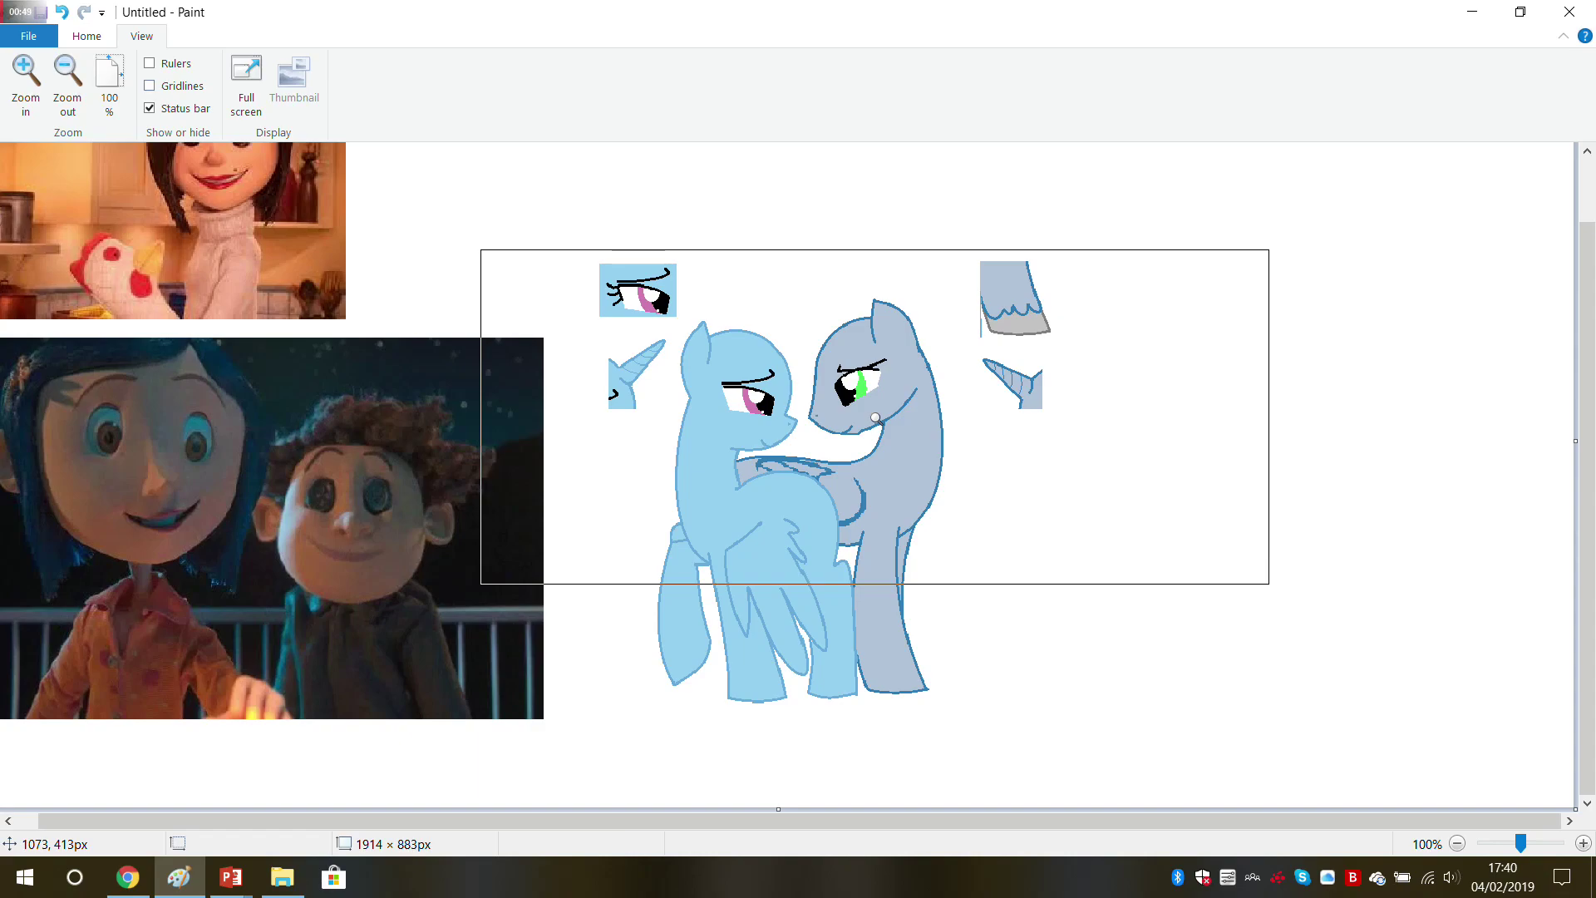
{"action": "scroll", "coordinate": [875, 417], "scroll_direction": "down", "scroll_amount": 1, "text": "ctrl"}
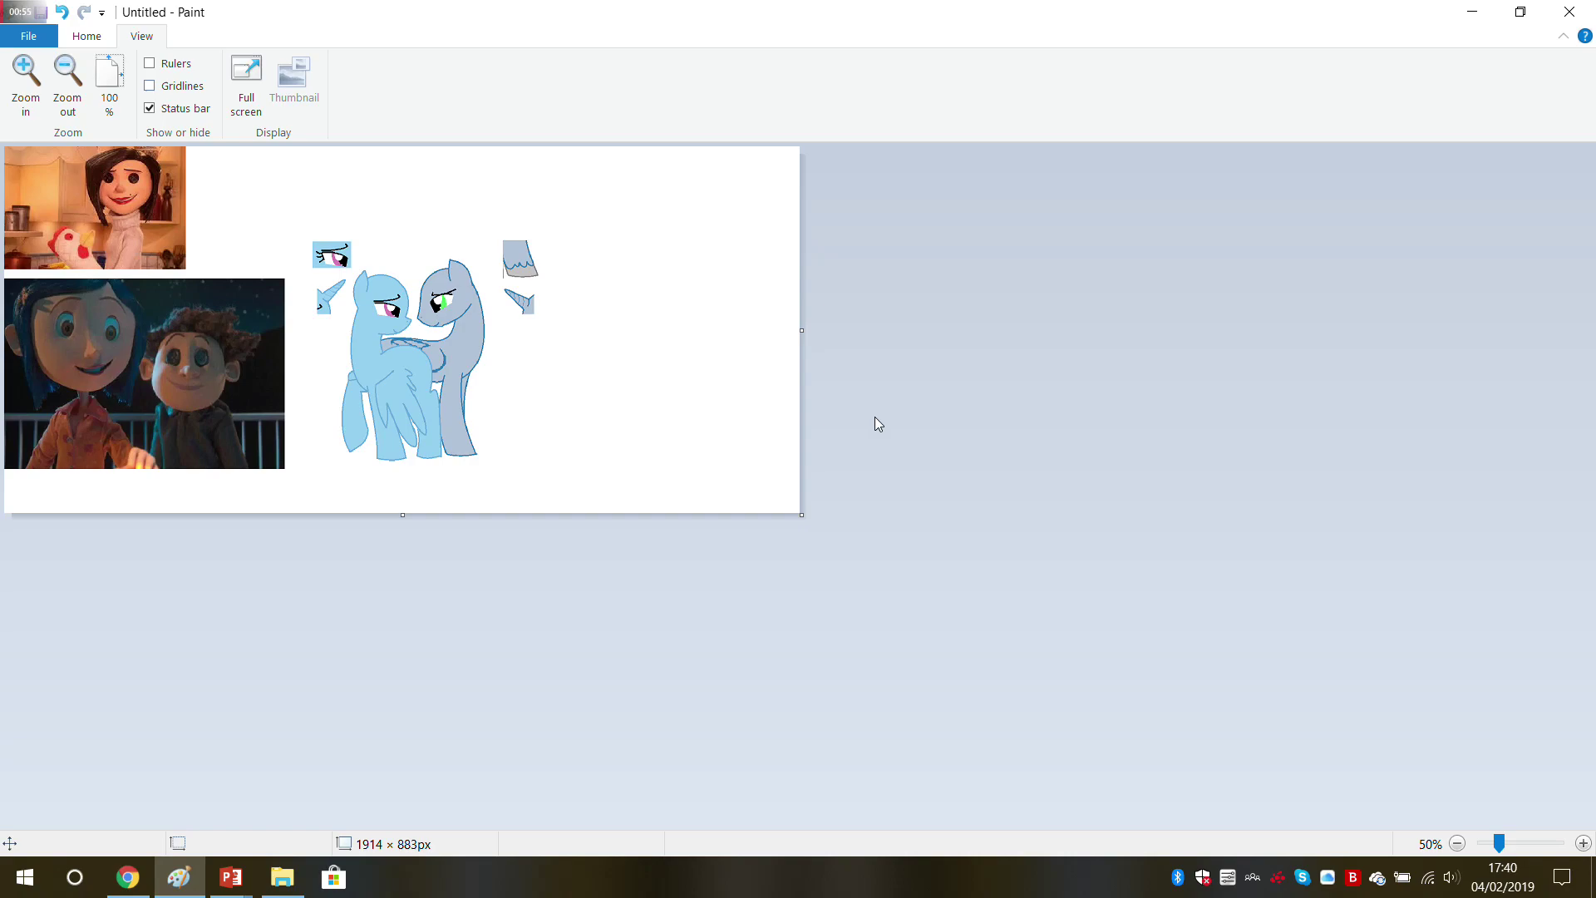
{"action": "left_click", "coordinate": [26, 78]}
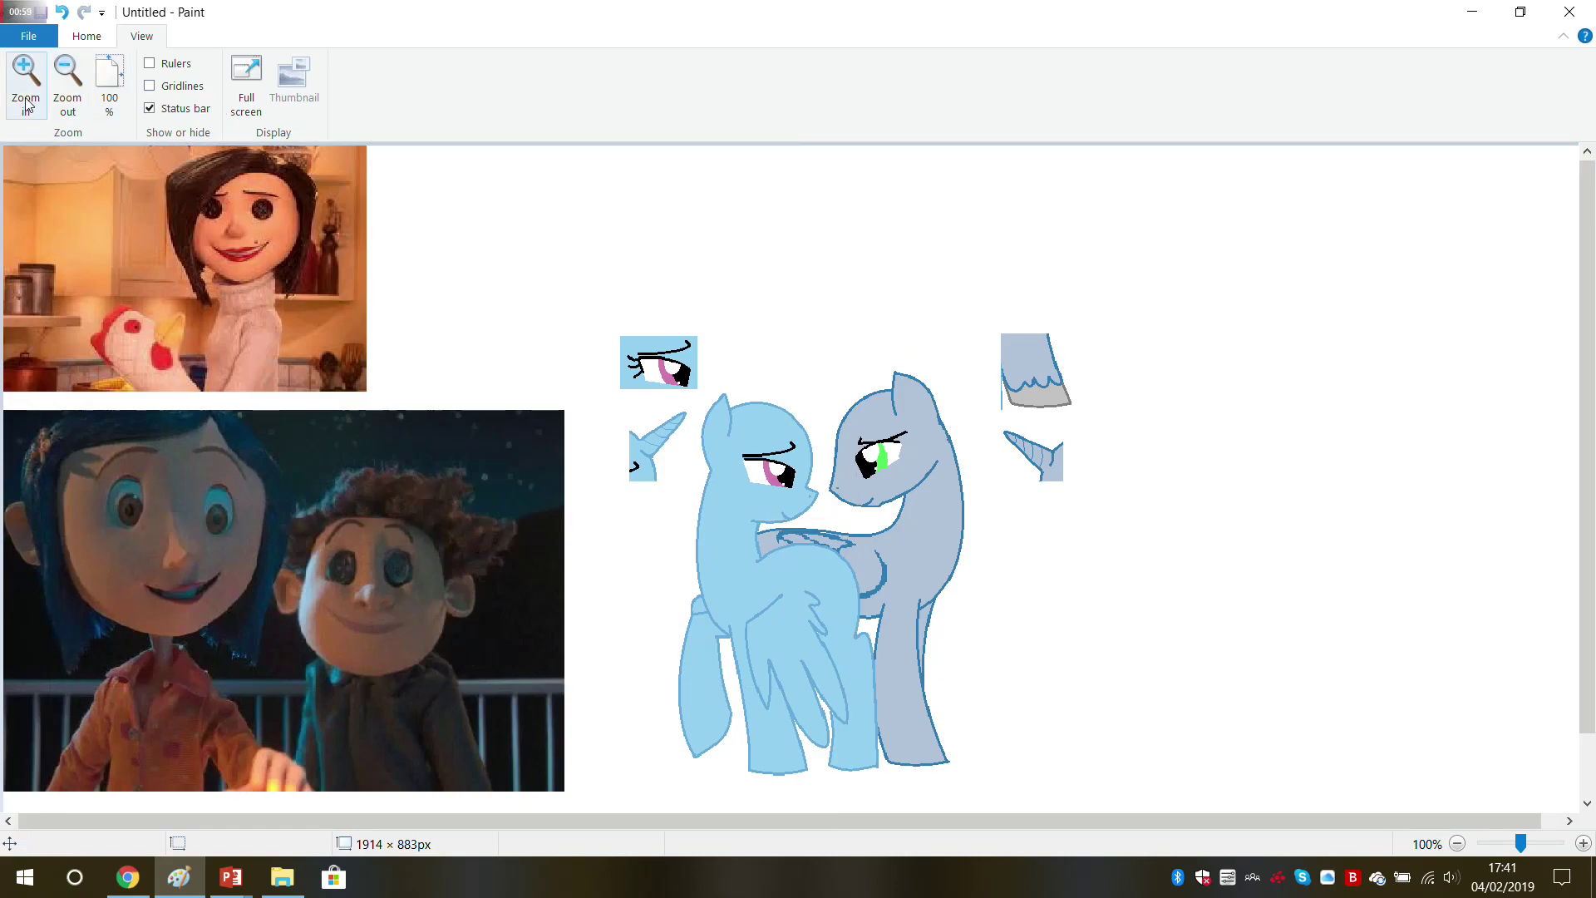
{"action": "left_click", "coordinate": [86, 36]}
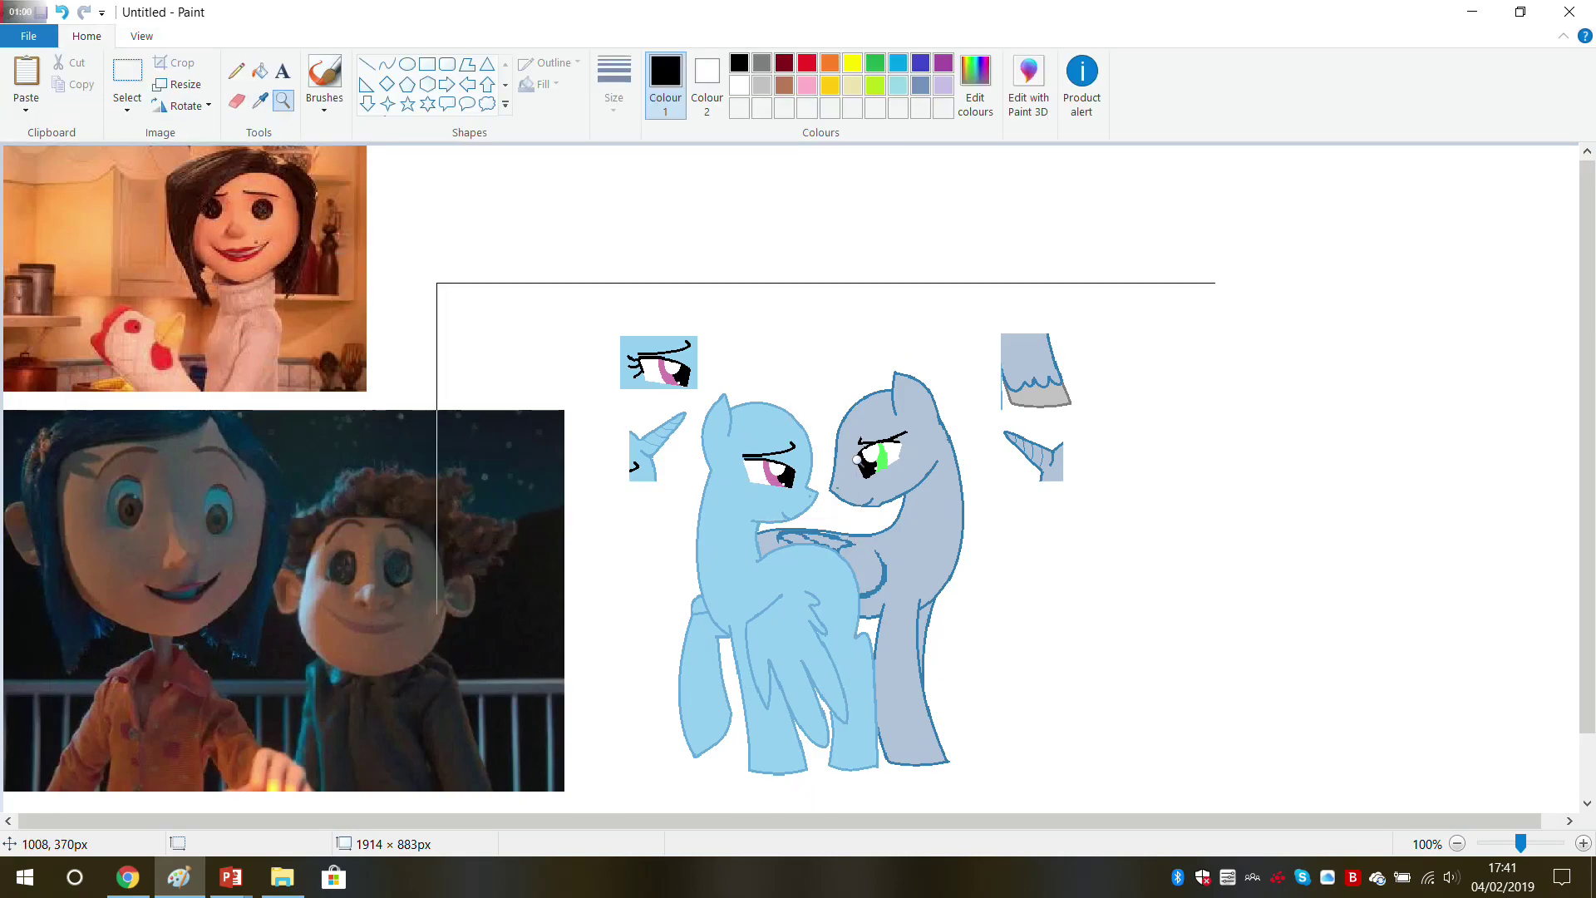
{"action": "left_click", "coordinate": [806, 441]}
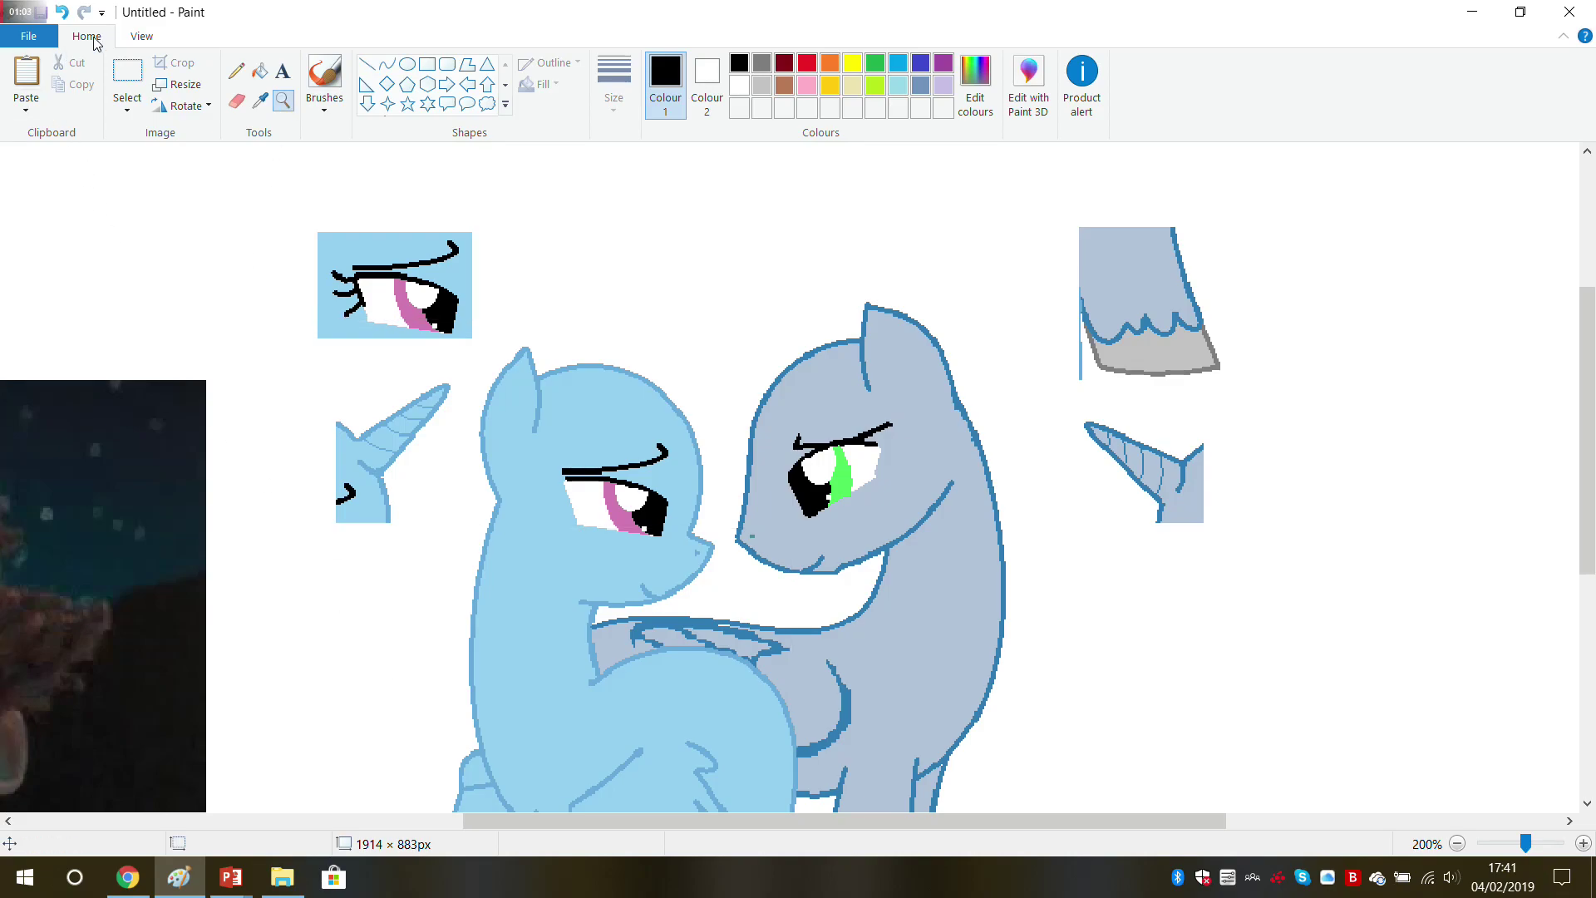
{"action": "left_click", "coordinate": [61, 11]}
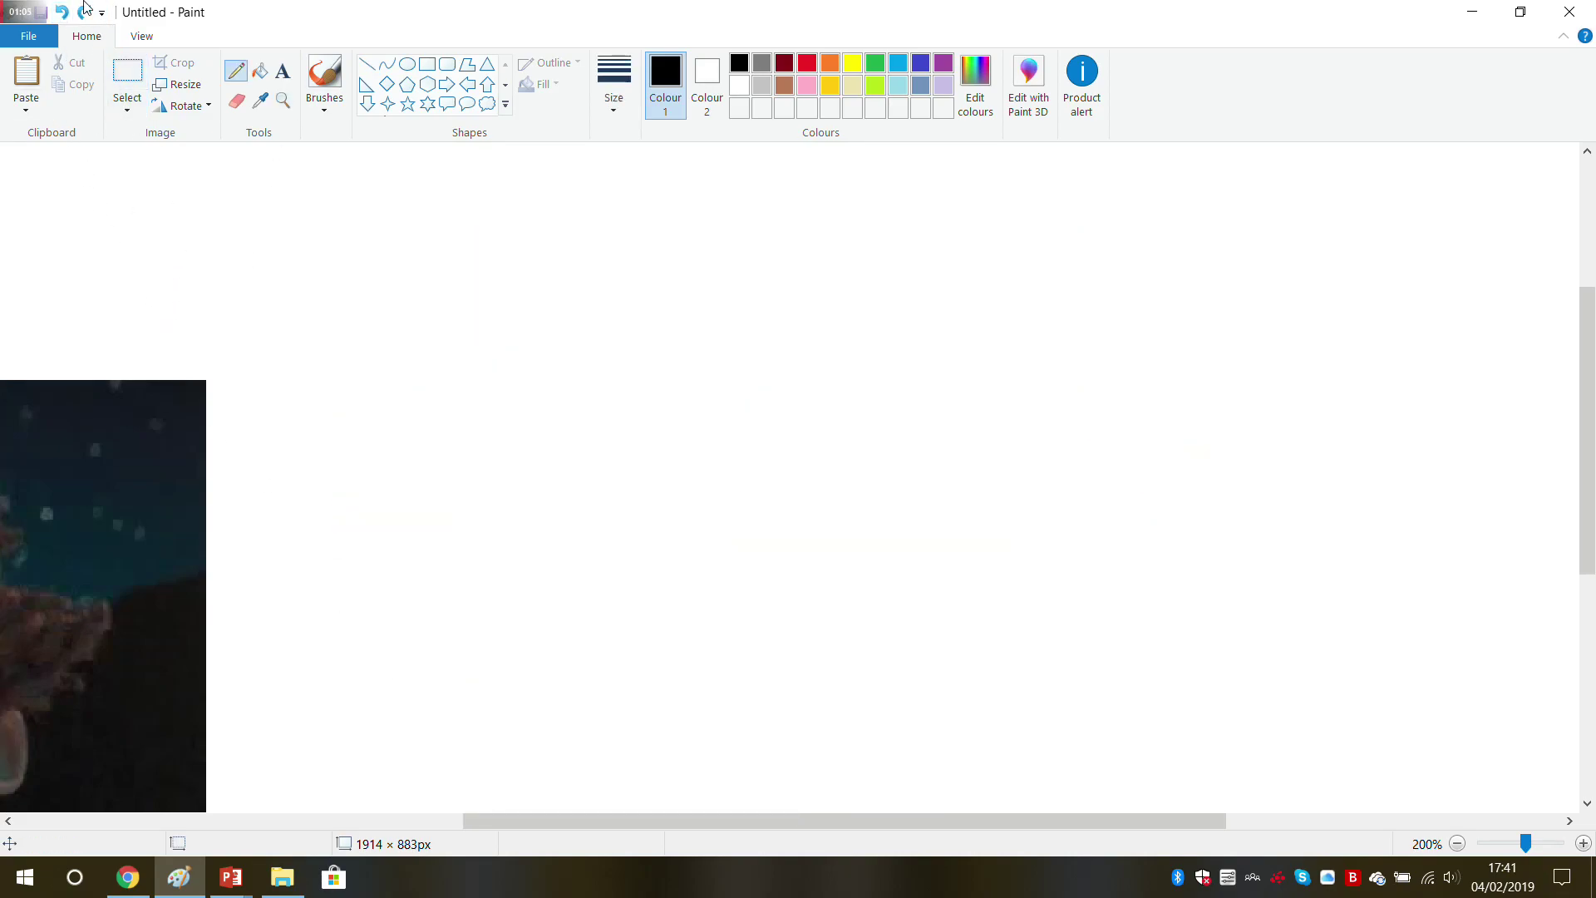
{"action": "left_click", "coordinate": [85, 13]}
{"action": "left_click", "coordinate": [431, 821]}
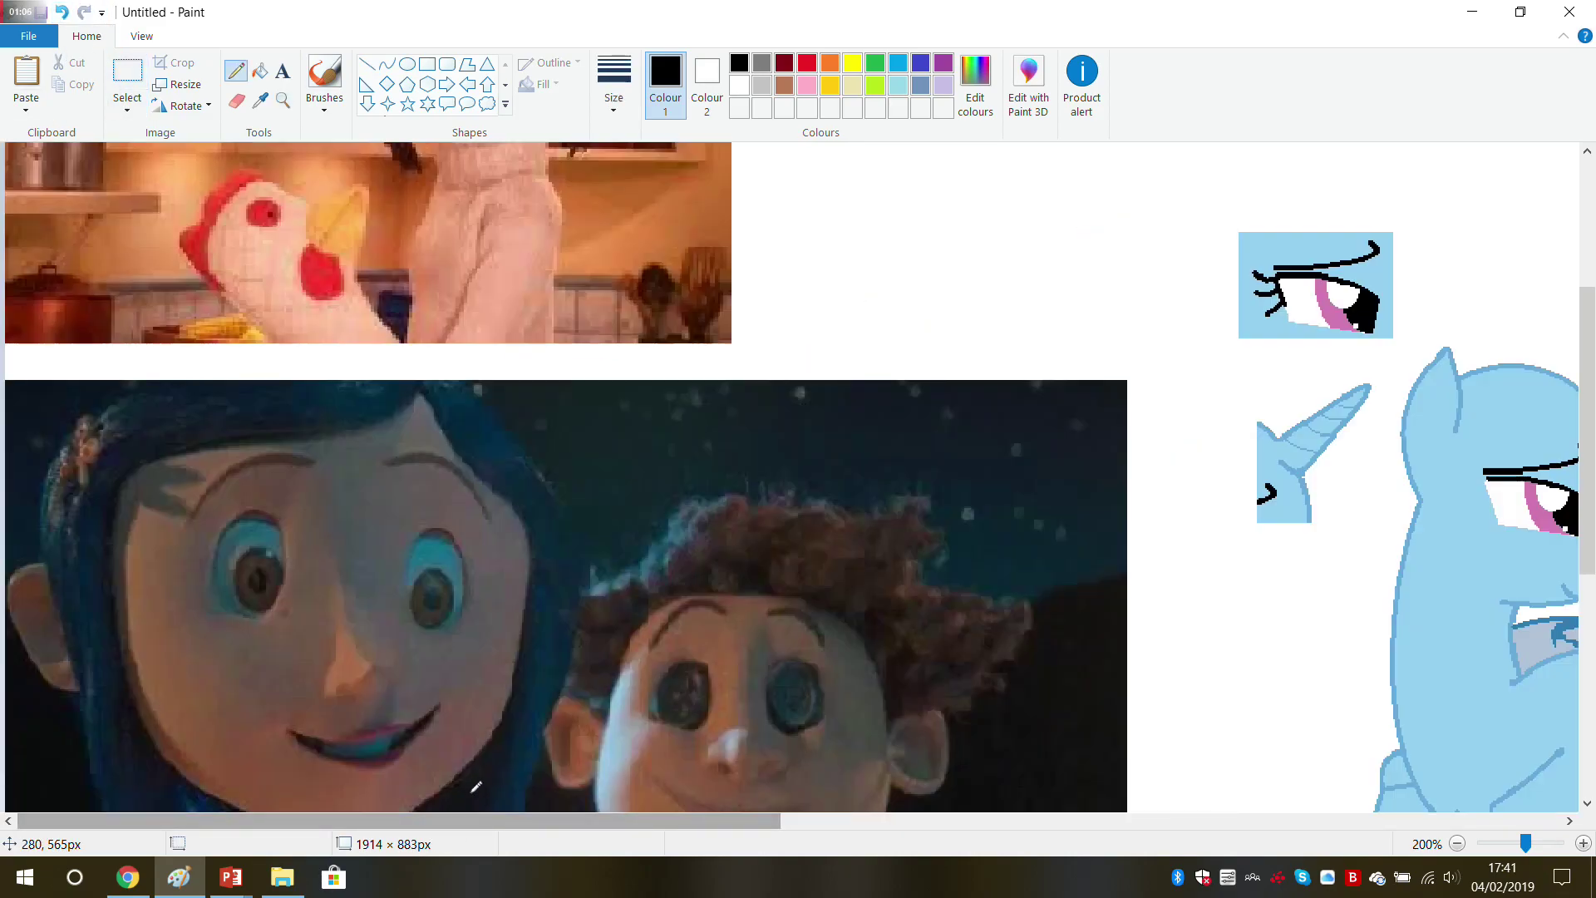
{"action": "scroll", "coordinate": [262, 306], "scroll_direction": "up", "scroll_amount": 3}
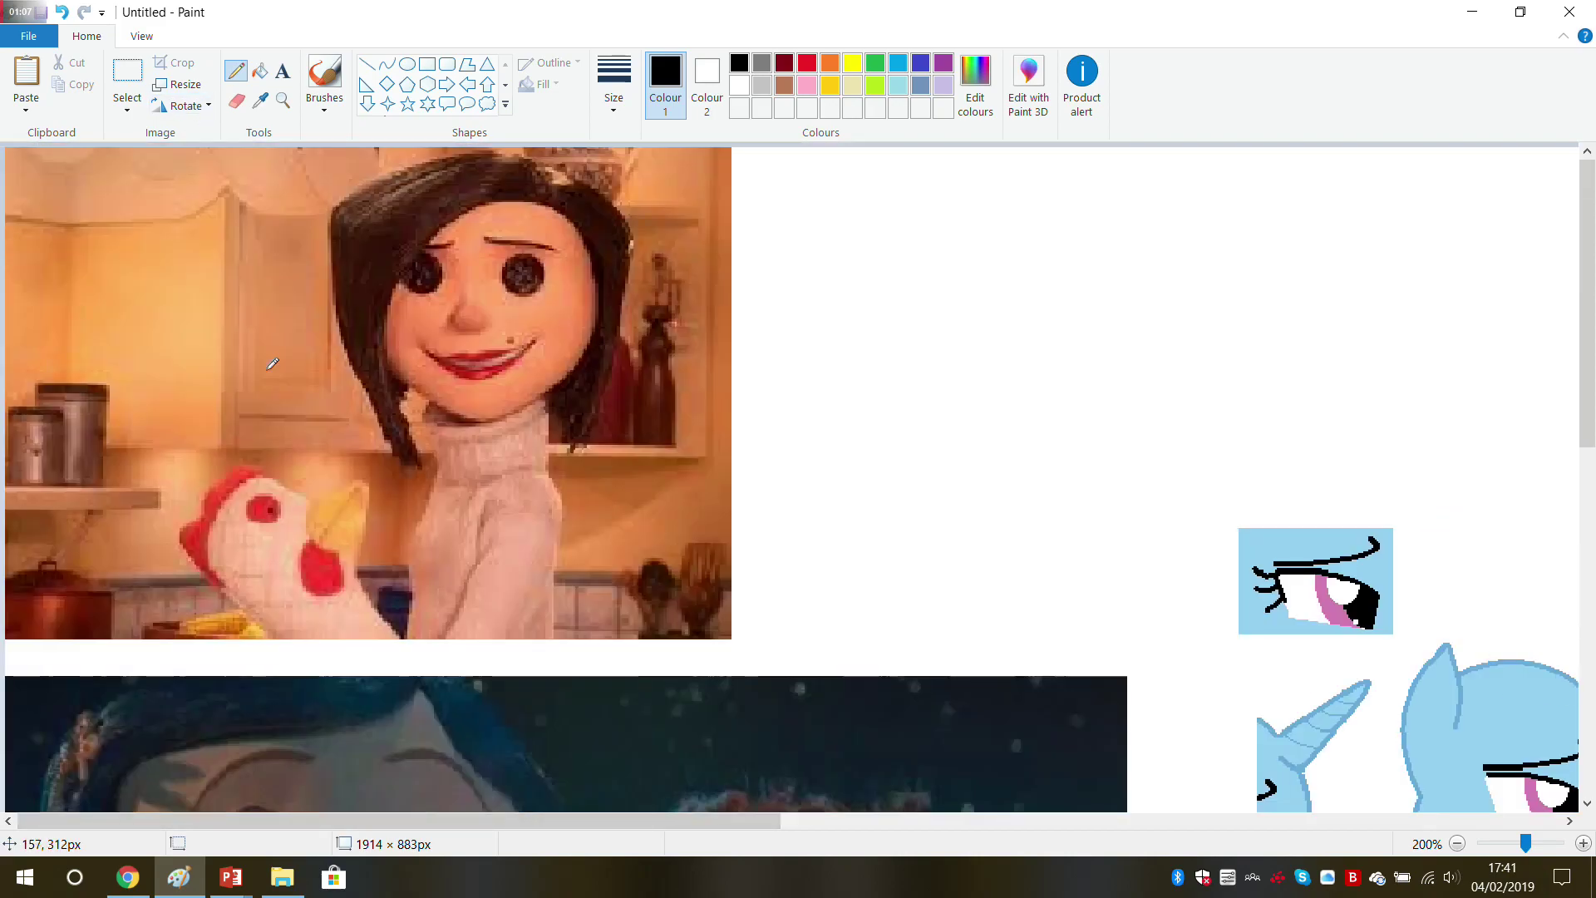
{"action": "left_click", "coordinate": [22, 83]}
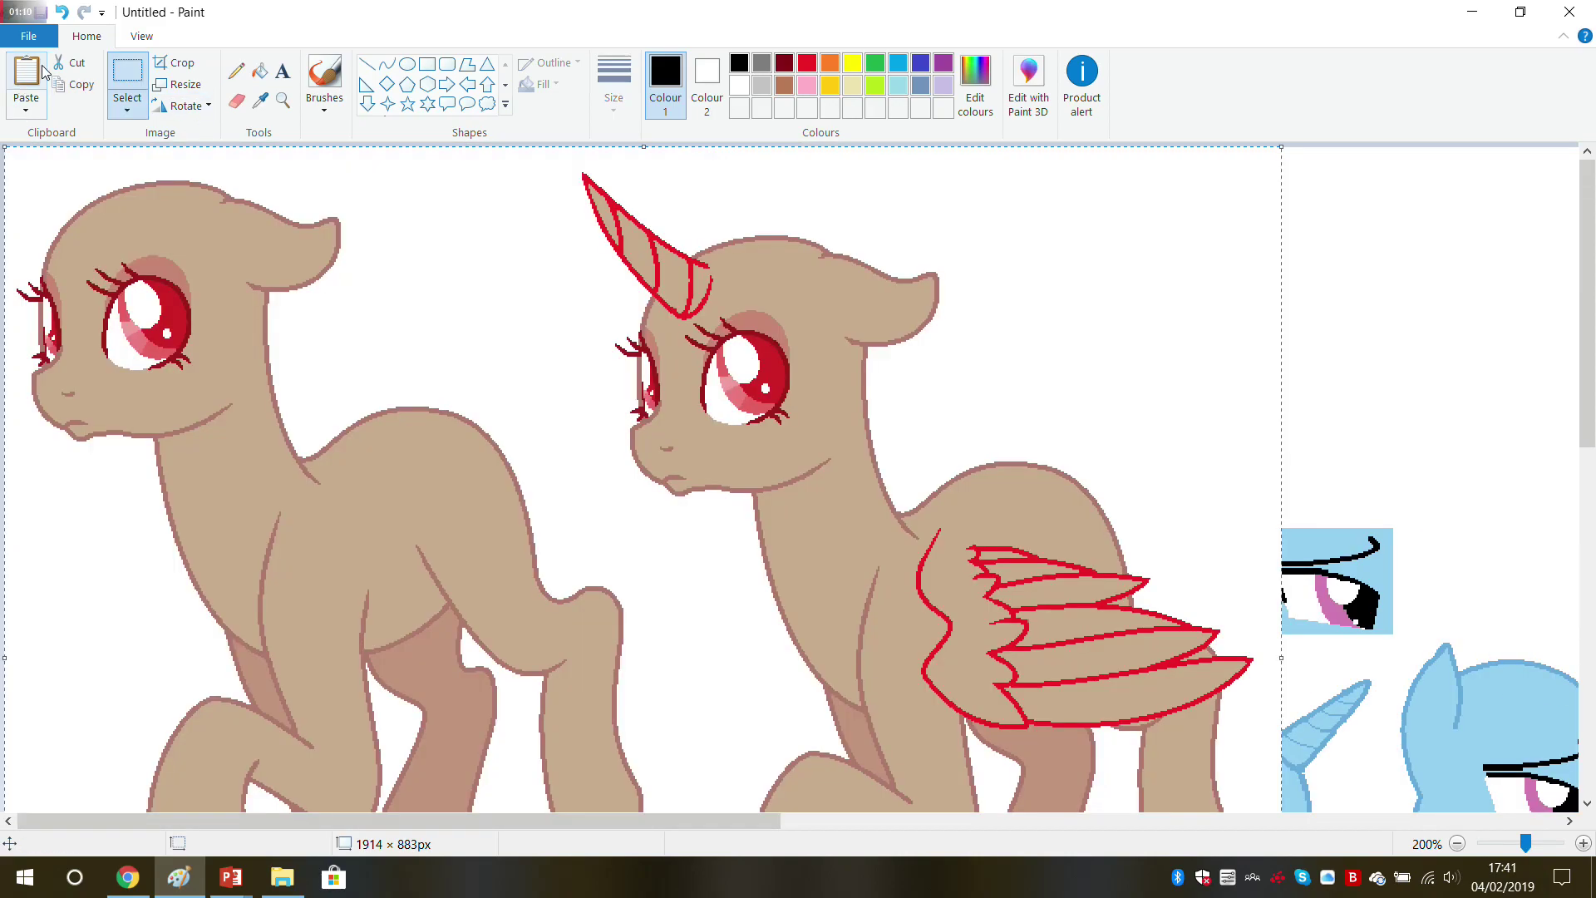
{"action": "key", "text": "ctrl+z"}
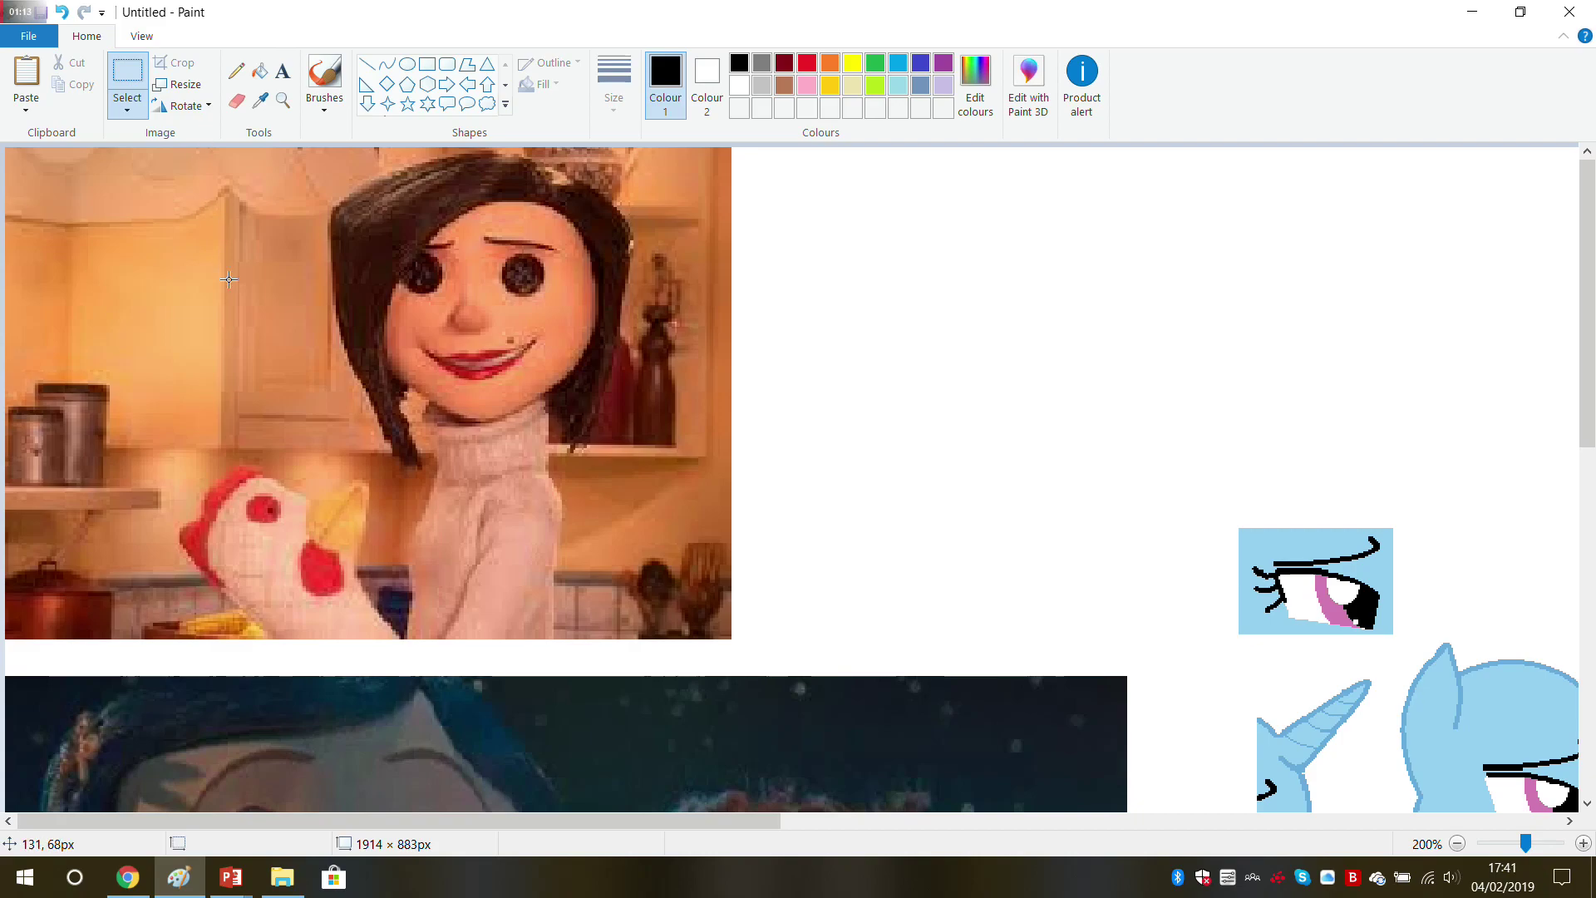
Step: Bring the two ponies and the curly-haired boy in the reference photo into view together at 200% zoom
{"action": "left_click", "coordinate": [141, 36]}
{"action": "left_click", "coordinate": [69, 79]}
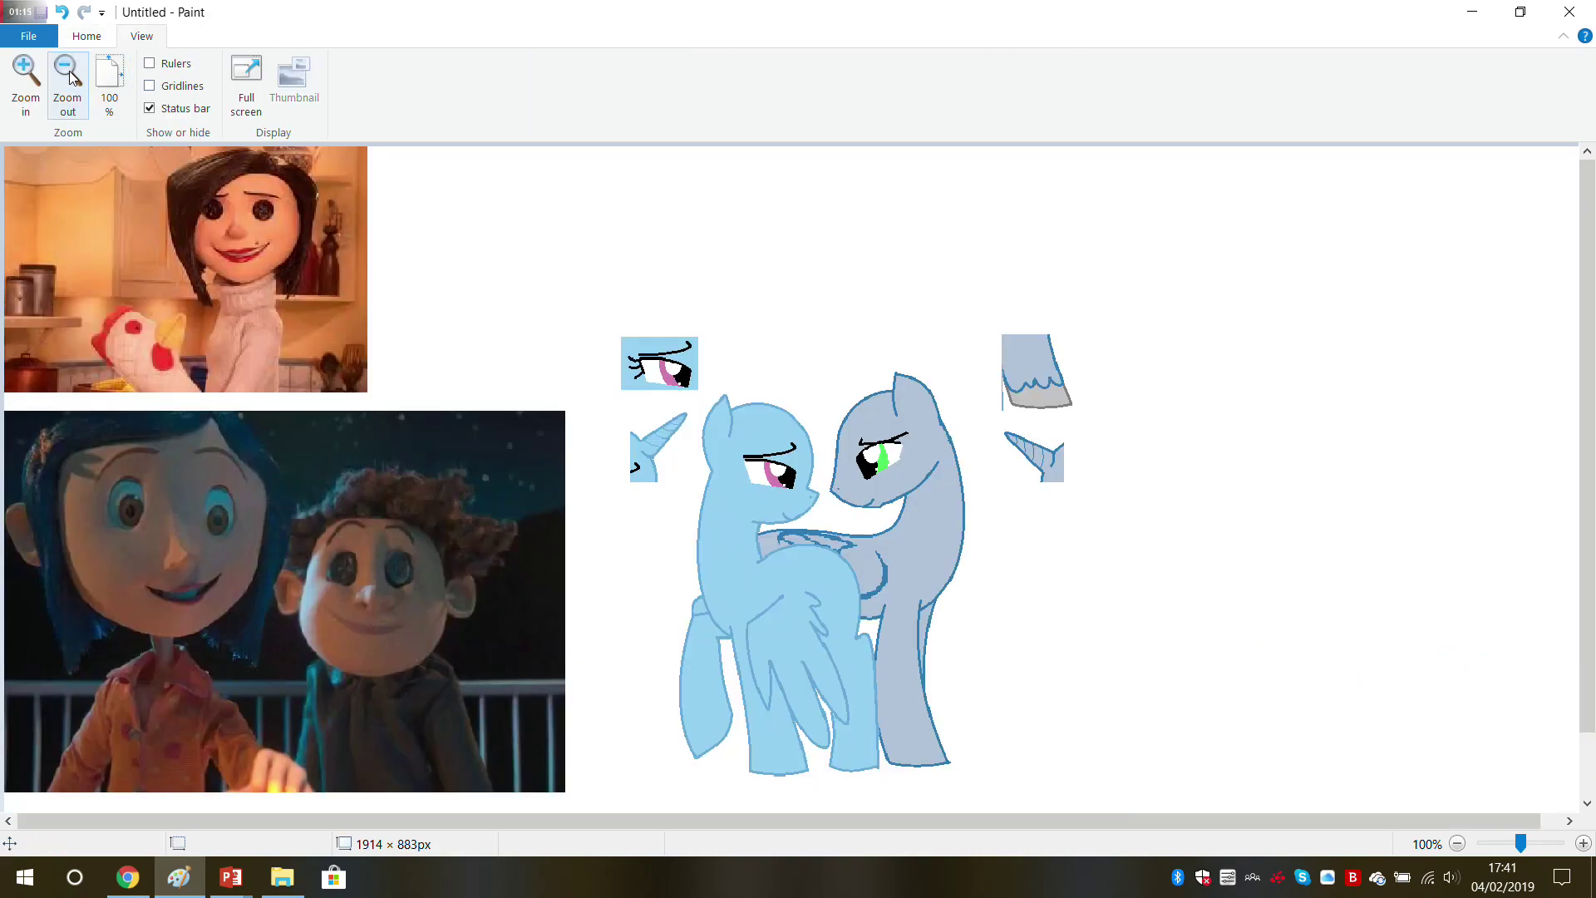
{"action": "left_click_drag", "start_coordinate": [235, 825], "coordinate": [255, 825]}
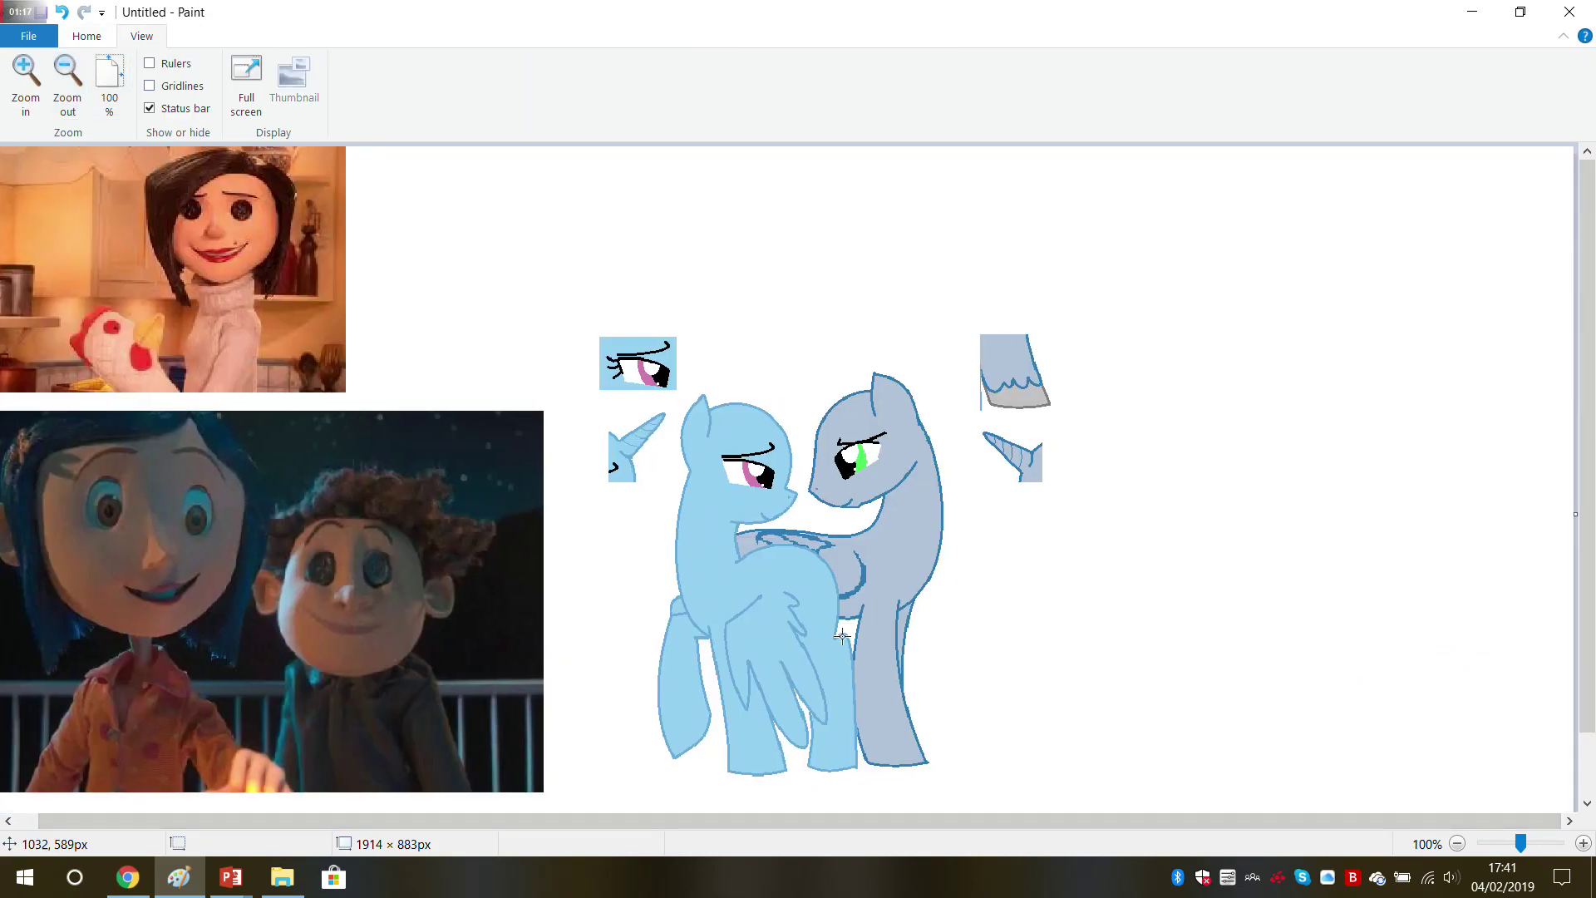
{"action": "left_click", "coordinate": [87, 35]}
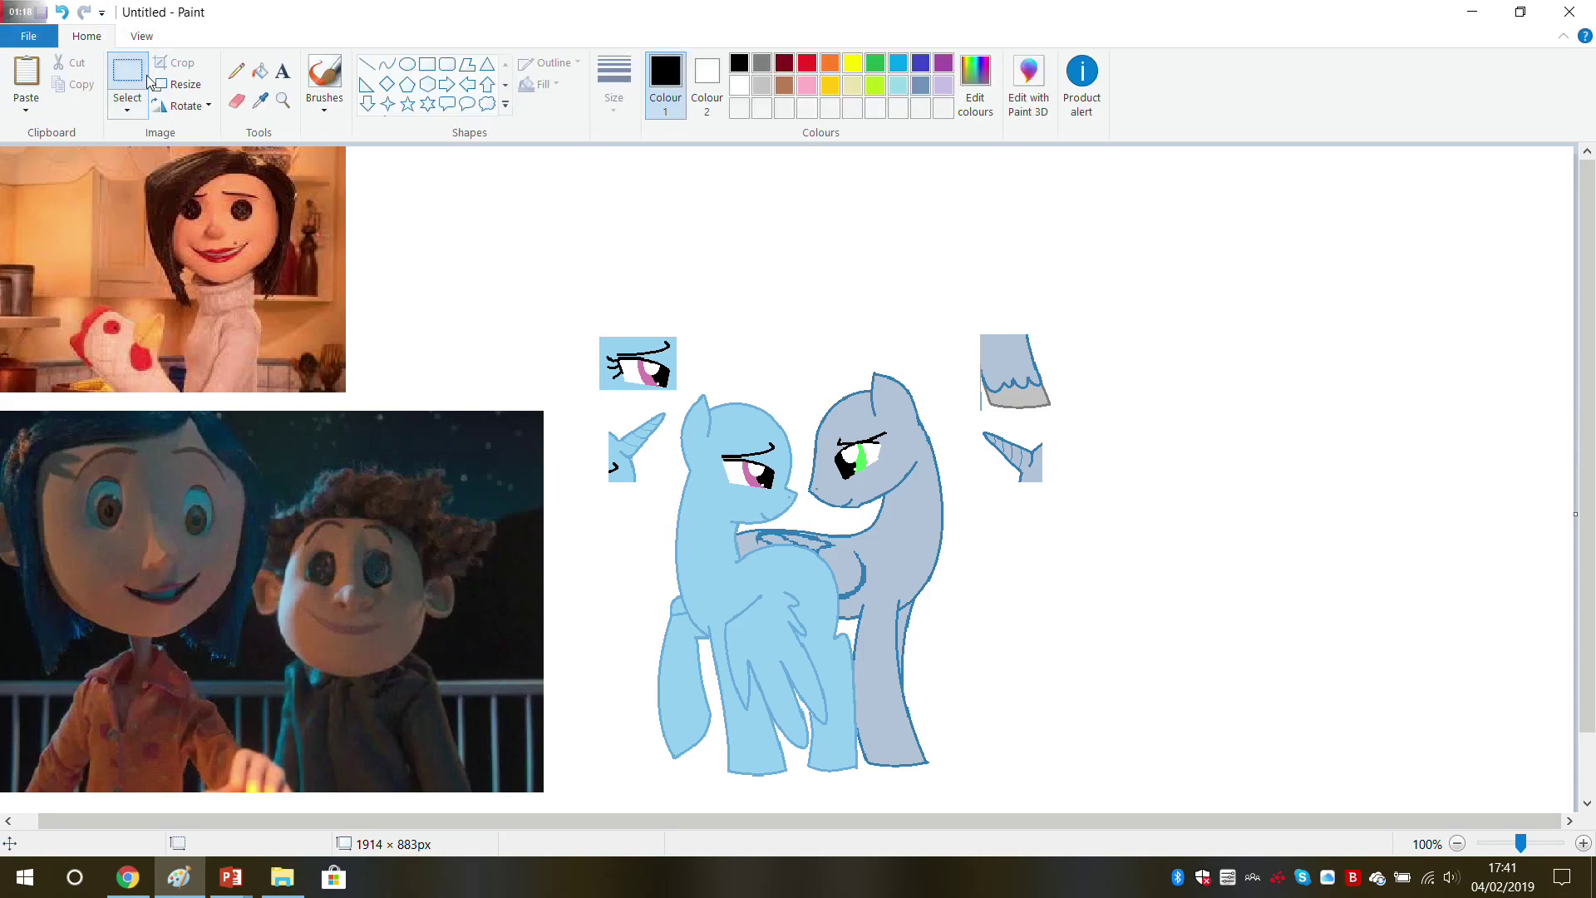
{"action": "left_click", "coordinate": [281, 101]}
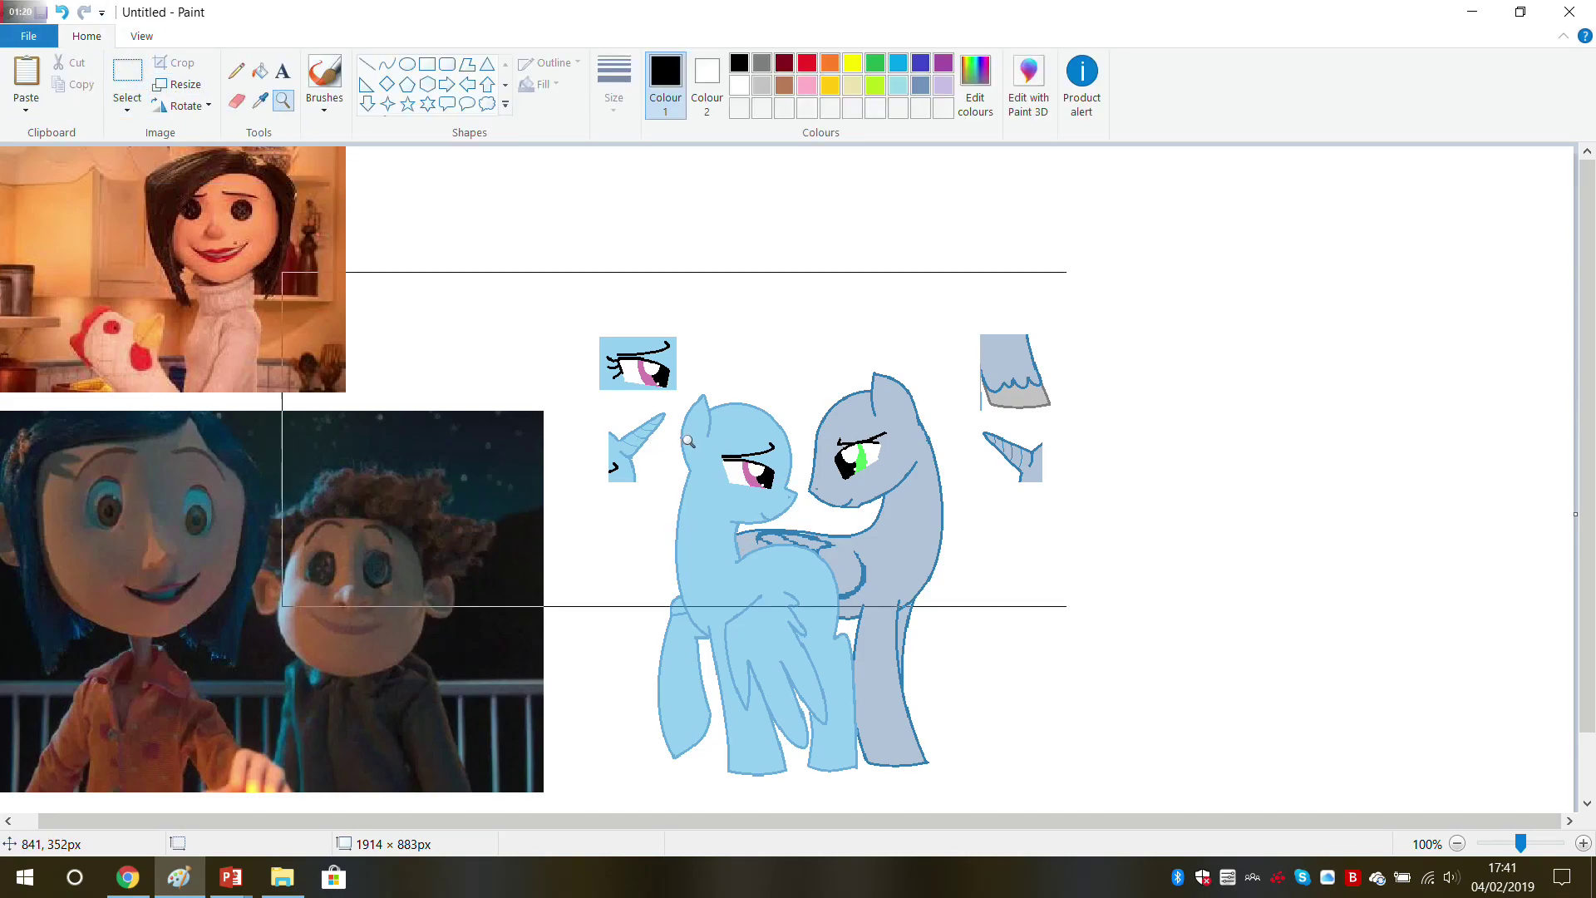
{"action": "left_click", "coordinate": [724, 438]}
{"action": "left_click_drag", "start_coordinate": [760, 823], "coordinate": [614, 823]}
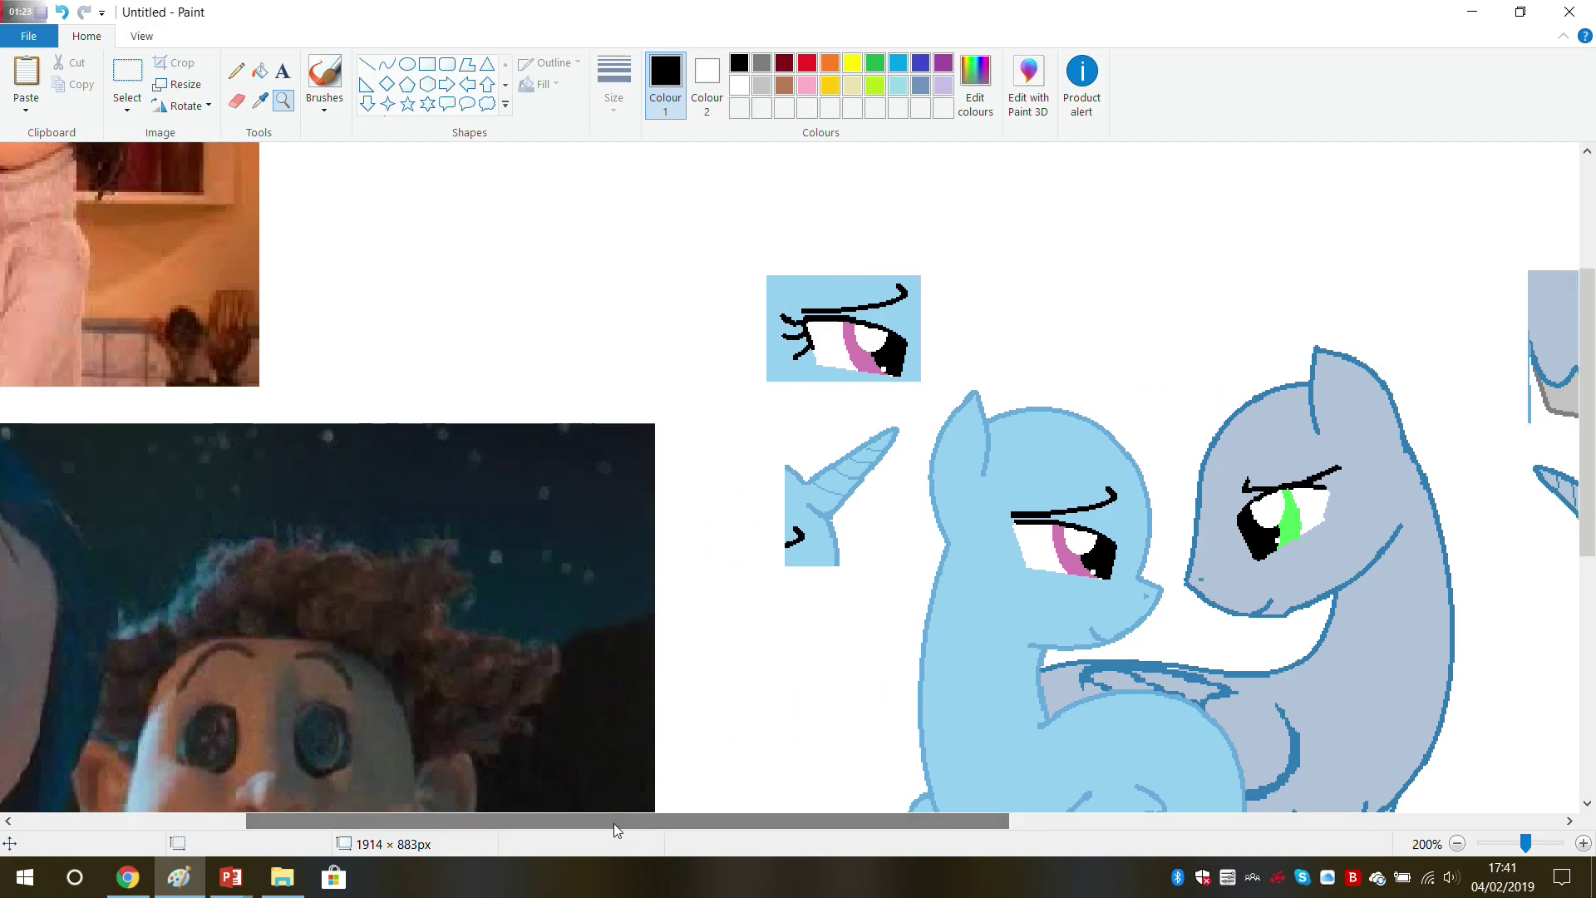
{"action": "scroll", "coordinate": [687, 645], "scroll_direction": "down", "scroll_amount": 4}
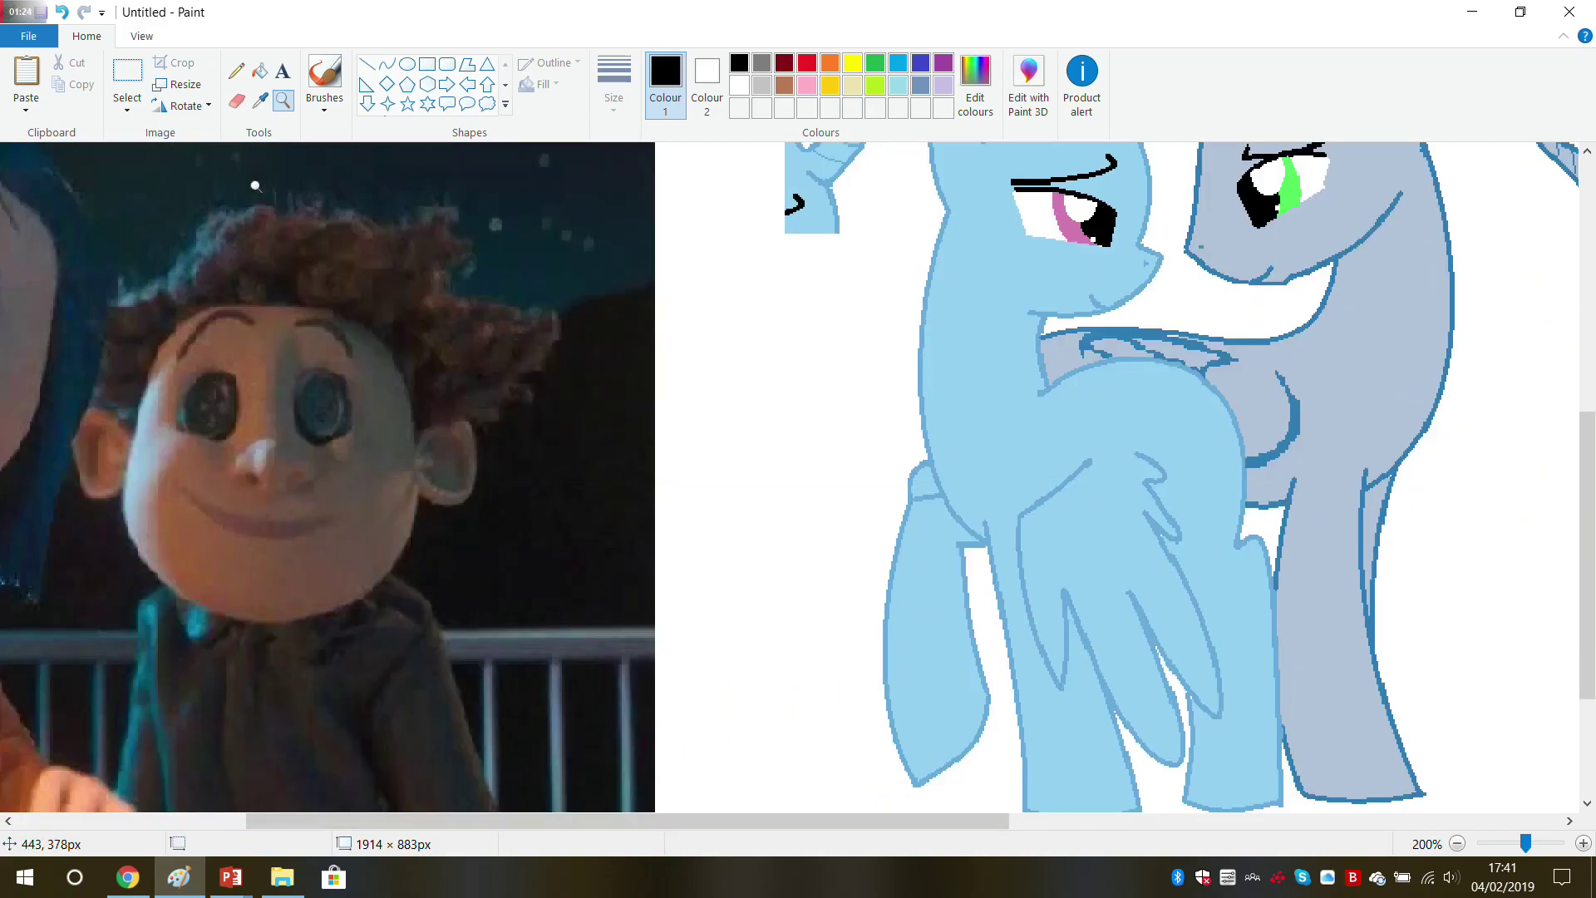
Step: Try to fill the grey-blue pony's body with a skin tone sampled from the boy's face in the reference photo
{"action": "left_click", "coordinate": [260, 101]}
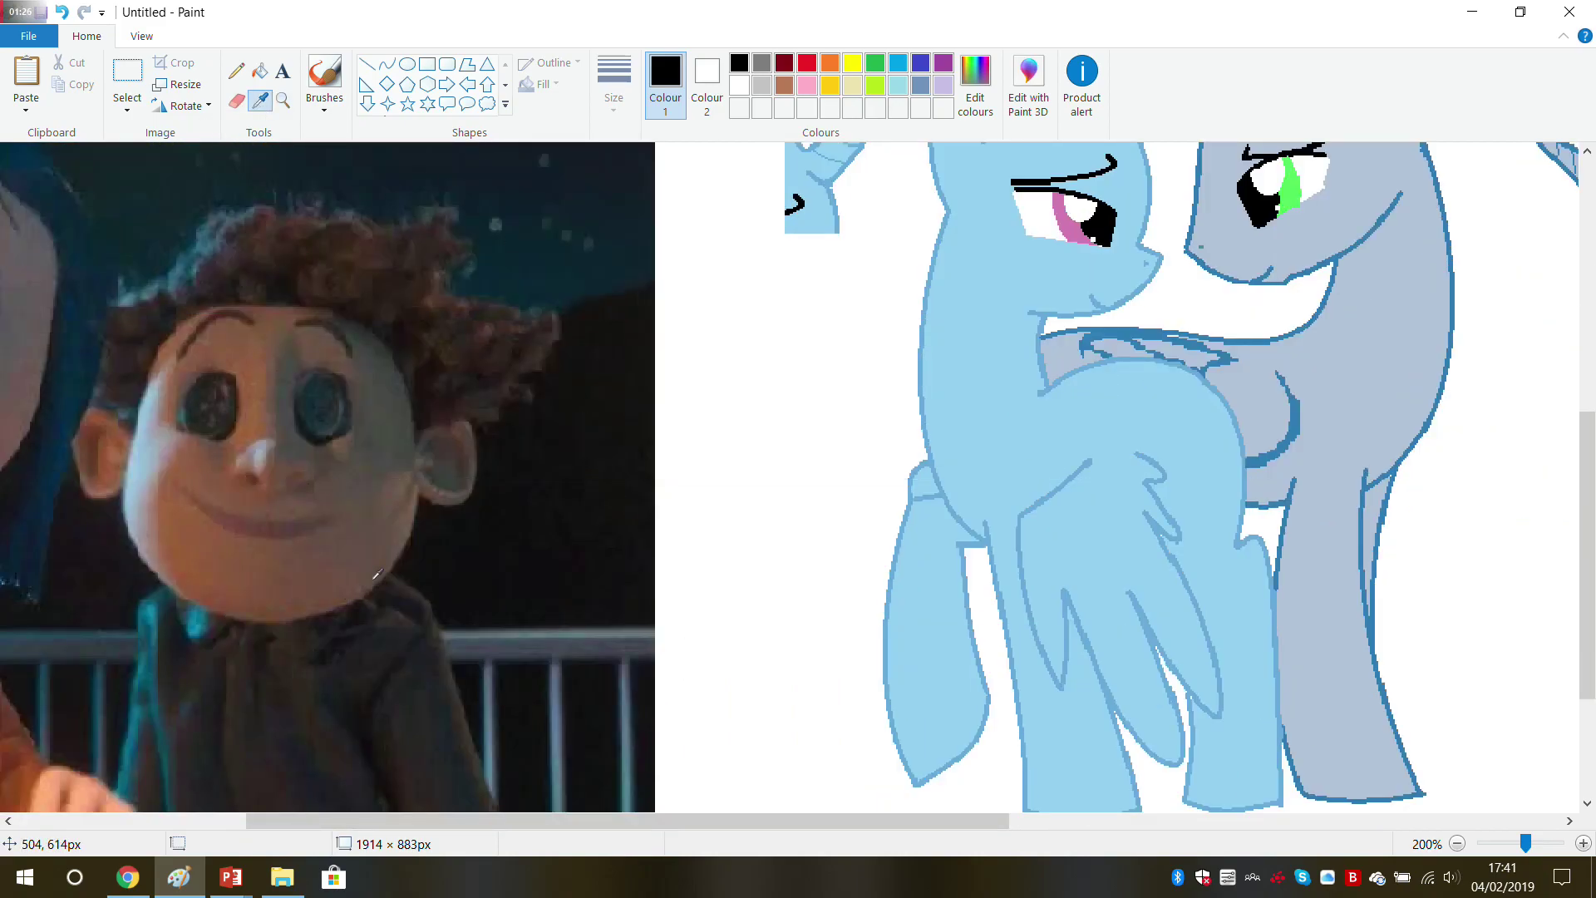
{"action": "left_click", "coordinate": [404, 548]}
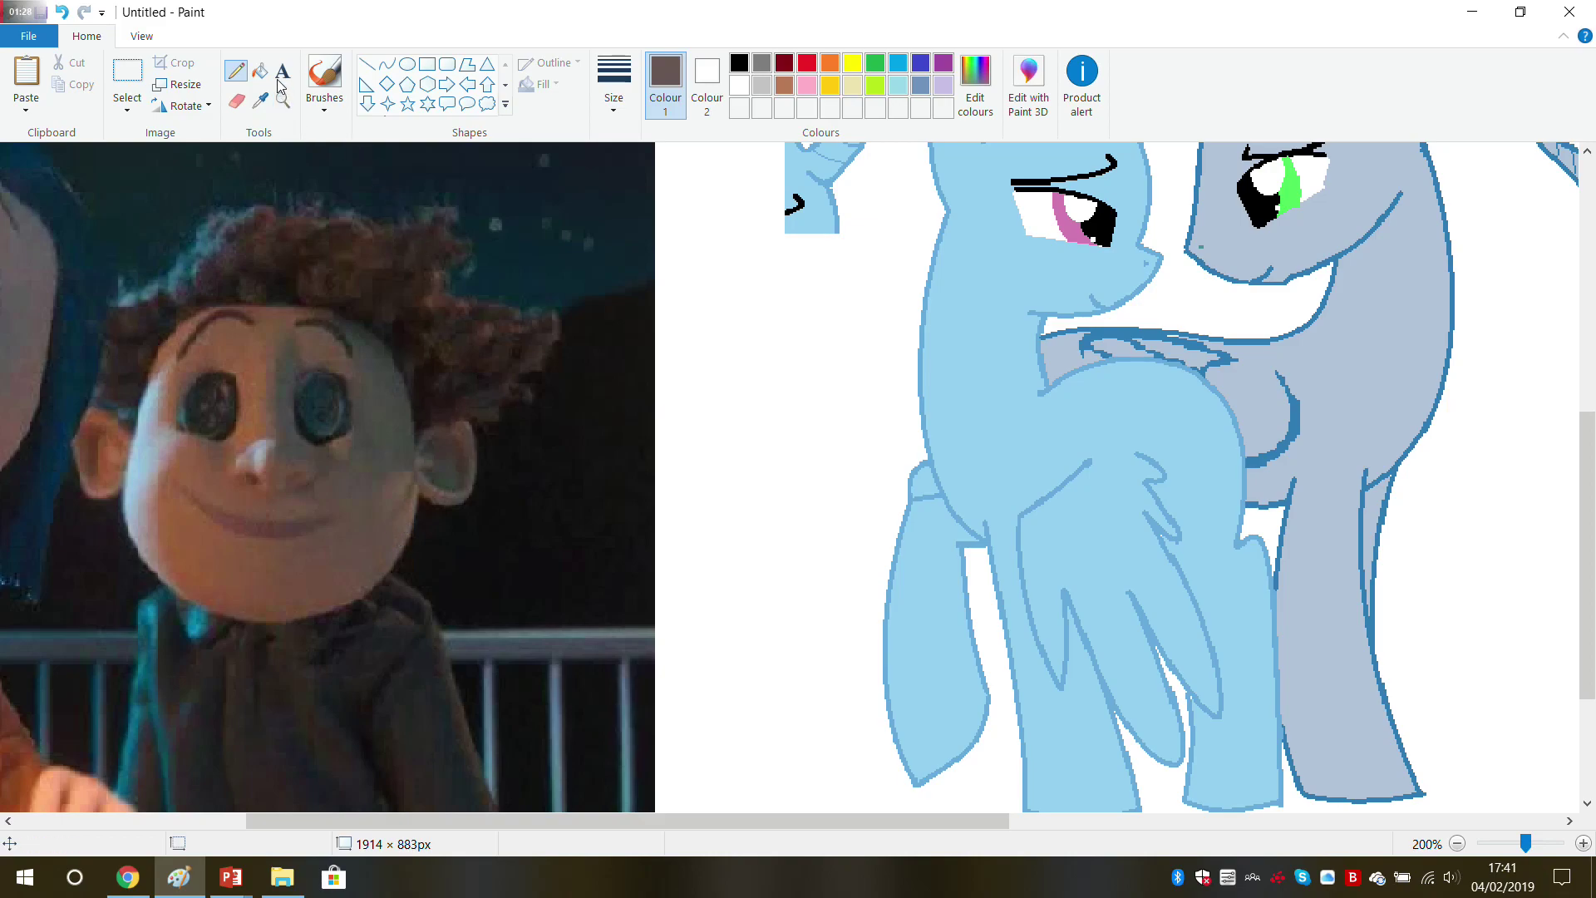
{"action": "left_click", "coordinate": [260, 101]}
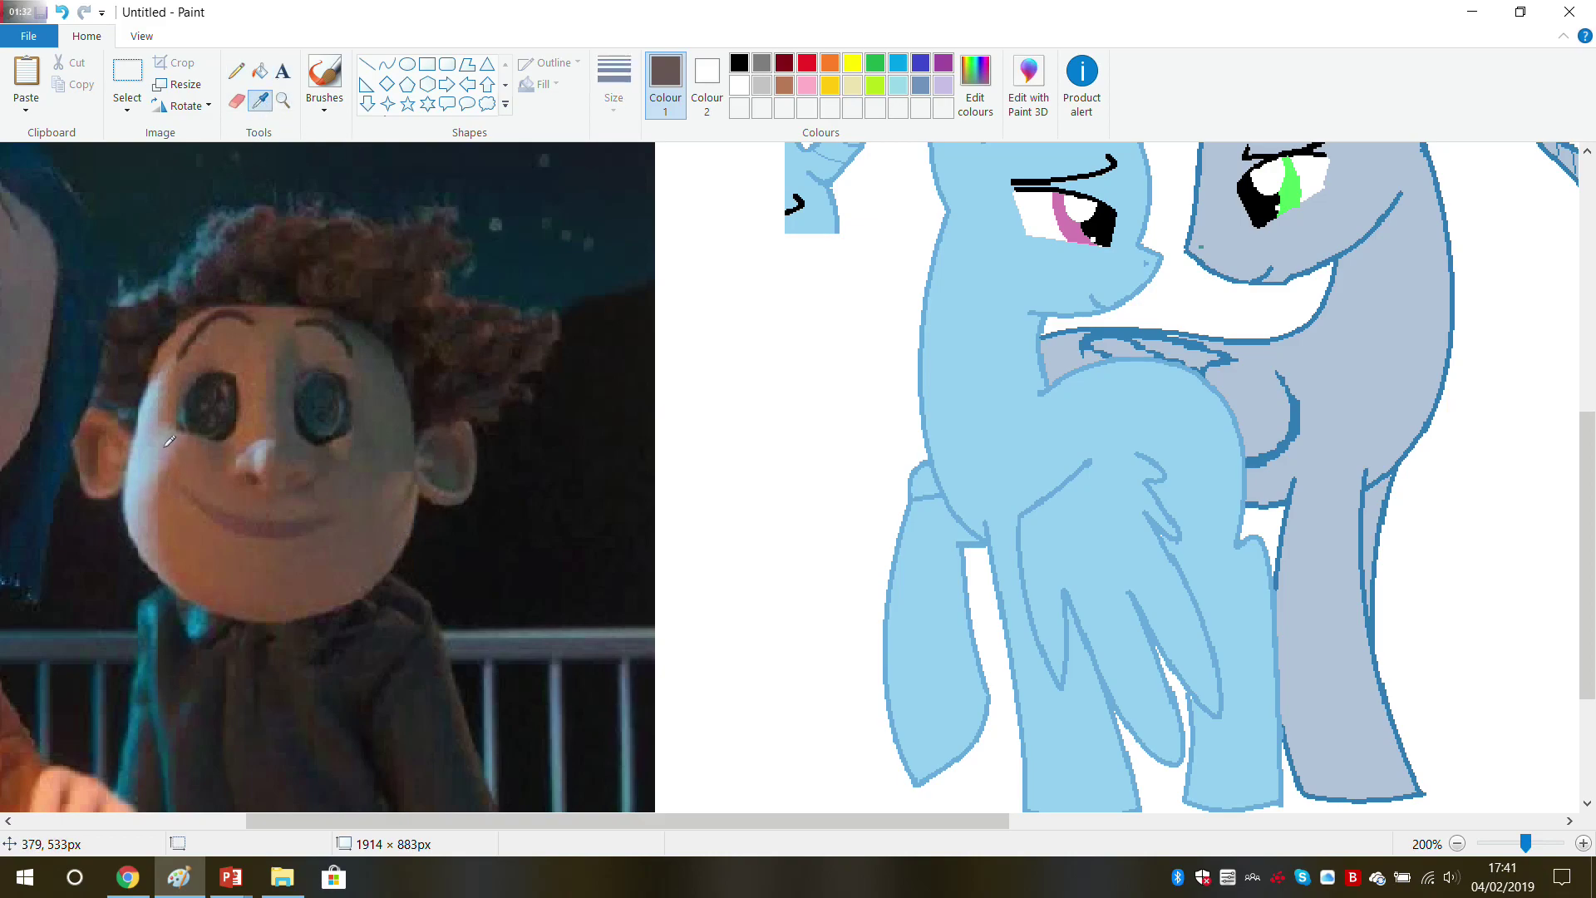
{"action": "left_click", "coordinate": [169, 442]}
{"action": "left_click", "coordinate": [260, 71]}
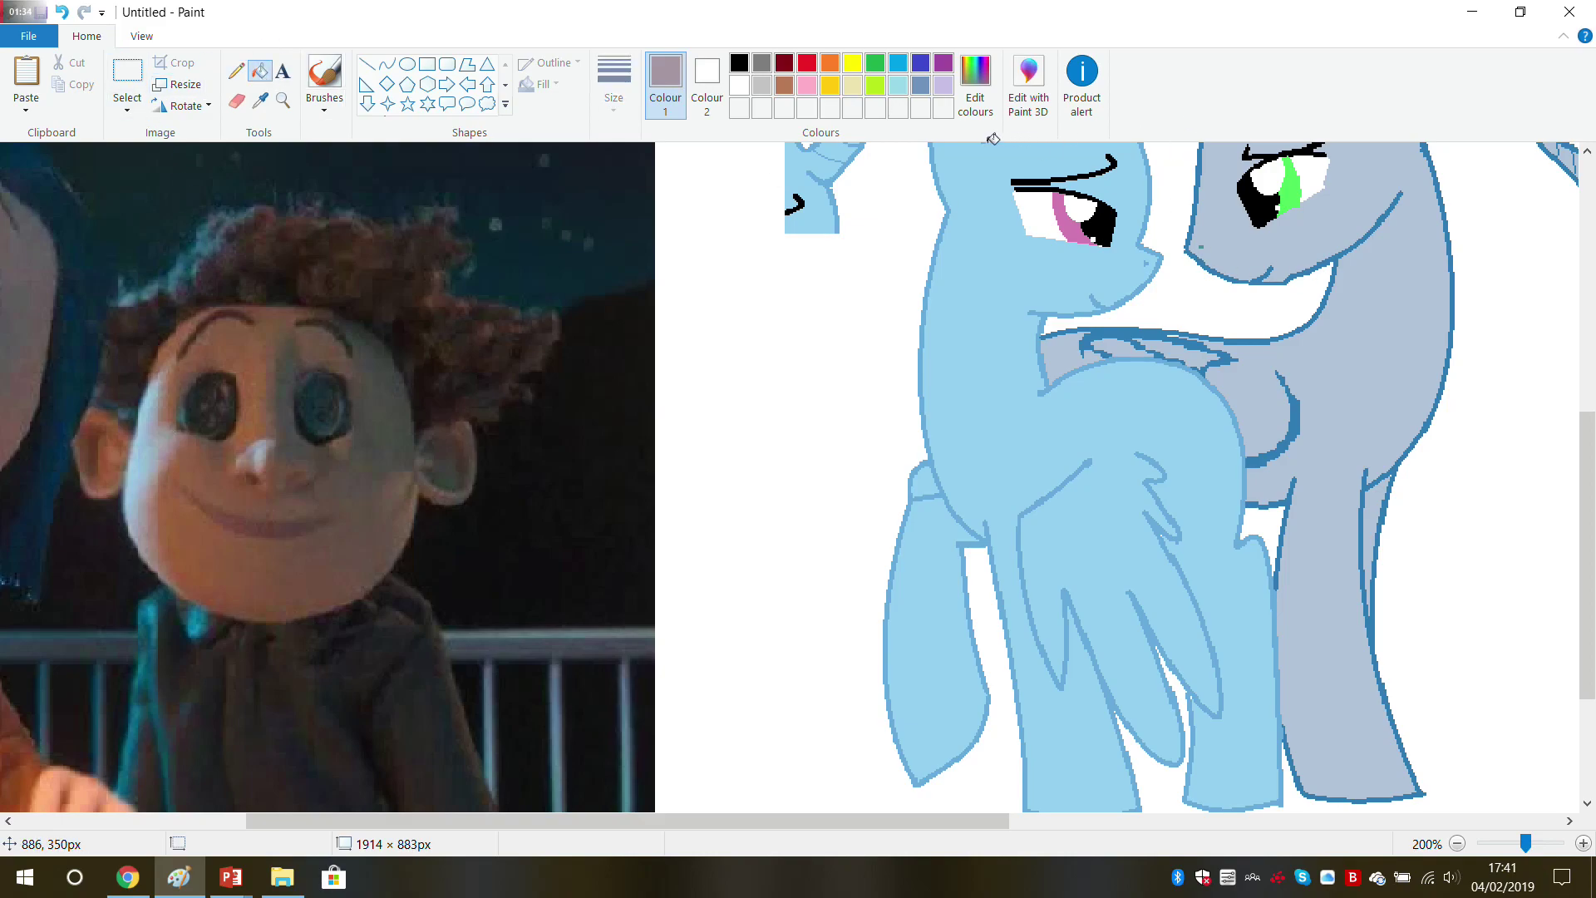
{"action": "left_click", "coordinate": [1349, 422]}
{"action": "scroll", "coordinate": [1364, 387], "scroll_direction": "up", "scroll_amount": 3}
{"action": "scroll", "coordinate": [1364, 388], "scroll_direction": "down", "scroll_amount": 3}
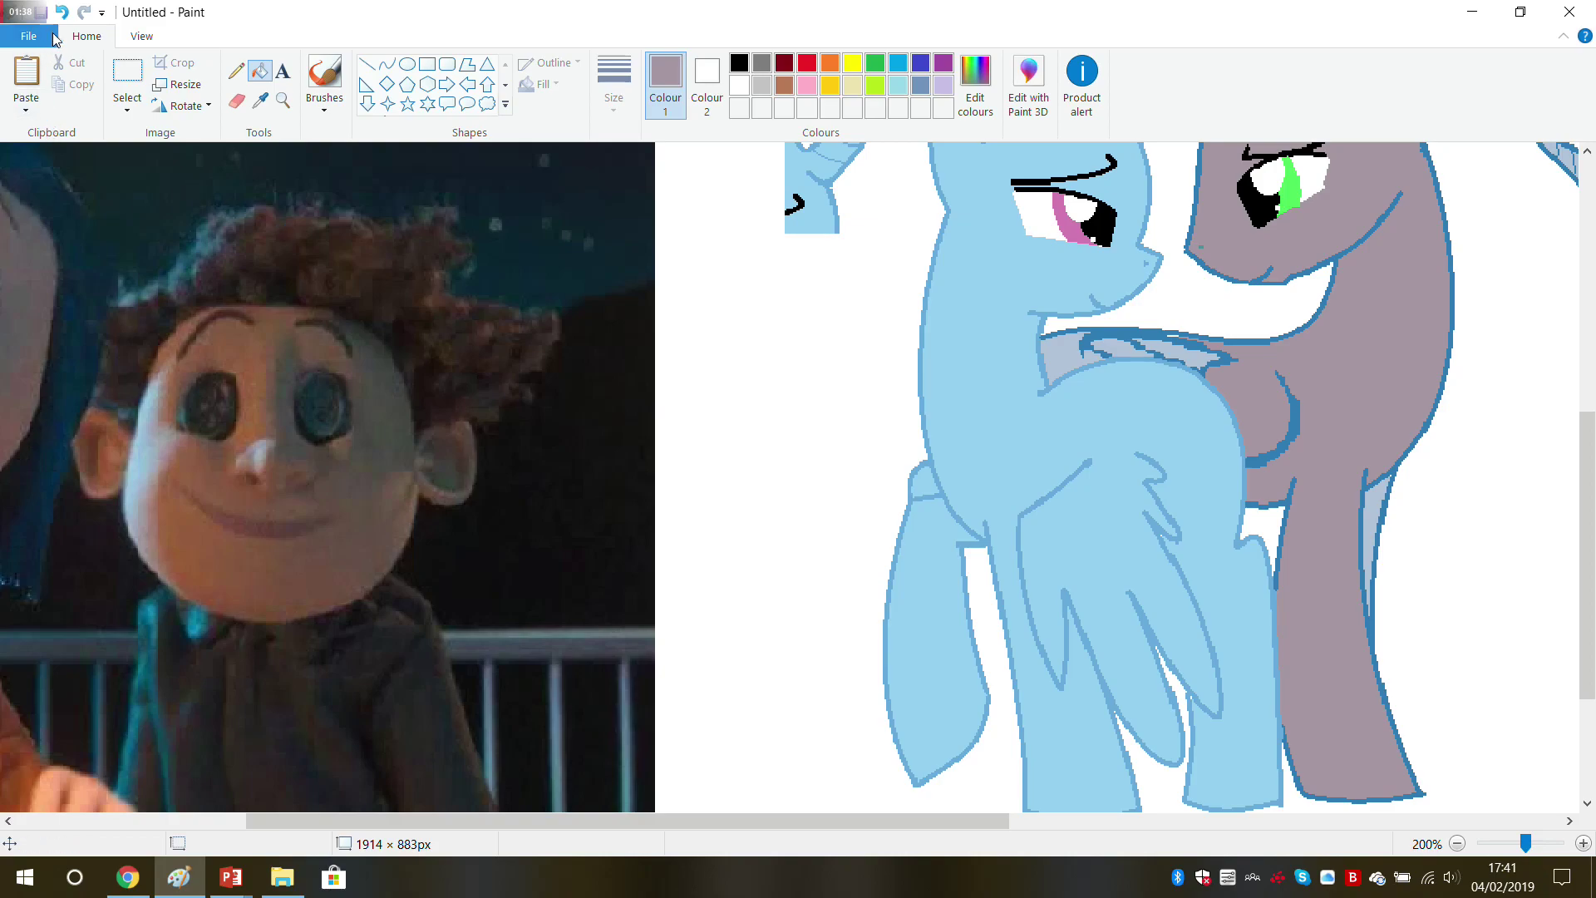
{"action": "key", "text": "ctrl+z"}
{"action": "left_click", "coordinate": [266, 105]}
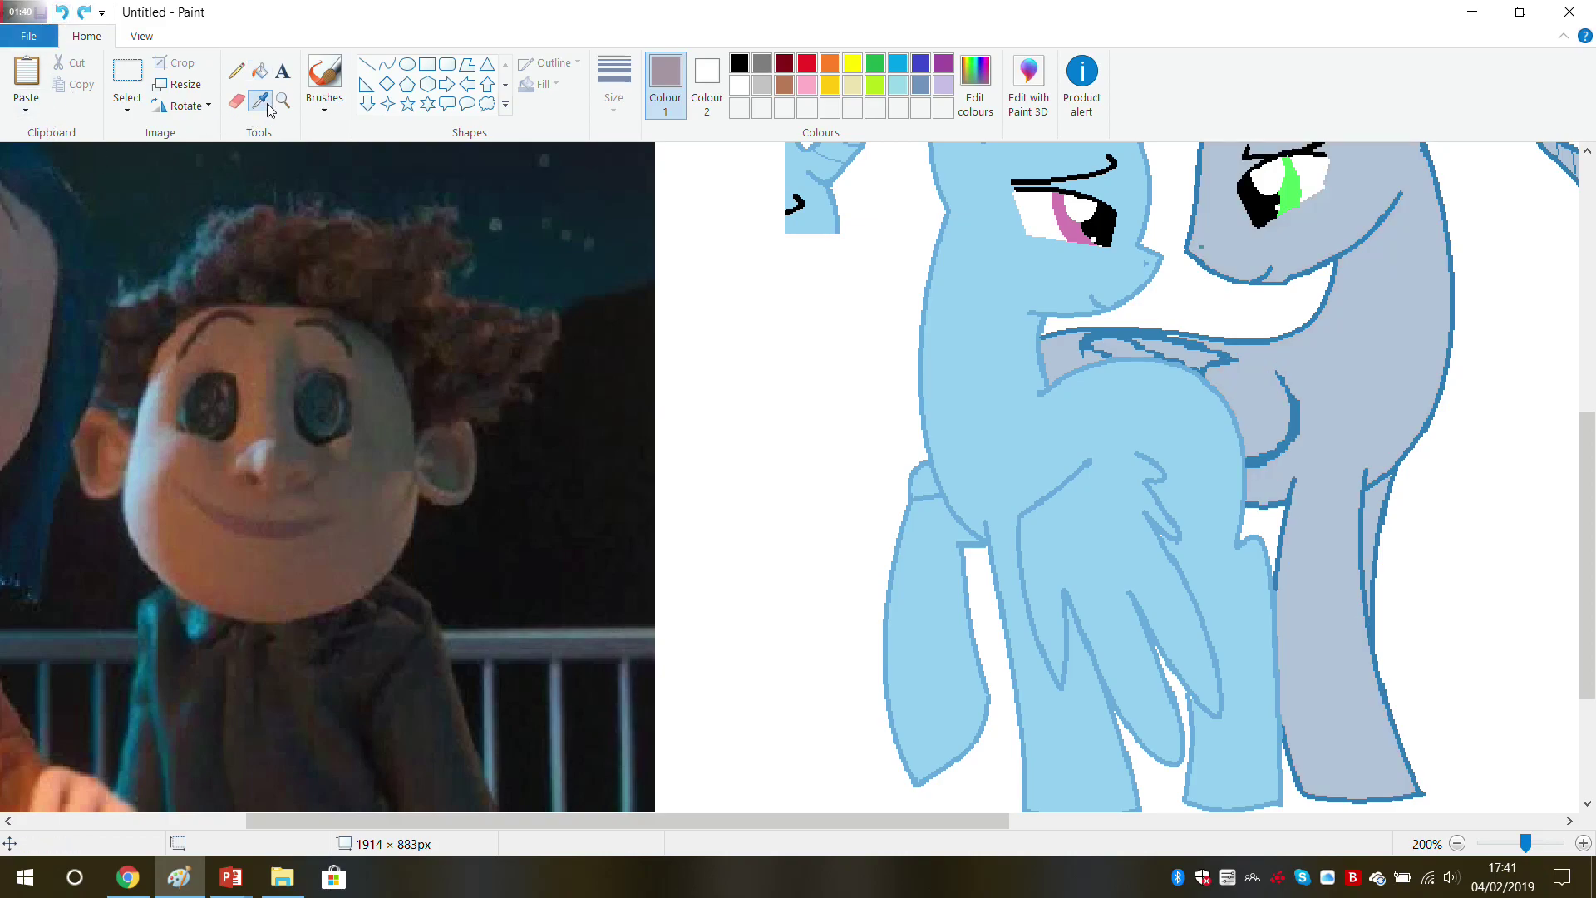
{"action": "left_click", "coordinate": [43, 293]}
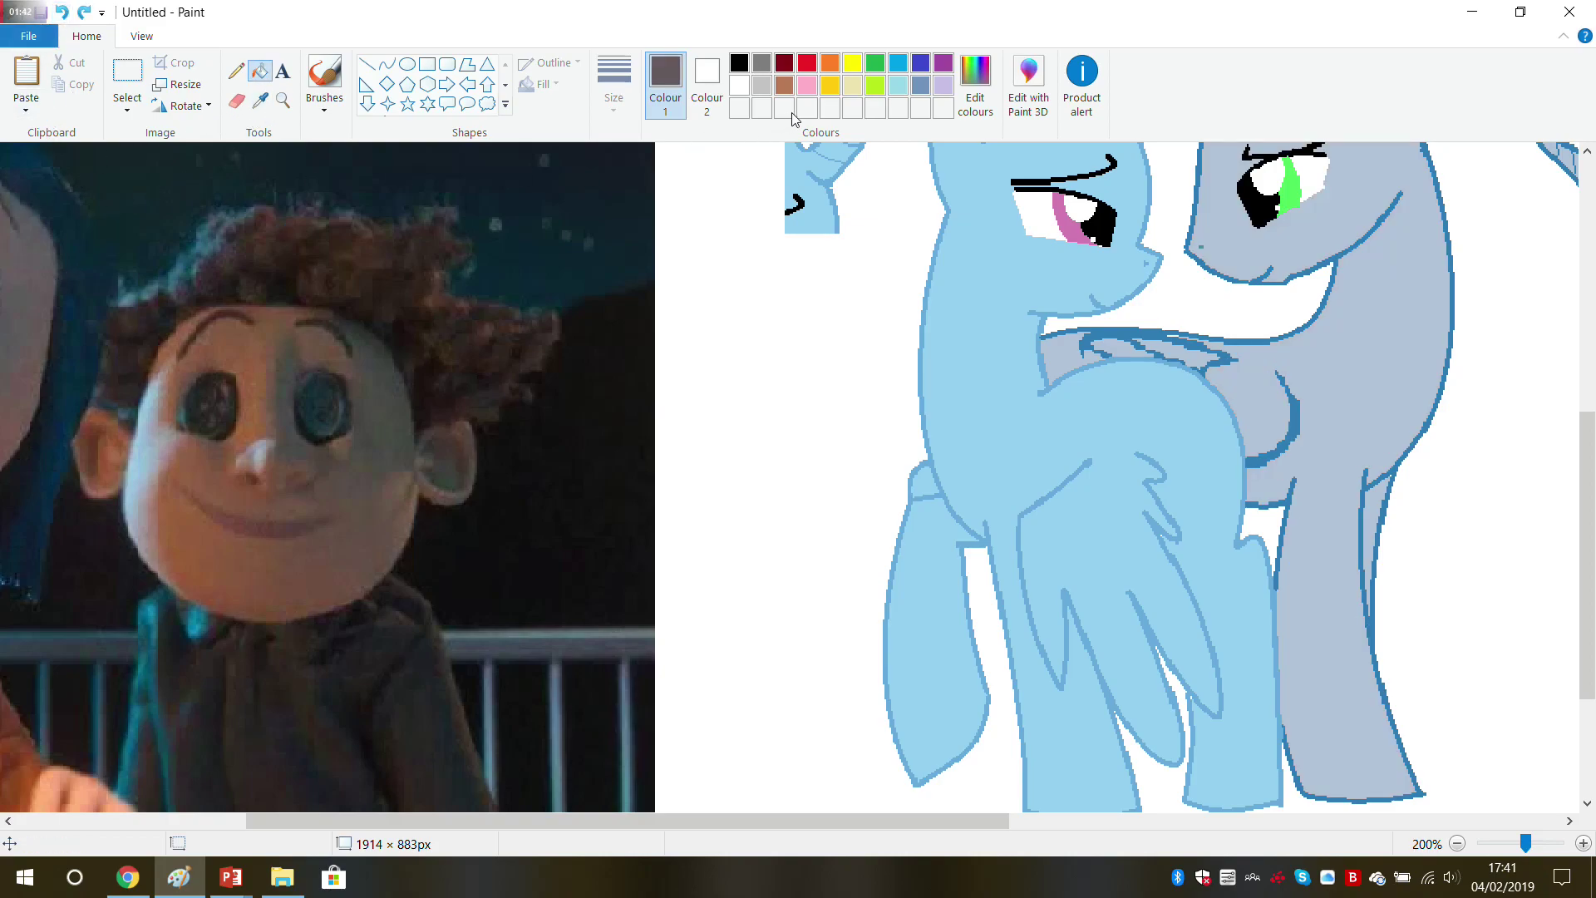
Step: Fill the light blue pony's body, raised leg and the small patch above that leg with light yellow
{"action": "left_click", "coordinate": [850, 90]}
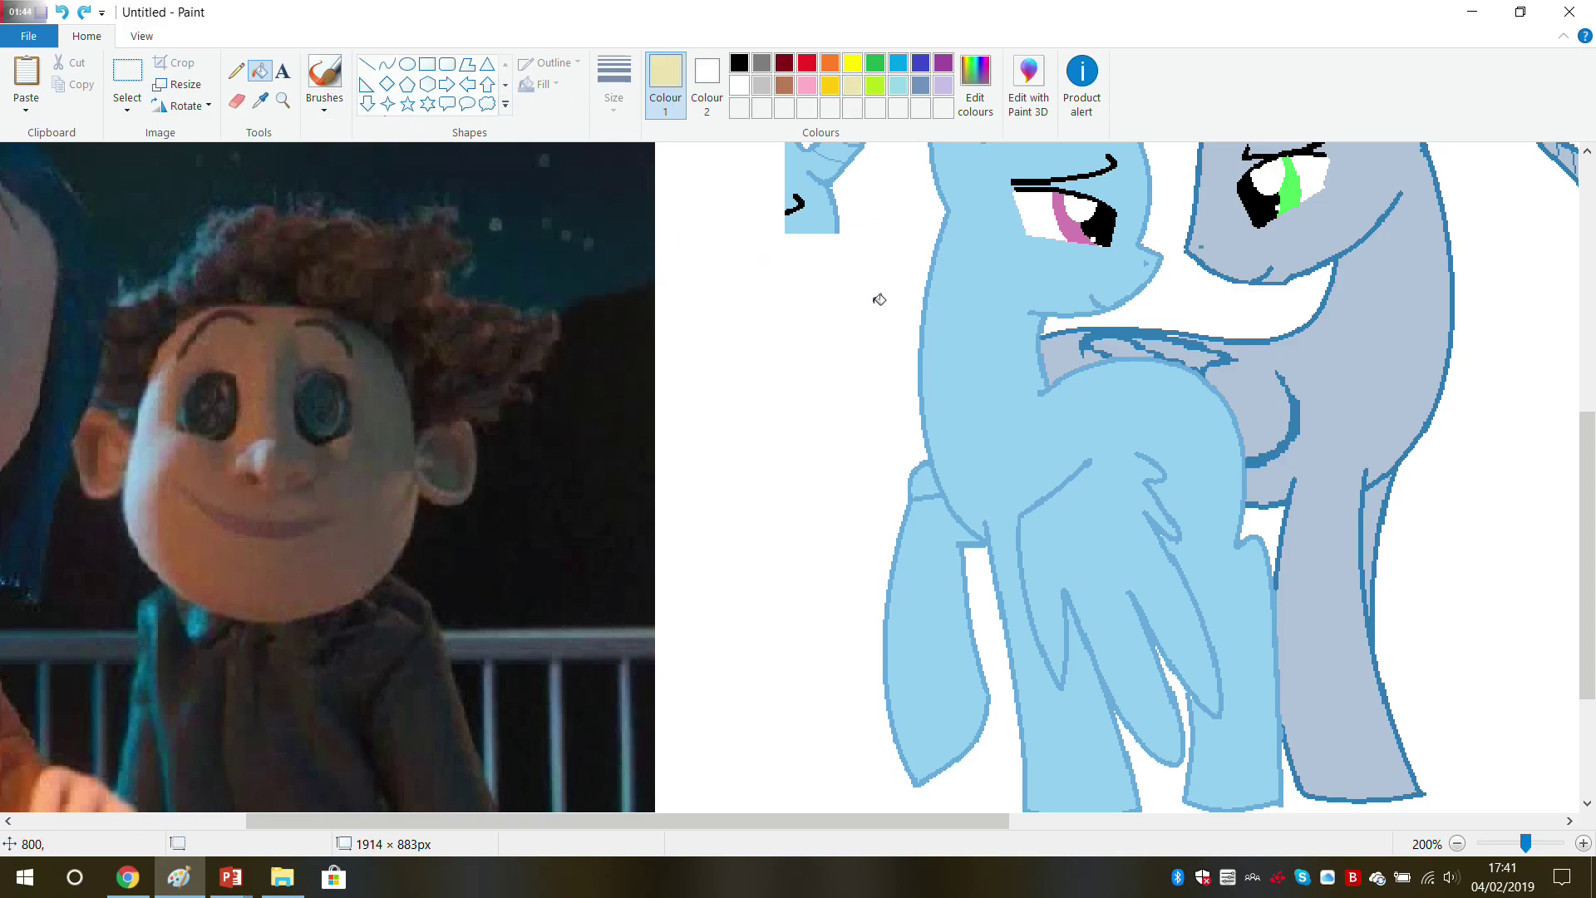
{"action": "left_click", "coordinate": [971, 339]}
{"action": "left_click", "coordinate": [938, 586]}
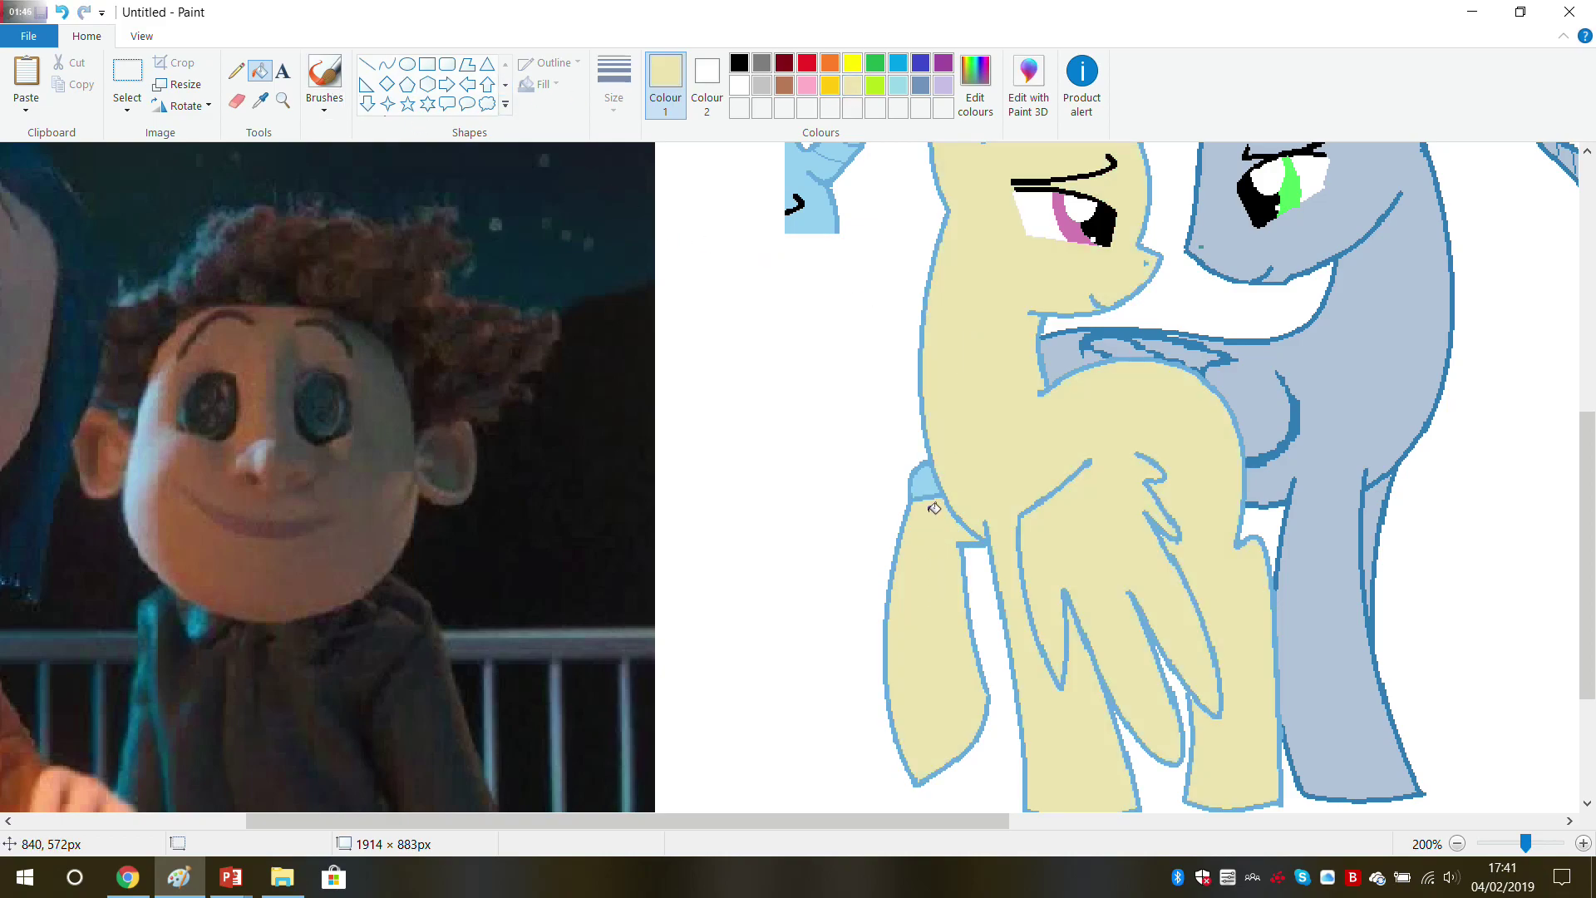
{"action": "scroll", "coordinate": [934, 508], "scroll_direction": "up", "scroll_amount": 2}
{"action": "left_click", "coordinate": [928, 654]}
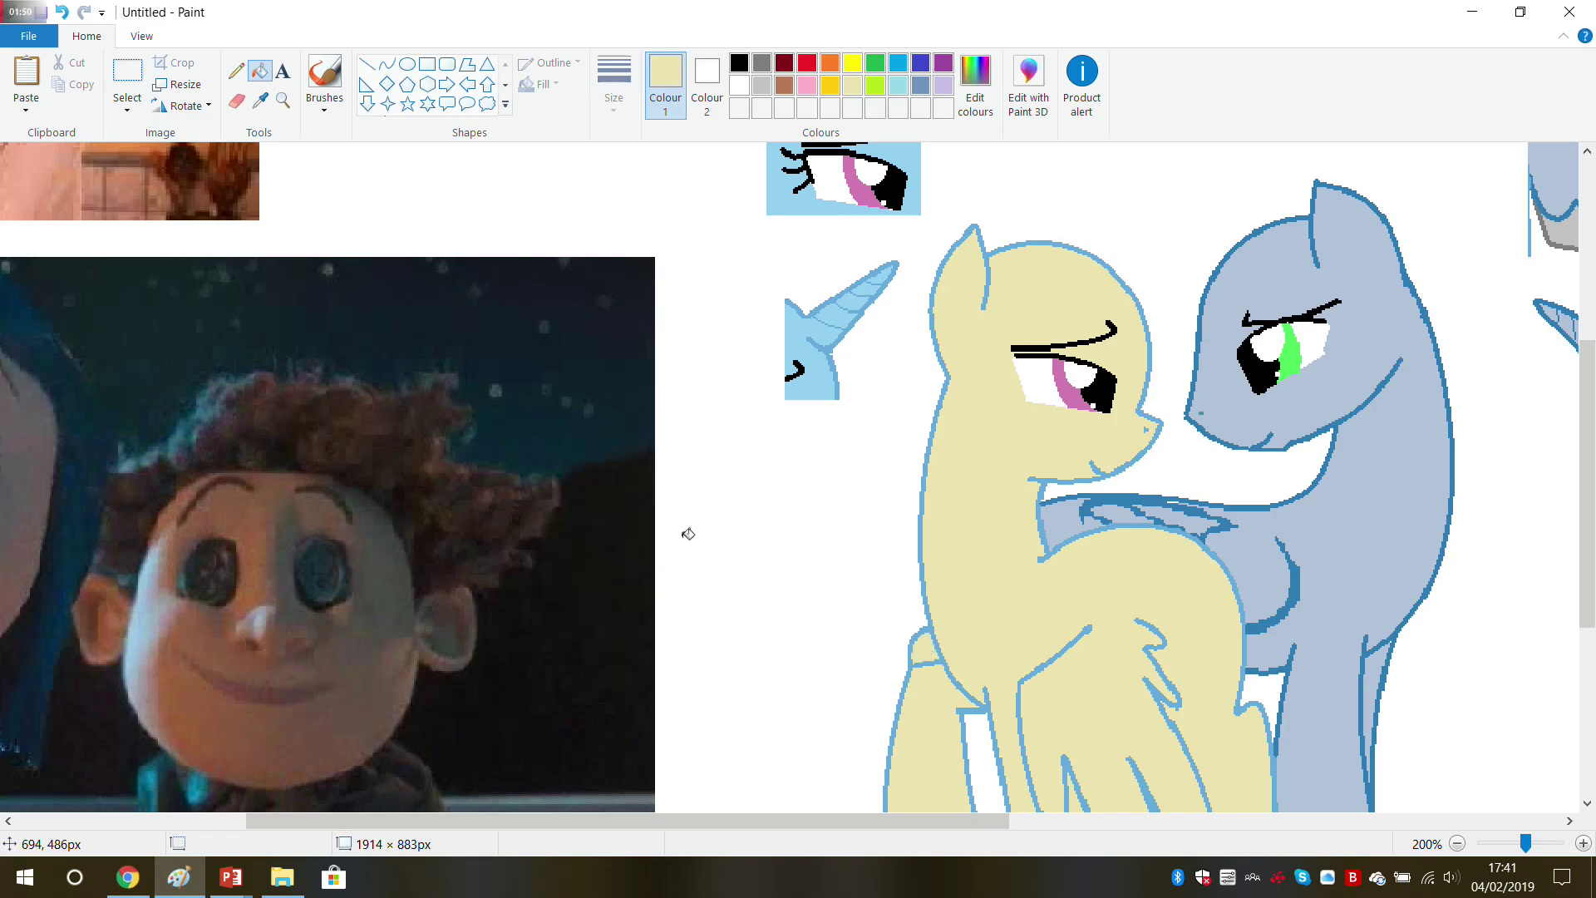
Step: Try to recolour the light yellow pony's blue outline black
{"action": "left_click", "coordinate": [736, 64]}
{"action": "left_click", "coordinate": [991, 251]}
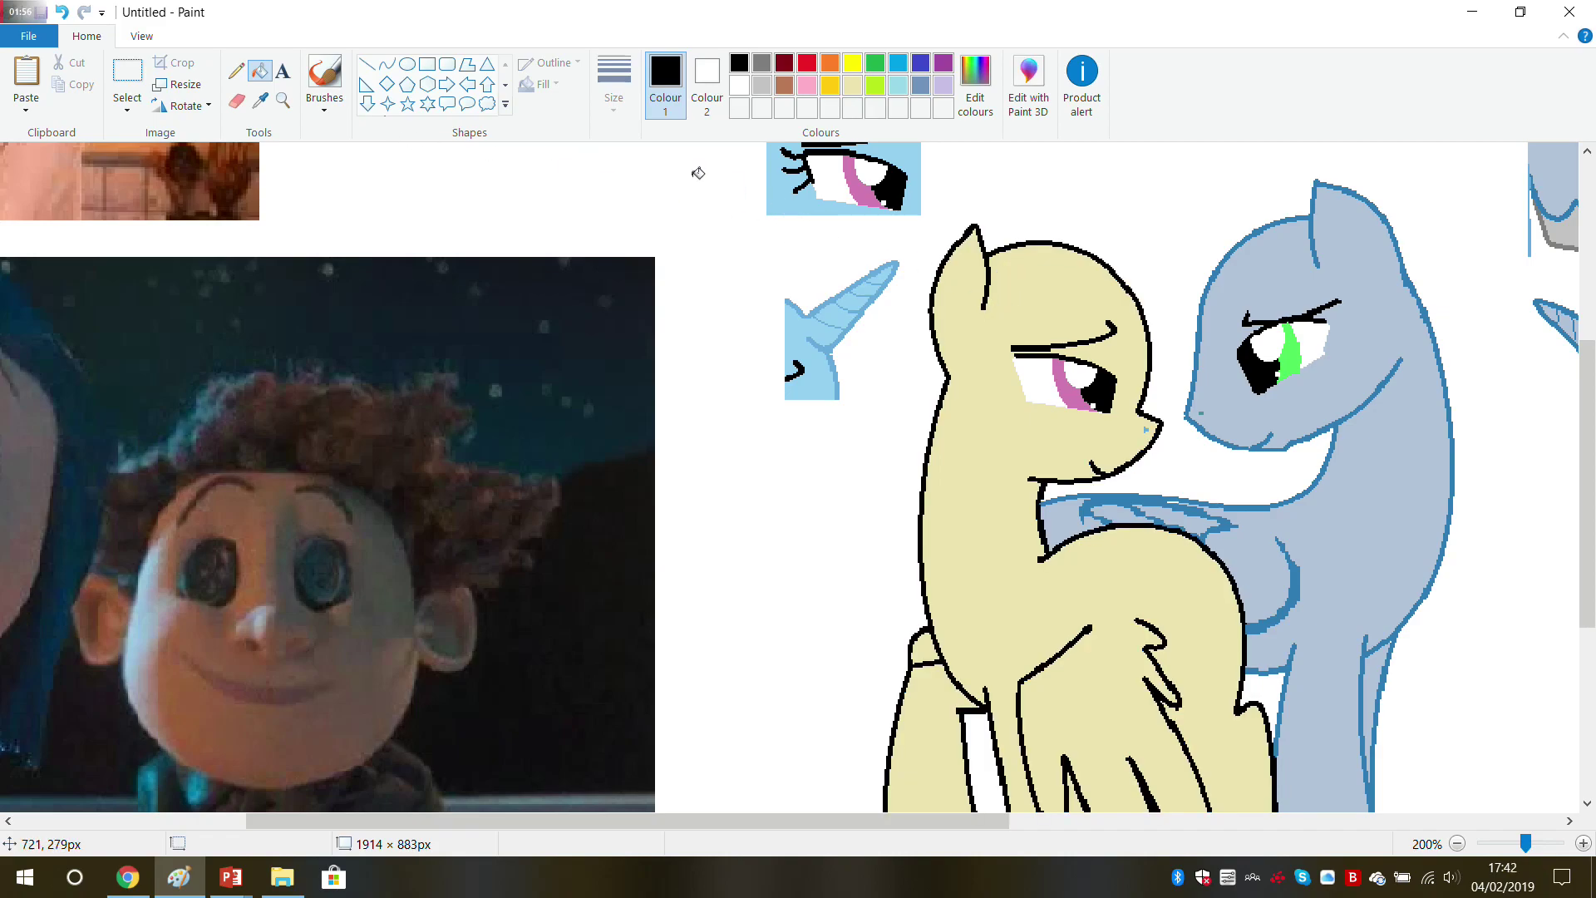
{"action": "left_click", "coordinate": [62, 12]}
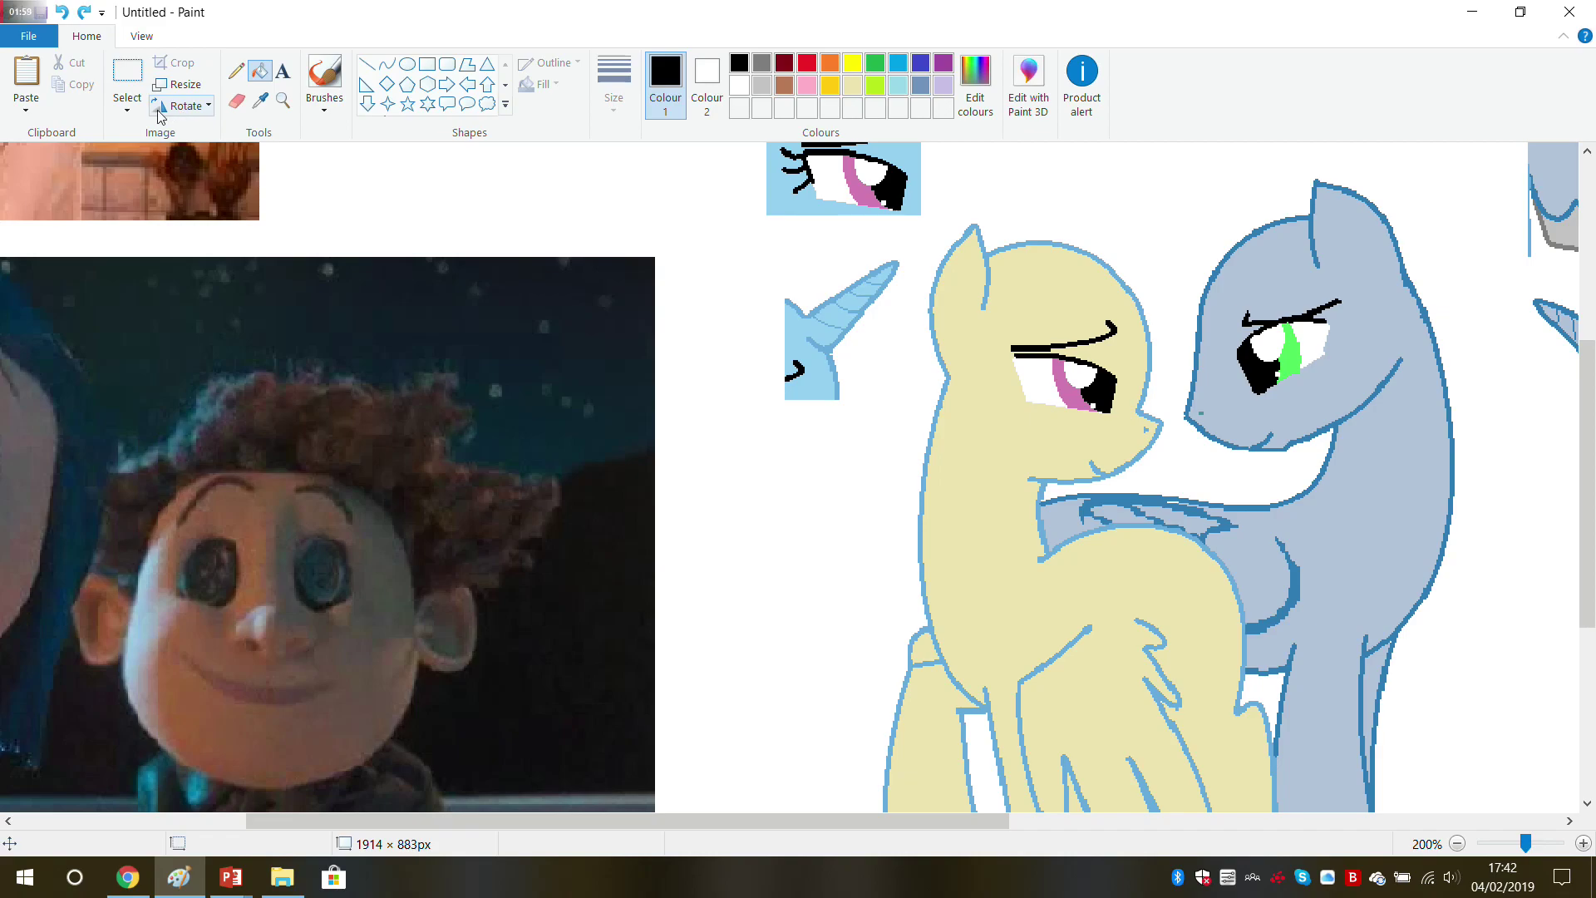
Step: Cut the eye with lashes out of the blue sample with a free-form selection and place it over the yellow pony's eye
{"action": "left_click", "coordinate": [127, 98]}
{"action": "left_click", "coordinate": [143, 180]}
{"action": "scroll", "coordinate": [786, 332], "scroll_direction": "up", "scroll_amount": 2}
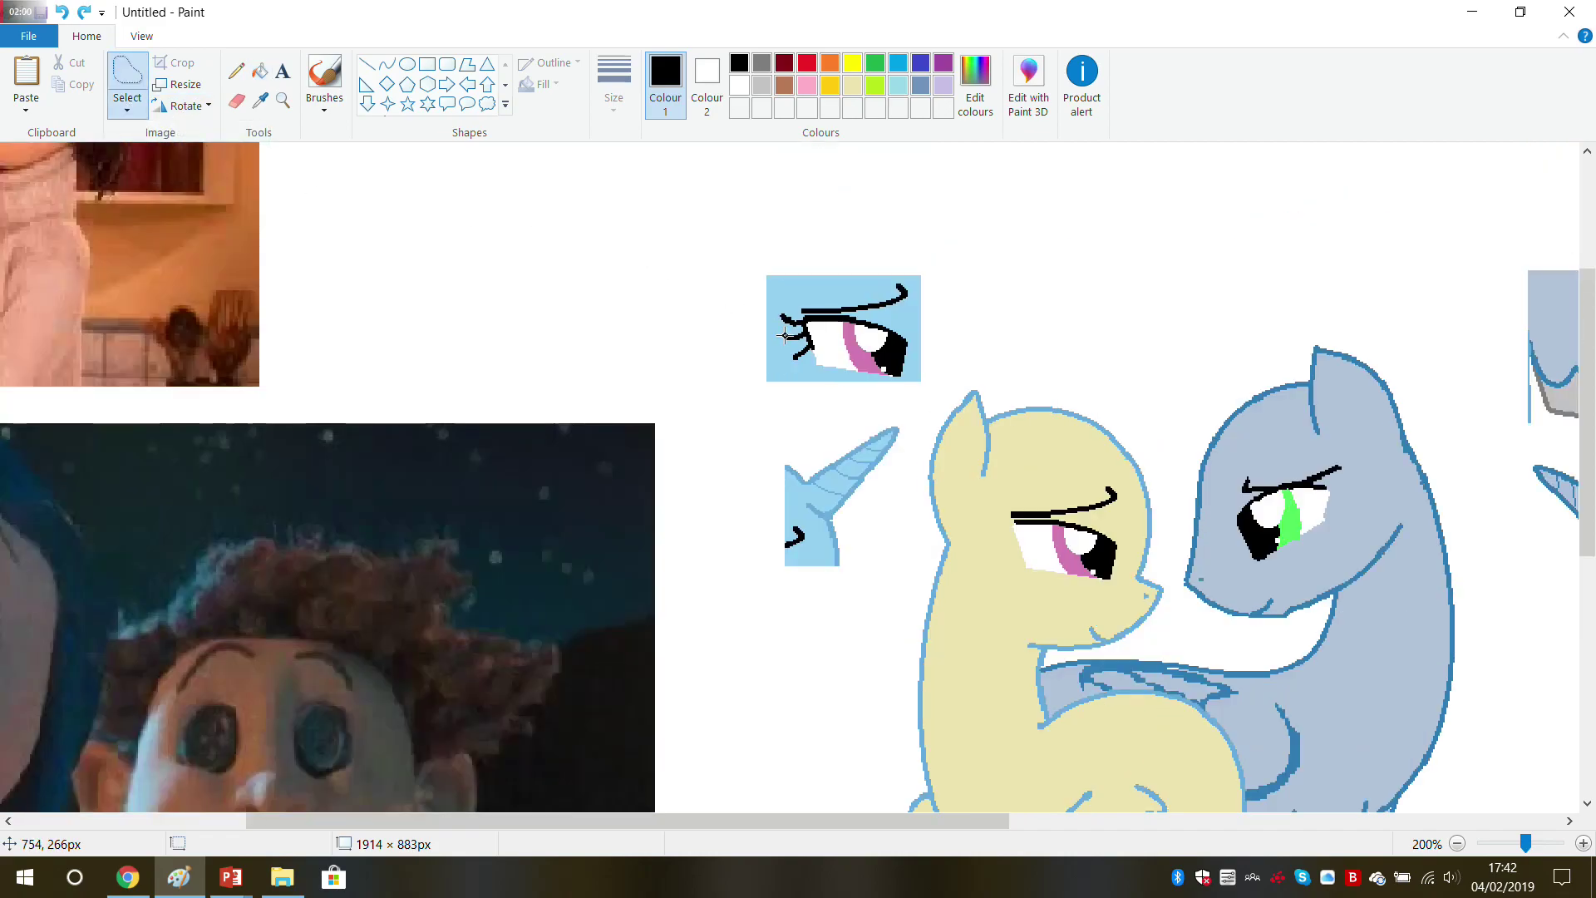
{"action": "mouse_move", "coordinate": [760, 305]}
{"action": "left_mouse_down"}
{"action": "mouse_move", "coordinate": [907, 264]}
{"action": "mouse_move", "coordinate": [928, 289]}
{"action": "mouse_move", "coordinate": [913, 375]}
{"action": "mouse_move", "coordinate": [803, 387]}
{"action": "mouse_move", "coordinate": [766, 340]}
{"action": "mouse_move", "coordinate": [771, 289]}
{"action": "mouse_move", "coordinate": [924, 392]}
{"action": "mouse_move", "coordinate": [1017, 514]}
{"action": "left_mouse_up"}
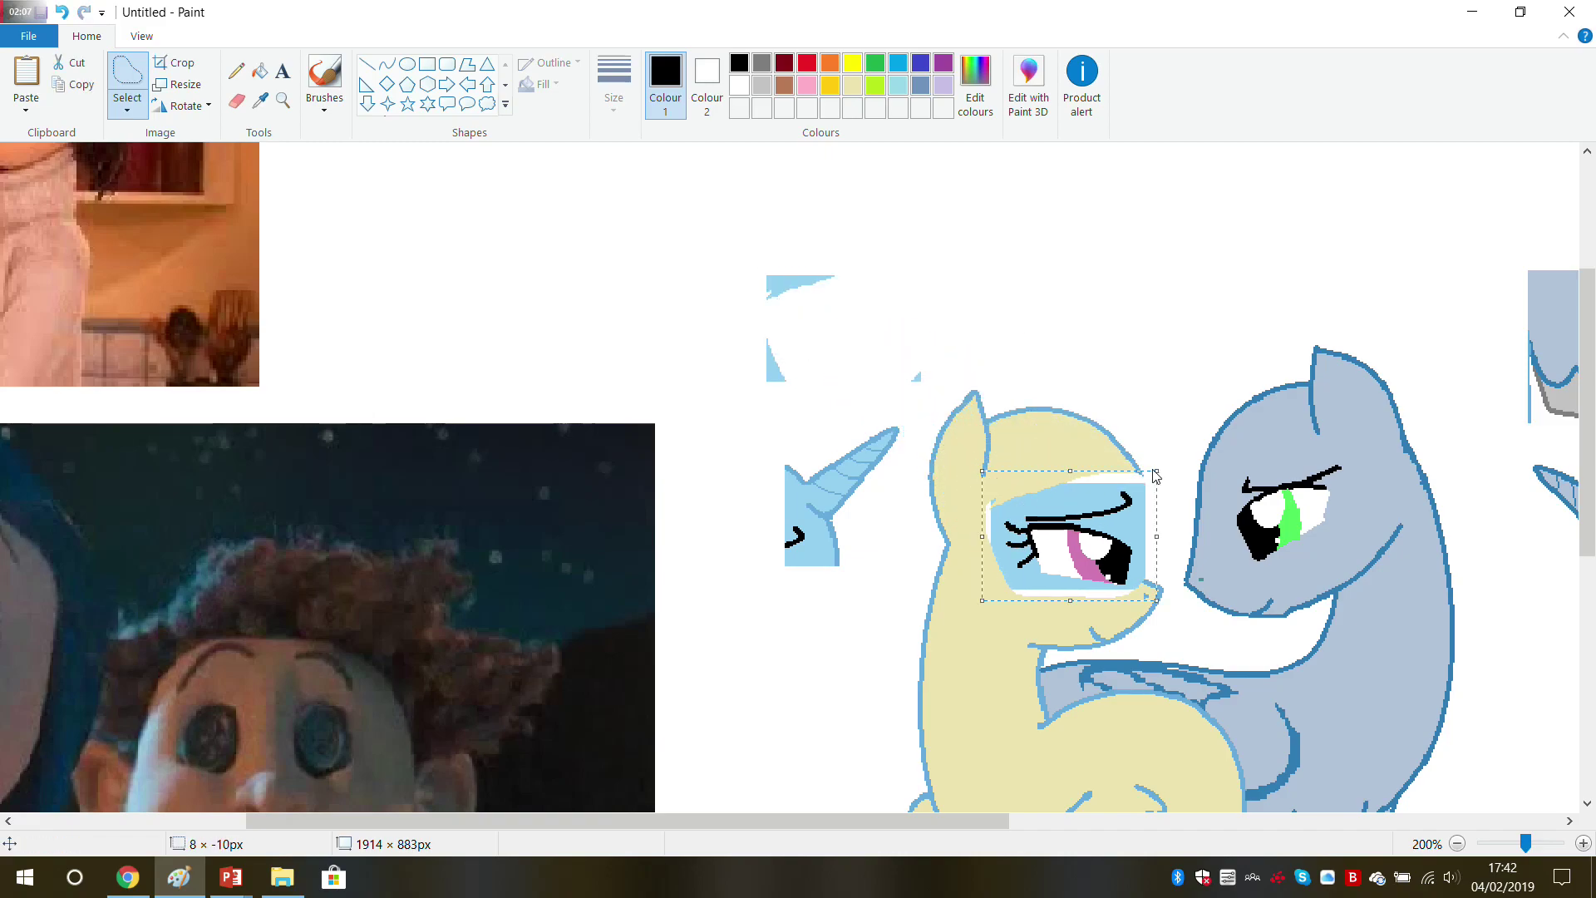
{"action": "left_click_drag", "start_coordinate": [1162, 466], "coordinate": [1121, 500]}
{"action": "left_click", "coordinate": [1139, 365]}
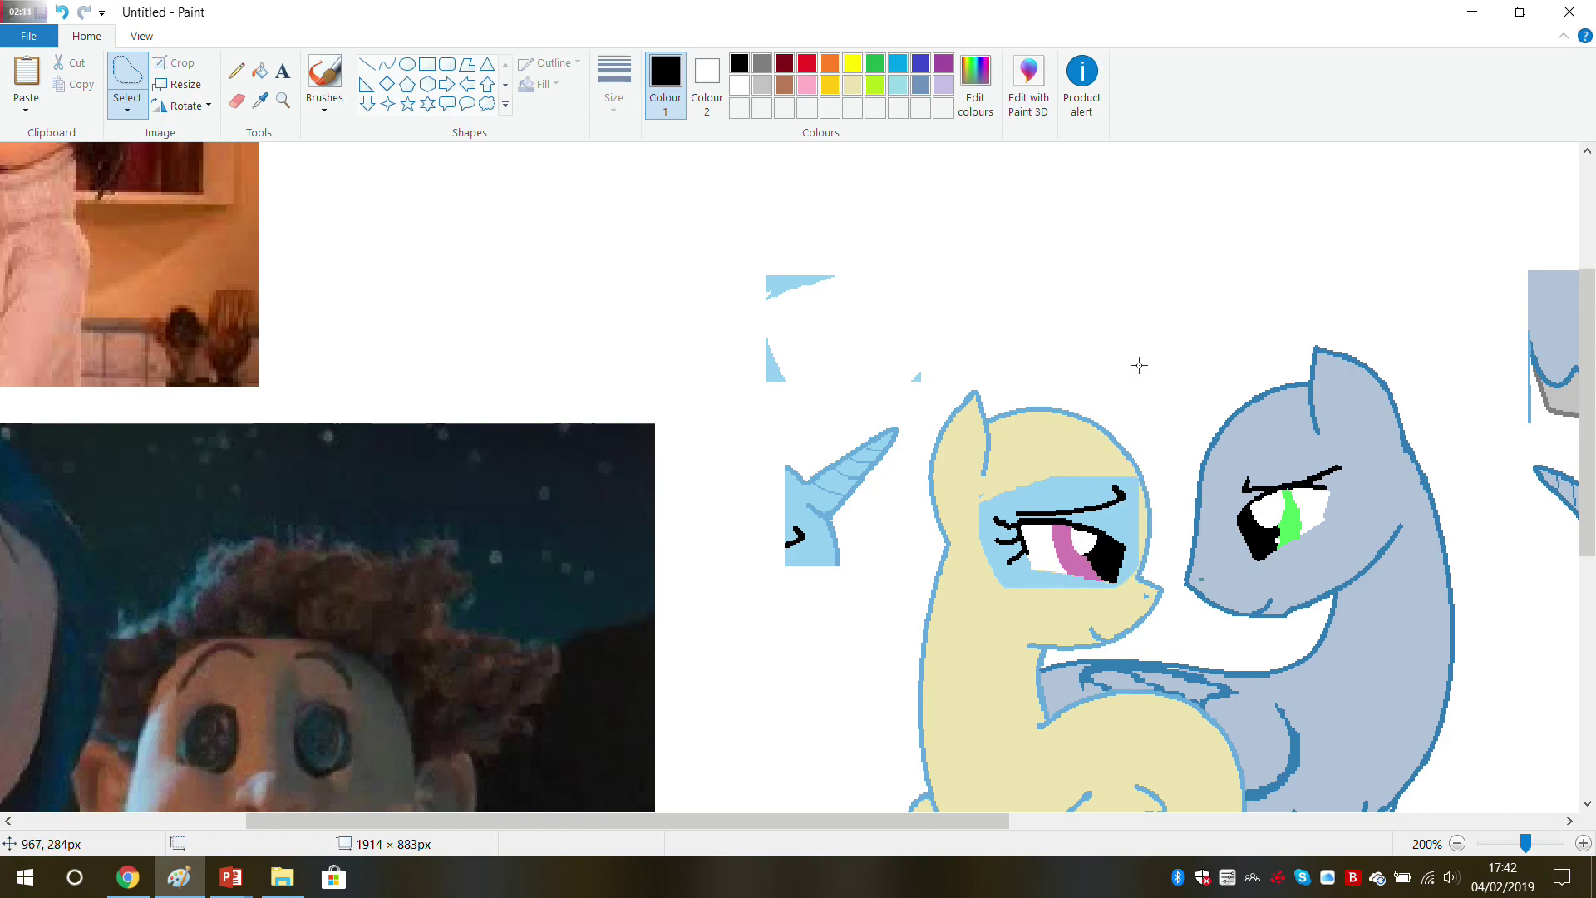
Step: Fill the blue background around the placed eye with white, and recolour that area with light yellow sampled from the pony's body
{"action": "left_click", "coordinate": [261, 101]}
{"action": "left_click", "coordinate": [322, 194]}
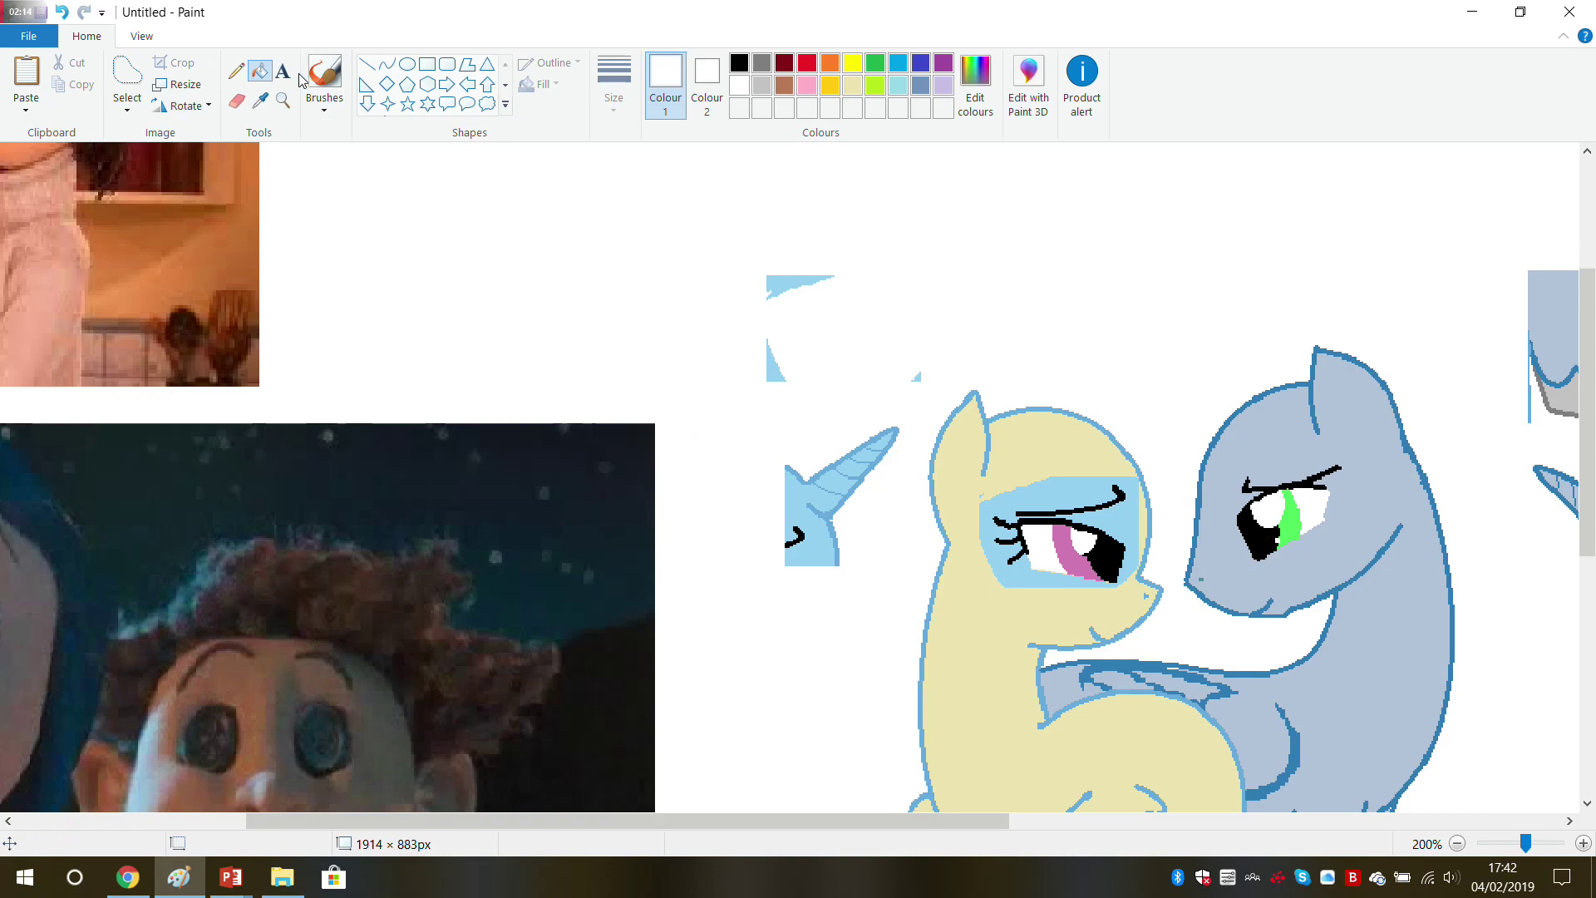
{"action": "left_click", "coordinate": [998, 570]}
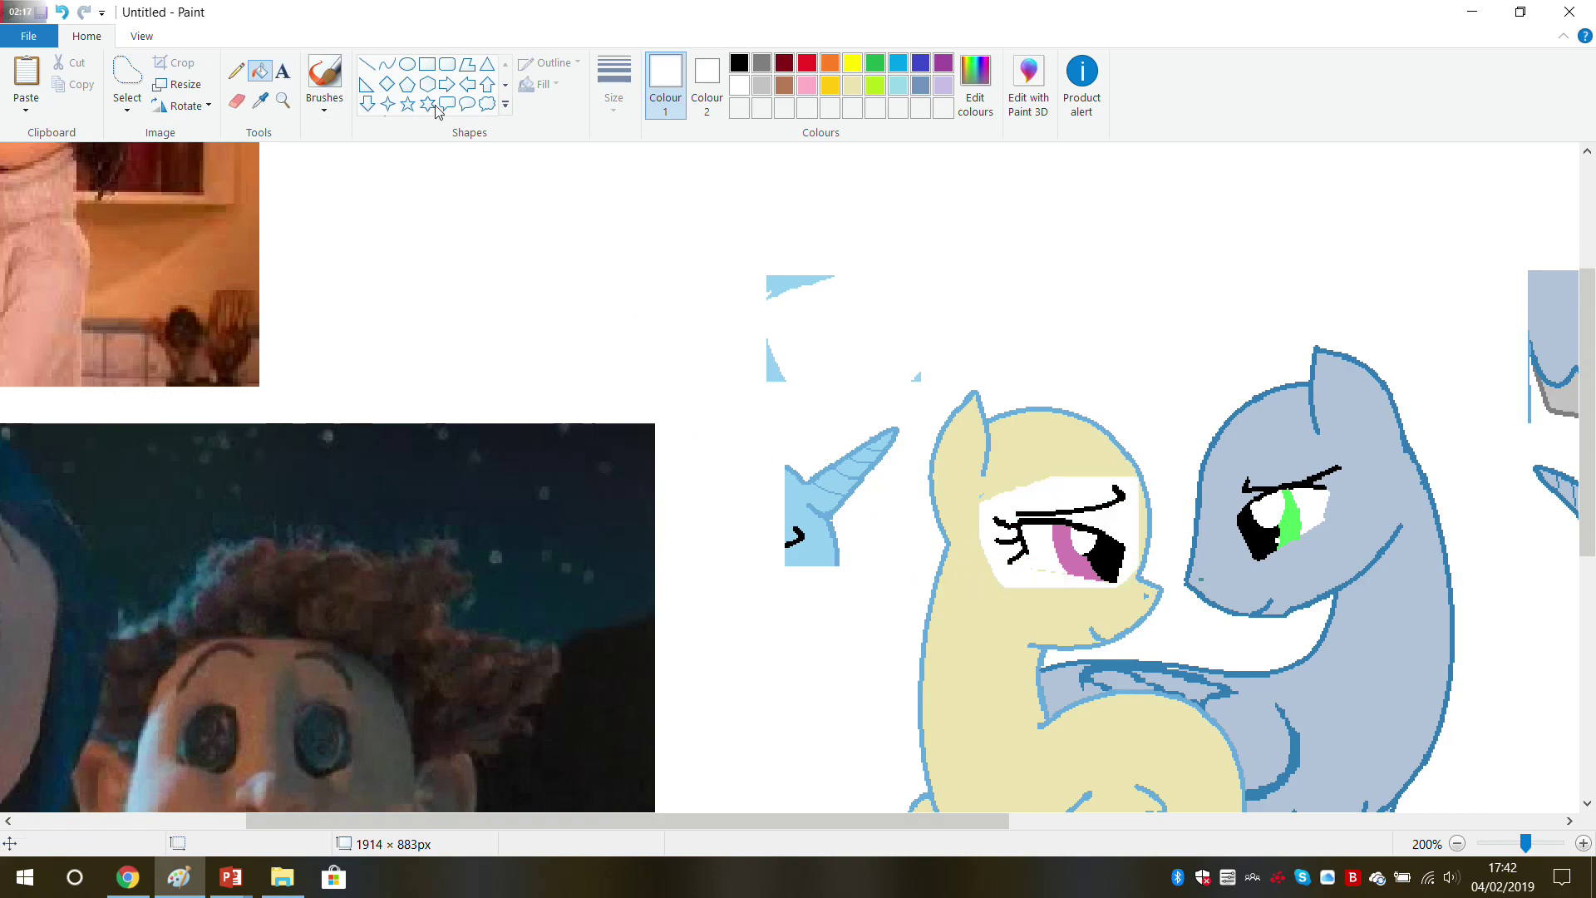
{"action": "left_click", "coordinate": [260, 101]}
{"action": "left_click", "coordinate": [953, 593]}
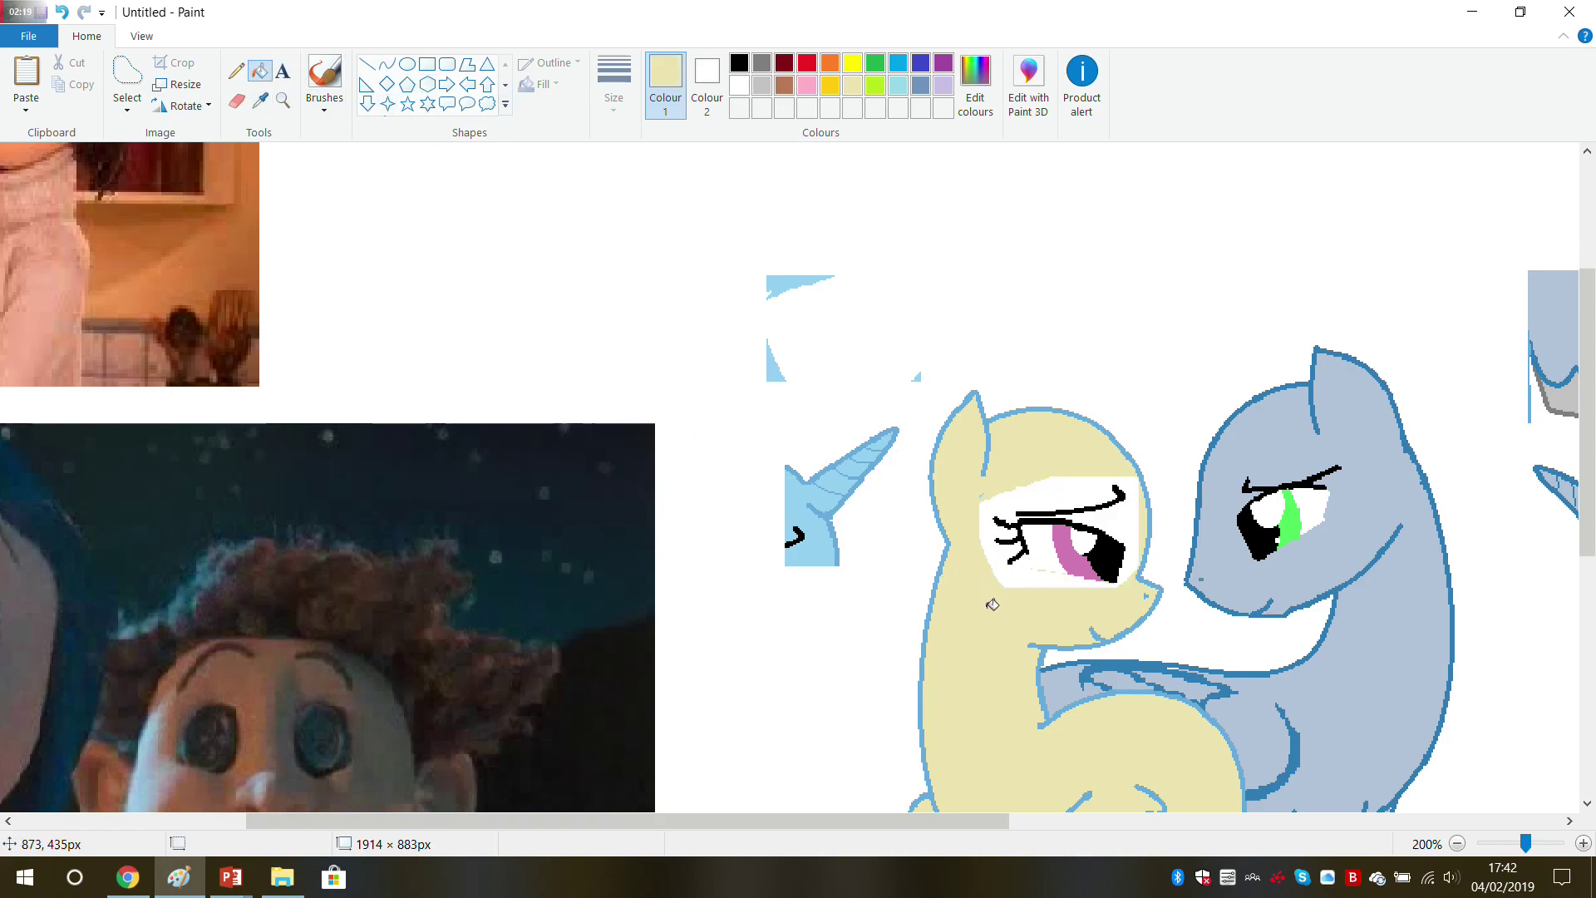
{"action": "left_click", "coordinate": [1002, 574]}
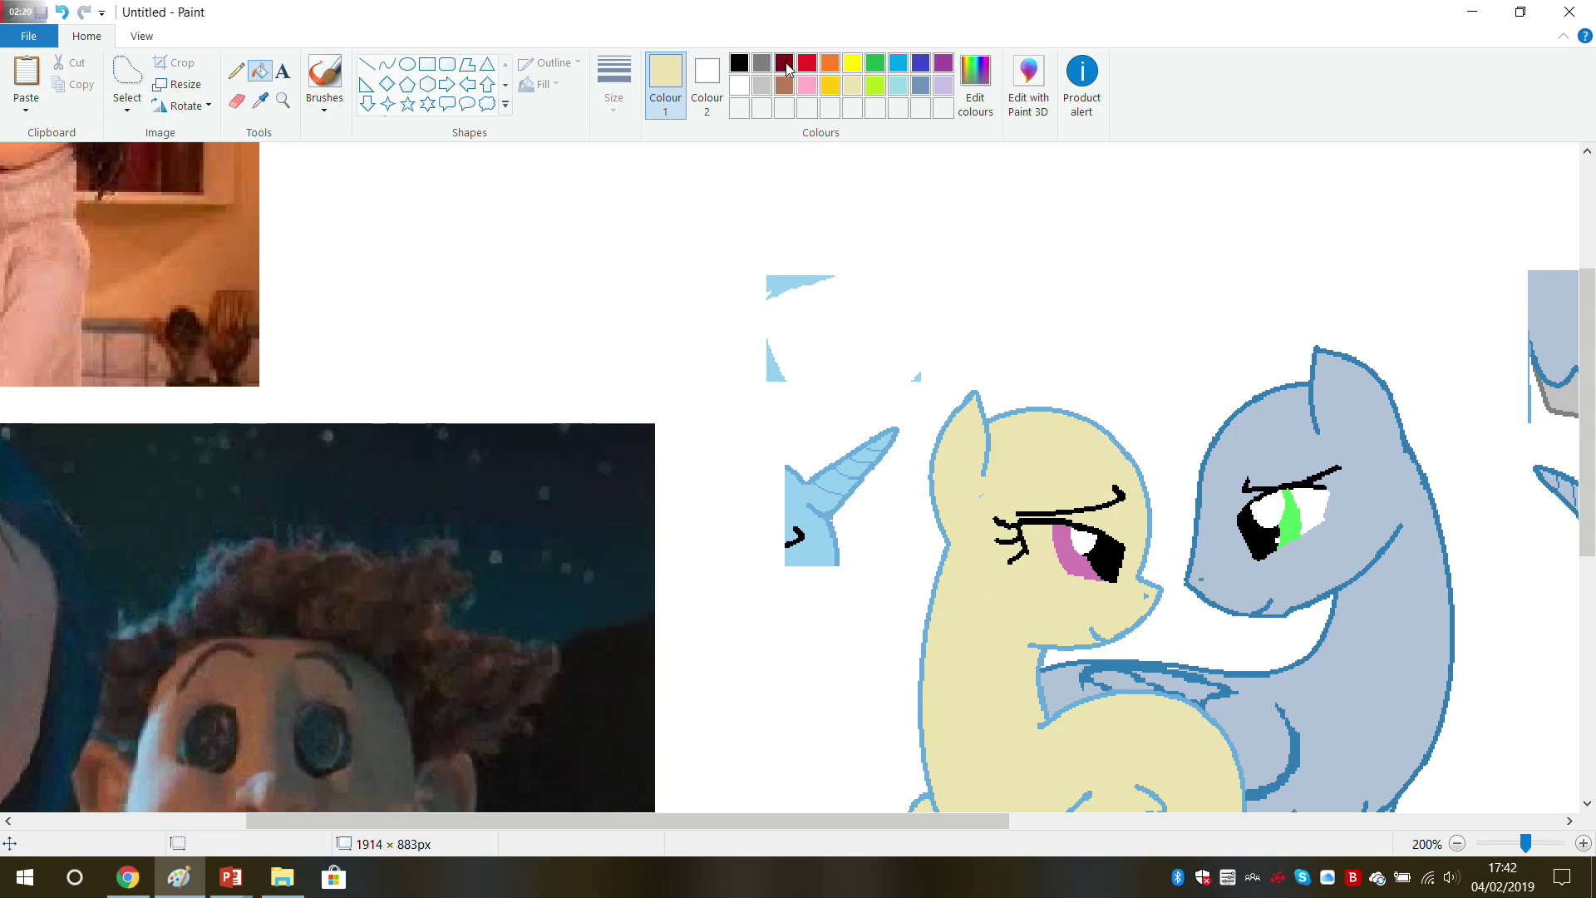
Step: Draw a thin white pencil line along the lower edge of the yellow pony's eye
{"action": "left_click", "coordinate": [740, 85]}
{"action": "left_click", "coordinate": [236, 71]}
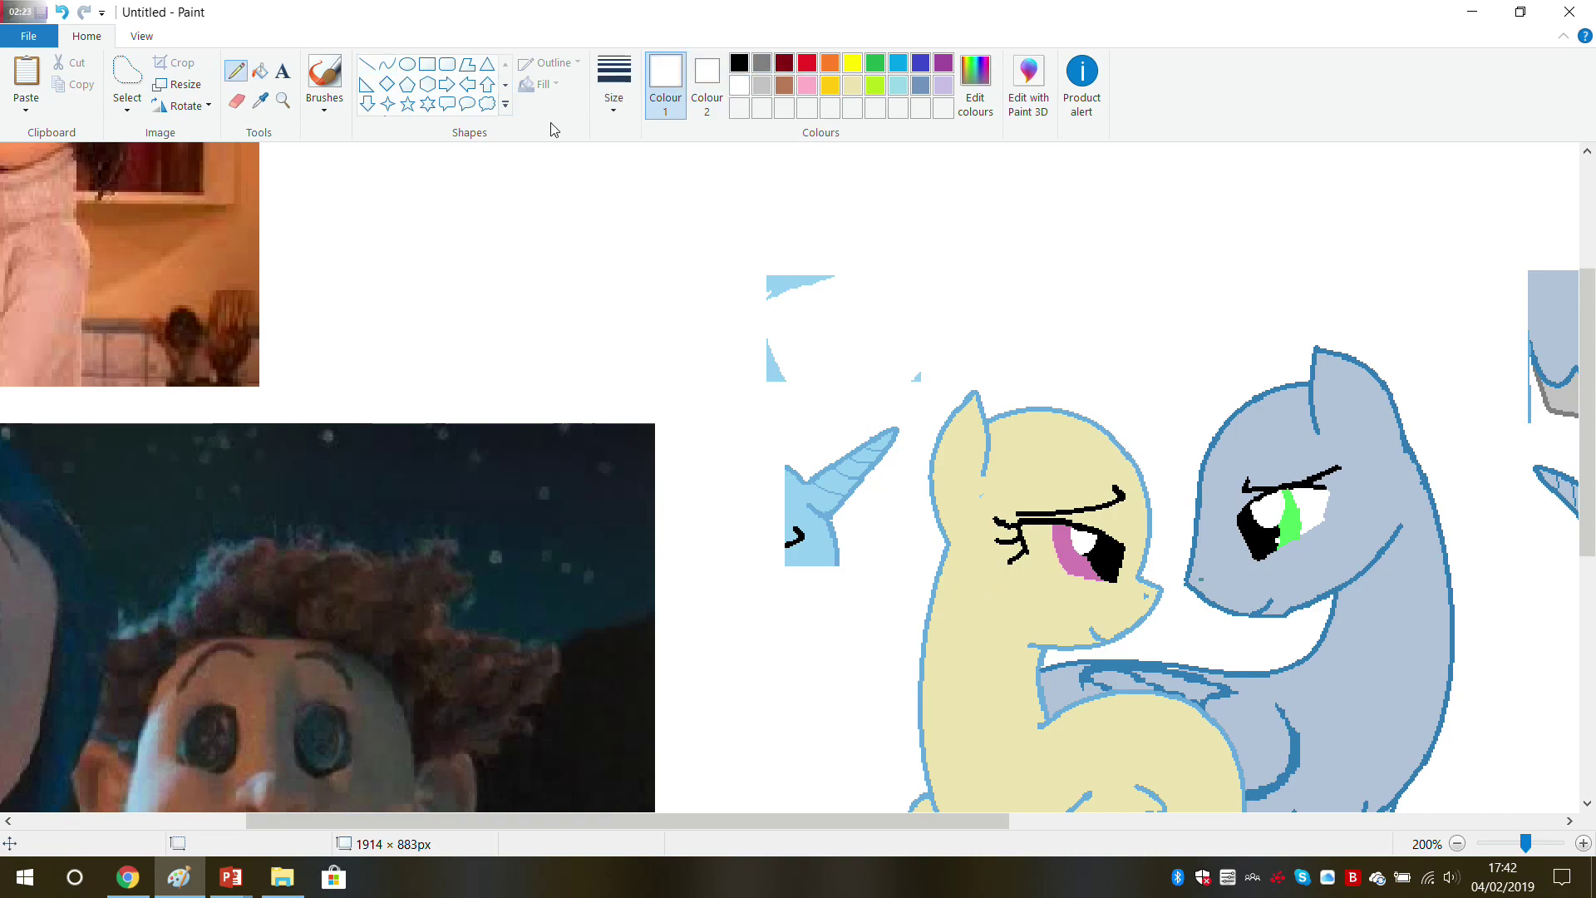
{"action": "left_click", "coordinate": [612, 98]}
{"action": "left_click", "coordinate": [661, 158]}
{"action": "left_click_drag", "start_coordinate": [1035, 554], "coordinate": [1054, 567]}
{"action": "left_click", "coordinate": [259, 71]}
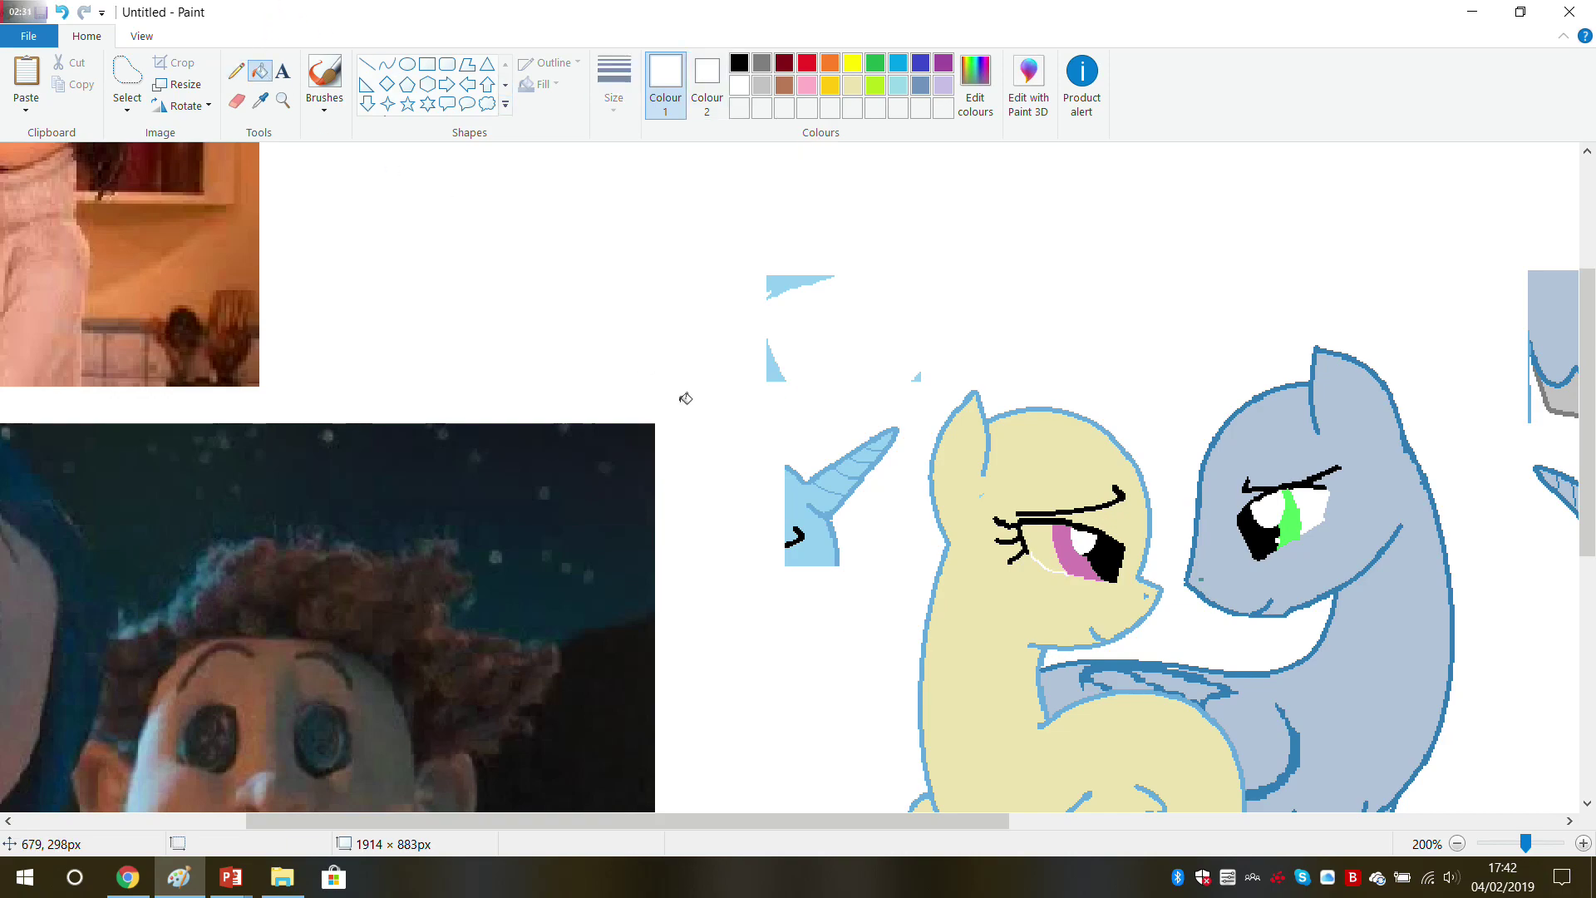
{"action": "left_click", "coordinate": [1089, 541]}
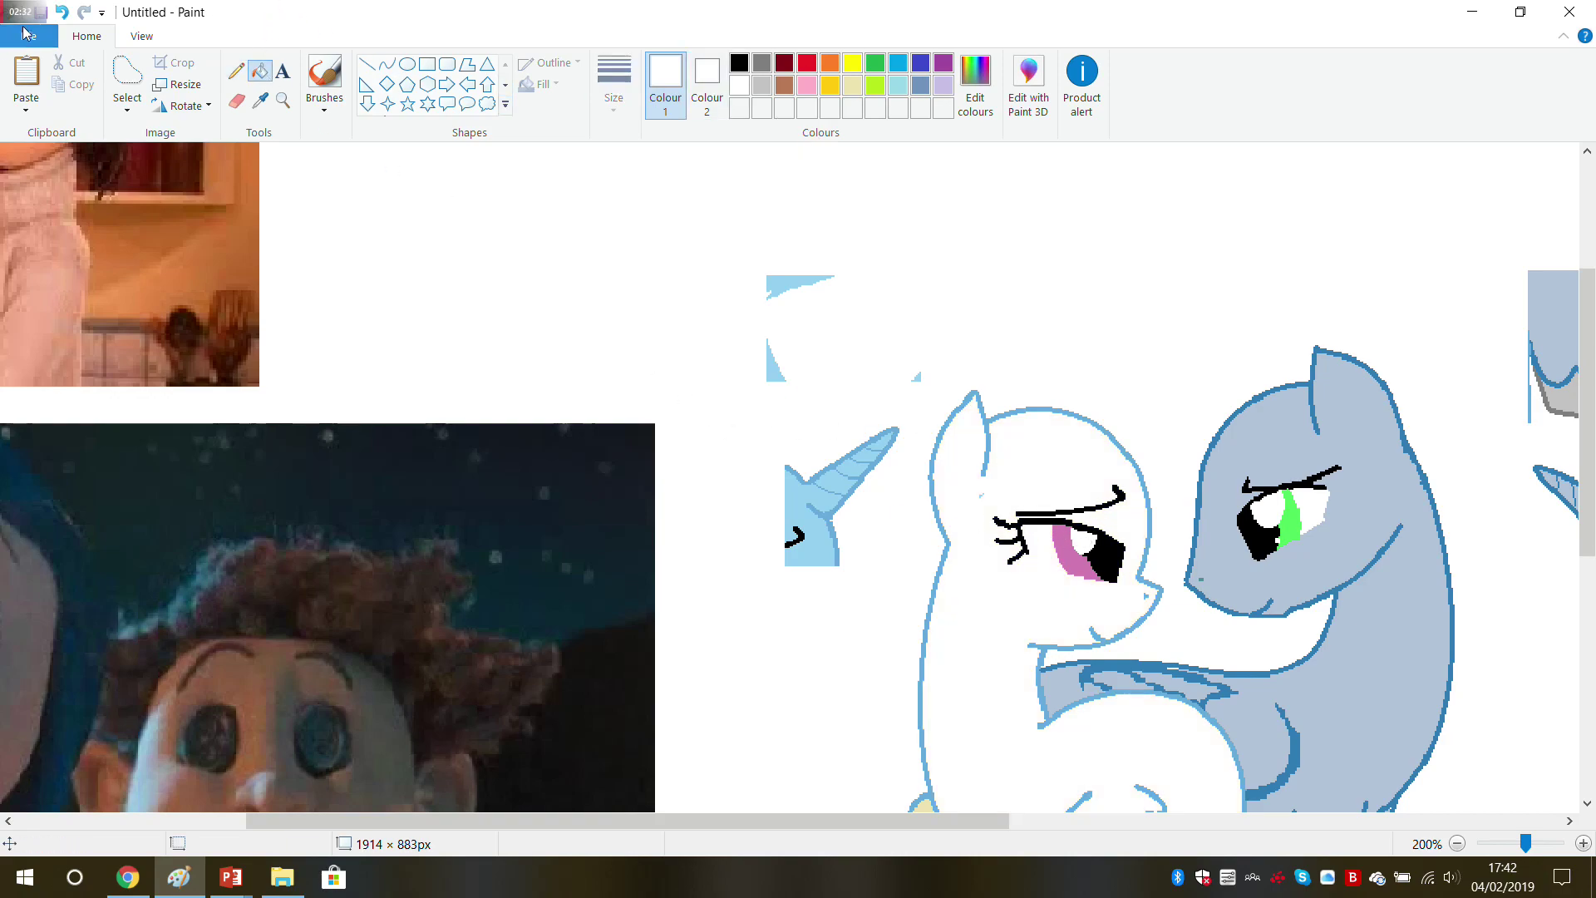
{"action": "left_click", "coordinate": [65, 10]}
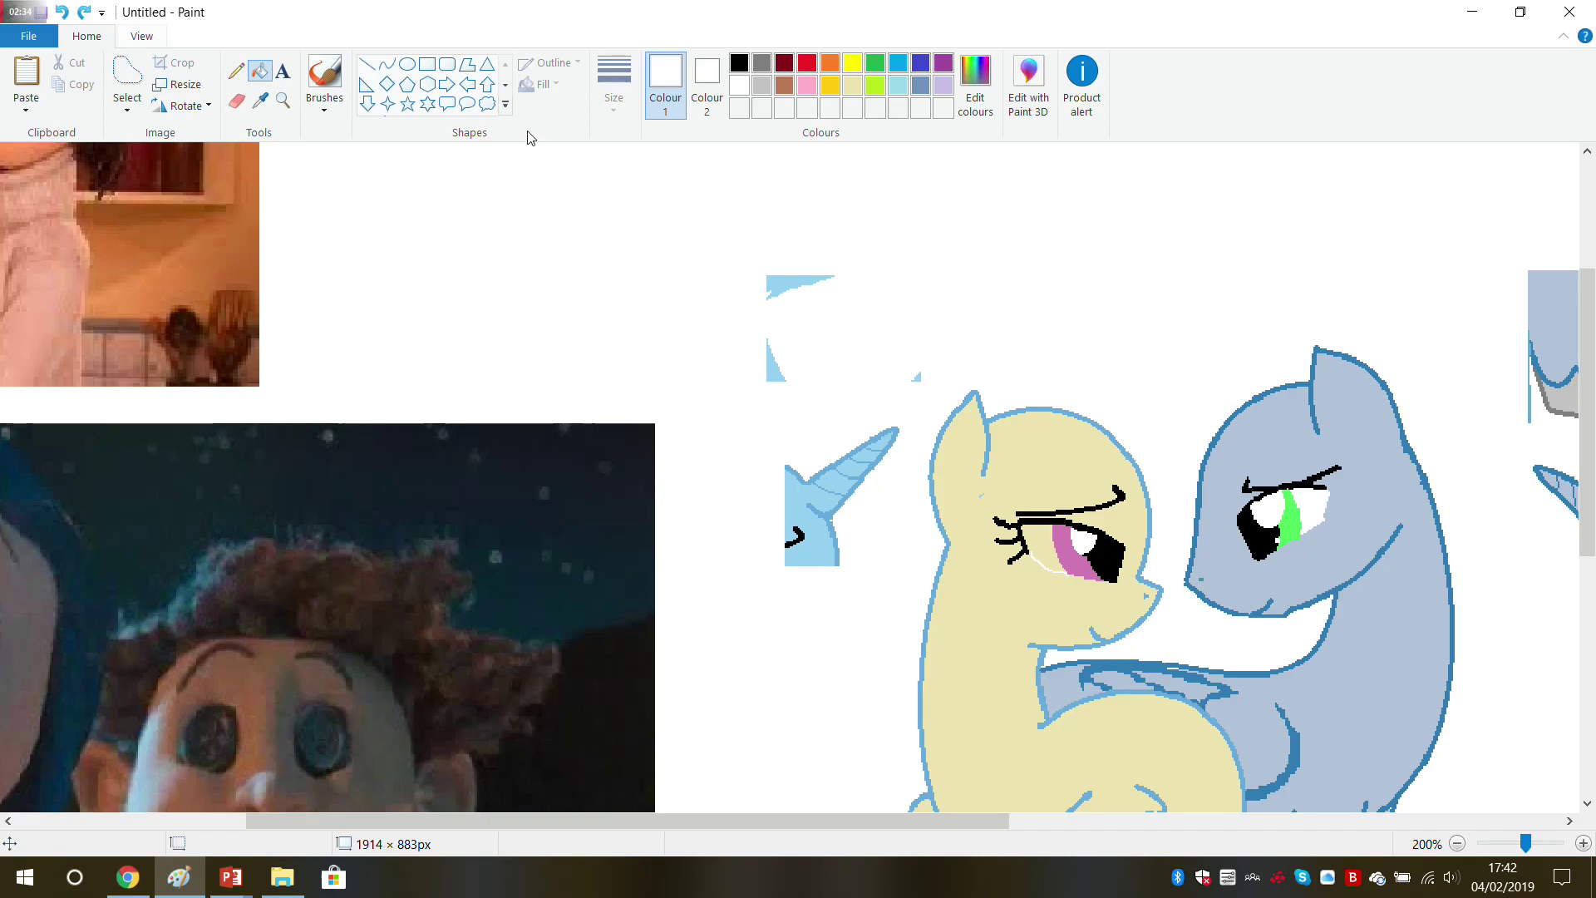
Step: Thicken the white line under the yellow pony's eye to close its gaps and fill the area beside the iris with white
{"action": "left_click", "coordinate": [282, 99]}
{"action": "left_click", "coordinate": [1222, 700]}
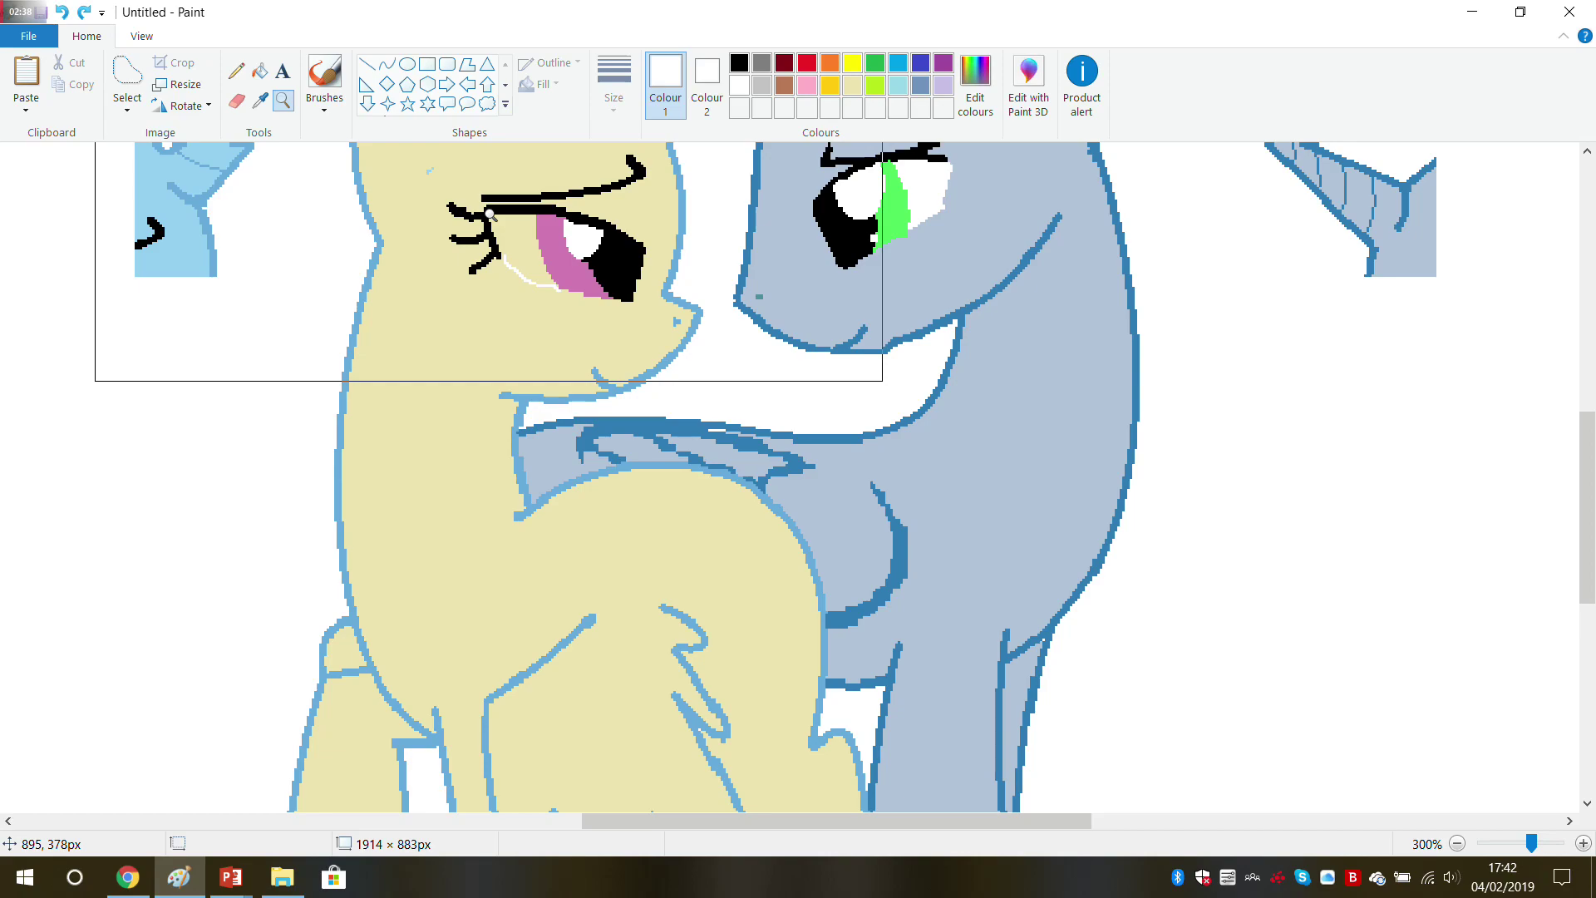
{"action": "key", "text": "p"}
{"action": "left_click_drag", "start_coordinate": [582, 291], "coordinate": [500, 254]}
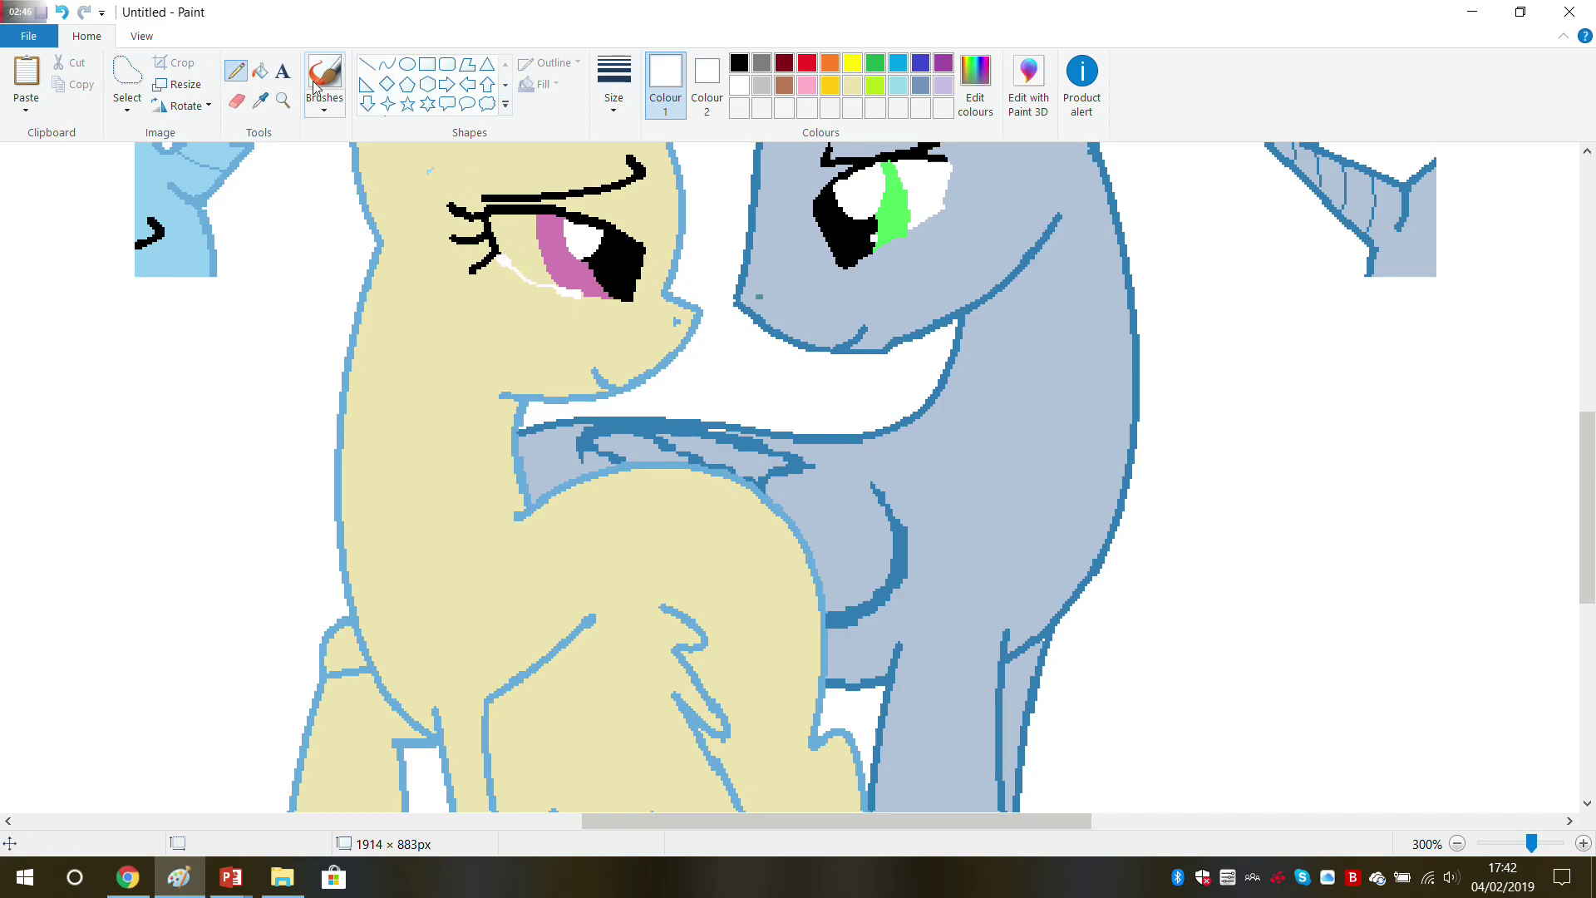
{"action": "left_click", "coordinate": [259, 71]}
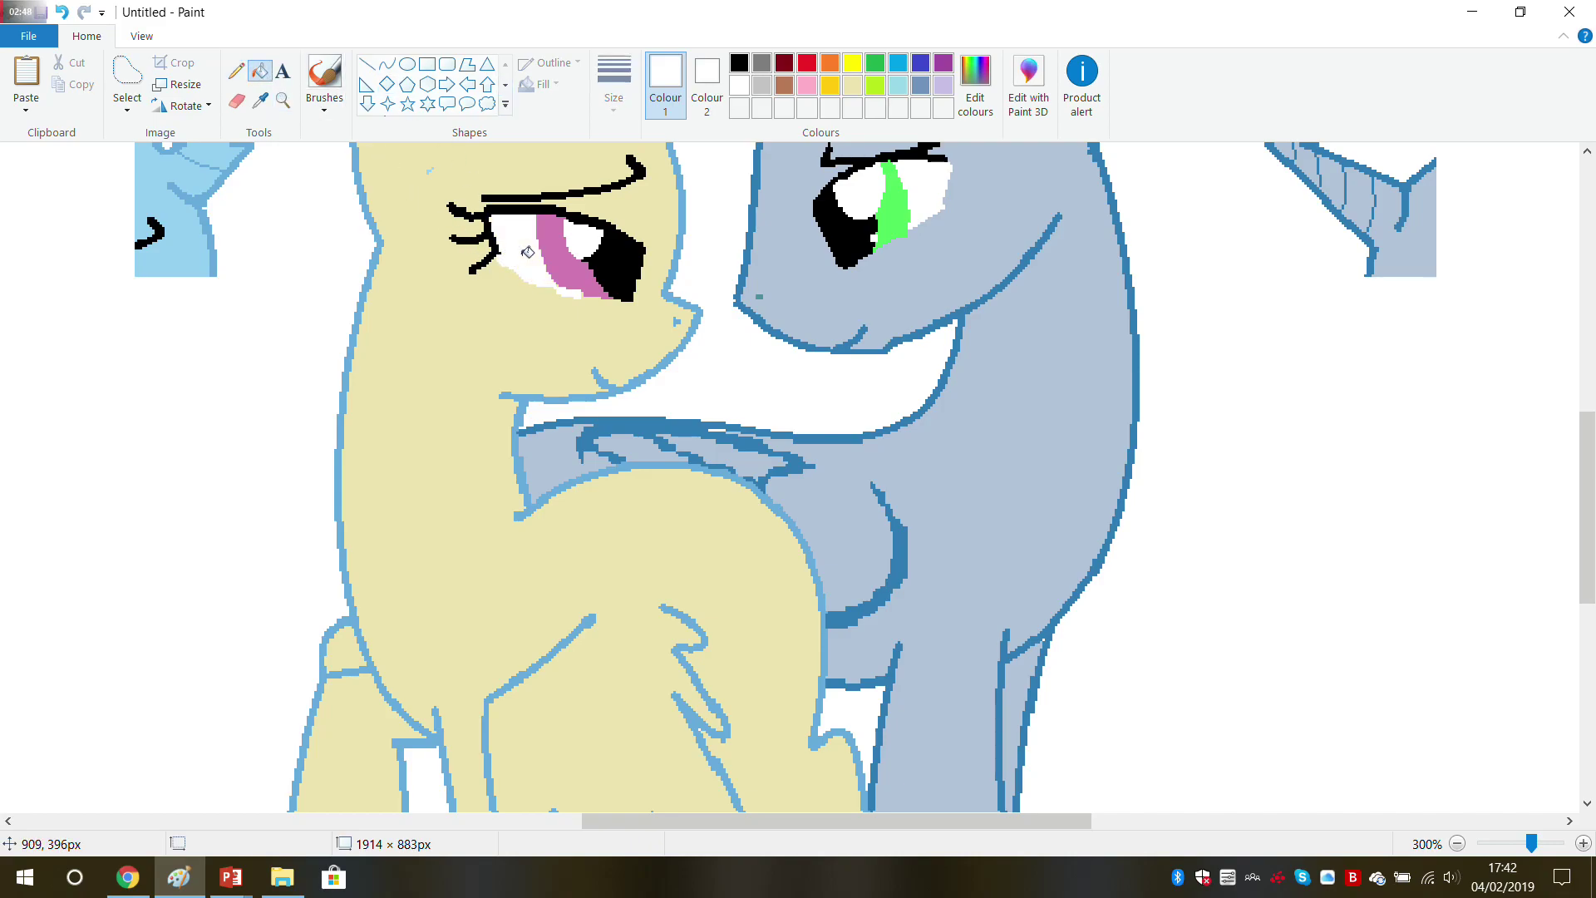
Step: Recolour the yellow pony's blue outline black
{"action": "scroll", "coordinate": [613, 294], "scroll_direction": "up", "scroll_amount": 2}
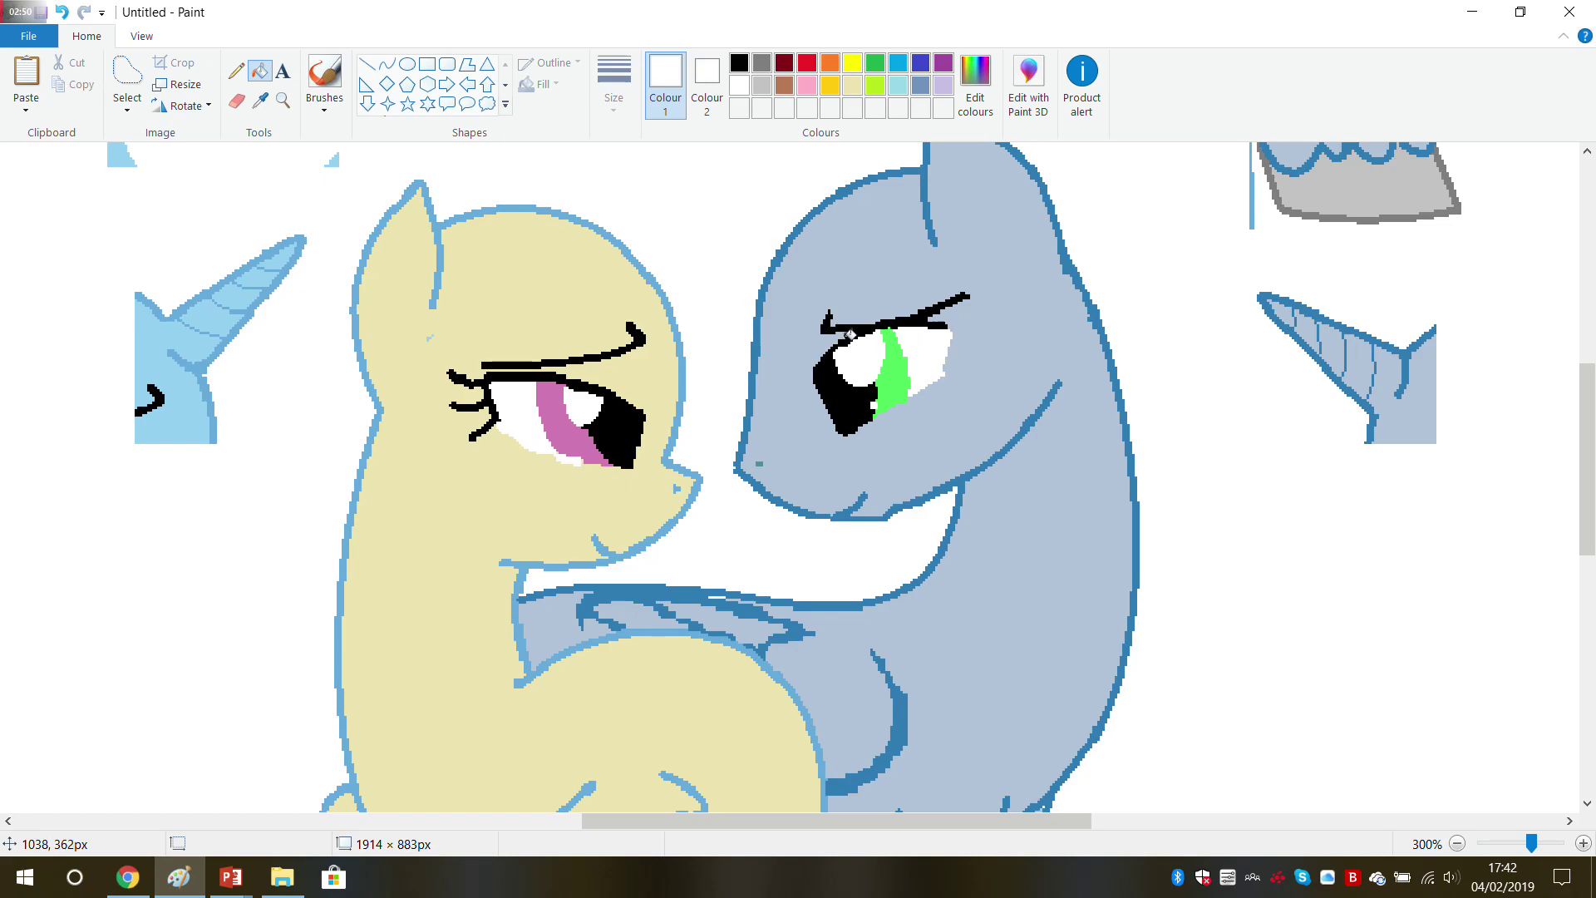
{"action": "left_click", "coordinate": [260, 100]}
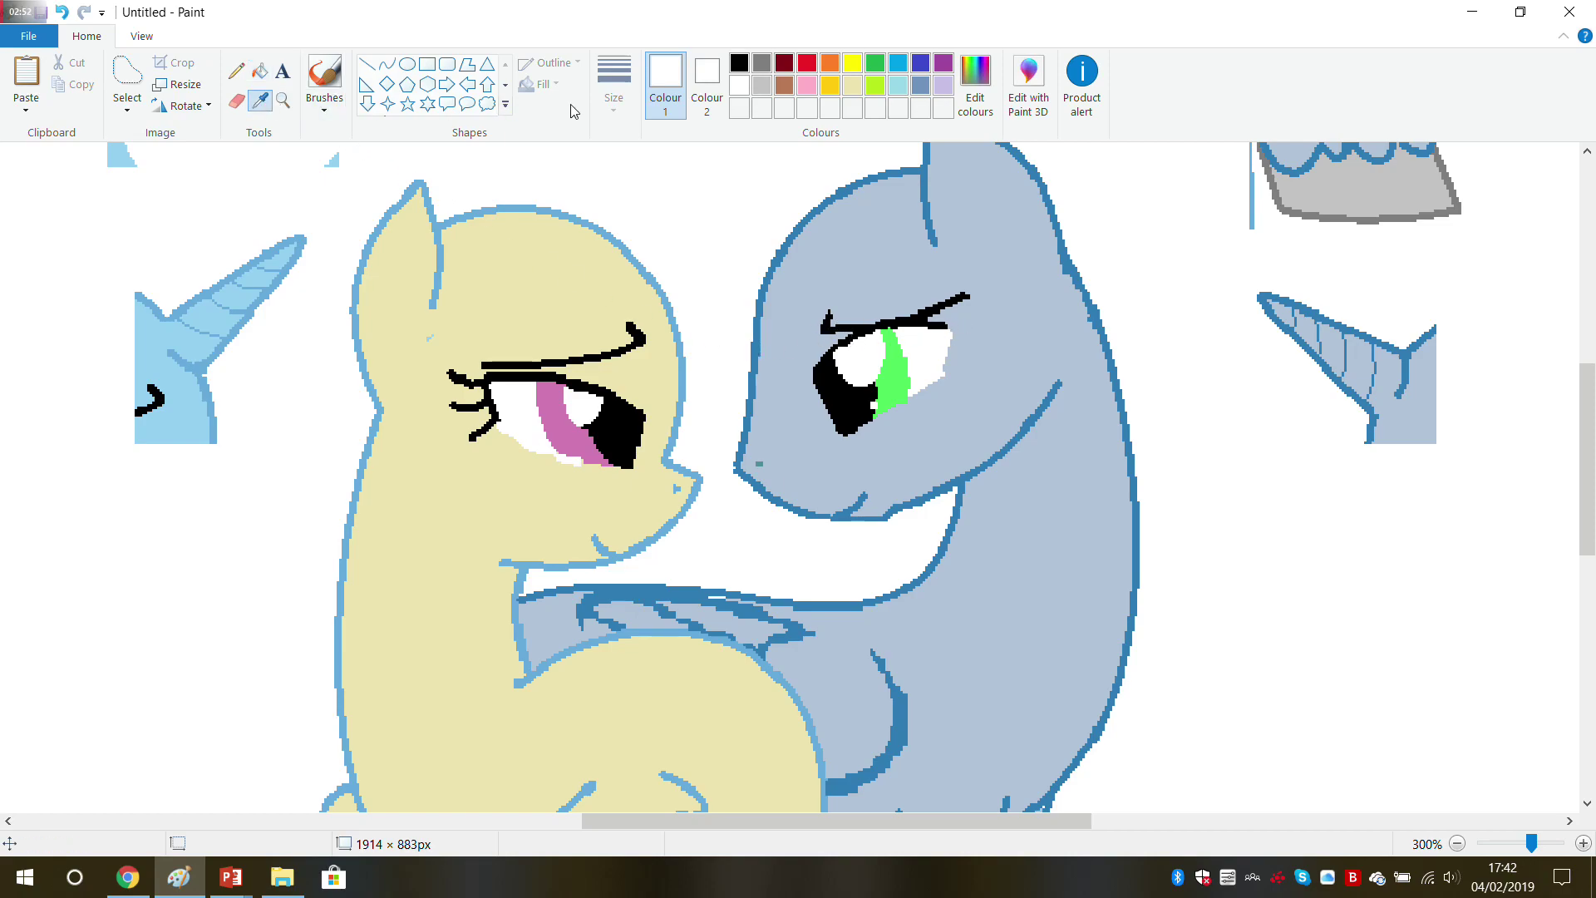
{"action": "left_click", "coordinate": [739, 63]}
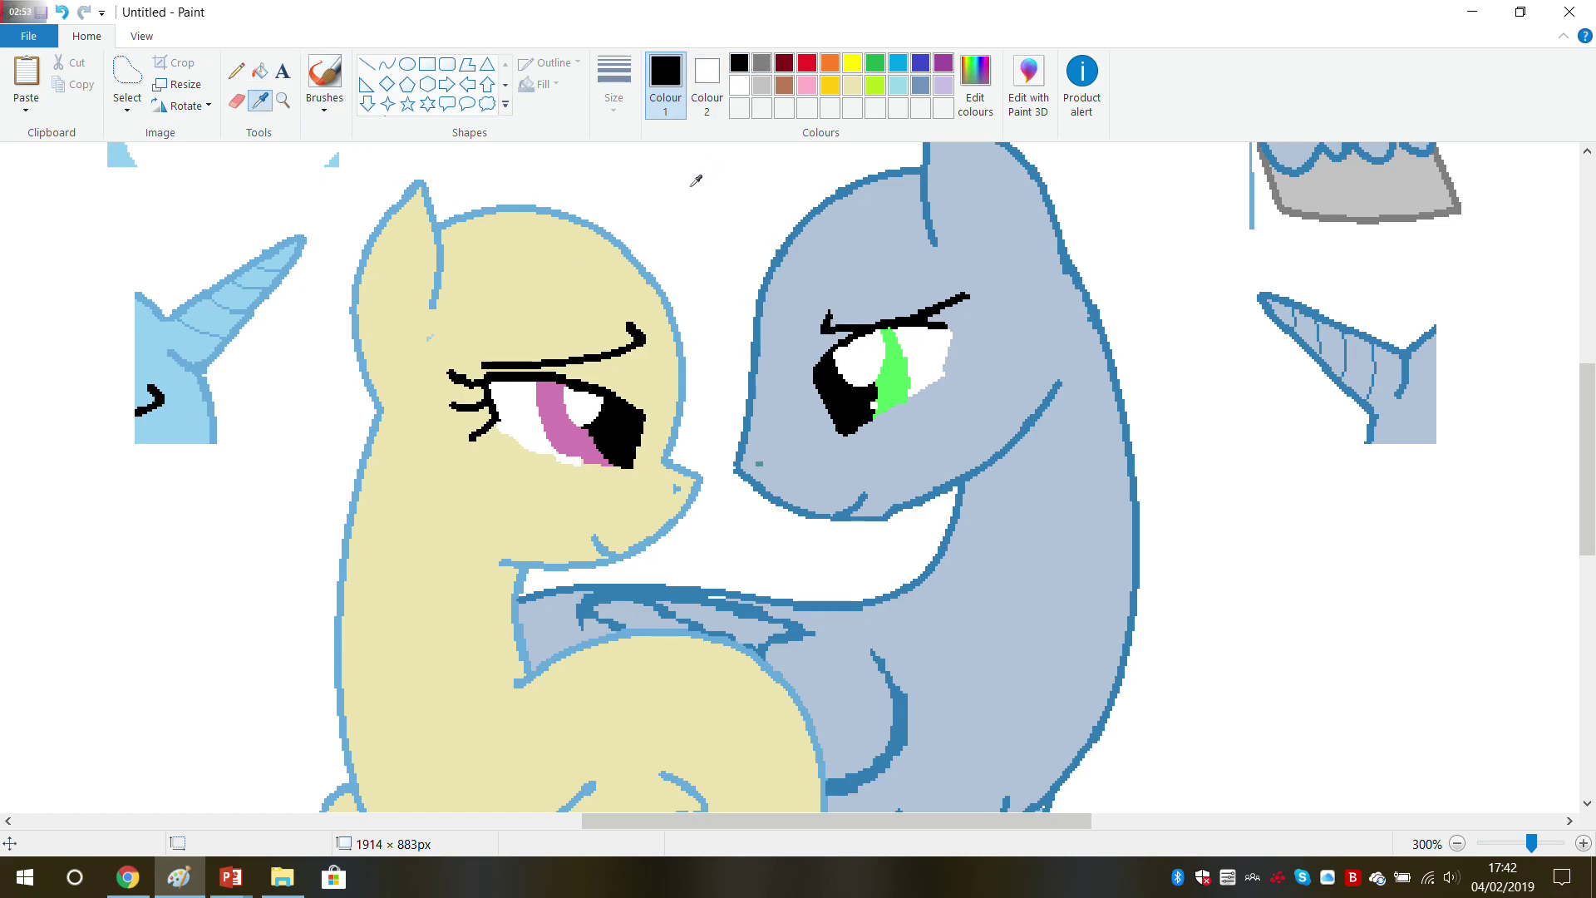
{"action": "left_click", "coordinate": [260, 70]}
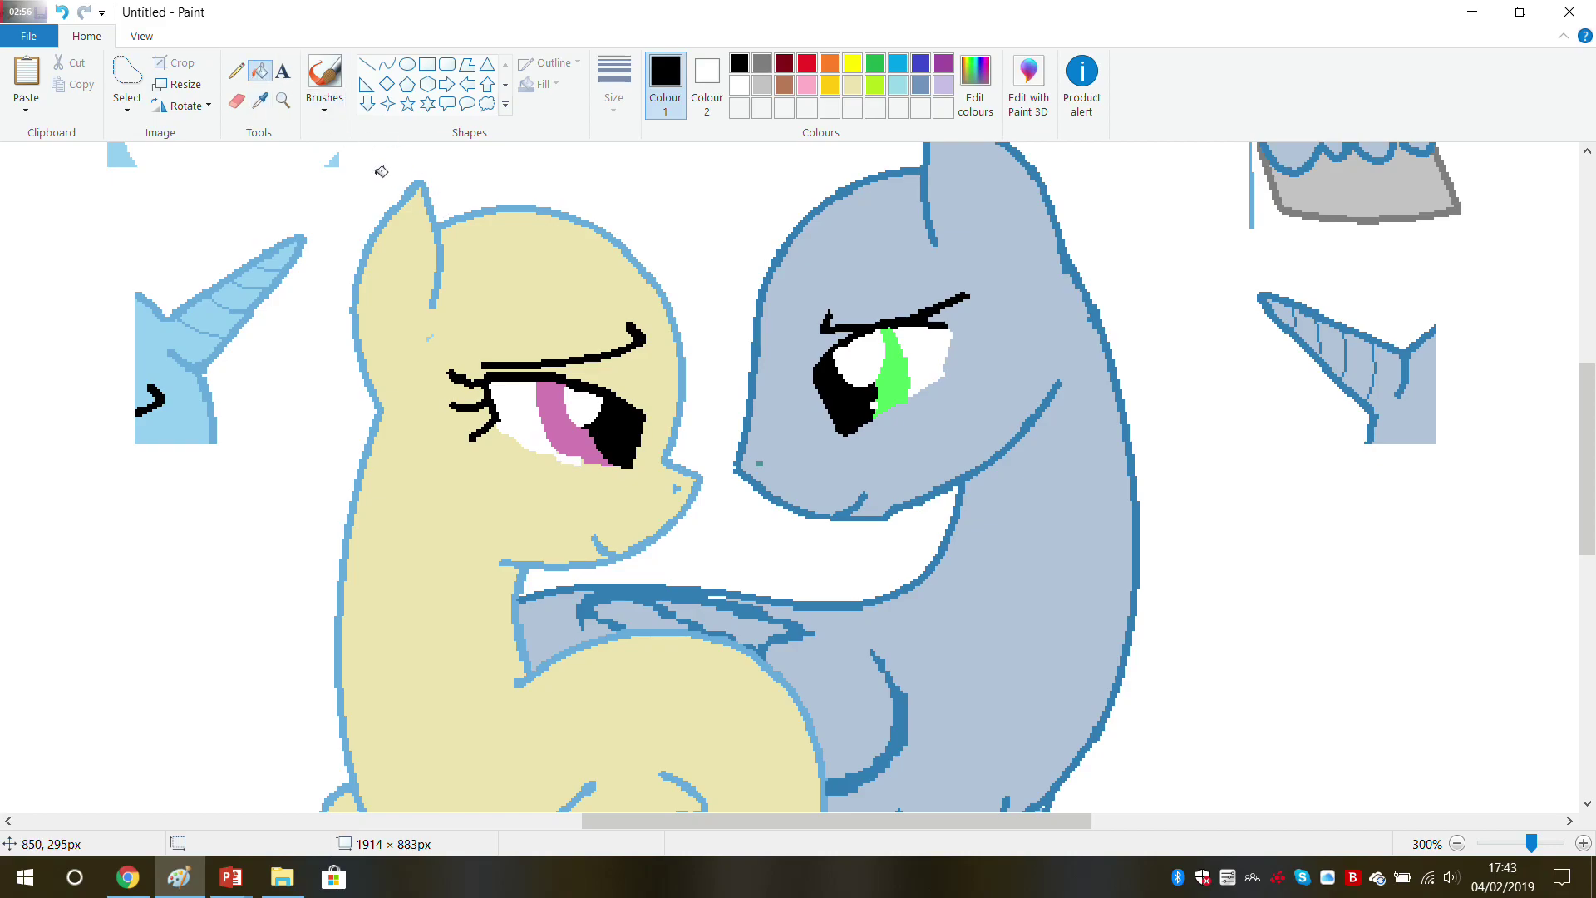
{"action": "left_click", "coordinate": [430, 180]}
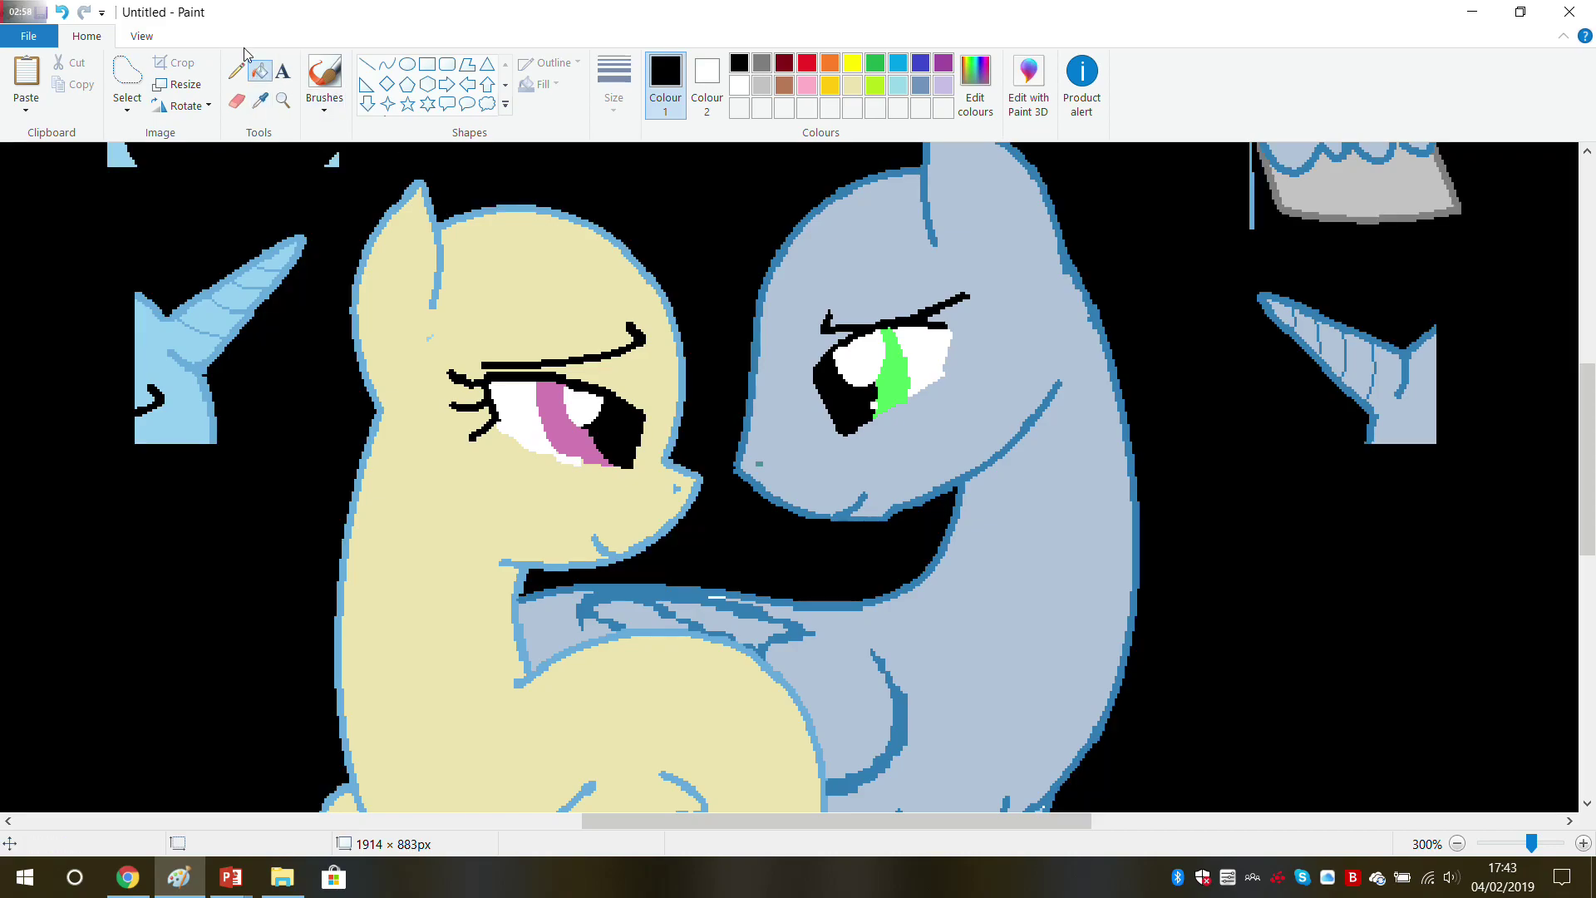
{"action": "left_click", "coordinate": [69, 11]}
{"action": "left_click", "coordinate": [464, 224]}
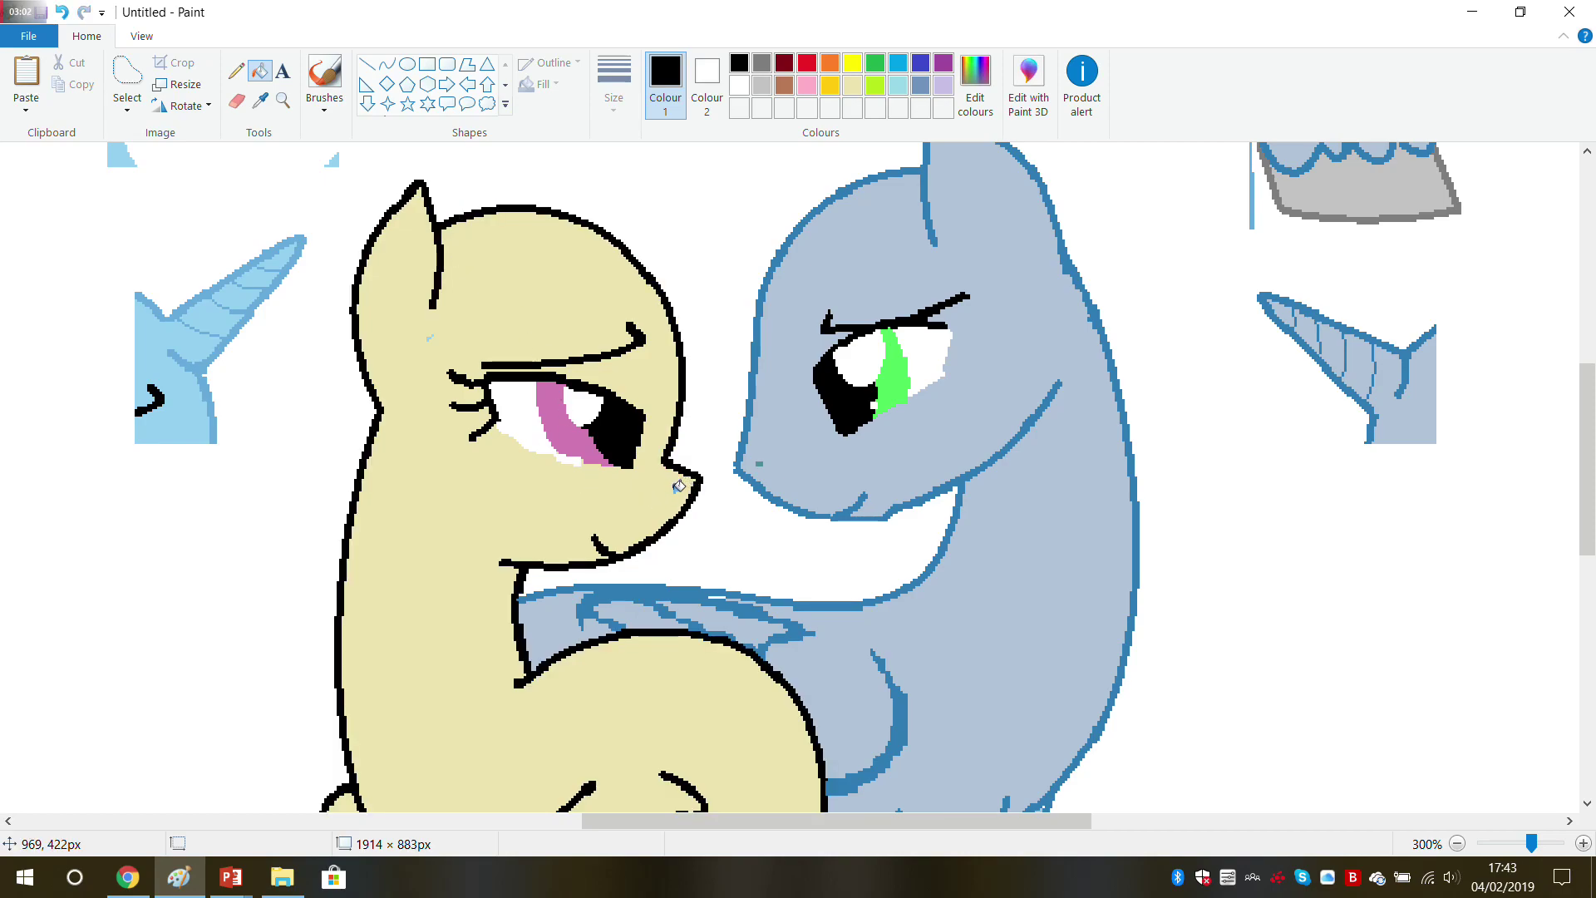
Step: Fill the light blue horn sample beside the yellow pony with white sampled from the canvas background
{"action": "left_click", "coordinate": [260, 100]}
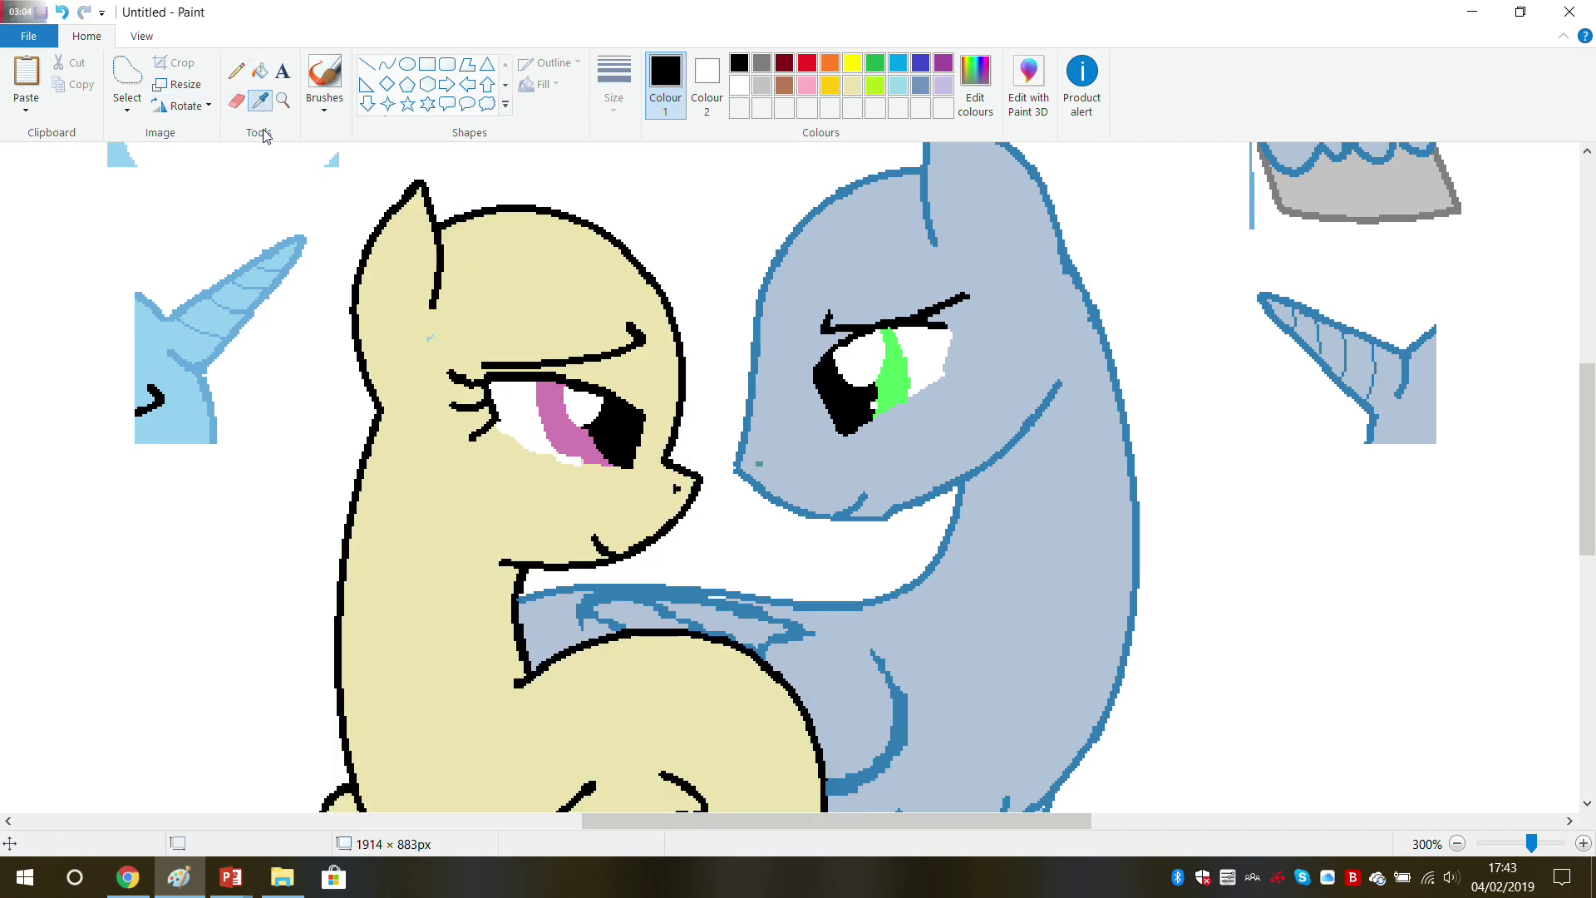
{"action": "left_click", "coordinate": [260, 159]}
{"action": "left_click", "coordinate": [233, 296]}
{"action": "left_click", "coordinate": [199, 384]}
{"action": "left_click", "coordinate": [206, 376]}
{"action": "left_click", "coordinate": [210, 315]}
Step: Select and delete the remaining horn sample fragments and the light blue scraps above them
{"action": "left_click", "coordinate": [127, 83]}
{"action": "mouse_move", "coordinate": [123, 222]}
{"action": "left_mouse_down"}
{"action": "mouse_move", "coordinate": [278, 203]}
{"action": "mouse_move", "coordinate": [295, 257]}
{"action": "mouse_move", "coordinate": [296, 300]}
{"action": "mouse_move", "coordinate": [144, 439]}
{"action": "mouse_move", "coordinate": [116, 379]}
{"action": "mouse_move", "coordinate": [167, 203]}
{"action": "left_mouse_up"}
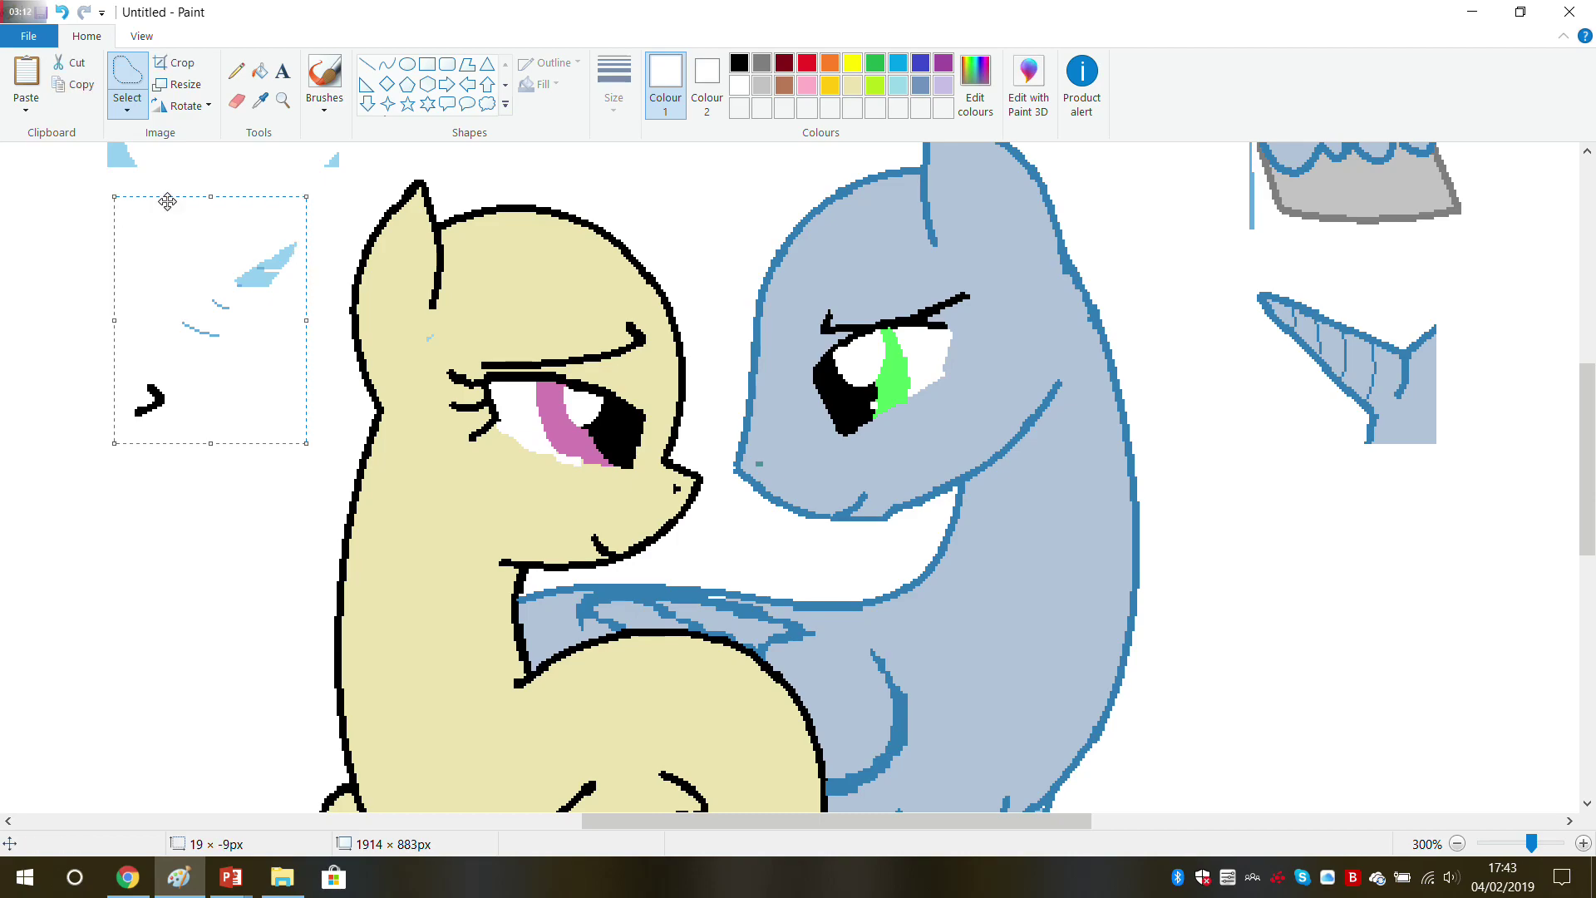
{"action": "key", "text": "Delete"}
{"action": "scroll", "coordinate": [167, 202], "scroll_direction": "up", "scroll_amount": 2}
{"action": "mouse_move", "coordinate": [62, 169]}
{"action": "left_mouse_down"}
{"action": "mouse_move", "coordinate": [225, 168]}
{"action": "mouse_move", "coordinate": [367, 277]}
{"action": "mouse_move", "coordinate": [288, 429]}
{"action": "mouse_move", "coordinate": [172, 437]}
{"action": "mouse_move", "coordinate": [99, 345]}
{"action": "mouse_move", "coordinate": [61, 164]}
{"action": "left_mouse_up"}
{"action": "key", "text": "Delete"}
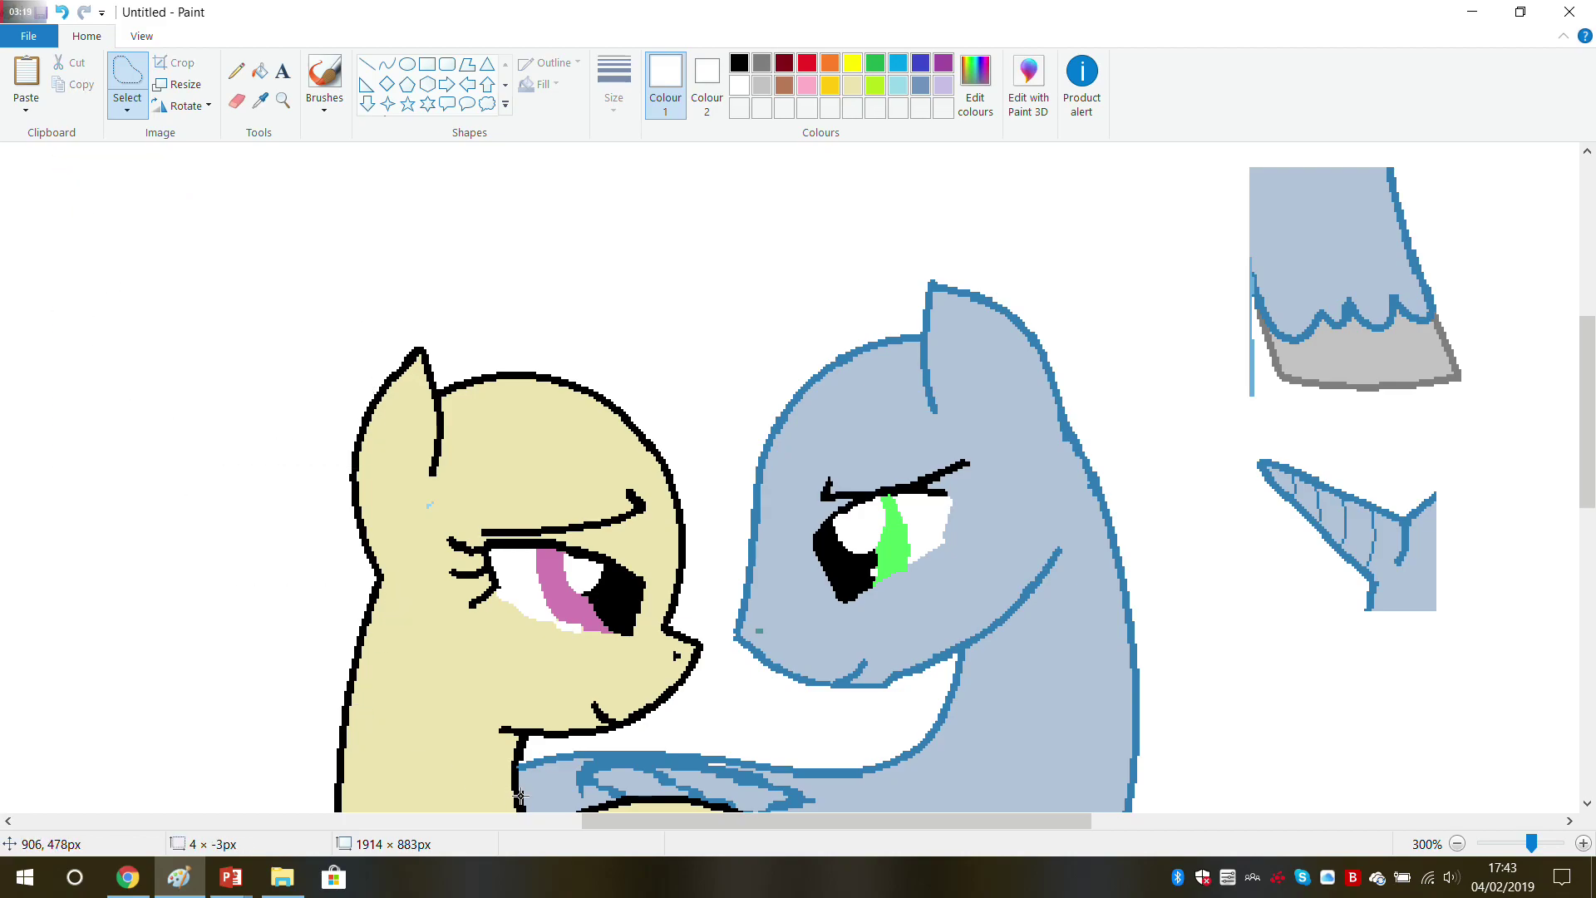
Step: Fill the yellow pony's pink iris with the dark brown sampled from the blue-haired character's eye in the film still
{"action": "left_click_drag", "start_coordinate": [606, 822], "coordinate": [184, 803]}
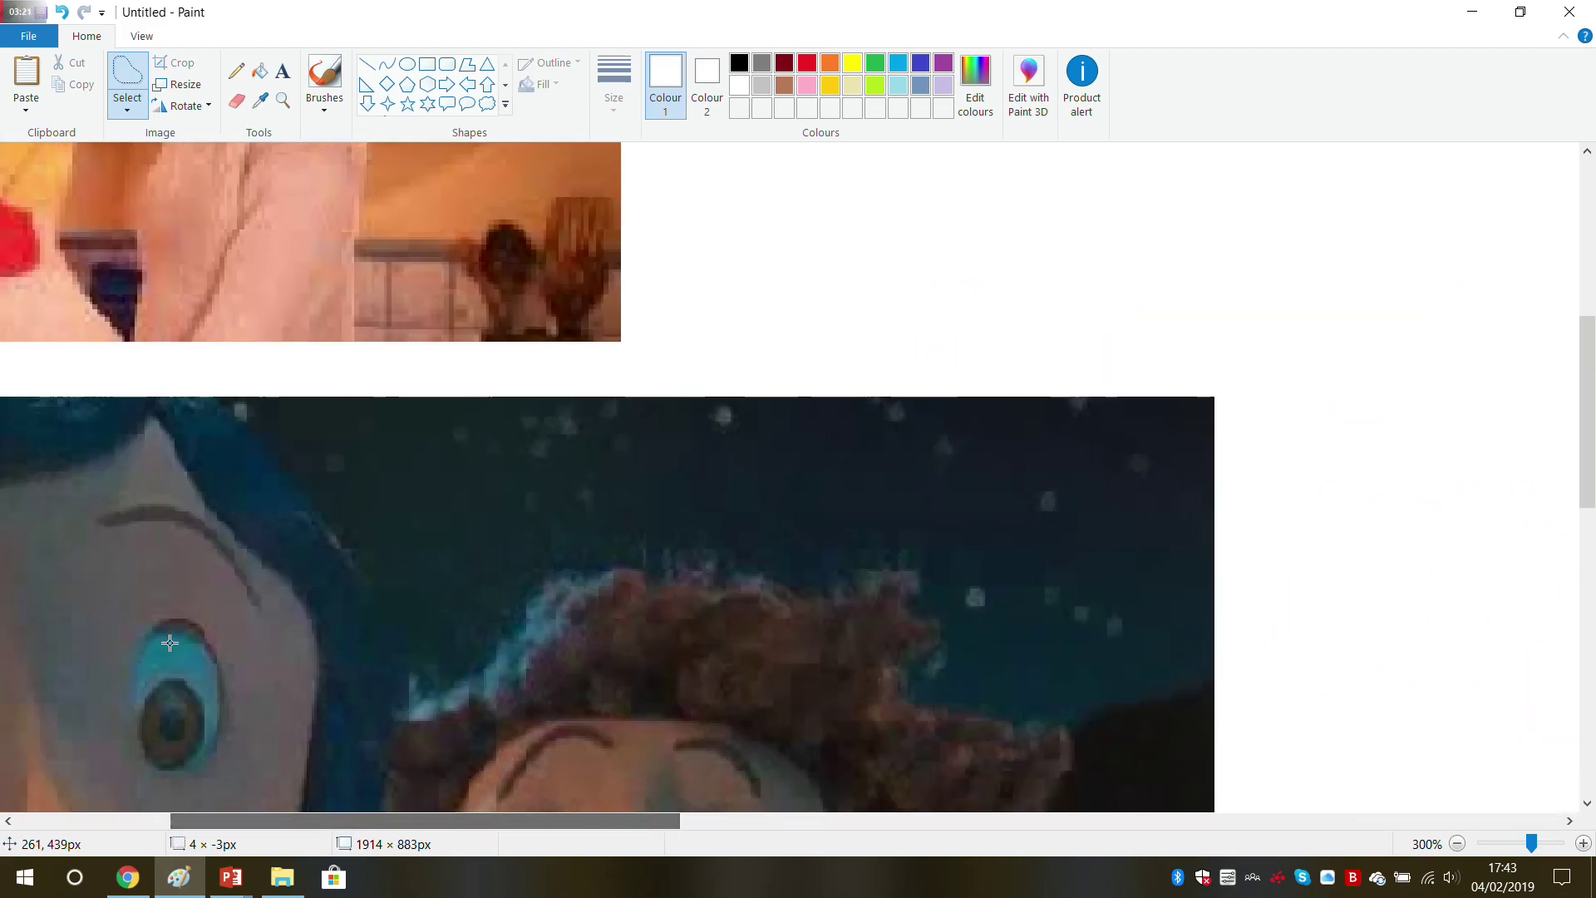
{"action": "left_click", "coordinate": [260, 100]}
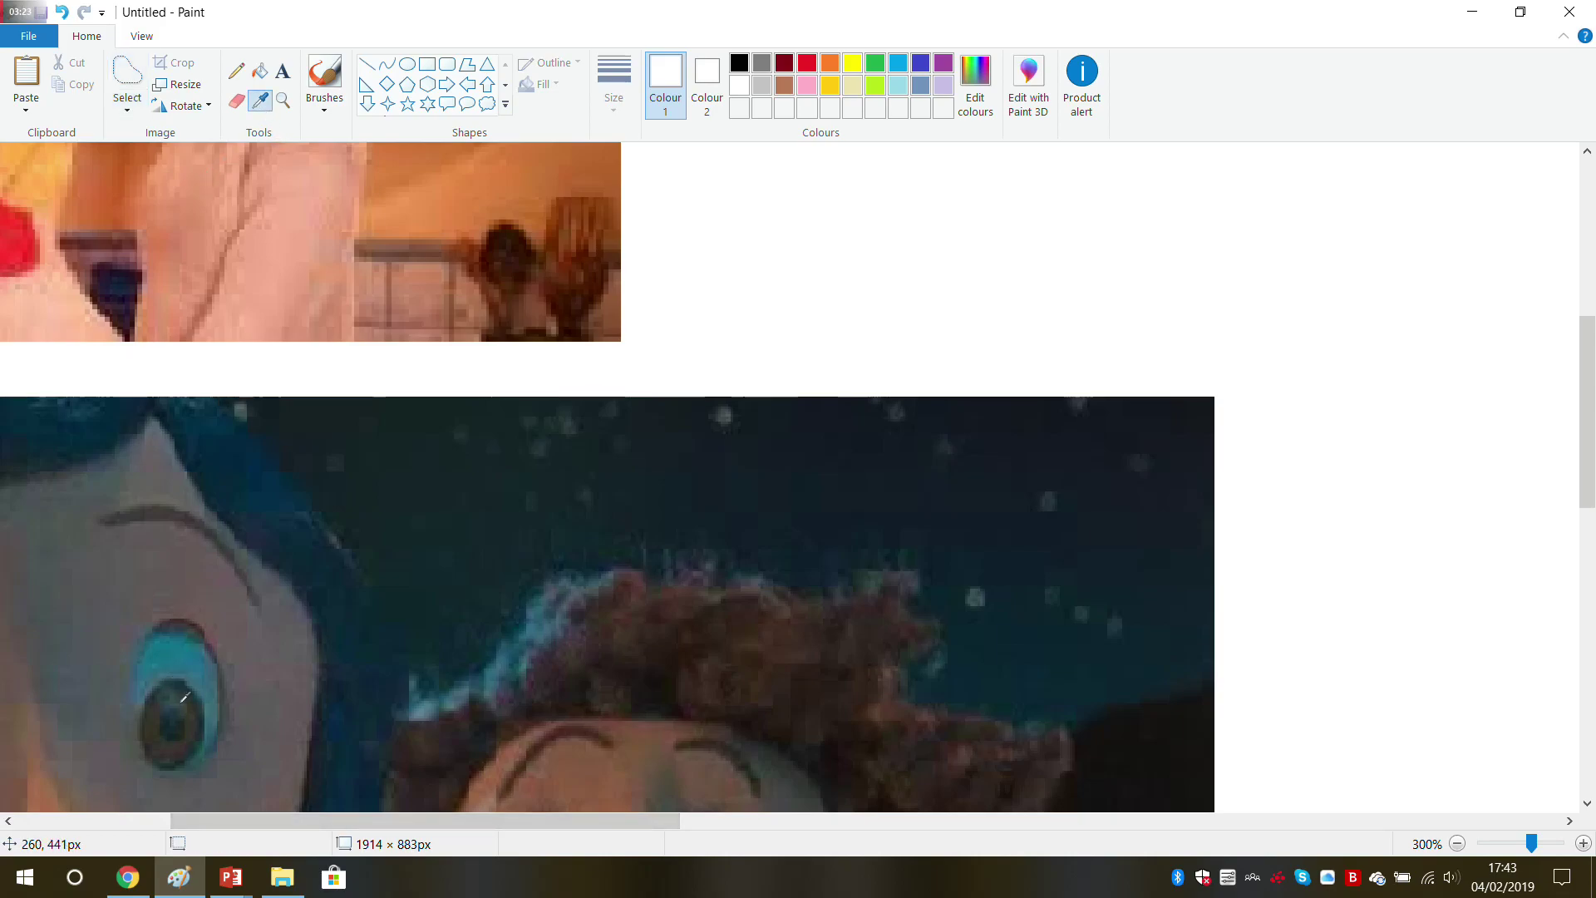
{"action": "left_click", "coordinate": [179, 743]}
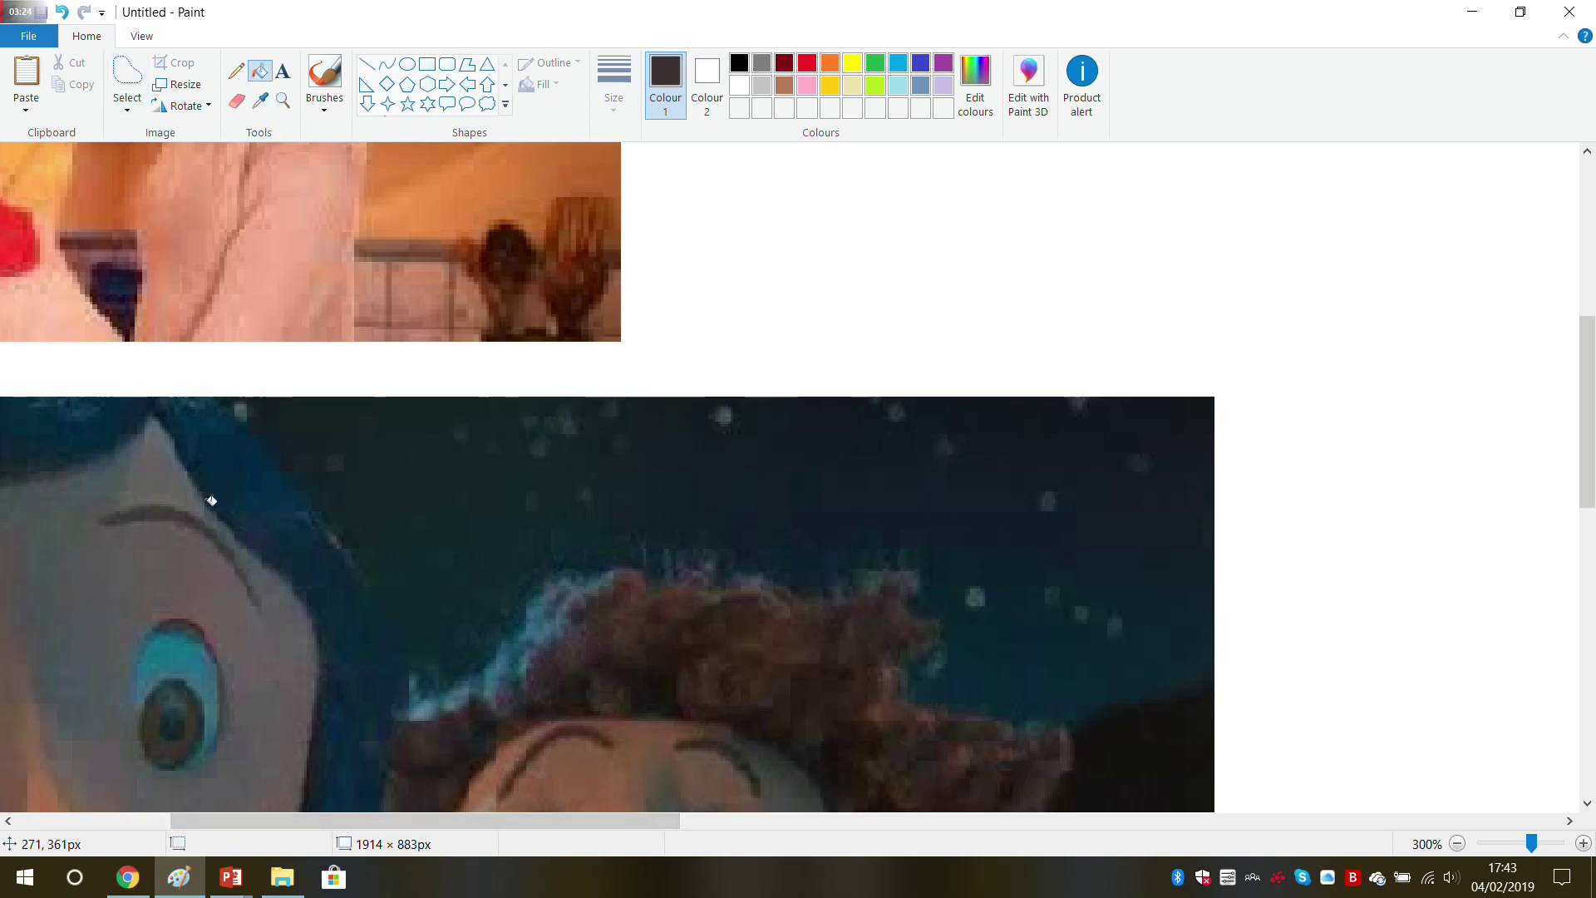
{"action": "left_click_drag", "start_coordinate": [178, 820], "coordinate": [598, 819]}
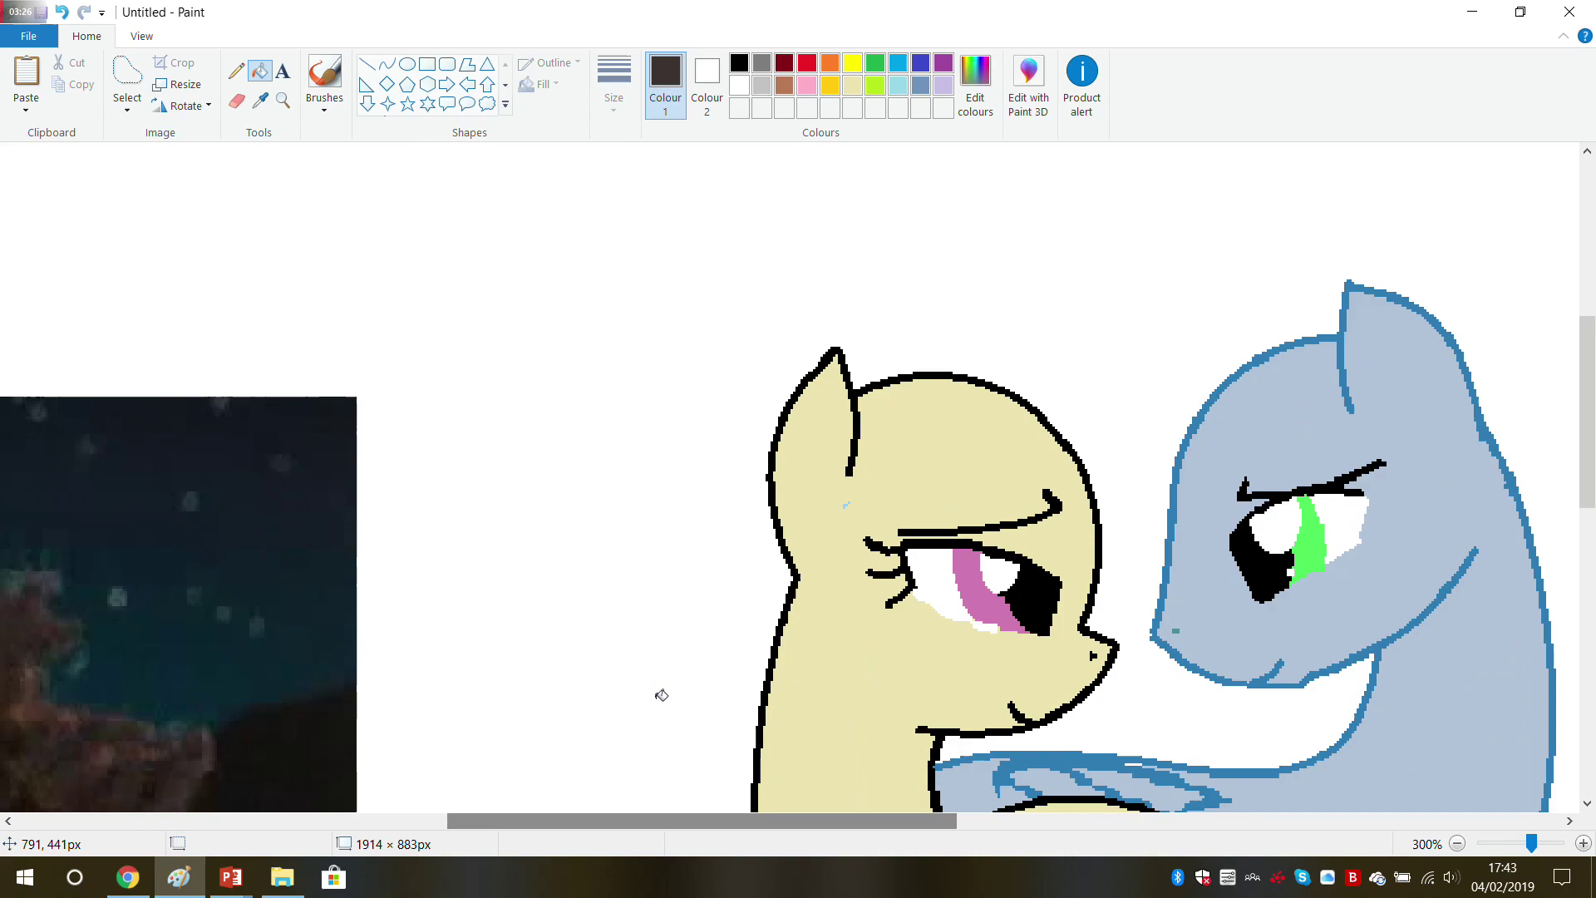
{"action": "left_click", "coordinate": [956, 592]}
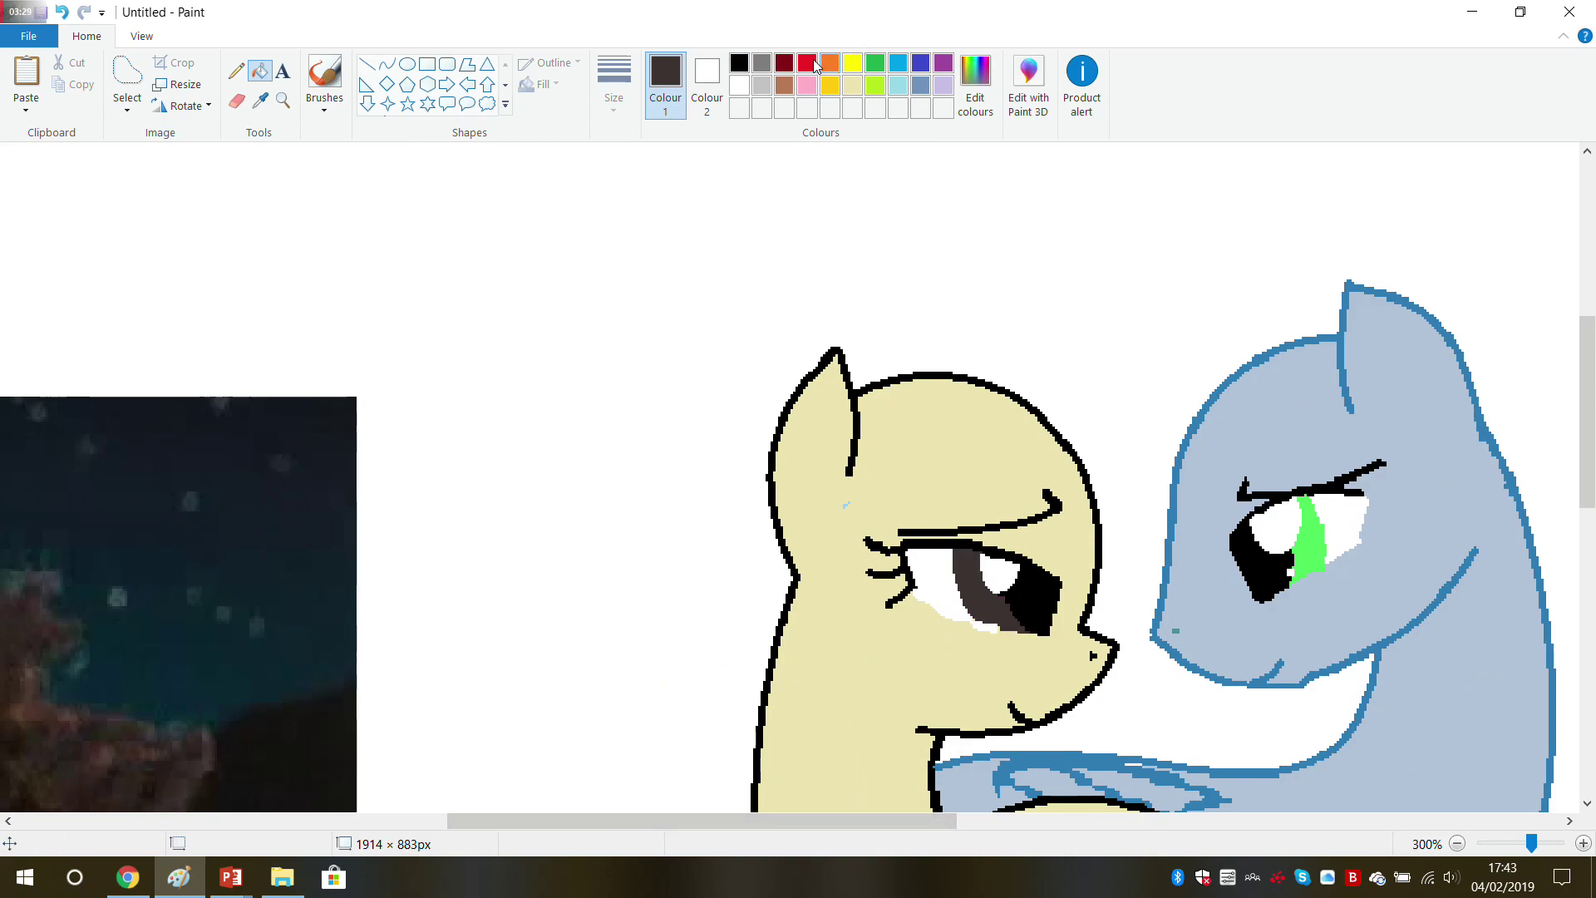
Step: Fill the yellow pony's iris with palette brown and mix a custom tan with red 198, green 172 and blue 104
{"action": "left_click", "coordinate": [781, 86]}
{"action": "left_click", "coordinate": [954, 602]}
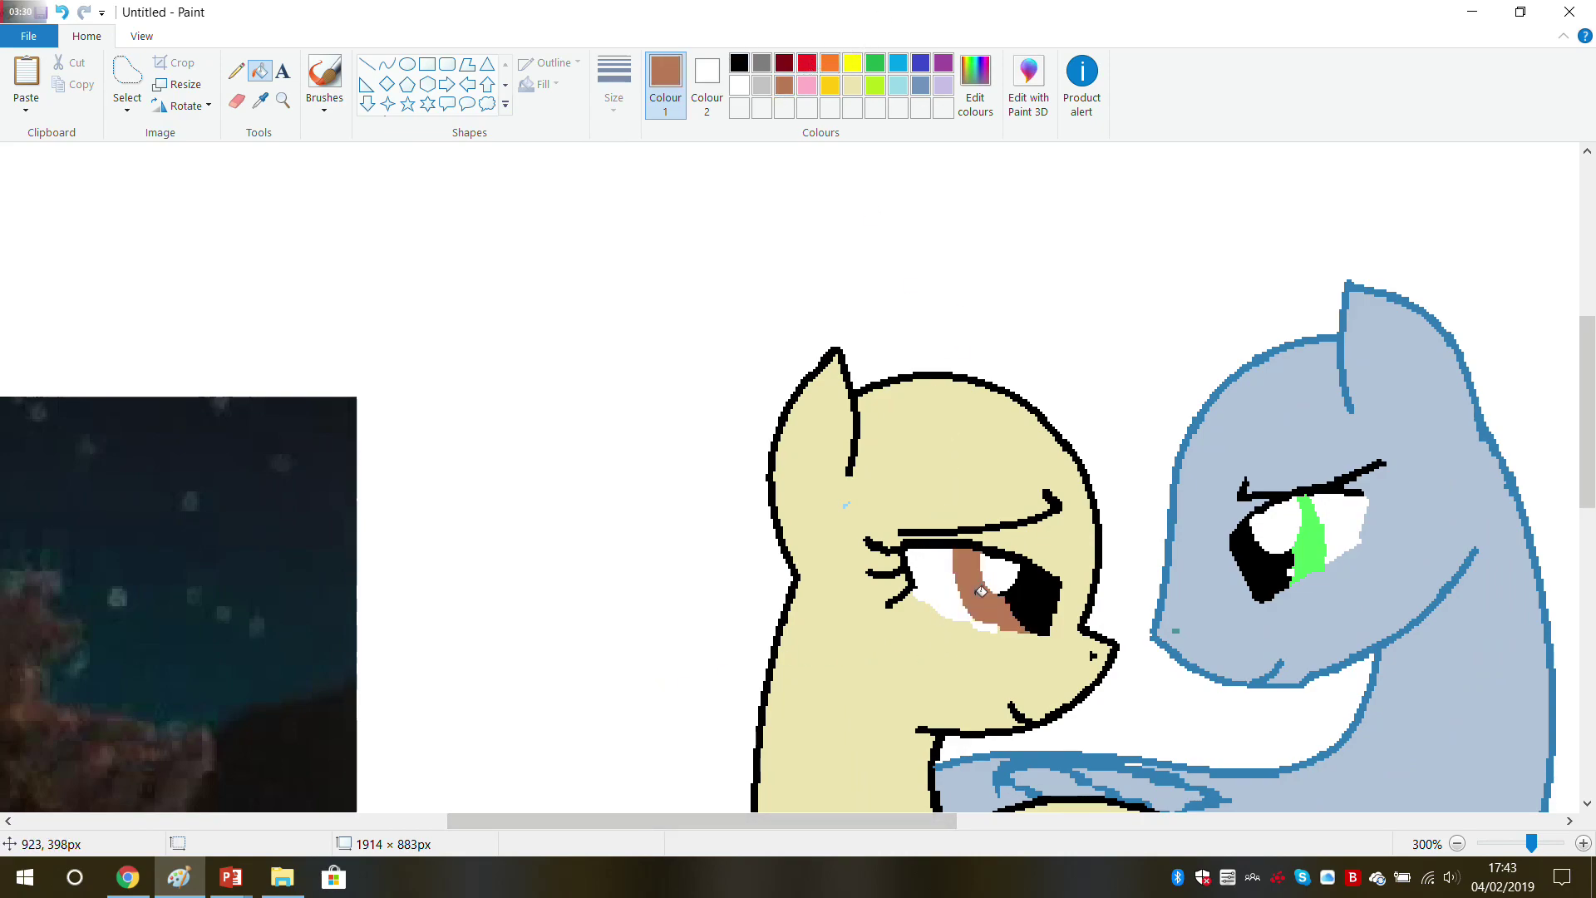
{"action": "left_click", "coordinate": [977, 88]}
{"action": "left_click_drag", "start_coordinate": [1033, 397], "coordinate": [829, 400]}
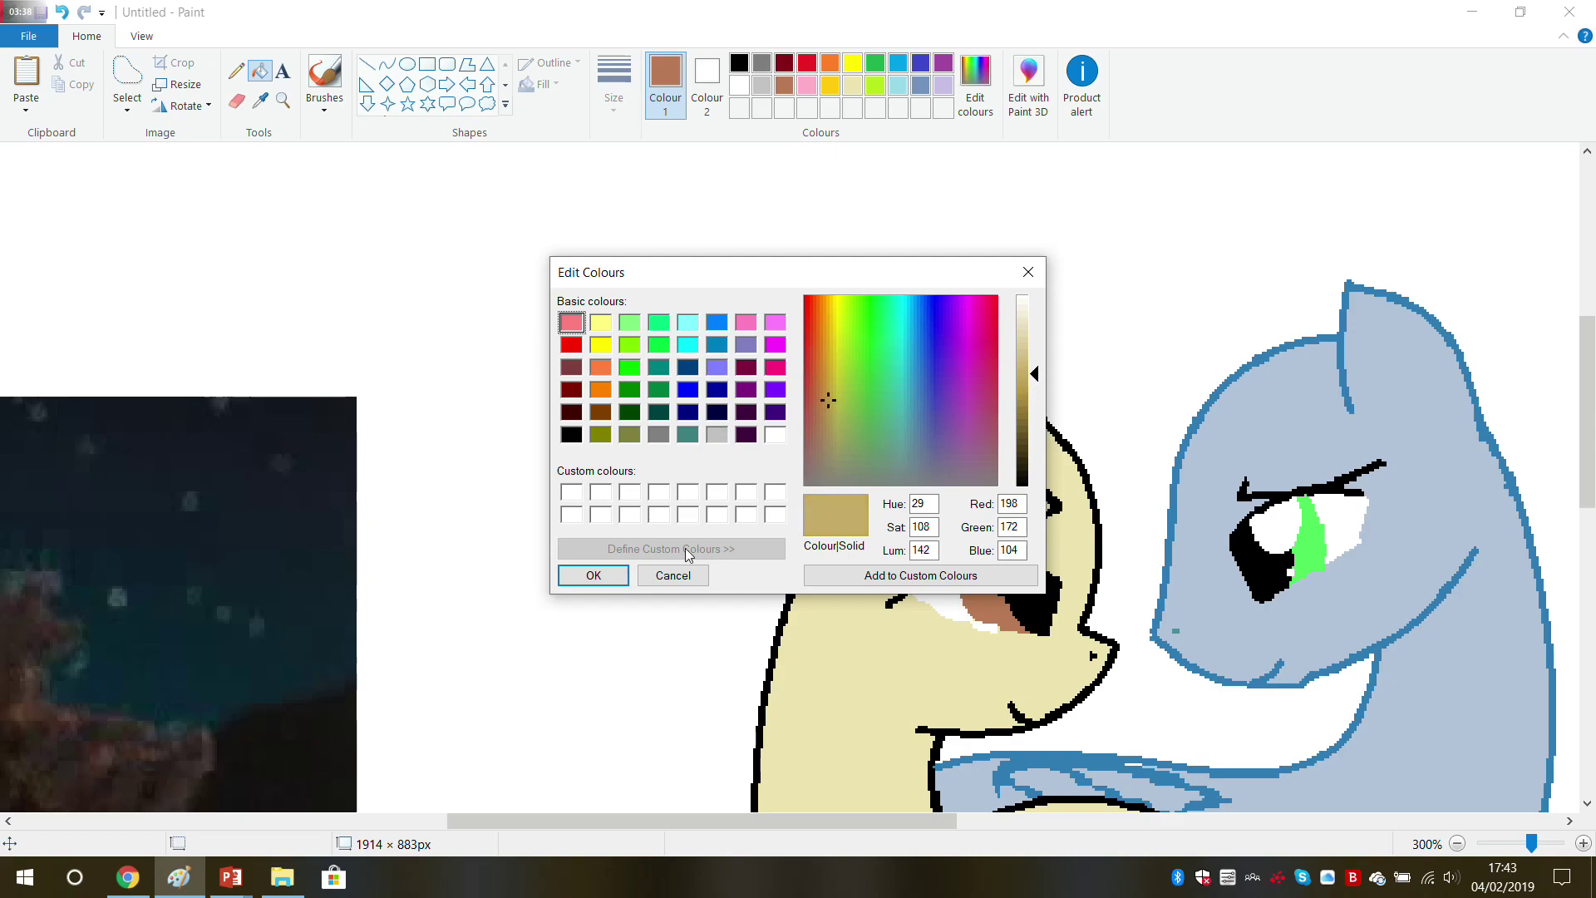
{"action": "left_click", "coordinate": [593, 575]}
Step: Colour only the middle section of the yellow pony's brown iris with the custom tan
{"action": "left_click", "coordinate": [969, 586]}
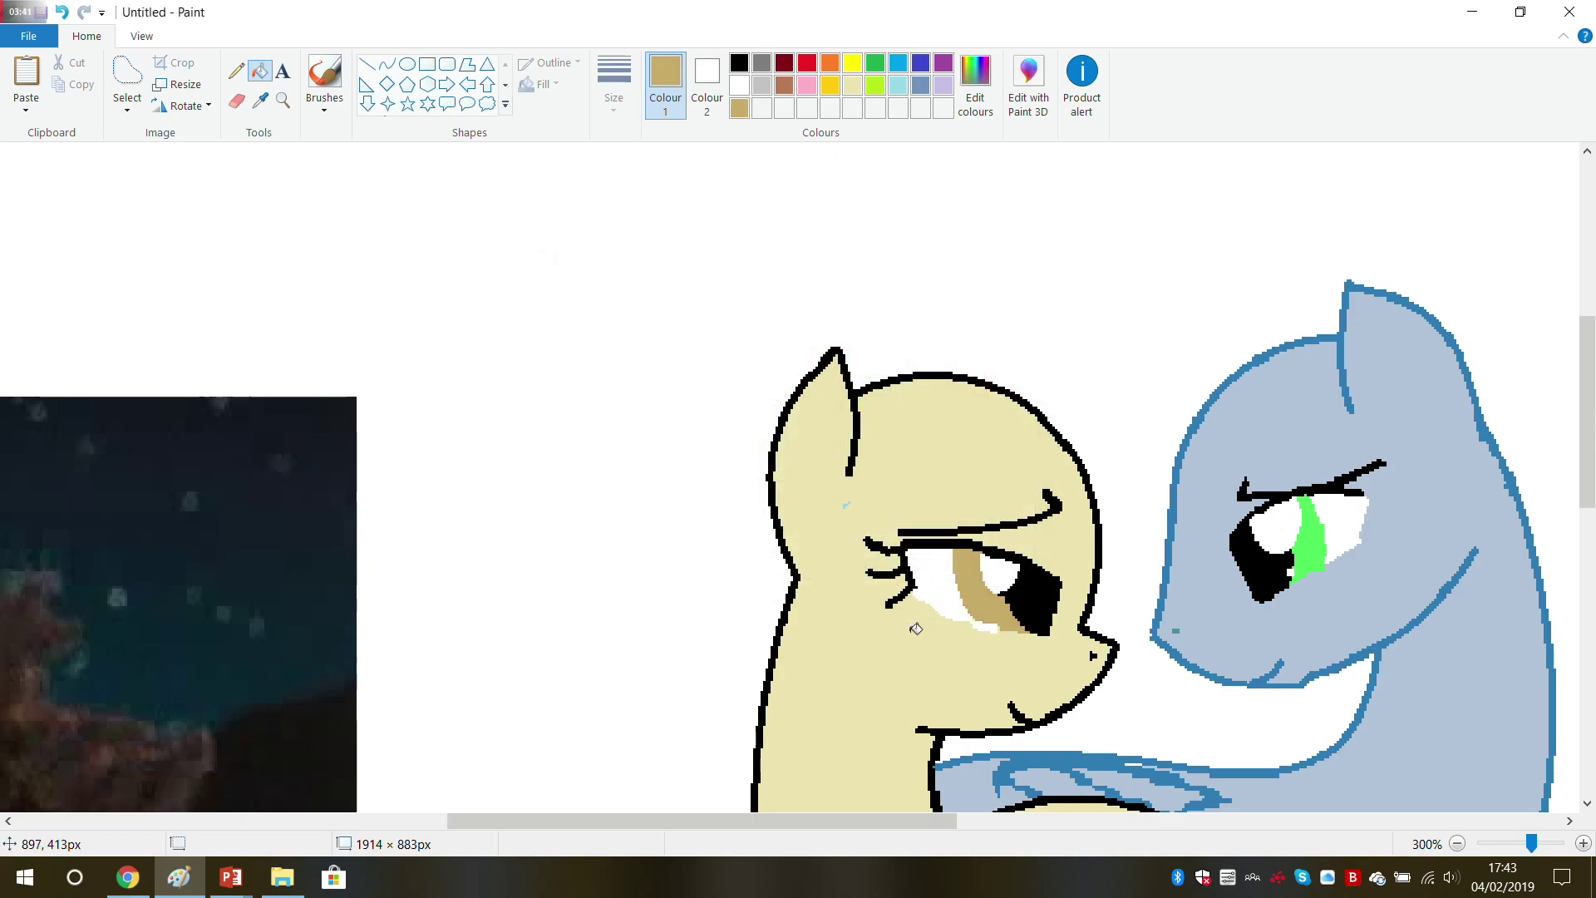
{"action": "left_click", "coordinate": [61, 14]}
{"action": "left_click", "coordinate": [236, 71]}
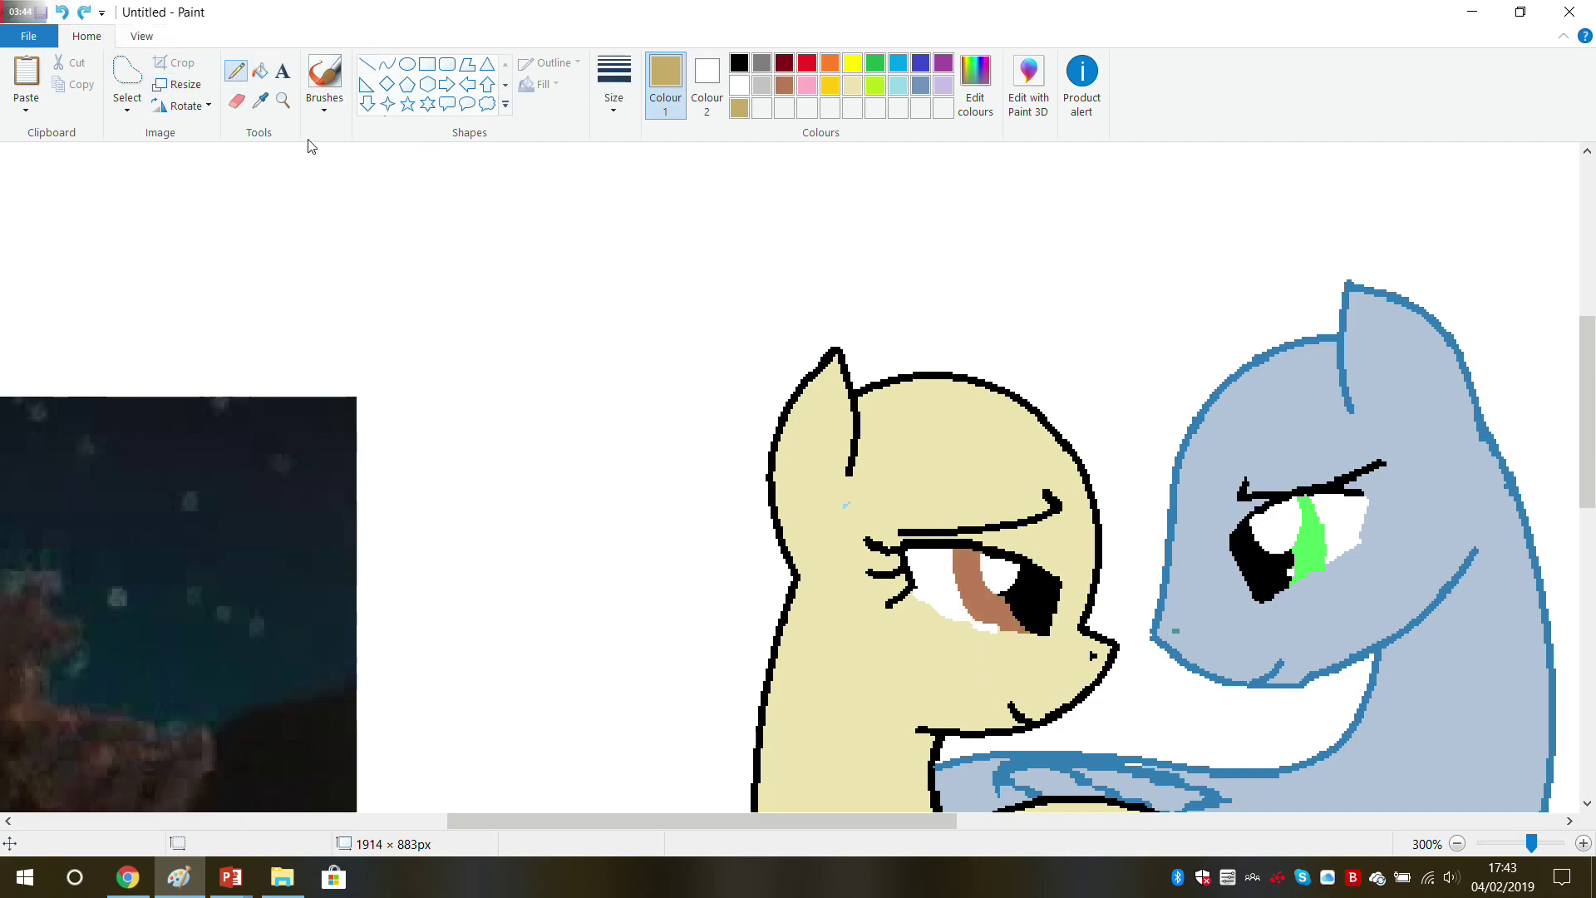
{"action": "mouse_move", "coordinate": [969, 582]}
{"action": "left_mouse_down"}
{"action": "mouse_move", "coordinate": [956, 582]}
{"action": "mouse_move", "coordinate": [987, 580]}
{"action": "left_mouse_up"}
{"action": "left_click", "coordinate": [62, 12]}
{"action": "left_click", "coordinate": [614, 79]}
{"action": "left_click", "coordinate": [623, 148]}
{"action": "left_click", "coordinate": [260, 72]}
{"action": "left_click", "coordinate": [976, 586]}
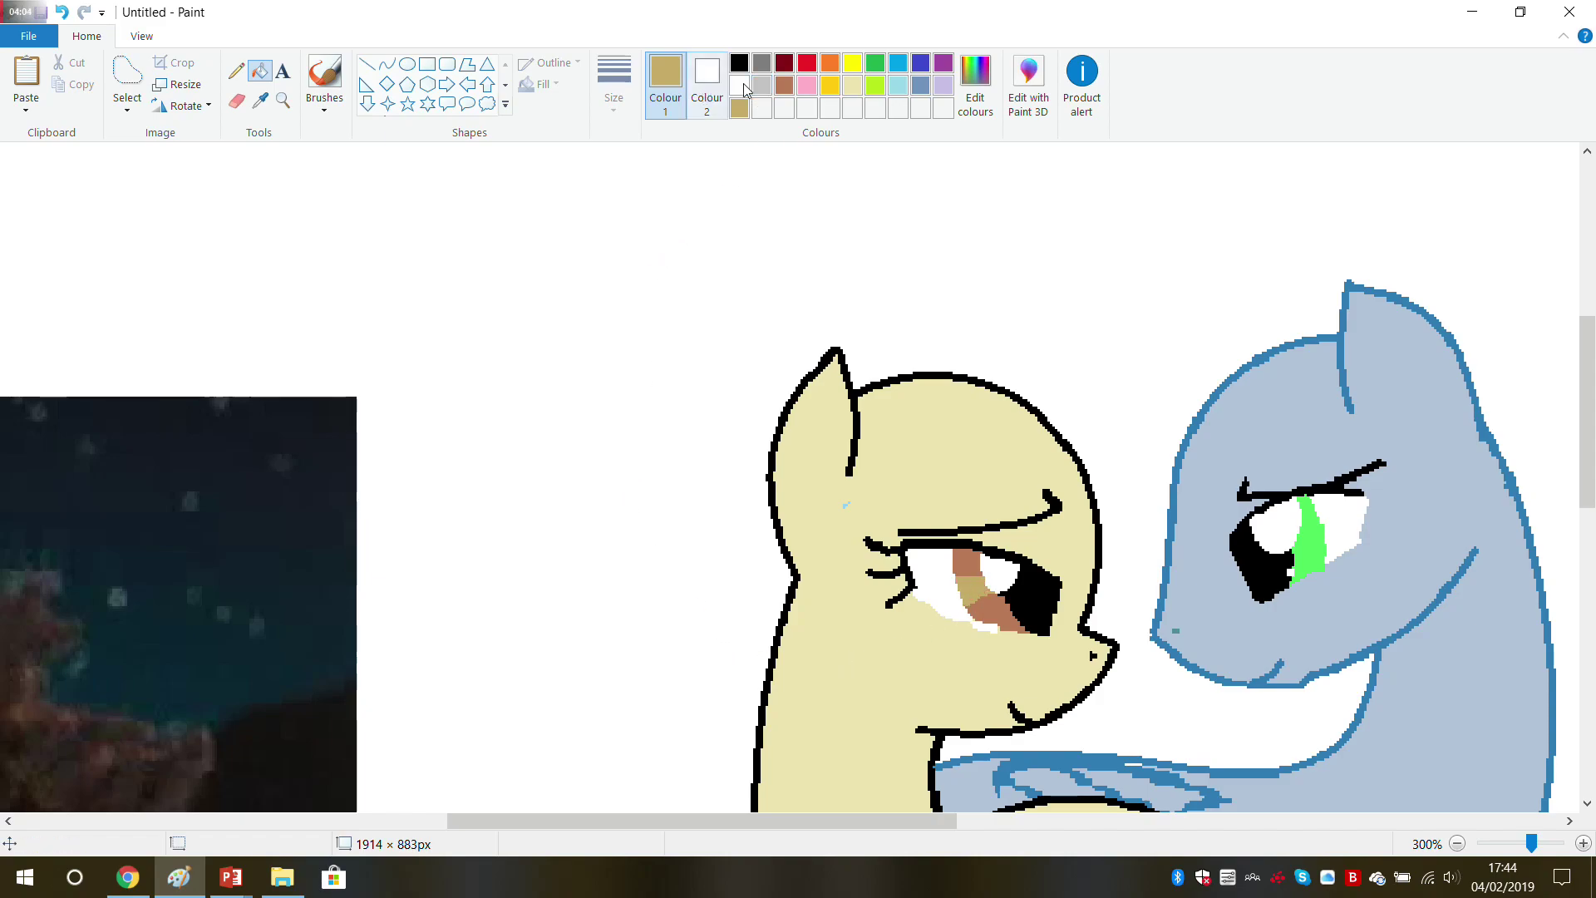
Step: Mix a lighter tan with red 222, green 207 and blue 167, and colour the iris section below the tan one with it
{"action": "left_click", "coordinate": [976, 83]}
{"action": "left_click", "coordinate": [1032, 340]}
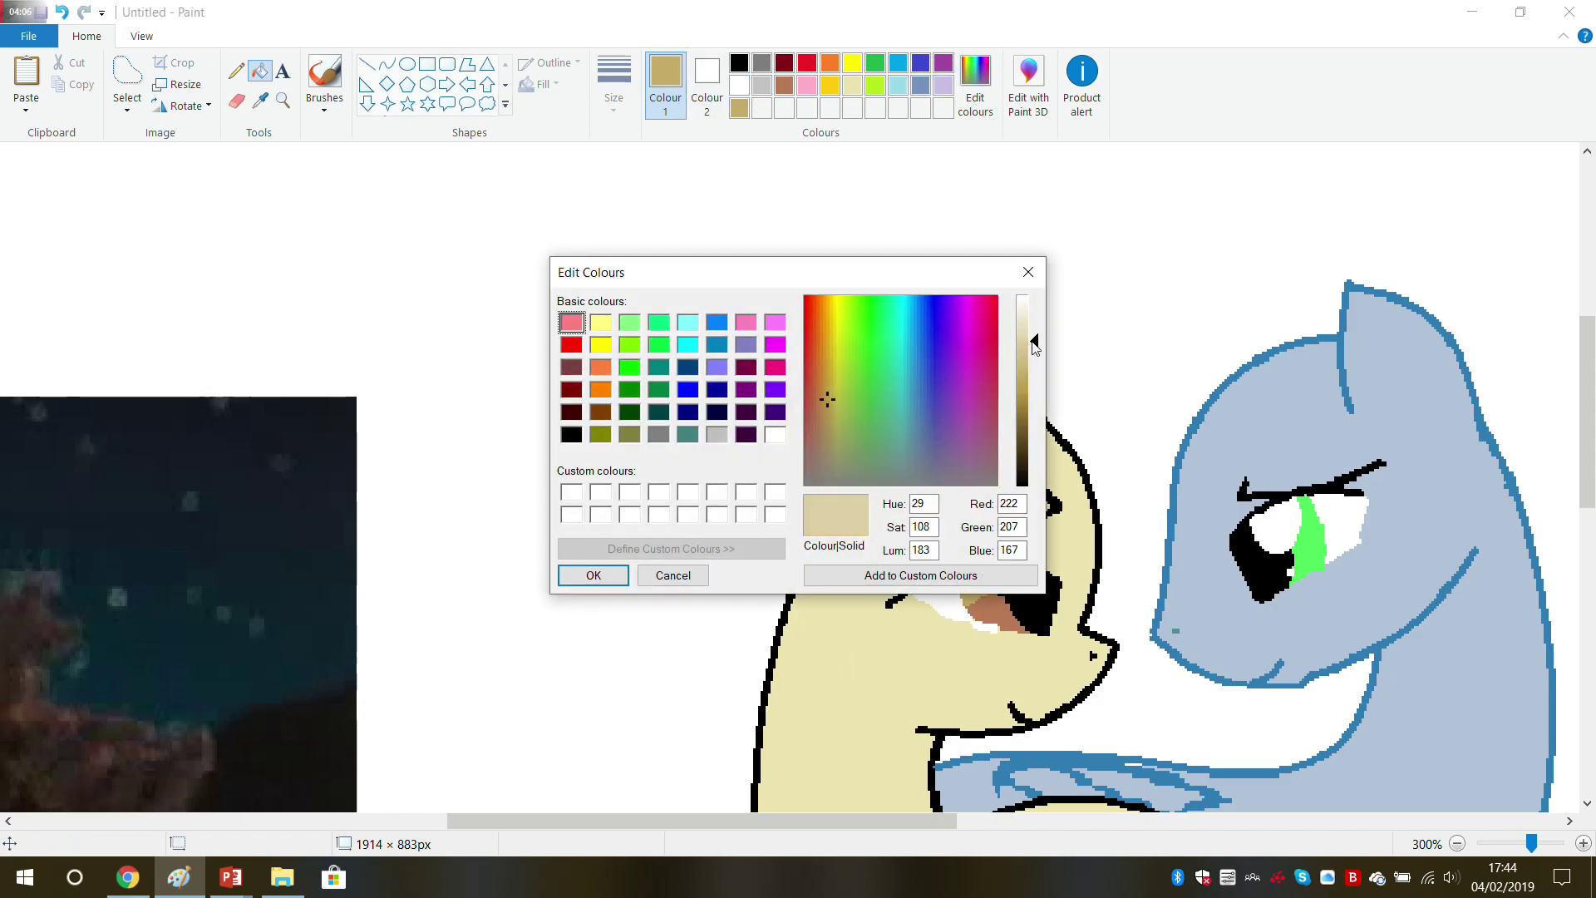
{"action": "left_click", "coordinate": [602, 574]}
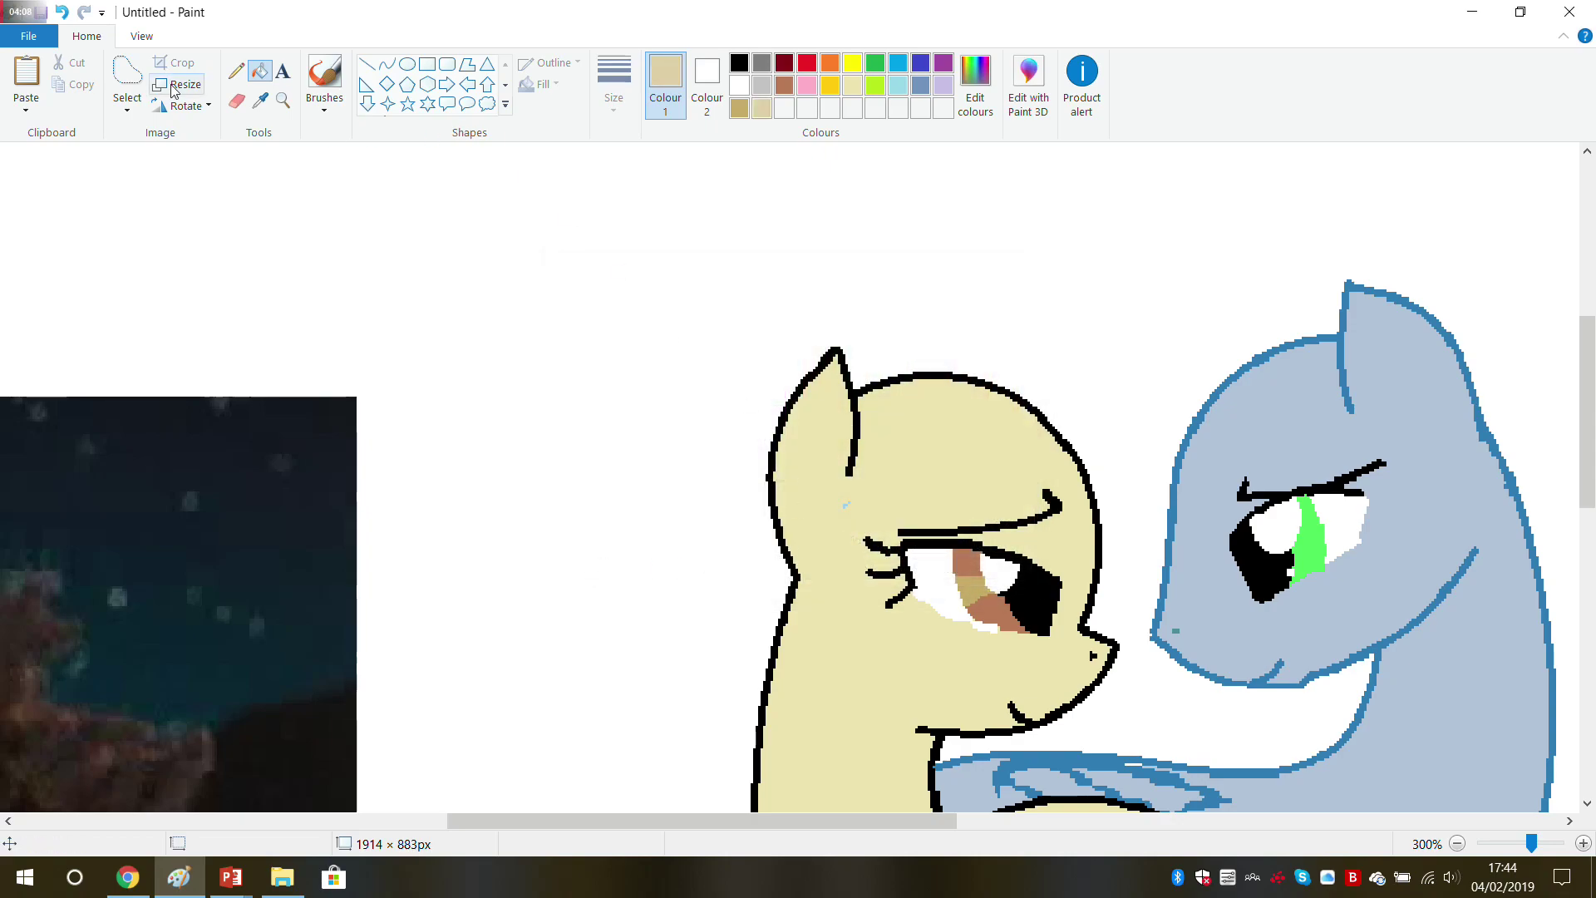
{"action": "left_click", "coordinate": [241, 73]}
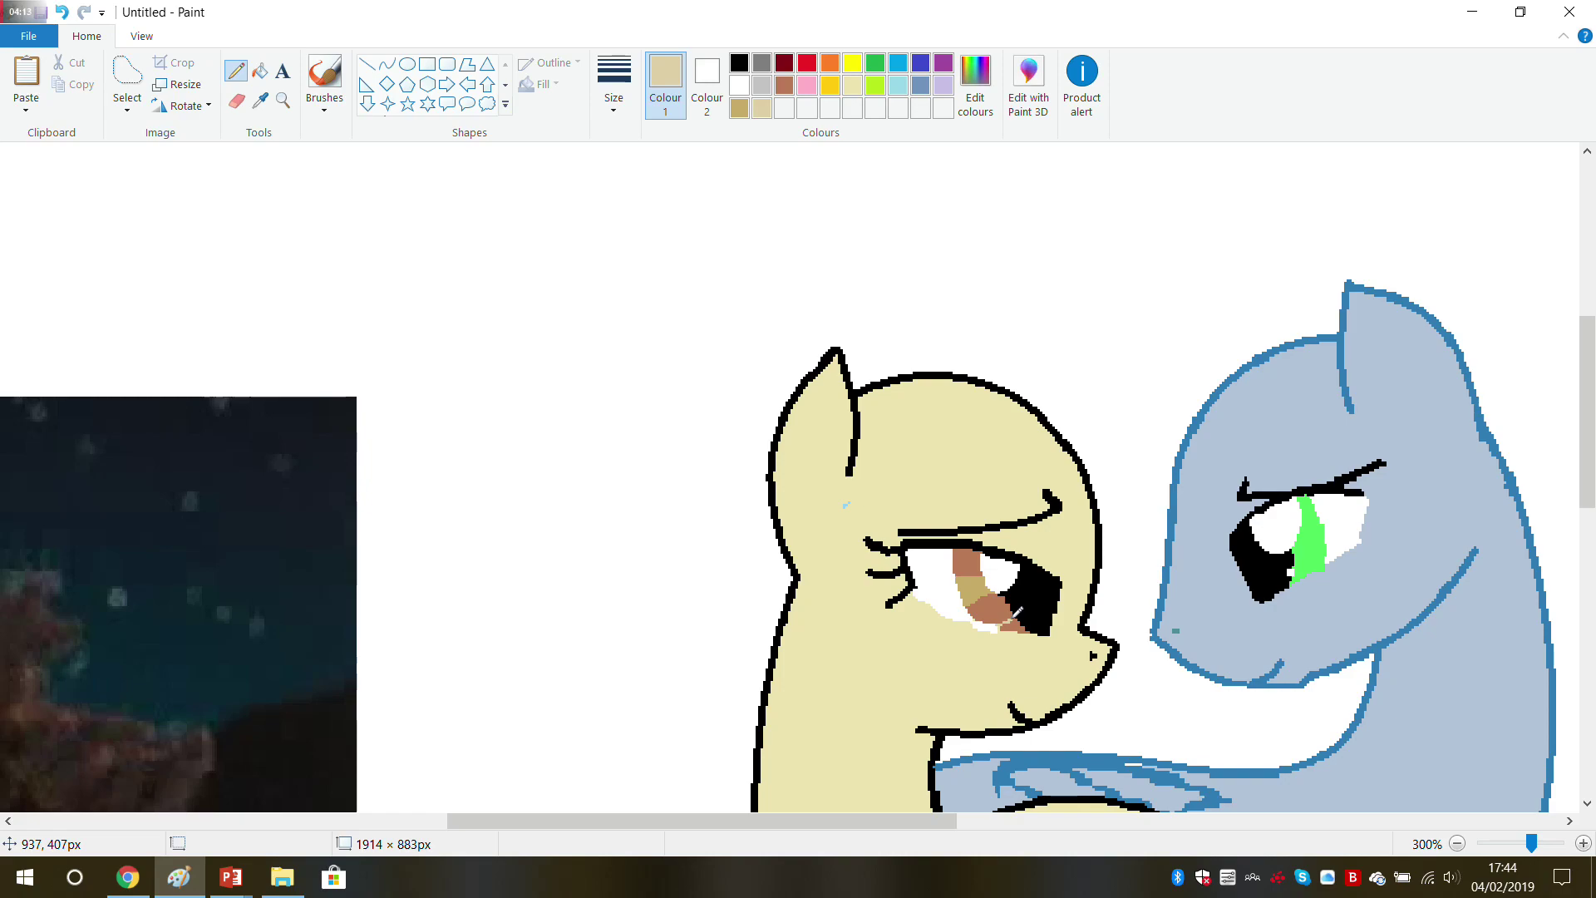
{"action": "left_click", "coordinate": [260, 71]}
{"action": "left_click", "coordinate": [979, 614]}
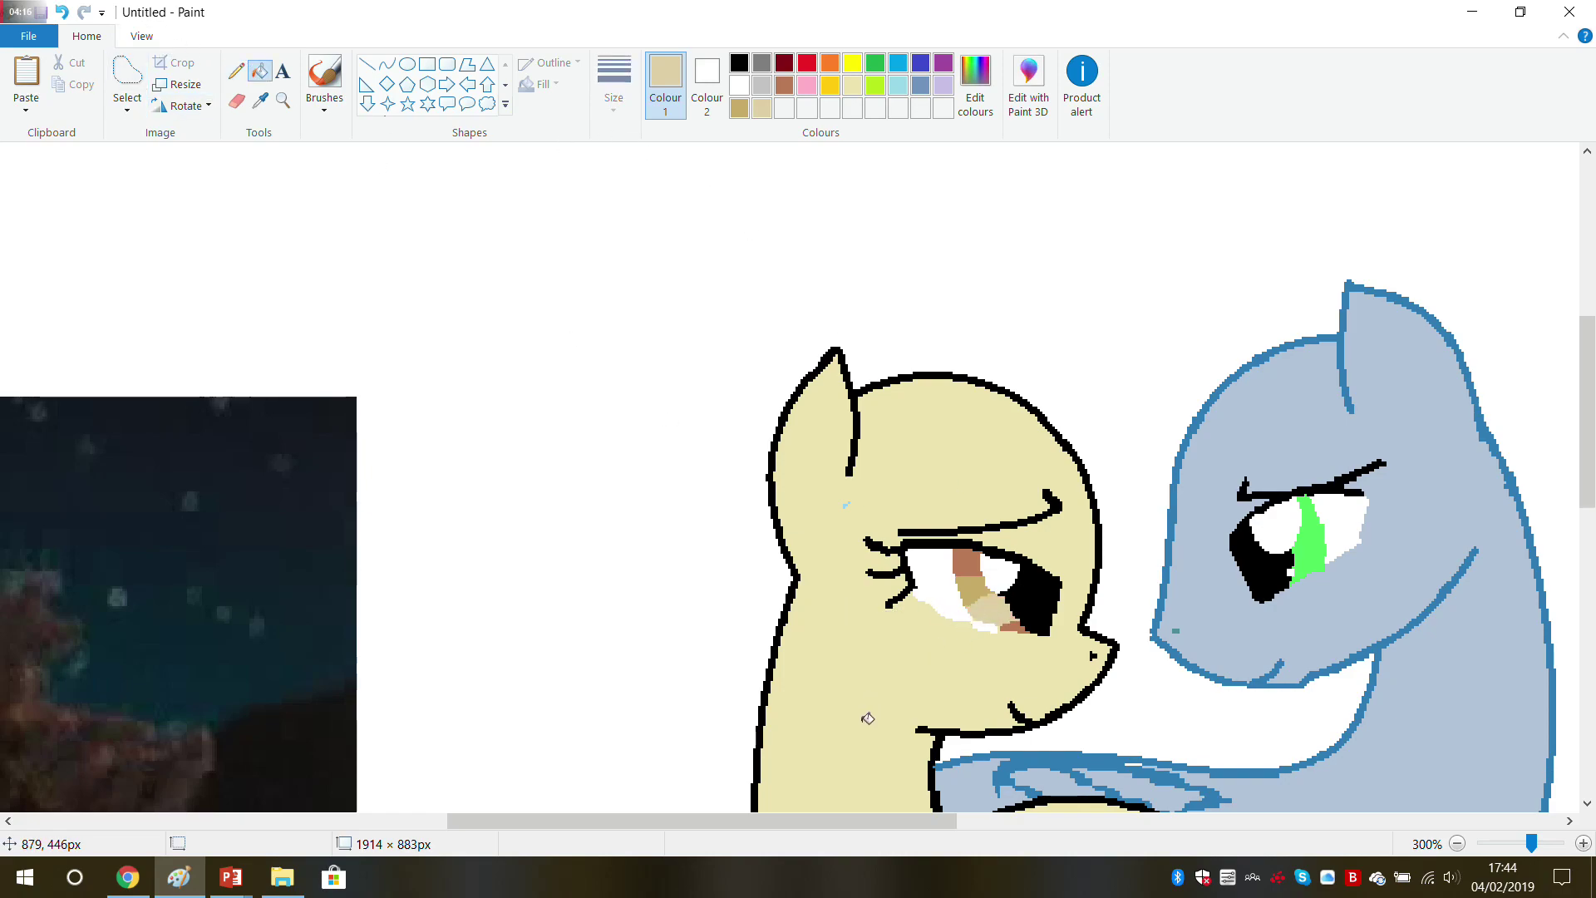
Step: Fill the blue pony's green iris and the white area beside it with black
{"action": "left_click_drag", "start_coordinate": [561, 832], "coordinate": [585, 770]}
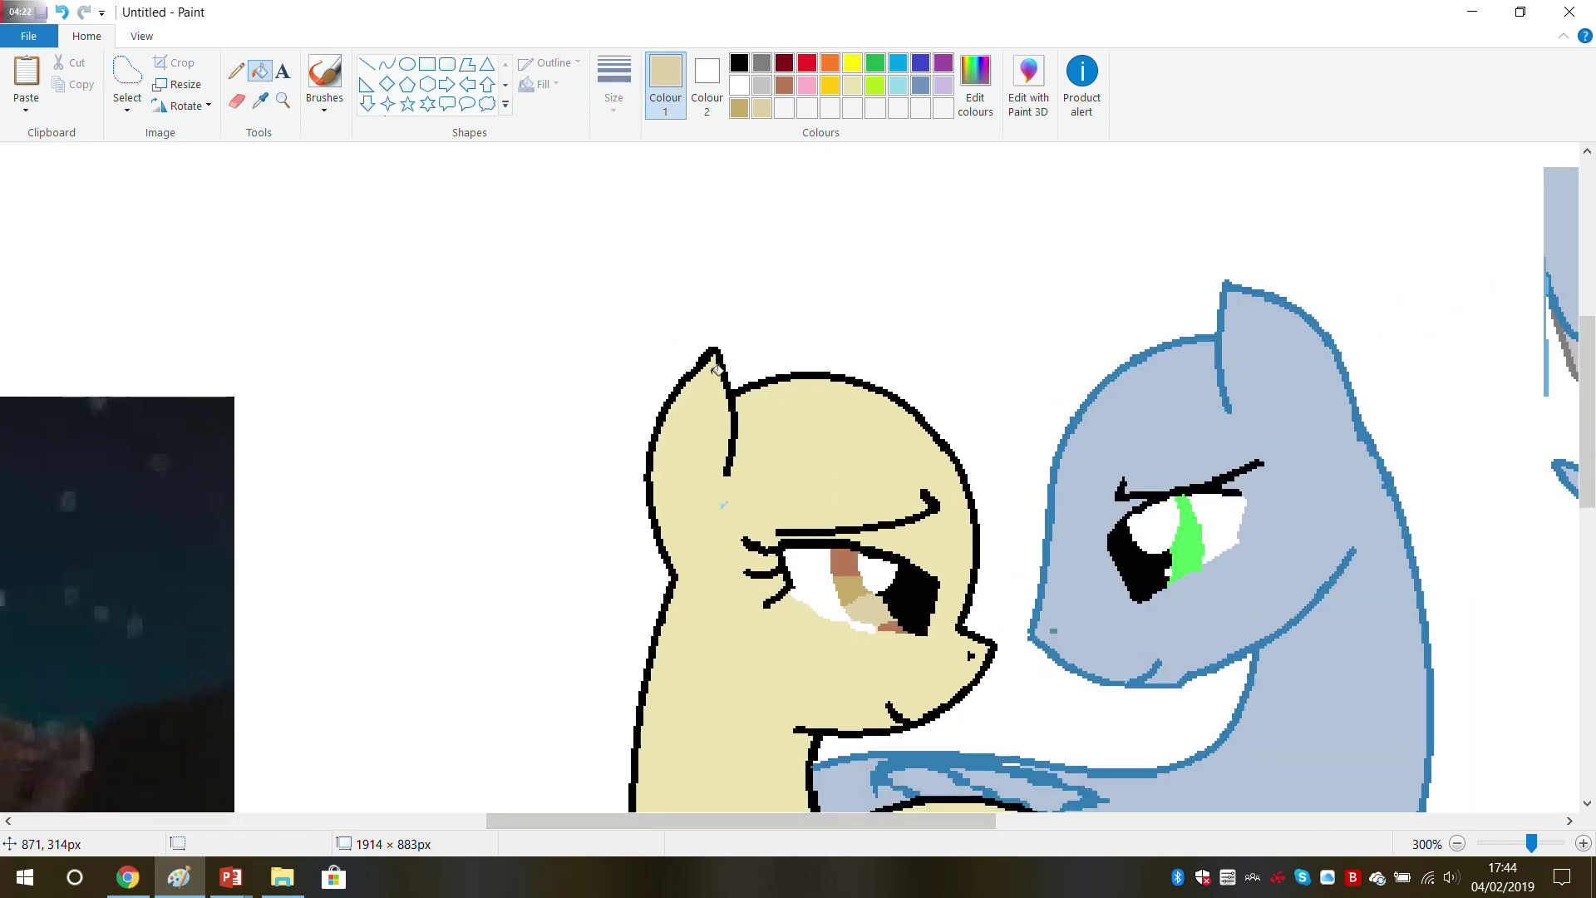
{"action": "left_click", "coordinate": [259, 99]}
{"action": "left_click", "coordinate": [735, 65]}
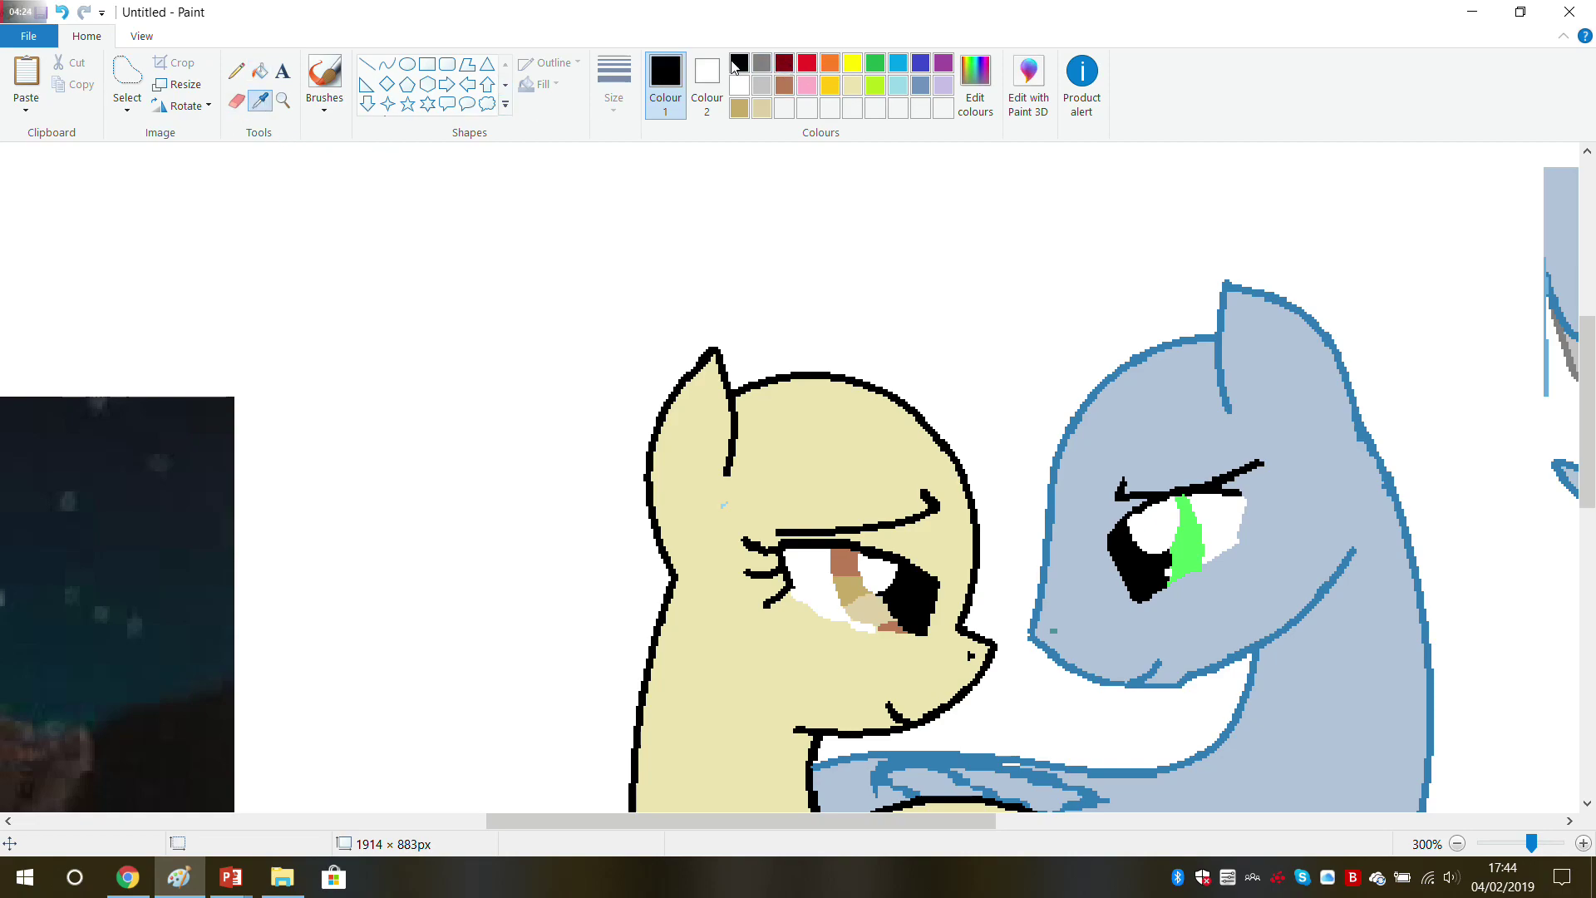
{"action": "left_click", "coordinate": [260, 70]}
{"action": "left_click", "coordinate": [1189, 540]}
{"action": "left_click", "coordinate": [1226, 519]}
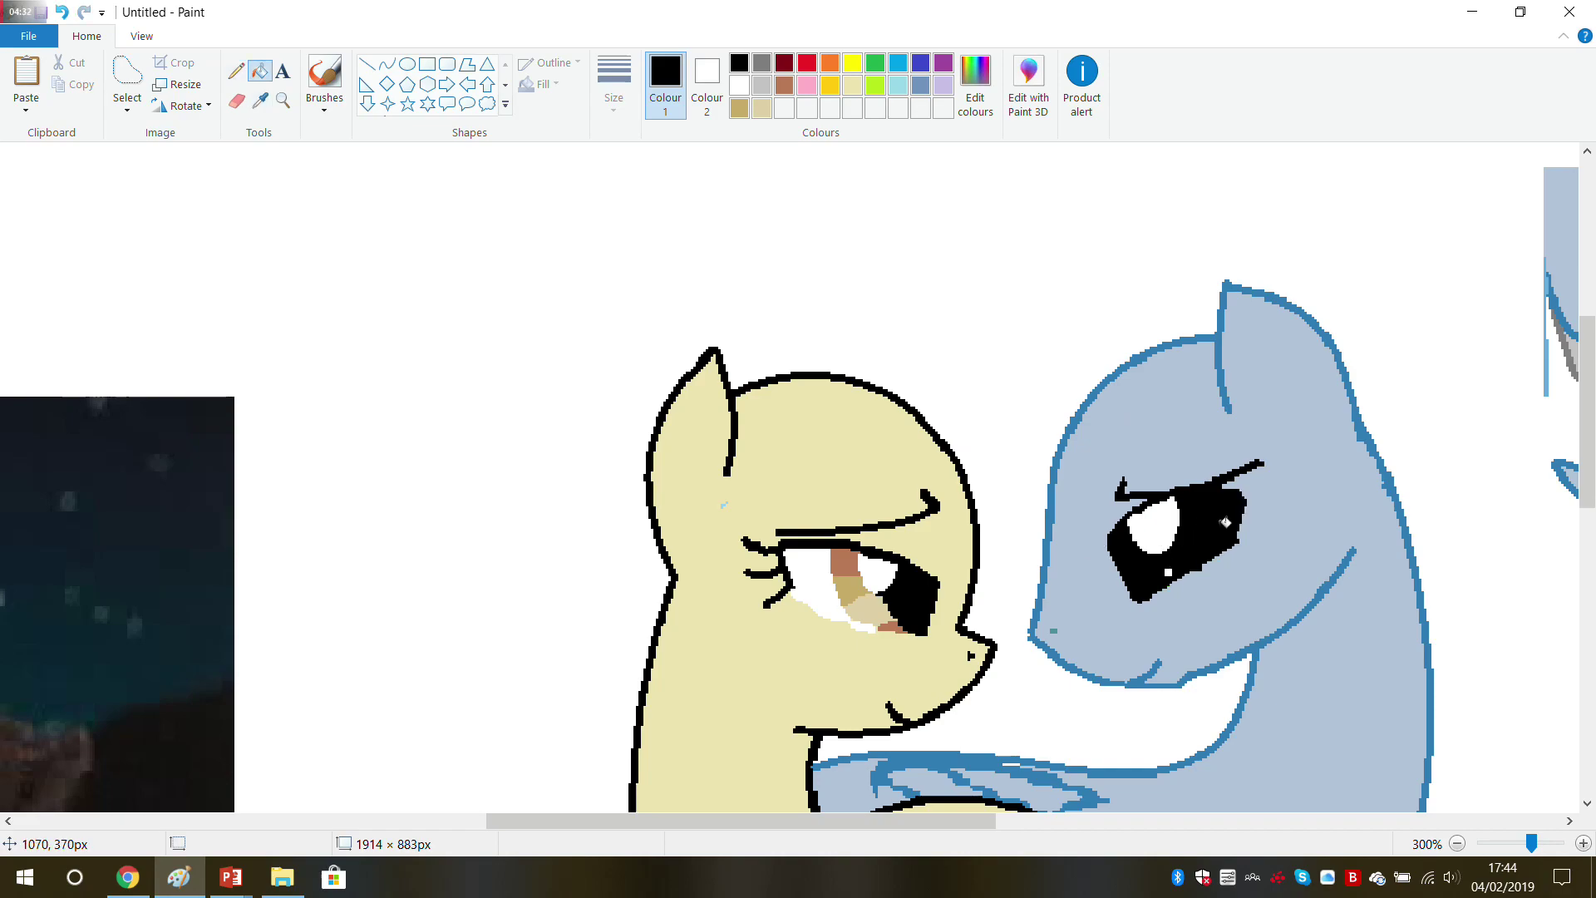
Step: Fill the blue pony's blue outlines with black, keeping its coat blue
{"action": "left_click", "coordinate": [1050, 586]}
{"action": "left_click", "coordinate": [62, 12]}
{"action": "left_click", "coordinate": [1222, 335]}
{"action": "scroll", "coordinate": [1218, 341], "scroll_direction": "down", "scroll_amount": 2}
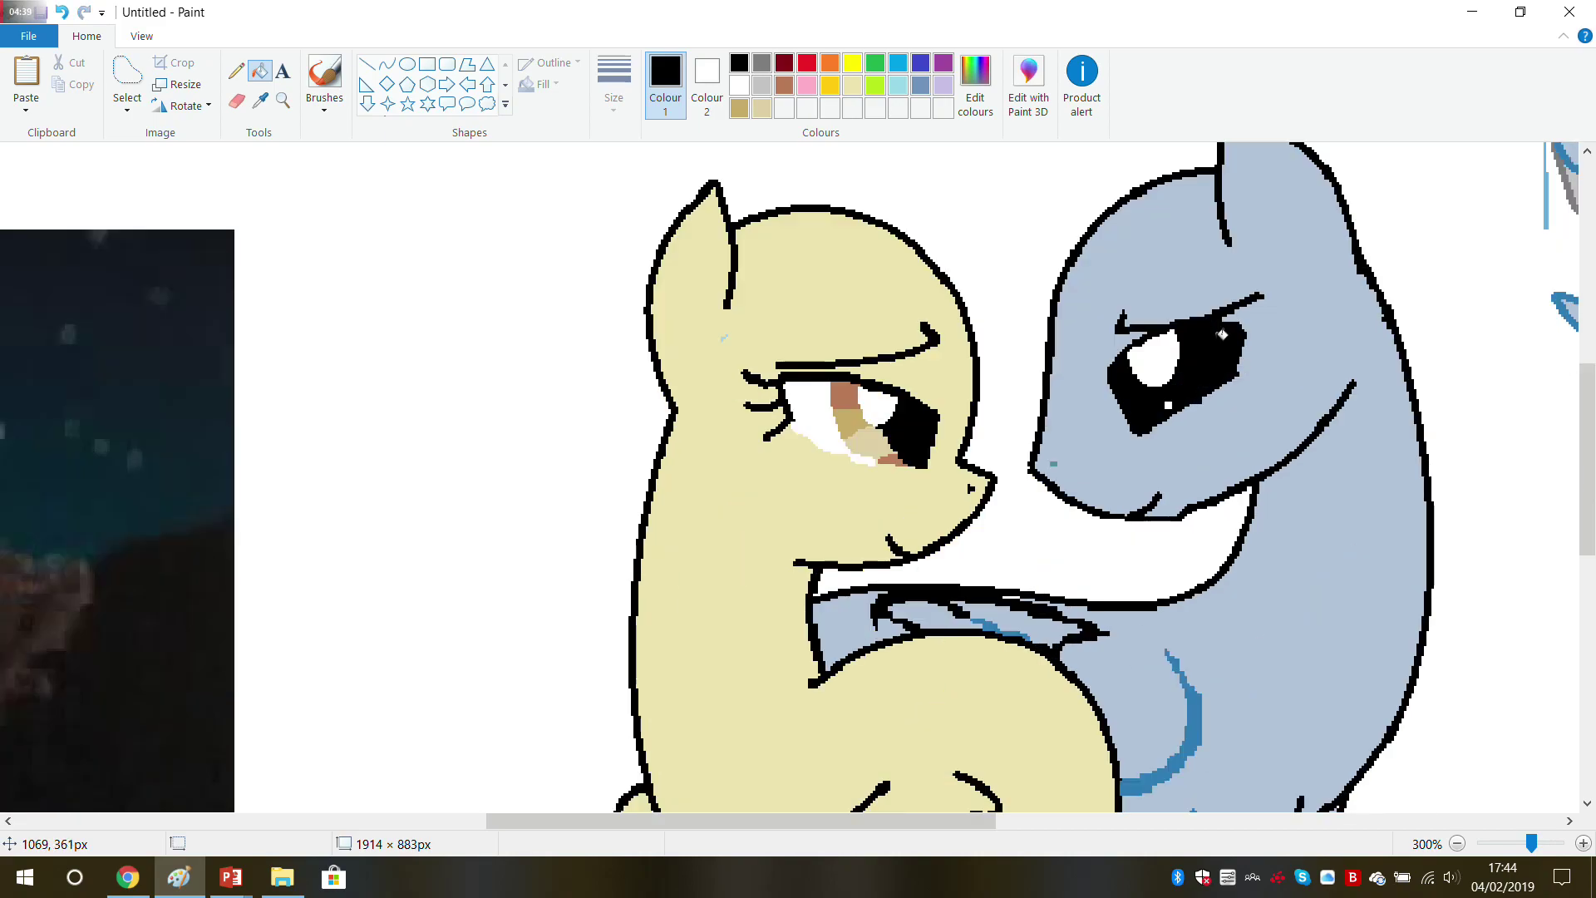
{"action": "left_click", "coordinate": [1192, 750]}
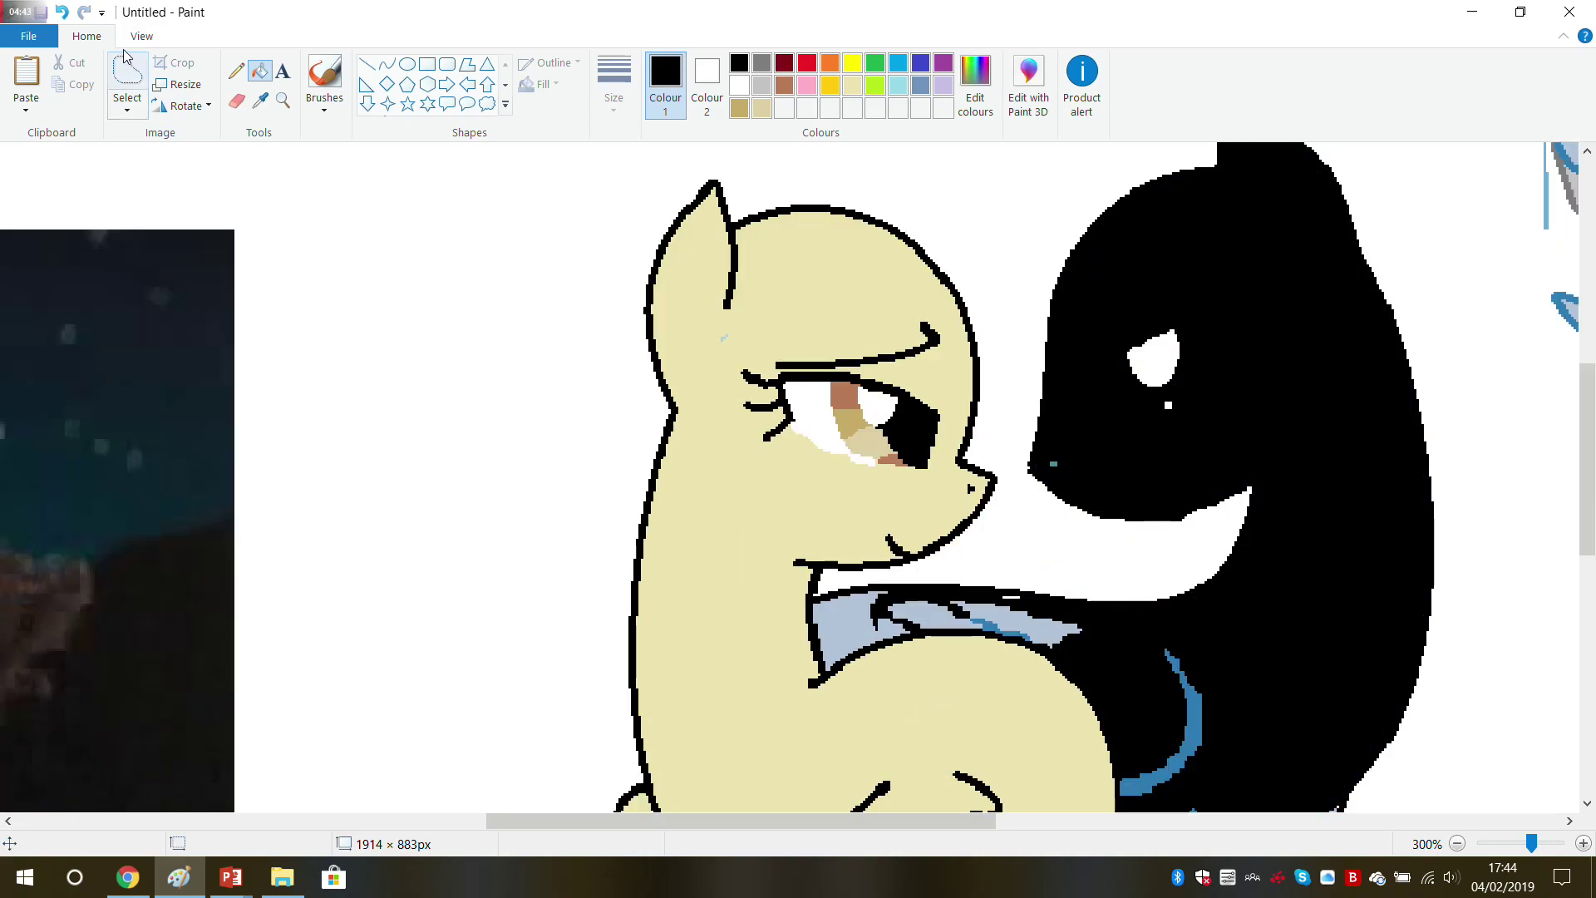
{"action": "left_click", "coordinate": [62, 11]}
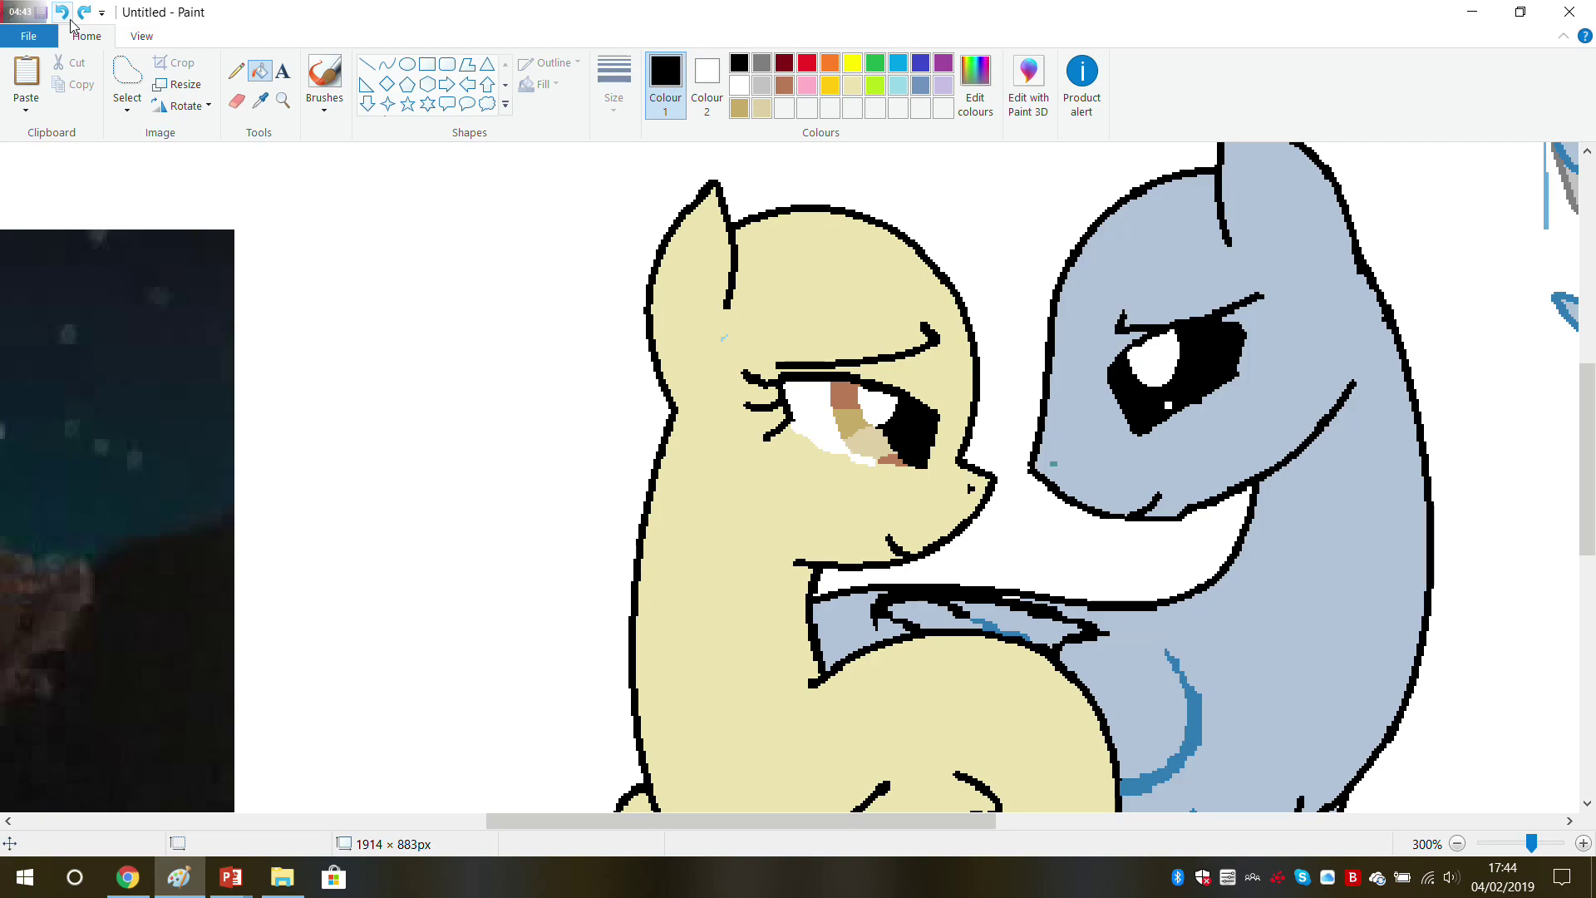
Step: Erase the curved blue line on the blue pony's chest and the wing-like markings along its outstretched foreleg
{"action": "left_click", "coordinate": [236, 100]}
{"action": "mouse_move", "coordinate": [1164, 653]}
{"action": "left_mouse_down"}
{"action": "mouse_move", "coordinate": [1197, 707]}
{"action": "mouse_move", "coordinate": [1141, 791]}
{"action": "left_mouse_up"}
{"action": "mouse_move", "coordinate": [1056, 626]}
{"action": "left_mouse_down"}
{"action": "mouse_move", "coordinate": [1074, 631]}
{"action": "mouse_move", "coordinate": [880, 609]}
{"action": "mouse_move", "coordinate": [935, 611]}
{"action": "left_mouse_up"}
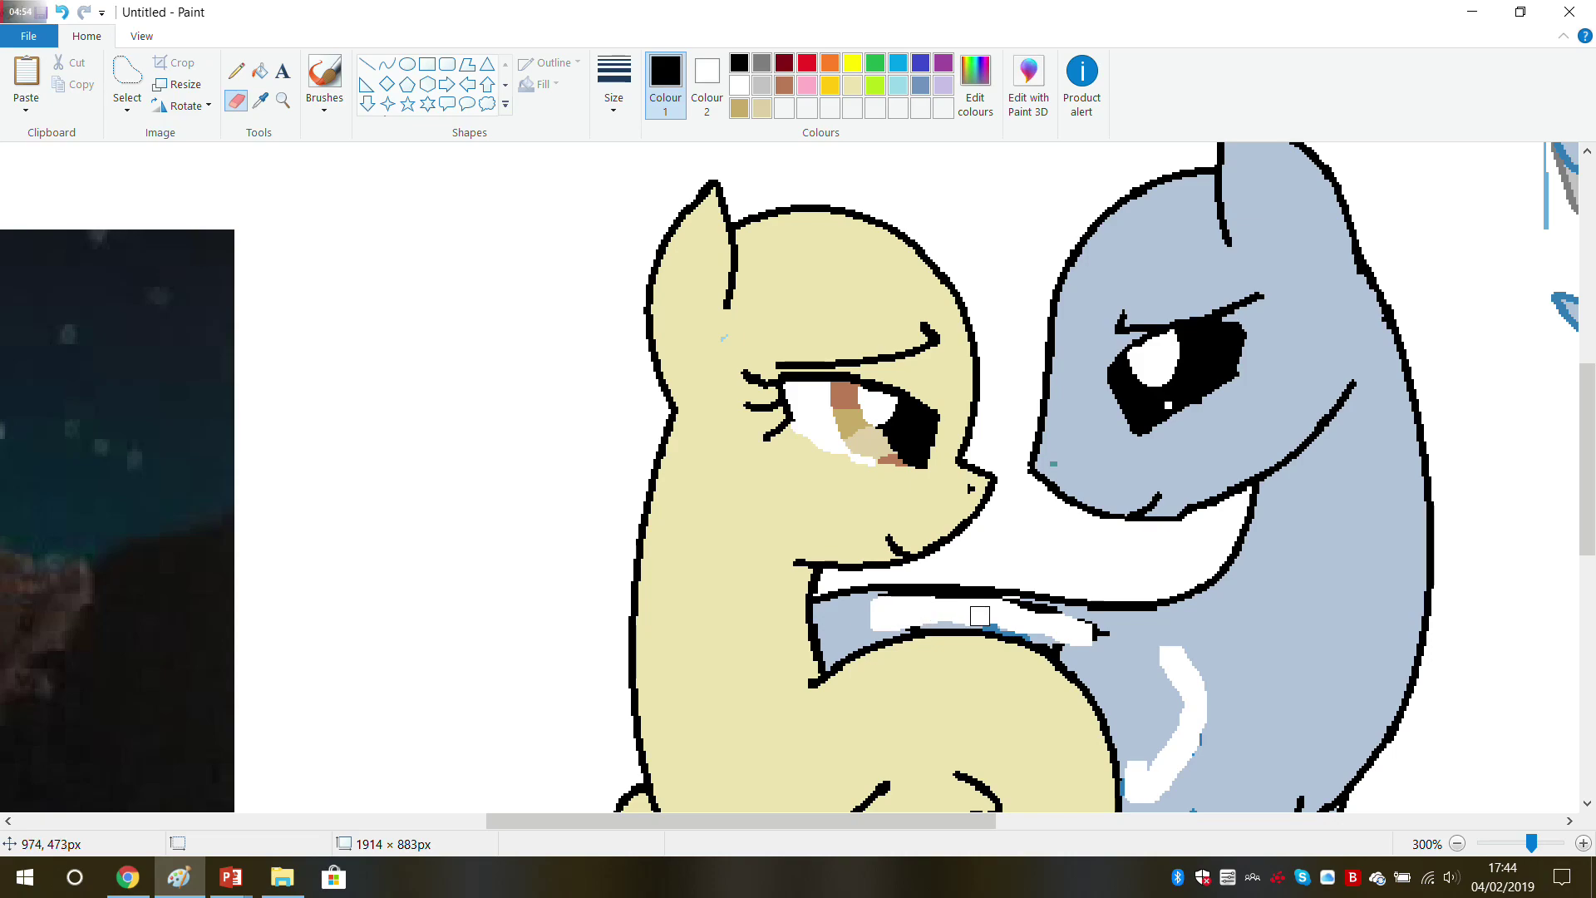
{"action": "mouse_move", "coordinate": [1063, 638]}
{"action": "left_mouse_down"}
{"action": "mouse_move", "coordinate": [1107, 633]}
{"action": "mouse_move", "coordinate": [1025, 608]}
{"action": "left_mouse_up"}
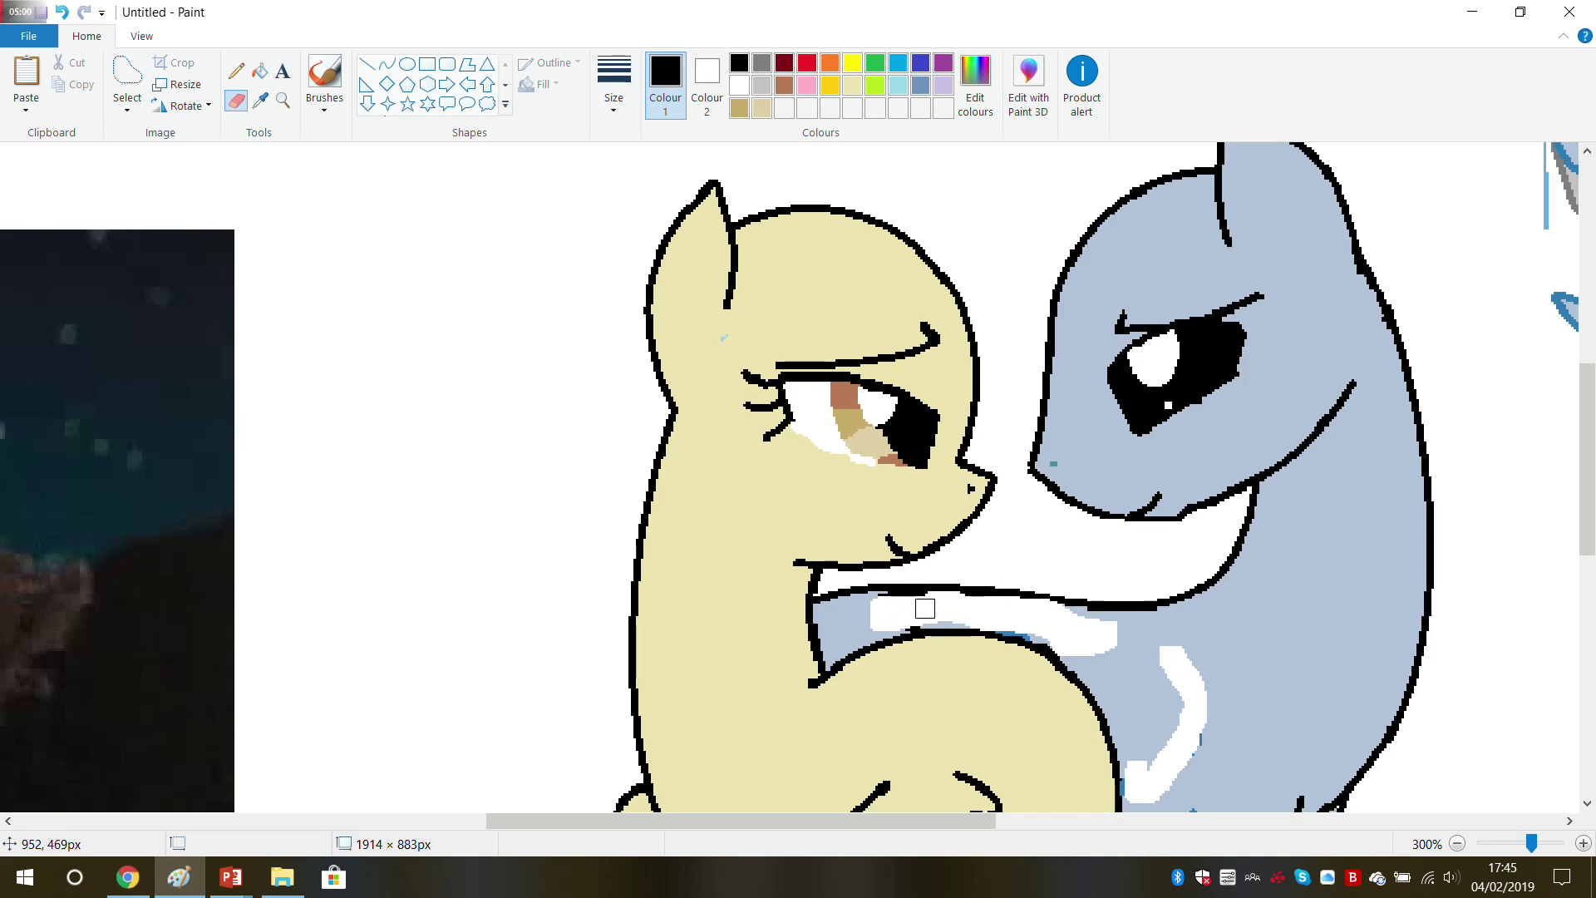
{"action": "mouse_move", "coordinate": [905, 616]}
{"action": "left_mouse_down"}
{"action": "mouse_move", "coordinate": [988, 616]}
{"action": "mouse_move", "coordinate": [1073, 648]}
{"action": "left_mouse_up"}
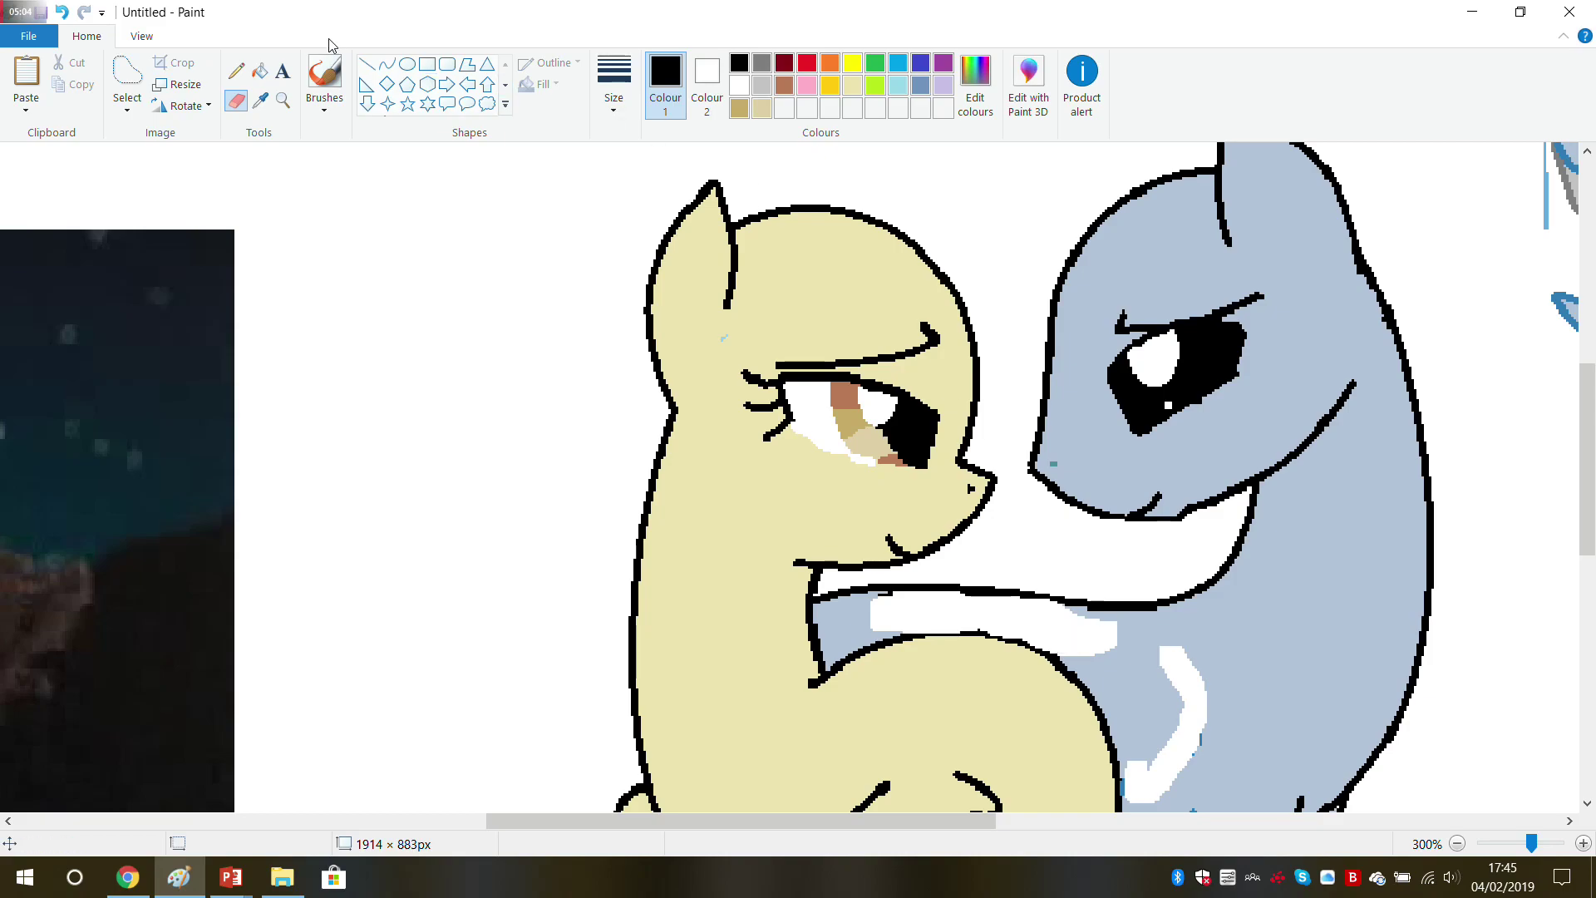
Step: Sample the yellow pony's coat and mix a darker yellow with red 228, green 210 and blue 122
{"action": "left_click", "coordinate": [260, 100]}
{"action": "left_click", "coordinate": [274, 154]}
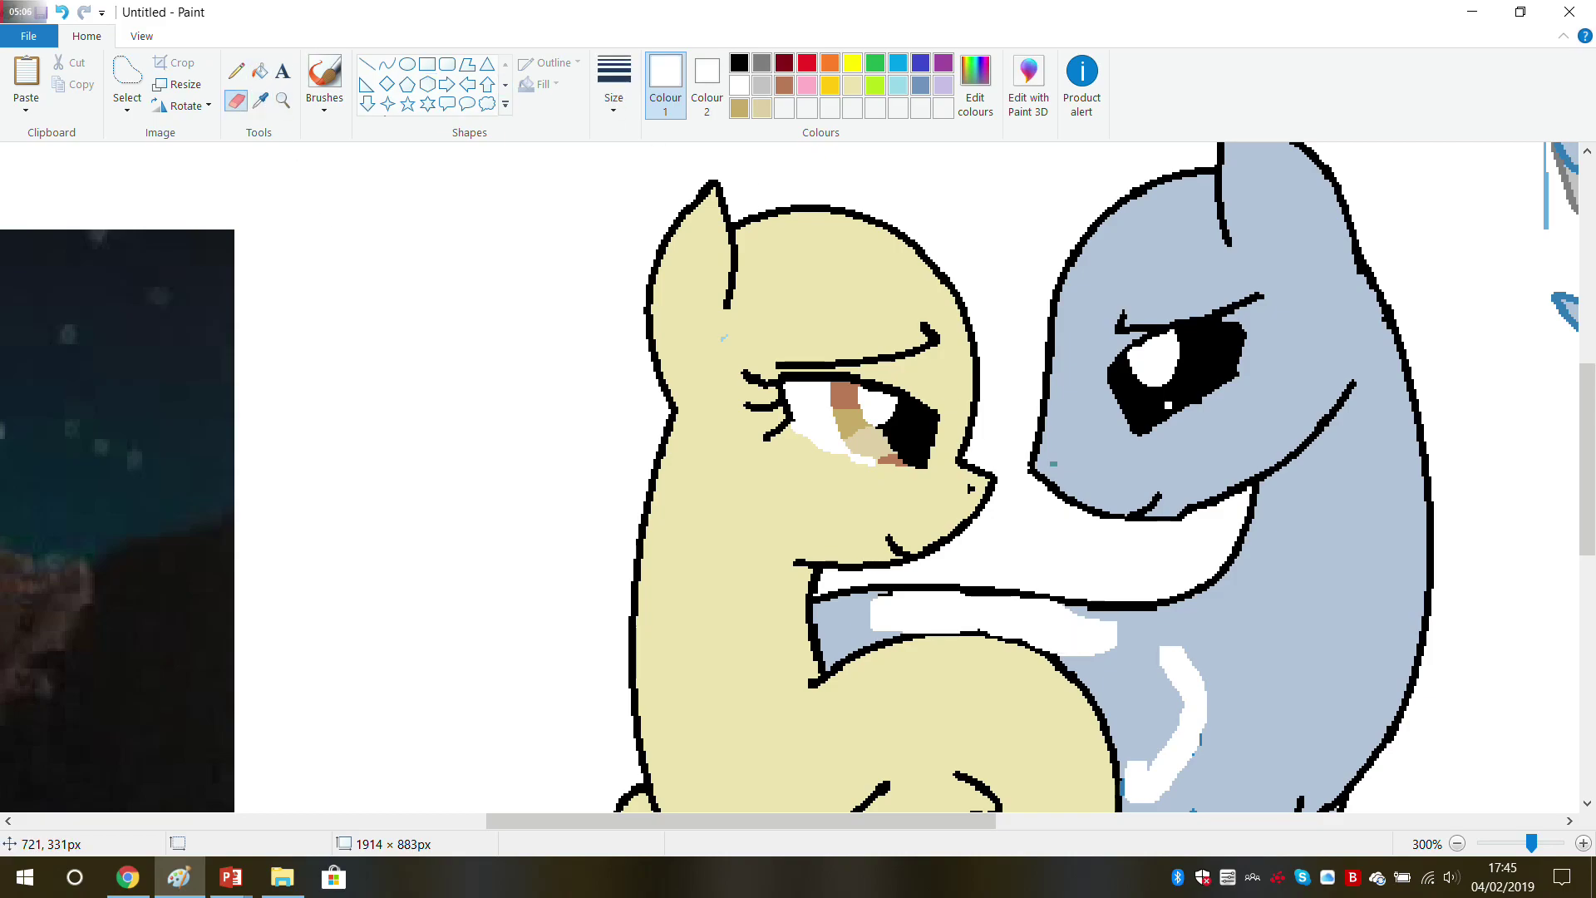
{"action": "left_click", "coordinate": [261, 99]}
{"action": "left_click", "coordinate": [799, 302]}
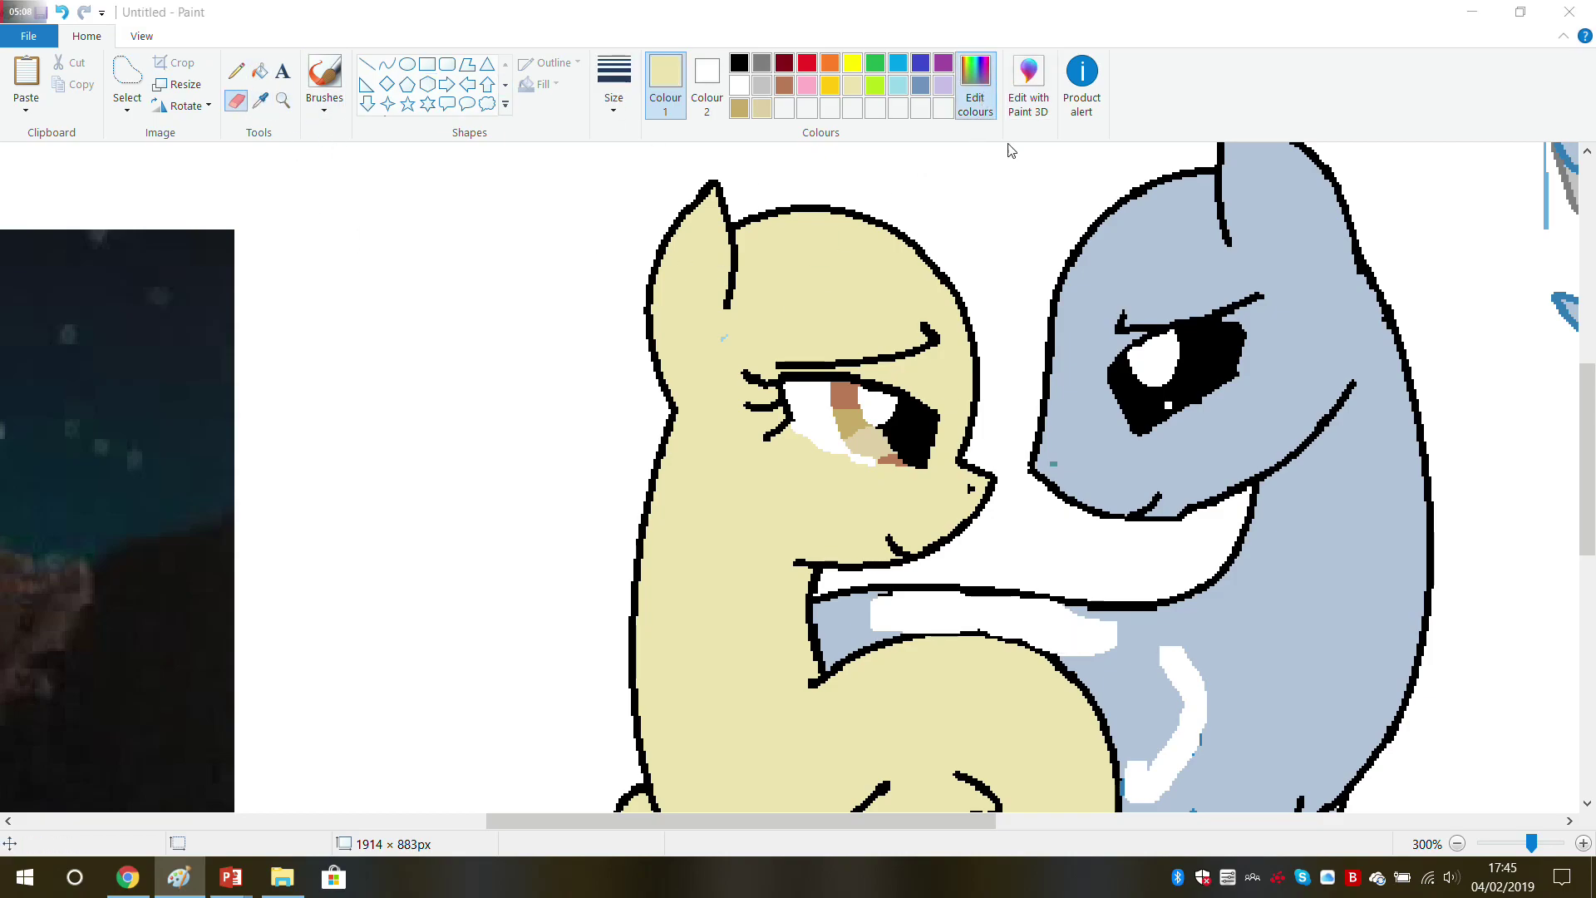
{"action": "left_click", "coordinate": [976, 92]}
{"action": "left_click_drag", "start_coordinate": [1037, 331], "coordinate": [1038, 349]}
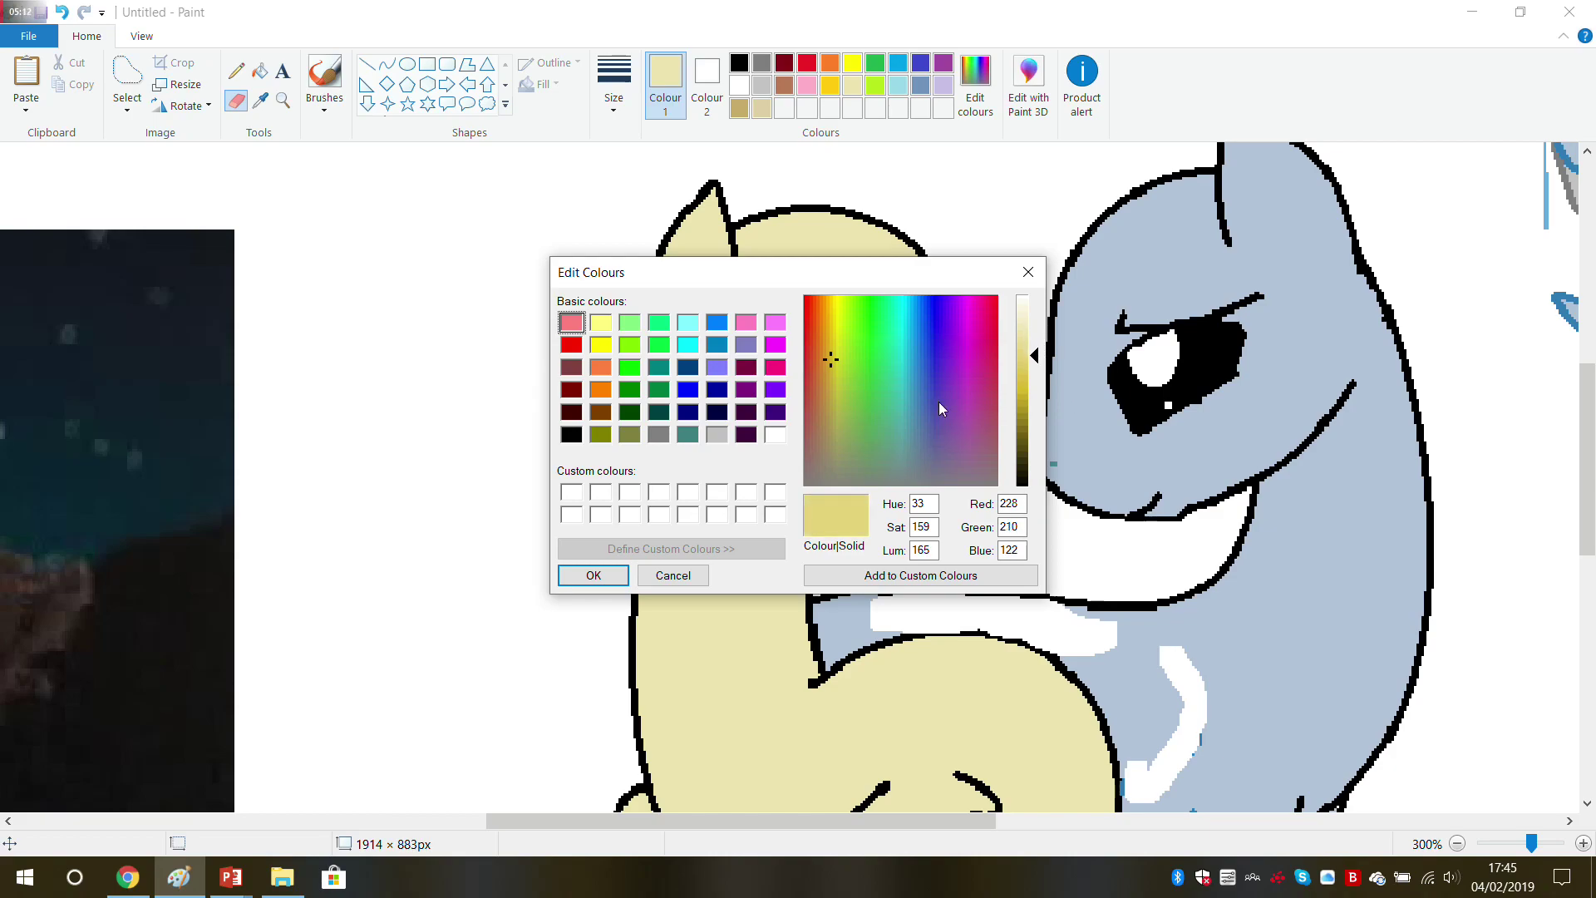
{"action": "left_click", "coordinate": [626, 575]}
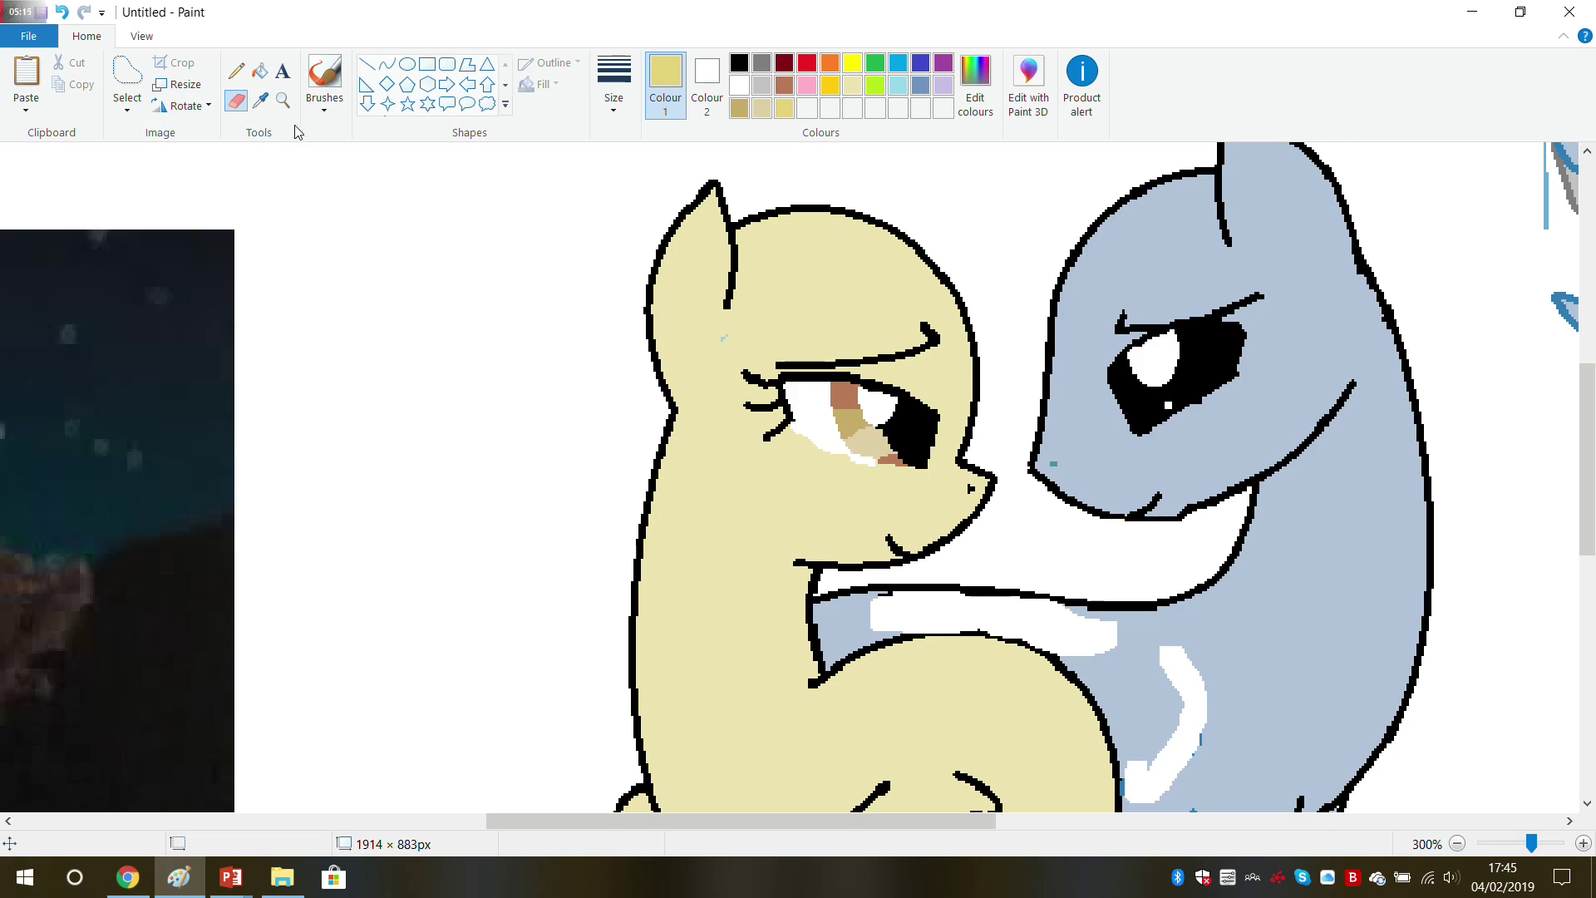
Step: Fill the blue pony's coat, its foreleg and the erased white patches with the darker yellow
{"action": "left_click", "coordinate": [261, 72]}
{"action": "left_click", "coordinate": [1027, 635]}
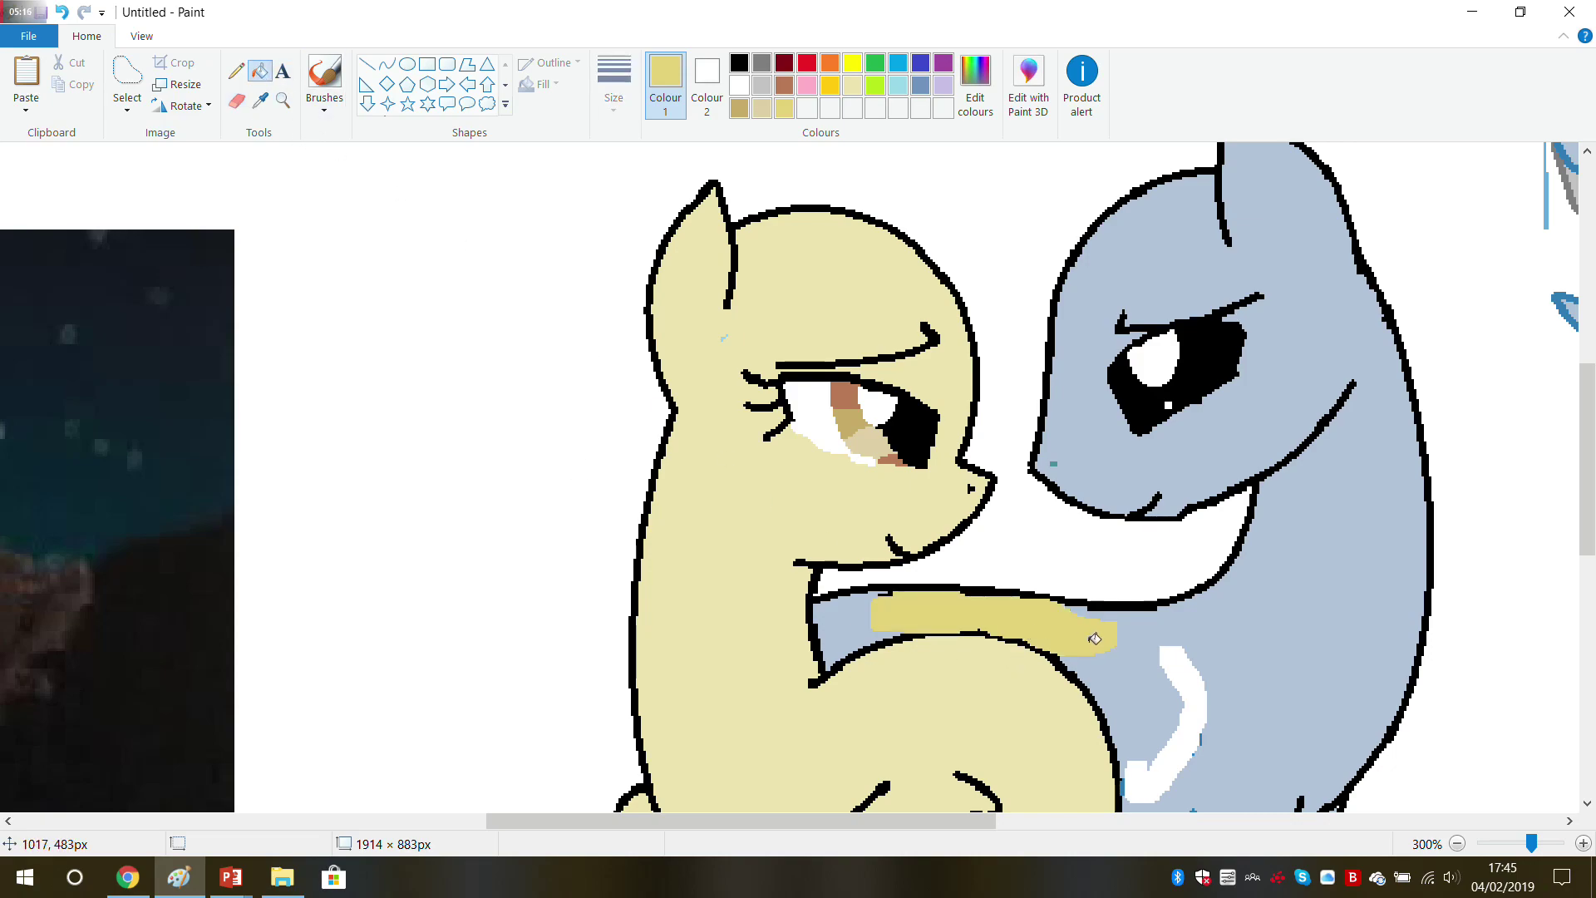
{"action": "left_click", "coordinate": [1200, 709]}
{"action": "left_click", "coordinate": [1175, 698]}
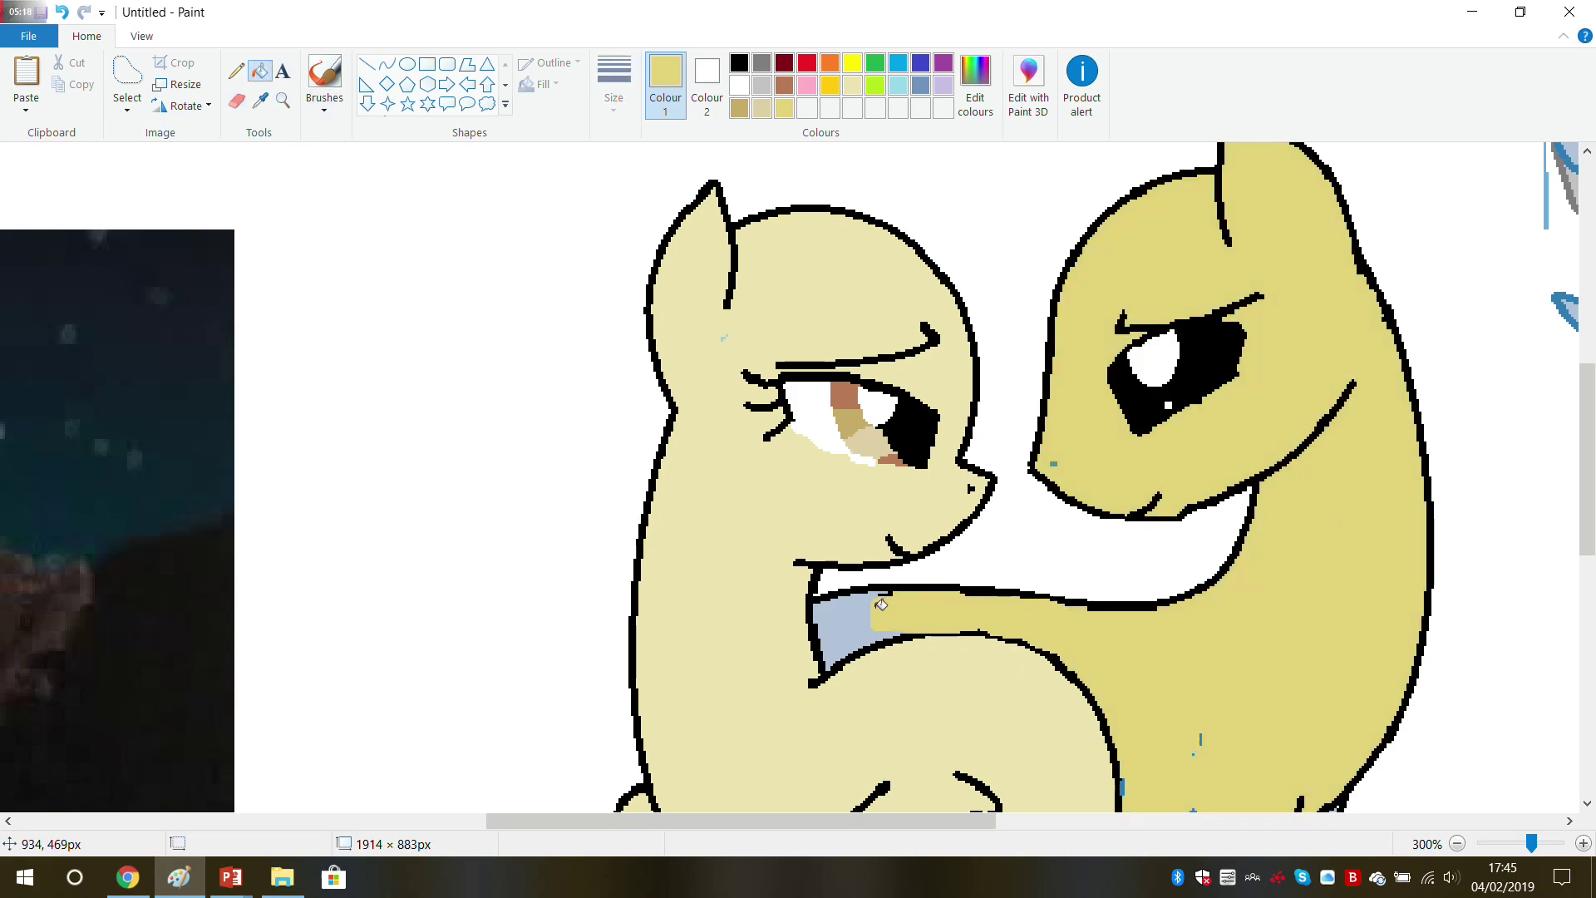
{"action": "left_click", "coordinate": [836, 632]}
Step: Draw over the darker yellow pony's blue nostril in black with the Pencil at the second-thinnest line size
{"action": "left_click", "coordinate": [739, 64]}
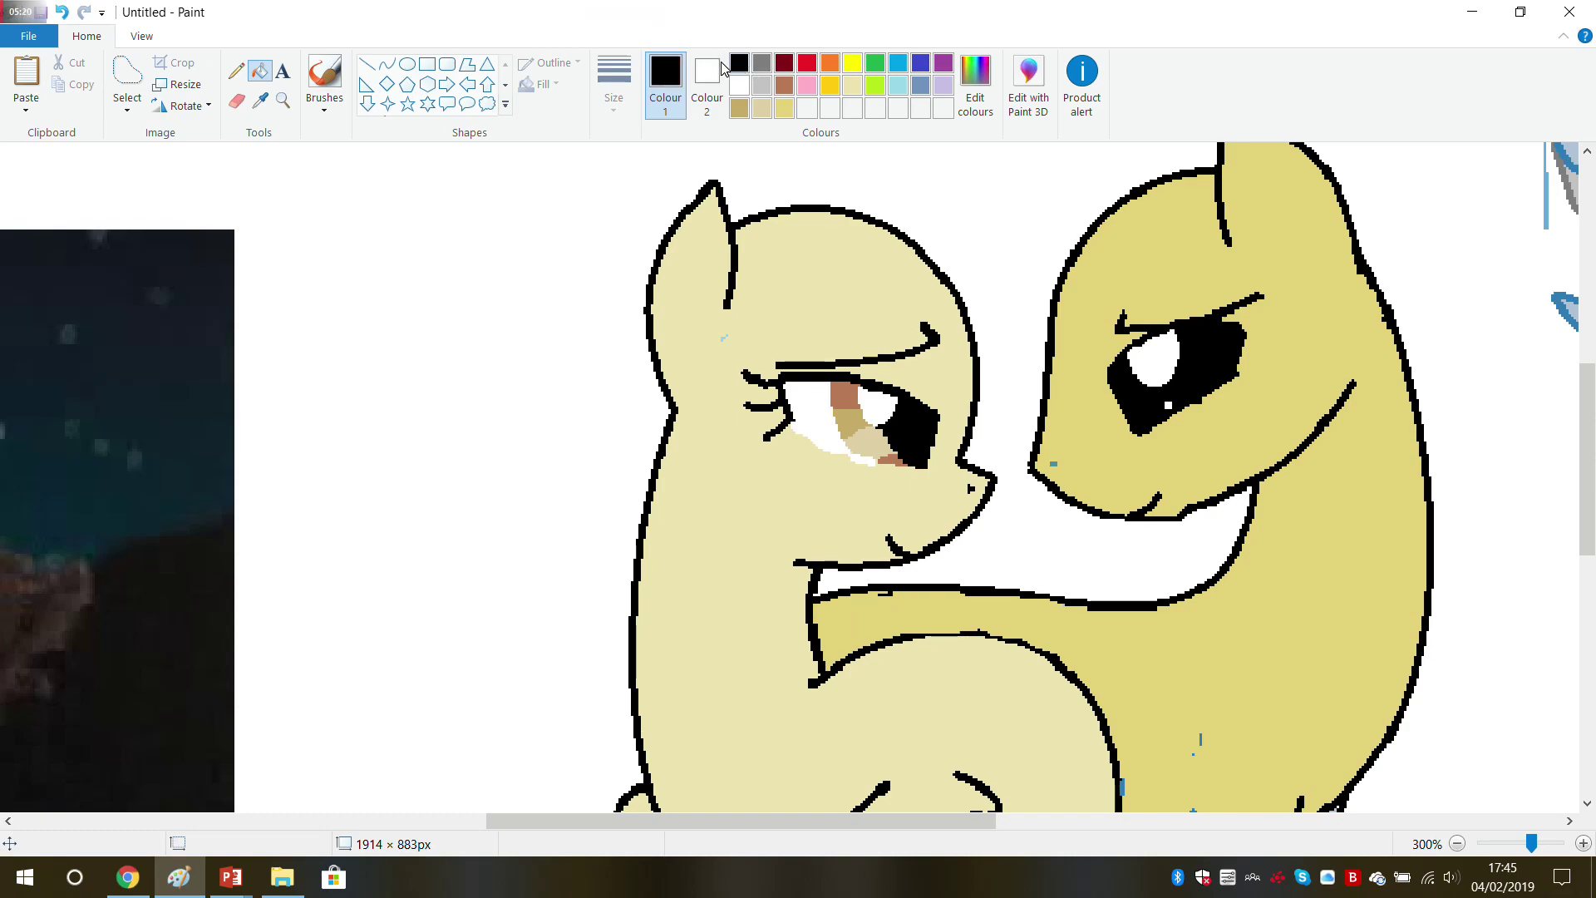
{"action": "left_click", "coordinate": [236, 72]}
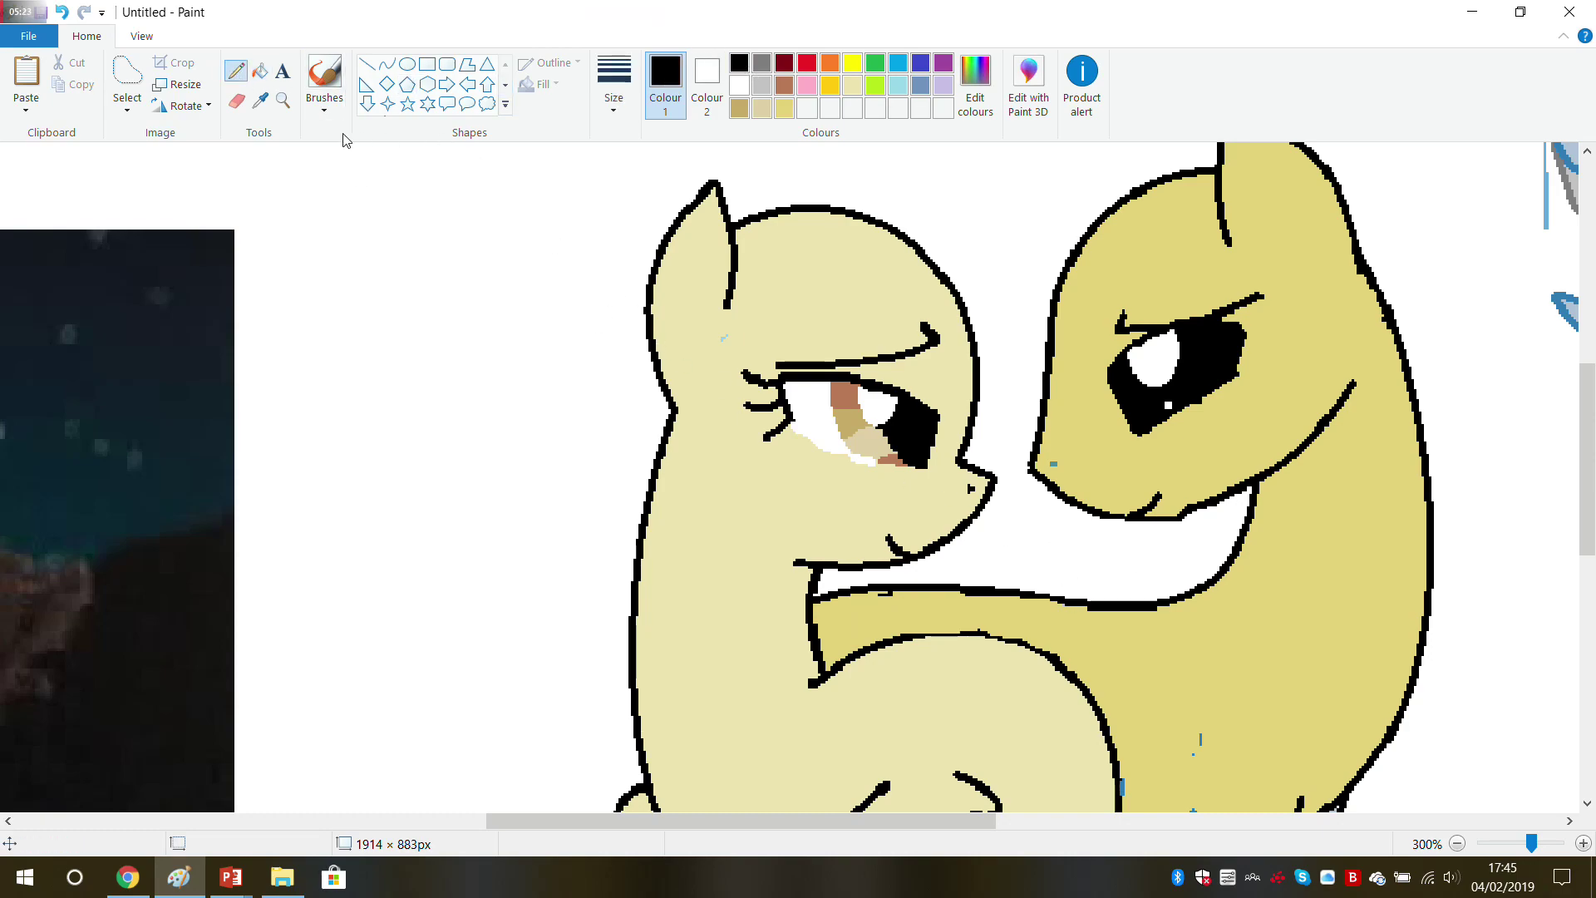
{"action": "left_click", "coordinate": [260, 101]}
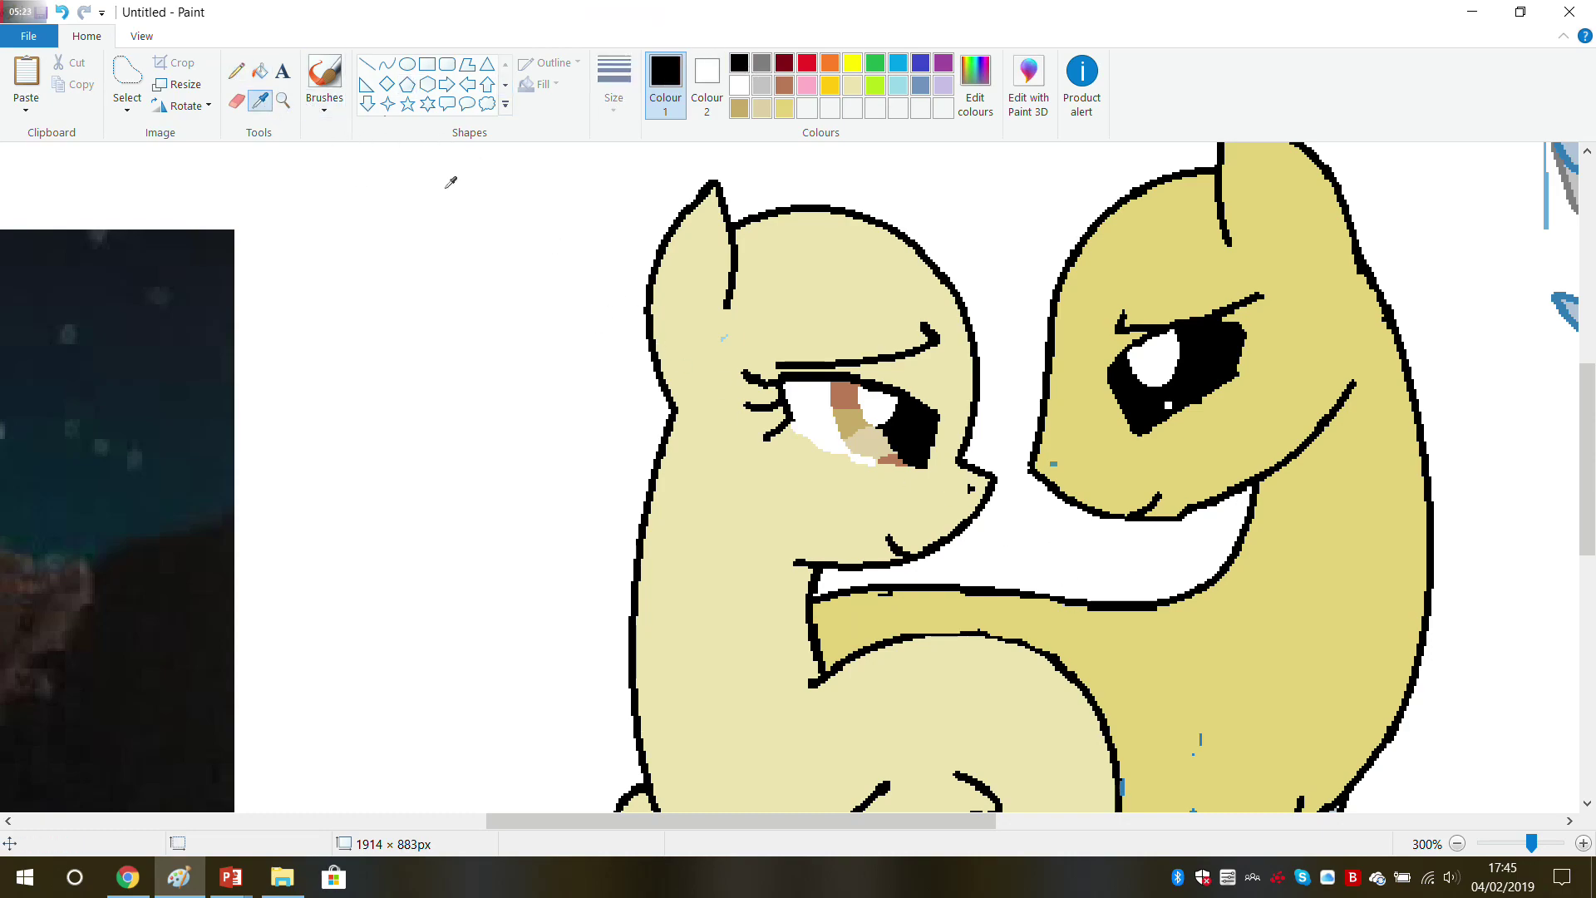
{"action": "left_click", "coordinate": [1043, 439]}
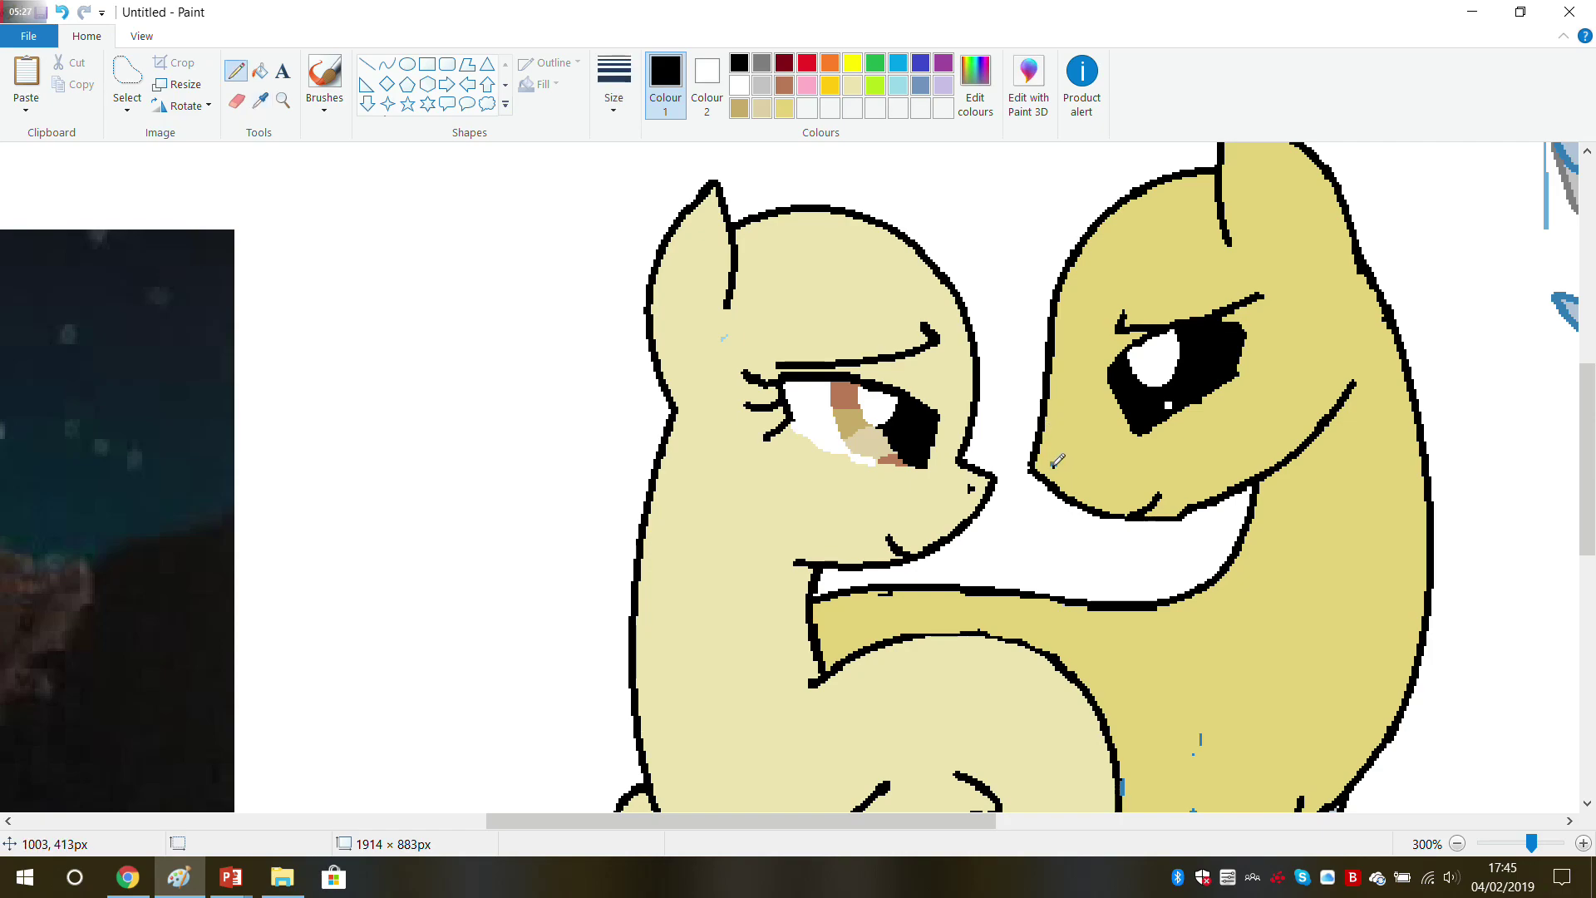
{"action": "left_click", "coordinate": [614, 79]}
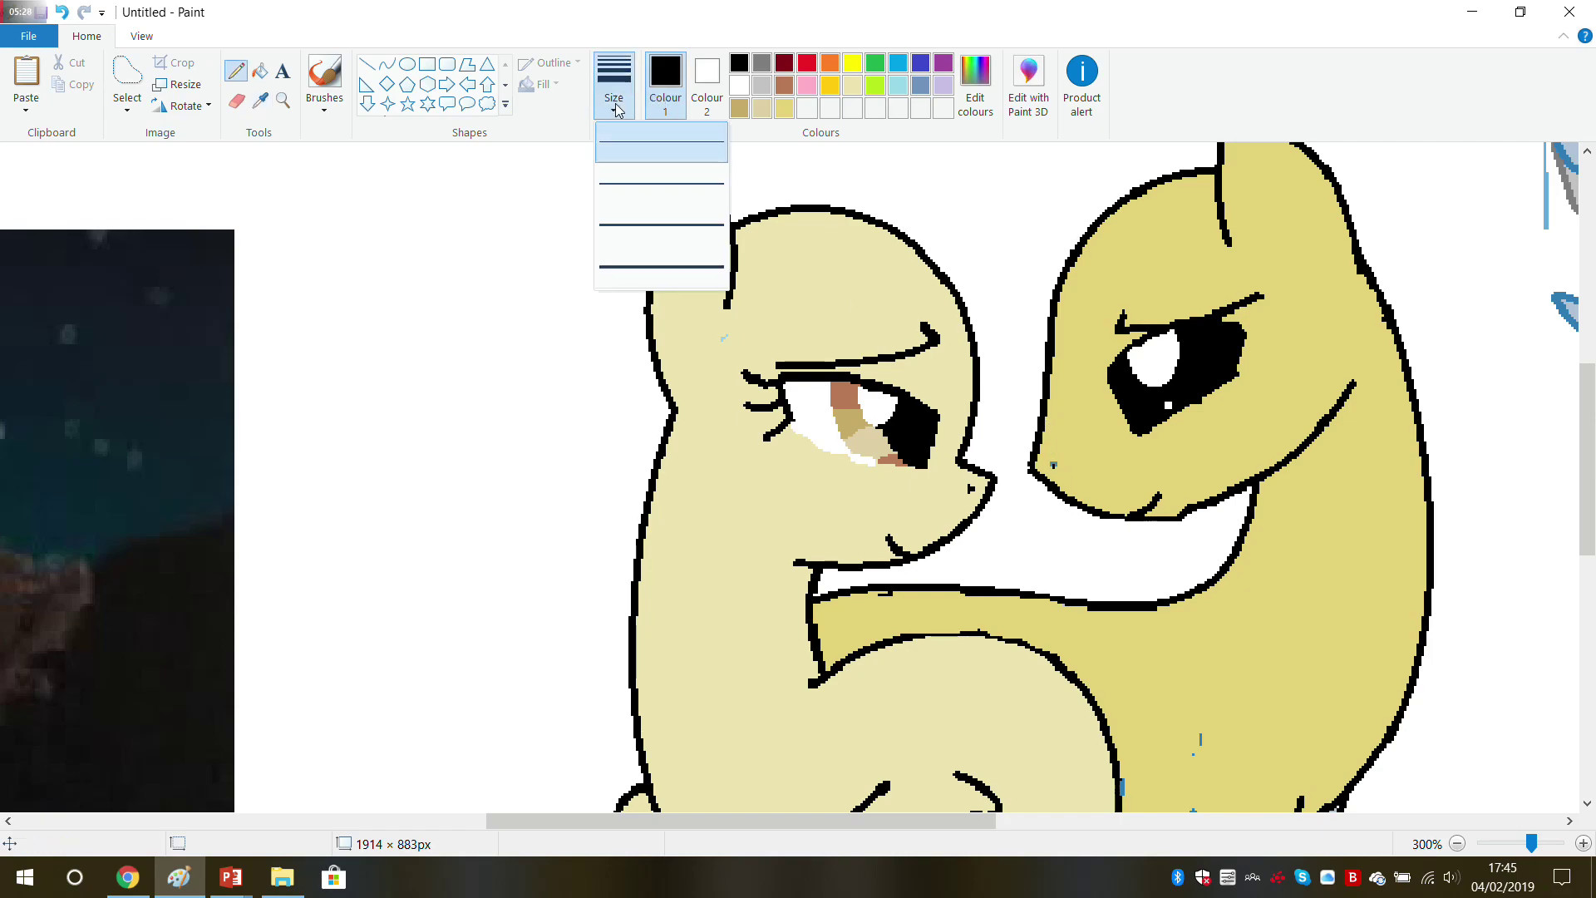
{"action": "left_click", "coordinate": [626, 189]}
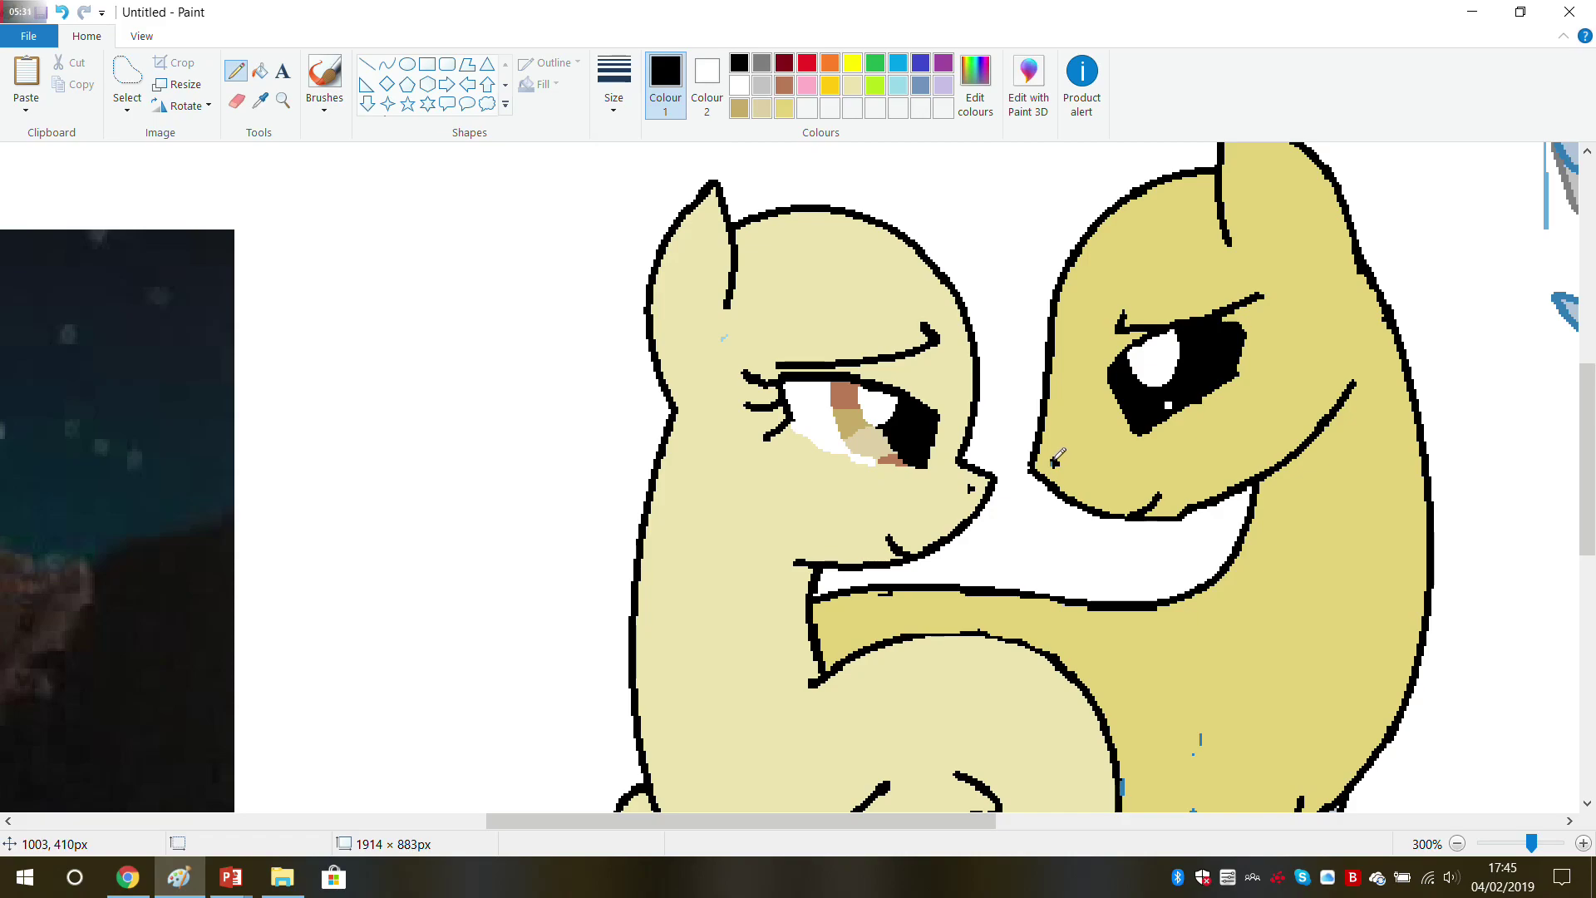
Step: Fill the remaining blue outlines around the darker yellow pony's belly and front leg with black
{"action": "scroll", "coordinate": [1056, 457], "scroll_direction": "down", "scroll_amount": 3}
{"action": "scroll", "coordinate": [633, 250], "scroll_direction": "down", "scroll_amount": 3}
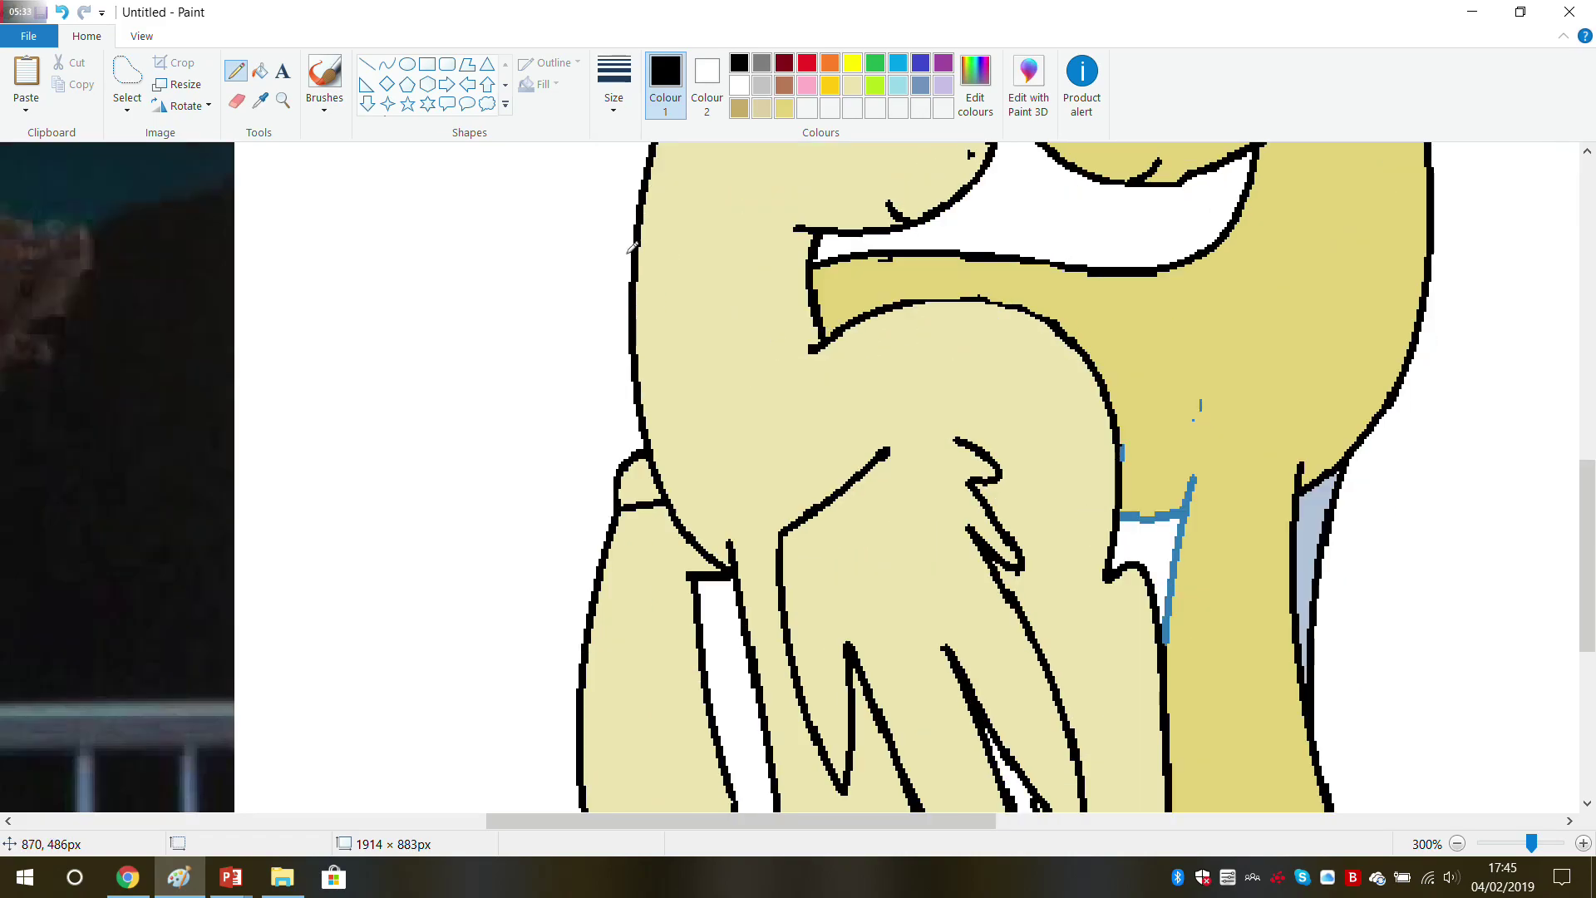
{"action": "left_click", "coordinate": [261, 73]}
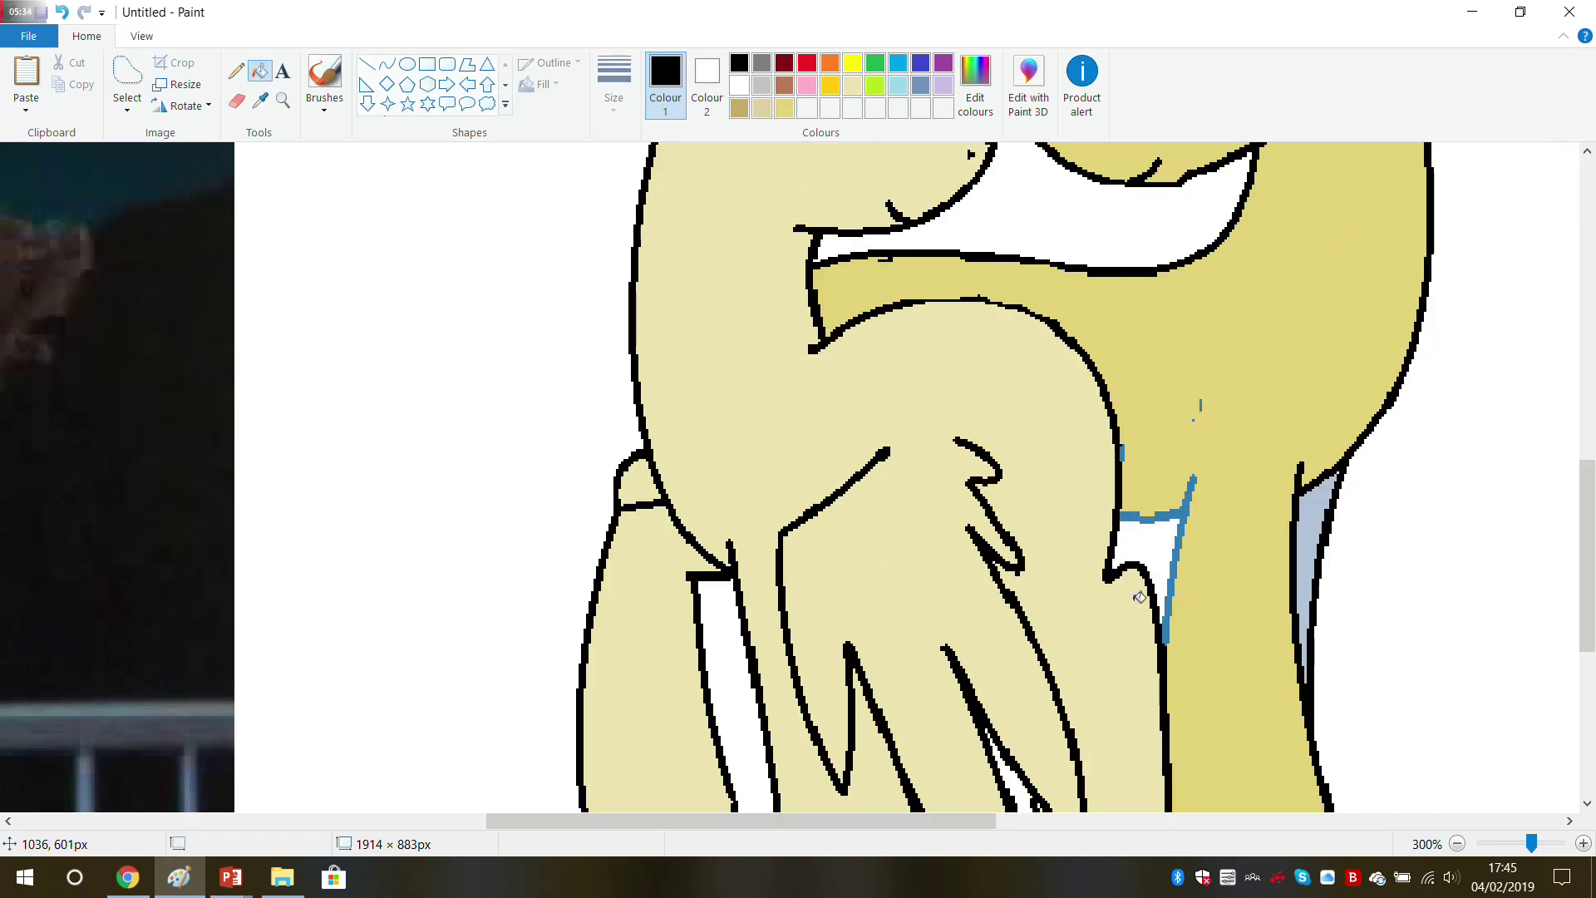
{"action": "left_click", "coordinate": [1187, 511]}
{"action": "scroll", "coordinate": [1149, 522], "scroll_direction": "up", "scroll_amount": 3}
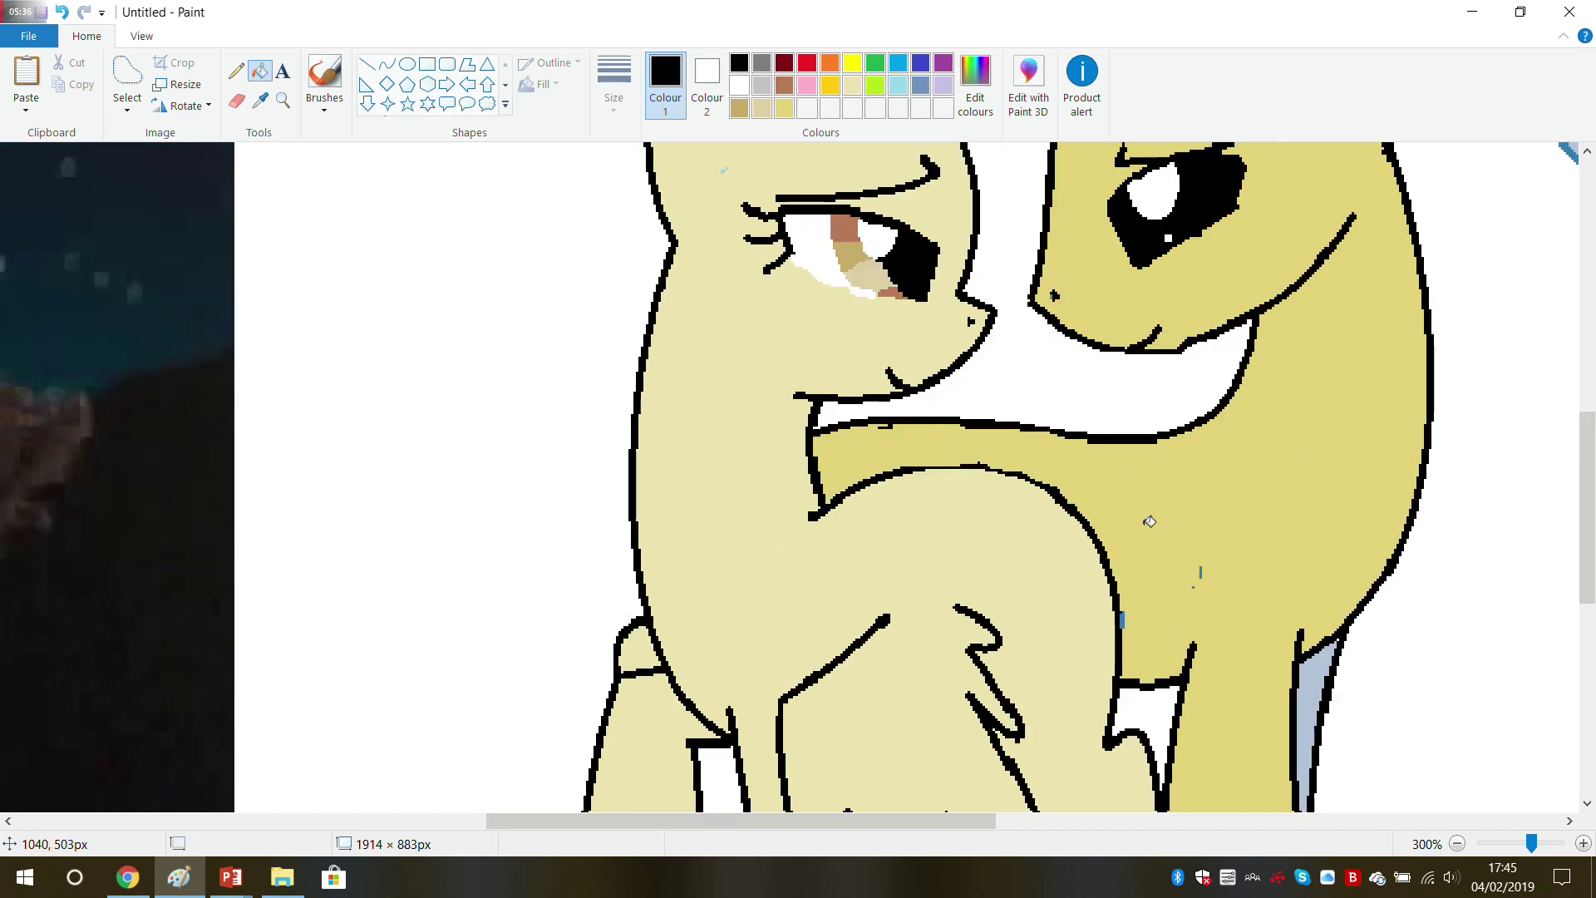
{"action": "left_click", "coordinate": [260, 101]}
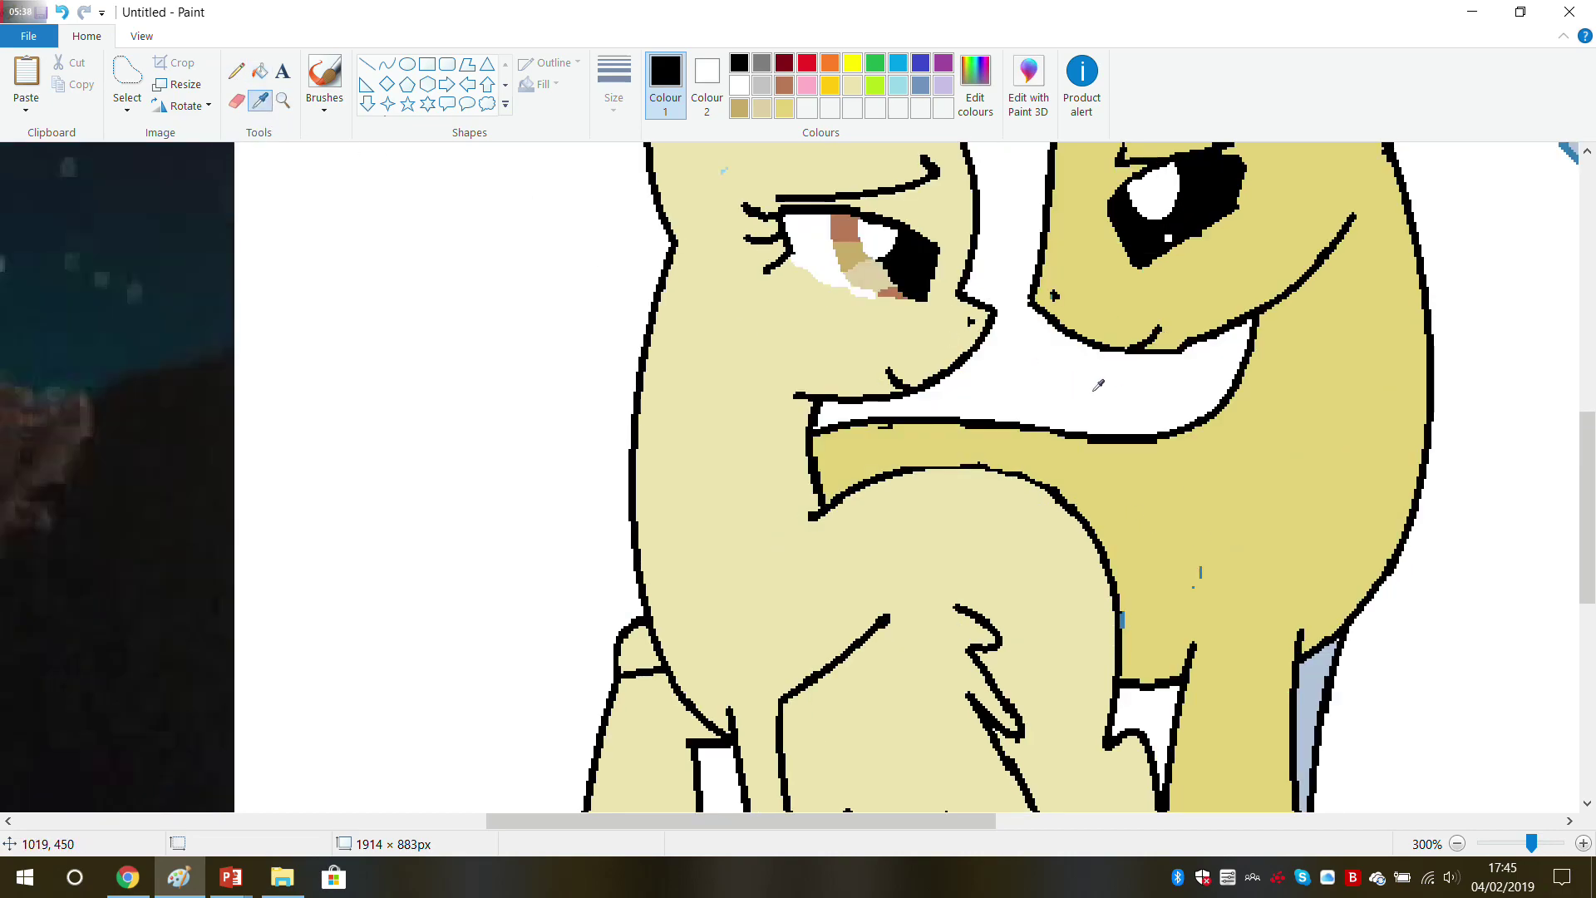
{"action": "left_click", "coordinate": [1252, 463]}
{"action": "scroll", "coordinate": [1217, 723], "scroll_direction": "up", "scroll_amount": 3}
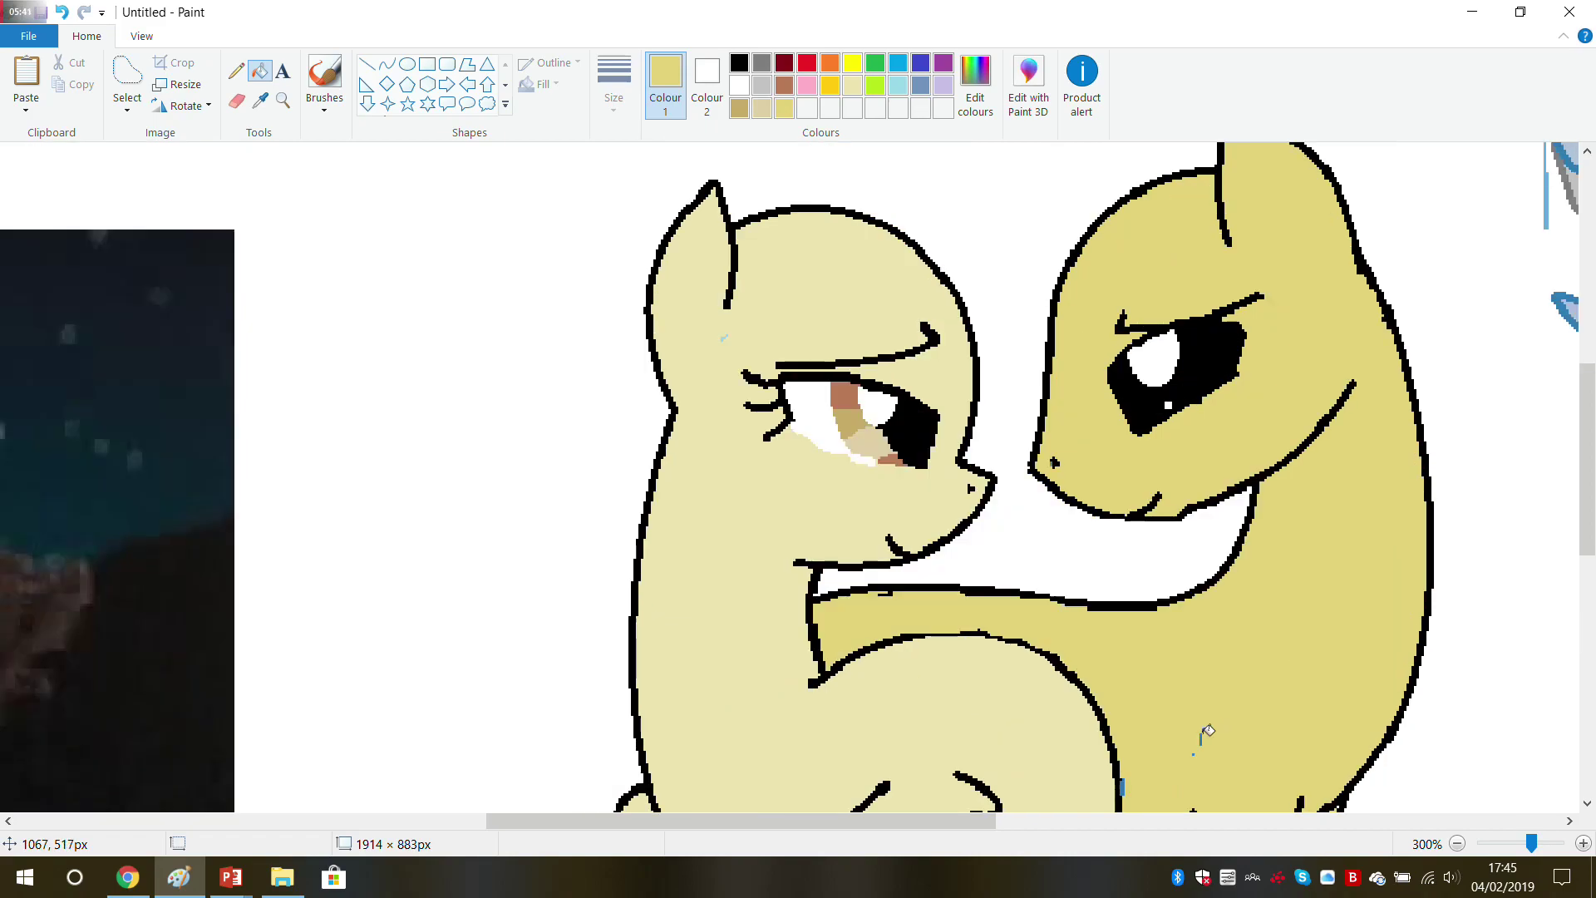
Step: Check the button eyes in the film still and fill the white highlights in the darker yellow pony's eye with black
{"action": "left_click_drag", "start_coordinate": [637, 826], "coordinate": [405, 819]}
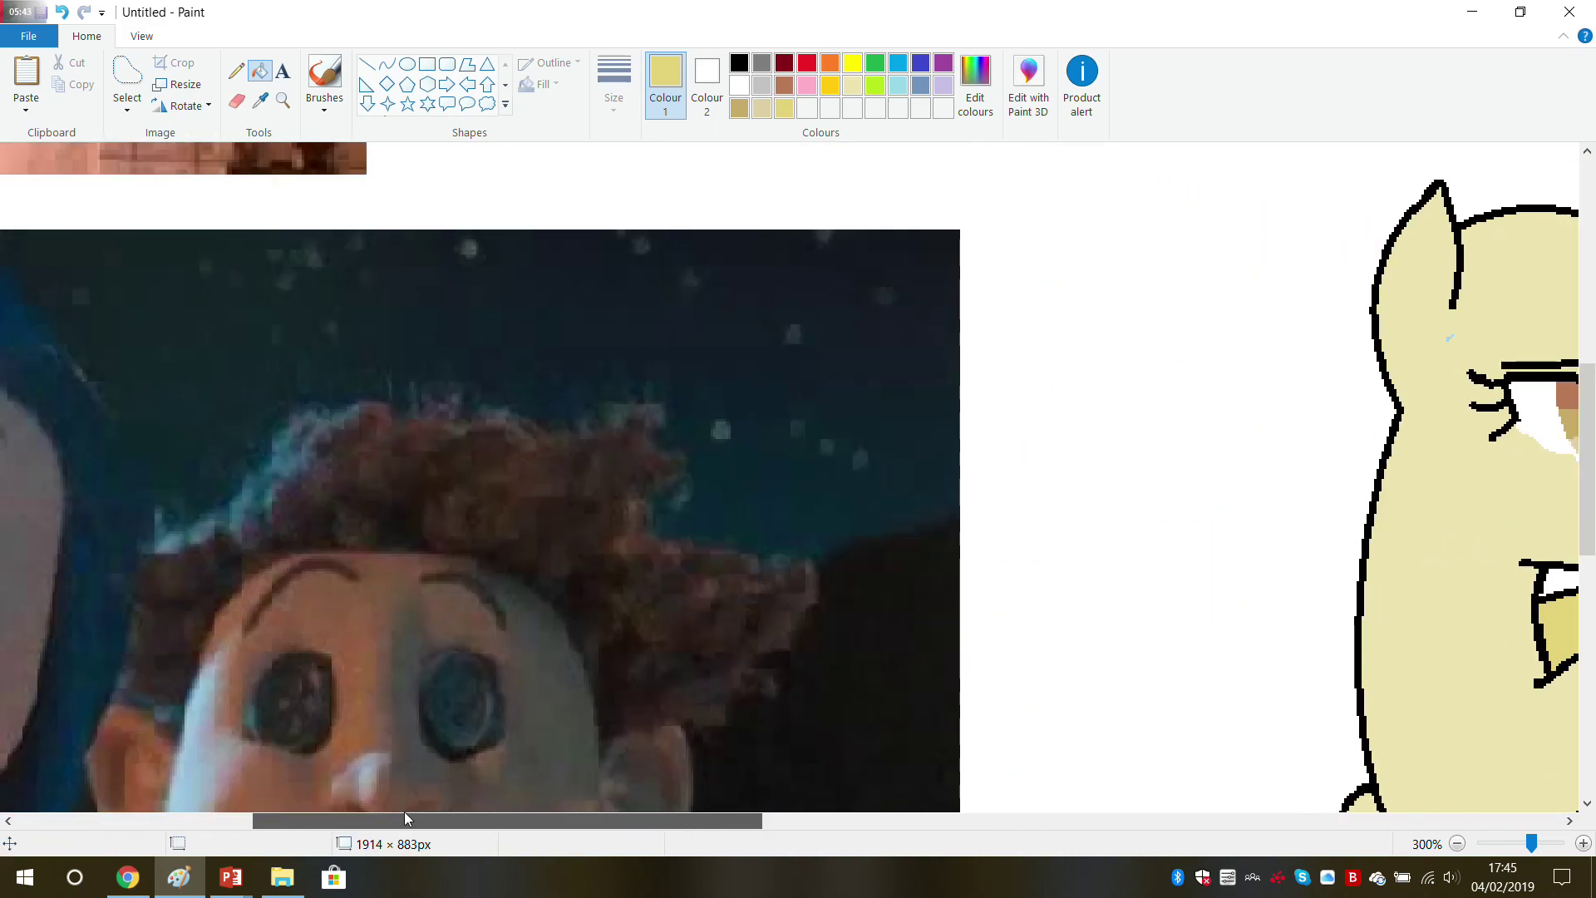
{"action": "left_click", "coordinate": [260, 100]}
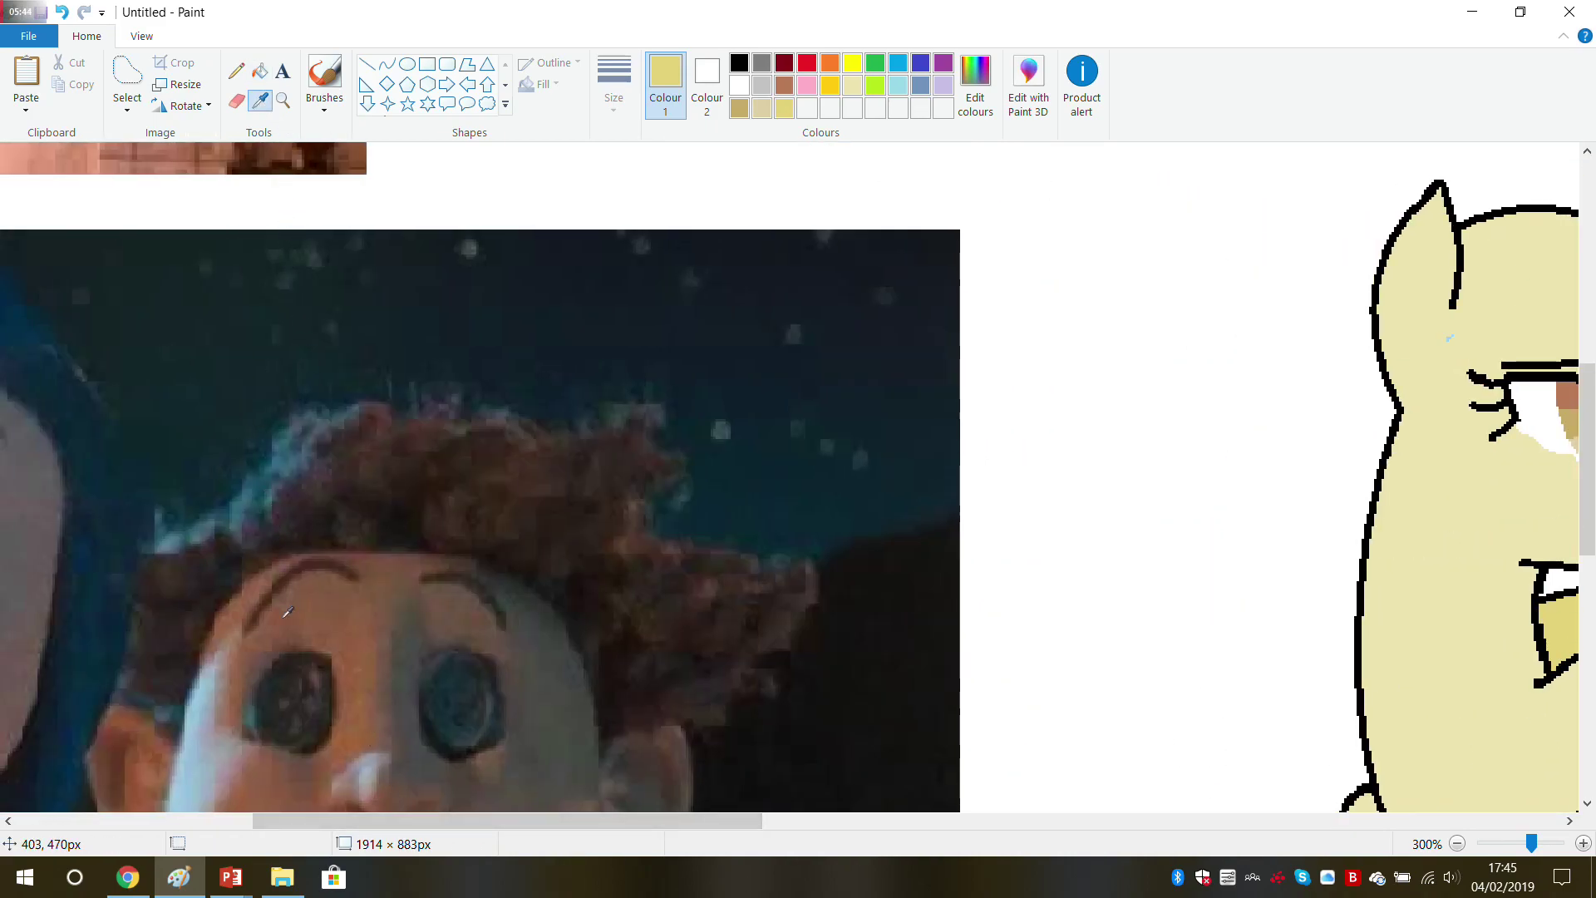
{"action": "left_click_drag", "start_coordinate": [306, 827], "coordinate": [647, 792]}
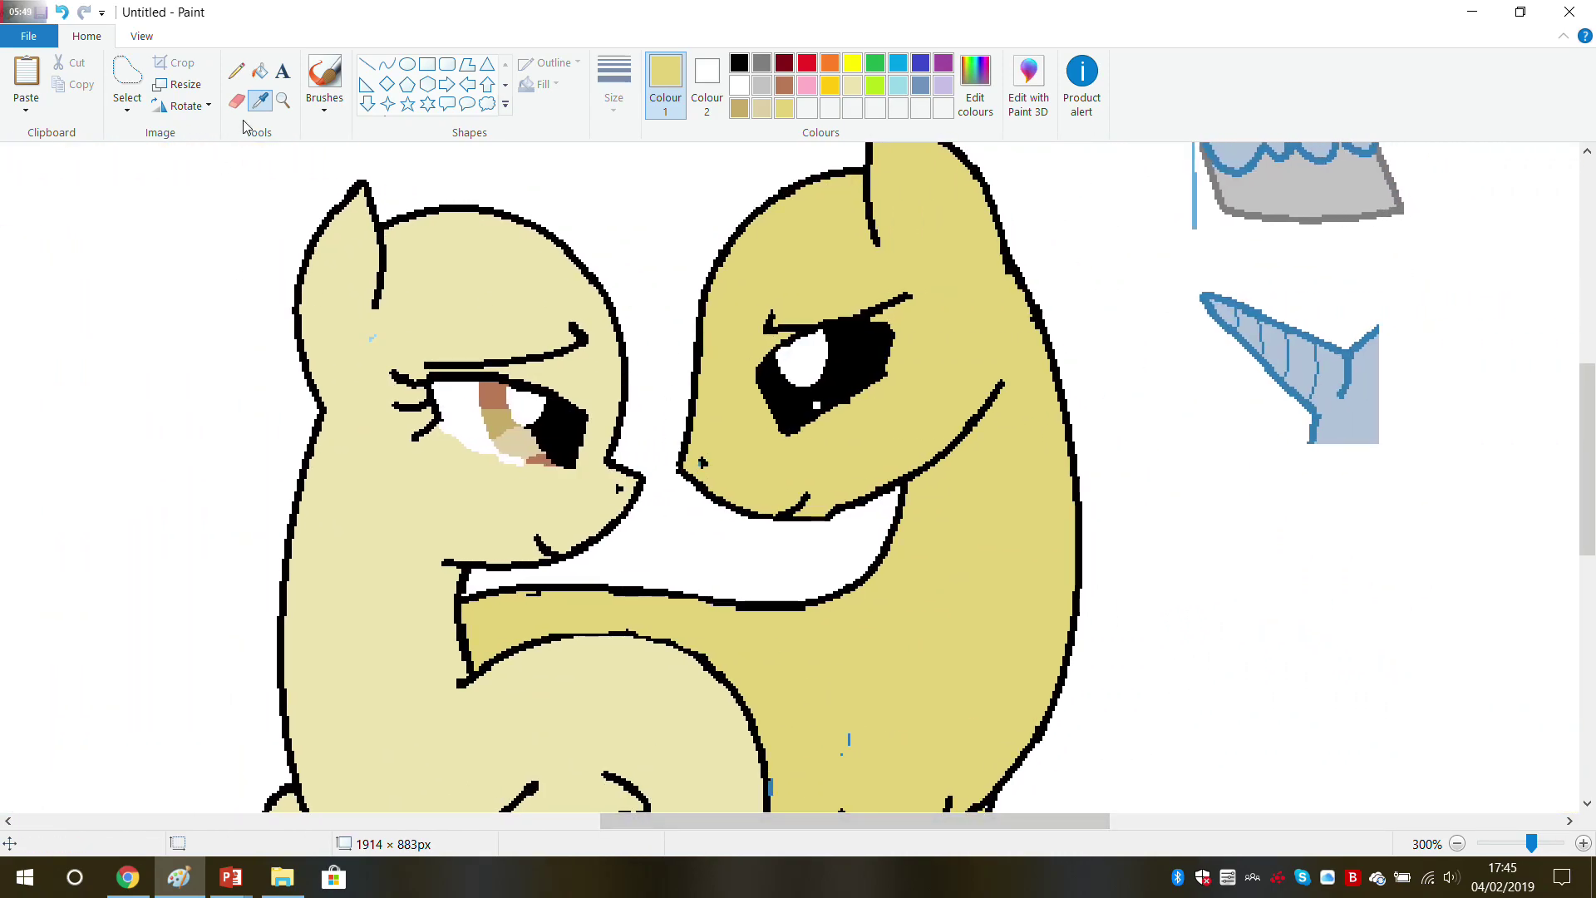
{"action": "left_click", "coordinate": [865, 351]}
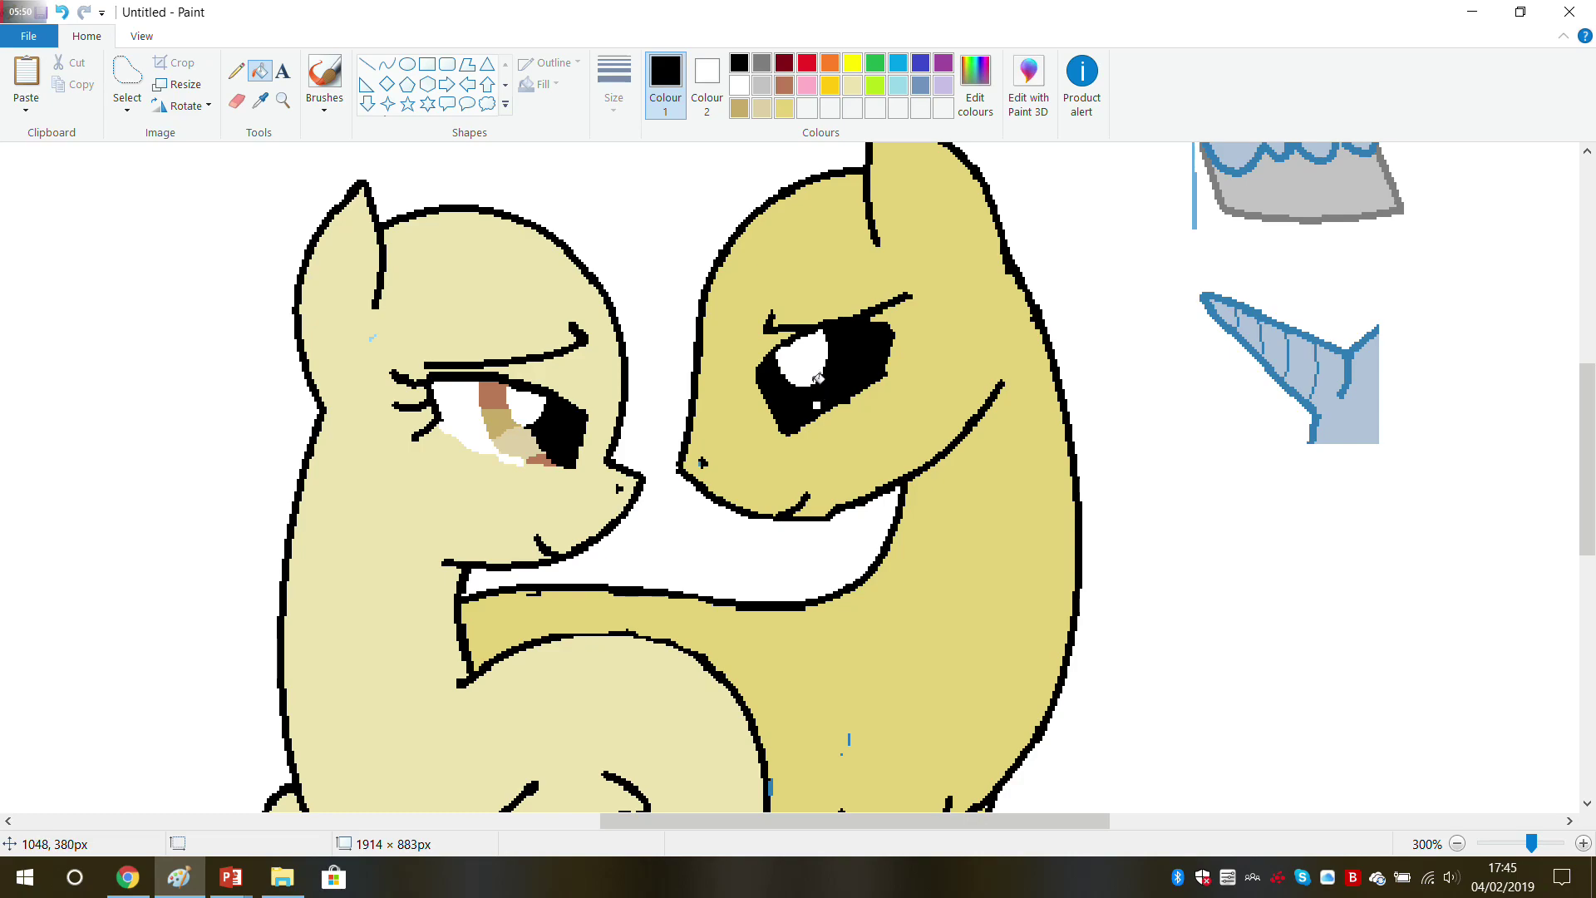
{"action": "left_click", "coordinate": [811, 374]}
{"action": "left_click", "coordinate": [817, 405]}
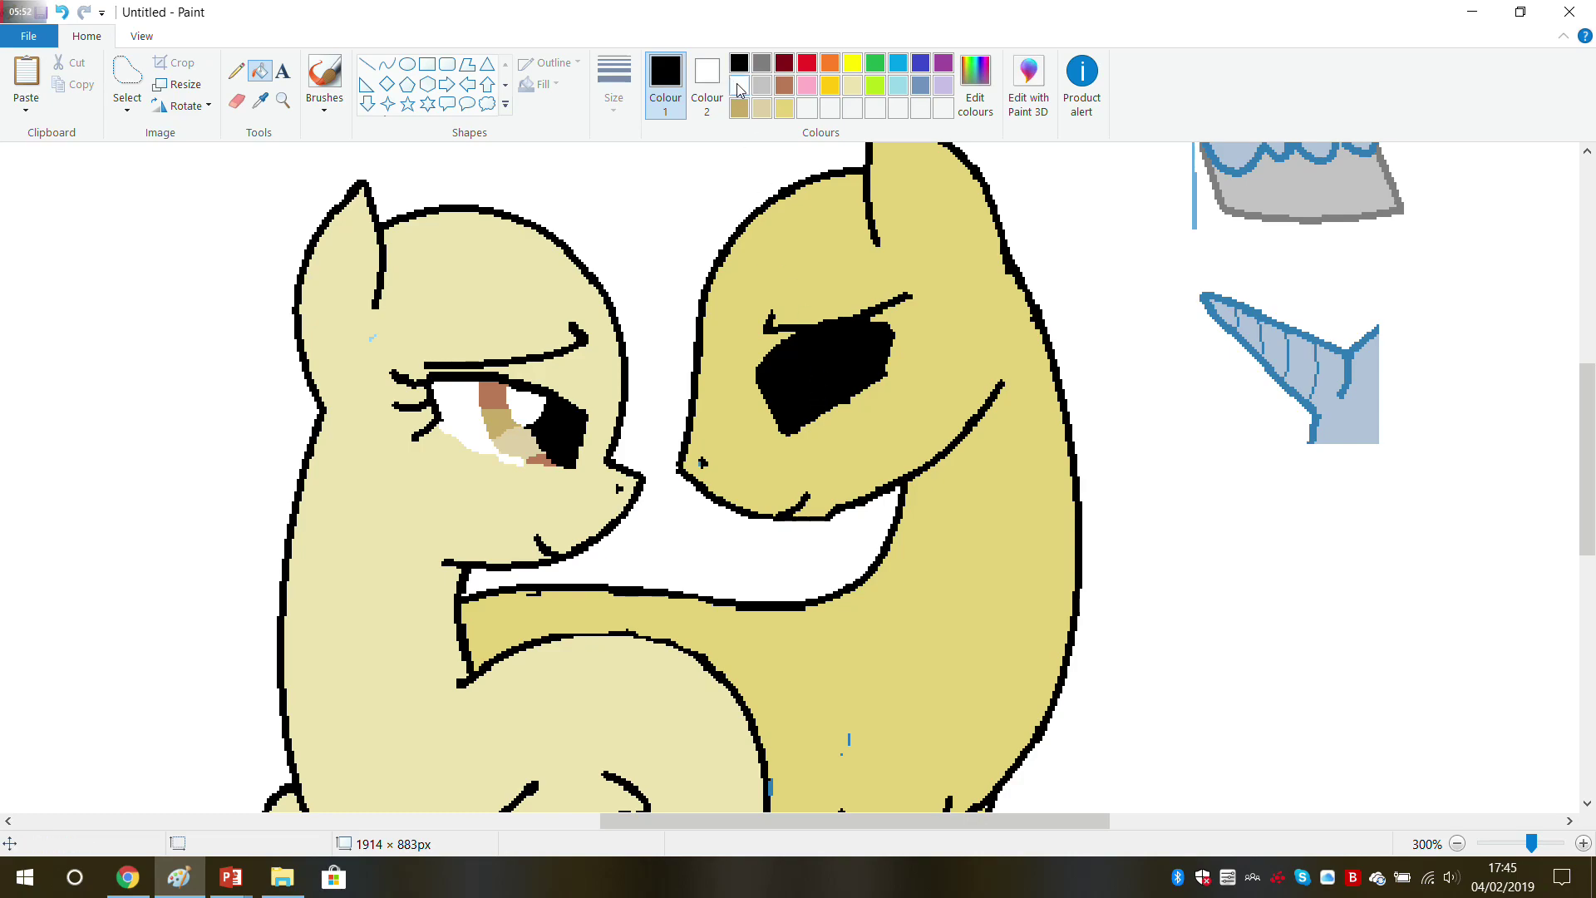
Step: Draw four small solid white circles with the Ellipse shape as button holes in the darker yellow pony's black eye
{"action": "left_click", "coordinate": [738, 86]}
{"action": "left_click", "coordinate": [236, 72]}
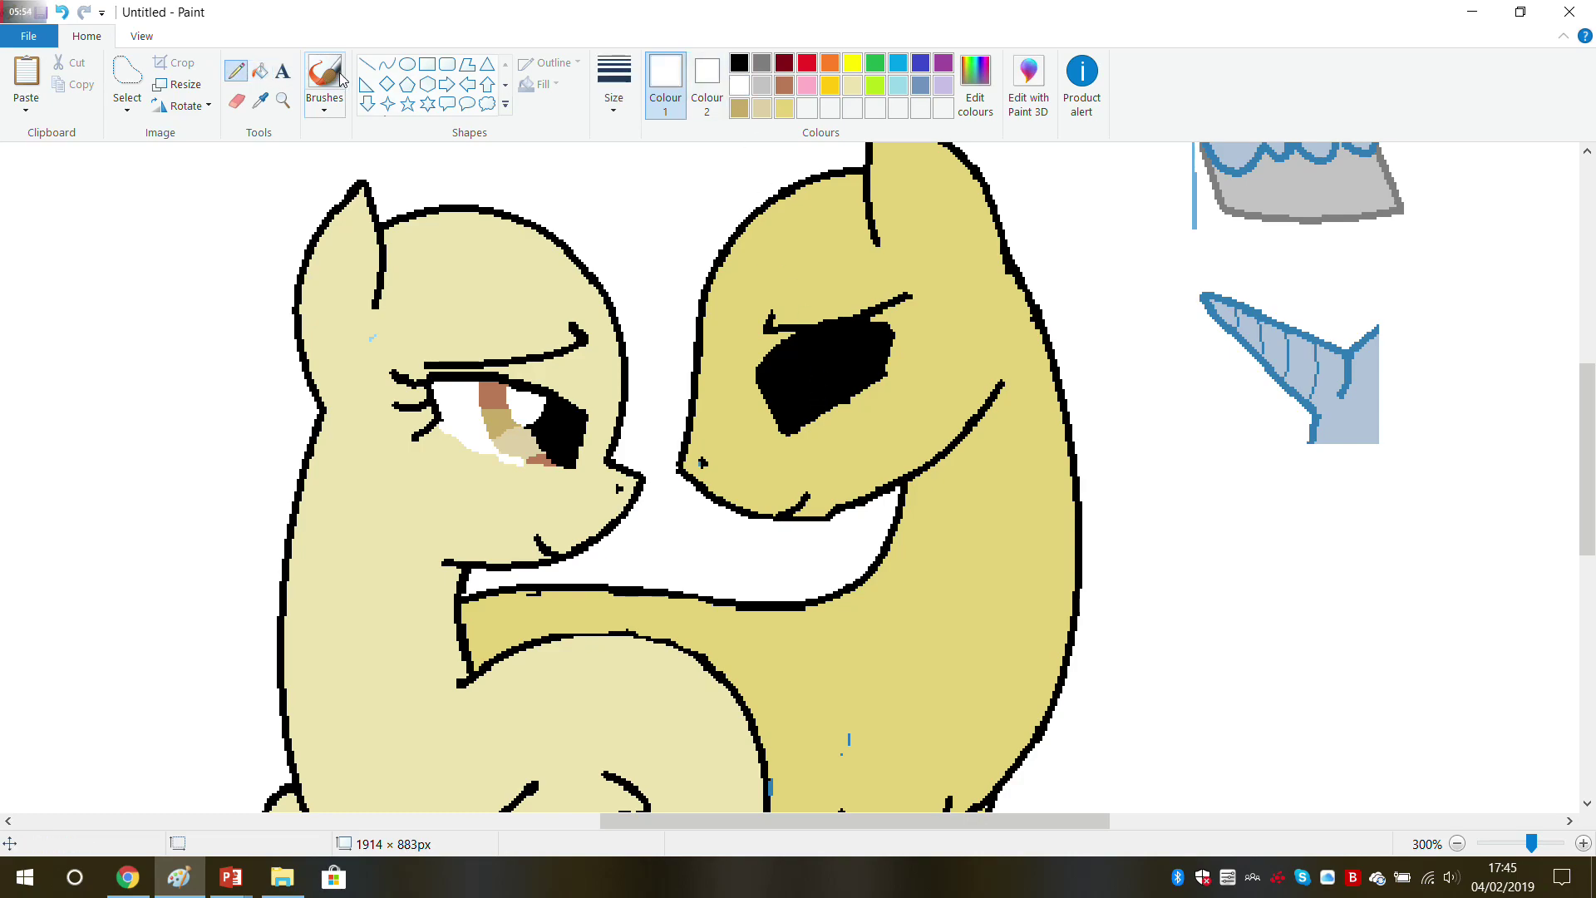
{"action": "left_click", "coordinate": [406, 64]}
{"action": "mouse_move", "coordinate": [772, 365]}
{"action": "left_mouse_down"}
{"action": "mouse_move", "coordinate": [782, 380]}
{"action": "mouse_move", "coordinate": [827, 355]}
{"action": "left_mouse_up"}
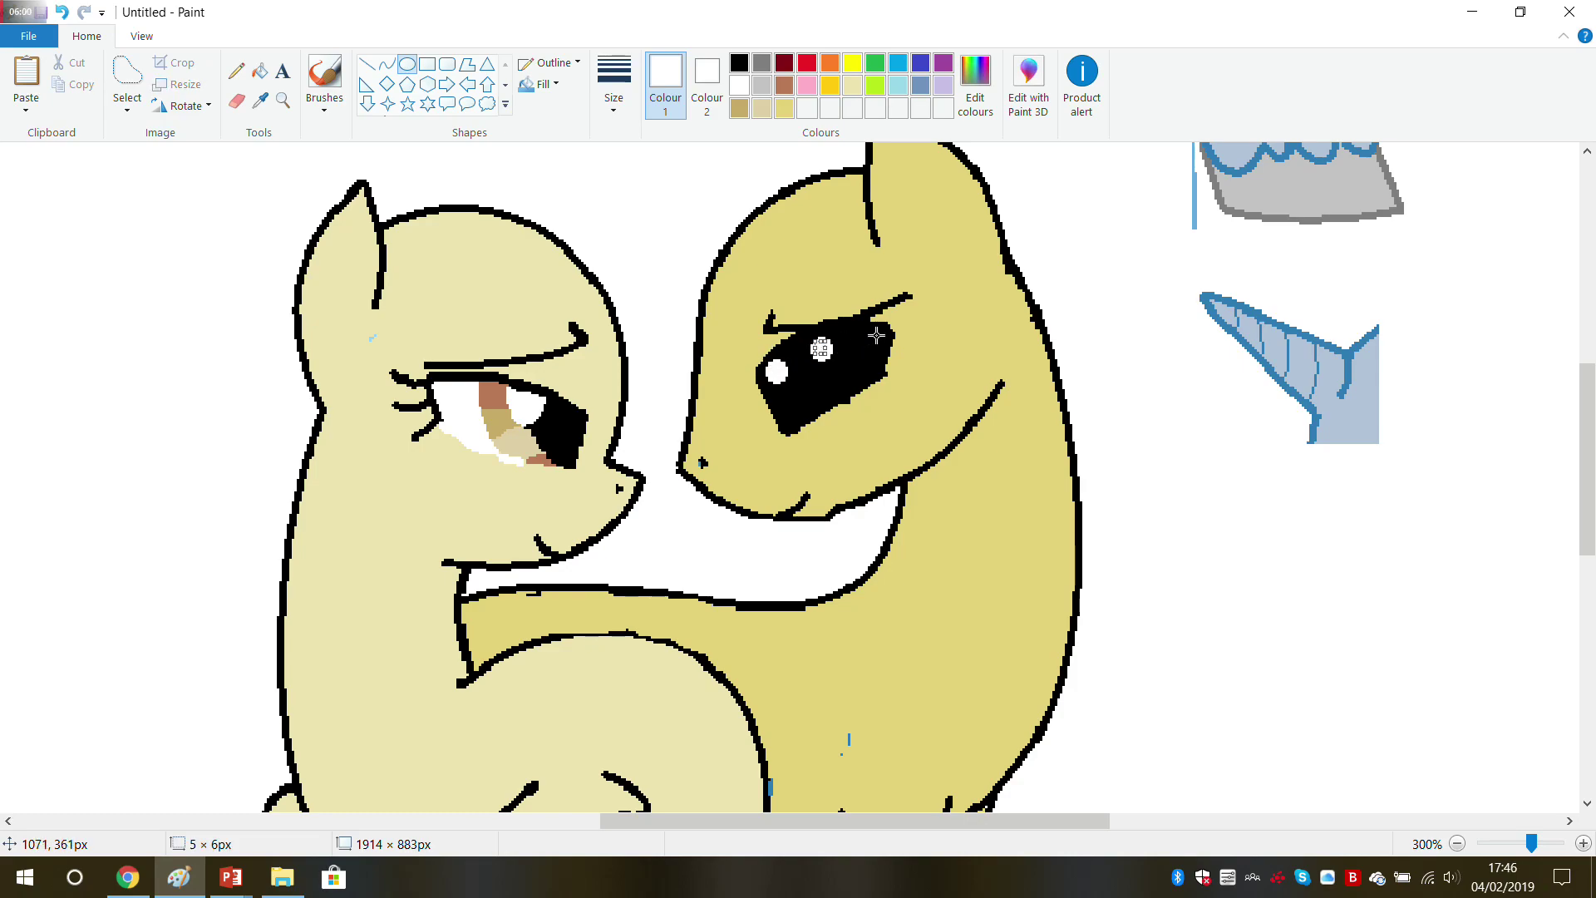
{"action": "left_click_drag", "start_coordinate": [829, 379], "coordinate": [834, 382]}
{"action": "left_click", "coordinate": [62, 11]}
{"action": "left_click", "coordinate": [62, 12]}
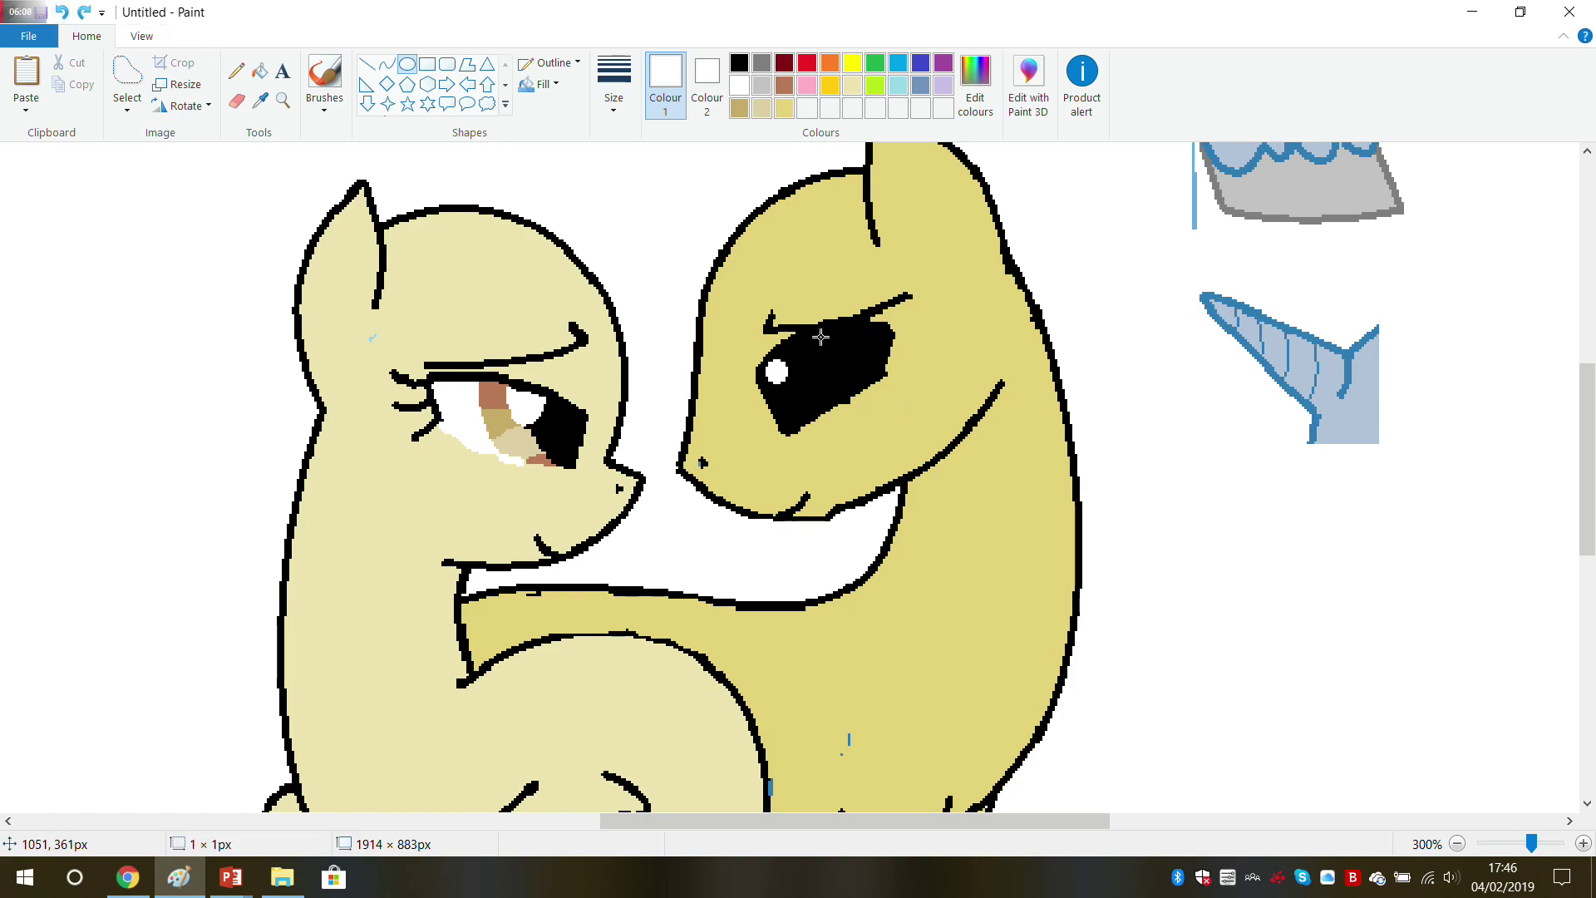
{"action": "left_click_drag", "start_coordinate": [820, 335], "coordinate": [836, 353]}
{"action": "left_click_drag", "start_coordinate": [777, 398], "coordinate": [841, 390]}
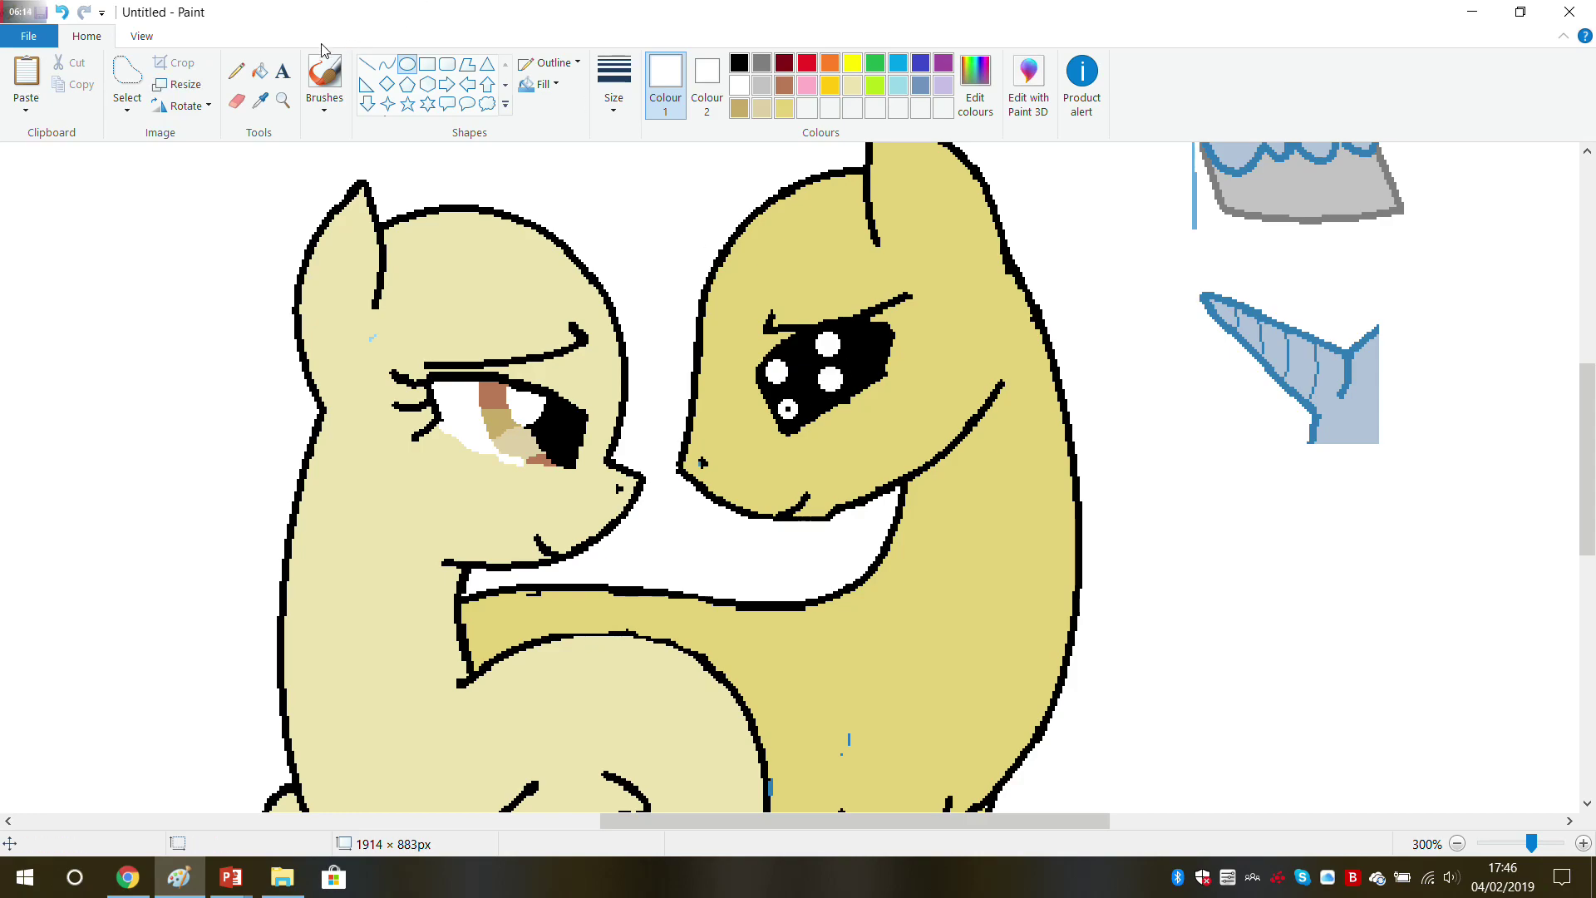
{"action": "left_click", "coordinate": [259, 71]}
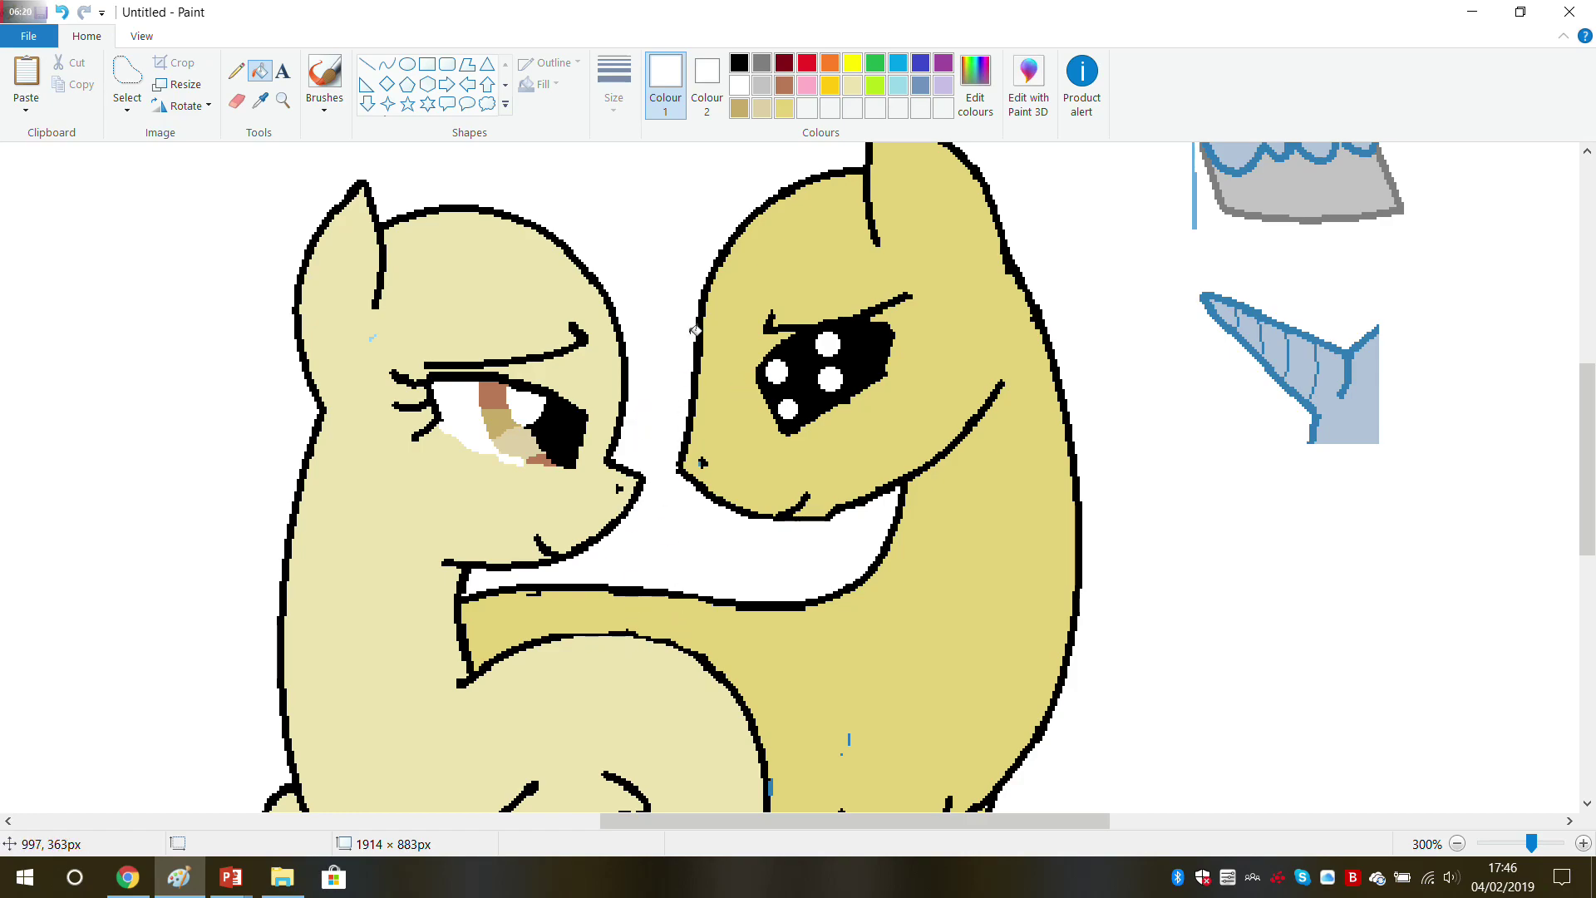
Step: Try to erase the outer corner of the darker yellow pony's eye and refill it with the coat colour, and undo it
{"action": "left_click", "coordinate": [235, 102]}
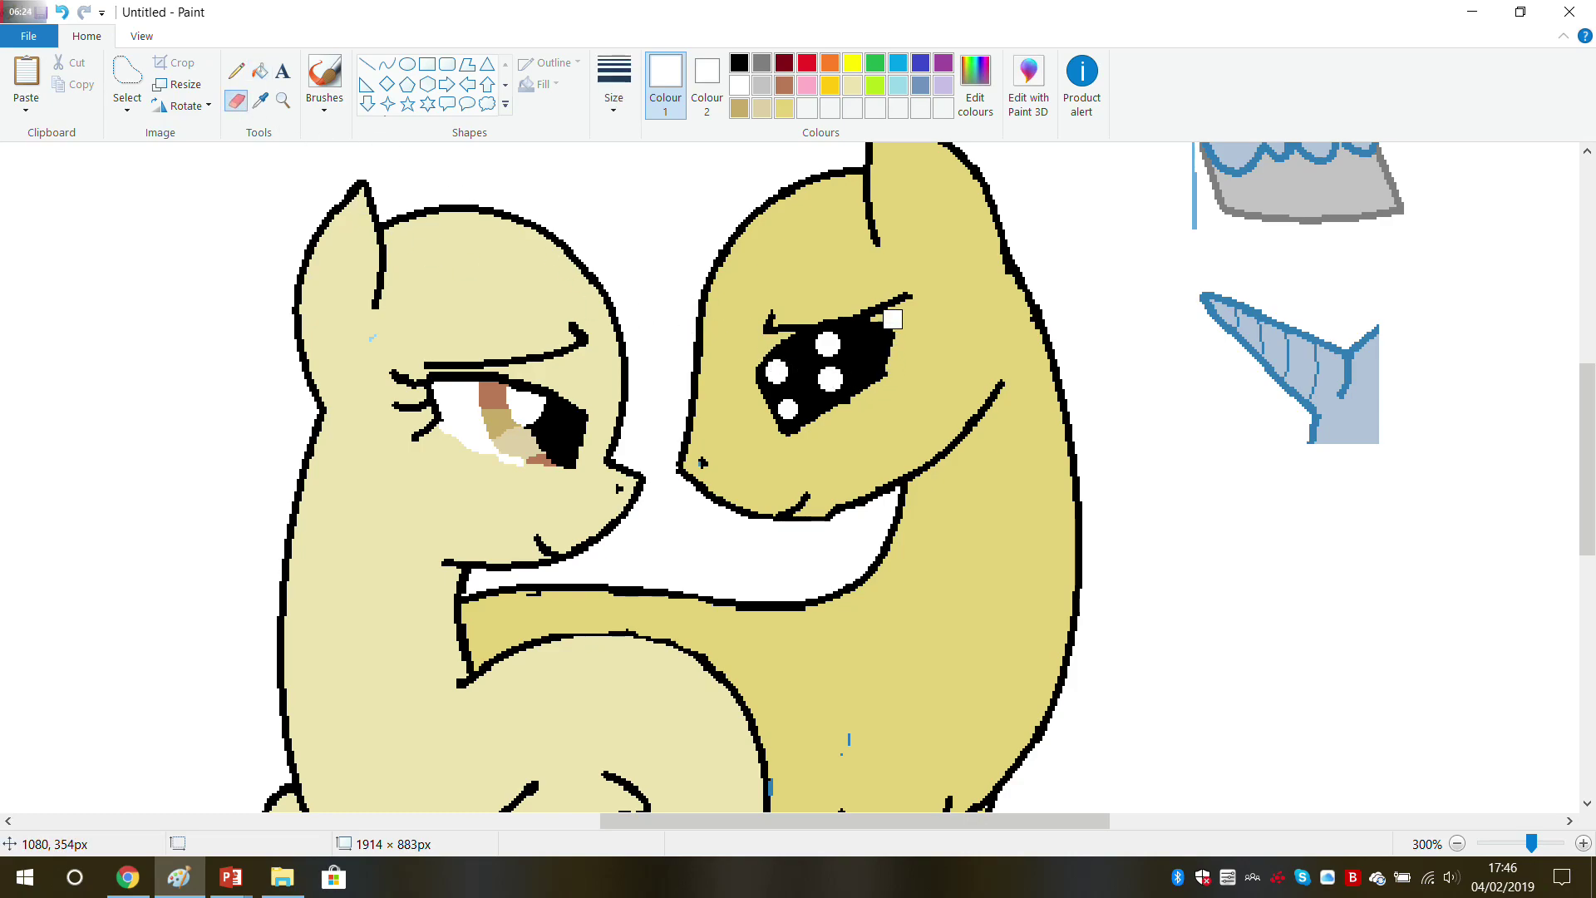
{"action": "mouse_move", "coordinate": [891, 374]}
{"action": "left_mouse_down"}
{"action": "mouse_move", "coordinate": [873, 379]}
{"action": "mouse_move", "coordinate": [873, 330]}
{"action": "mouse_move", "coordinate": [897, 381]}
{"action": "mouse_move", "coordinate": [888, 329]}
{"action": "left_mouse_up"}
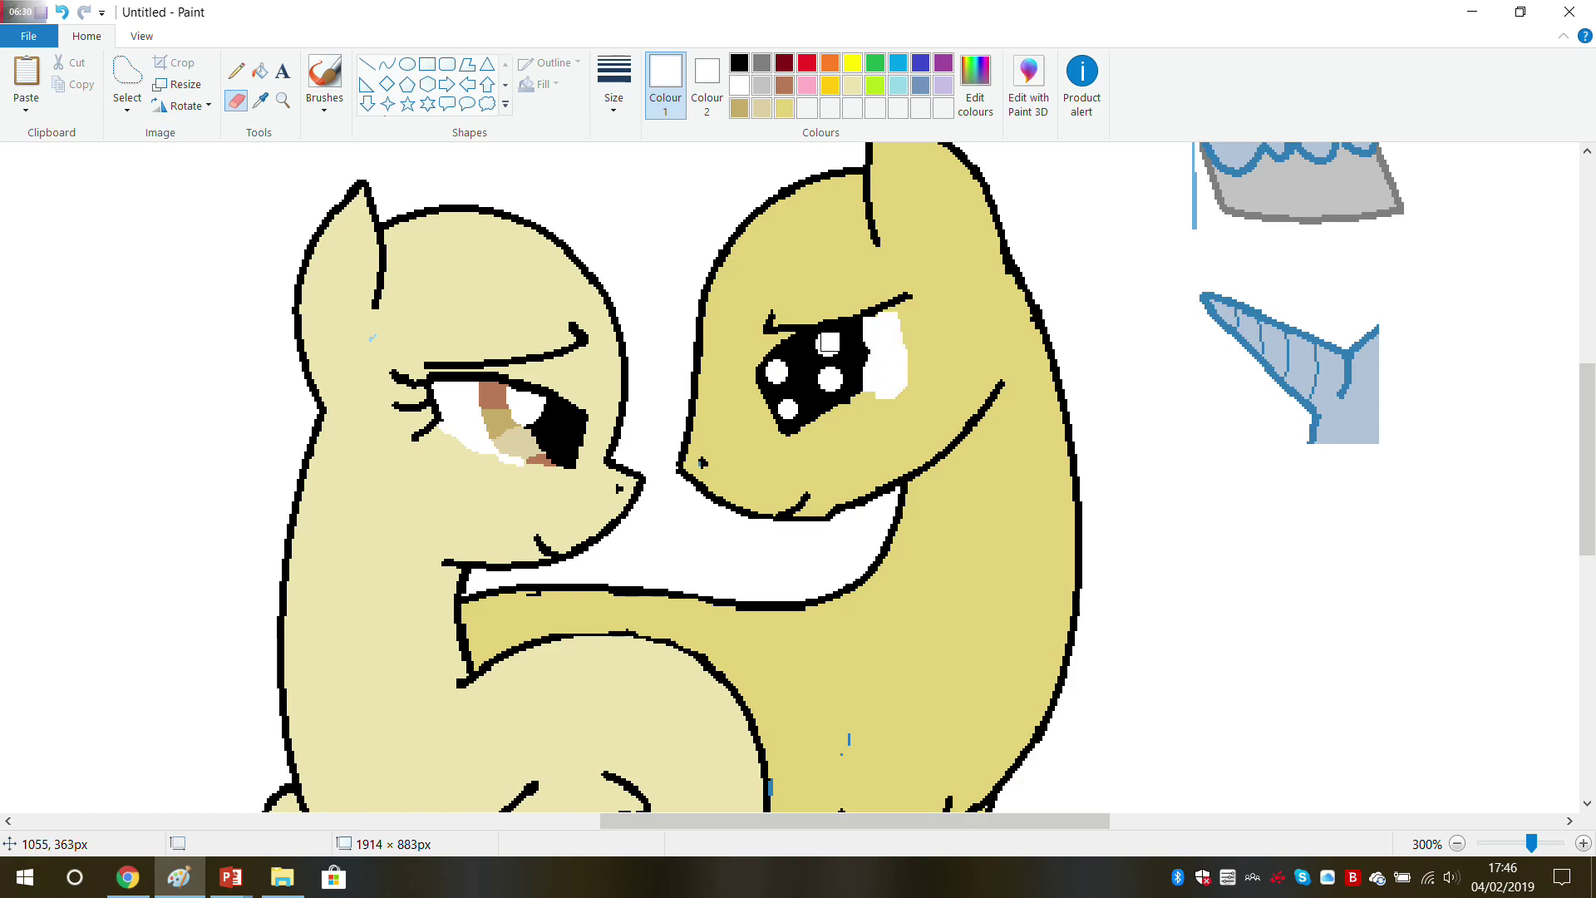
{"action": "left_click", "coordinate": [261, 100]}
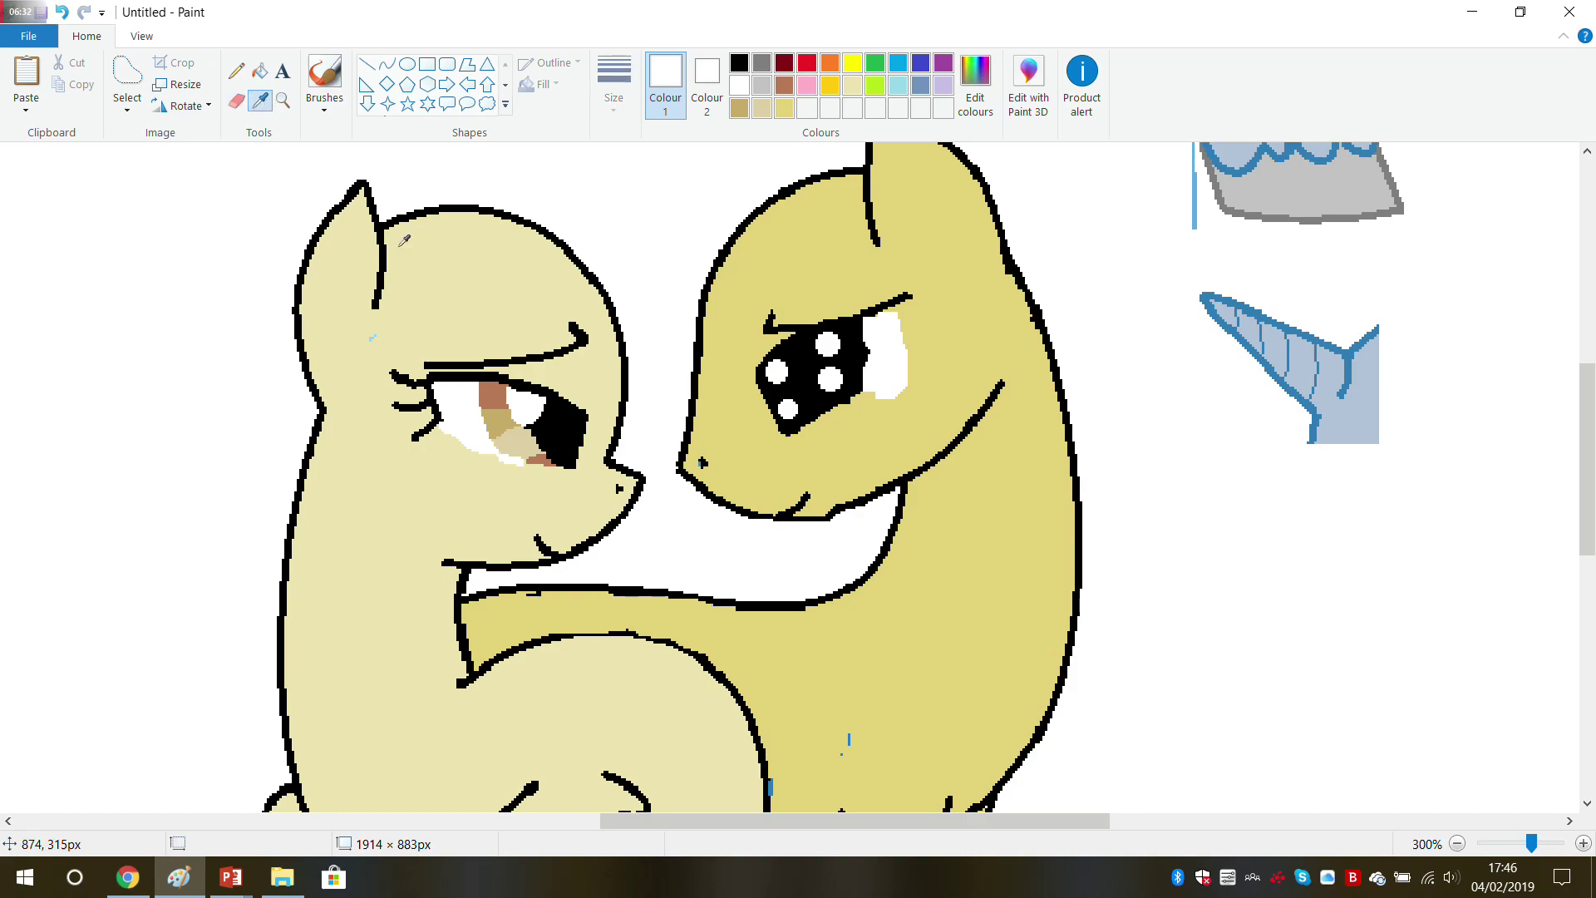
{"action": "left_click", "coordinate": [825, 427]}
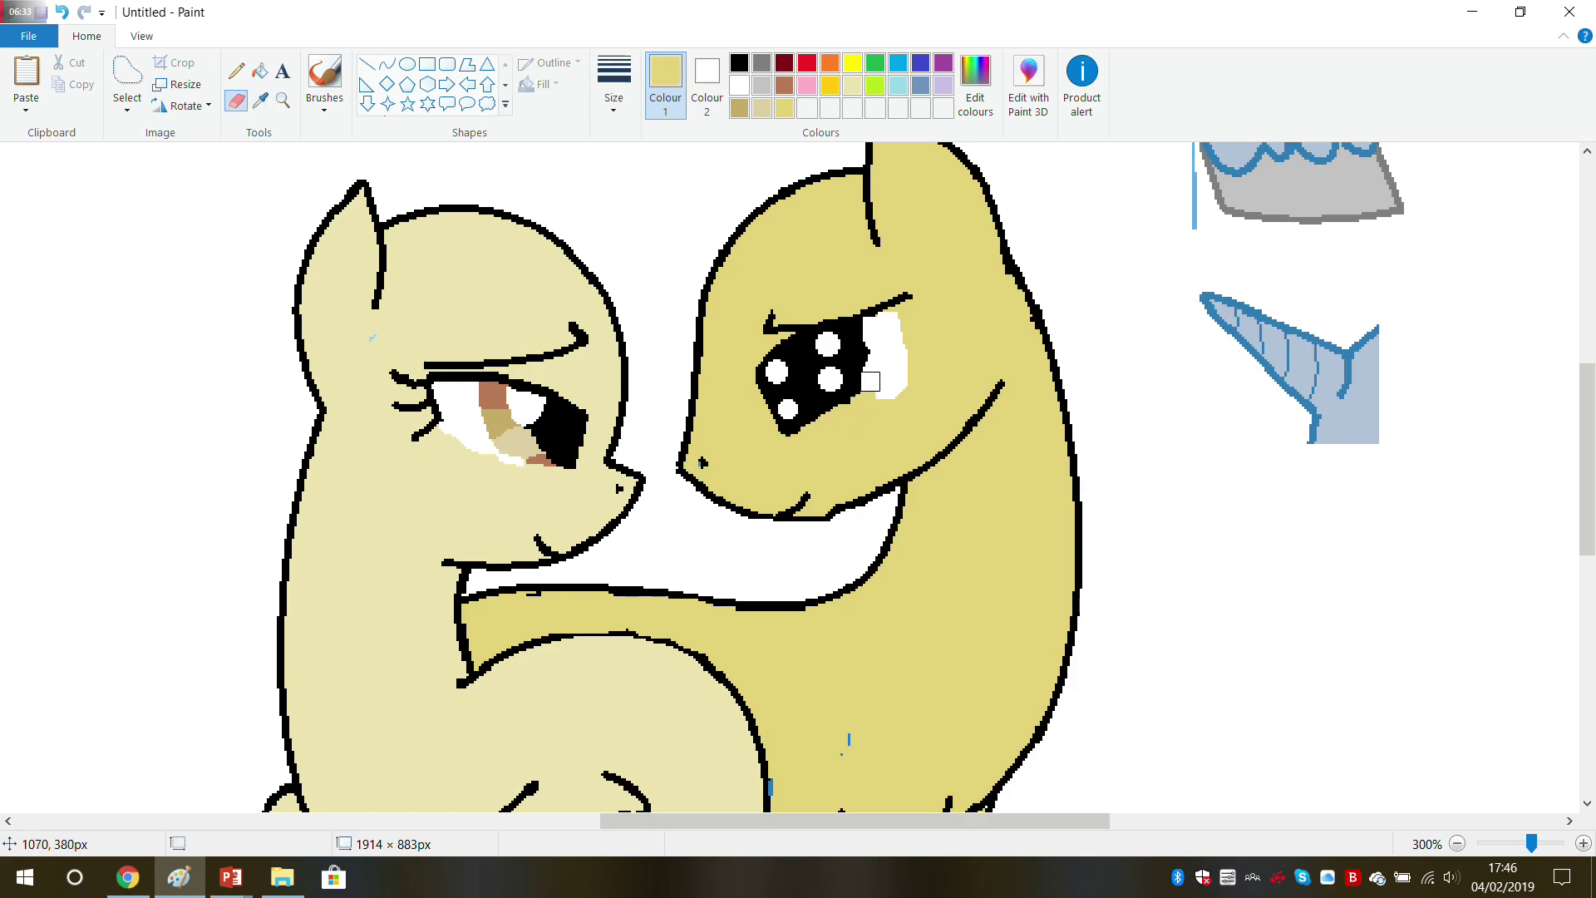
{"action": "left_click", "coordinate": [261, 73]}
{"action": "left_click", "coordinate": [887, 357]}
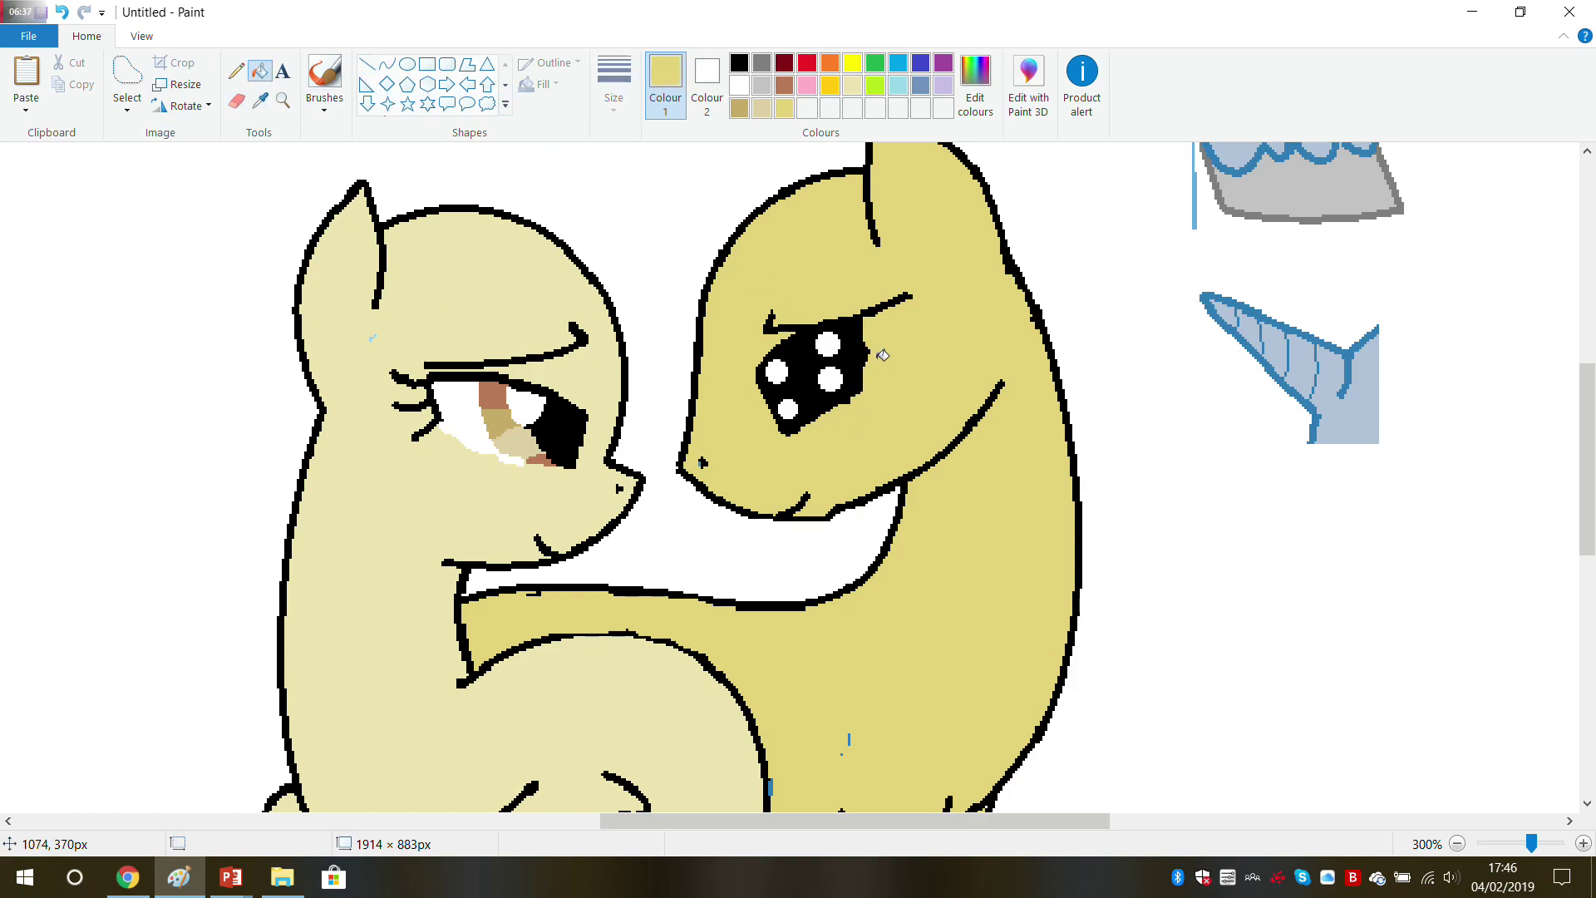
{"action": "left_click", "coordinate": [61, 13]}
{"action": "left_click", "coordinate": [60, 13]}
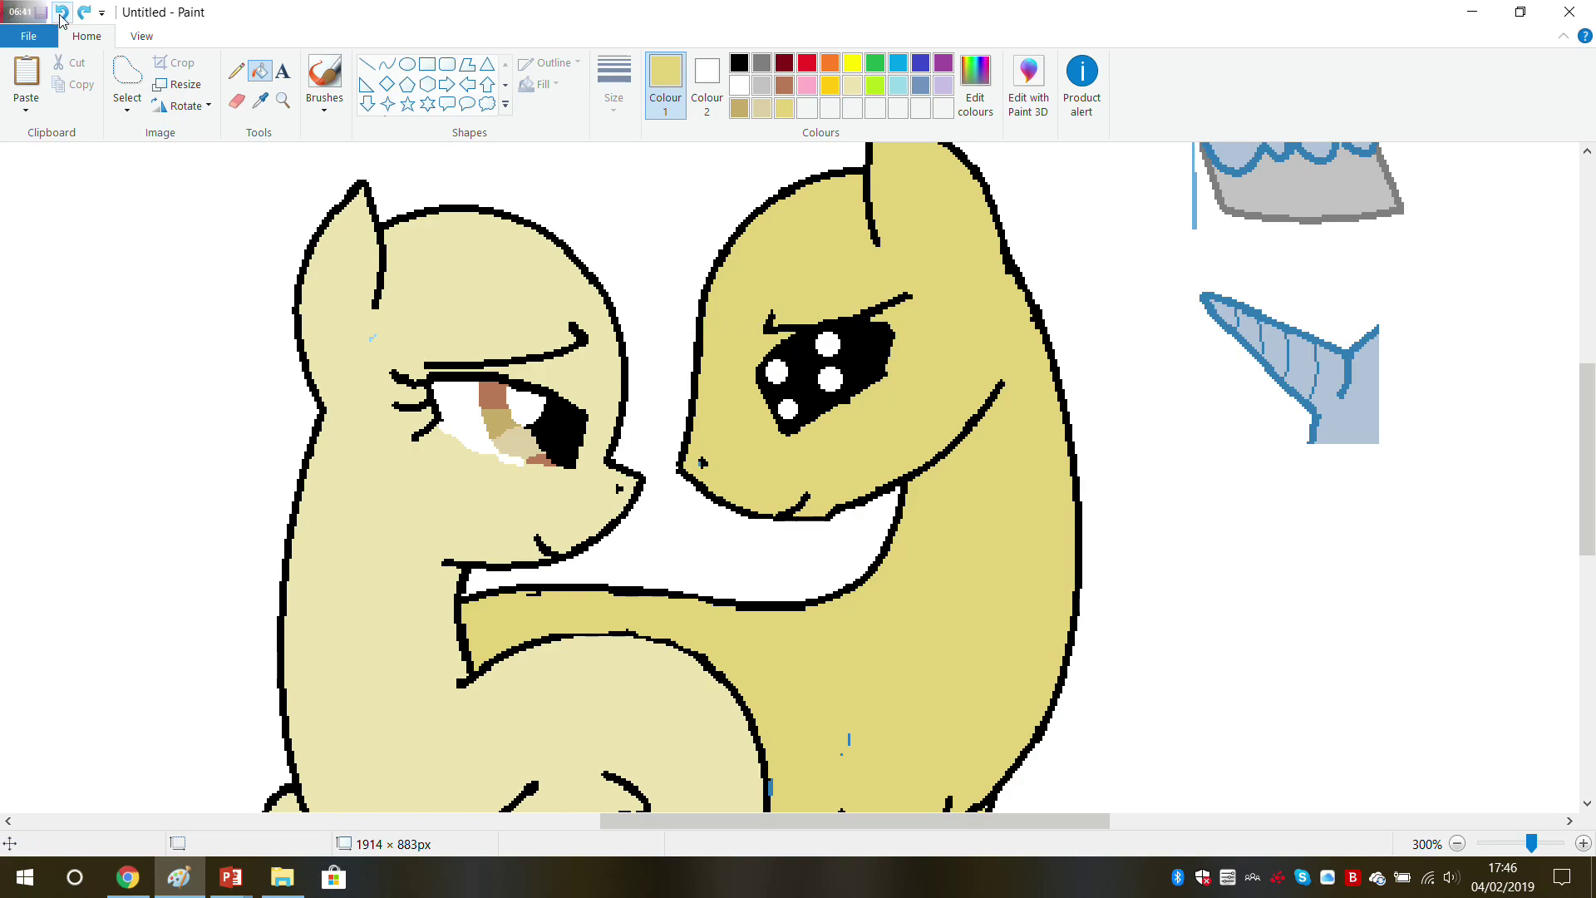
Step: Undo all but one of the eye's white button holes and paint three closer-set white ones with the brush
{"action": "left_click_drag", "start_coordinate": [626, 831], "coordinate": [457, 834]}
{"action": "left_click", "coordinate": [63, 13]}
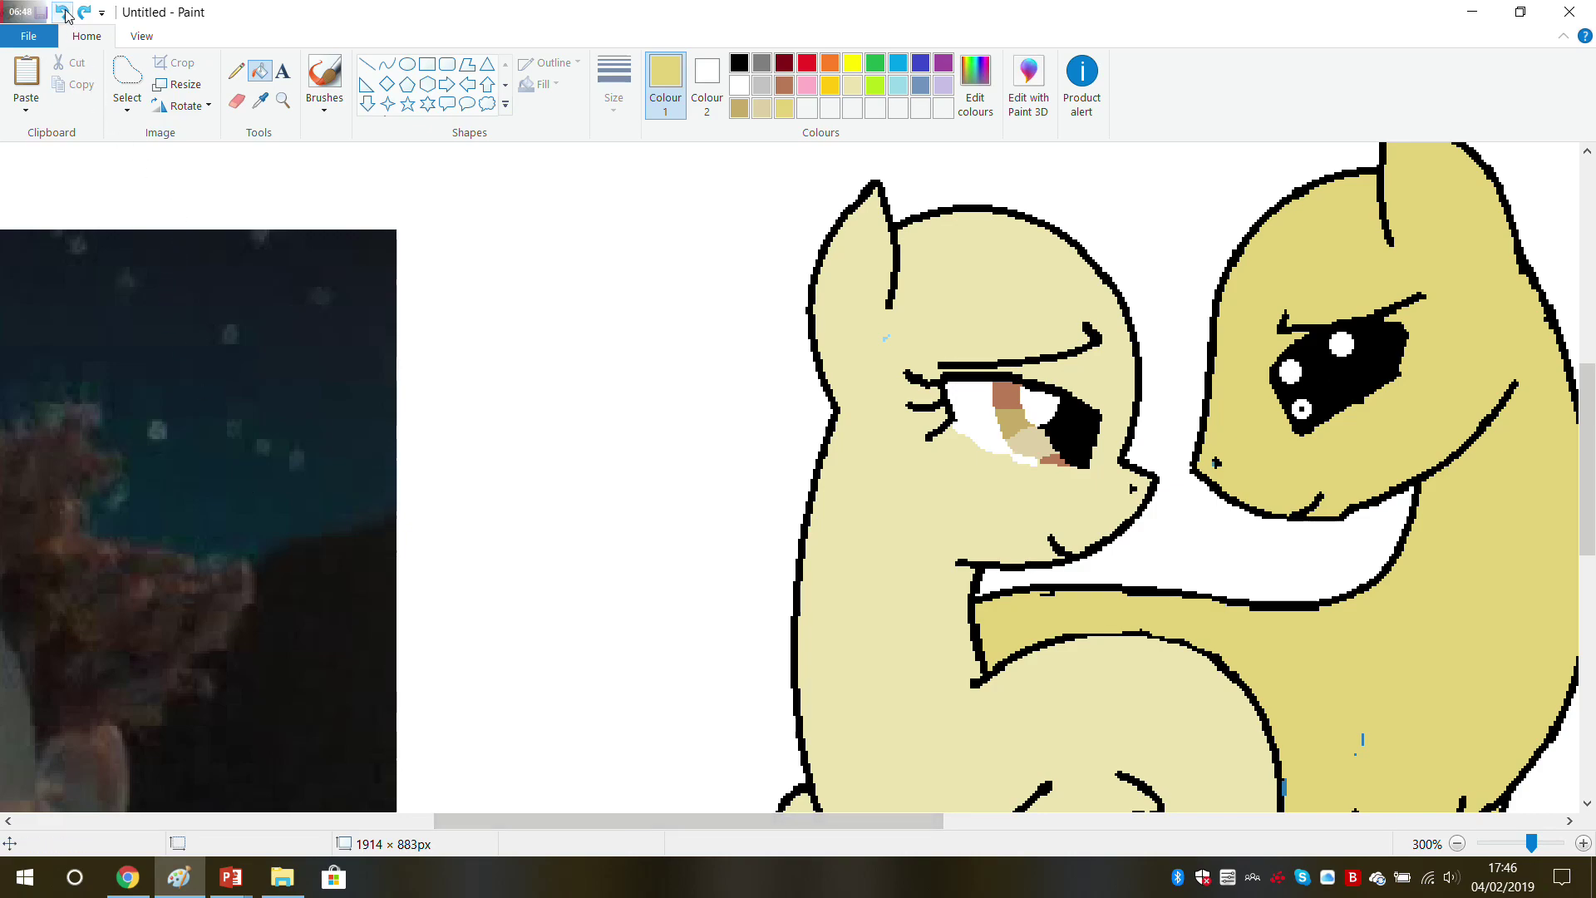
{"action": "left_click", "coordinate": [63, 12]}
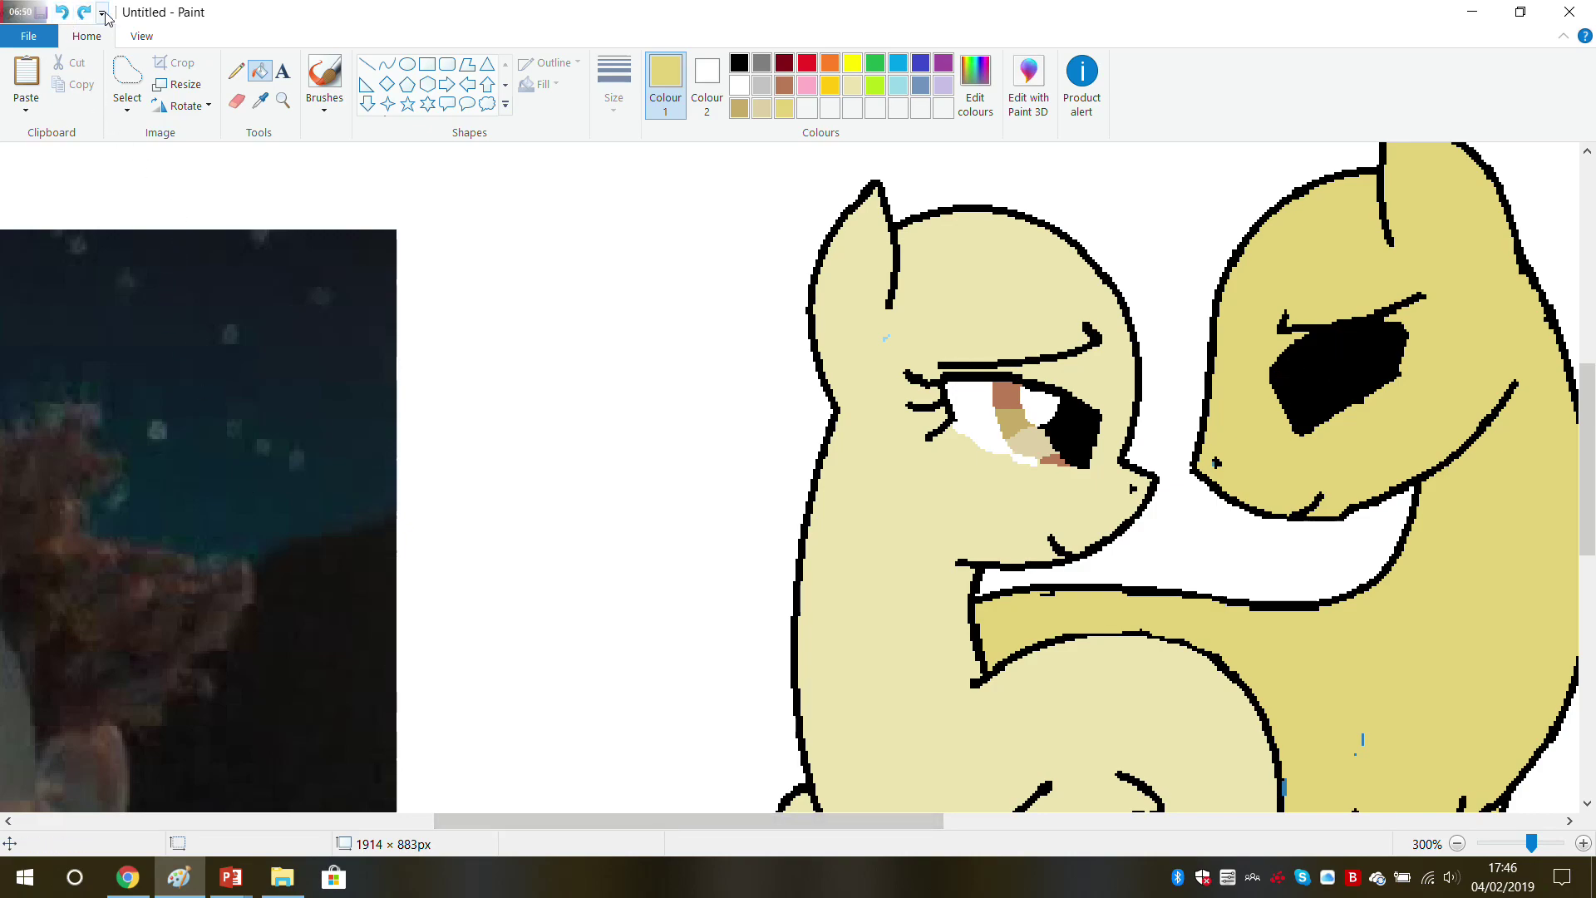
{"action": "left_click", "coordinate": [84, 12]}
{"action": "left_click", "coordinate": [739, 84]}
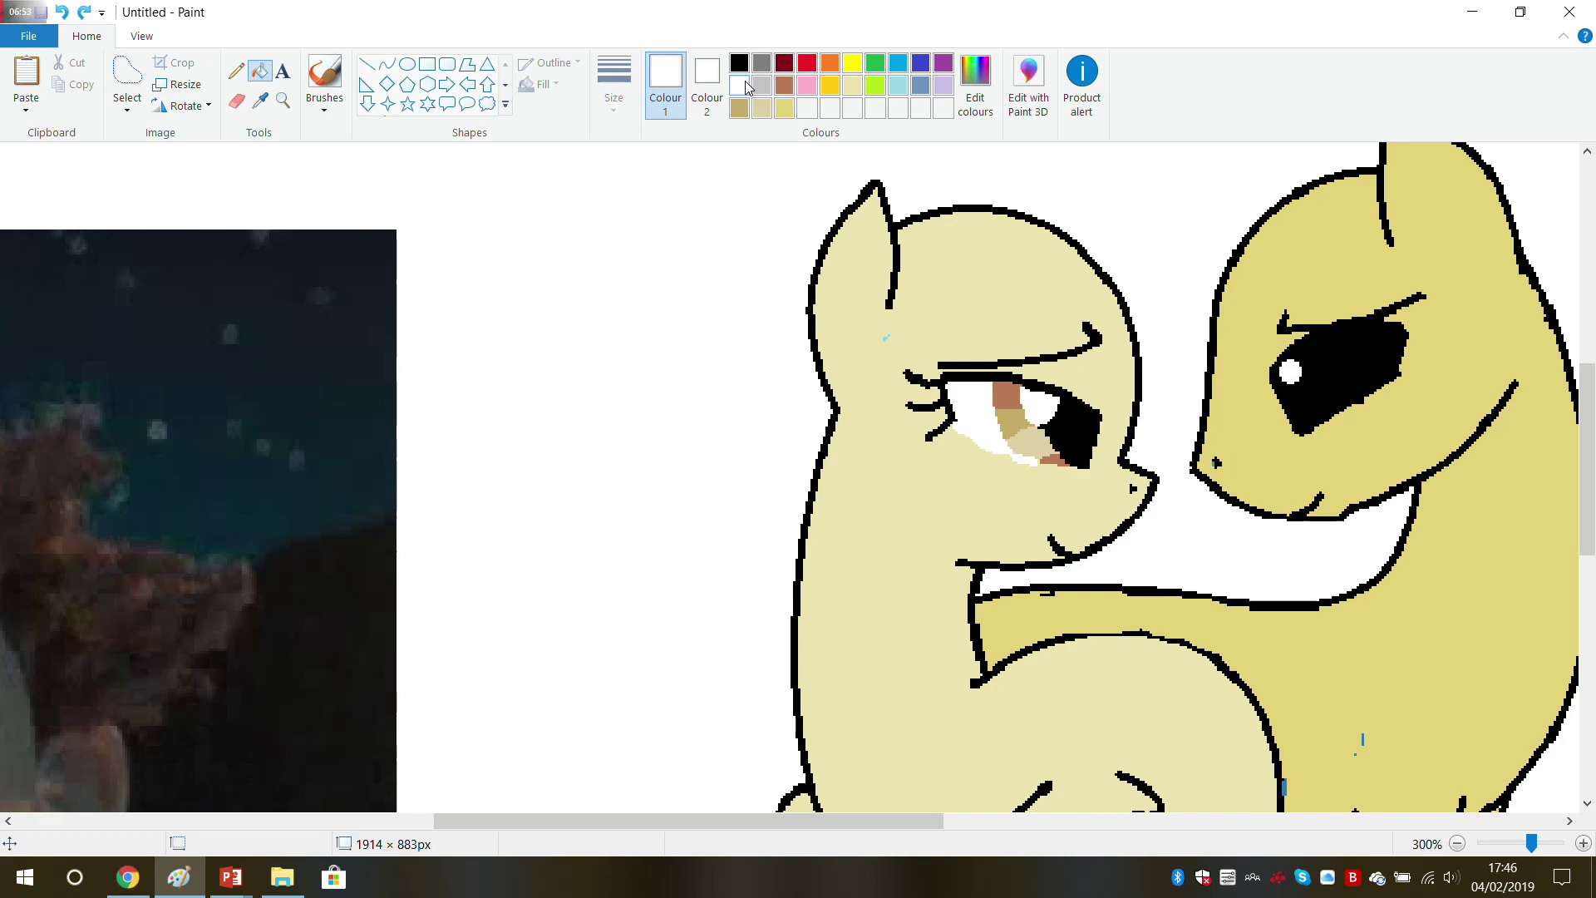
{"action": "left_click", "coordinate": [317, 77]}
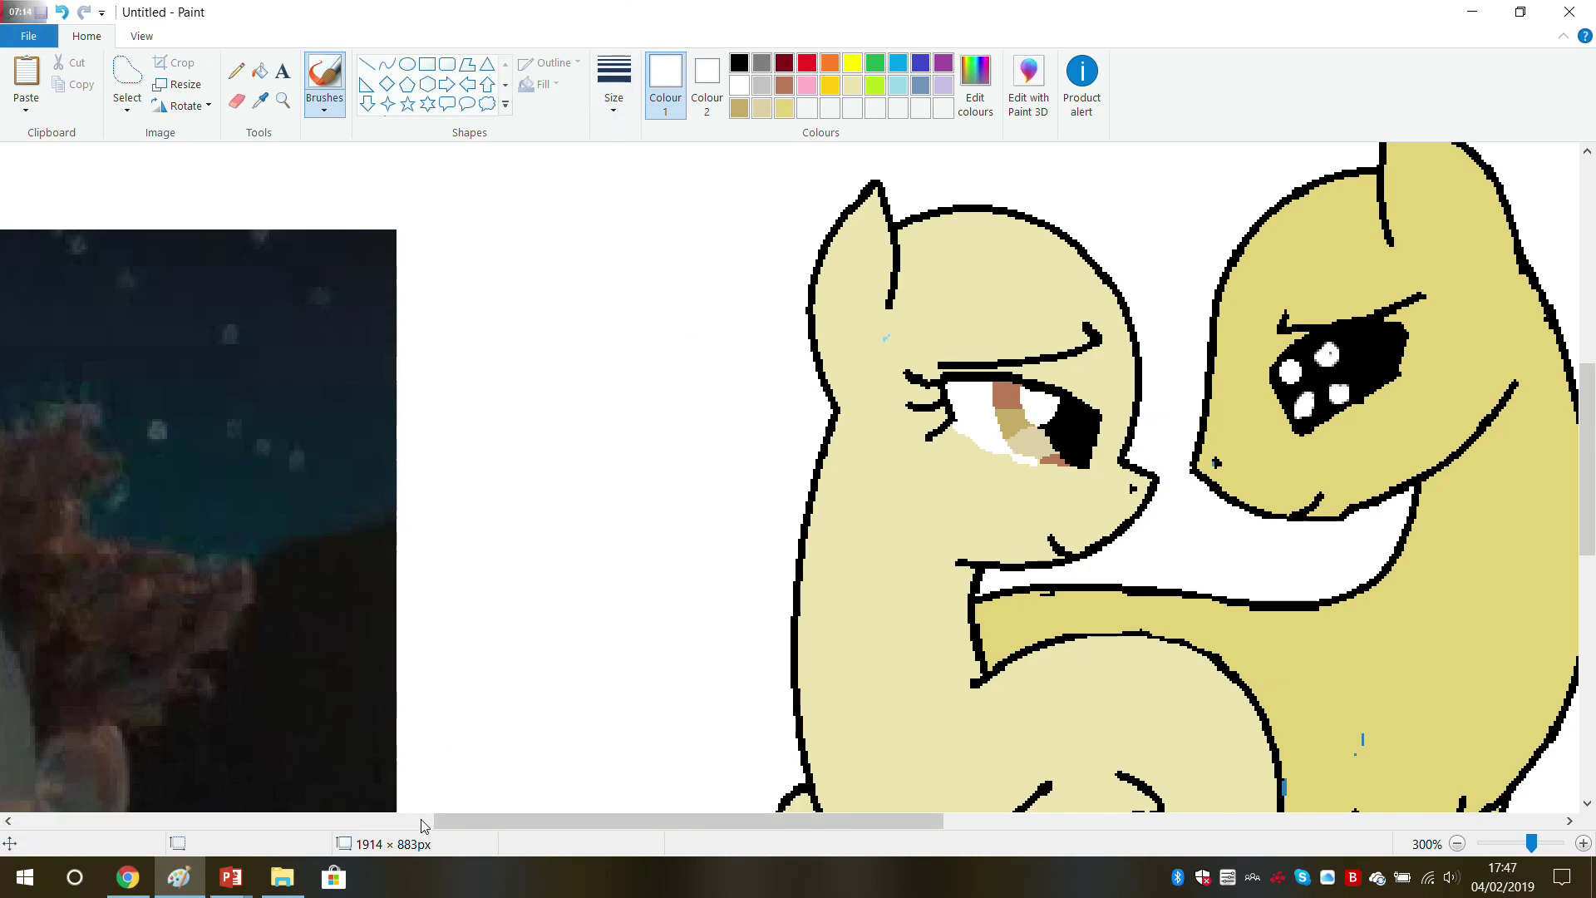
Step: Sample a dark reddish brown from the boy's face in the film still and lighten it to a pale dusty pink custom colour
{"action": "left_click_drag", "start_coordinate": [436, 821], "coordinate": [307, 821]}
{"action": "scroll", "coordinate": [320, 674], "scroll_direction": "down", "scroll_amount": 3}
{"action": "scroll", "coordinate": [320, 674], "scroll_direction": "up", "scroll_amount": 3}
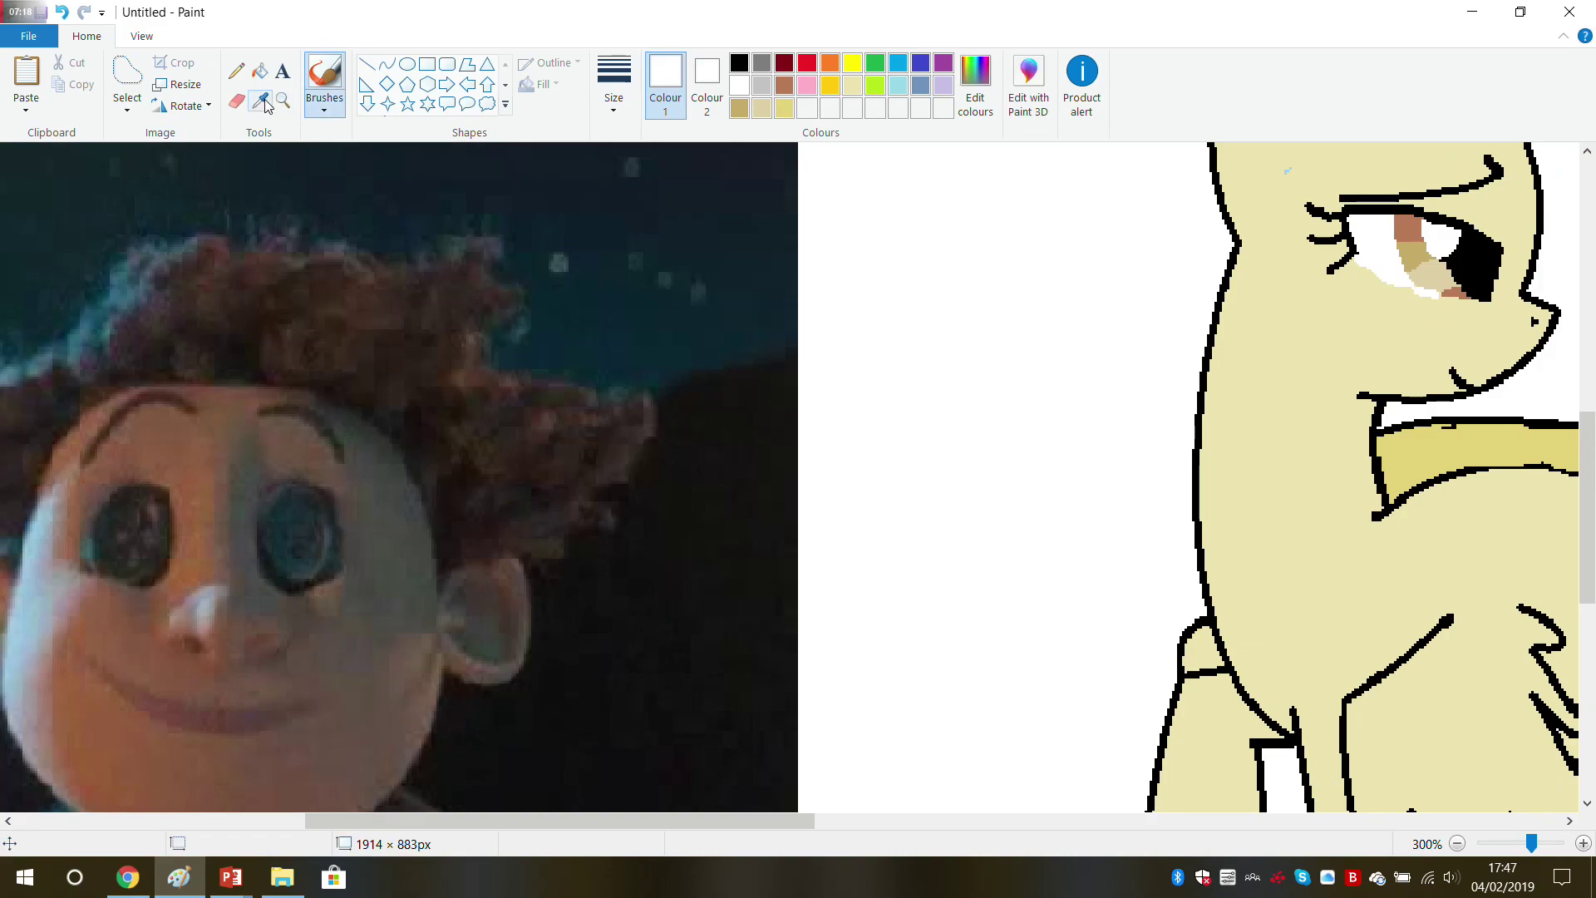
{"action": "left_click", "coordinate": [263, 100]}
{"action": "left_click", "coordinate": [148, 704]}
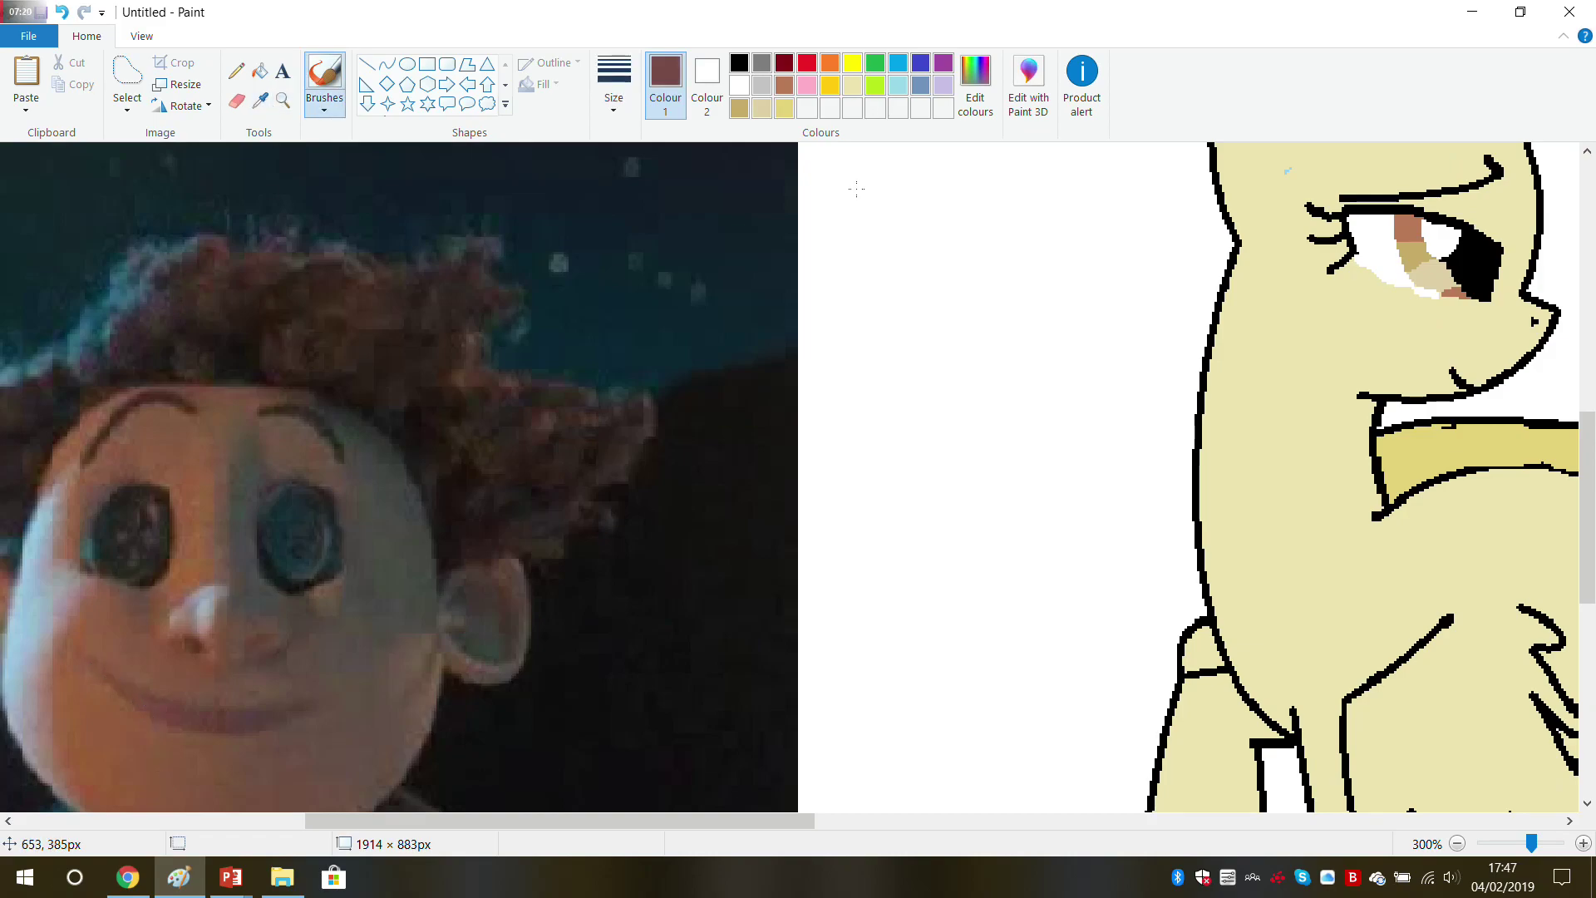
{"action": "left_click", "coordinate": [976, 83]}
{"action": "left_click_drag", "start_coordinate": [1037, 382], "coordinate": [1034, 347]}
{"action": "left_click", "coordinate": [564, 575]}
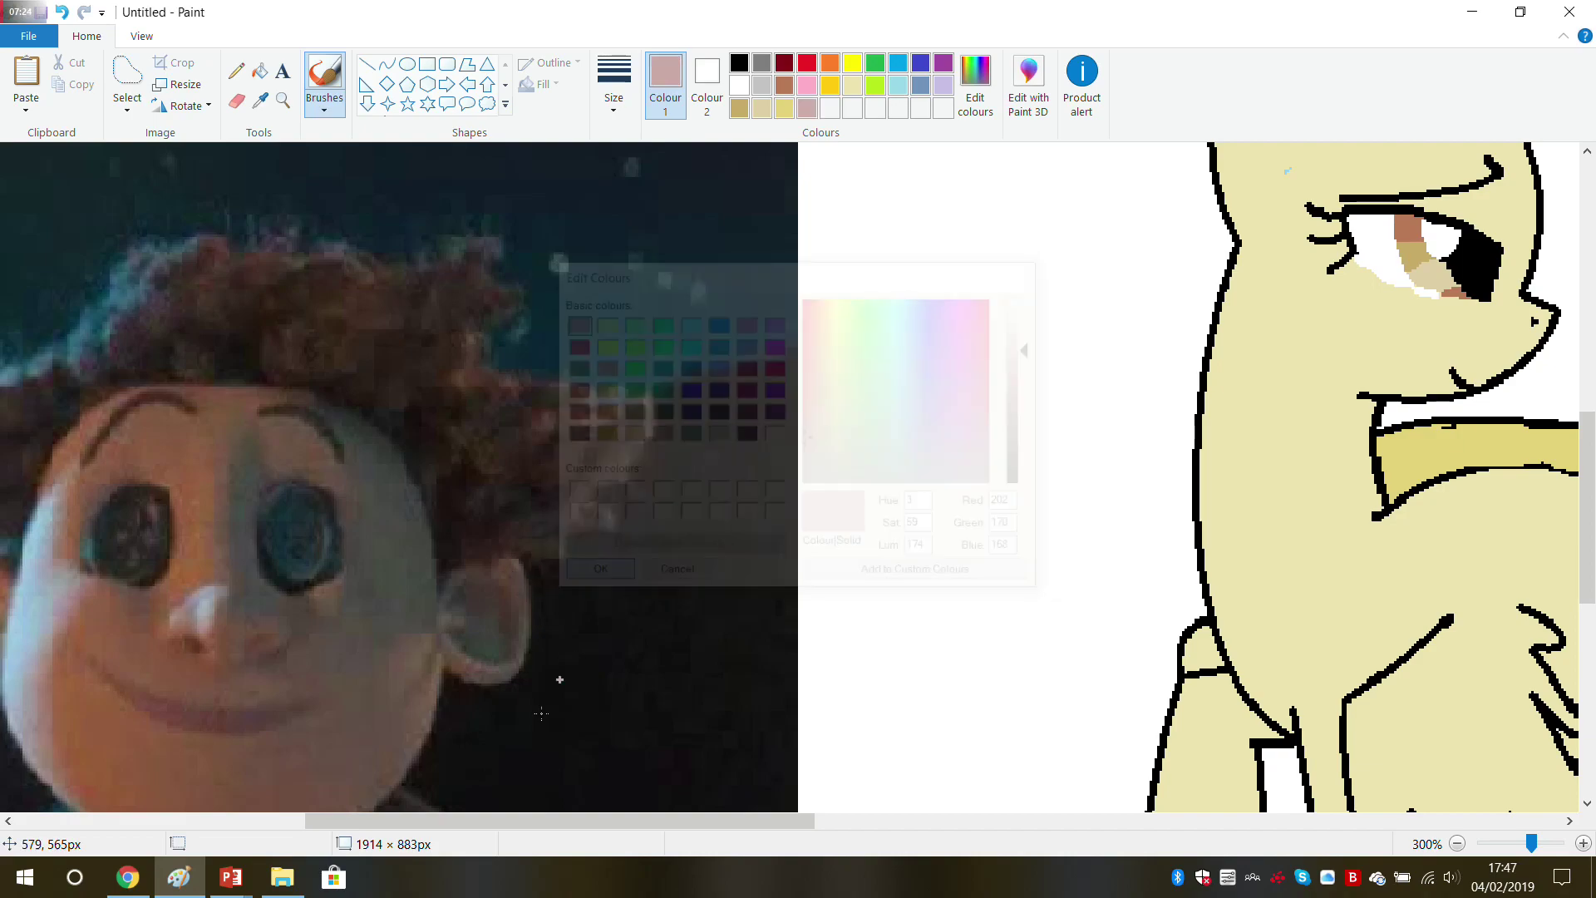
Step: Draw over the darker yellow pony's mouth in the pale pink with the Pencil at the third line size
{"action": "left_click_drag", "start_coordinate": [494, 822], "coordinate": [716, 795]}
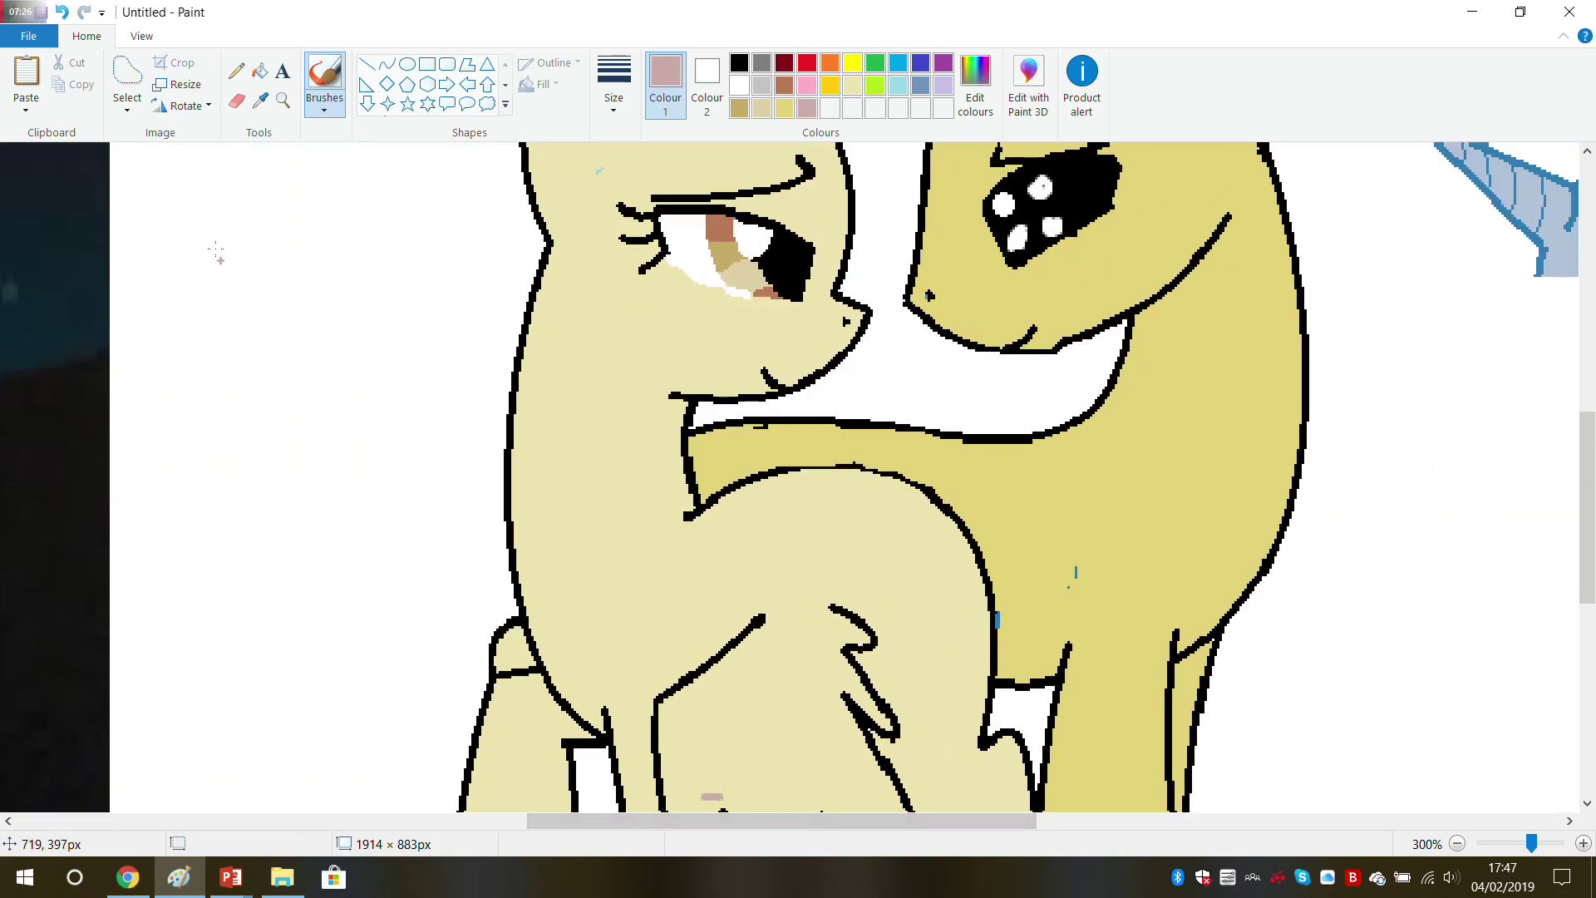
{"action": "left_click", "coordinate": [236, 71]}
{"action": "left_click", "coordinate": [613, 82]}
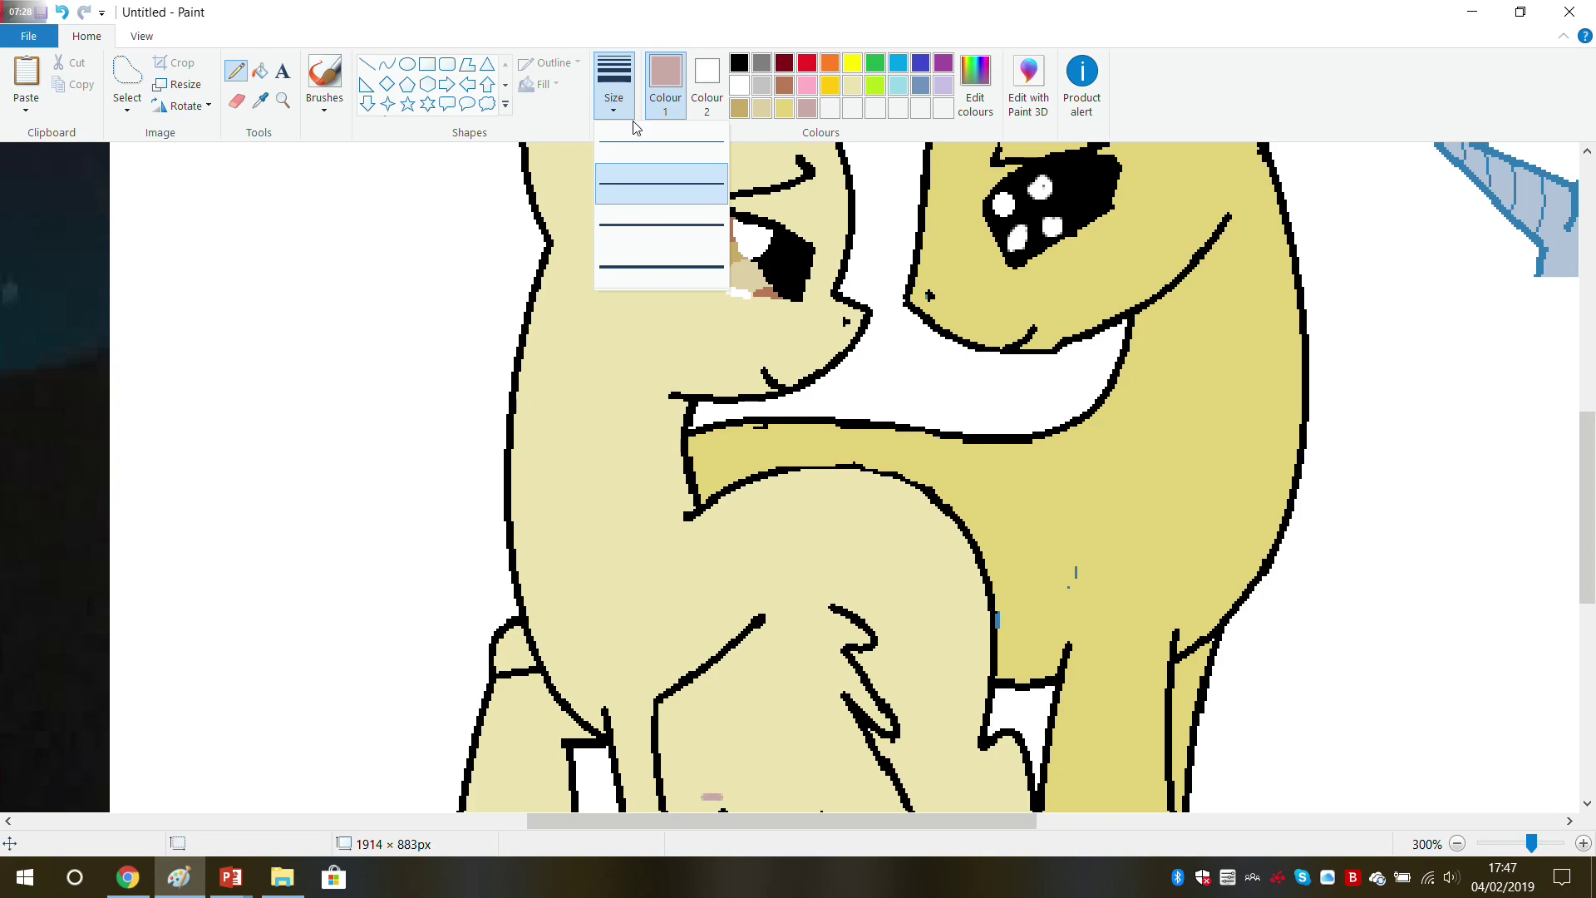
{"action": "left_click", "coordinate": [648, 209]}
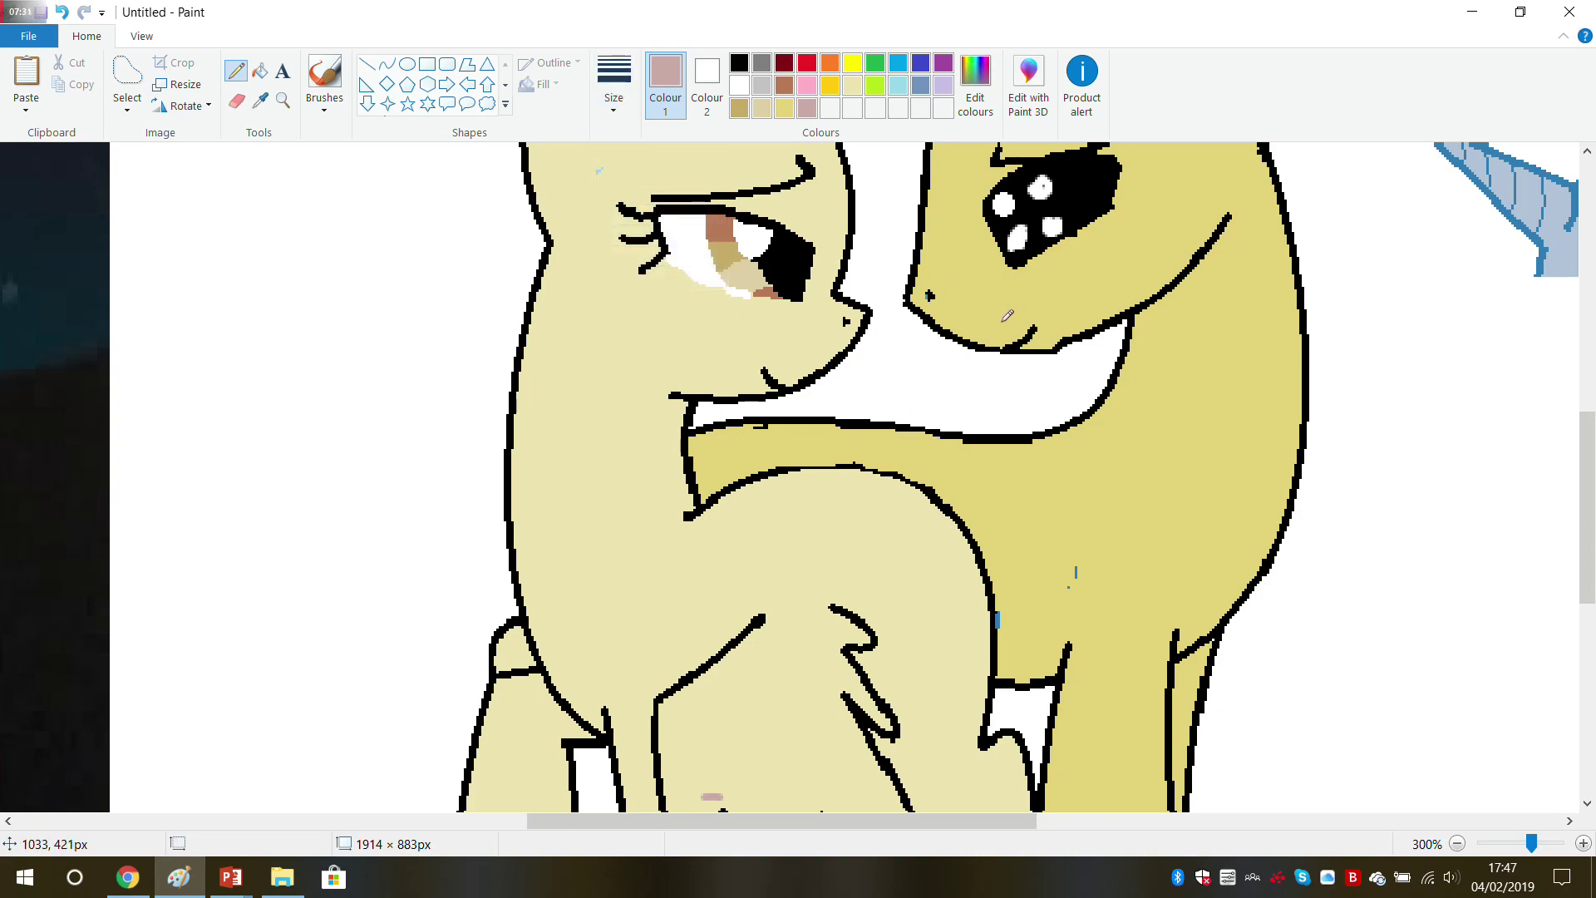
{"action": "left_click_drag", "start_coordinate": [1002, 348], "coordinate": [1036, 328]}
Step: Sample the darker yellow coat colour and fill that pony's black eye and eyebrow with it
{"action": "left_click", "coordinate": [739, 62]}
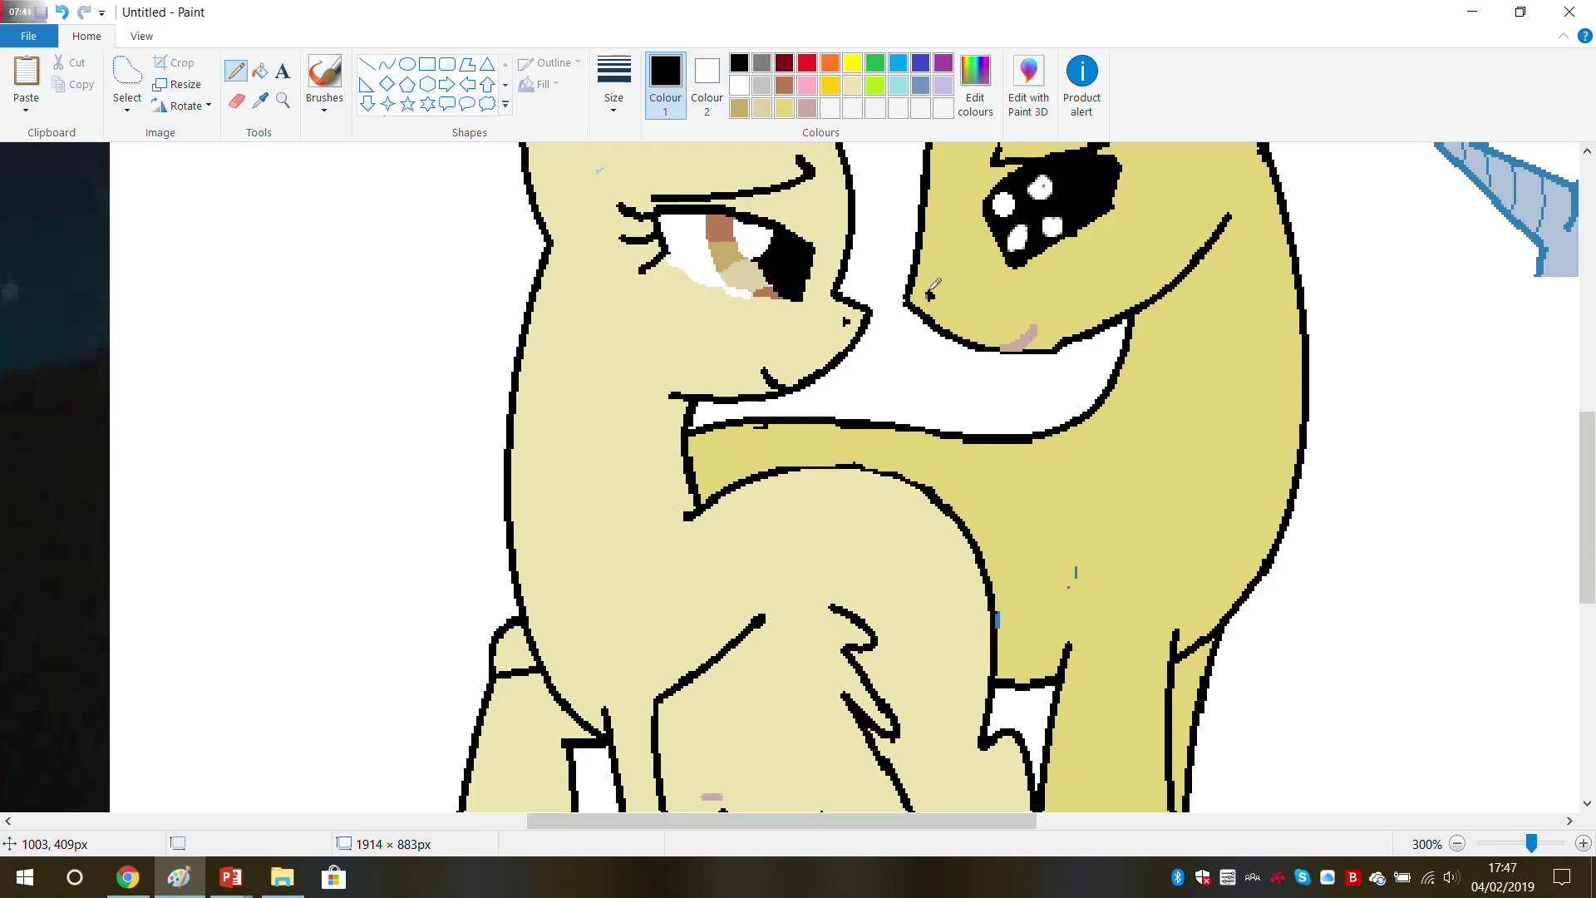
{"action": "scroll", "coordinate": [932, 286], "scroll_direction": "up", "scroll_amount": 2}
{"action": "scroll", "coordinate": [1069, 301], "scroll_direction": "down", "scroll_amount": 2}
{"action": "left_click", "coordinate": [260, 99]}
{"action": "left_click", "coordinate": [932, 275]}
{"action": "scroll", "coordinate": [981, 279], "scroll_direction": "up", "scroll_amount": 2}
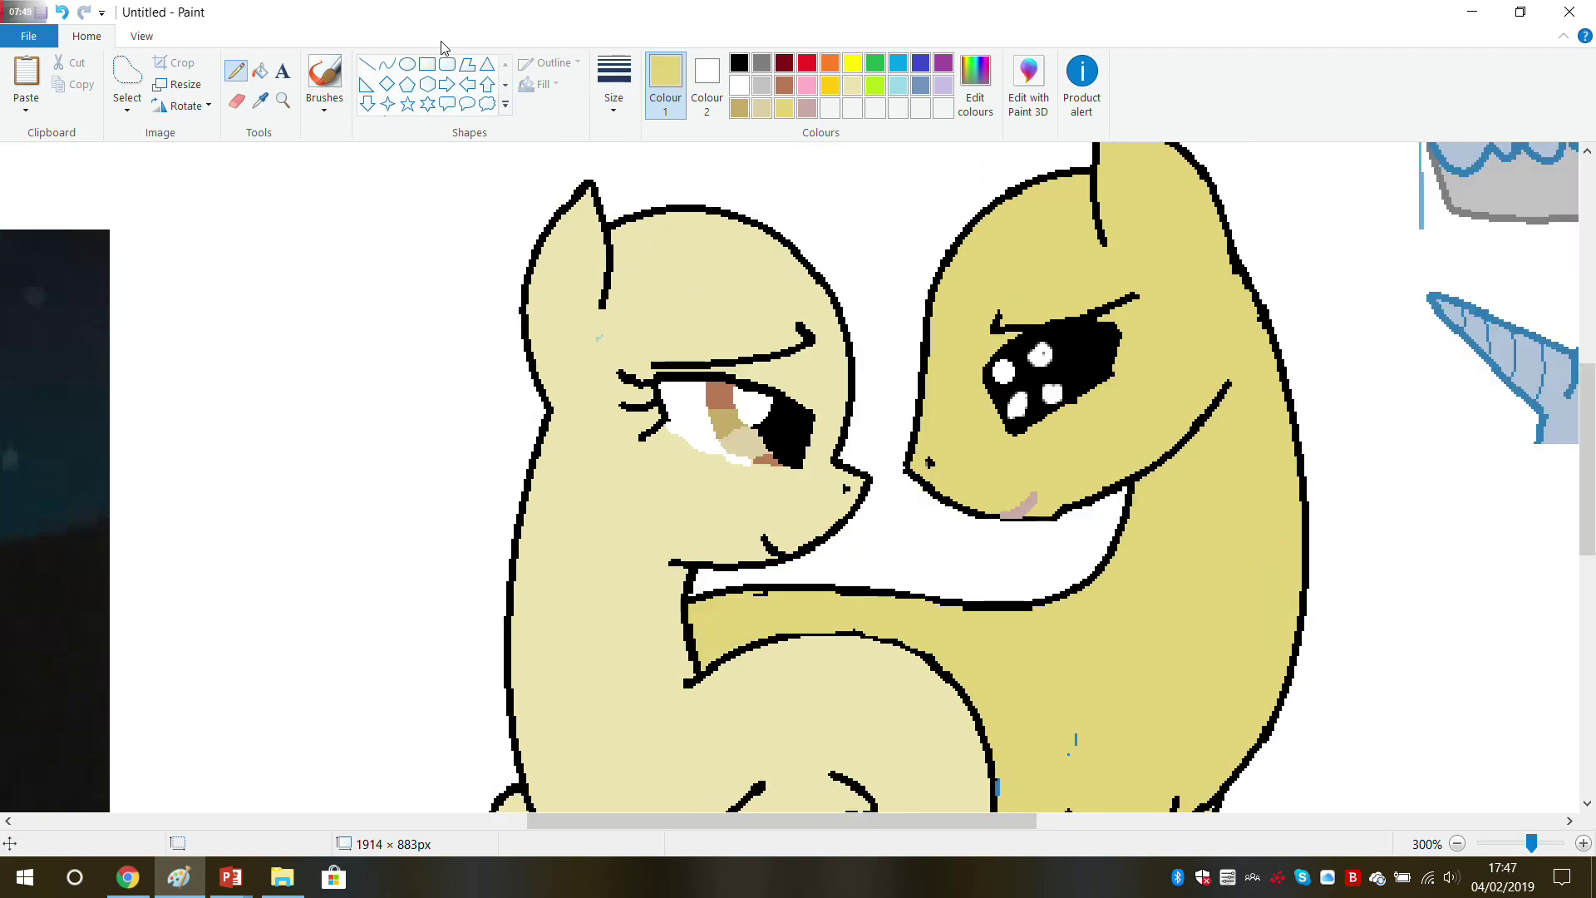
{"action": "left_click", "coordinate": [261, 71]}
{"action": "left_click", "coordinate": [1085, 382]}
{"action": "left_click", "coordinate": [1053, 389]}
Step: Delete the leftover white button holes with a free-form selection and fill the blank patch with the darker yellow coat colour
{"action": "left_click", "coordinate": [127, 76]}
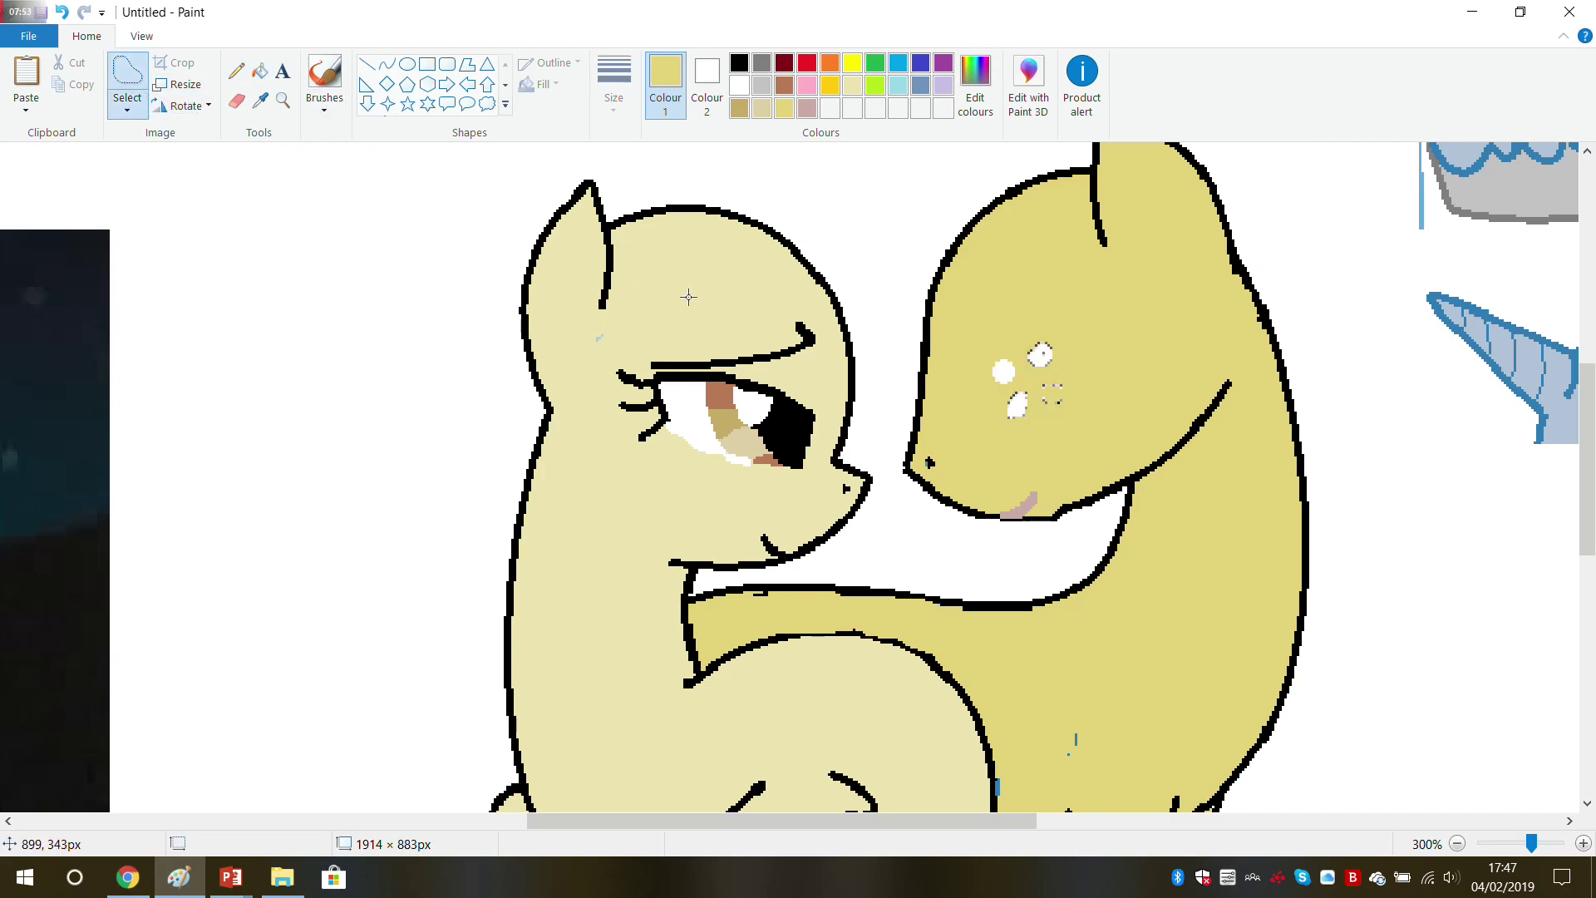
{"action": "mouse_move", "coordinate": [966, 372]}
{"action": "left_mouse_down"}
{"action": "mouse_move", "coordinate": [1058, 326]}
{"action": "mouse_move", "coordinate": [1079, 359]}
{"action": "mouse_move", "coordinate": [1067, 392]}
{"action": "mouse_move", "coordinate": [1011, 423]}
{"action": "mouse_move", "coordinate": [969, 366]}
{"action": "left_mouse_up"}
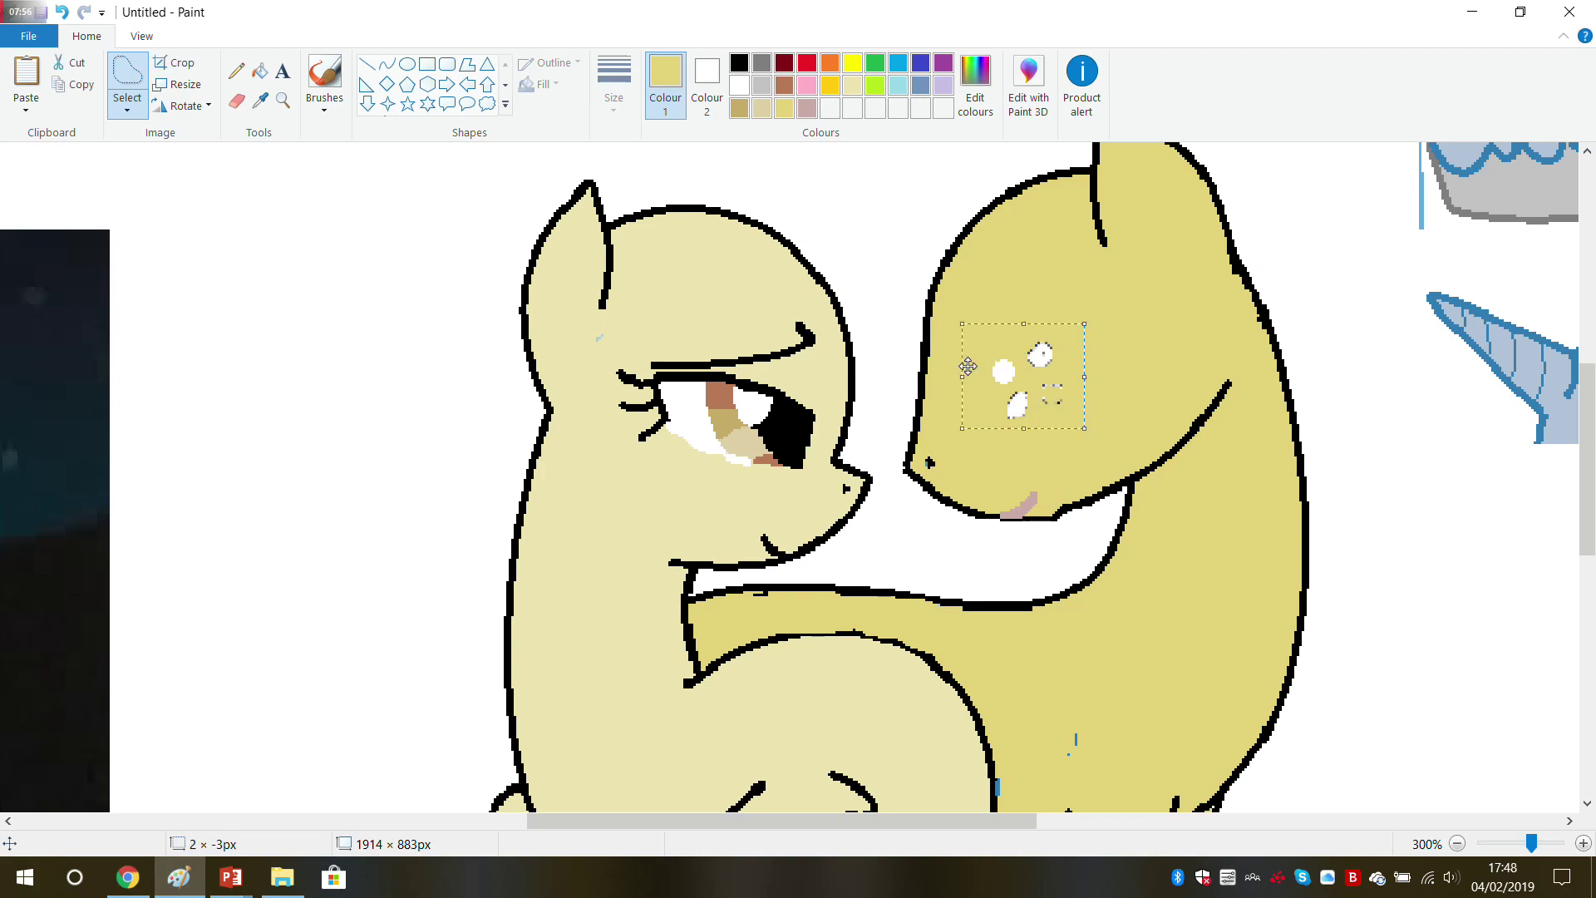
{"action": "key", "text": "Delete"}
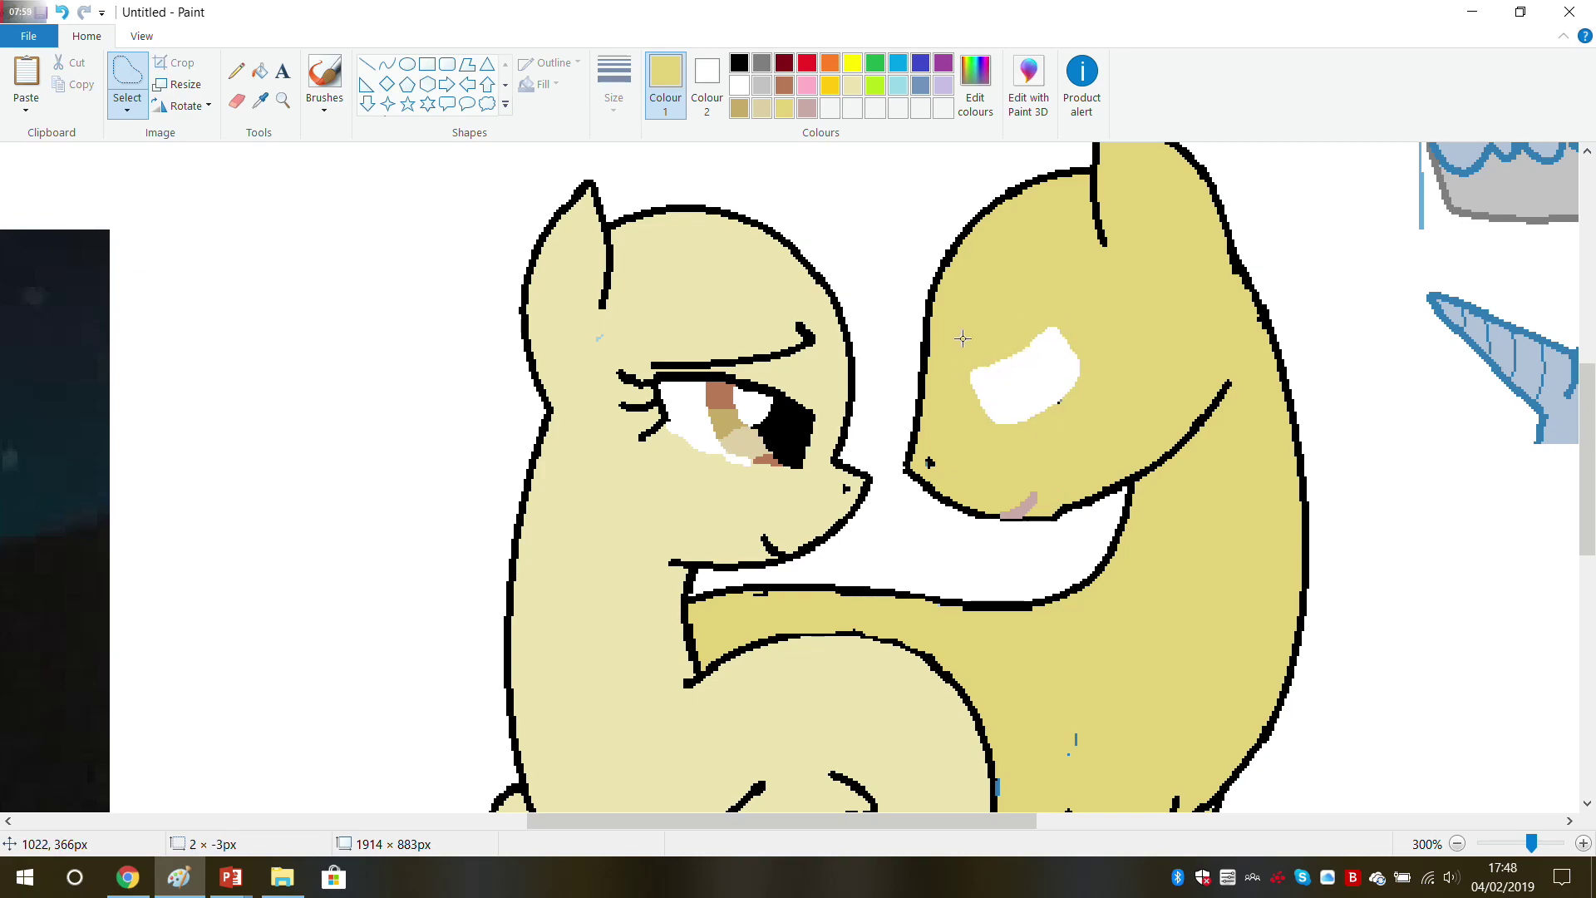
{"action": "left_click", "coordinate": [260, 100]}
{"action": "left_click", "coordinate": [292, 189]}
{"action": "left_click", "coordinate": [259, 70]}
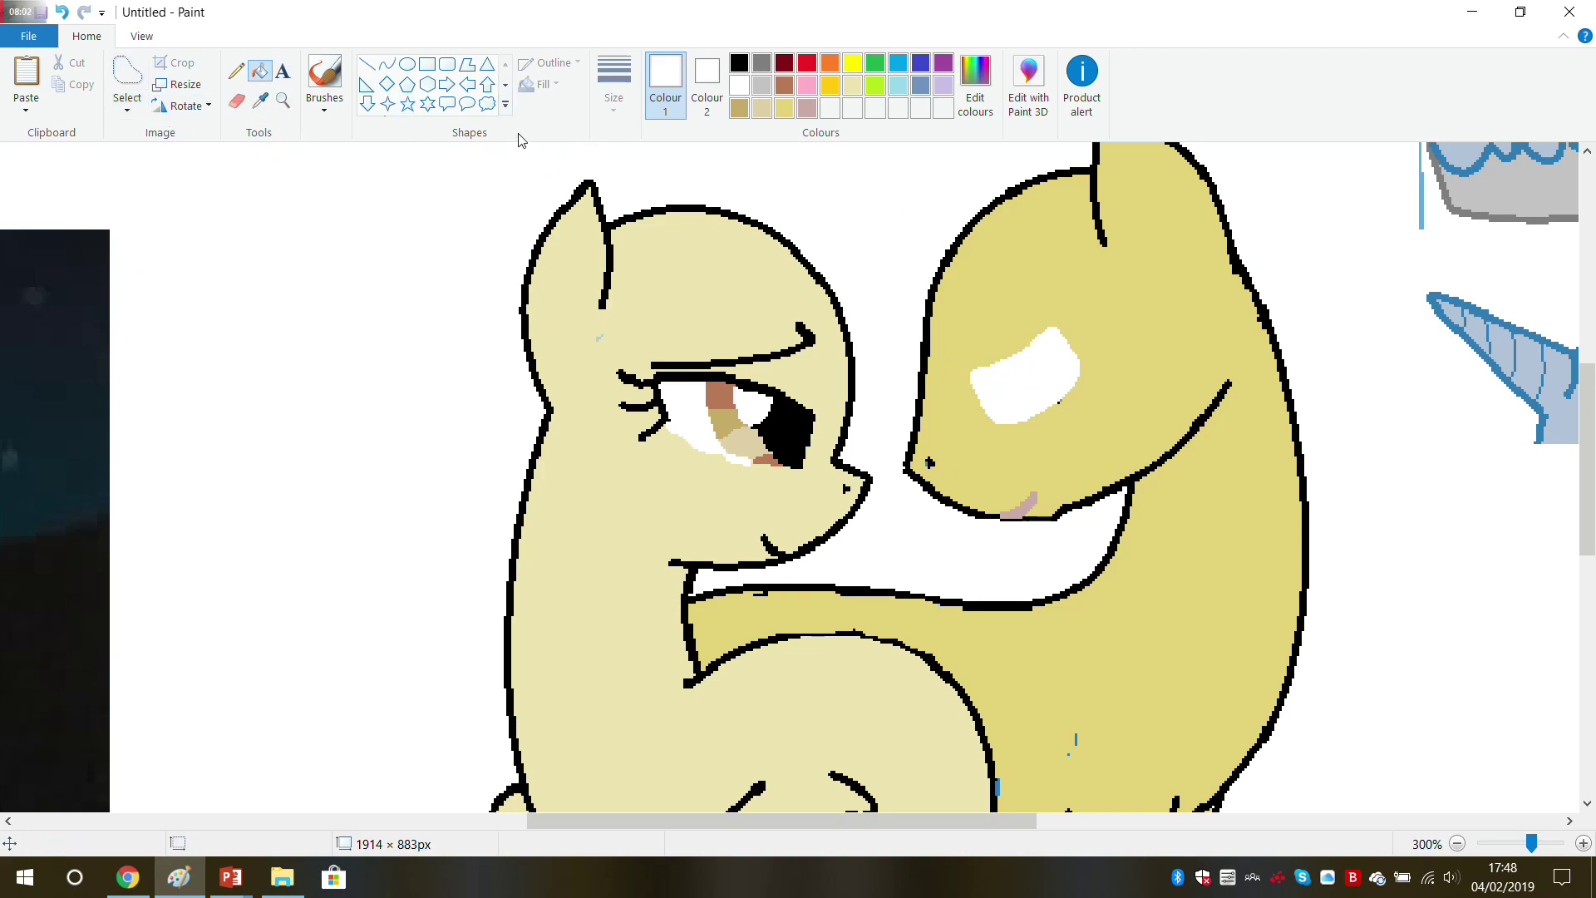
{"action": "left_click", "coordinate": [261, 100]}
{"action": "left_click", "coordinate": [956, 299]}
{"action": "left_click", "coordinate": [1022, 374]}
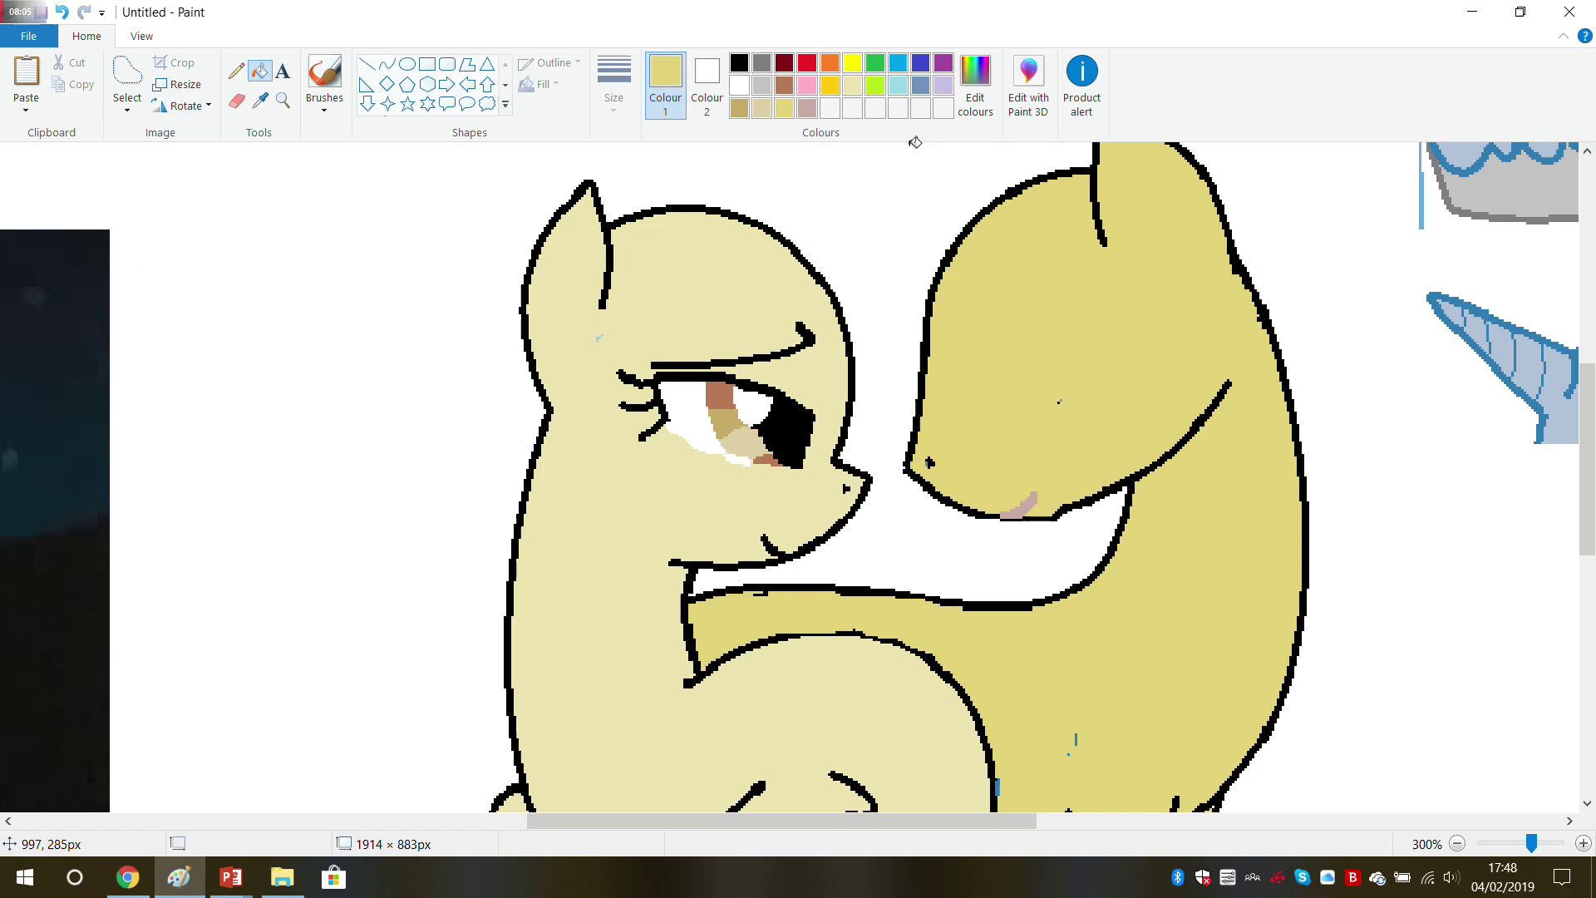
Step: Draw a larger, rounder black eye outline on the darker yellow pony with the Pencil and fill it with black
{"action": "left_click", "coordinate": [737, 65]}
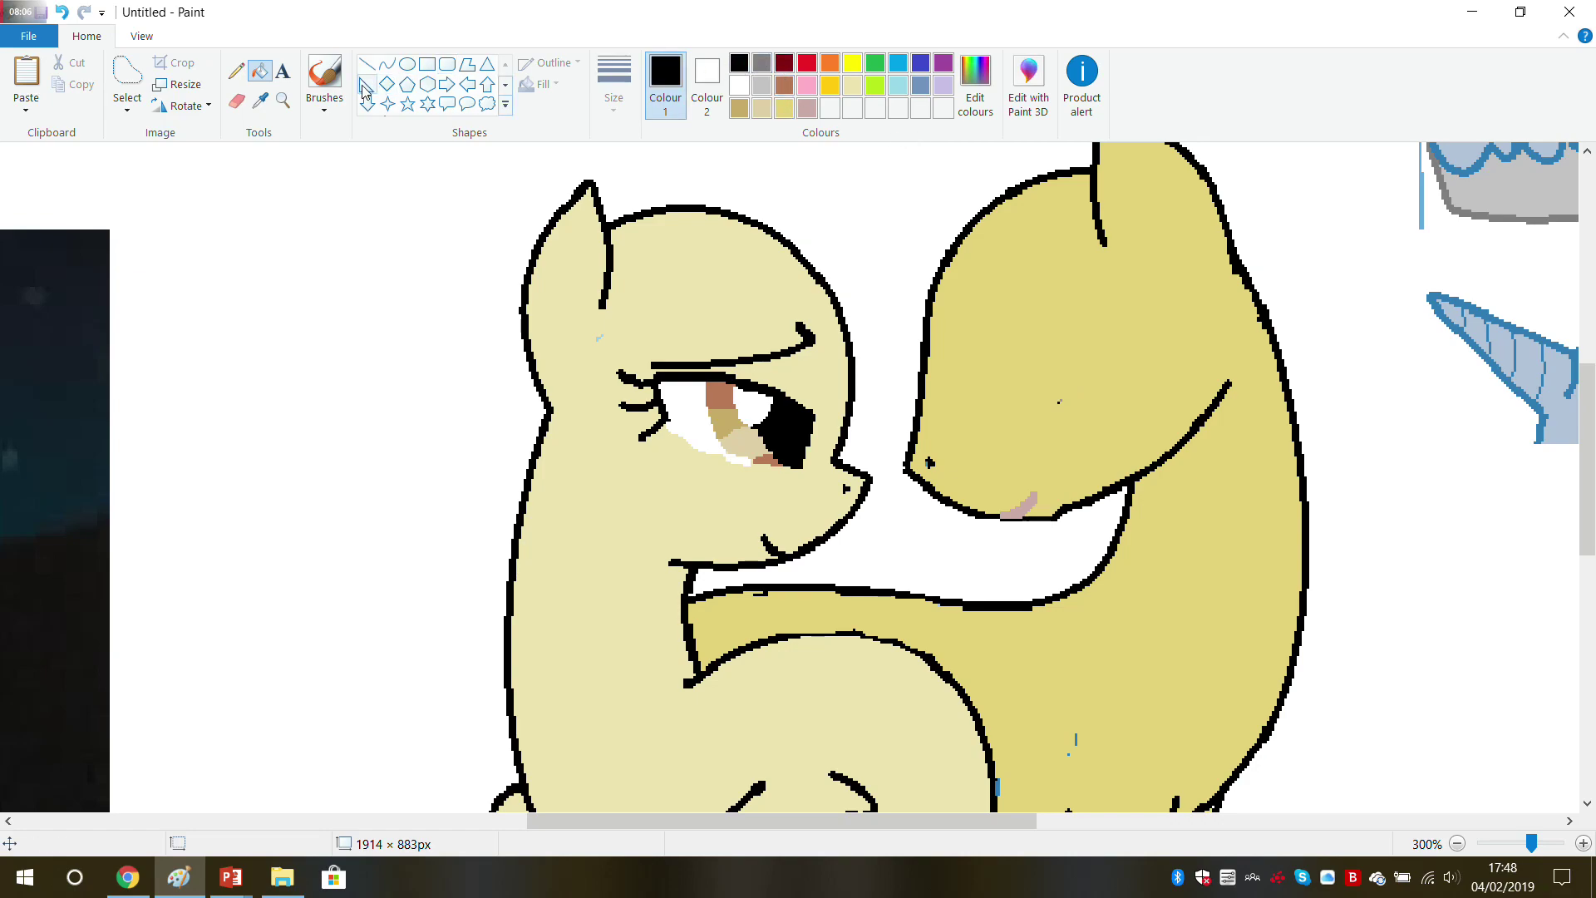
{"action": "left_click", "coordinate": [236, 71]}
{"action": "mouse_move", "coordinate": [996, 404]}
{"action": "left_mouse_down"}
{"action": "mouse_move", "coordinate": [1039, 402]}
{"action": "mouse_move", "coordinate": [1091, 366]}
{"action": "mouse_move", "coordinate": [1097, 319]}
{"action": "mouse_move", "coordinate": [1080, 307]}
{"action": "left_mouse_up"}
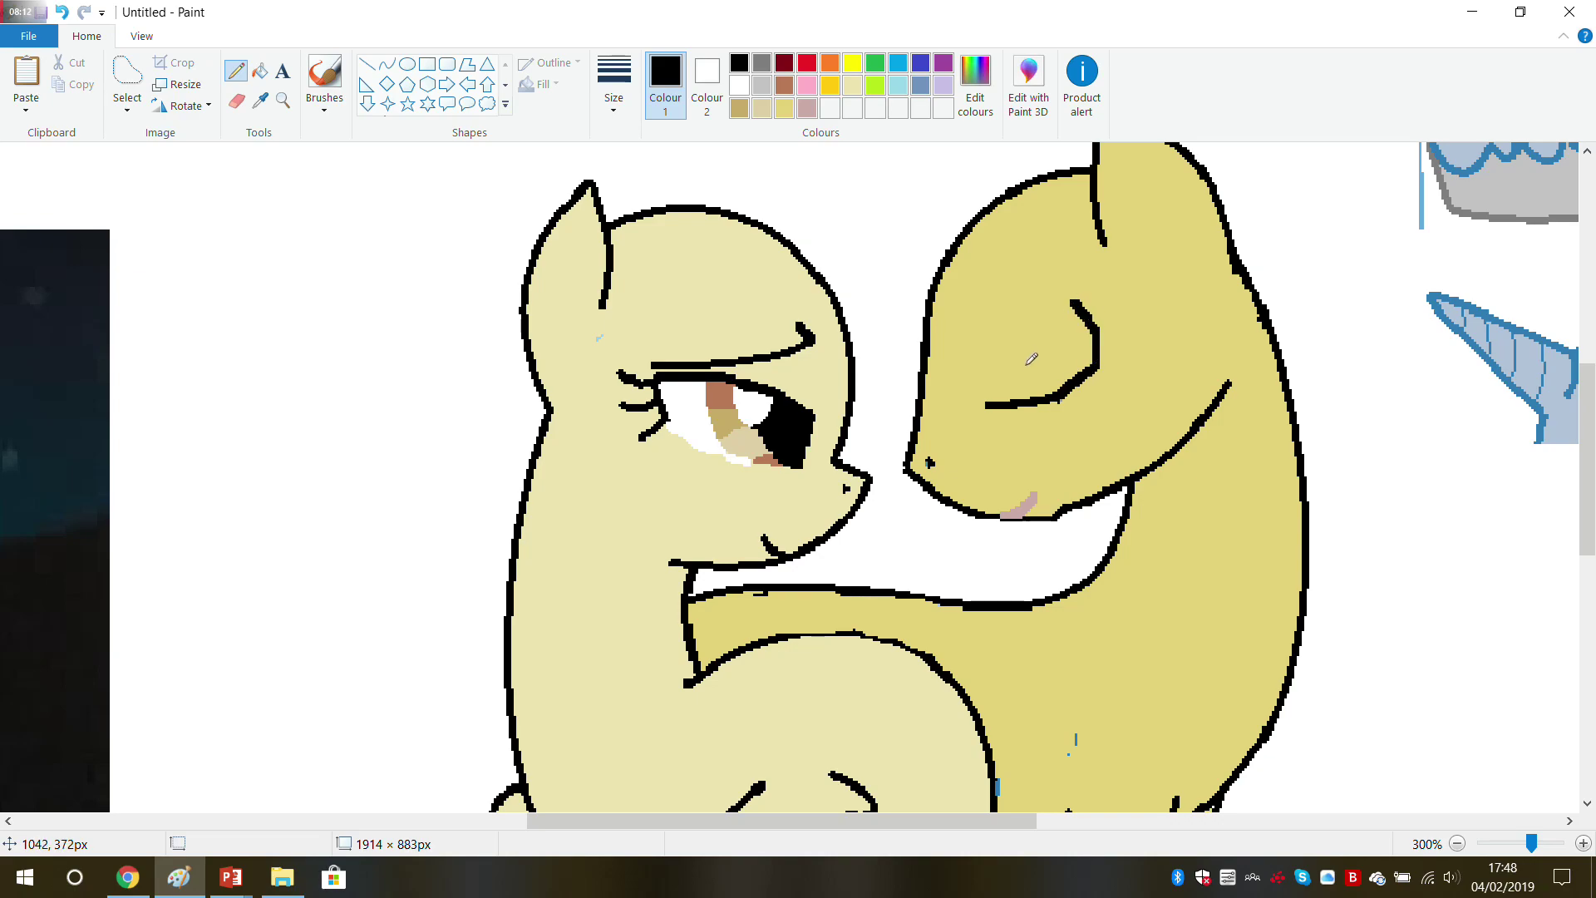
{"action": "mouse_move", "coordinate": [992, 400]}
{"action": "left_mouse_down"}
{"action": "mouse_move", "coordinate": [989, 316]}
{"action": "mouse_move", "coordinate": [1044, 297]}
{"action": "left_mouse_up"}
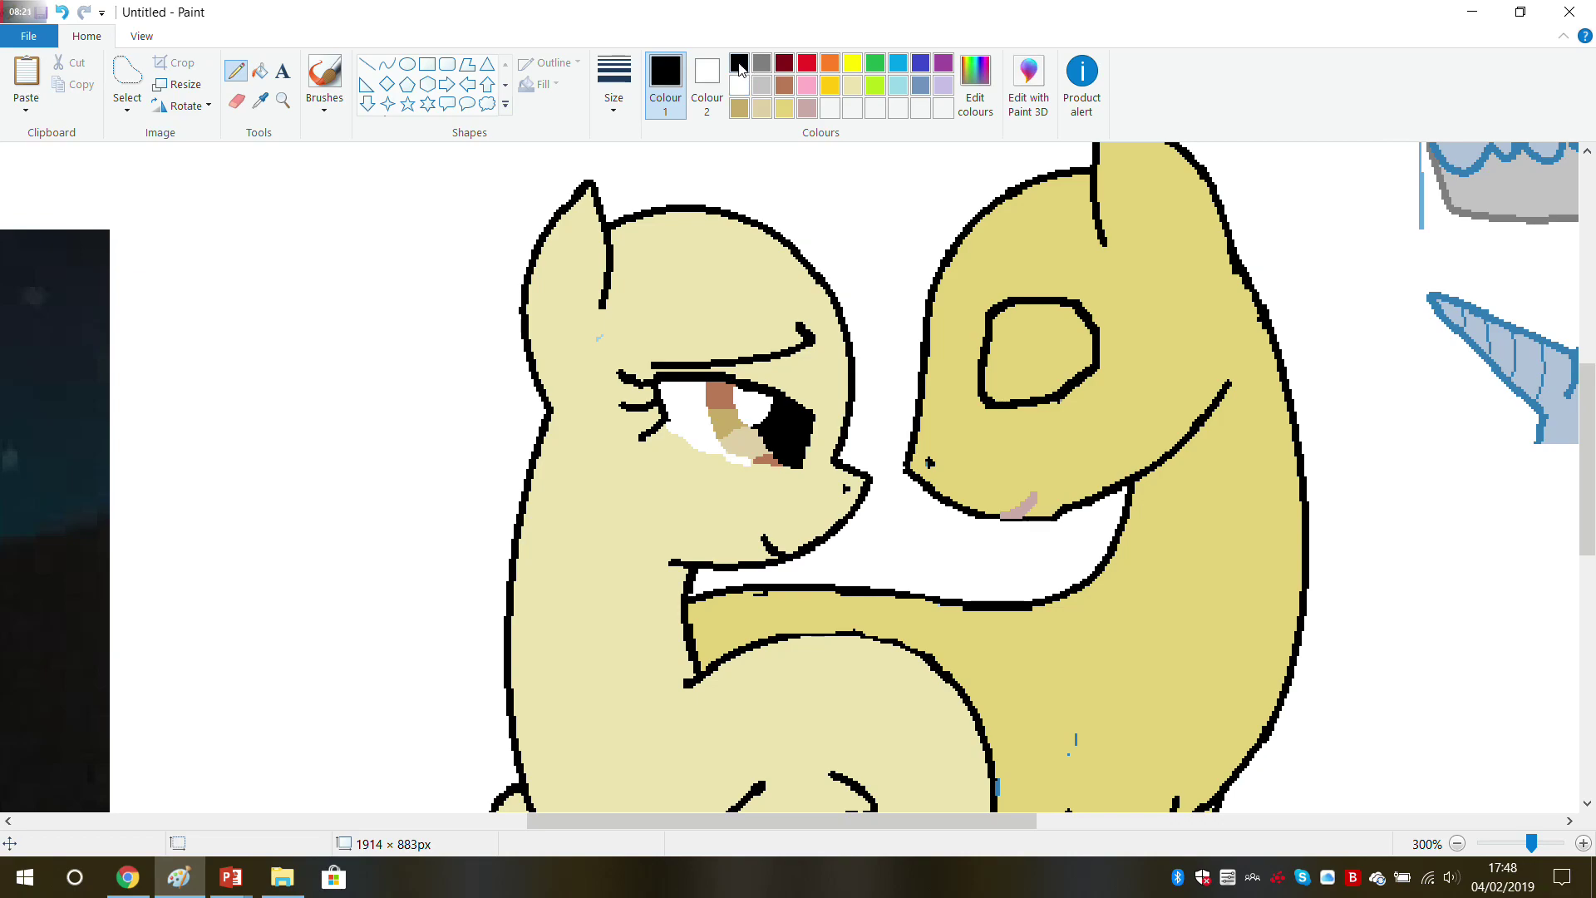
{"action": "left_click", "coordinate": [259, 73]}
{"action": "left_click", "coordinate": [1028, 337]}
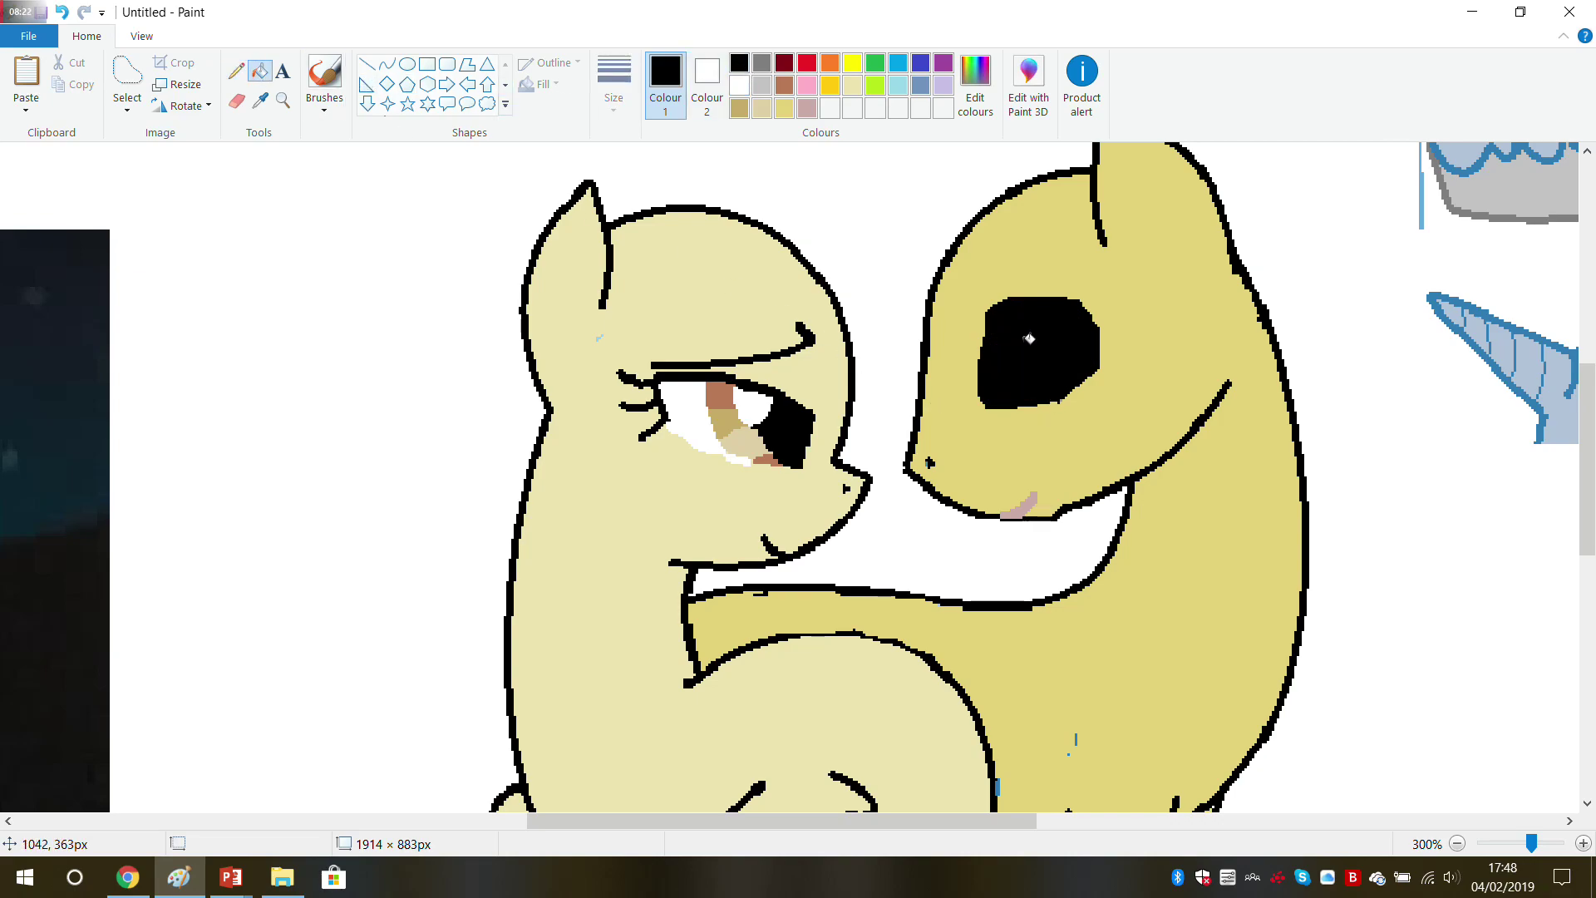
Step: Draw four small white button holes in a two-by-two arrangement inside the new black eye with the Pencil
{"action": "left_click", "coordinate": [739, 86]}
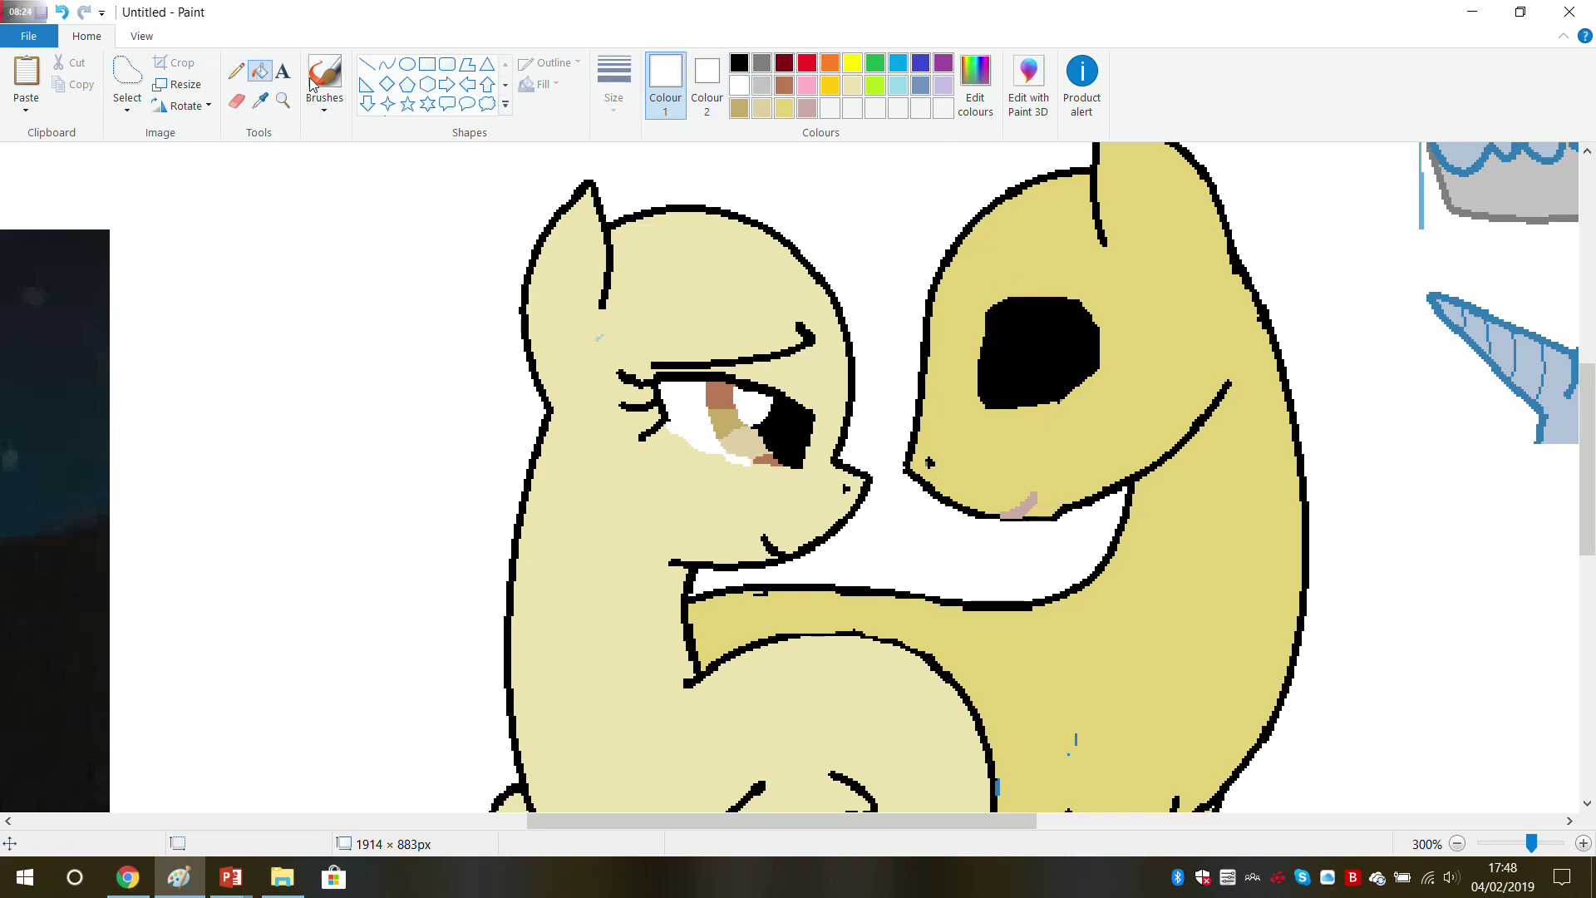
{"action": "left_click", "coordinate": [240, 74]}
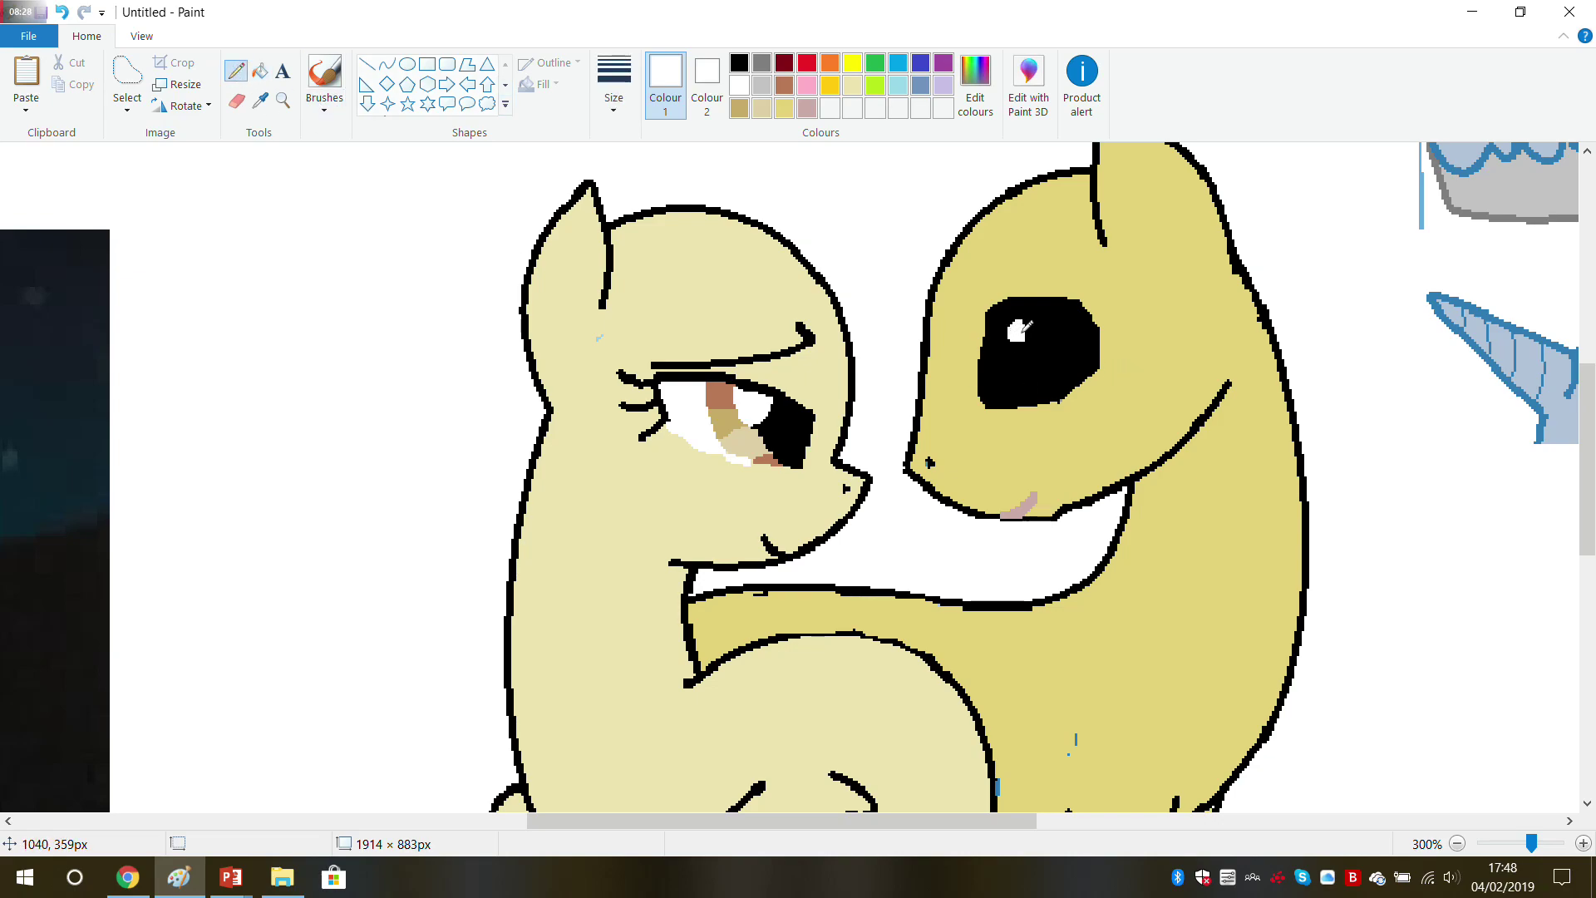
{"action": "left_click_drag", "start_coordinate": [1062, 328], "coordinate": [1063, 317]}
{"action": "left_click_drag", "start_coordinate": [1037, 320], "coordinate": [1030, 330]}
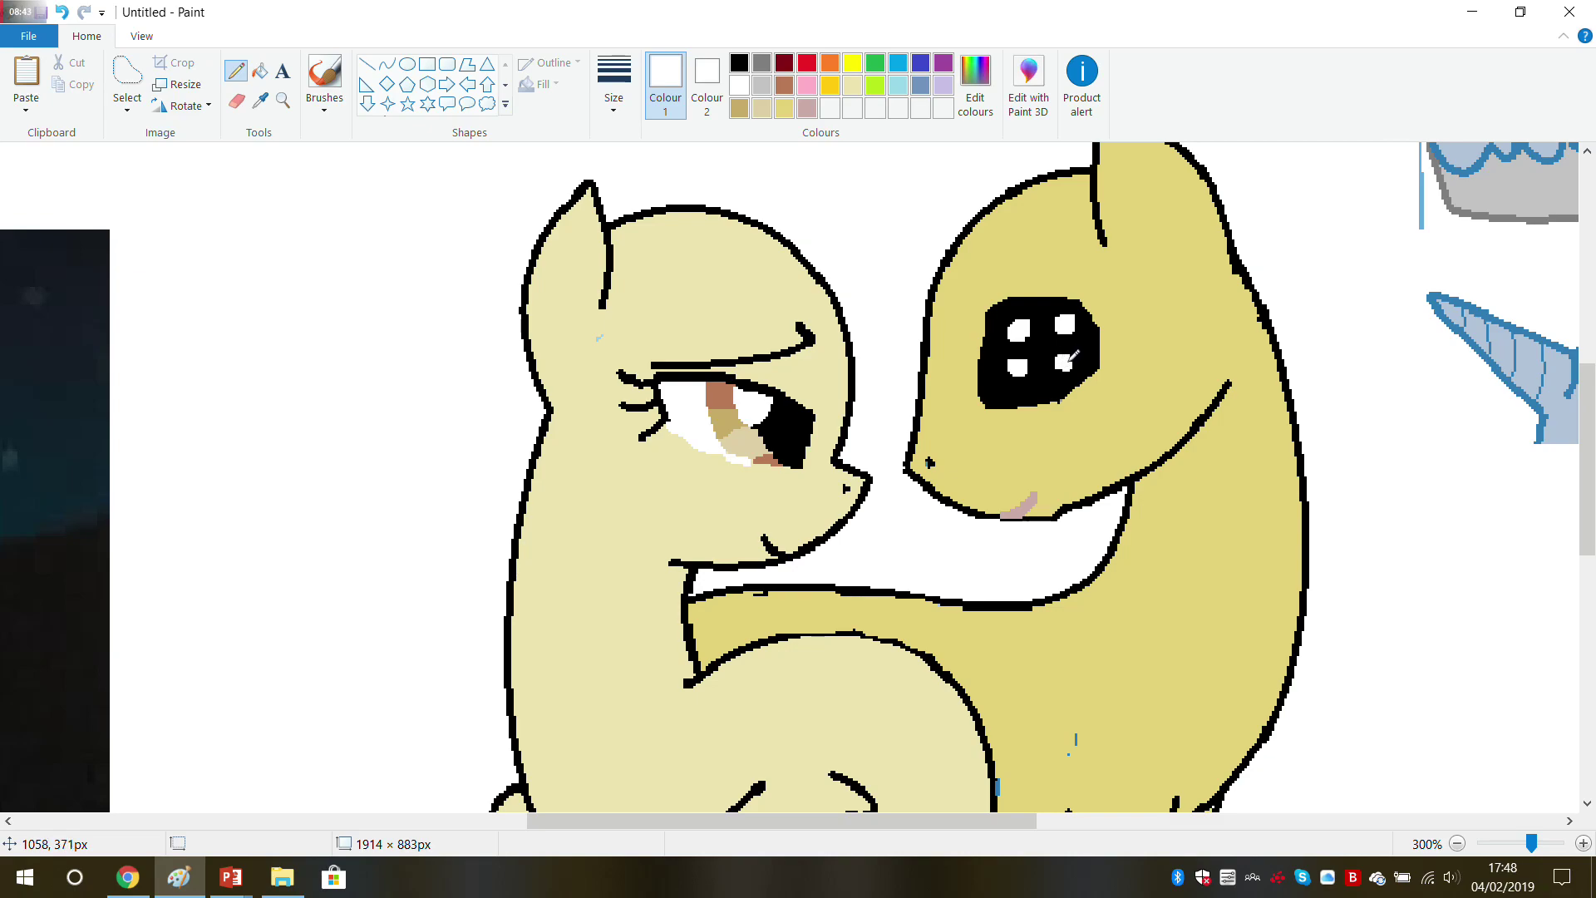
Step: Try sampling a dark brown from the button-eyed boy in the film still for the eyebrow
{"action": "left_click", "coordinate": [261, 100]}
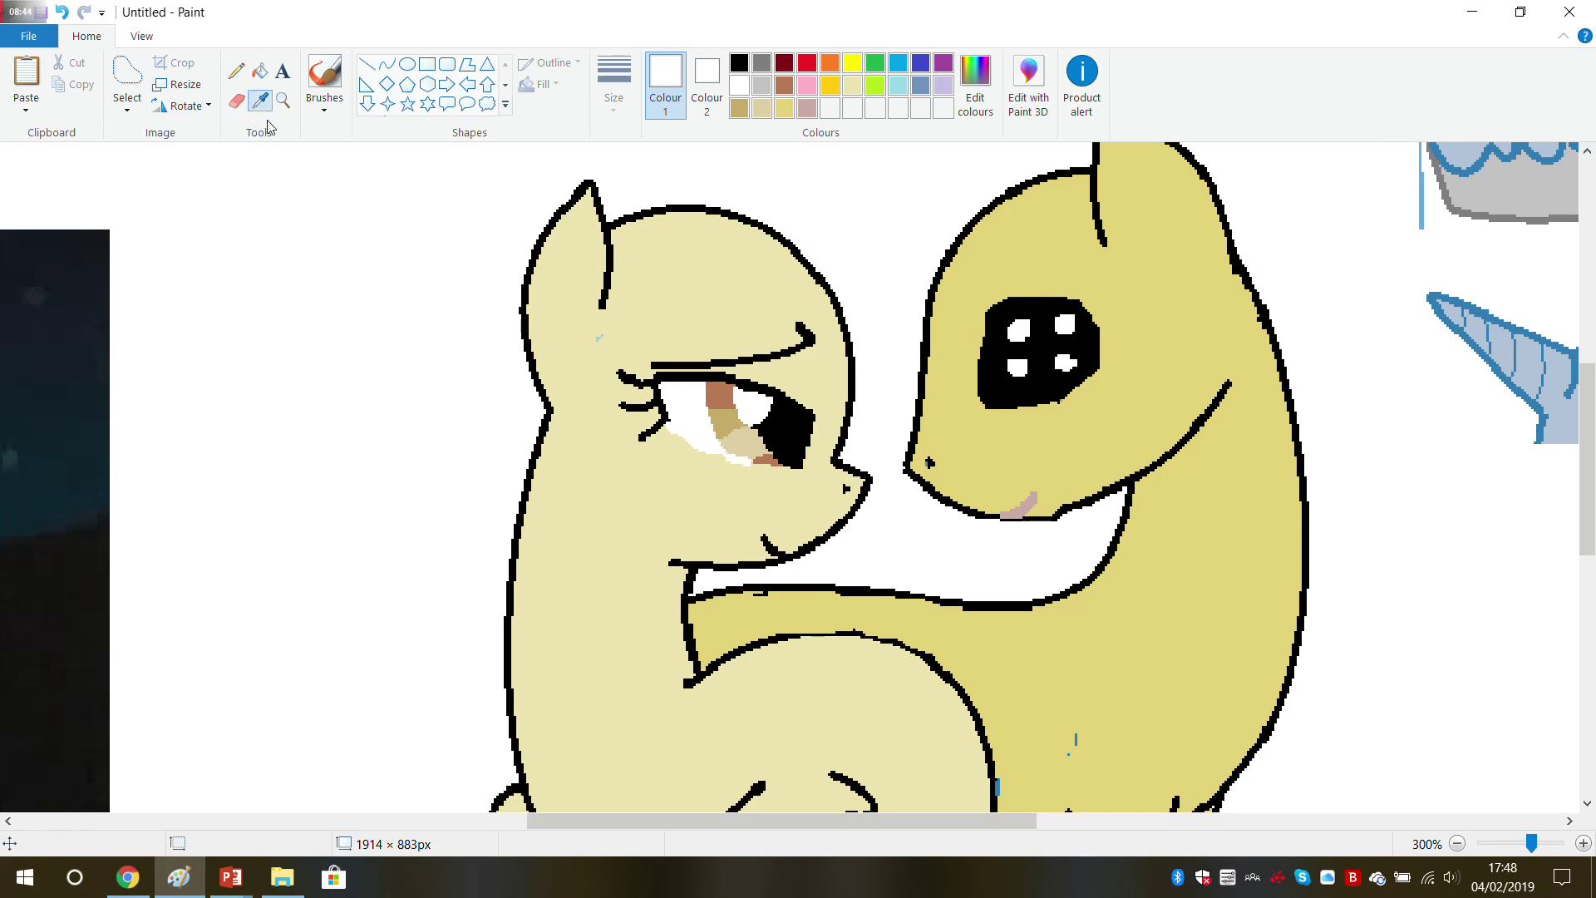
{"action": "left_click_drag", "start_coordinate": [619, 816], "coordinate": [371, 762]}
{"action": "left_click", "coordinate": [413, 752]}
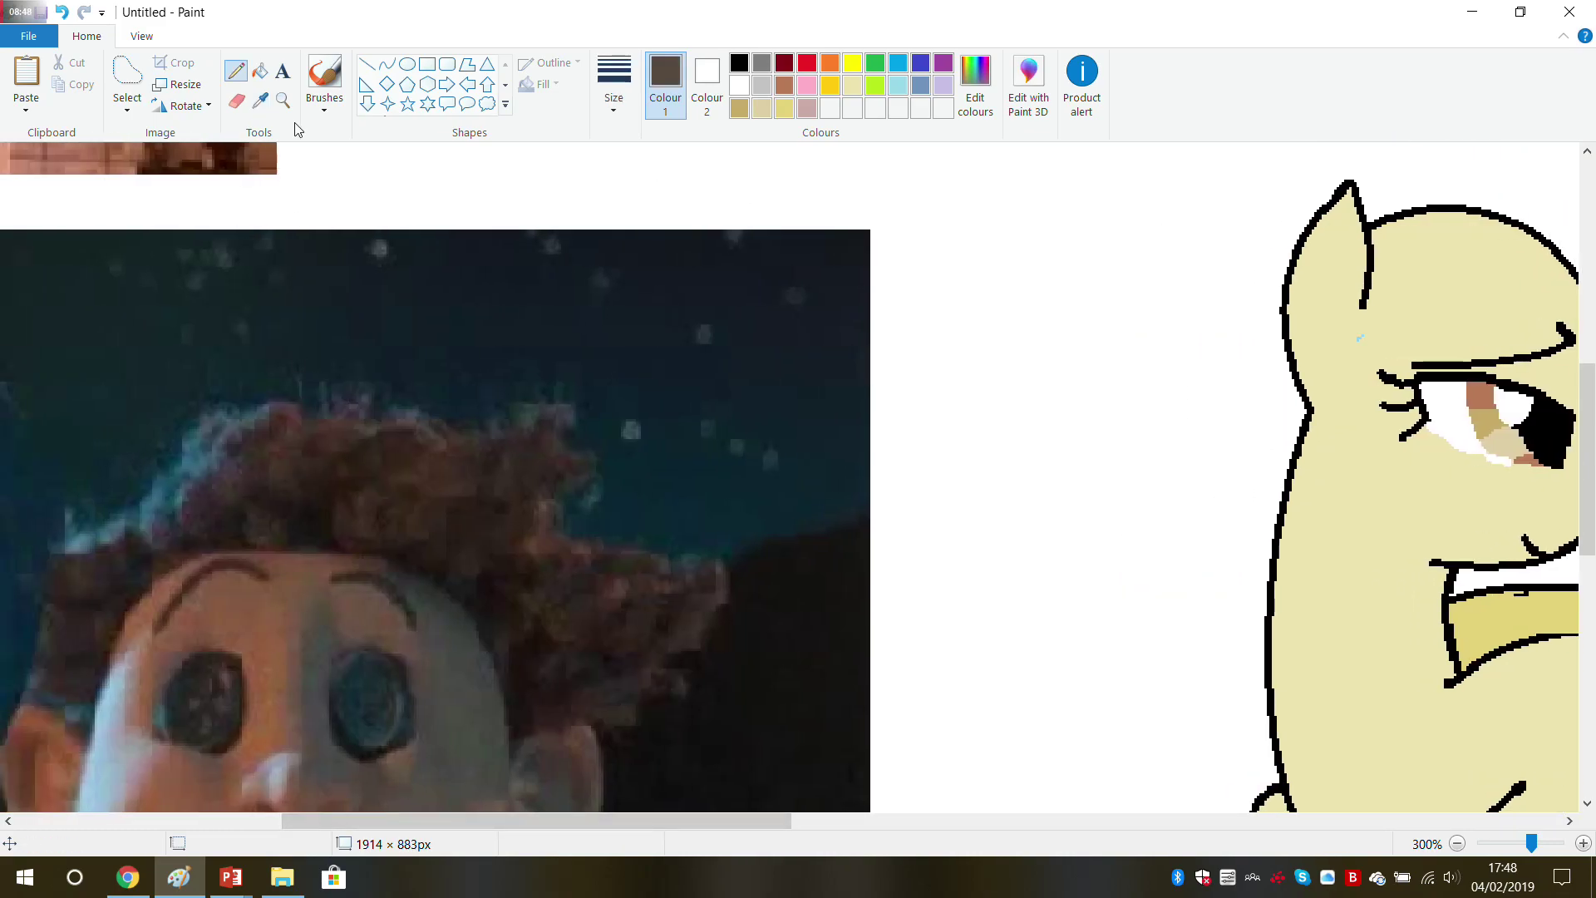
{"action": "left_click", "coordinate": [260, 100]}
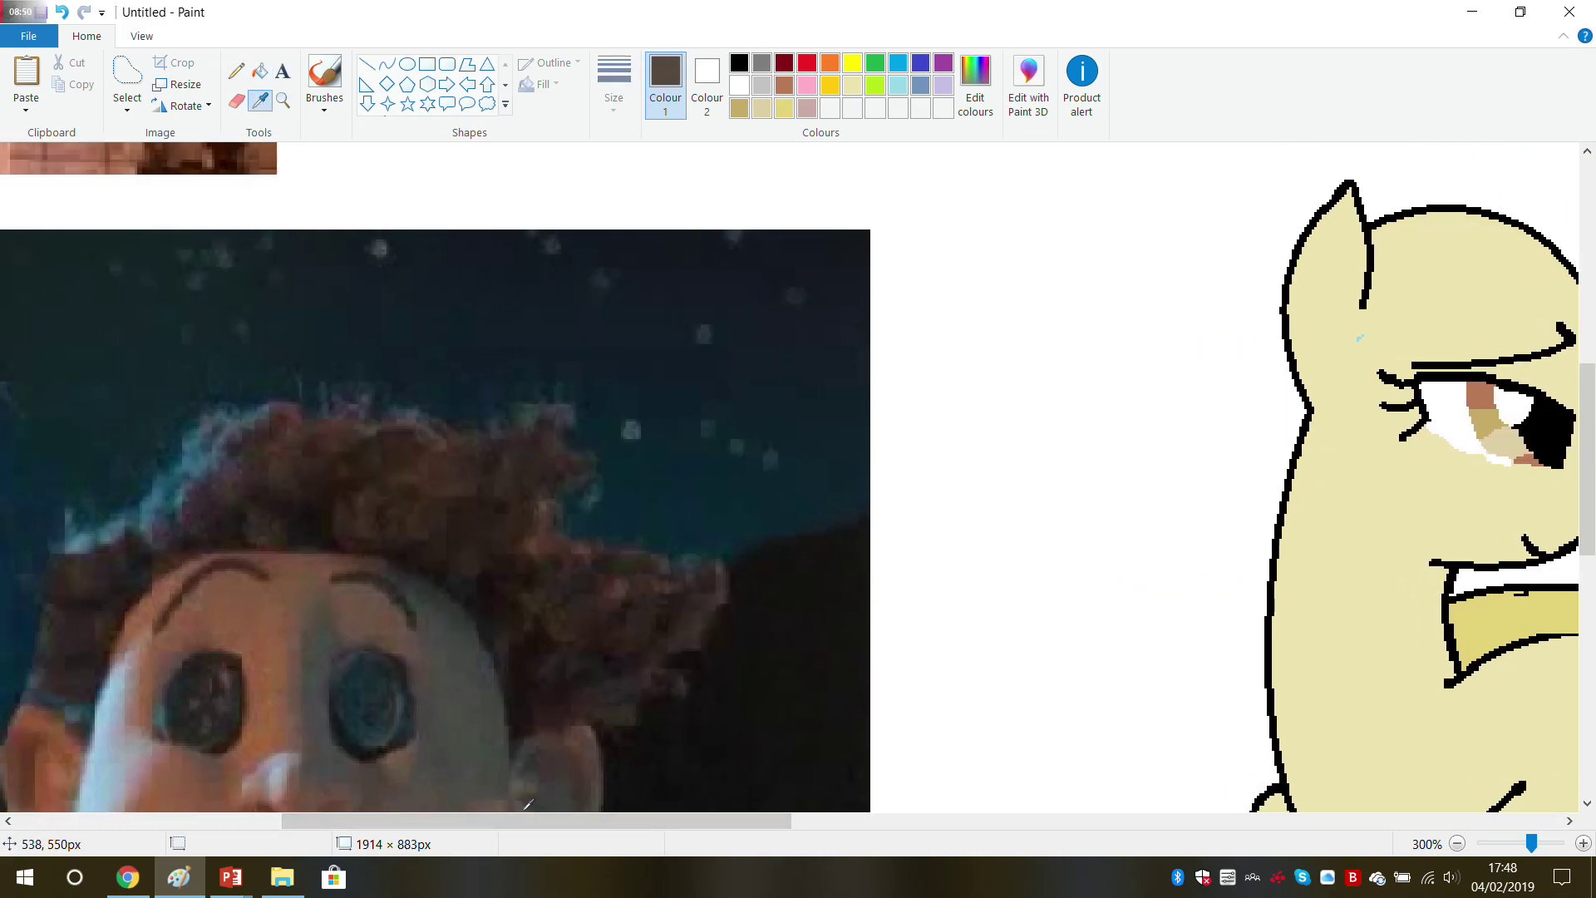
{"action": "left_click_drag", "start_coordinate": [527, 821], "coordinate": [831, 822]}
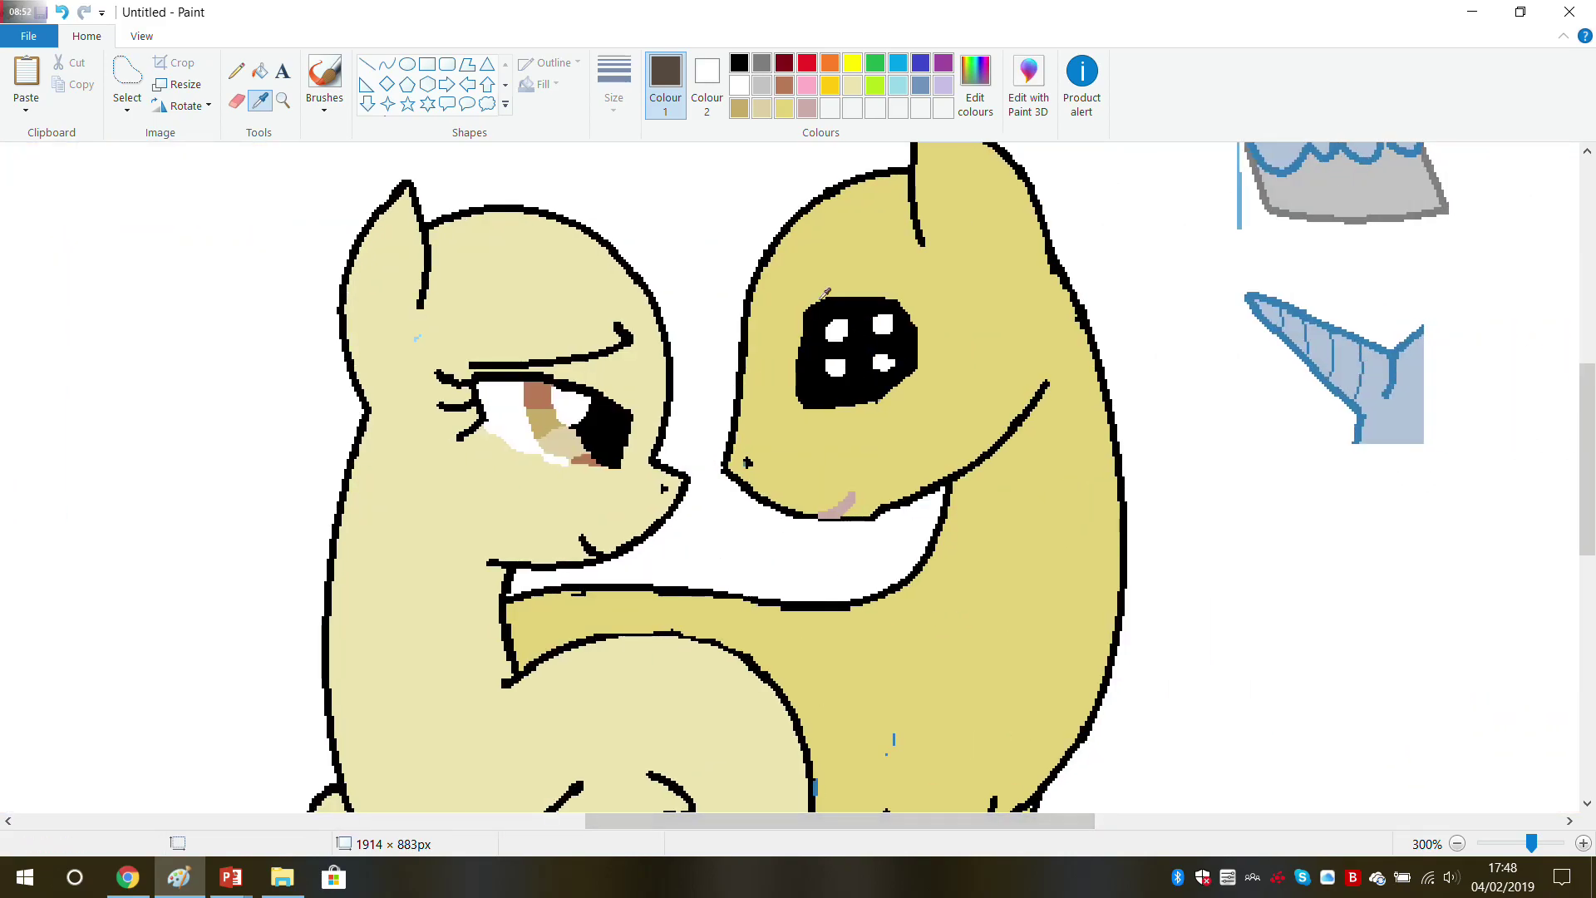
{"action": "left_click", "coordinate": [873, 281]}
Step: Lighten the palette brown to RGB 206, 162, 138 and draw a curved eyebrow above the button eye with the Pencil
{"action": "left_click", "coordinate": [790, 86]}
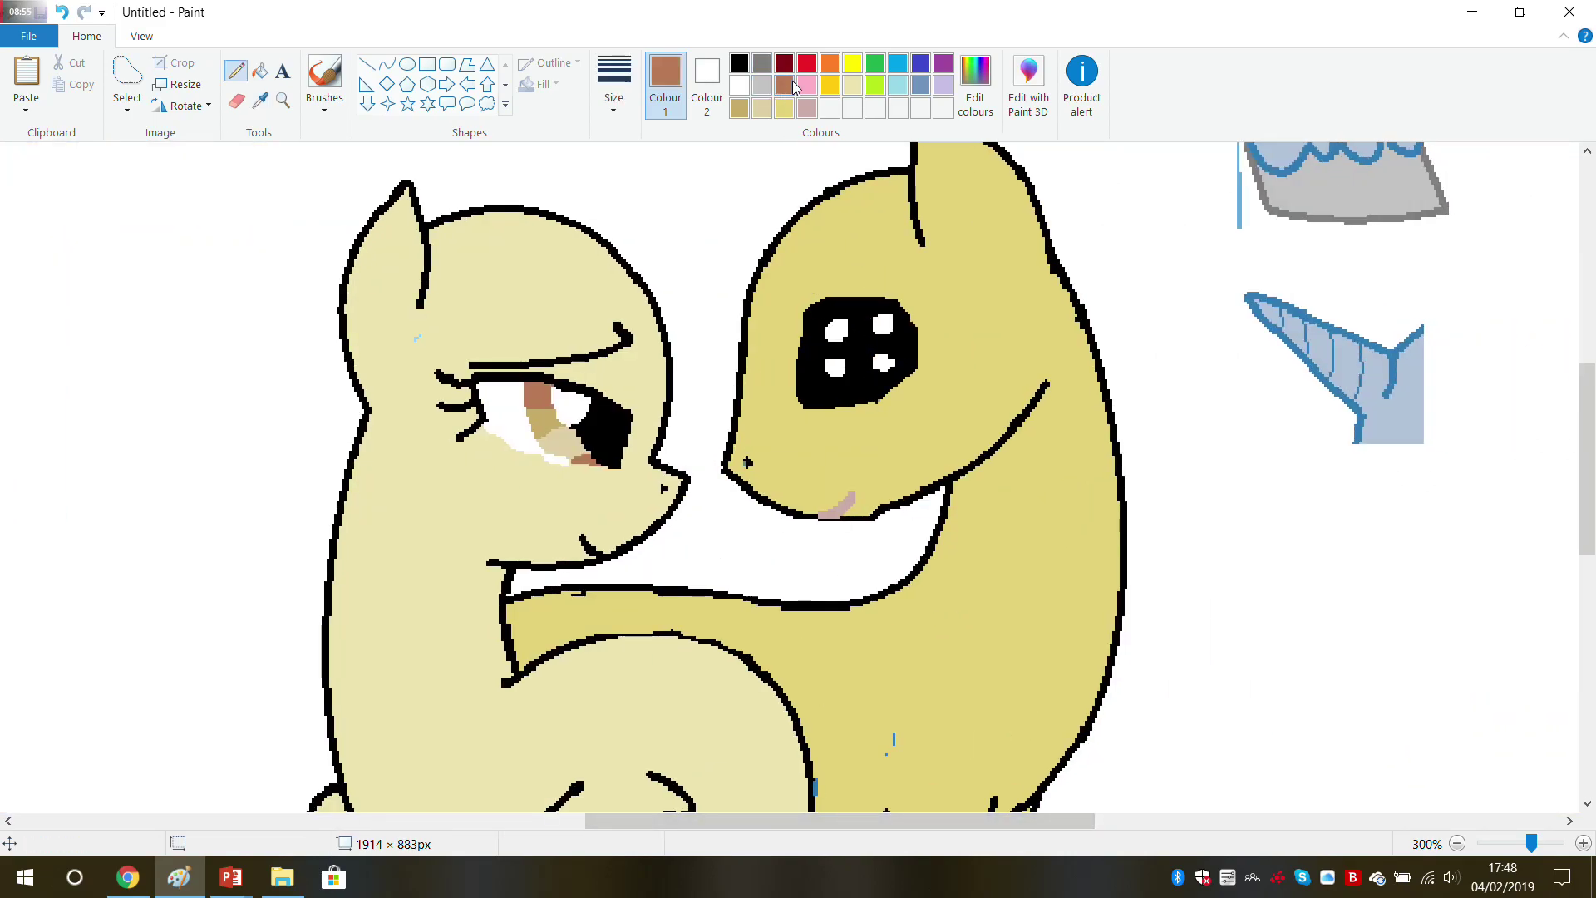
{"action": "left_click", "coordinate": [985, 100]}
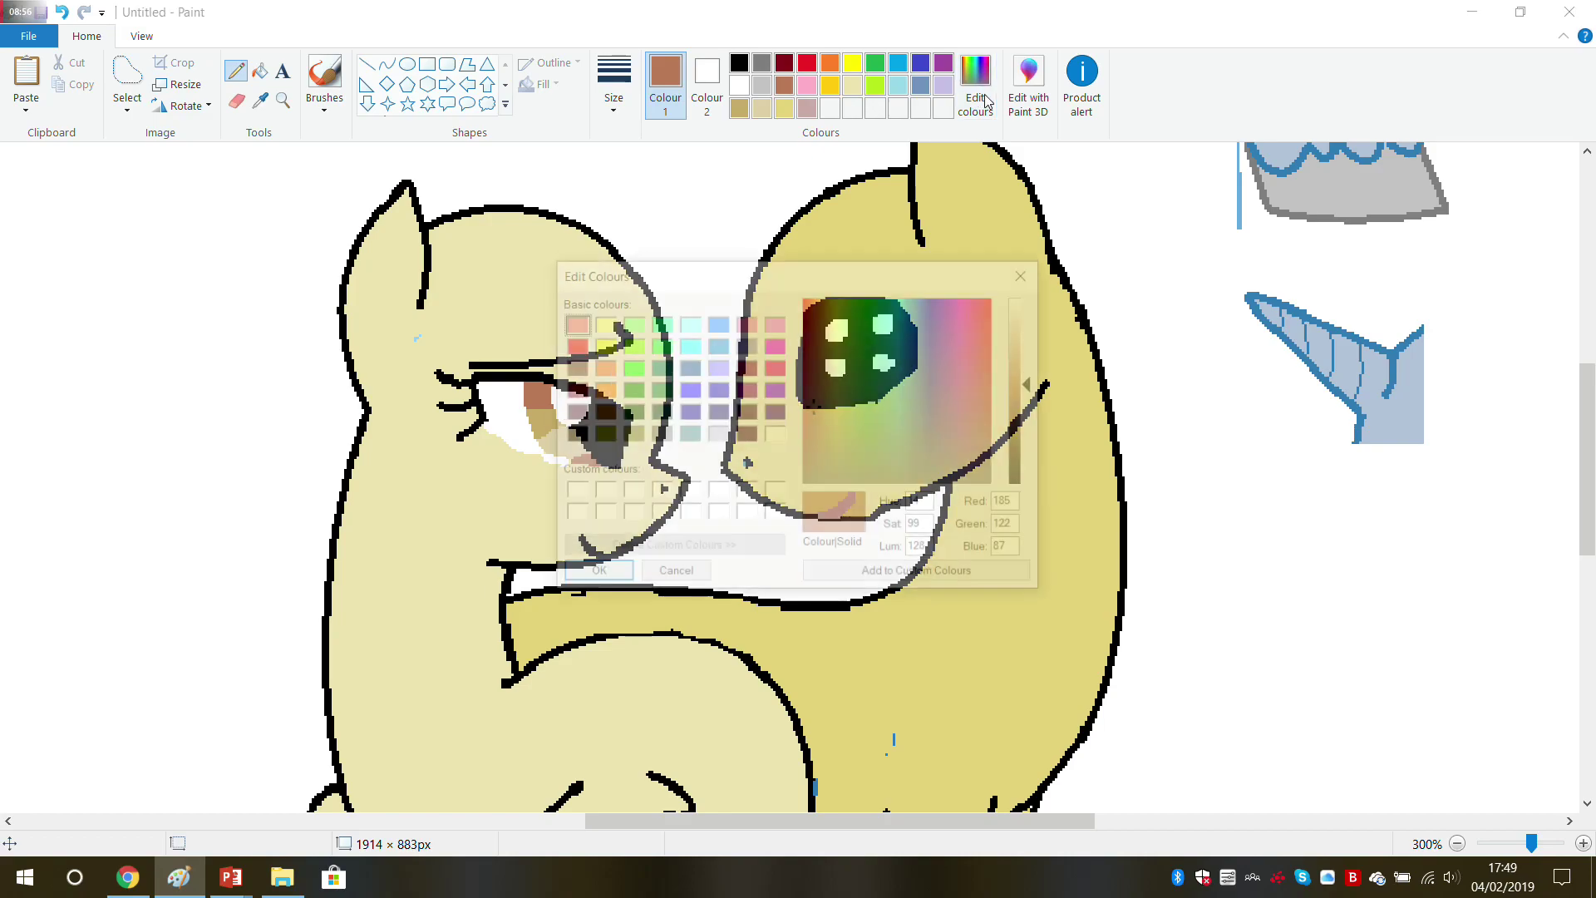
{"action": "mouse_move", "coordinate": [1035, 384]}
{"action": "left_mouse_down"}
{"action": "mouse_move", "coordinate": [1036, 349]}
{"action": "mouse_move", "coordinate": [1035, 364]}
{"action": "left_mouse_up"}
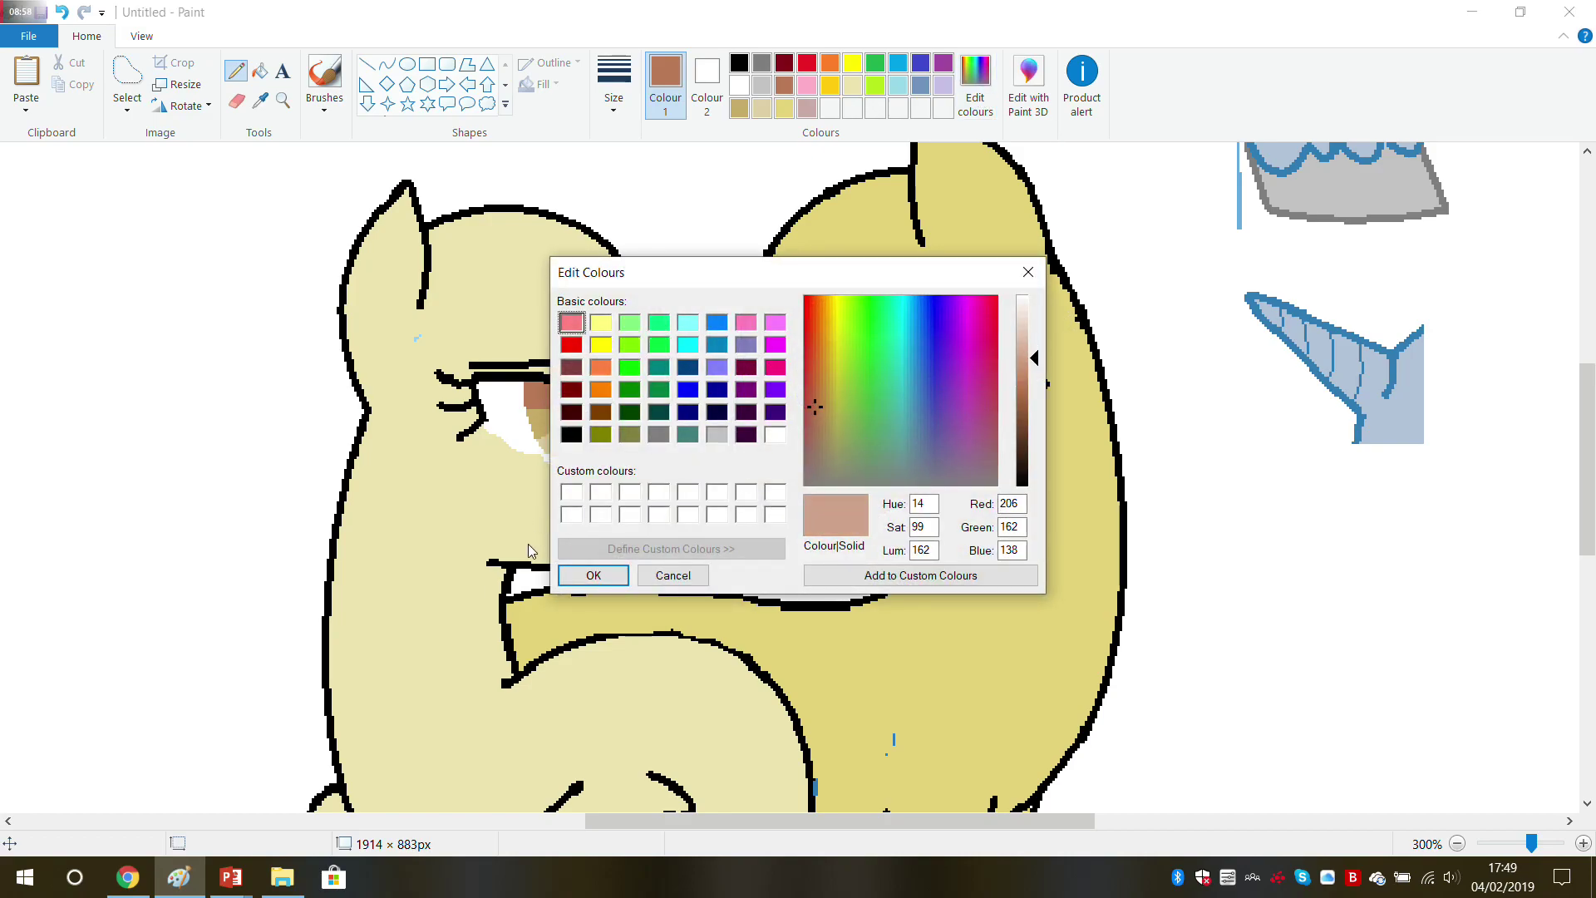
{"action": "left_click", "coordinate": [593, 575]}
{"action": "mouse_move", "coordinate": [815, 287]}
{"action": "left_mouse_down"}
{"action": "mouse_move", "coordinate": [858, 273]}
{"action": "mouse_move", "coordinate": [907, 288]}
{"action": "left_mouse_up"}
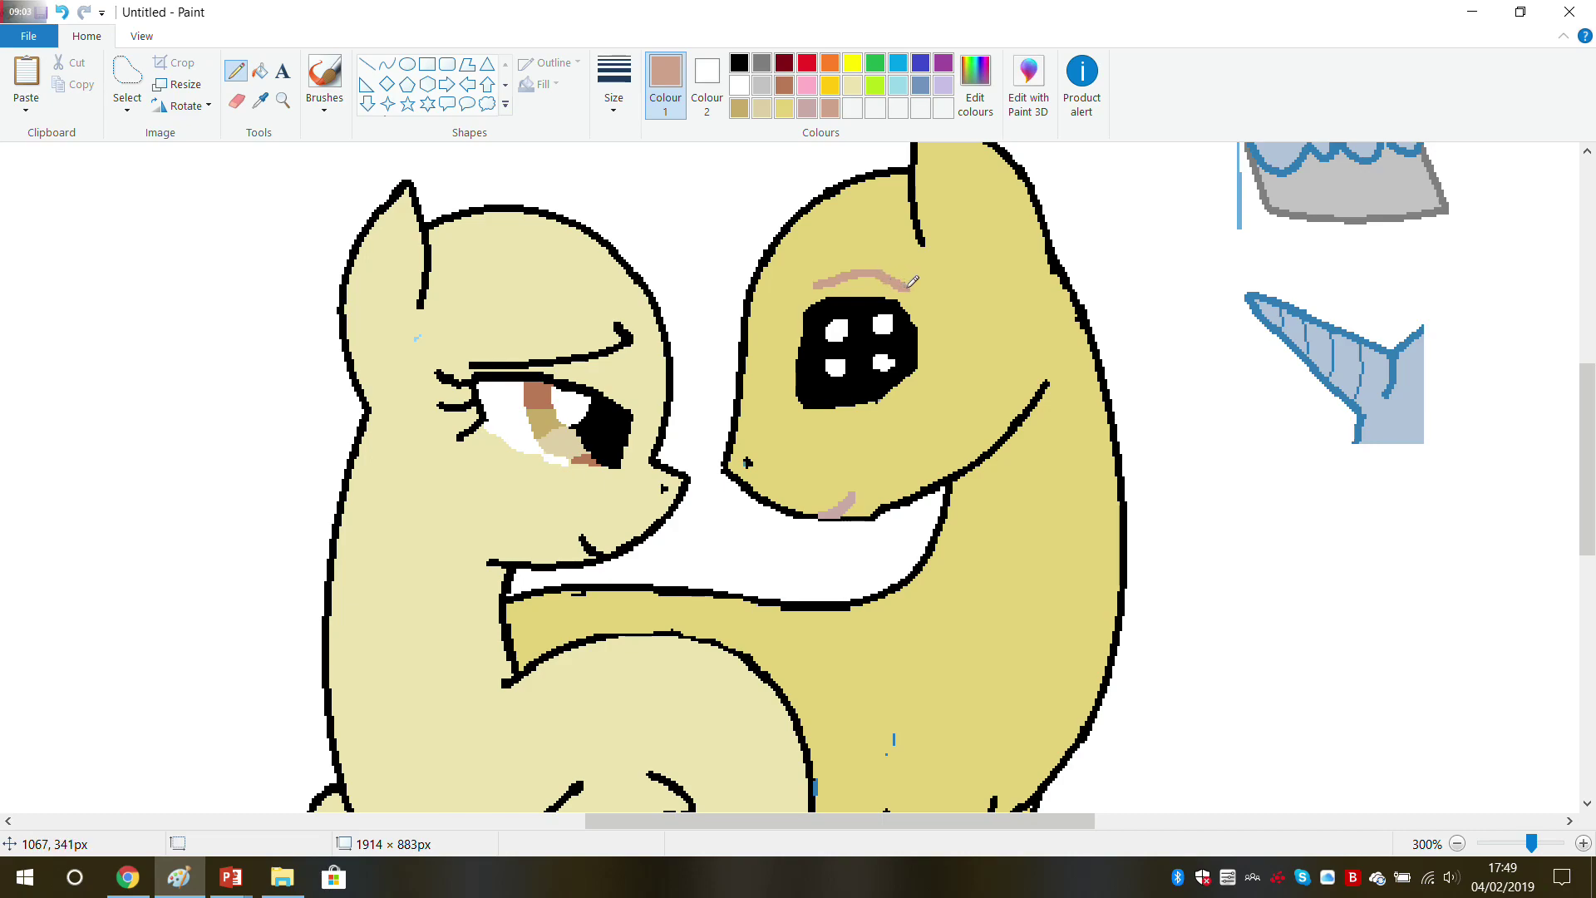
Step: Sample a dark reddish brown from the Coraline film still
{"action": "left_click", "coordinate": [260, 101]}
{"action": "left_click_drag", "start_coordinate": [631, 827], "coordinate": [351, 767]}
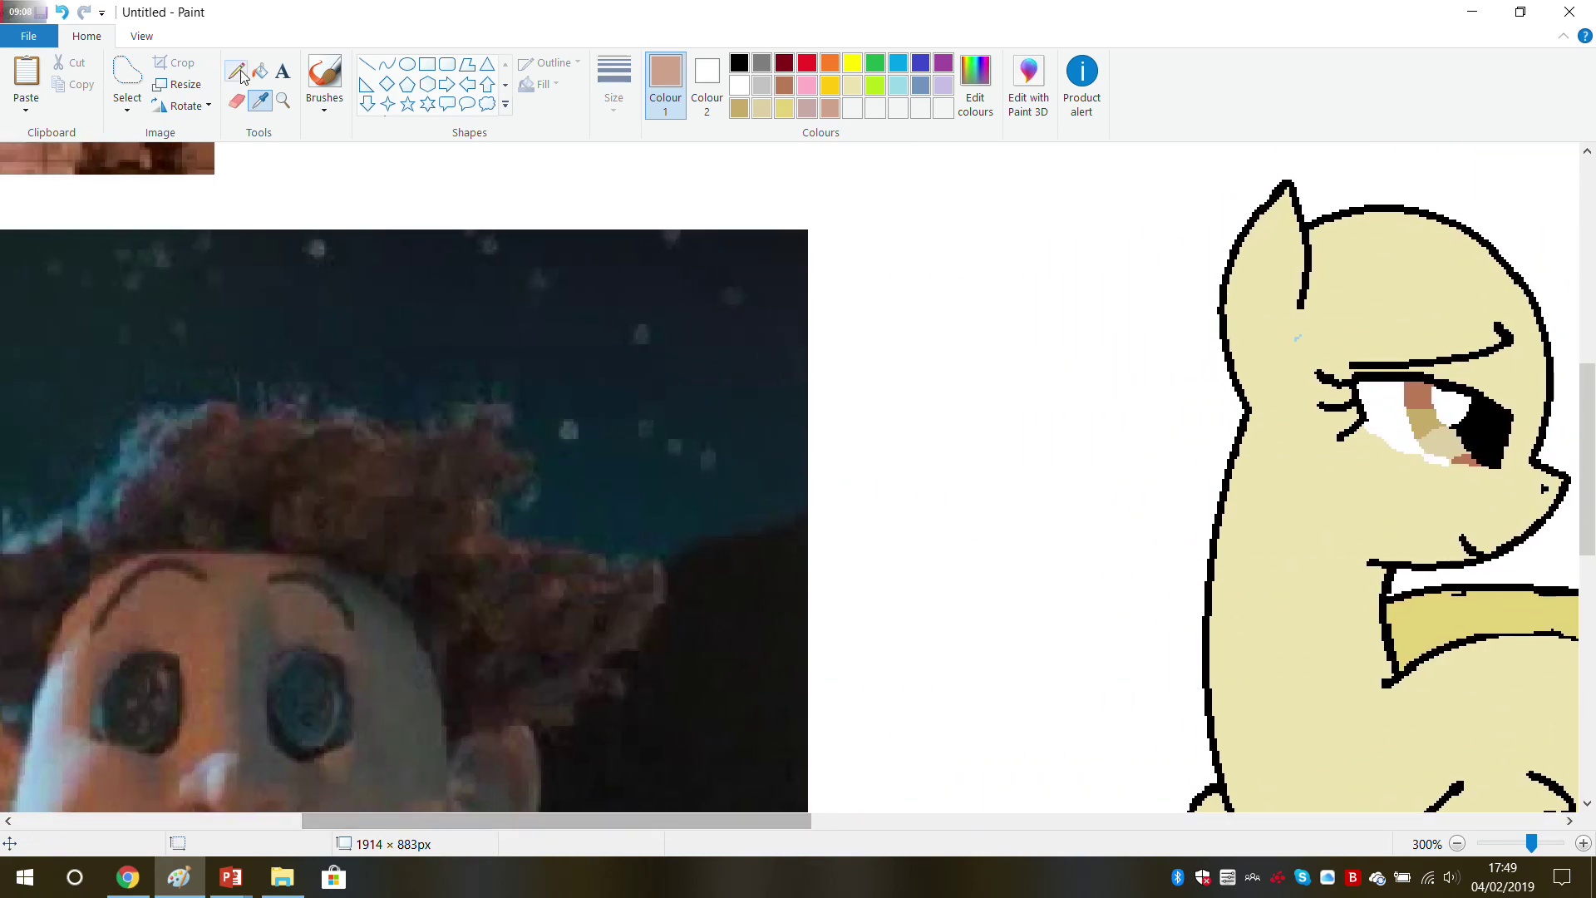
{"action": "left_click_drag", "start_coordinate": [399, 820], "coordinate": [198, 781]}
{"action": "left_click", "coordinate": [198, 781]}
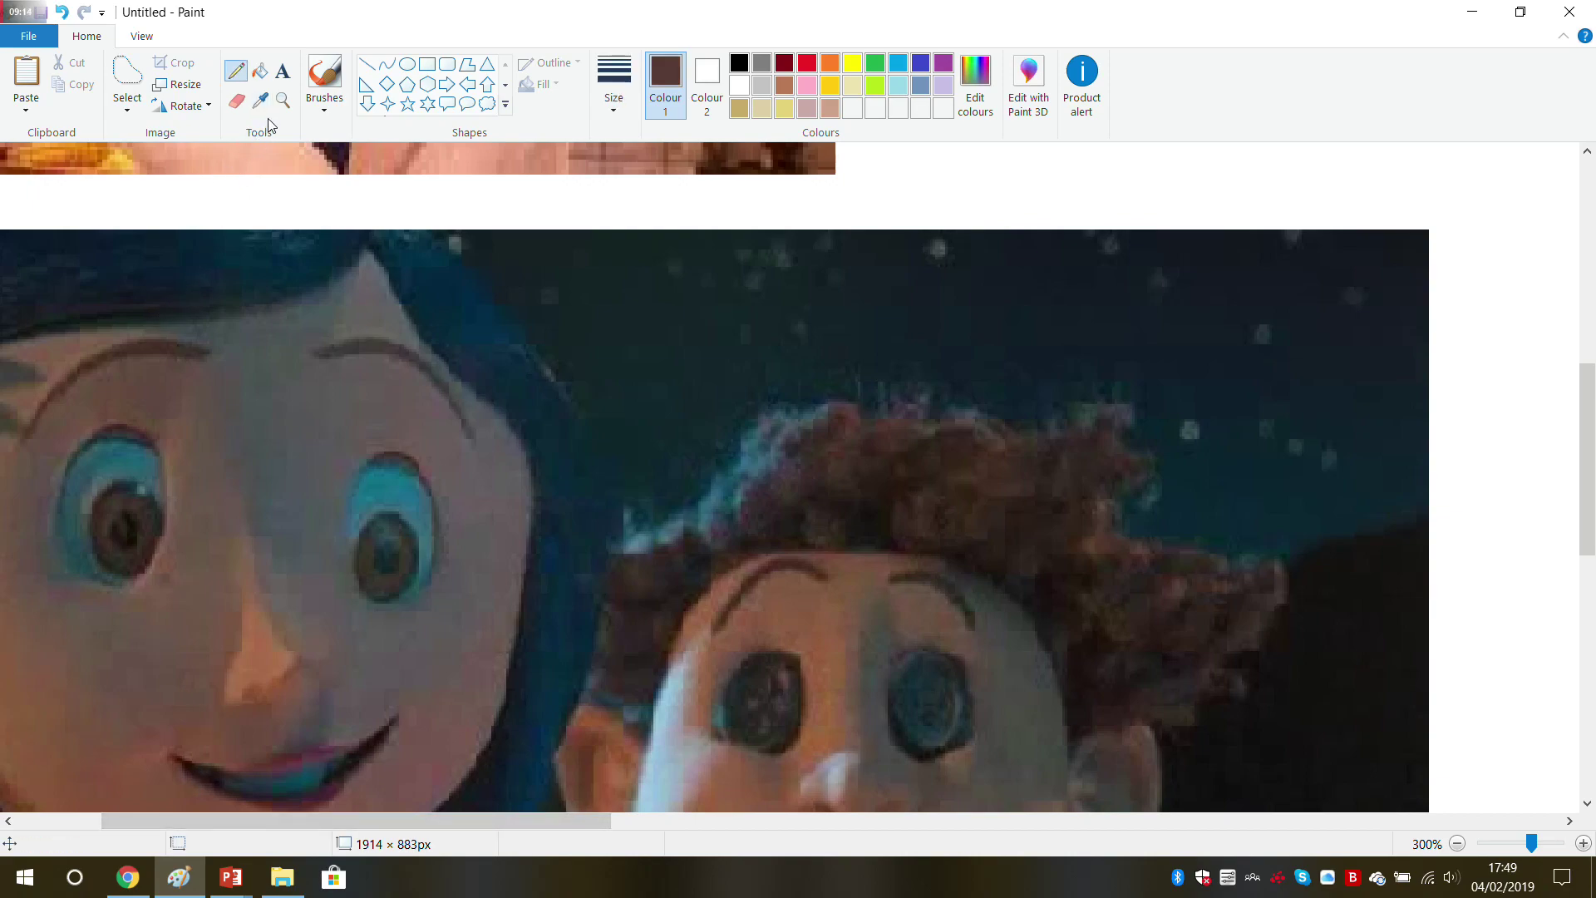
Step: Draw a long curved mane outline in black on the pale pony, from the forehead down the neck and behind the head to the ear tip
{"action": "left_click", "coordinate": [746, 63]}
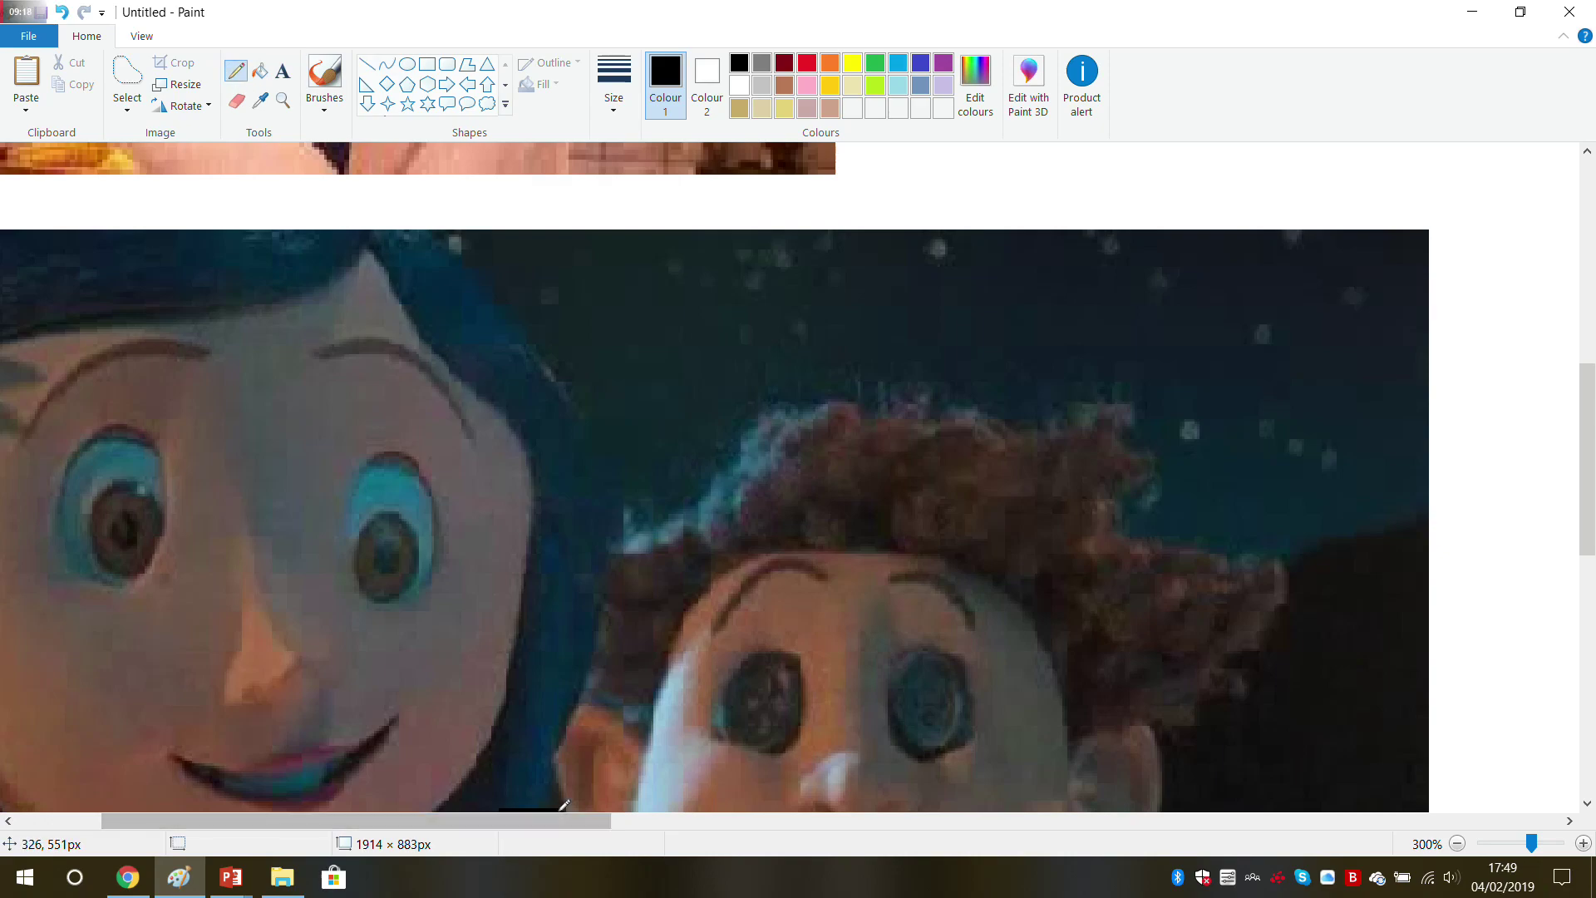
{"action": "left_click_drag", "start_coordinate": [500, 809], "coordinate": [563, 809]}
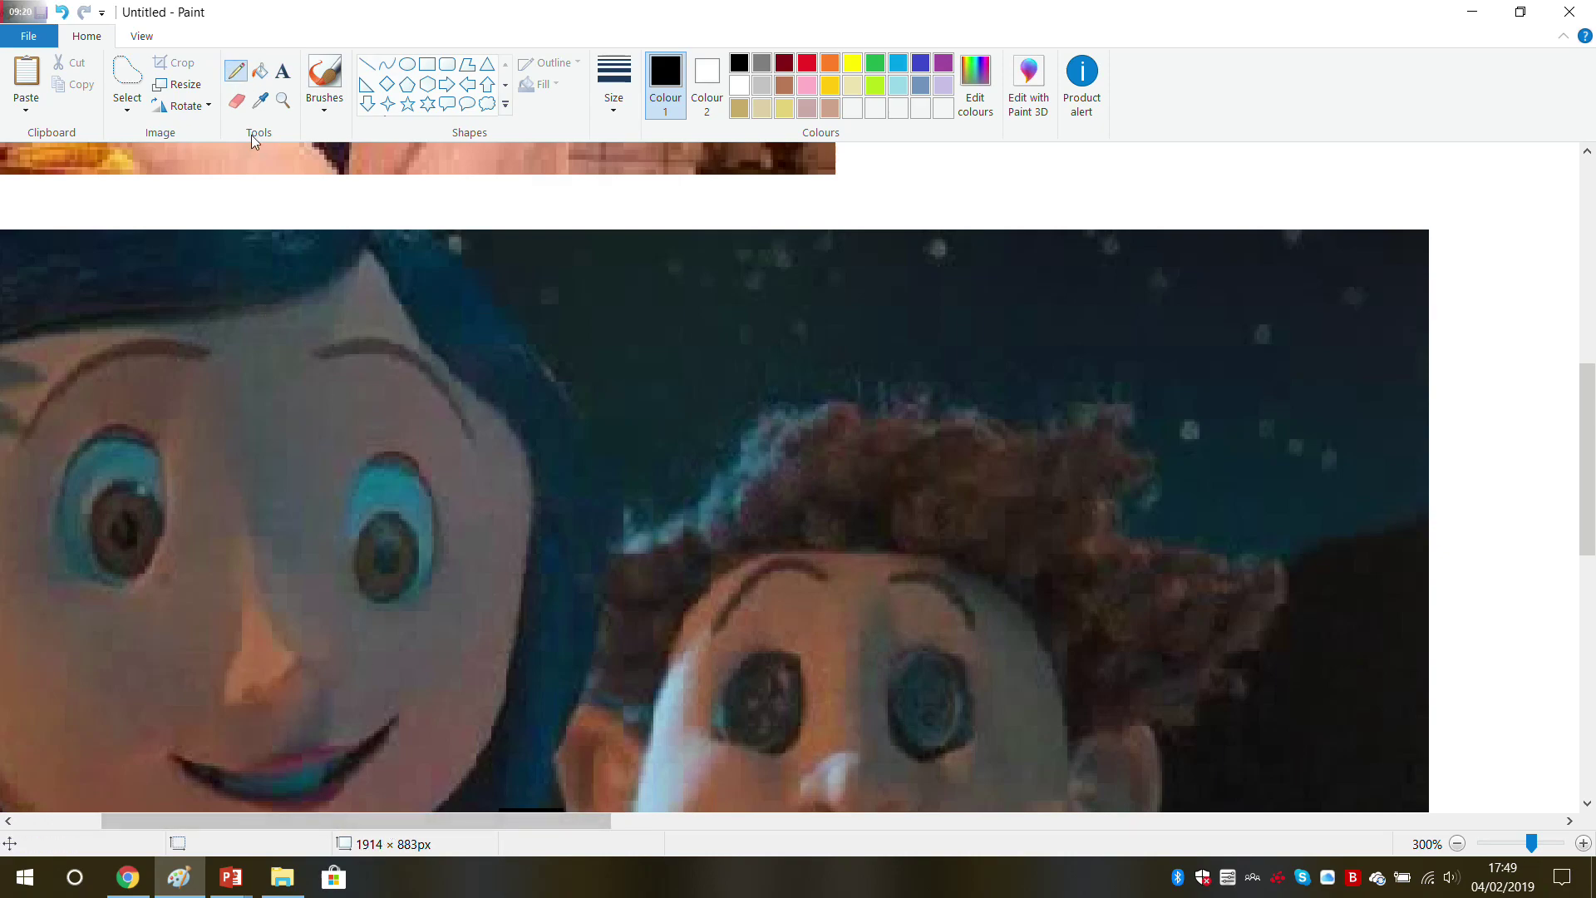
{"action": "left_click", "coordinate": [67, 11]}
{"action": "mouse_move", "coordinate": [506, 825]}
{"action": "left_mouse_down"}
{"action": "mouse_move", "coordinate": [991, 819]}
{"action": "mouse_move", "coordinate": [991, 806]}
{"action": "left_mouse_up"}
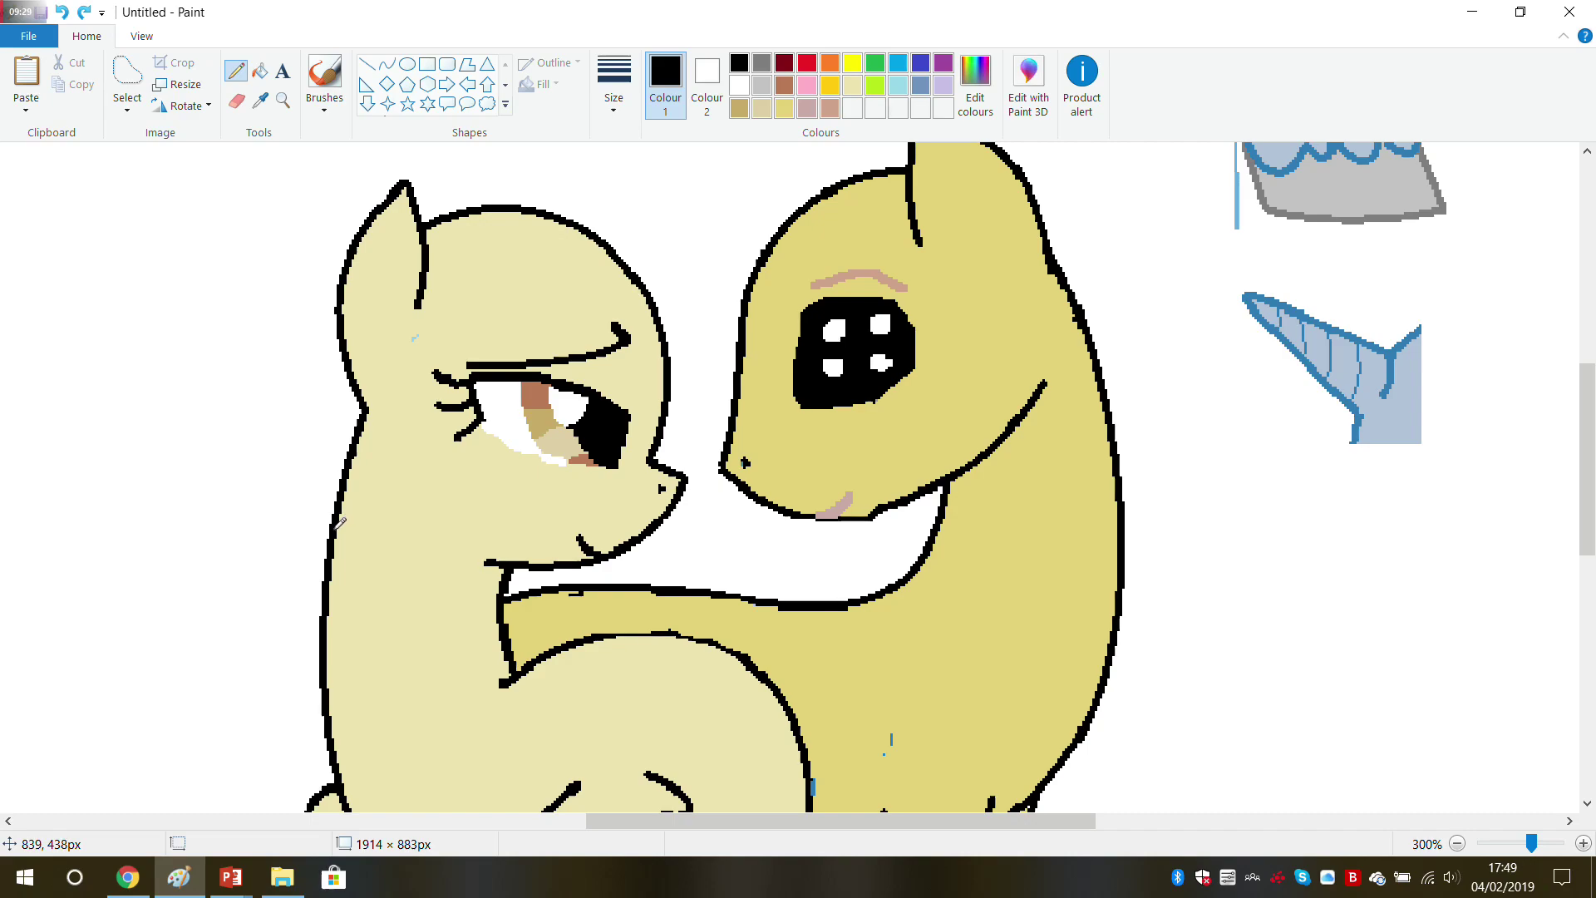
{"action": "left_click", "coordinate": [477, 335]}
{"action": "mouse_move", "coordinate": [479, 335]}
{"action": "left_mouse_down"}
{"action": "mouse_move", "coordinate": [421, 556]}
{"action": "mouse_move", "coordinate": [457, 665]}
{"action": "mouse_move", "coordinate": [410, 660]}
{"action": "mouse_move", "coordinate": [337, 615]}
{"action": "mouse_move", "coordinate": [258, 478]}
{"action": "mouse_move", "coordinate": [264, 333]}
{"action": "mouse_move", "coordinate": [292, 272]}
{"action": "mouse_move", "coordinate": [321, 227]}
{"action": "mouse_move", "coordinate": [404, 183]}
{"action": "left_mouse_up"}
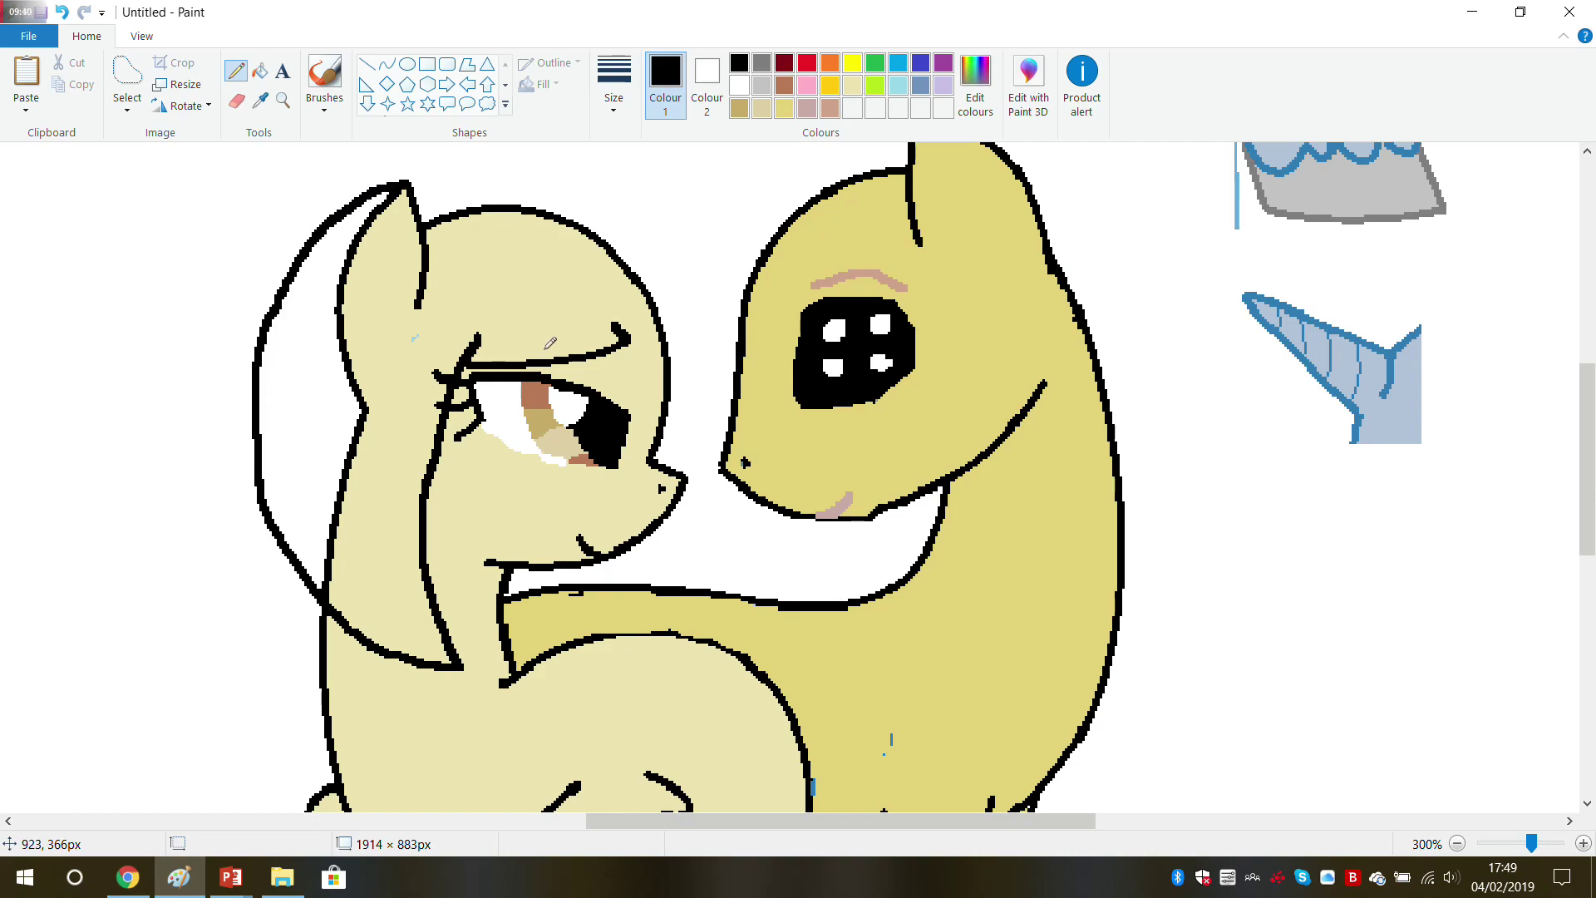
Step: Draw the fringe outline over the pale pony's forehead and erase the old head outline beside the ear
{"action": "mouse_move", "coordinate": [616, 341]}
{"action": "left_mouse_down"}
{"action": "mouse_move", "coordinate": [632, 366]}
{"action": "mouse_move", "coordinate": [667, 364]}
{"action": "left_mouse_up"}
{"action": "mouse_move", "coordinate": [417, 198]}
{"action": "left_mouse_down"}
{"action": "mouse_move", "coordinate": [463, 171]}
{"action": "mouse_move", "coordinate": [537, 167]}
{"action": "mouse_move", "coordinate": [601, 187]}
{"action": "mouse_move", "coordinate": [672, 256]}
{"action": "mouse_move", "coordinate": [696, 372]}
{"action": "mouse_move", "coordinate": [662, 373]}
{"action": "left_mouse_up"}
{"action": "left_click", "coordinate": [236, 100]}
{"action": "left_click_drag", "start_coordinate": [430, 217], "coordinate": [434, 232]}
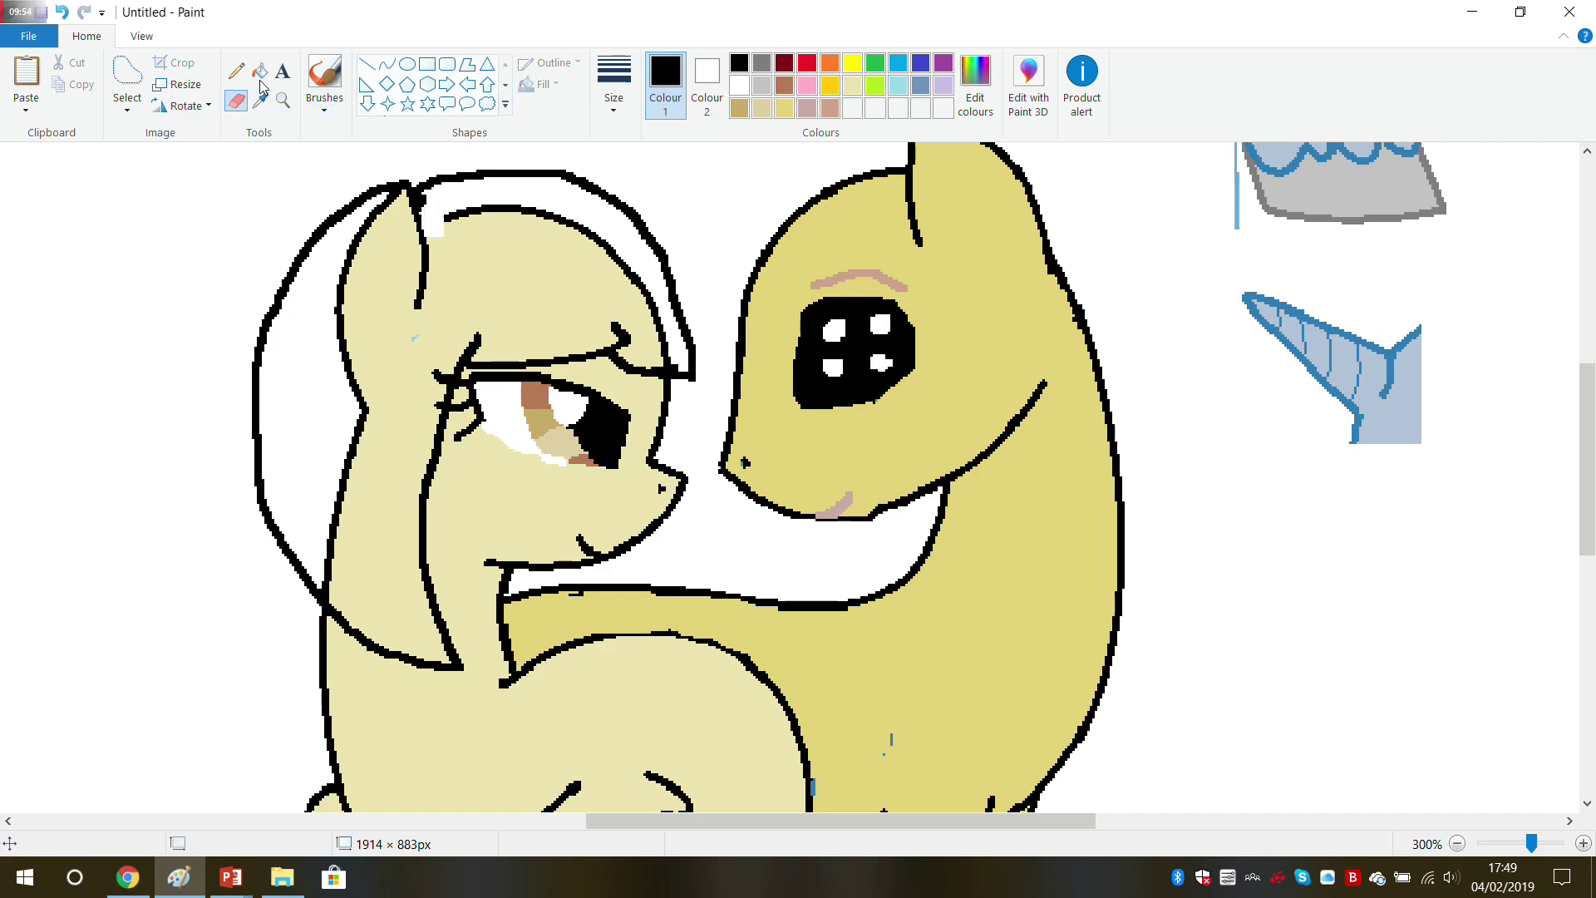
Step: Redraw the pale pony's ear with a higher tip in black and erase the old tip lines inside it
{"action": "left_click", "coordinate": [236, 71]}
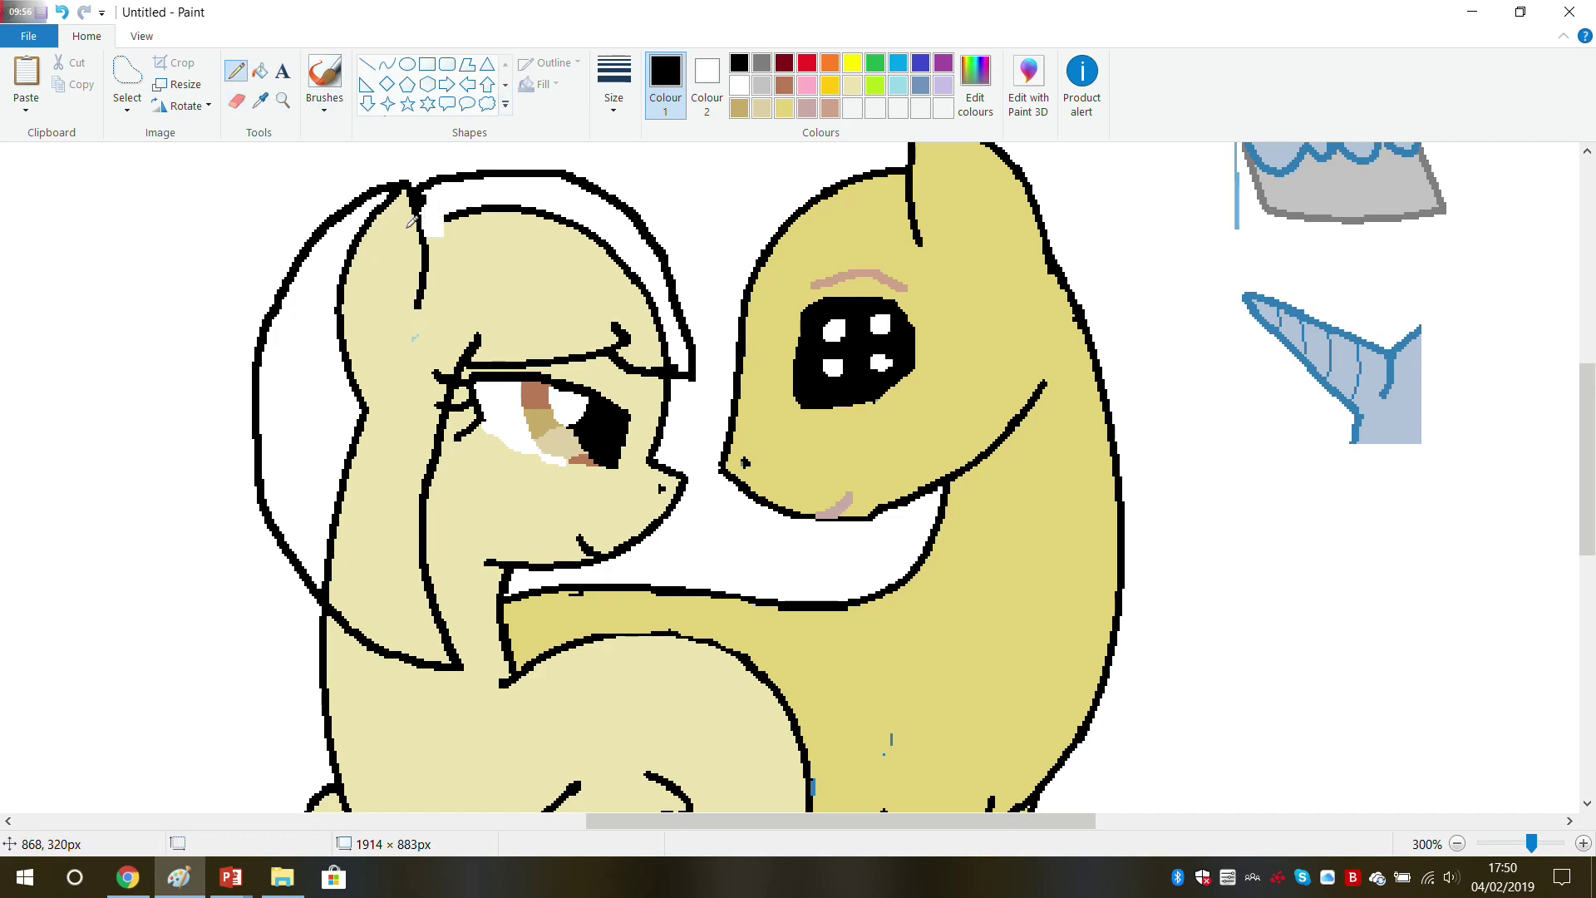
{"action": "mouse_move", "coordinate": [425, 234]}
{"action": "left_mouse_down"}
{"action": "mouse_move", "coordinate": [414, 159]}
{"action": "mouse_move", "coordinate": [354, 235]}
{"action": "left_mouse_up"}
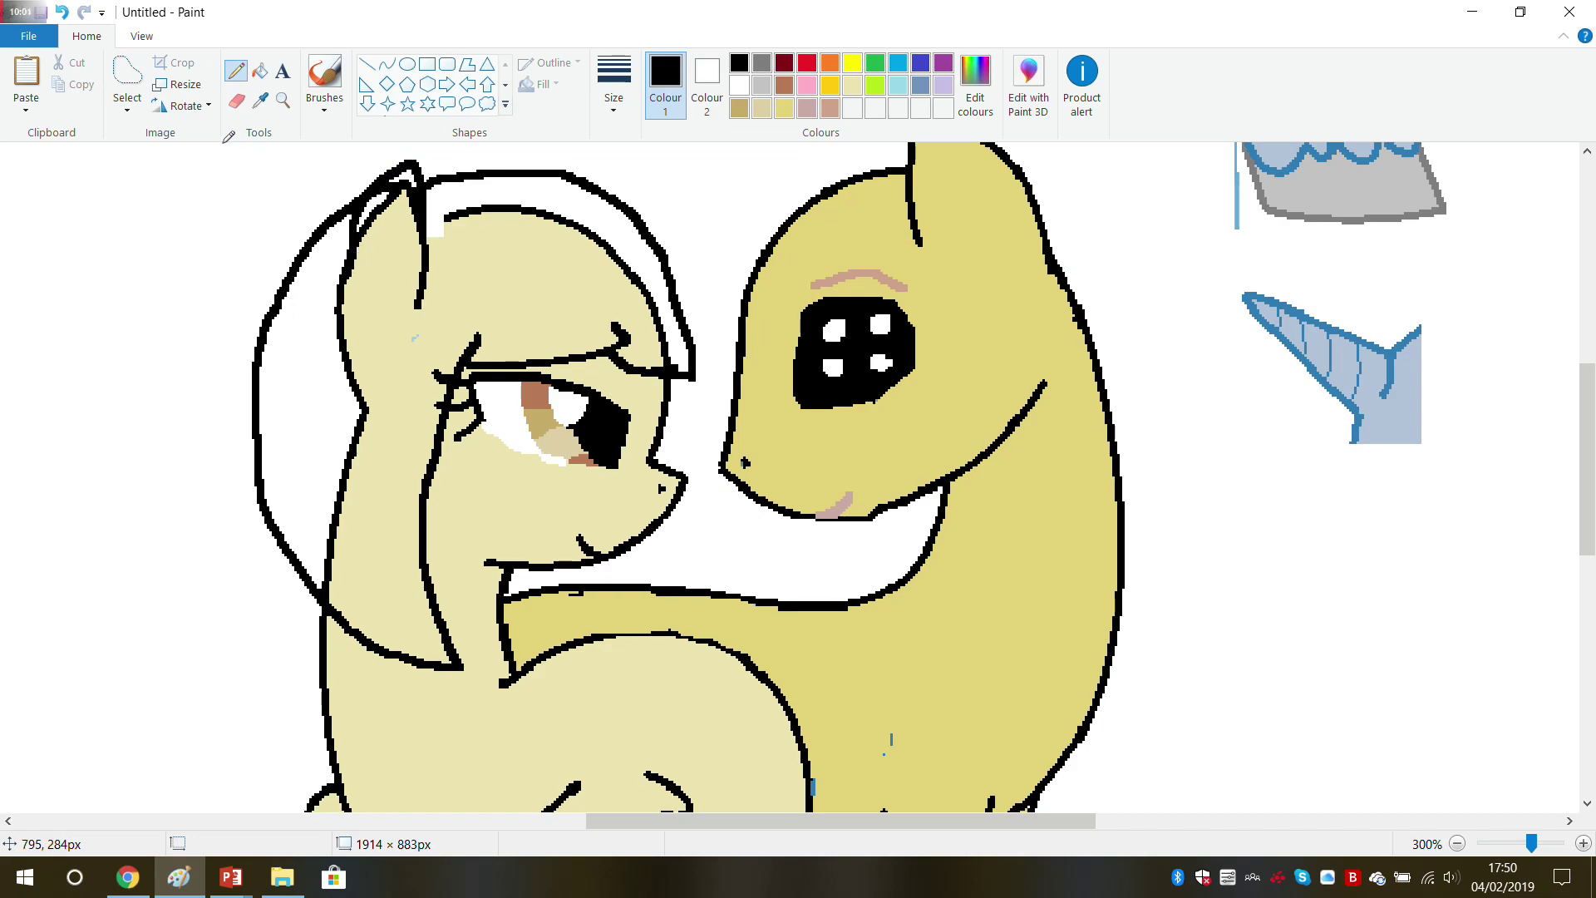
{"action": "left_click", "coordinate": [237, 100]}
{"action": "mouse_move", "coordinate": [403, 192]}
{"action": "left_mouse_down"}
{"action": "mouse_move", "coordinate": [381, 219]}
{"action": "mouse_move", "coordinate": [381, 205]}
{"action": "left_mouse_up"}
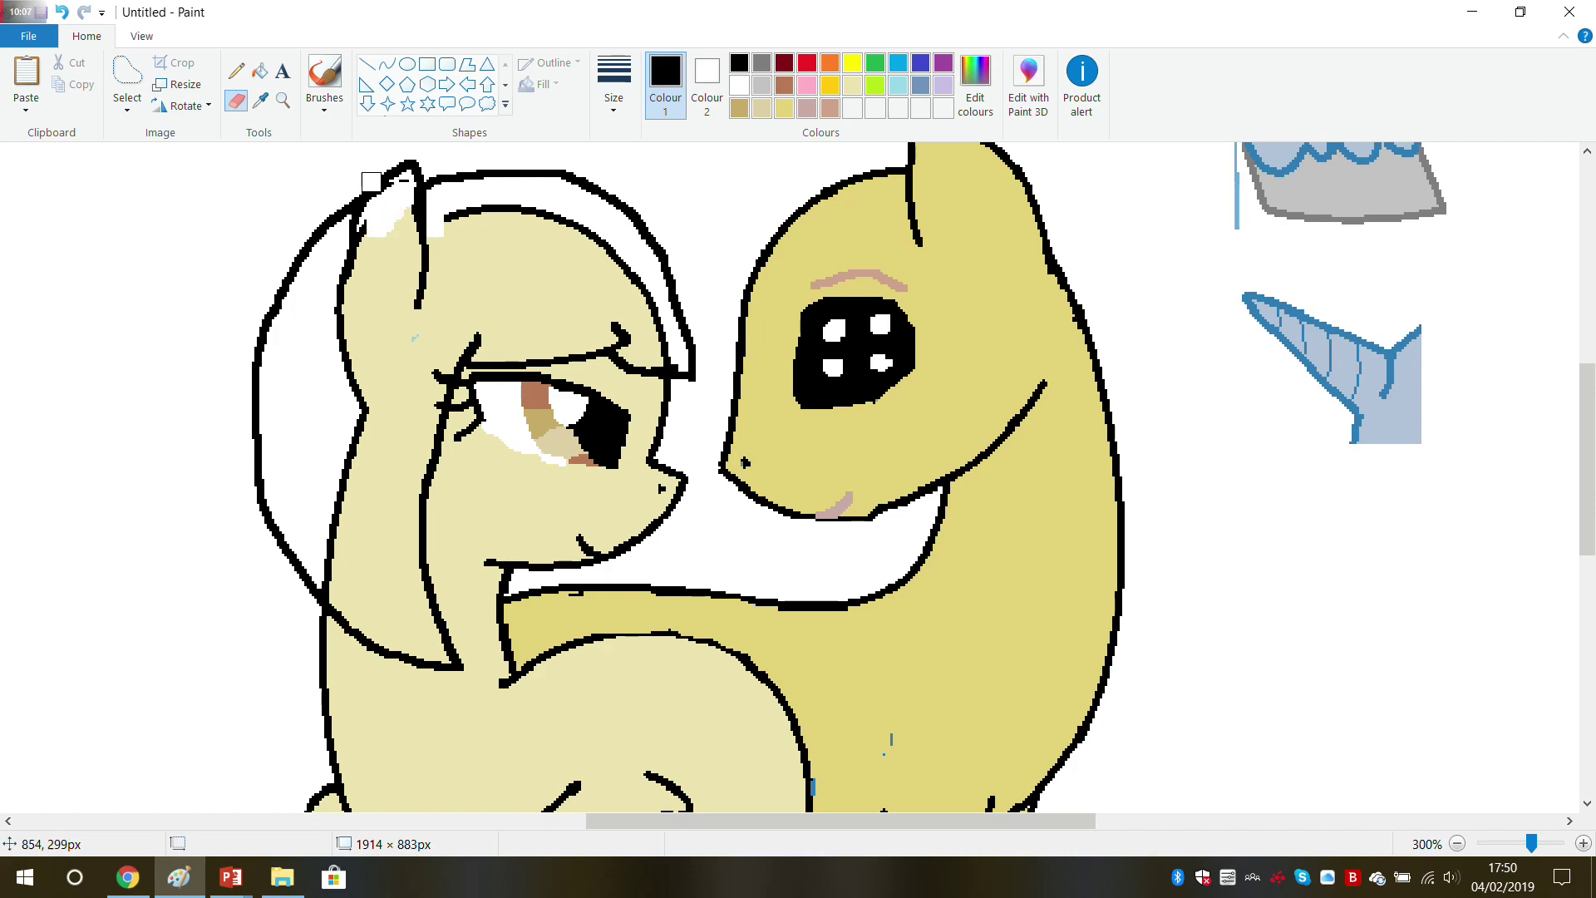
{"action": "left_click", "coordinate": [237, 72]}
{"action": "left_click_drag", "start_coordinate": [439, 216], "coordinate": [447, 219]}
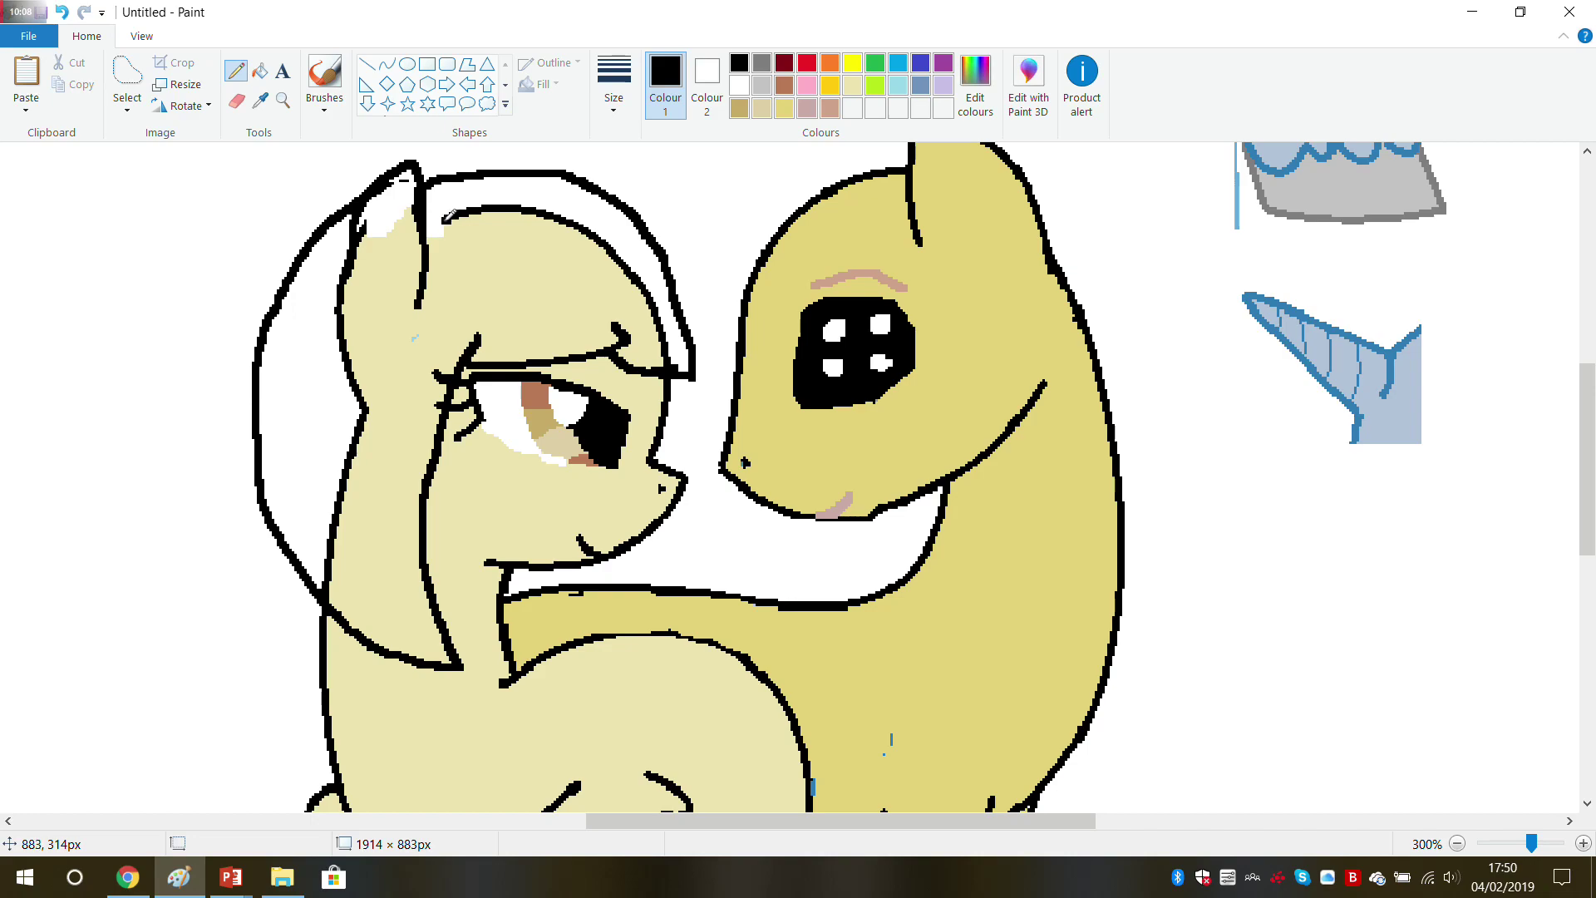
Step: Erase the old head outline and the coat colour inside the fringe area of the pale pony
{"action": "mouse_move", "coordinate": [419, 305]}
{"action": "left_mouse_down"}
{"action": "mouse_move", "coordinate": [464, 285]}
{"action": "mouse_move", "coordinate": [501, 311]}
{"action": "mouse_move", "coordinate": [619, 324]}
{"action": "left_mouse_up"}
{"action": "left_click", "coordinate": [237, 101]}
{"action": "mouse_move", "coordinate": [434, 297]}
{"action": "left_mouse_down"}
{"action": "mouse_move", "coordinate": [431, 319]}
{"action": "mouse_move", "coordinate": [455, 320]}
{"action": "mouse_move", "coordinate": [457, 301]}
{"action": "left_mouse_up"}
{"action": "mouse_move", "coordinate": [462, 221]}
{"action": "left_mouse_down"}
{"action": "mouse_move", "coordinate": [535, 222]}
{"action": "mouse_move", "coordinate": [631, 281]}
{"action": "mouse_move", "coordinate": [556, 227]}
{"action": "mouse_move", "coordinate": [482, 215]}
{"action": "mouse_move", "coordinate": [564, 222]}
{"action": "mouse_move", "coordinate": [641, 287]}
{"action": "mouse_move", "coordinate": [655, 347]}
{"action": "mouse_move", "coordinate": [631, 314]}
{"action": "mouse_move", "coordinate": [605, 311]}
{"action": "mouse_move", "coordinate": [620, 337]}
{"action": "mouse_move", "coordinate": [460, 279]}
{"action": "mouse_move", "coordinate": [478, 302]}
{"action": "mouse_move", "coordinate": [521, 314]}
{"action": "mouse_move", "coordinate": [536, 275]}
{"action": "mouse_move", "coordinate": [514, 280]}
{"action": "mouse_move", "coordinate": [580, 299]}
{"action": "mouse_move", "coordinate": [478, 296]}
{"action": "mouse_move", "coordinate": [446, 248]}
{"action": "mouse_move", "coordinate": [441, 302]}
{"action": "mouse_move", "coordinate": [438, 232]}
{"action": "mouse_move", "coordinate": [527, 264]}
{"action": "left_mouse_up"}
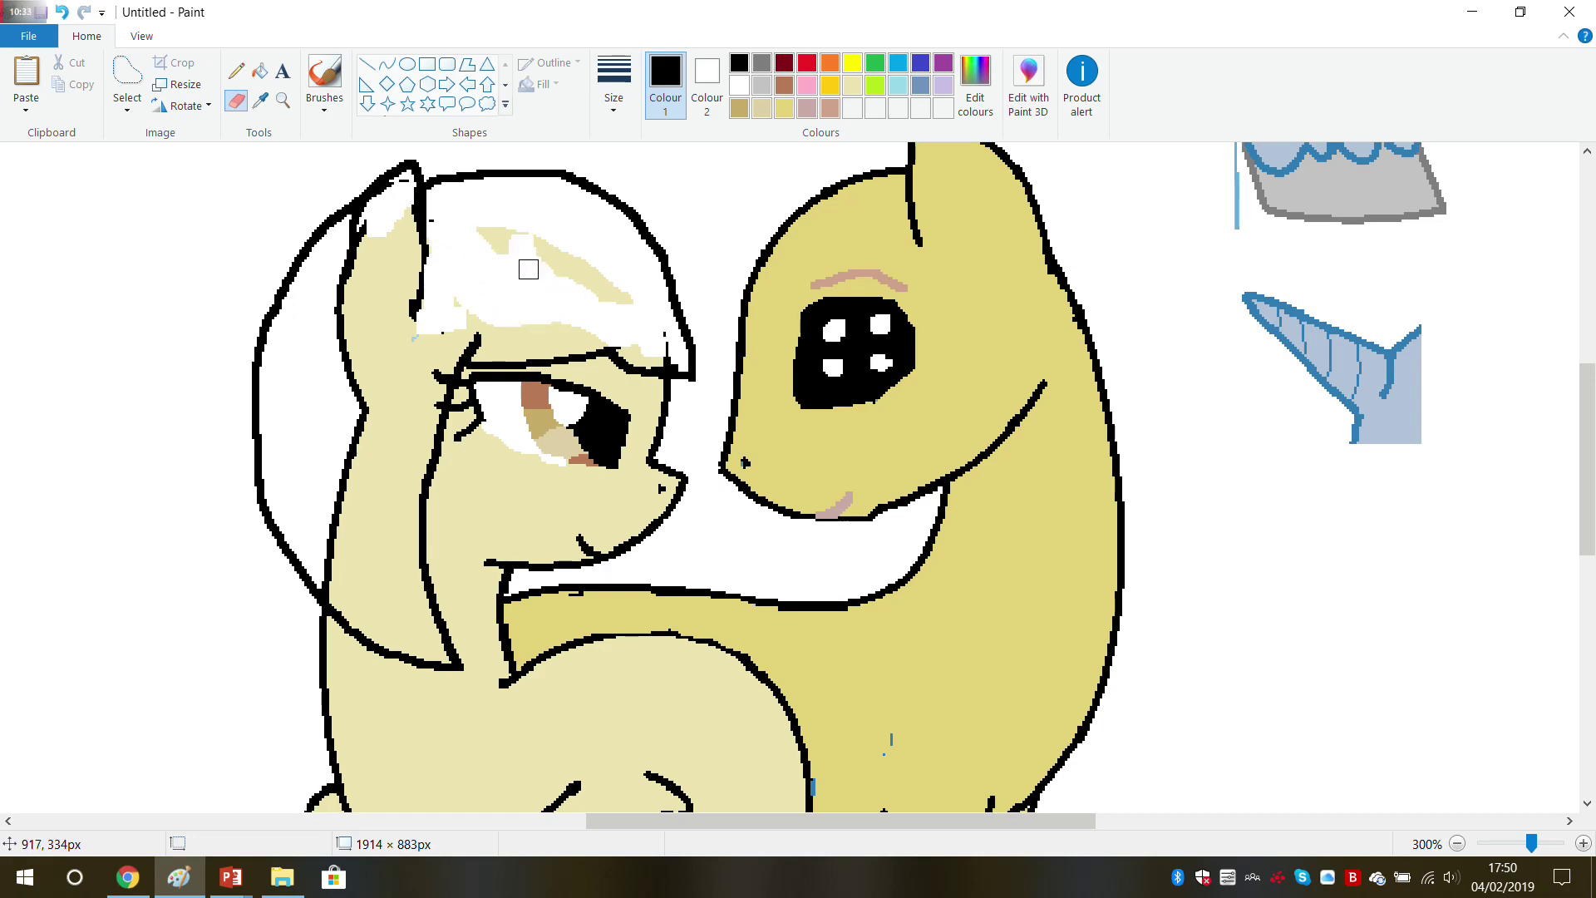
{"action": "left_click", "coordinate": [259, 71]}
{"action": "left_click", "coordinate": [236, 101]}
{"action": "mouse_move", "coordinate": [517, 250]}
{"action": "left_mouse_down"}
{"action": "mouse_move", "coordinate": [504, 239]}
{"action": "mouse_move", "coordinate": [613, 285]}
{"action": "mouse_move", "coordinate": [651, 329]}
{"action": "mouse_move", "coordinate": [477, 321]}
{"action": "mouse_move", "coordinate": [449, 299]}
{"action": "mouse_move", "coordinate": [461, 237]}
{"action": "mouse_move", "coordinate": [572, 255]}
{"action": "mouse_move", "coordinate": [649, 354]}
{"action": "left_mouse_up"}
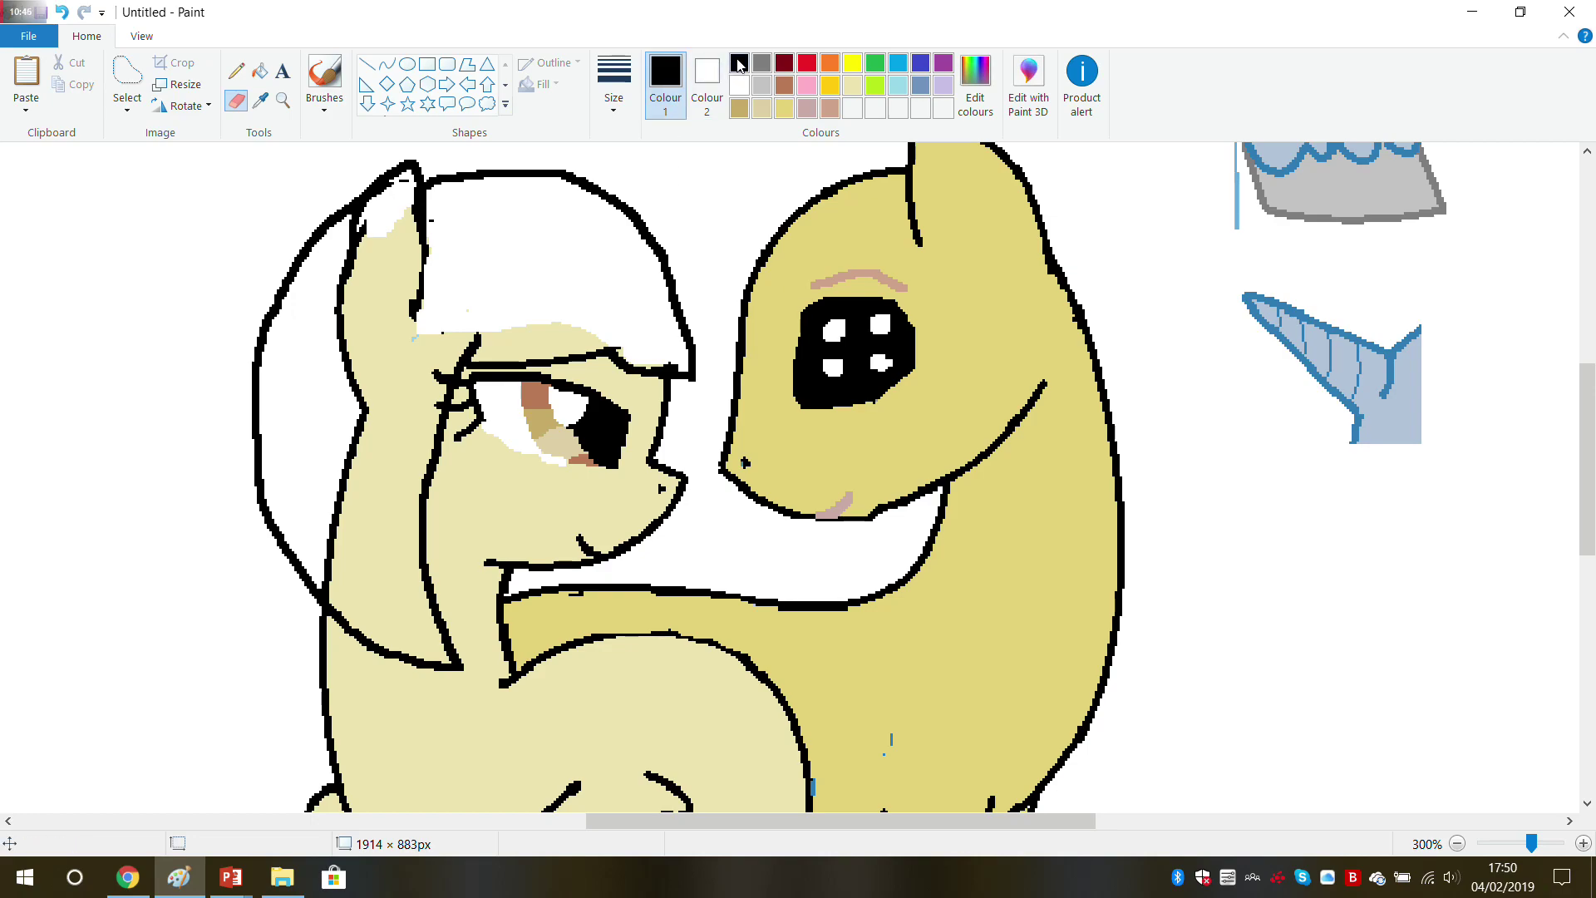
Step: Draw a black line from the ear base to the neck and a lower mane outline across the back of the ear
{"action": "left_click", "coordinate": [739, 86]}
{"action": "left_click", "coordinate": [739, 61]}
{"action": "left_click", "coordinate": [236, 71]}
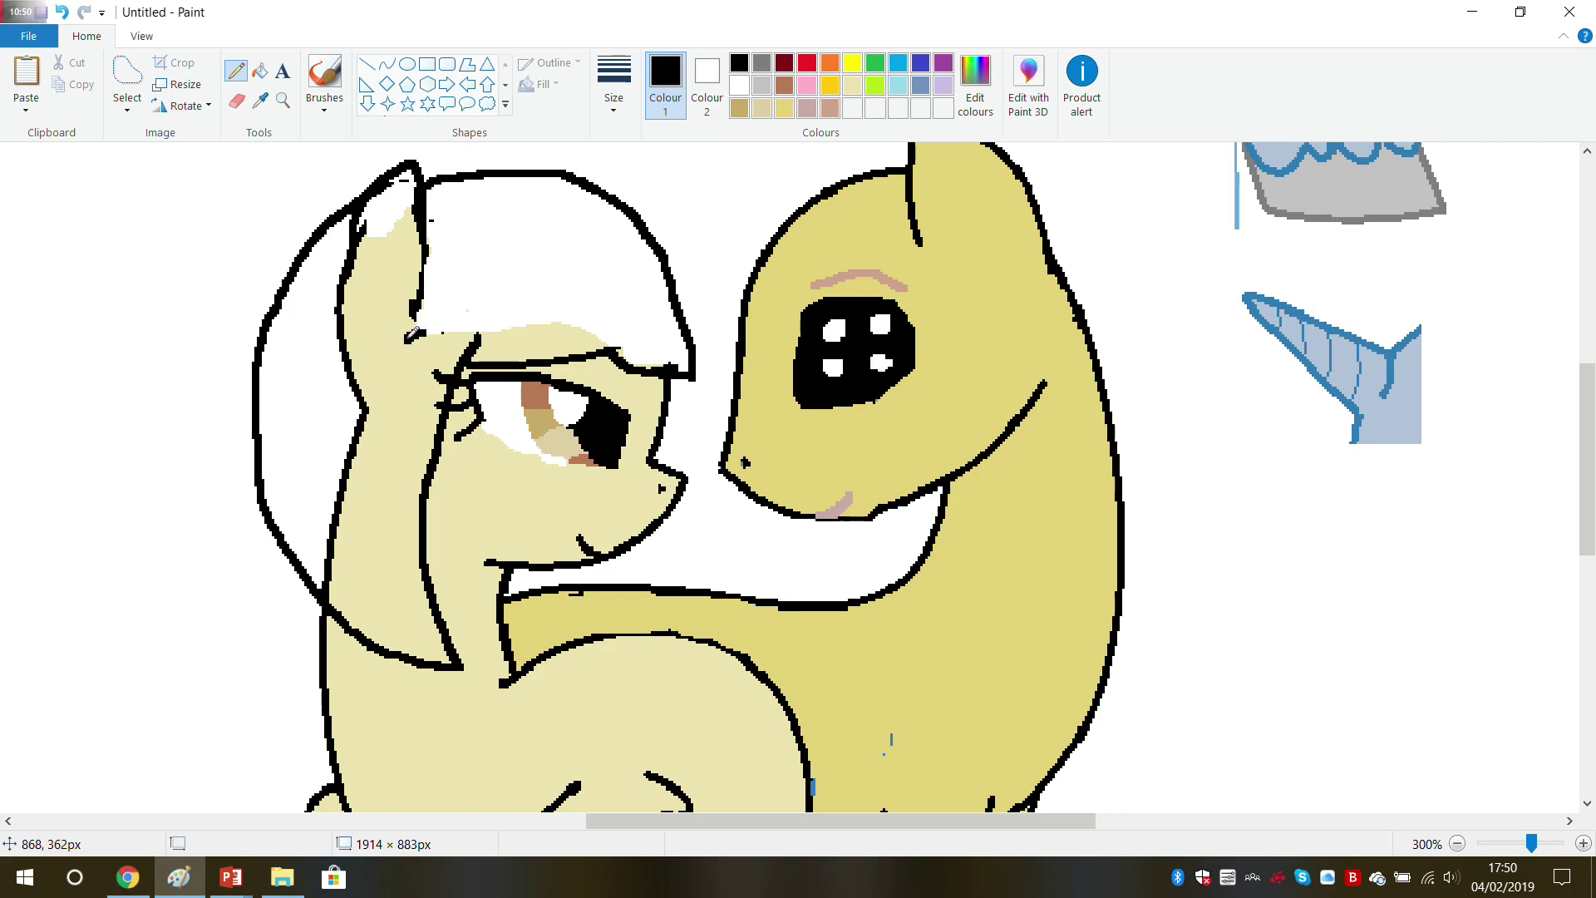
{"action": "left_click_drag", "start_coordinate": [414, 328], "coordinate": [376, 374]}
{"action": "mouse_move", "coordinate": [268, 313]}
{"action": "left_mouse_down"}
{"action": "mouse_move", "coordinate": [341, 243]}
{"action": "mouse_move", "coordinate": [396, 233]}
{"action": "left_mouse_up"}
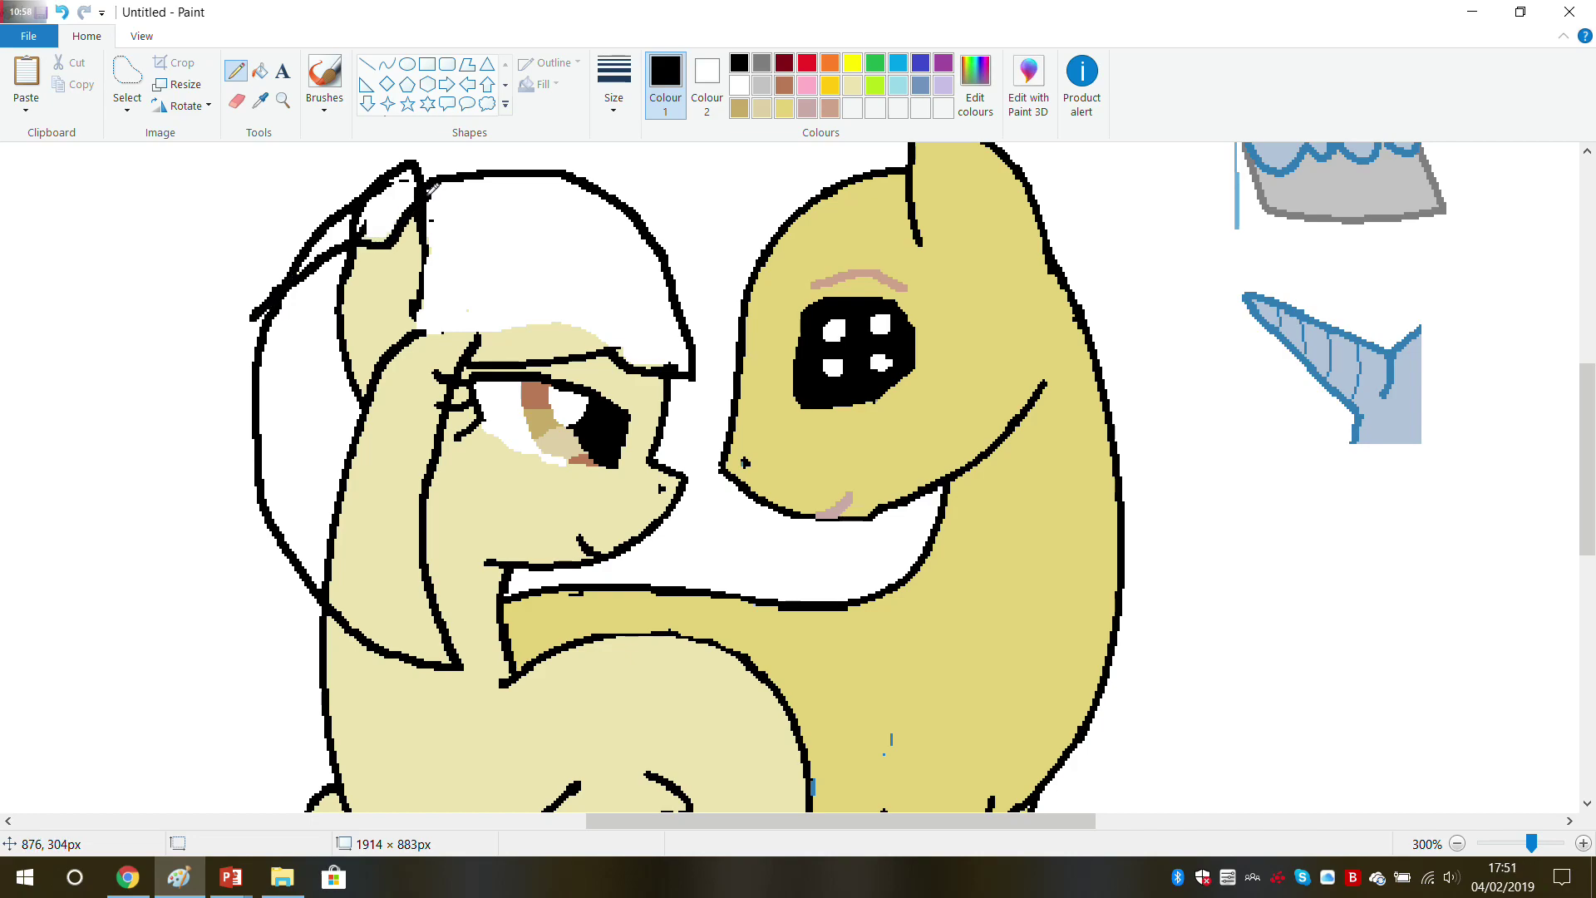
{"action": "left_click", "coordinate": [62, 12]}
Step: Erase the upper mane outline around the ear and redraw the top of the fringe as a lower black curve
{"action": "left_click", "coordinate": [236, 101]}
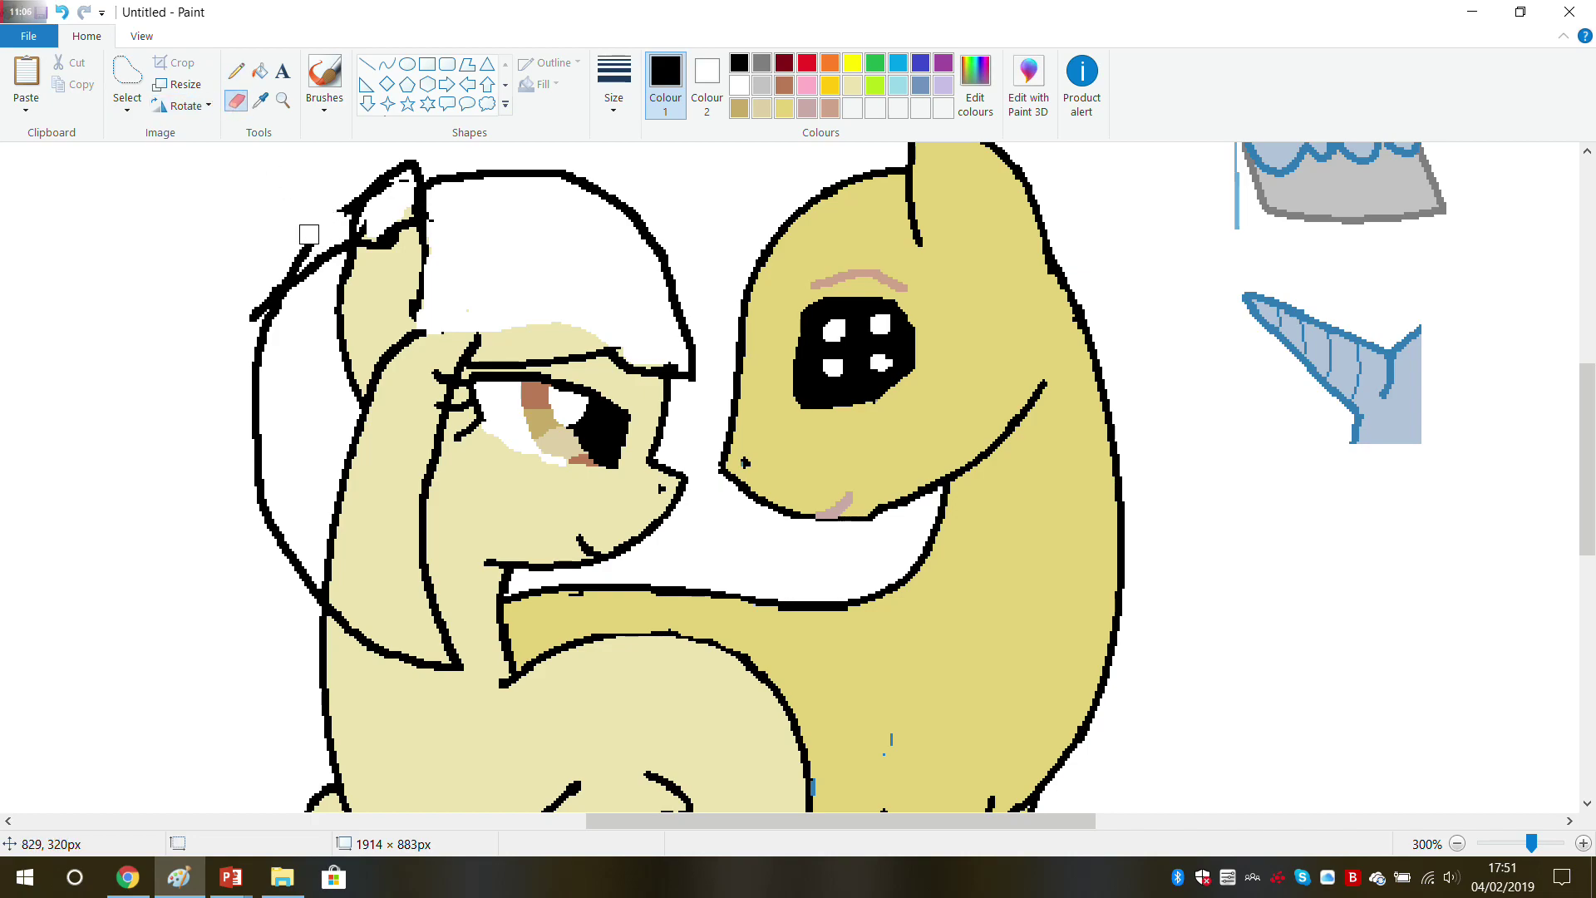
{"action": "left_click_drag", "start_coordinate": [433, 184], "coordinate": [496, 184]}
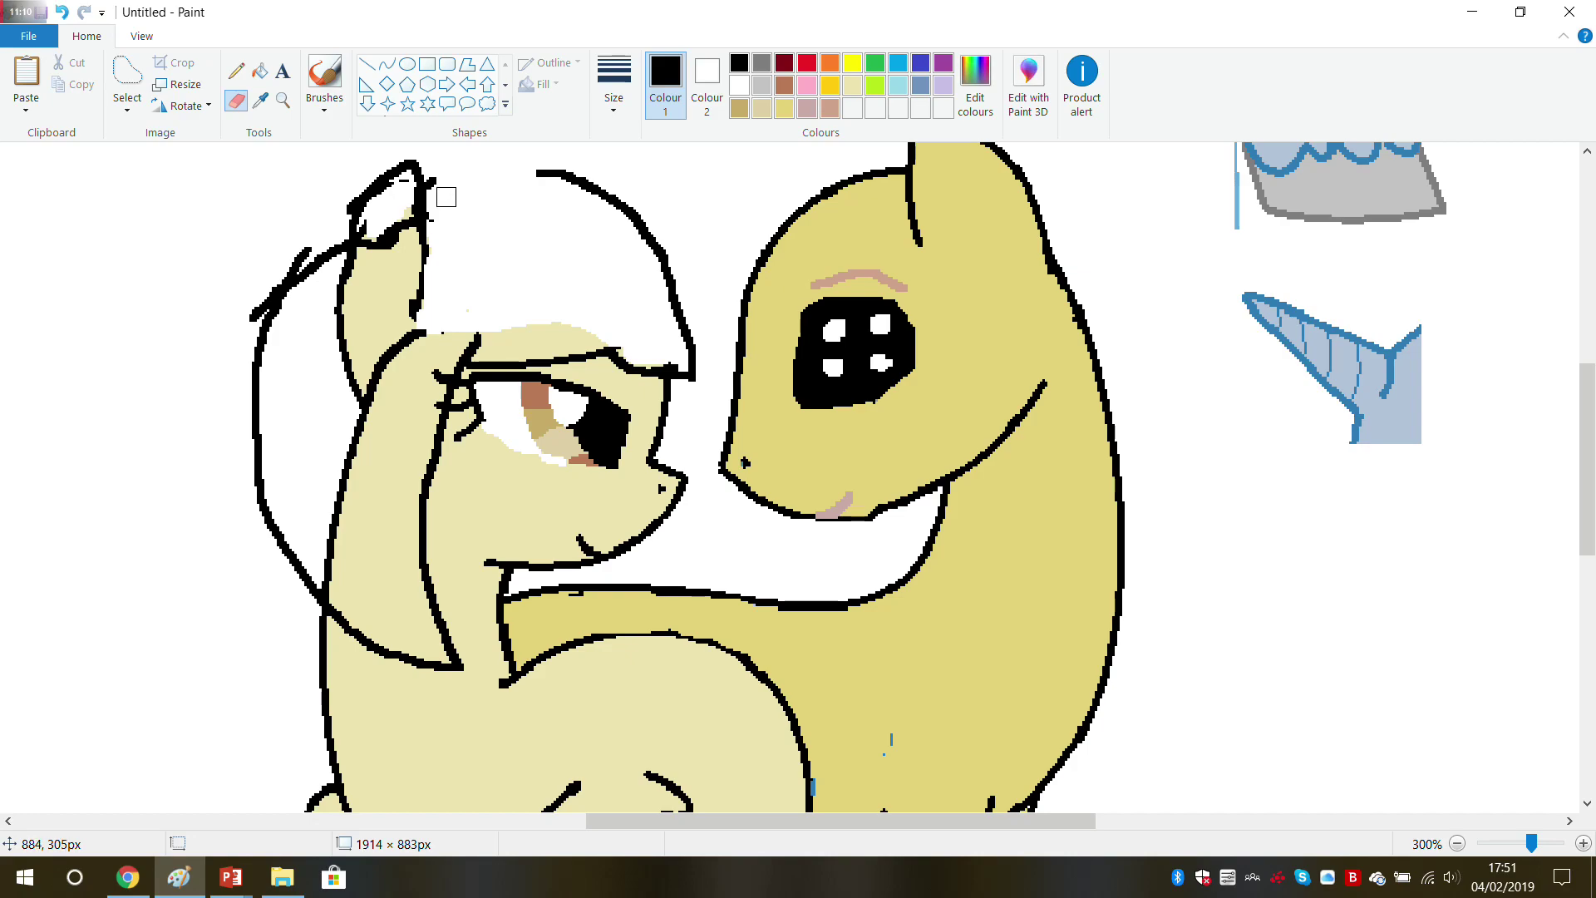
{"action": "left_click", "coordinate": [236, 71]}
{"action": "mouse_move", "coordinate": [430, 209]}
{"action": "left_mouse_down"}
{"action": "mouse_move", "coordinate": [500, 181]}
{"action": "mouse_move", "coordinate": [565, 176]}
{"action": "mouse_move", "coordinate": [597, 194]}
{"action": "left_mouse_up"}
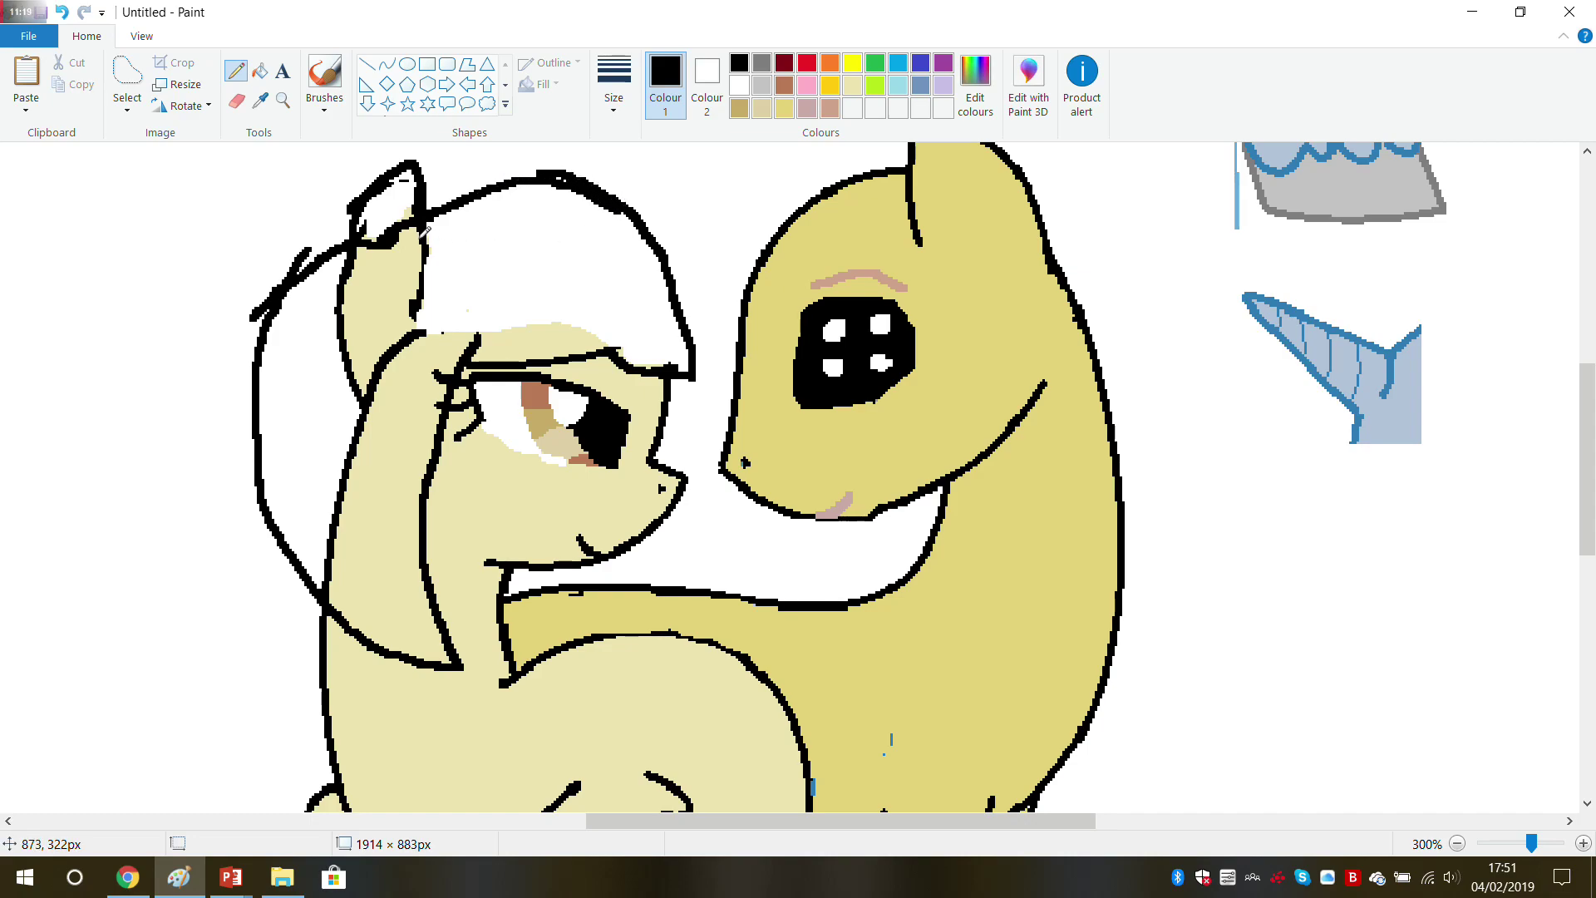
{"action": "mouse_move", "coordinate": [449, 215]}
{"action": "left_mouse_down"}
{"action": "mouse_move", "coordinate": [565, 187]}
{"action": "mouse_move", "coordinate": [633, 216]}
{"action": "left_mouse_up"}
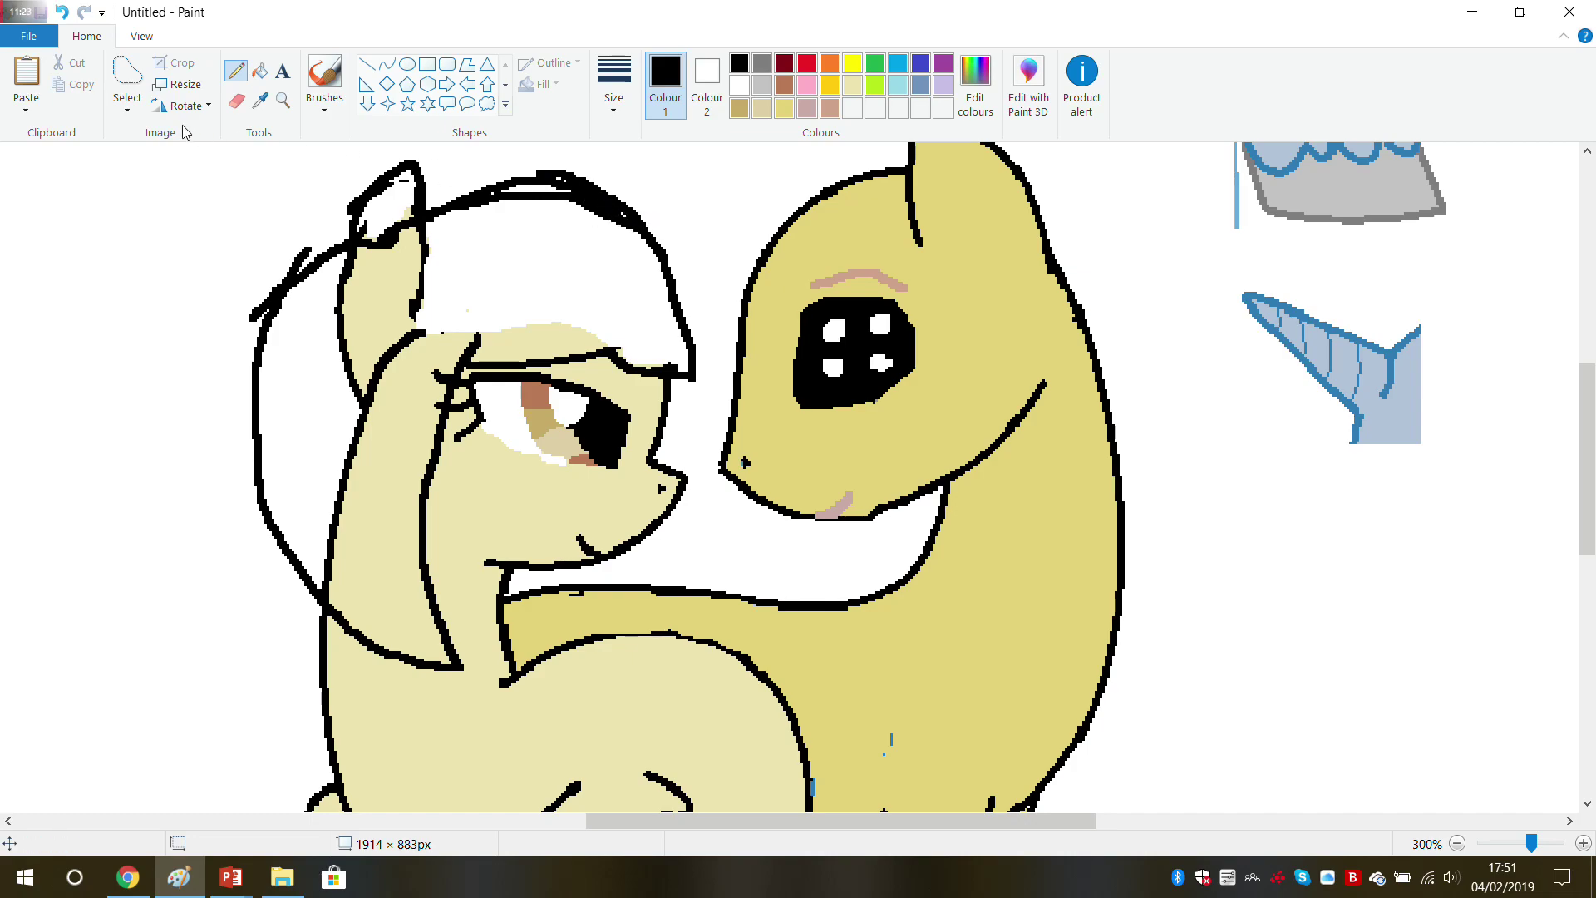
Step: Erase the doubled mane lines behind the head and across the ear, and close the gap in the fringe's top outline
{"action": "left_click", "coordinate": [237, 101]}
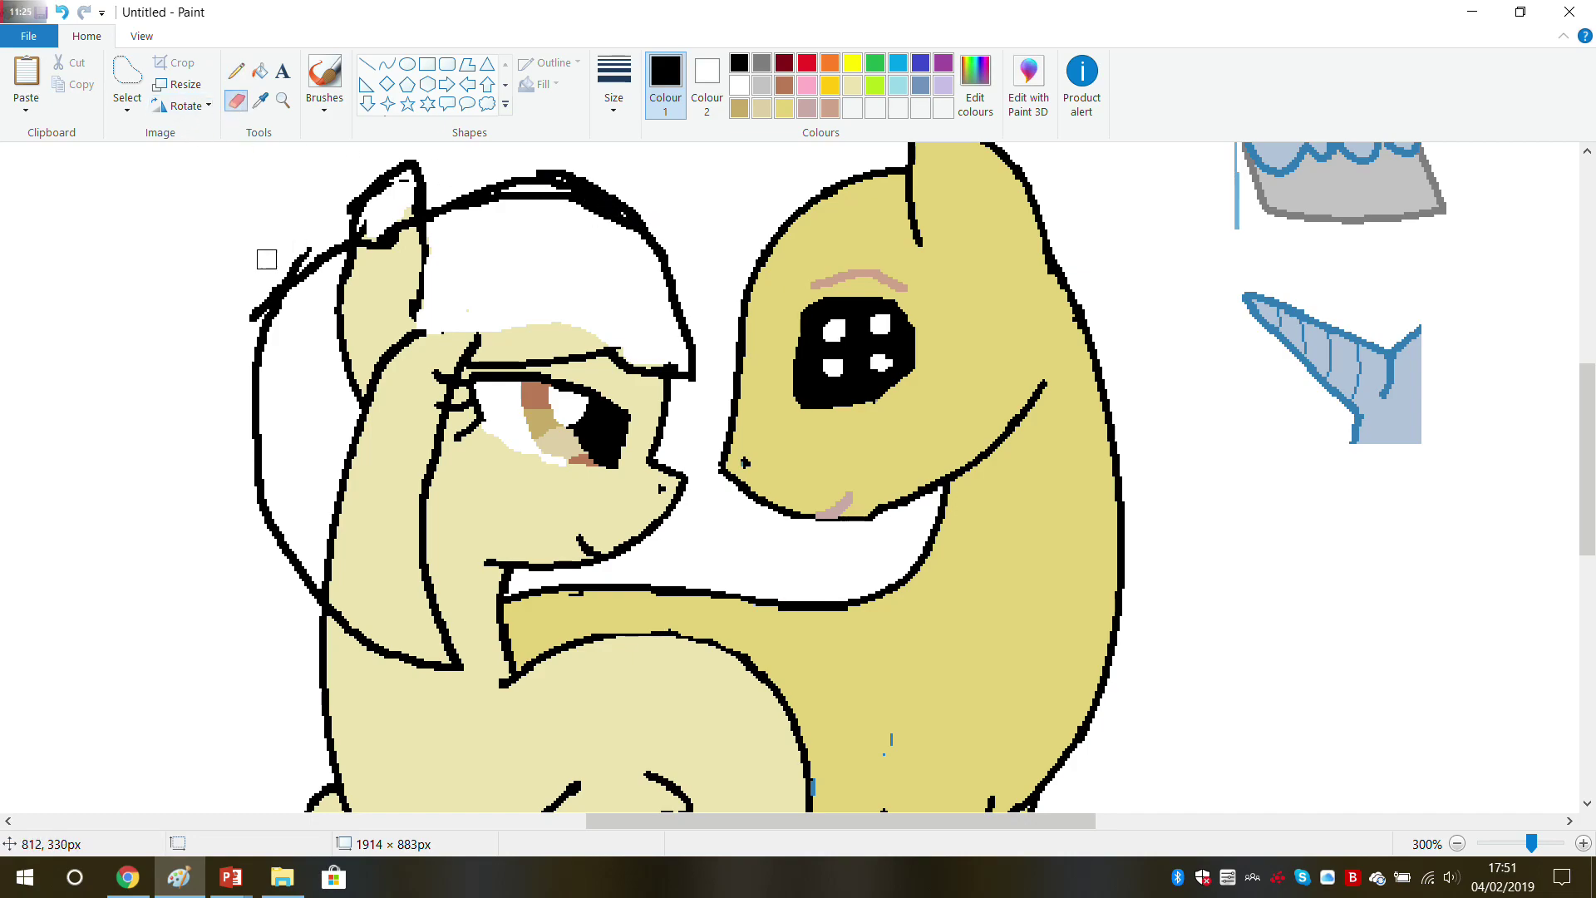
{"action": "mouse_move", "coordinate": [252, 290]}
{"action": "left_mouse_down"}
{"action": "mouse_move", "coordinate": [257, 304]}
{"action": "mouse_move", "coordinate": [291, 249]}
{"action": "mouse_move", "coordinate": [402, 182]}
{"action": "mouse_move", "coordinate": [570, 182]}
{"action": "mouse_move", "coordinate": [649, 208]}
{"action": "mouse_move", "coordinate": [536, 186]}
{"action": "mouse_move", "coordinate": [452, 195]}
{"action": "left_mouse_up"}
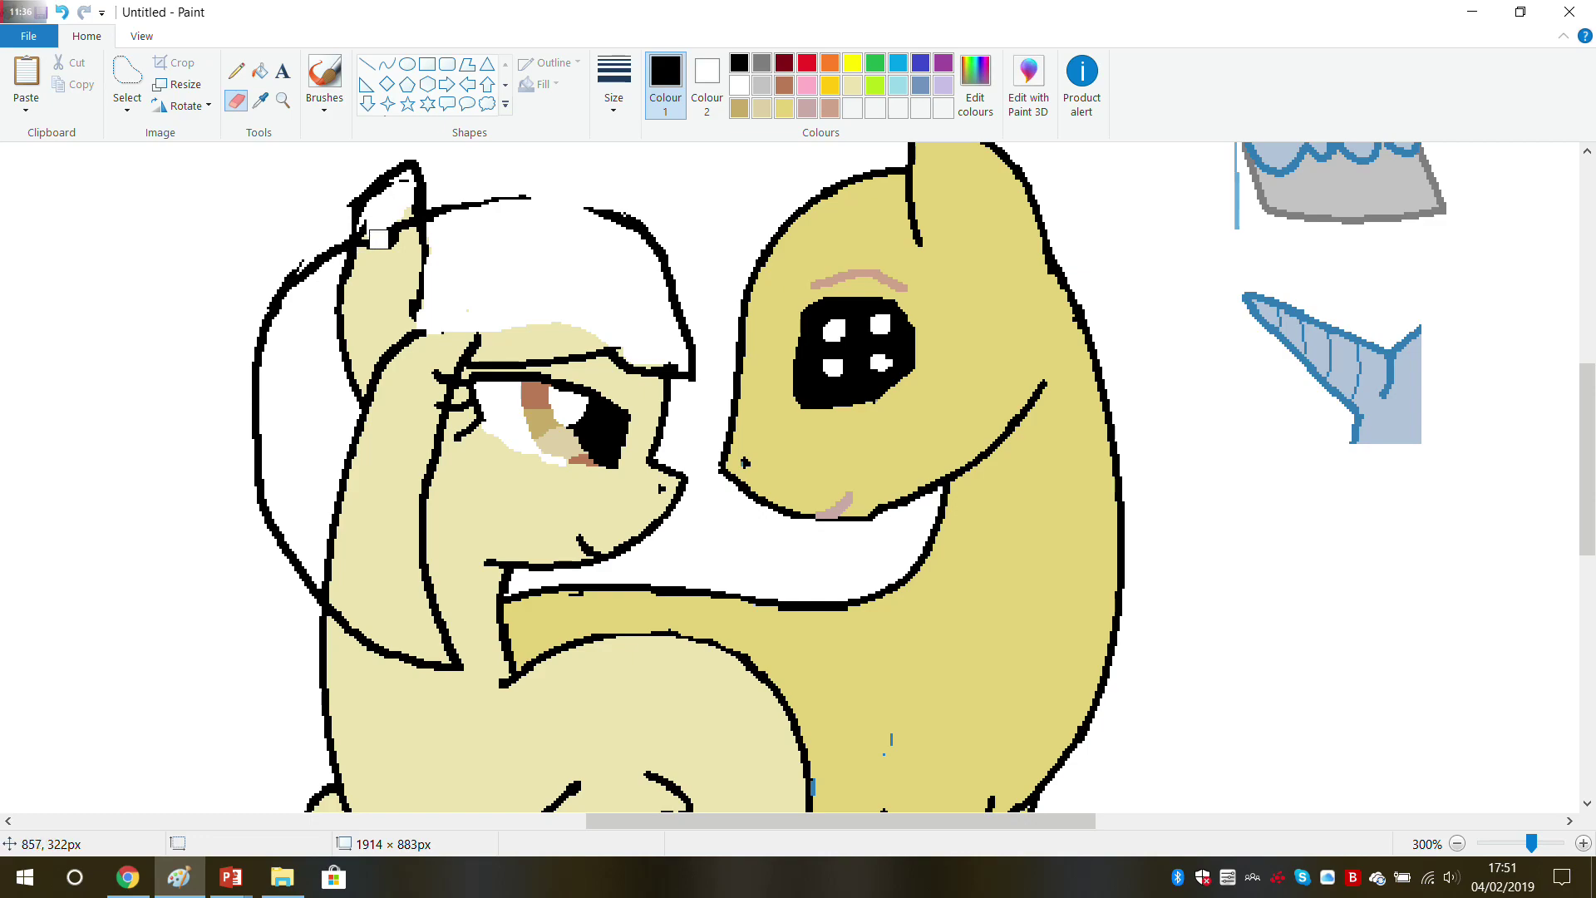
{"action": "left_click_drag", "start_coordinate": [382, 237], "coordinate": [370, 254]}
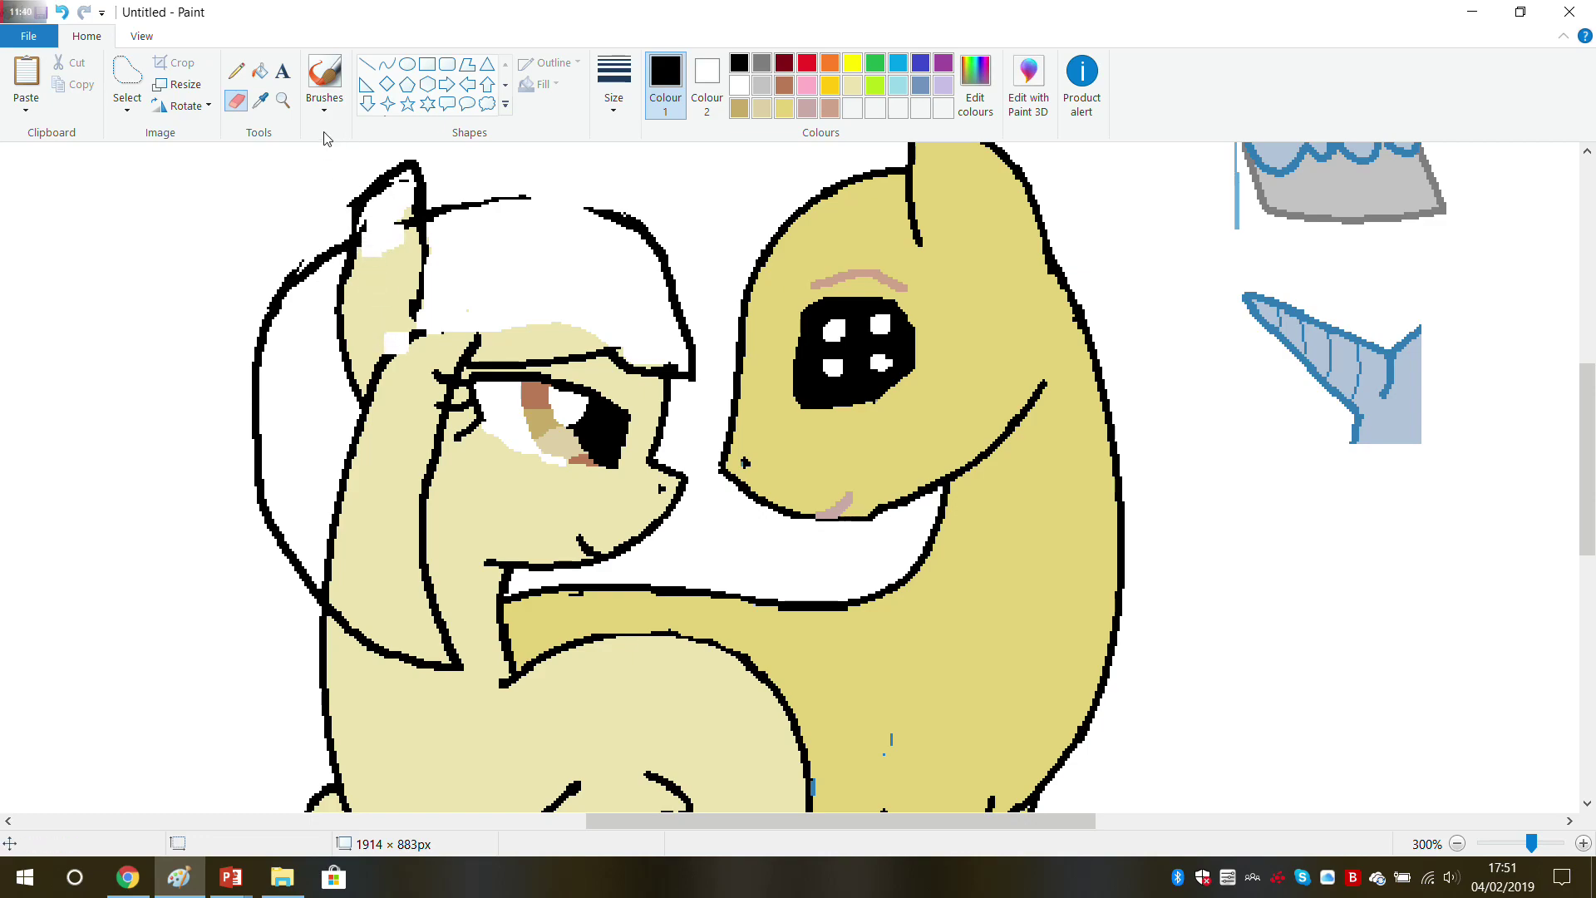
{"action": "left_click", "coordinate": [61, 12]}
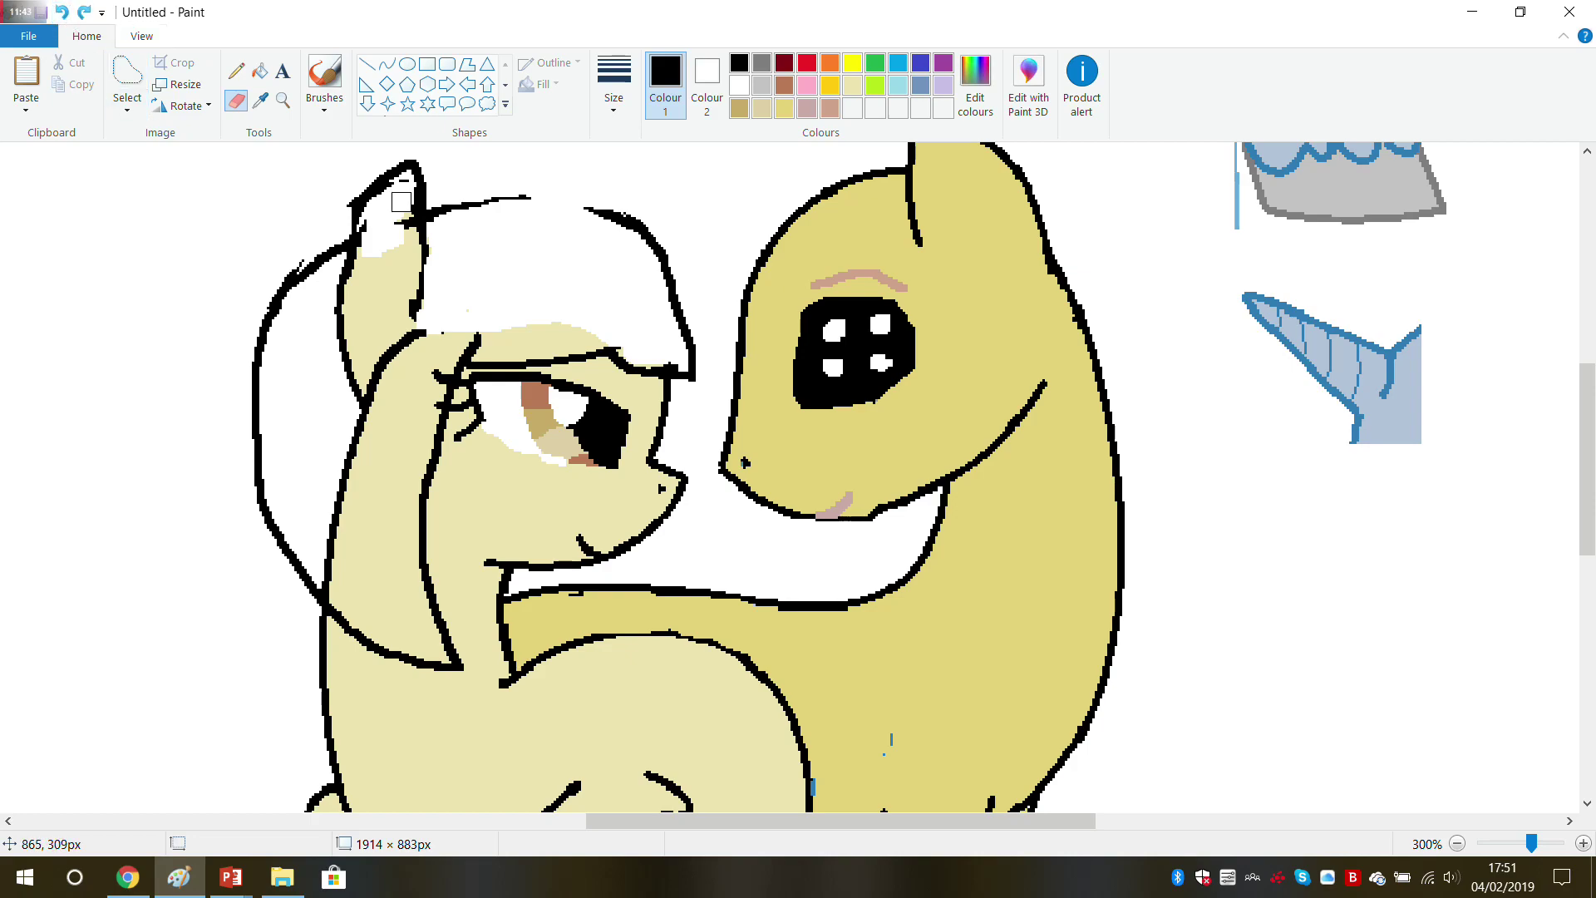
{"action": "left_click", "coordinate": [243, 76]}
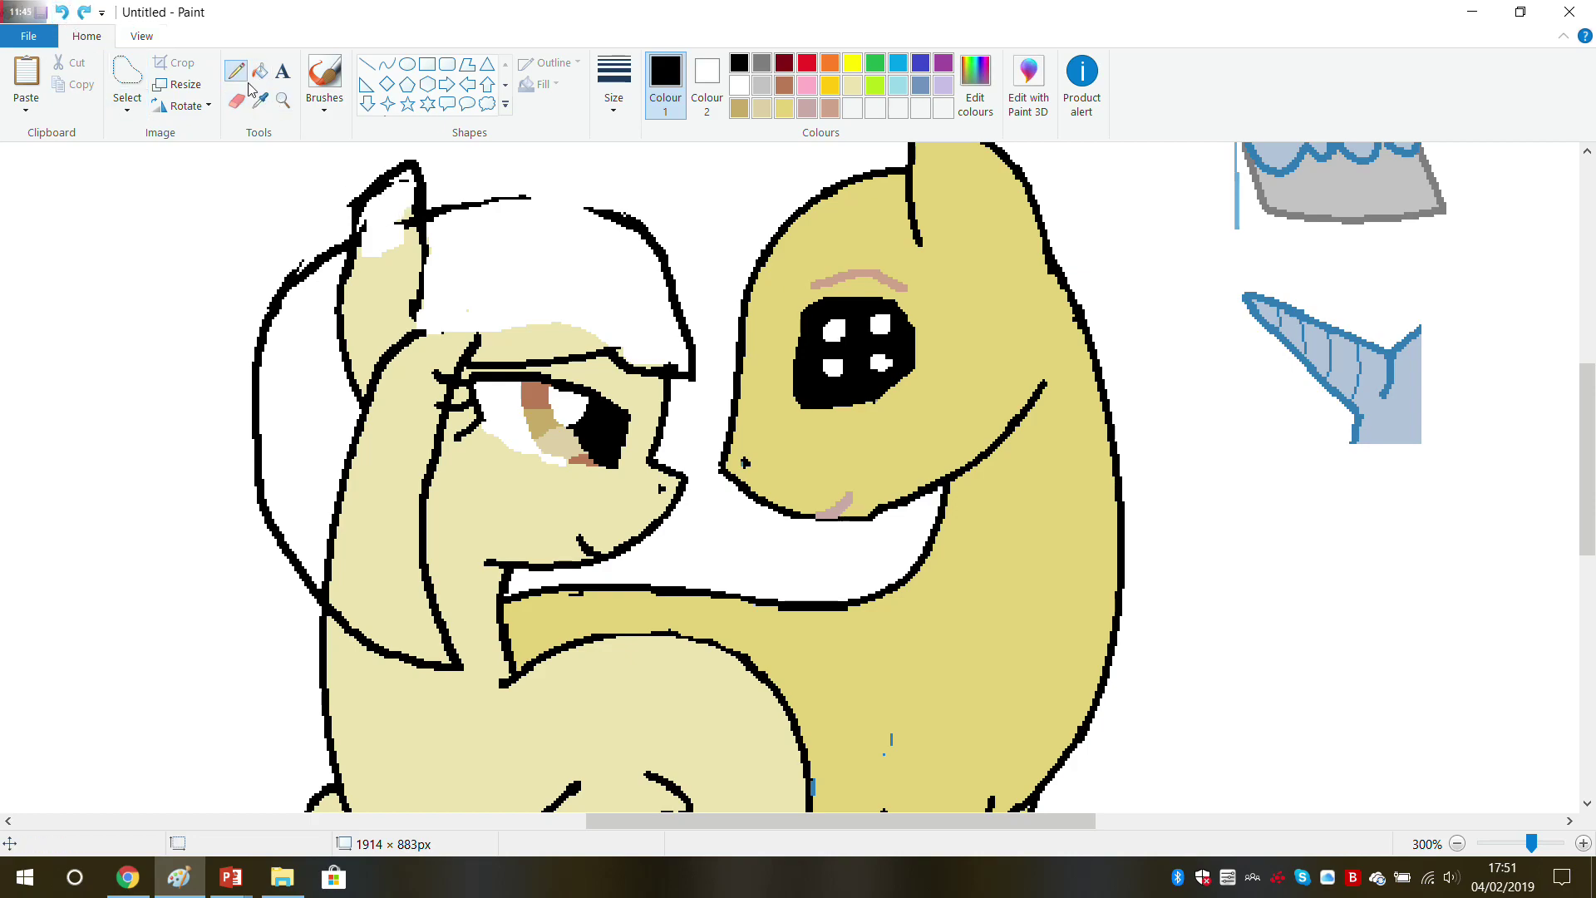
{"action": "mouse_move", "coordinate": [594, 203]}
{"action": "left_mouse_down"}
{"action": "mouse_move", "coordinate": [509, 190]}
{"action": "mouse_move", "coordinate": [439, 202]}
{"action": "left_mouse_up"}
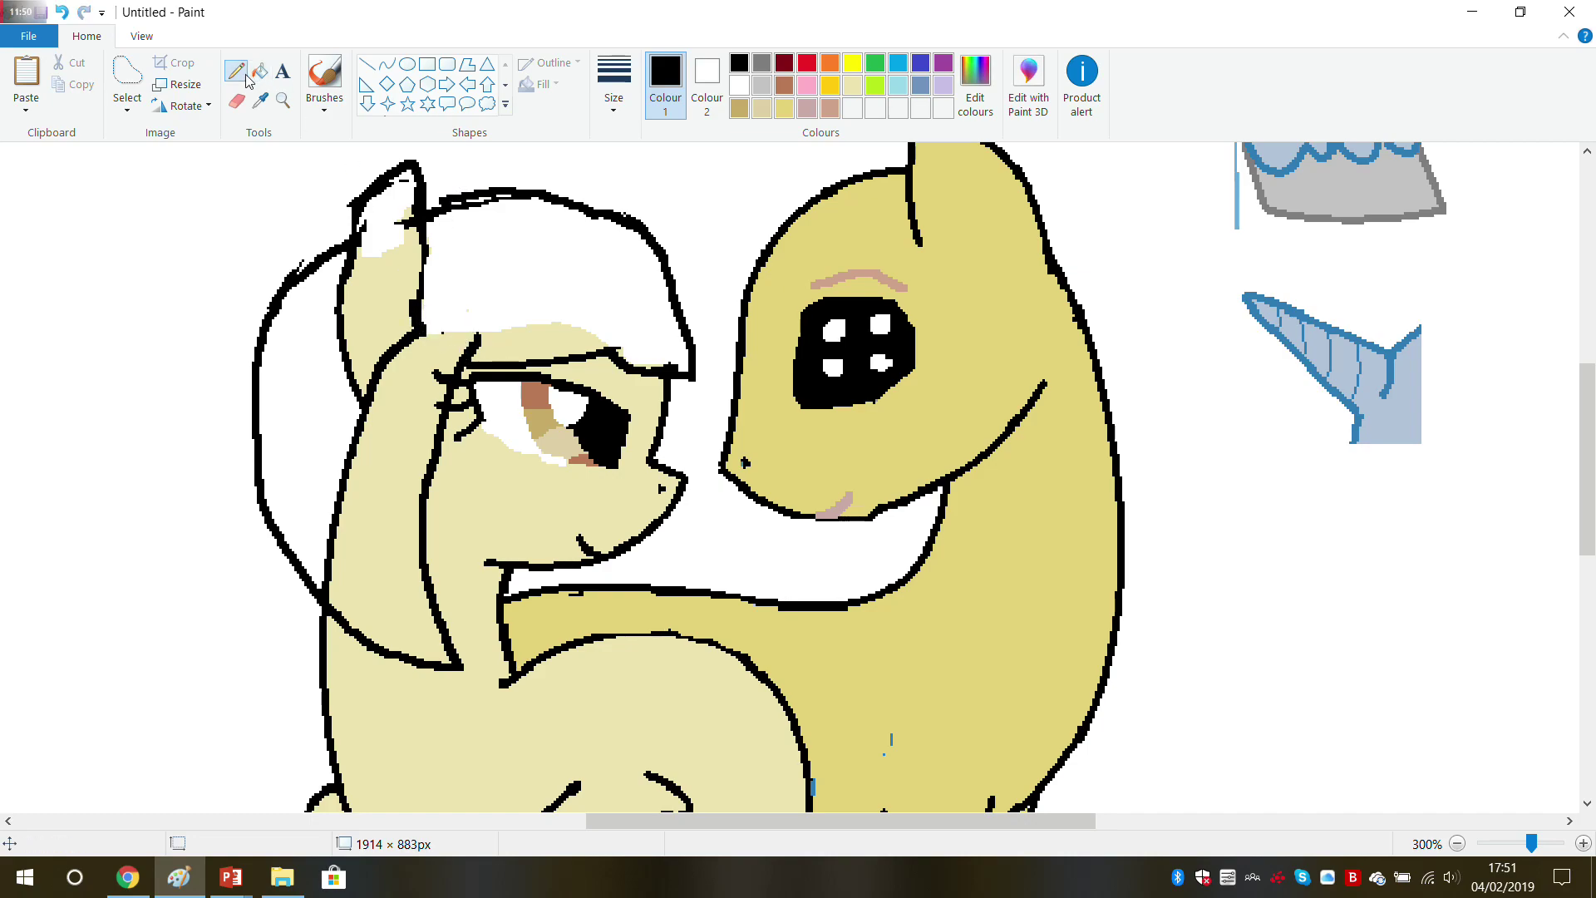
Step: Erase the pale pony's old neck outline where it runs through the mane
{"action": "left_click", "coordinate": [236, 100]}
{"action": "mouse_move", "coordinate": [361, 426]}
{"action": "left_mouse_down"}
{"action": "mouse_move", "coordinate": [349, 466]}
{"action": "mouse_move", "coordinate": [355, 414]}
{"action": "mouse_move", "coordinate": [334, 592]}
{"action": "left_mouse_up"}
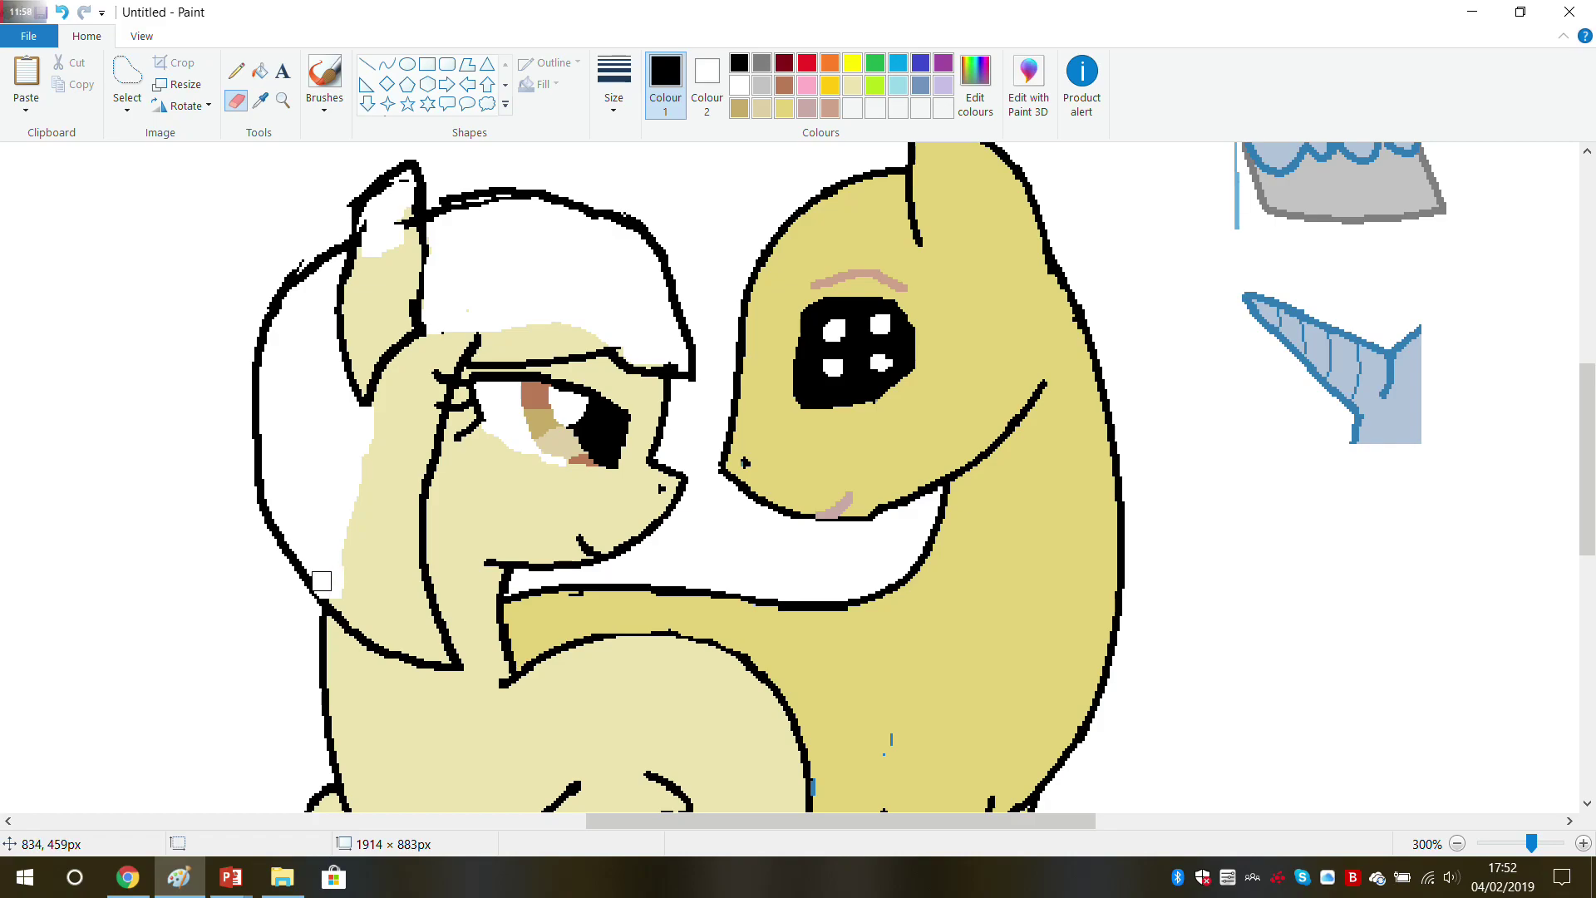
{"action": "left_click", "coordinate": [261, 101]}
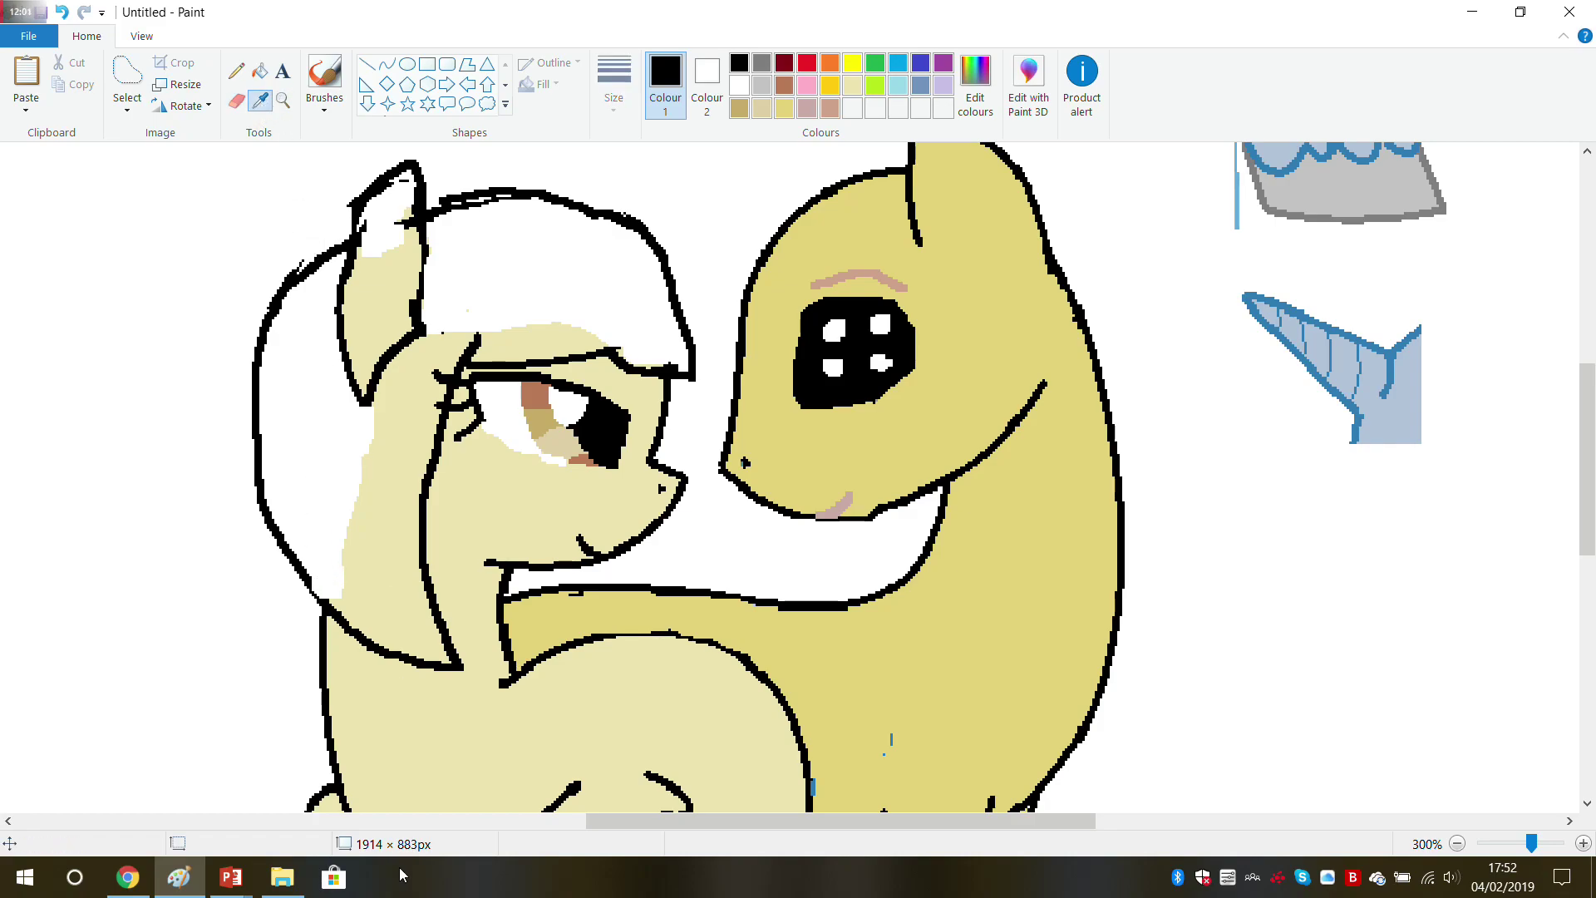
Step: Fill the back and fringe of the pale pony's mane with a dark blue sampled from the film still
{"action": "mouse_move", "coordinate": [646, 822]}
{"action": "left_mouse_down"}
{"action": "mouse_move", "coordinate": [442, 817]}
{"action": "mouse_move", "coordinate": [301, 786]}
{"action": "left_mouse_up"}
{"action": "left_click", "coordinate": [25, 299]}
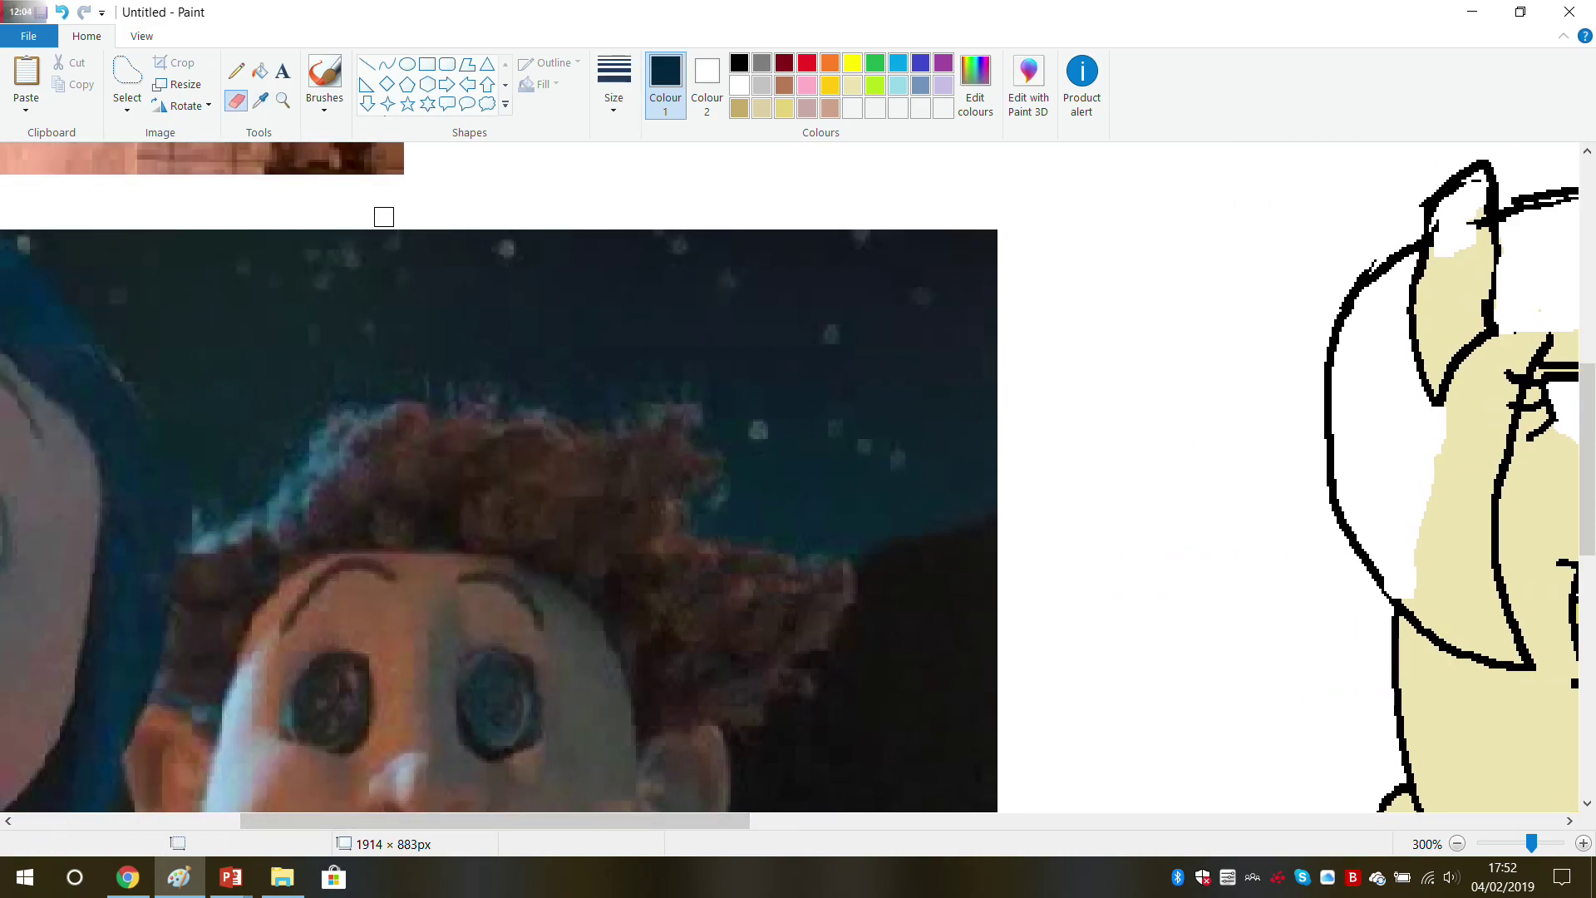
{"action": "left_click_drag", "start_coordinate": [419, 821], "coordinate": [651, 820]}
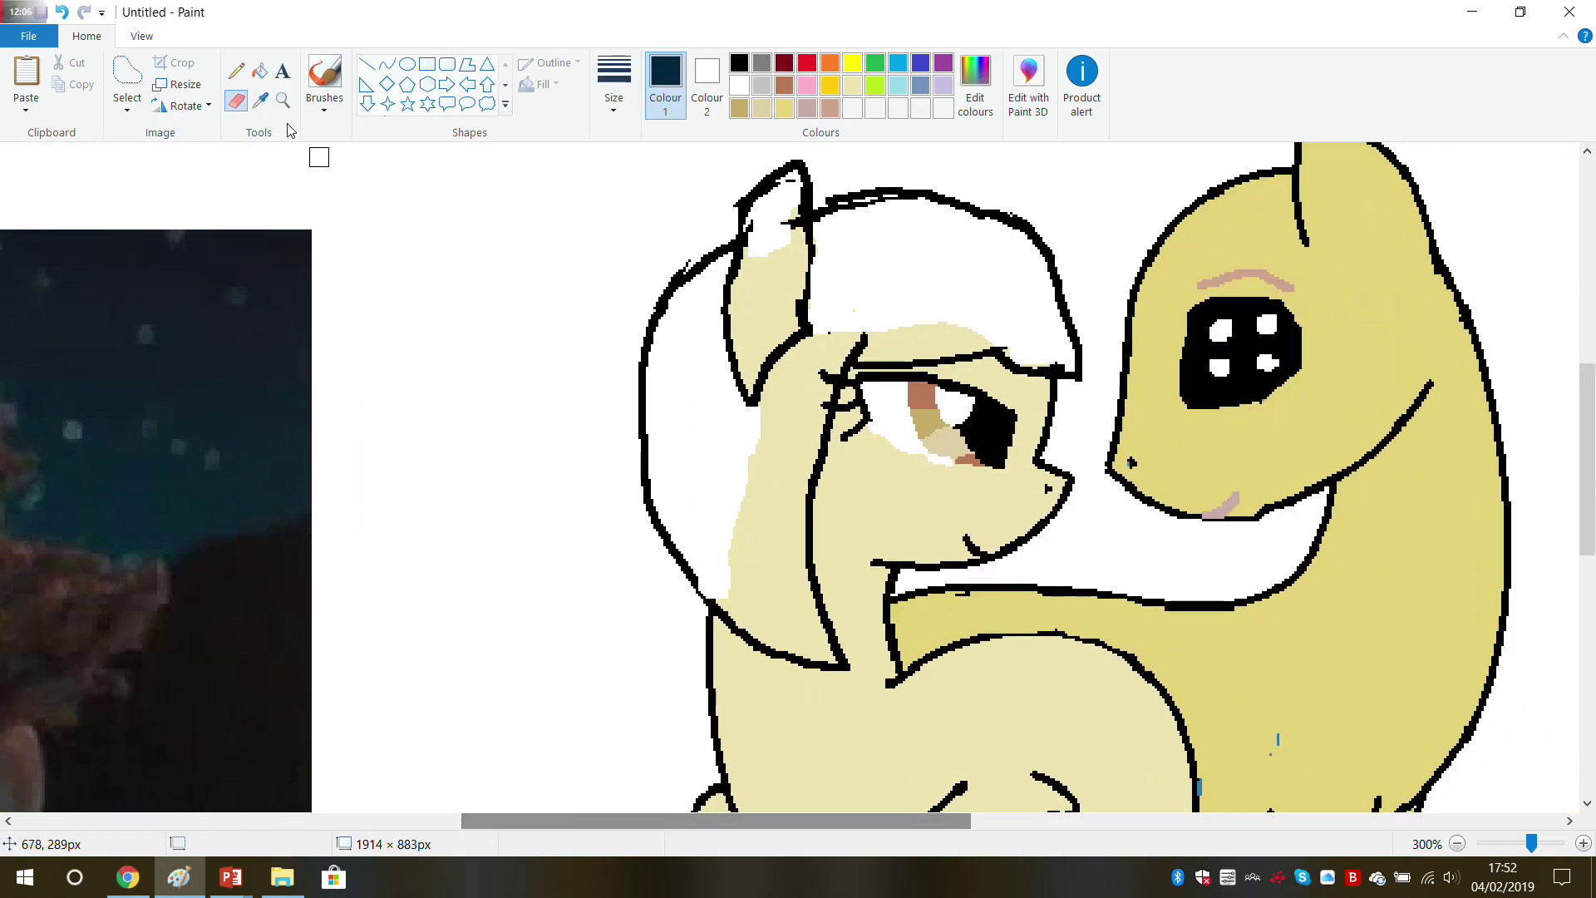
{"action": "left_click", "coordinate": [260, 71]}
{"action": "left_click", "coordinate": [710, 424]}
{"action": "left_click", "coordinate": [776, 477]}
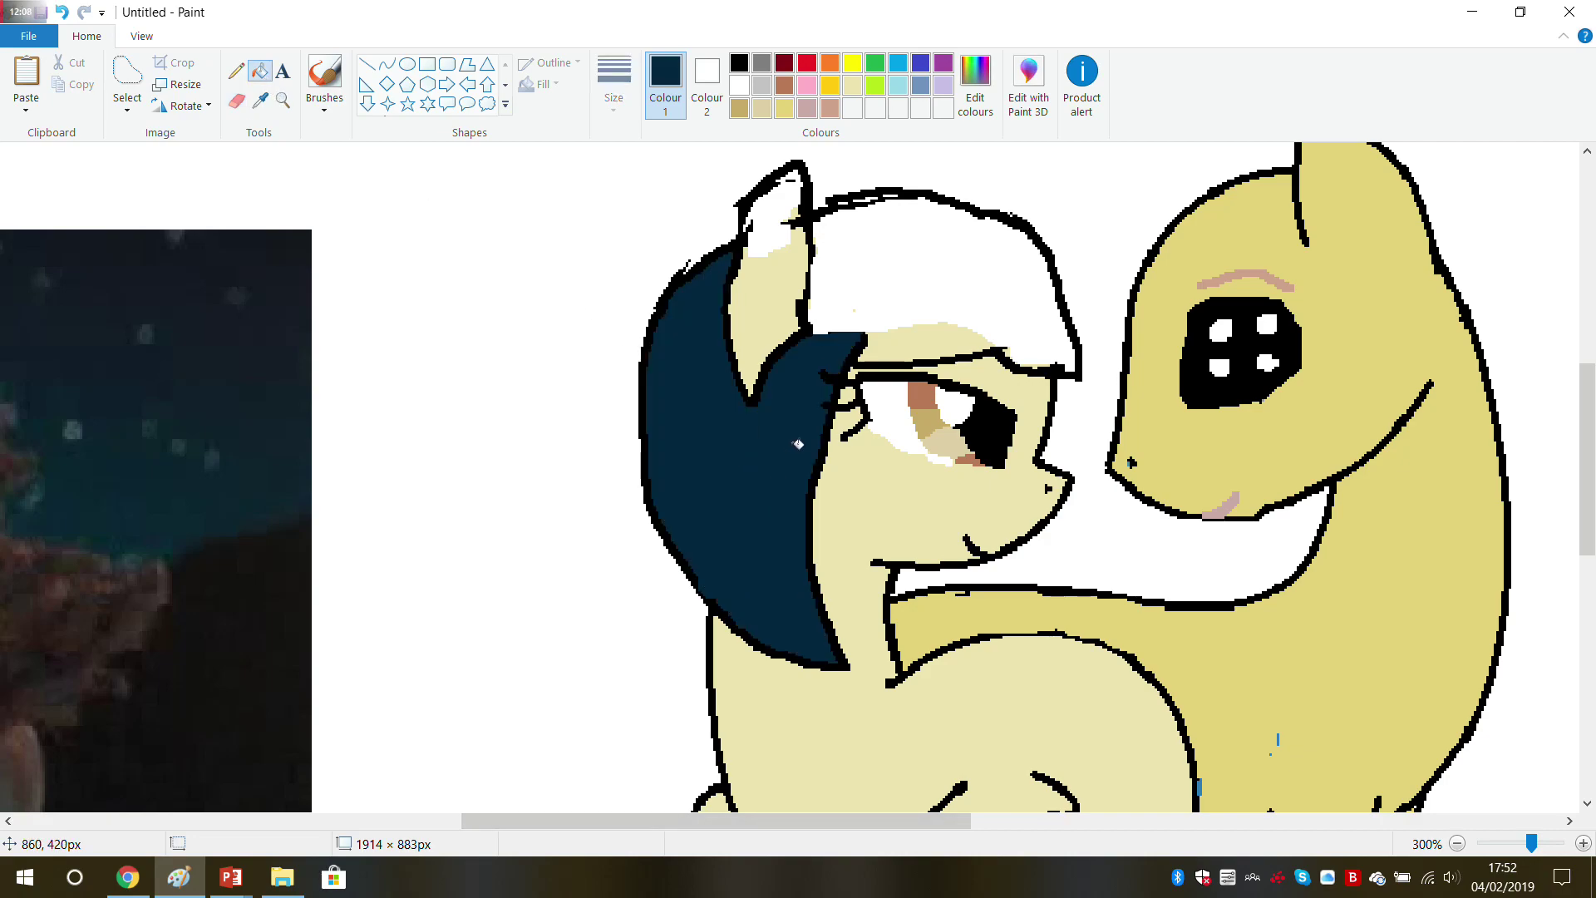
{"action": "left_click", "coordinate": [890, 312]}
{"action": "left_click", "coordinate": [910, 331]}
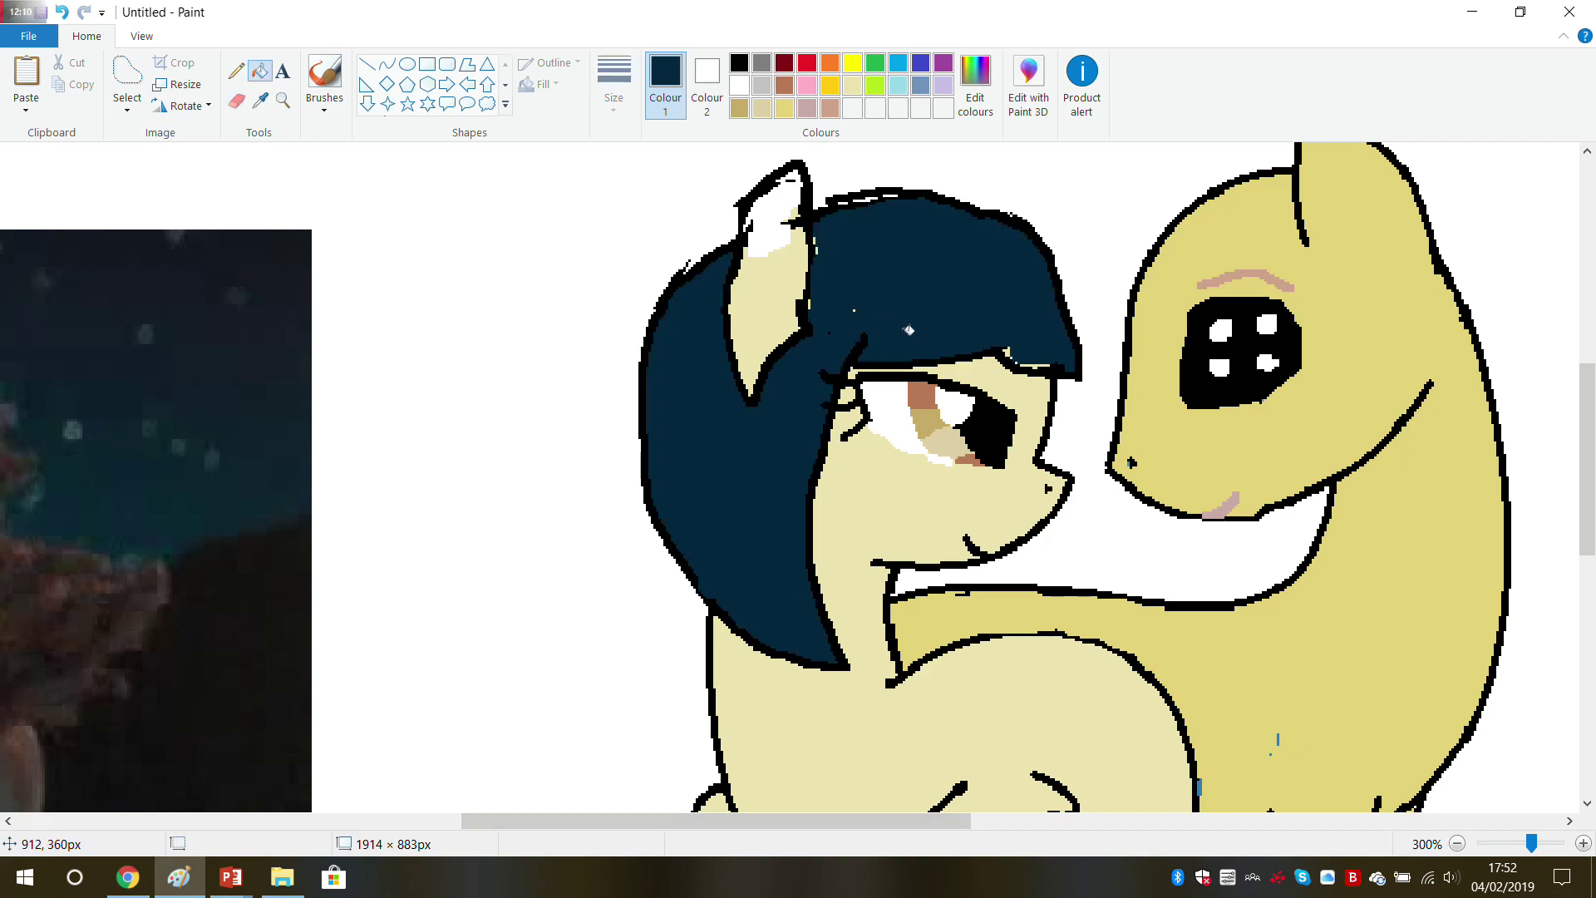
Step: Fill the white upper part of the pale pony's ear with the cream colour sampled from its coat
{"action": "scroll", "coordinate": [713, 339], "scroll_direction": "down", "scroll_amount": 3}
{"action": "scroll", "coordinate": [713, 339], "scroll_direction": "up", "scroll_amount": 3}
{"action": "left_click", "coordinate": [740, 85]}
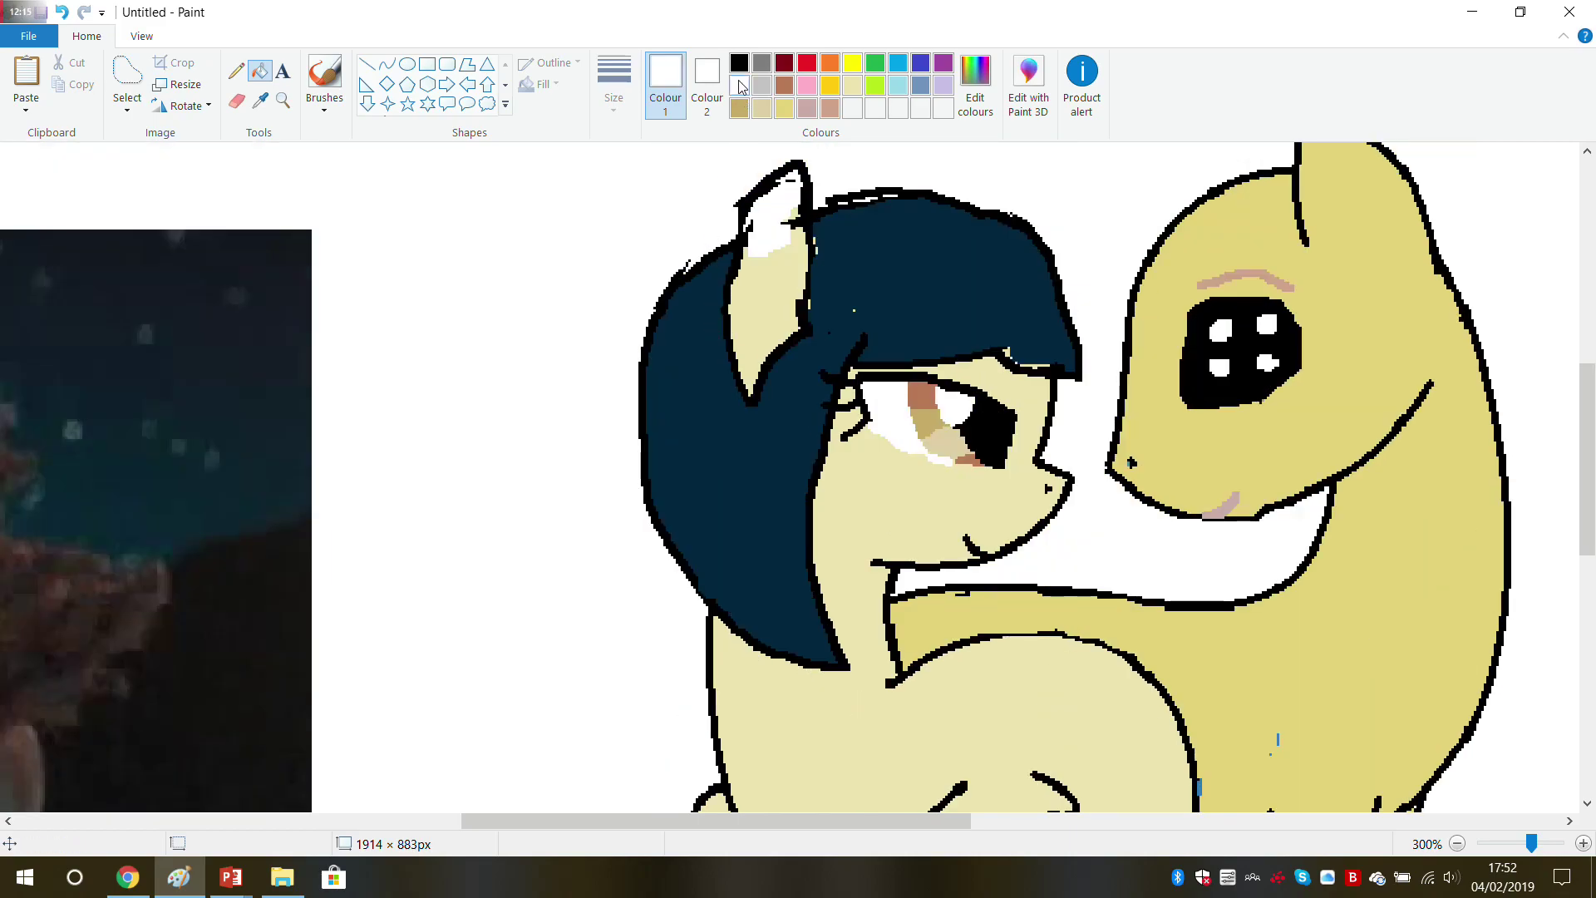
{"action": "left_click", "coordinate": [260, 99]}
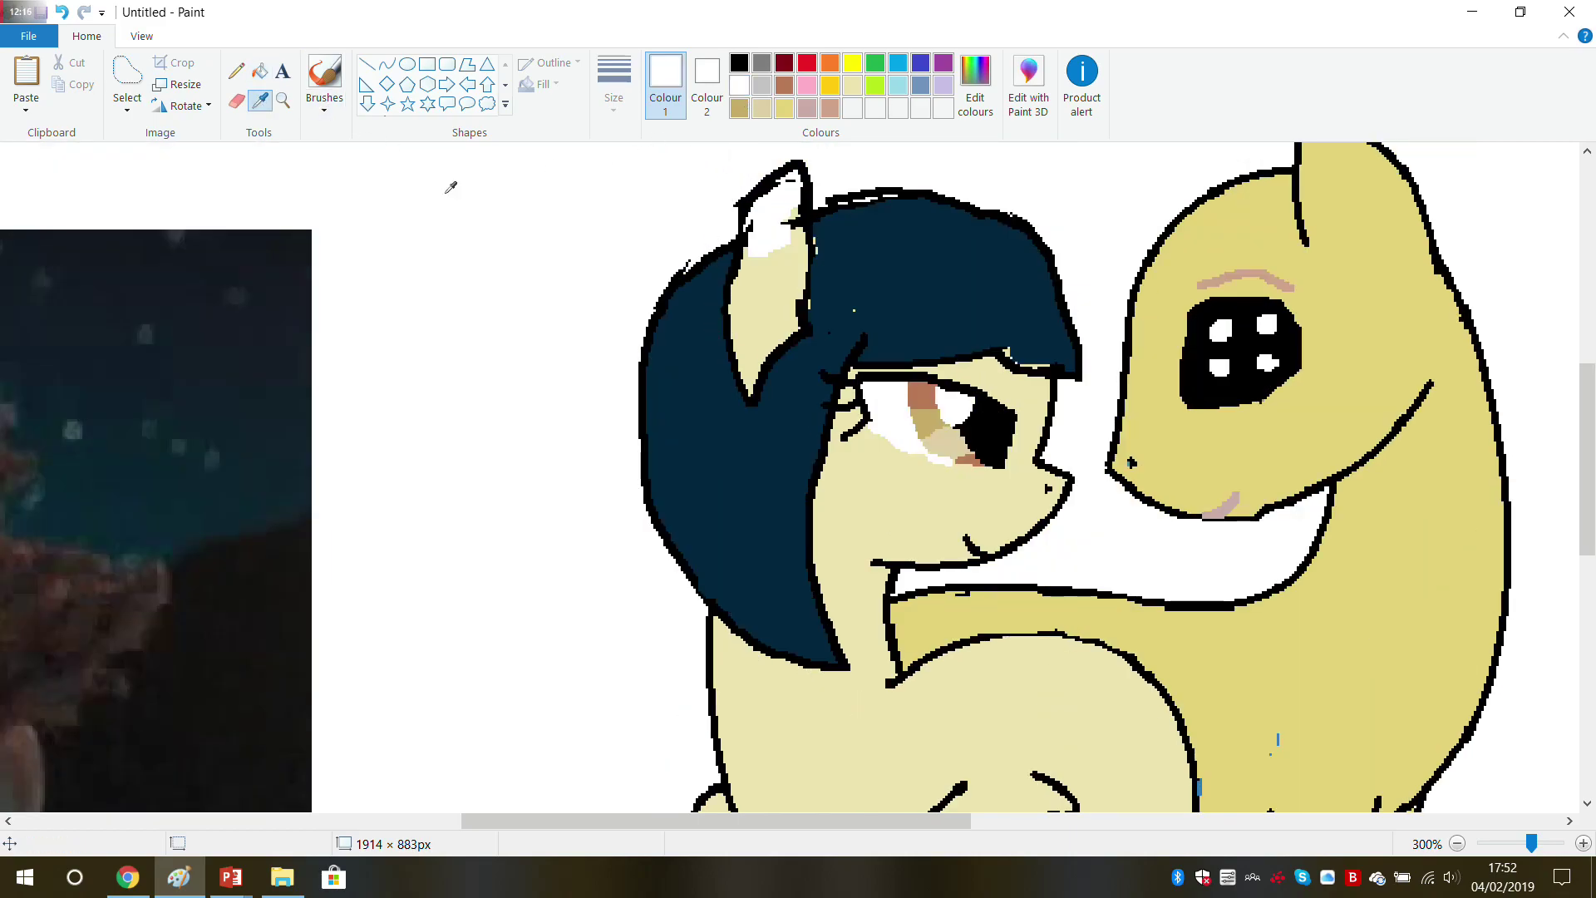
{"action": "left_click", "coordinate": [782, 286]}
{"action": "left_click", "coordinate": [776, 239]}
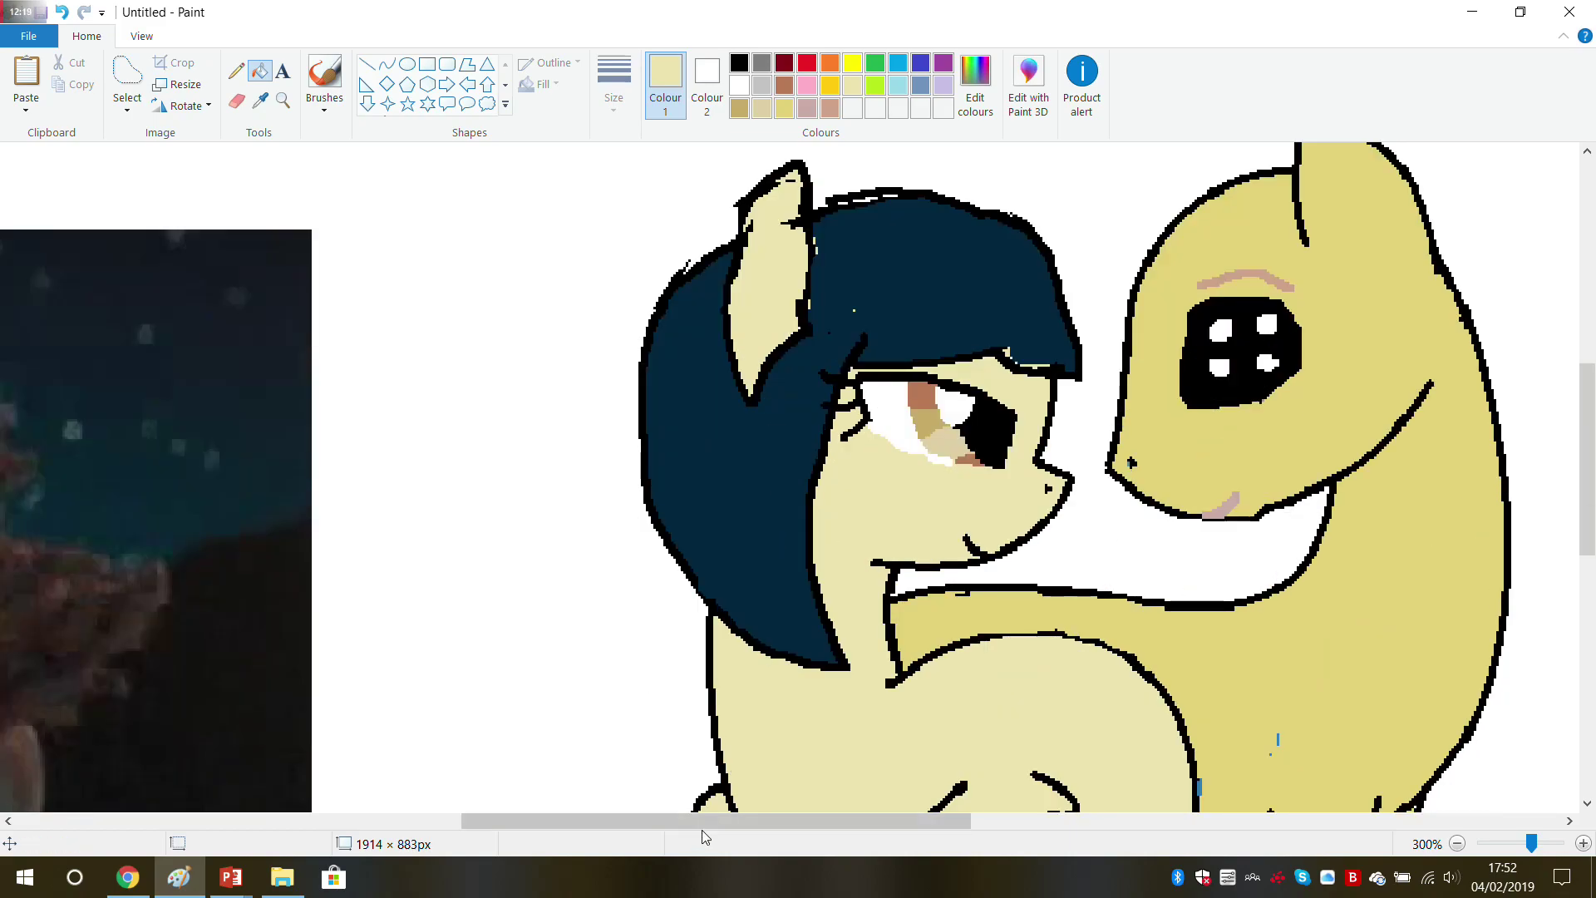
Step: Paint the pale pony's lips in a lightened pink based on the girl's lip colour in the film still
{"action": "left_click_drag", "start_coordinate": [710, 821], "coordinate": [301, 783]}
{"action": "left_click", "coordinate": [261, 101]}
{"action": "left_click", "coordinate": [454, 755]}
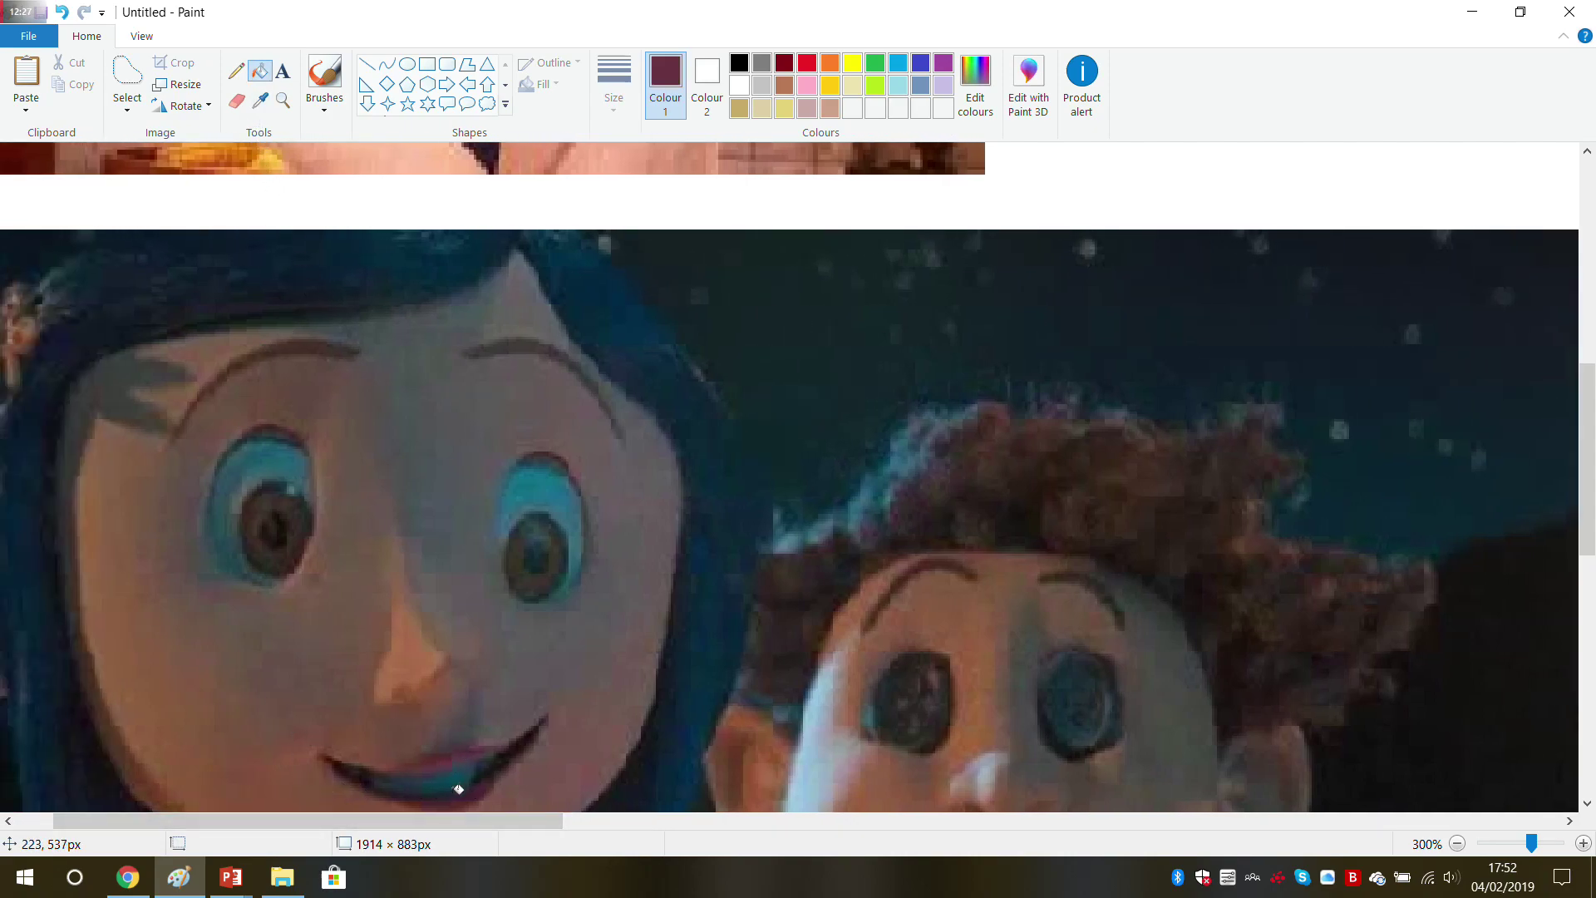
{"action": "left_click_drag", "start_coordinate": [501, 820], "coordinate": [953, 826]}
{"action": "left_click", "coordinate": [976, 100]}
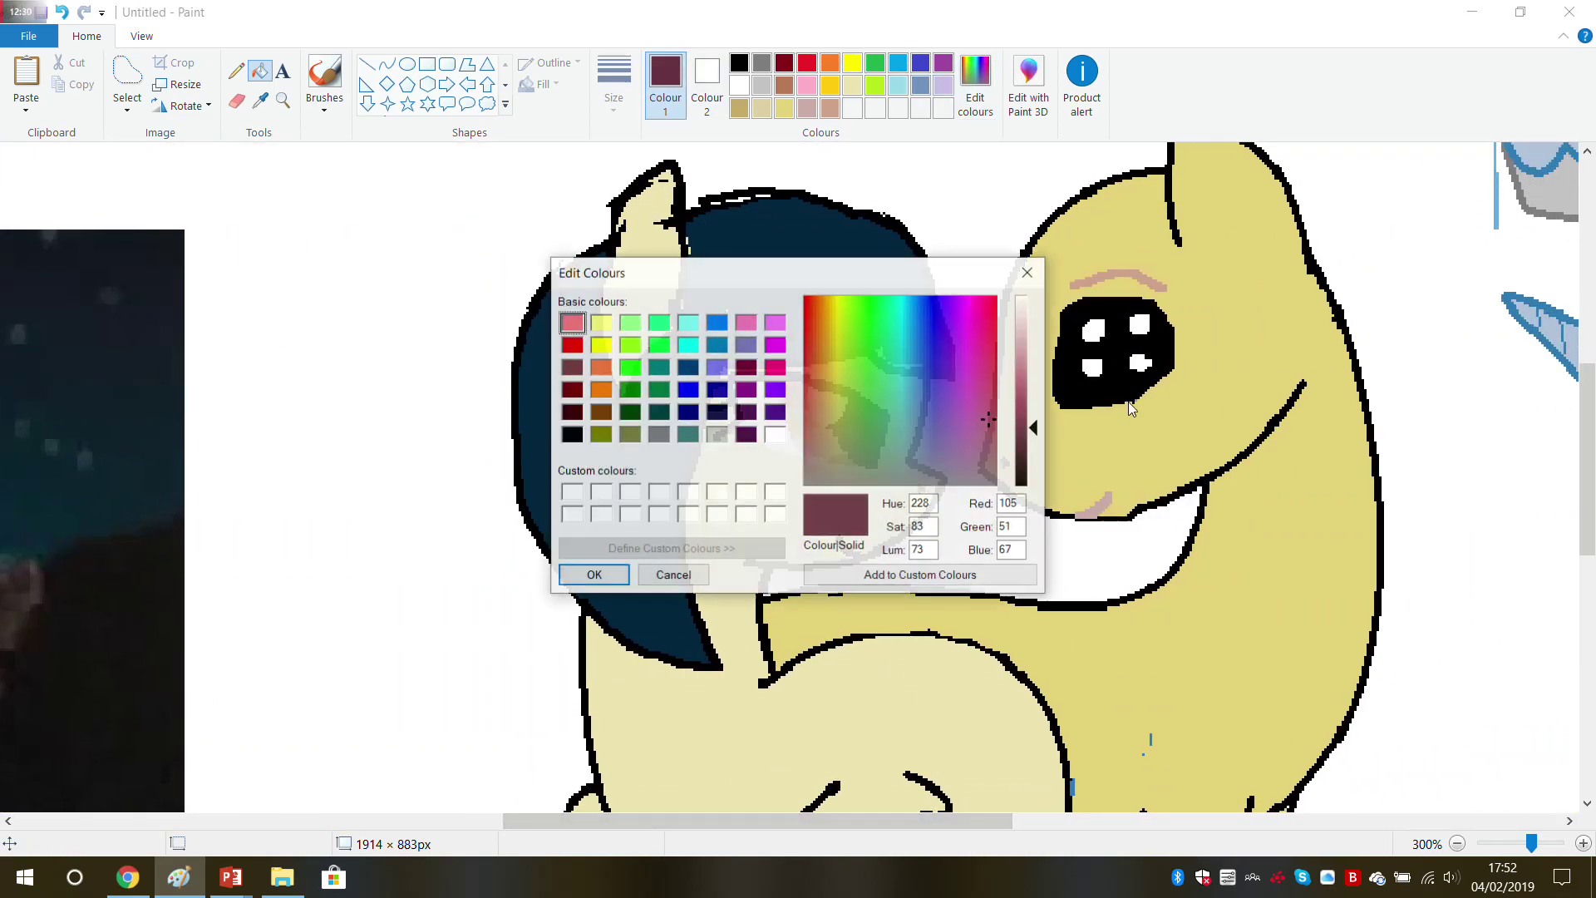
{"action": "left_click_drag", "start_coordinate": [1033, 389], "coordinate": [1032, 359]}
{"action": "left_click", "coordinate": [600, 584]}
{"action": "left_click", "coordinate": [236, 72]}
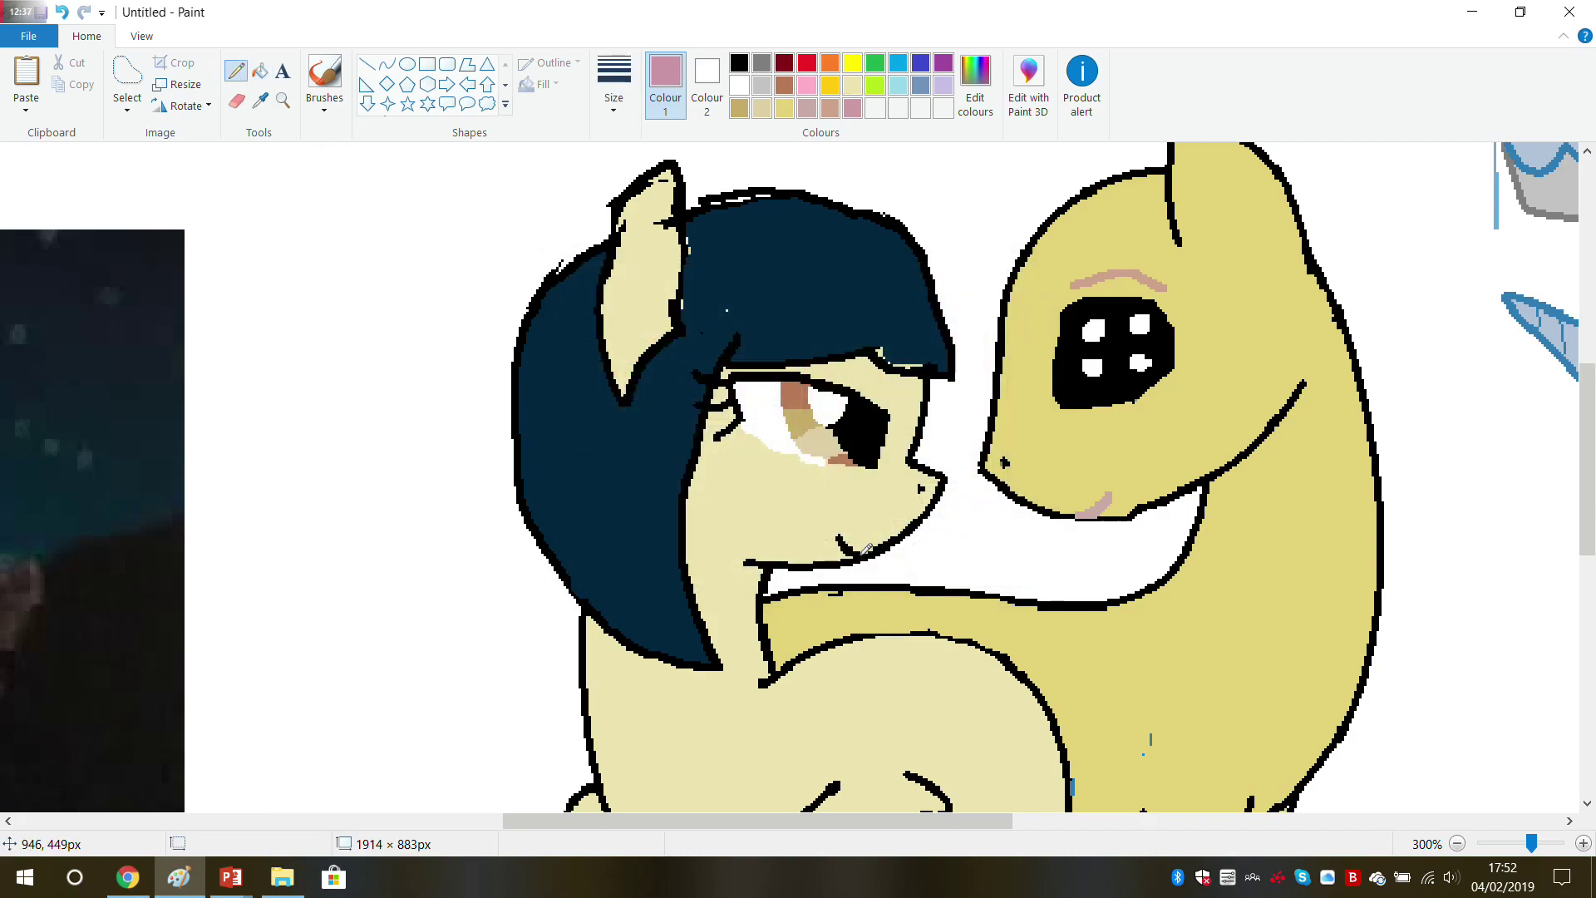
{"action": "left_click_drag", "start_coordinate": [840, 539], "coordinate": [830, 532]}
Step: Draw a black forehead curl, a wavy side strand ending in a curl, and a pointed forelock on the tan pony
{"action": "left_click", "coordinate": [260, 100]}
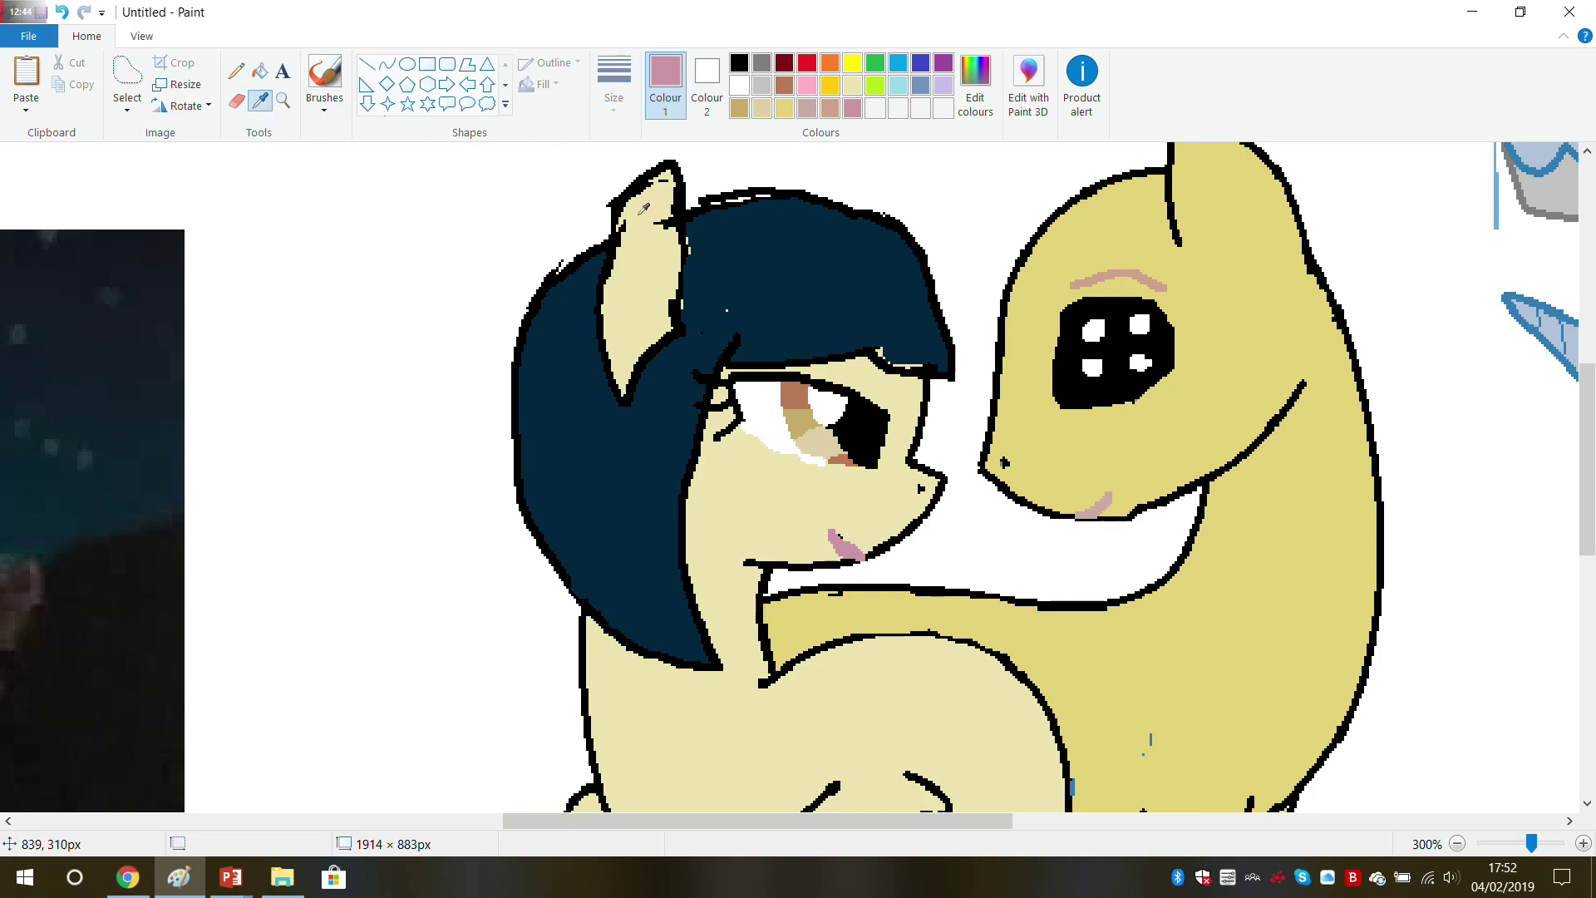
{"action": "left_click", "coordinate": [740, 190]}
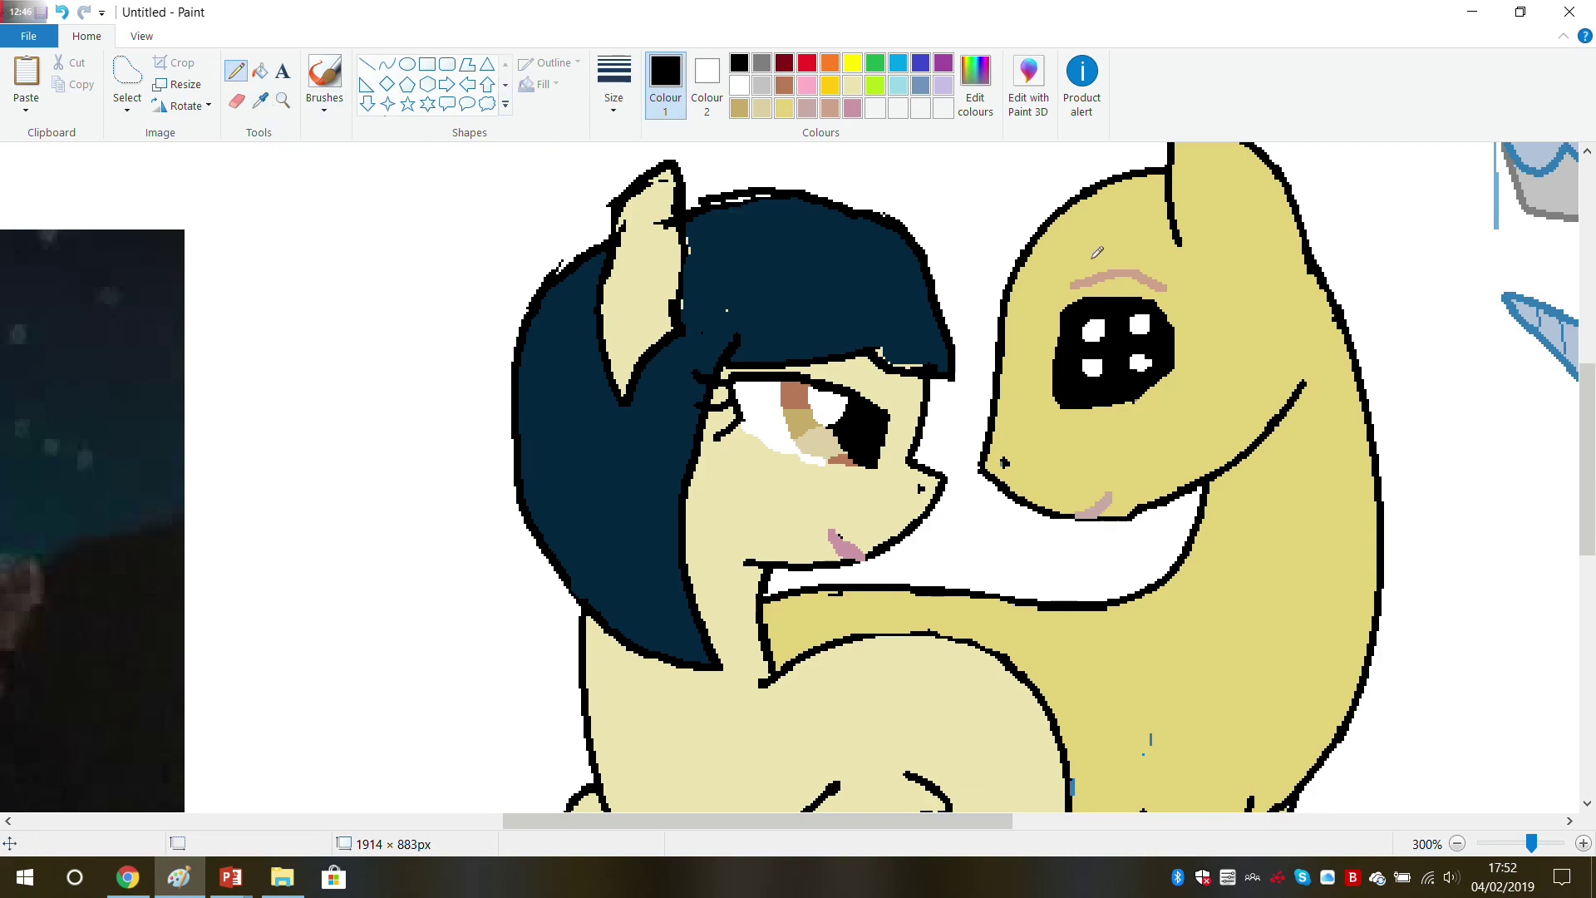
{"action": "mouse_move", "coordinate": [1173, 157]}
{"action": "left_mouse_down"}
{"action": "mouse_move", "coordinate": [1105, 176]}
{"action": "mouse_move", "coordinate": [1100, 197]}
{"action": "mouse_move", "coordinate": [1116, 236]}
{"action": "mouse_move", "coordinate": [1140, 228]}
{"action": "mouse_move", "coordinate": [1123, 204]}
{"action": "mouse_move", "coordinate": [1153, 195]}
{"action": "mouse_move", "coordinate": [1219, 330]}
{"action": "mouse_move", "coordinate": [1223, 390]}
{"action": "mouse_move", "coordinate": [1199, 429]}
{"action": "mouse_move", "coordinate": [1201, 482]}
{"action": "mouse_move", "coordinate": [1152, 548]}
{"action": "mouse_move", "coordinate": [1123, 525]}
{"action": "mouse_move", "coordinate": [1126, 496]}
{"action": "mouse_move", "coordinate": [1156, 487]}
{"action": "mouse_move", "coordinate": [1152, 511]}
{"action": "mouse_move", "coordinate": [1174, 489]}
{"action": "mouse_move", "coordinate": [1206, 331]}
{"action": "mouse_move", "coordinate": [1185, 274]}
{"action": "left_mouse_up"}
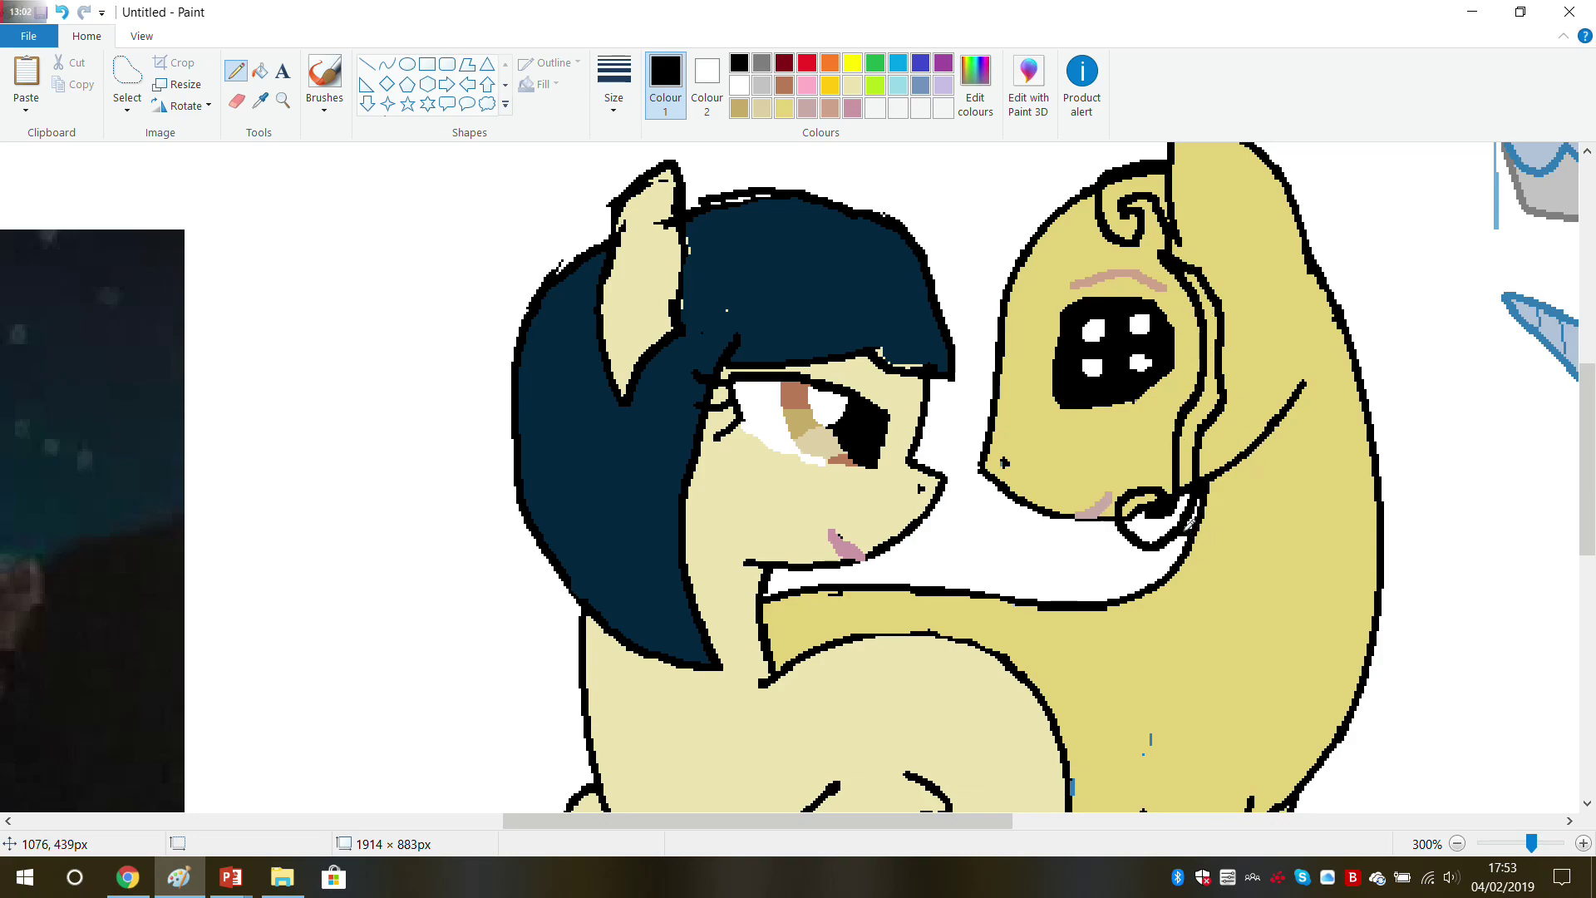
{"action": "left_click_drag", "start_coordinate": [568, 822], "coordinate": [682, 811]}
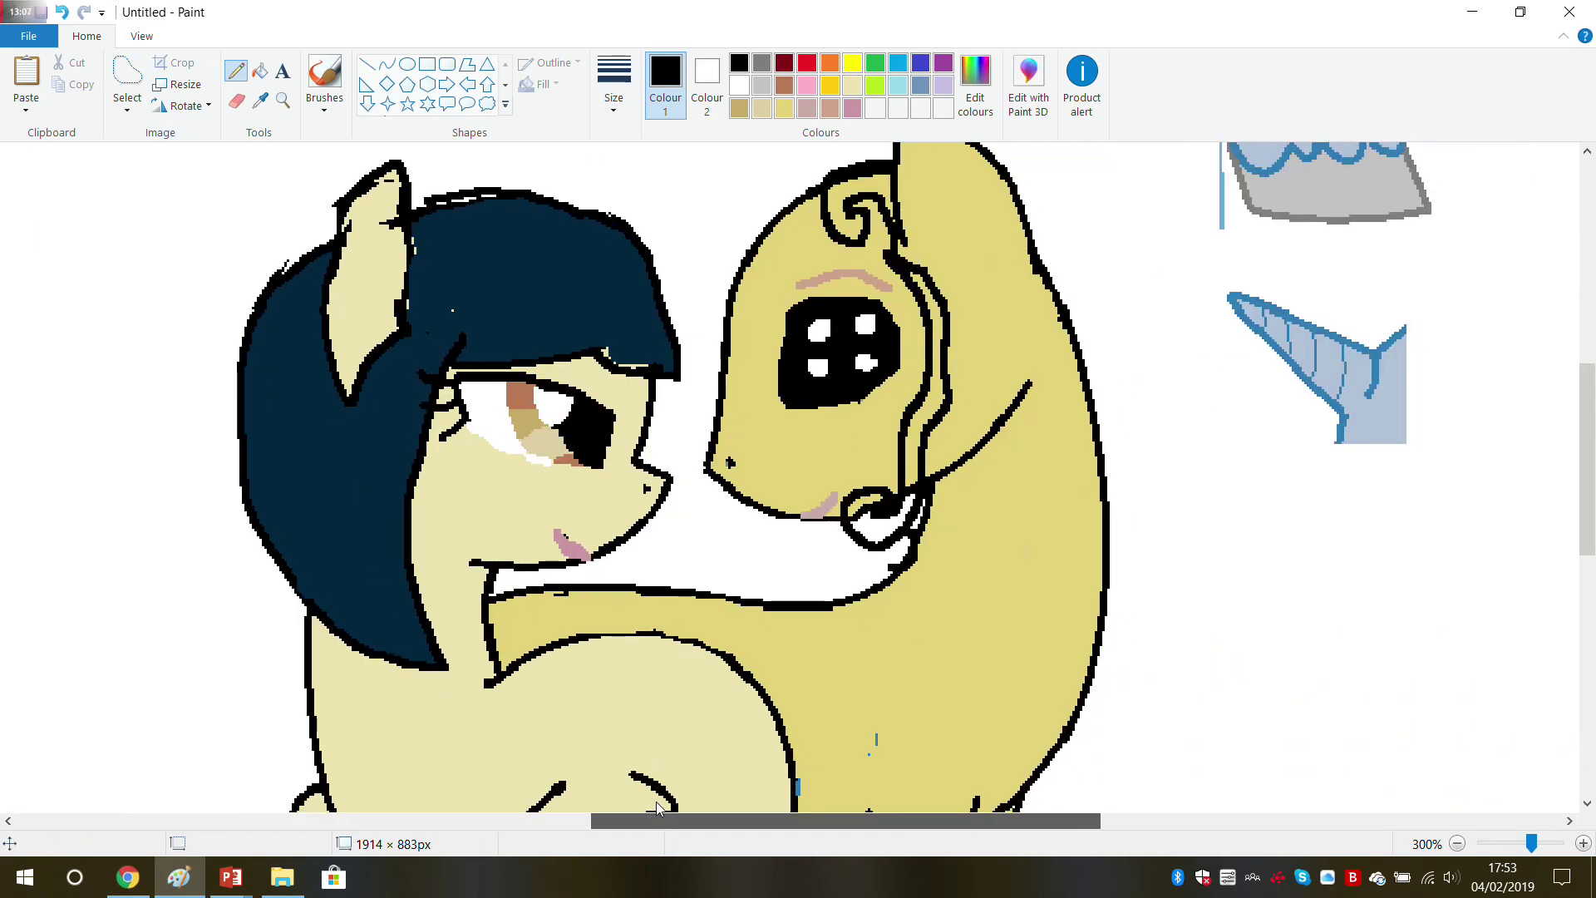
{"action": "mouse_move", "coordinate": [856, 177]}
{"action": "left_mouse_down"}
{"action": "mouse_move", "coordinate": [784, 176]}
{"action": "mouse_move", "coordinate": [898, 146]}
{"action": "left_mouse_up"}
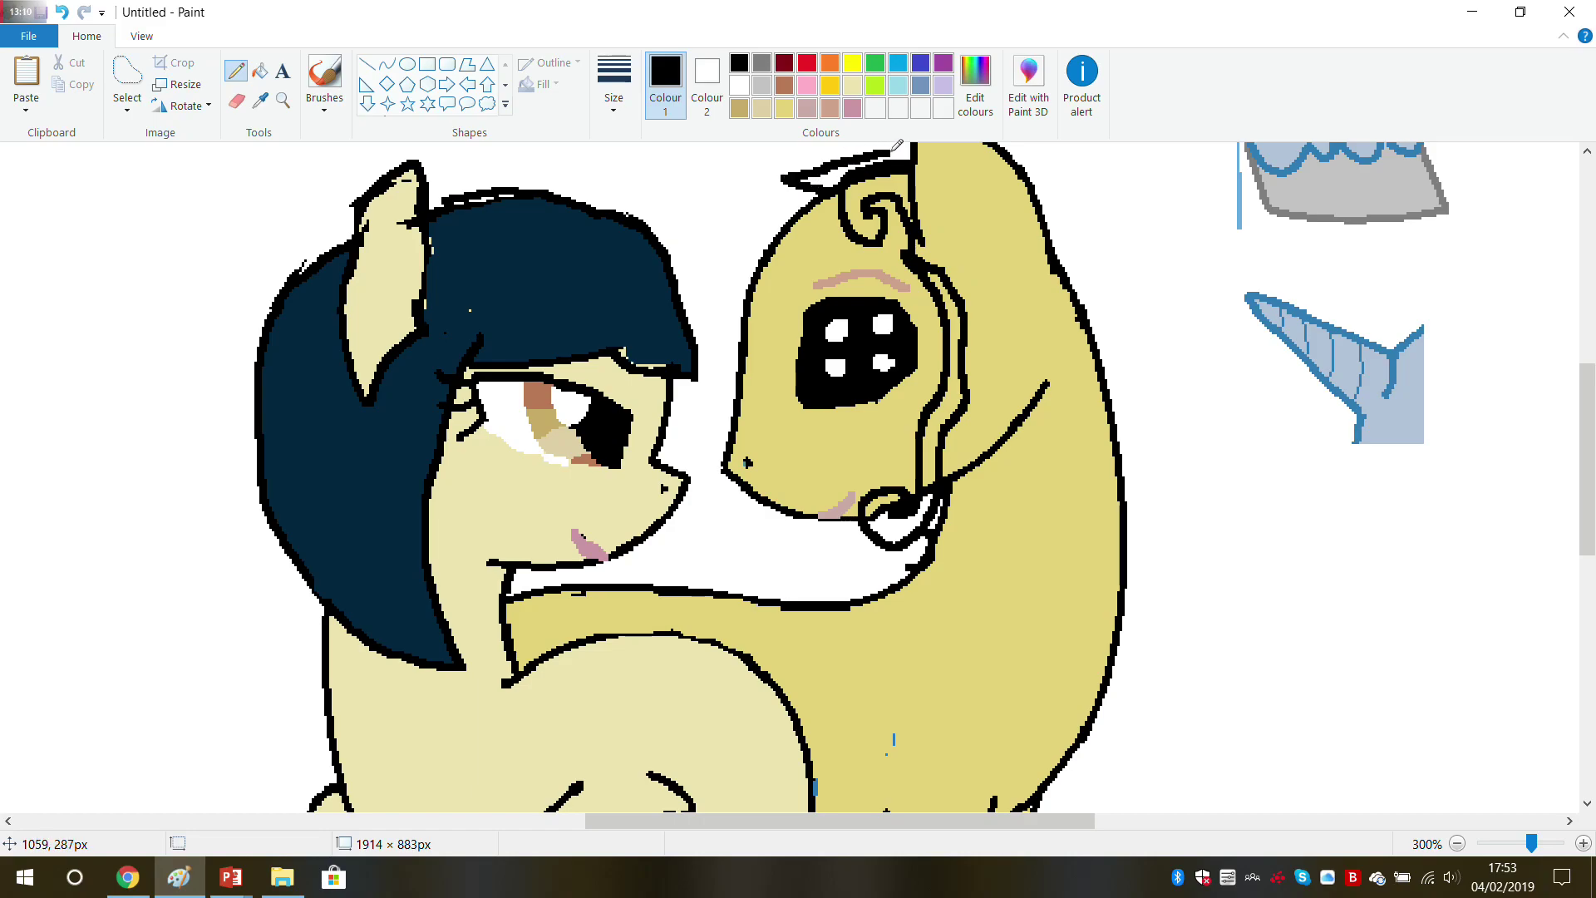
Step: Outline the back of the tan pony's mane in black, from a spike behind the ear down to curled ends on the neck
{"action": "scroll", "coordinate": [922, 158], "scroll_direction": "up", "scroll_amount": 2}
{"action": "mouse_move", "coordinate": [986, 306]}
{"action": "left_mouse_down"}
{"action": "mouse_move", "coordinate": [1080, 266]}
{"action": "mouse_move", "coordinate": [1051, 324]}
{"action": "mouse_move", "coordinate": [1101, 323]}
{"action": "mouse_move", "coordinate": [1139, 468]}
{"action": "mouse_move", "coordinate": [1158, 459]}
{"action": "mouse_move", "coordinate": [1145, 542]}
{"action": "mouse_move", "coordinate": [1018, 634]}
{"action": "left_mouse_up"}
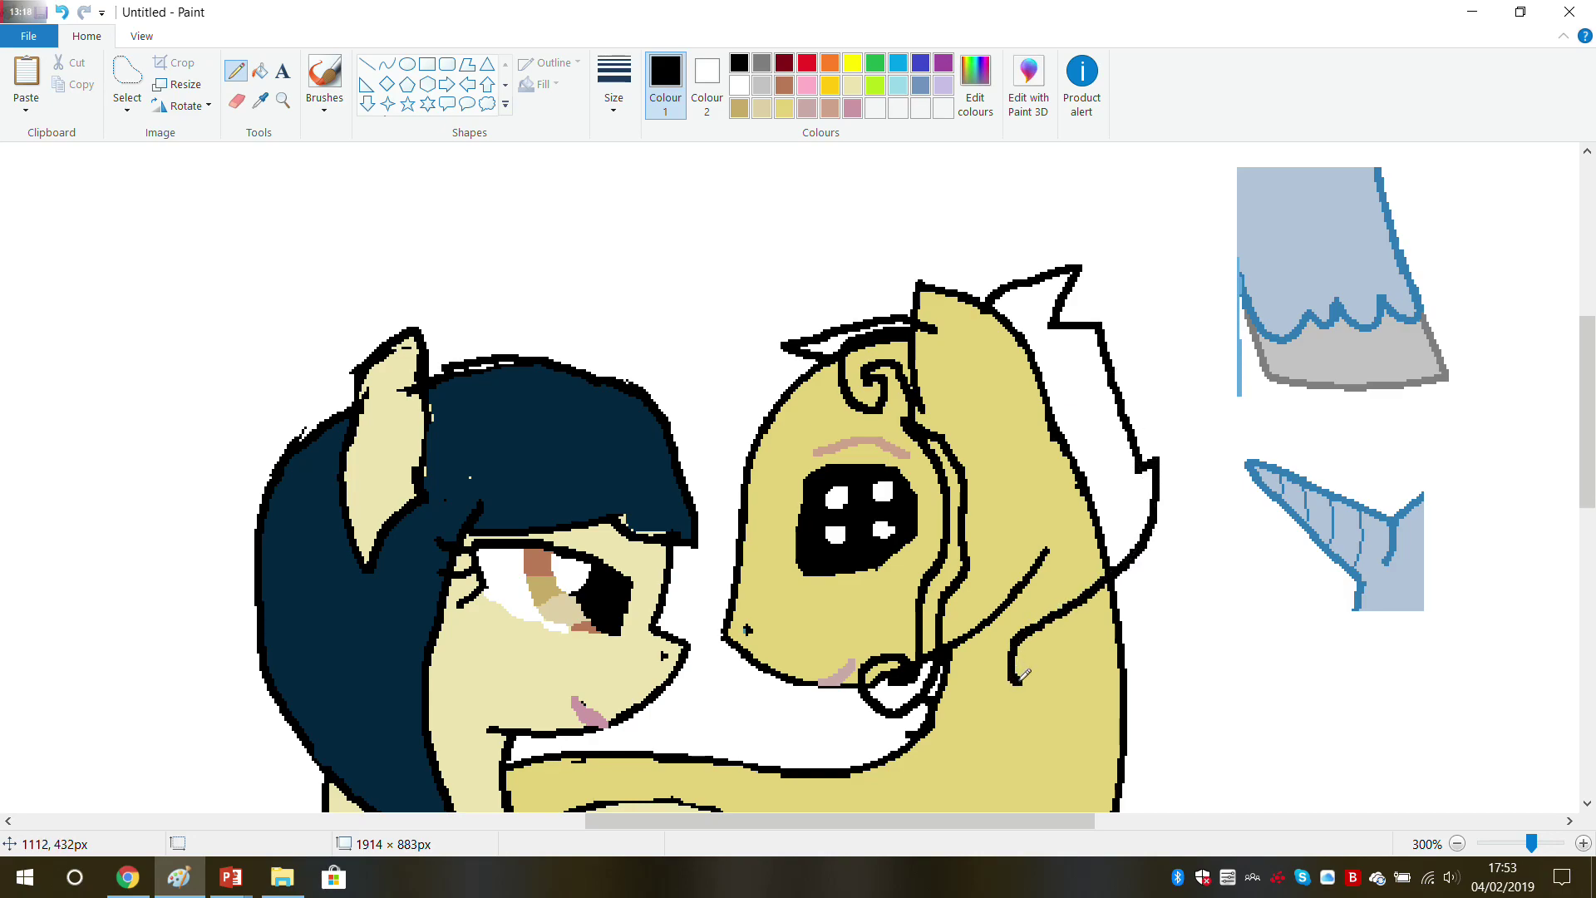
{"action": "mouse_move", "coordinate": [1024, 692]}
{"action": "left_mouse_down"}
{"action": "mouse_move", "coordinate": [981, 677]}
{"action": "mouse_move", "coordinate": [988, 638]}
{"action": "mouse_move", "coordinate": [957, 649]}
{"action": "left_mouse_up"}
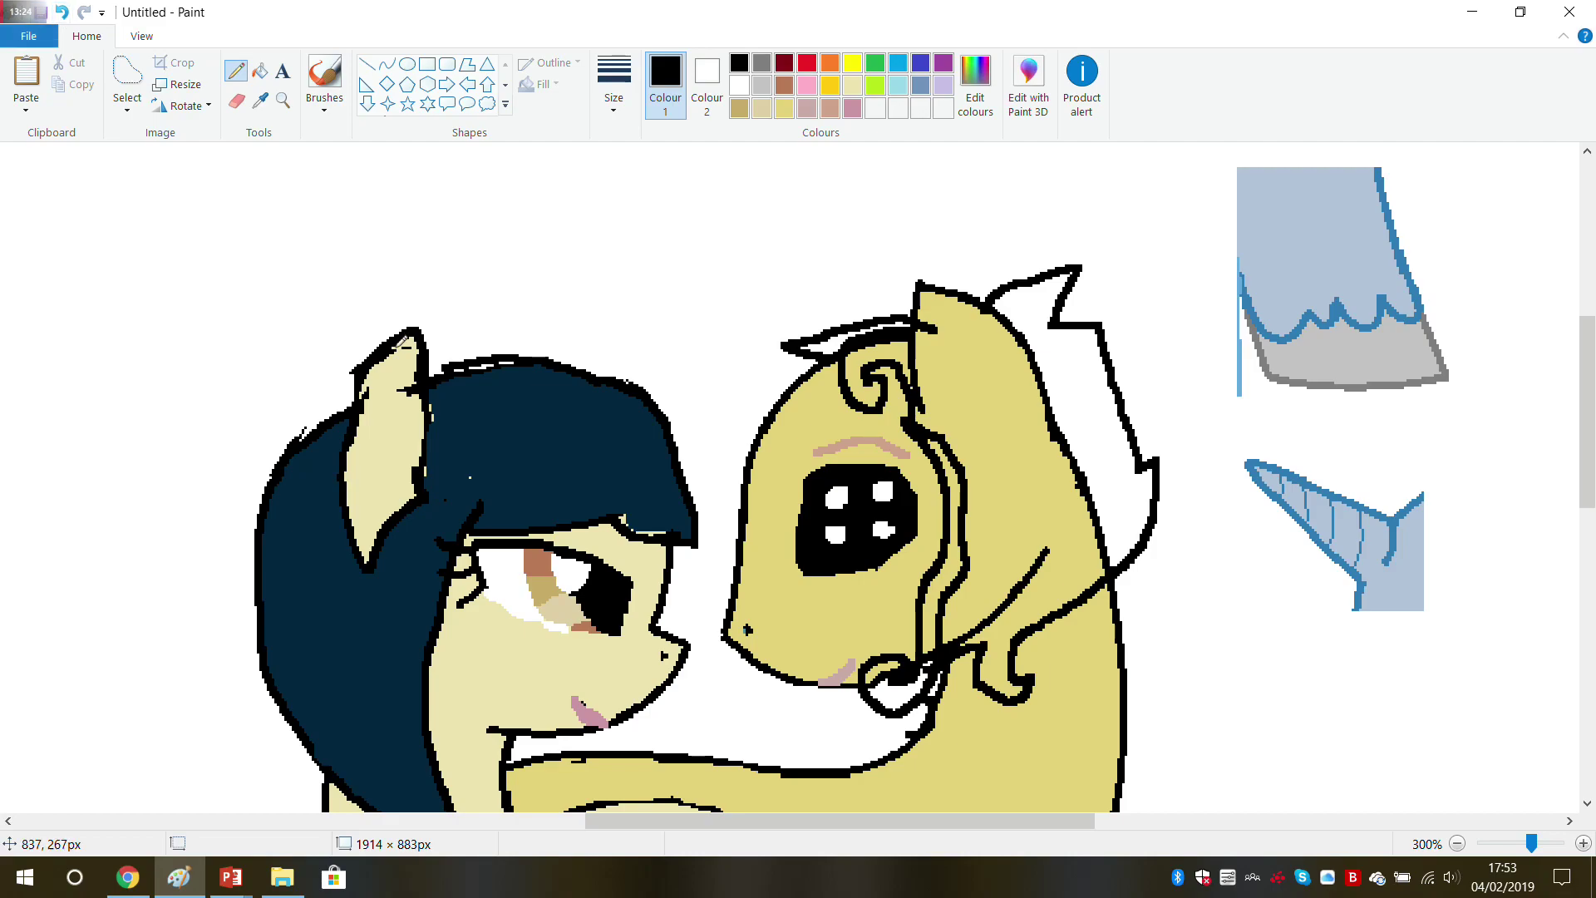
Step: Draw a black outline of a pointed, layered tail behind the pale pony's back
{"action": "scroll", "coordinate": [761, 518], "scroll_direction": "down", "scroll_amount": 4}
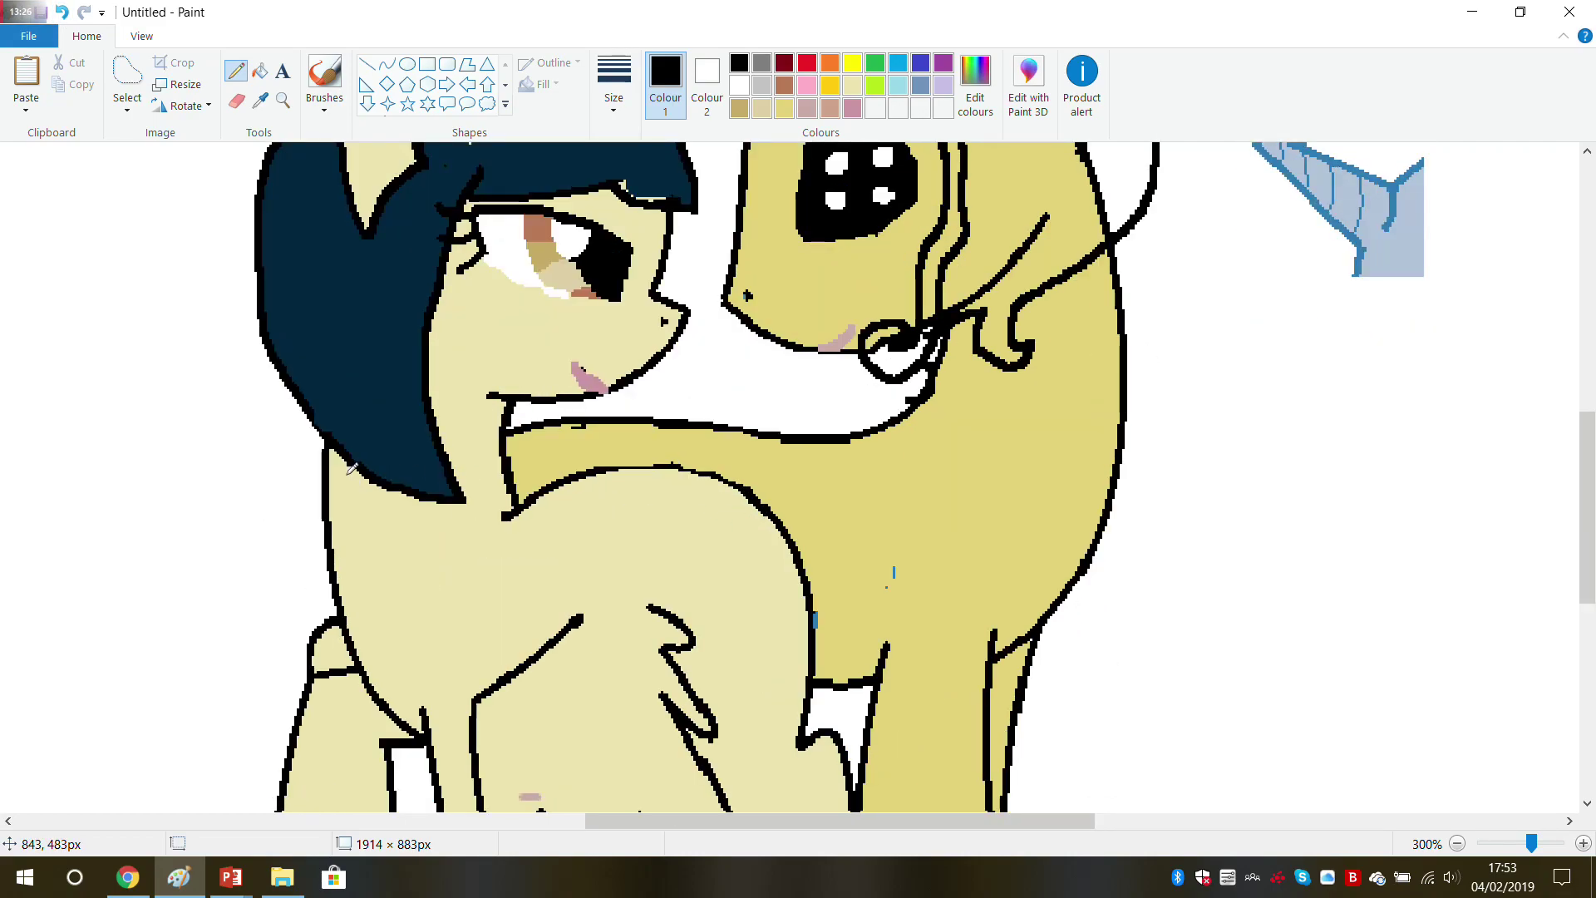
{"action": "mouse_move", "coordinate": [328, 449]}
{"action": "left_mouse_down"}
{"action": "mouse_move", "coordinate": [256, 527]}
{"action": "mouse_move", "coordinate": [282, 514]}
{"action": "mouse_move", "coordinate": [224, 572]}
{"action": "mouse_move", "coordinate": [207, 684]}
{"action": "mouse_move", "coordinate": [179, 727]}
{"action": "left_mouse_up"}
{"action": "mouse_move", "coordinate": [181, 725]}
{"action": "left_mouse_down"}
{"action": "mouse_move", "coordinate": [216, 719]}
{"action": "mouse_move", "coordinate": [263, 657]}
{"action": "left_mouse_up"}
{"action": "left_click_drag", "start_coordinate": [329, 547], "coordinate": [261, 651]}
{"action": "scroll", "coordinate": [252, 662], "scroll_direction": "up", "scroll_amount": 2}
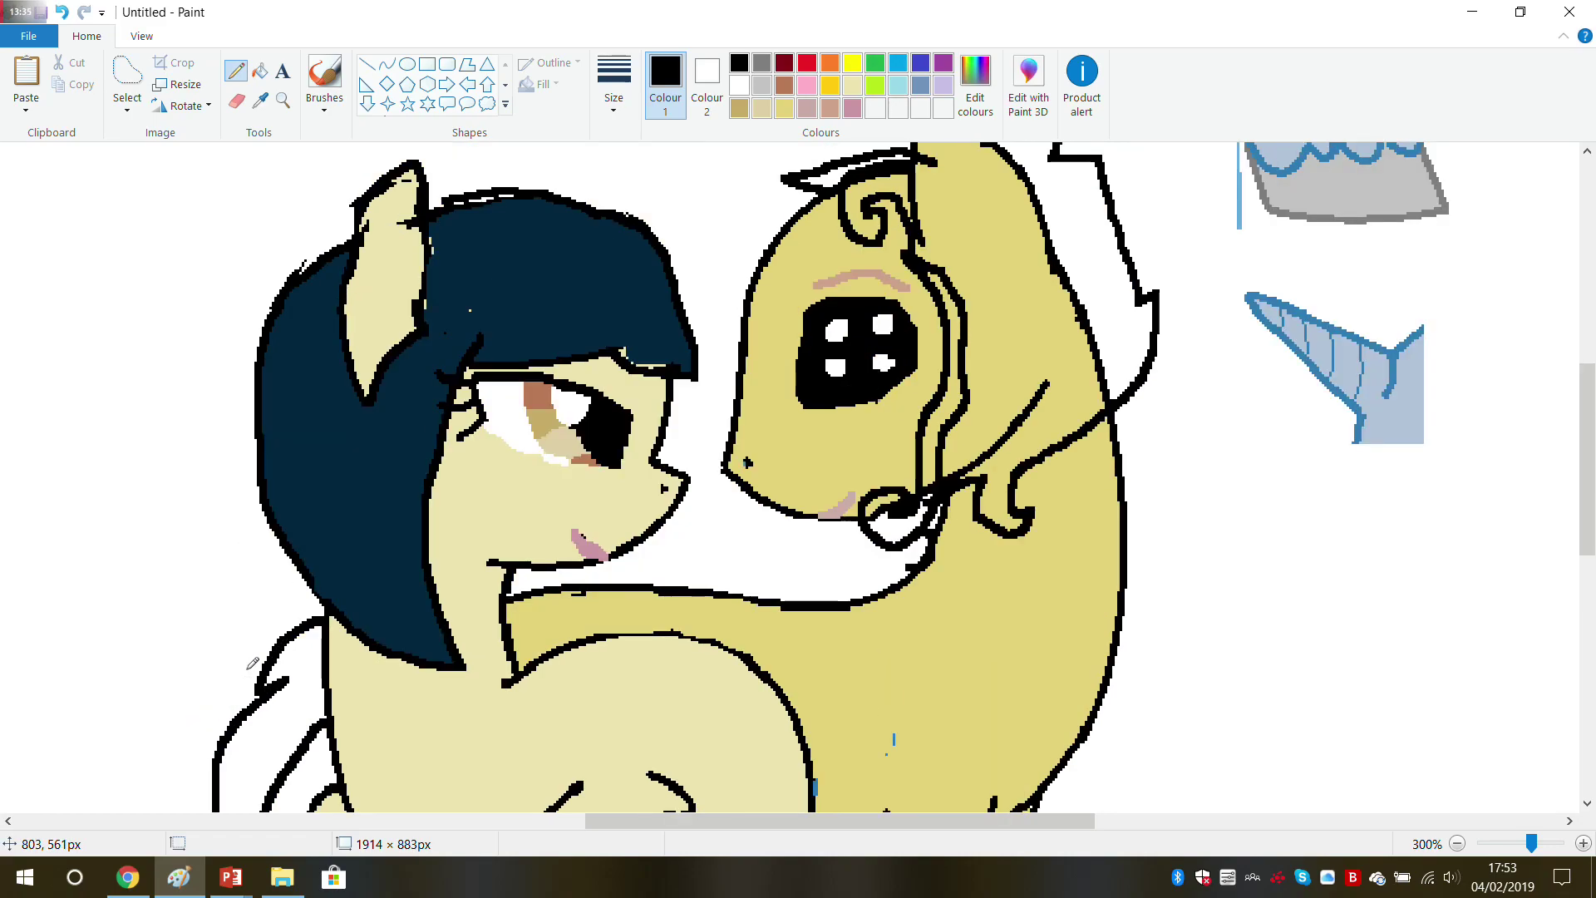
Step: Paint white over the tan pony's old ear, forehead and jaw lines where they run through the new mane
{"action": "scroll", "coordinate": [858, 387], "scroll_direction": "up", "scroll_amount": 2}
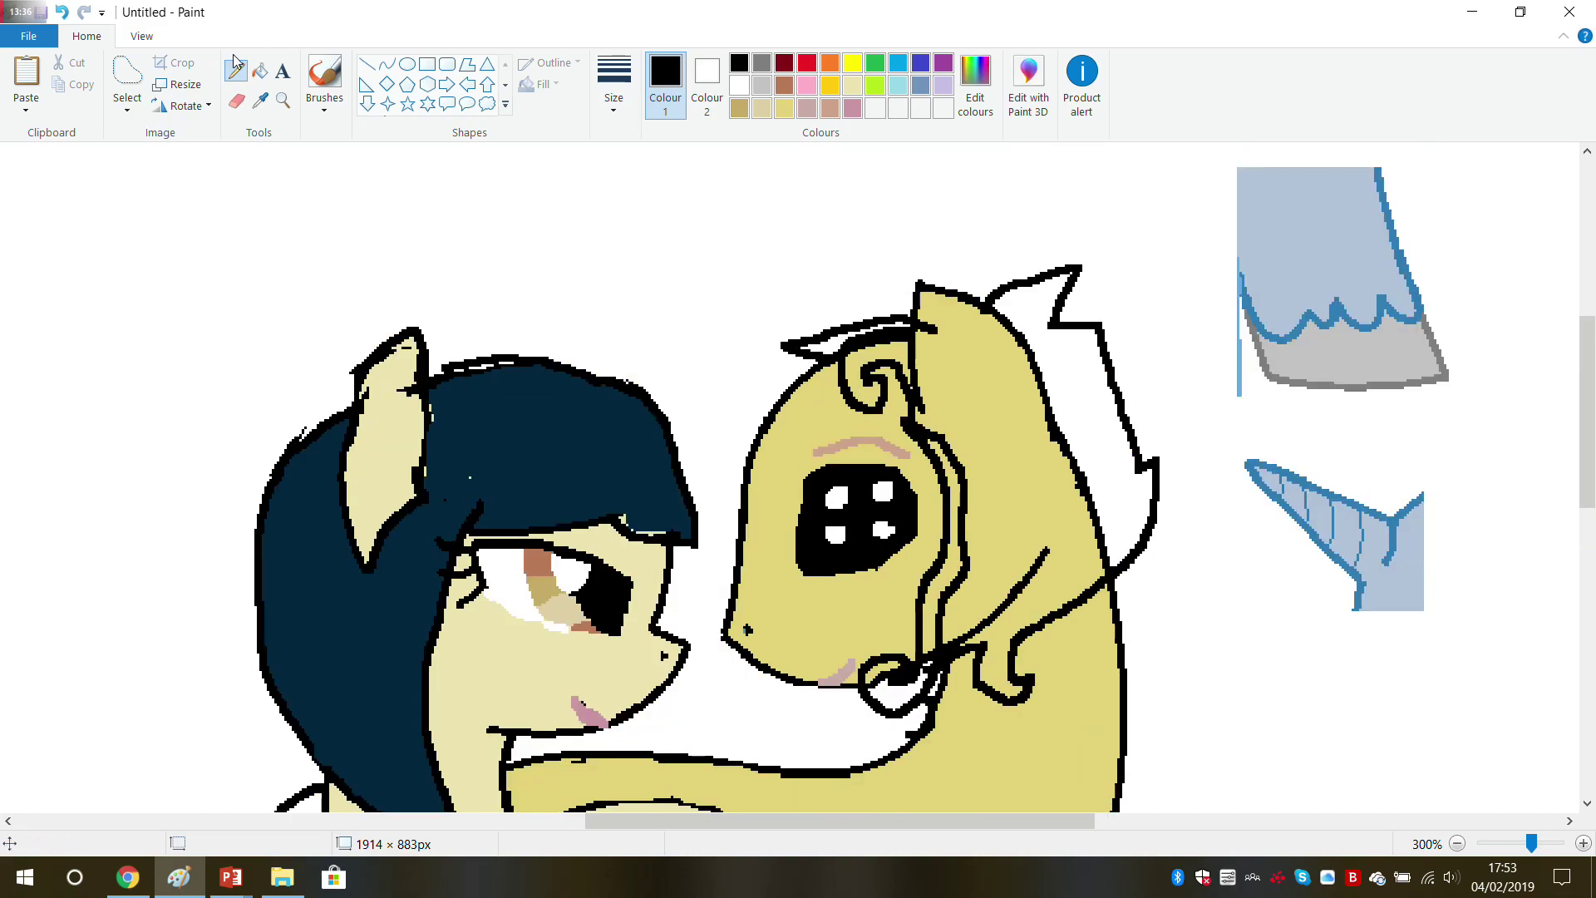
{"action": "left_click", "coordinate": [261, 101]}
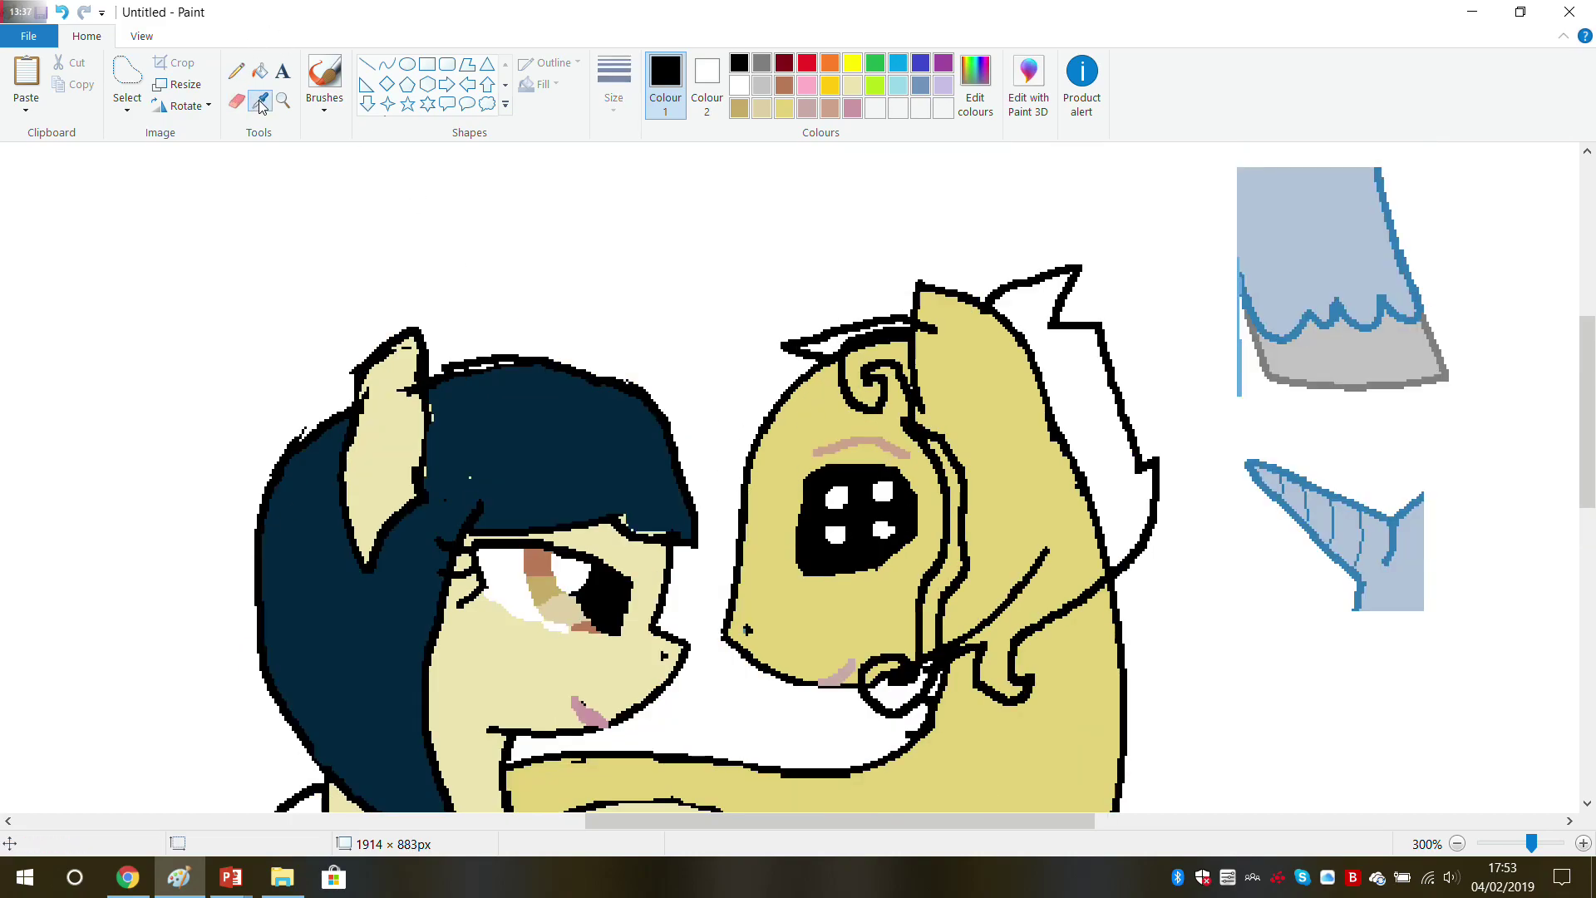
{"action": "left_click", "coordinate": [726, 277]}
{"action": "left_click_drag", "start_coordinate": [919, 329], "coordinate": [1040, 356]}
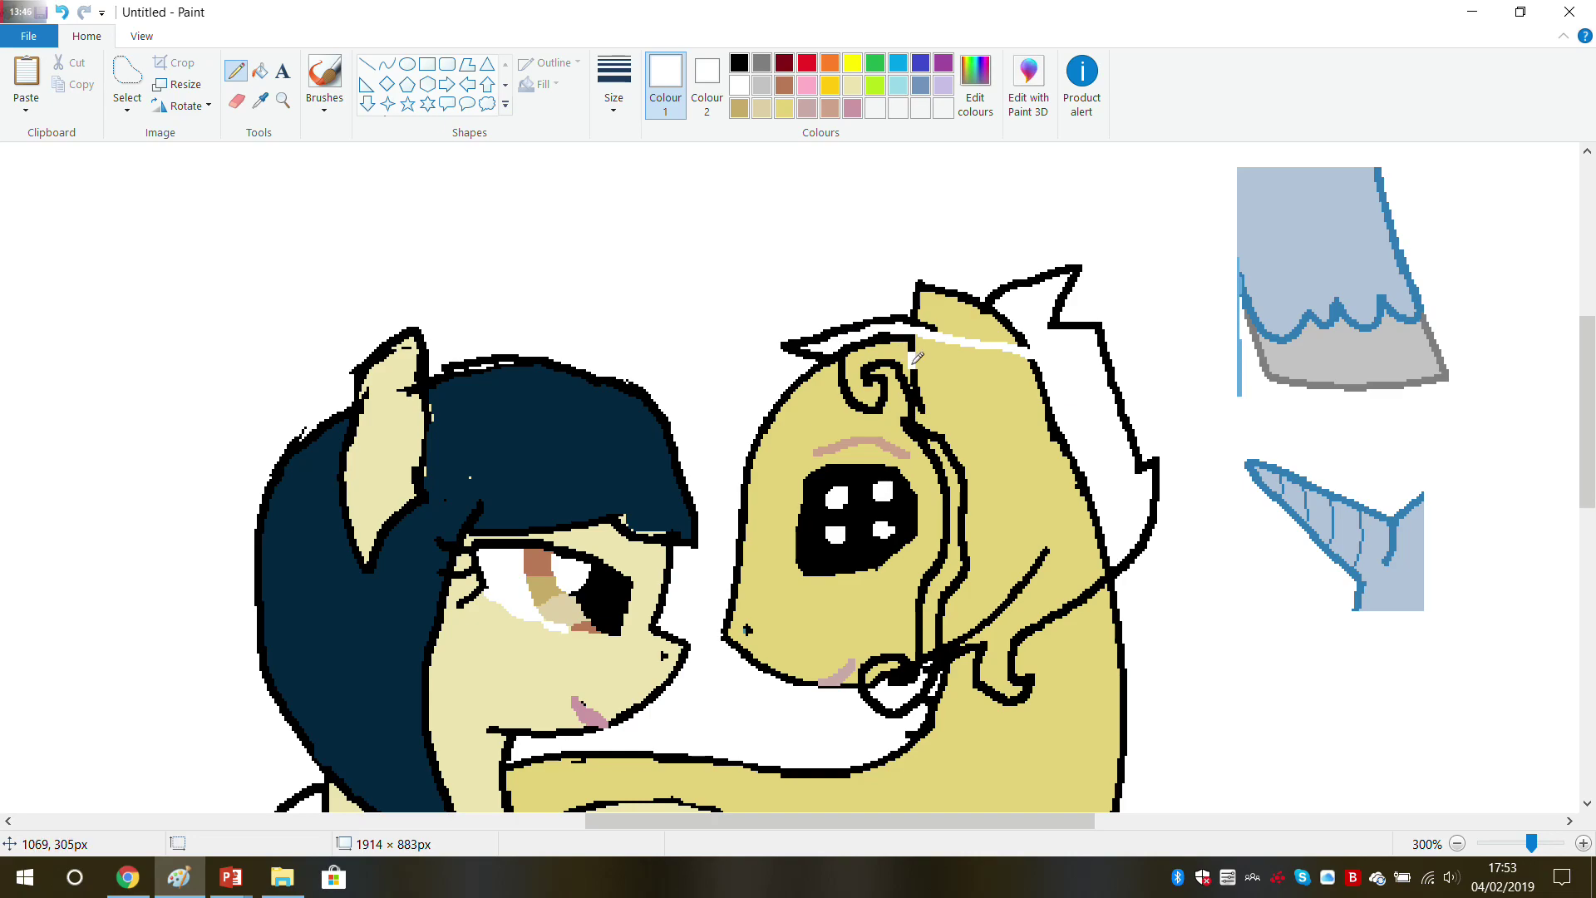
{"action": "left_click_drag", "start_coordinate": [911, 336], "coordinate": [888, 327]}
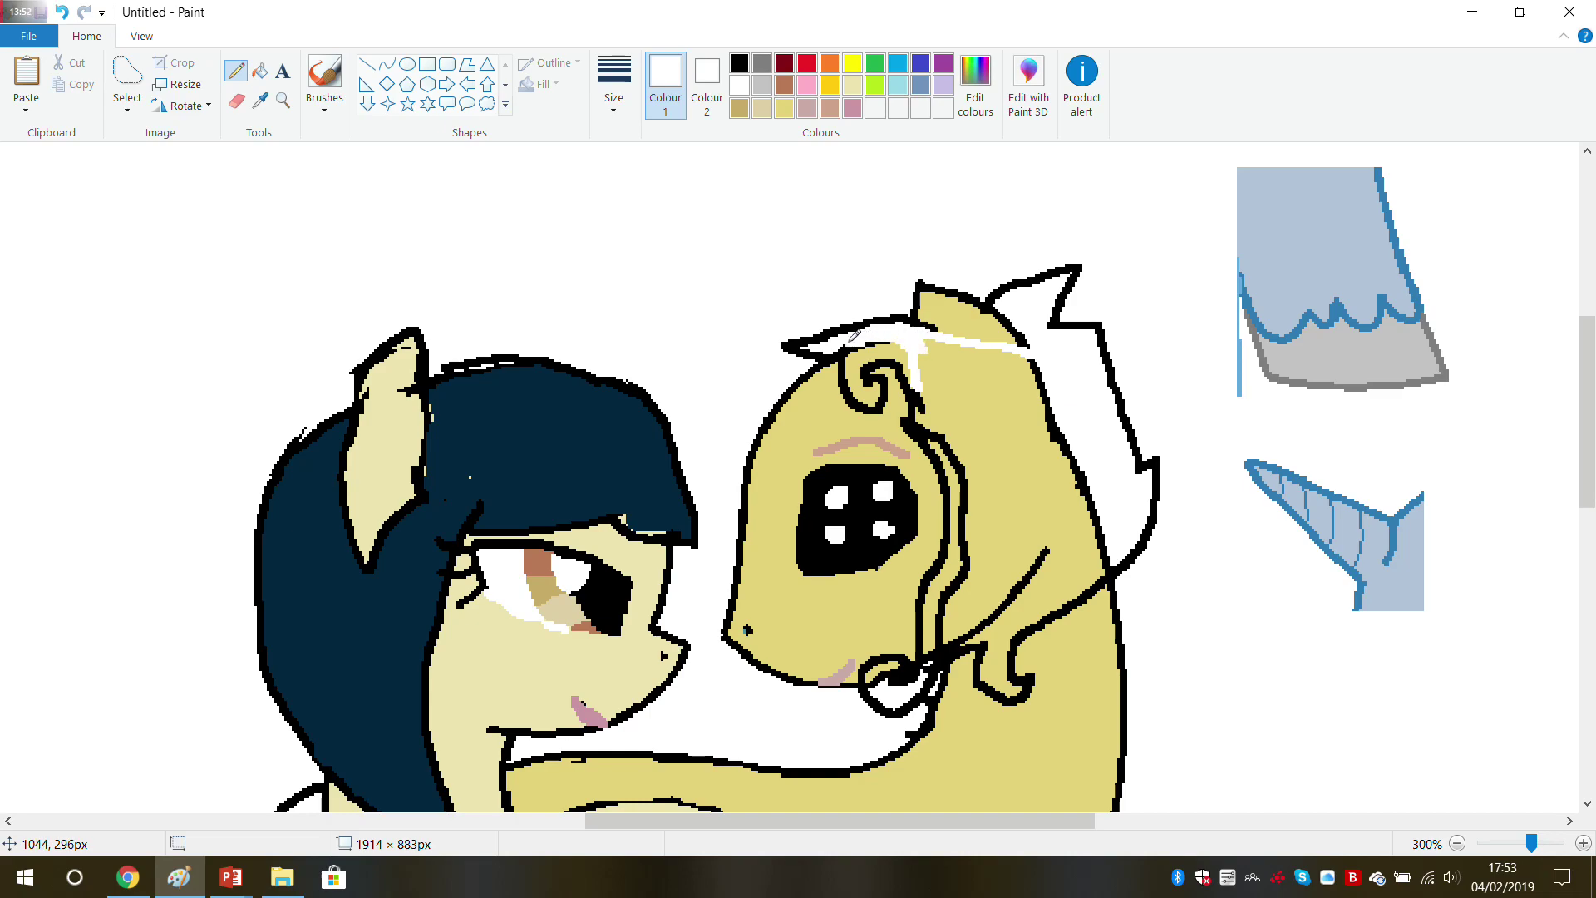
{"action": "left_click_drag", "start_coordinate": [845, 345], "coordinate": [910, 345]}
{"action": "left_click_drag", "start_coordinate": [1052, 538], "coordinate": [970, 630]}
Step: Erase the tan coat and old lines inside the mane, and fill the leftover coat patch and side strand with white
{"action": "left_click", "coordinate": [236, 101]}
{"action": "mouse_move", "coordinate": [923, 345]}
{"action": "left_mouse_down"}
{"action": "mouse_move", "coordinate": [1025, 359]}
{"action": "mouse_move", "coordinate": [1100, 498]}
{"action": "mouse_move", "coordinate": [1102, 523]}
{"action": "mouse_move", "coordinate": [1051, 429]}
{"action": "mouse_move", "coordinate": [1045, 553]}
{"action": "mouse_move", "coordinate": [1087, 505]}
{"action": "mouse_move", "coordinate": [1102, 553]}
{"action": "mouse_move", "coordinate": [1077, 486]}
{"action": "mouse_move", "coordinate": [1082, 544]}
{"action": "mouse_move", "coordinate": [1075, 481]}
{"action": "mouse_move", "coordinate": [1045, 433]}
{"action": "mouse_move", "coordinate": [921, 356]}
{"action": "mouse_move", "coordinate": [1000, 375]}
{"action": "mouse_move", "coordinate": [1037, 404]}
{"action": "mouse_move", "coordinate": [1028, 382]}
{"action": "mouse_move", "coordinate": [1048, 411]}
{"action": "mouse_move", "coordinate": [1048, 429]}
{"action": "mouse_move", "coordinate": [928, 385]}
{"action": "mouse_move", "coordinate": [1019, 476]}
{"action": "mouse_move", "coordinate": [928, 409]}
{"action": "mouse_move", "coordinate": [1003, 424]}
{"action": "mouse_move", "coordinate": [1043, 513]}
{"action": "mouse_move", "coordinate": [956, 631]}
{"action": "mouse_move", "coordinate": [992, 529]}
{"action": "mouse_move", "coordinate": [965, 427]}
{"action": "mouse_move", "coordinate": [1017, 526]}
{"action": "mouse_move", "coordinate": [987, 556]}
{"action": "mouse_move", "coordinate": [980, 508]}
{"action": "mouse_move", "coordinate": [976, 570]}
{"action": "mouse_move", "coordinate": [1001, 552]}
{"action": "mouse_move", "coordinate": [962, 581]}
{"action": "mouse_move", "coordinate": [954, 614]}
{"action": "left_mouse_up"}
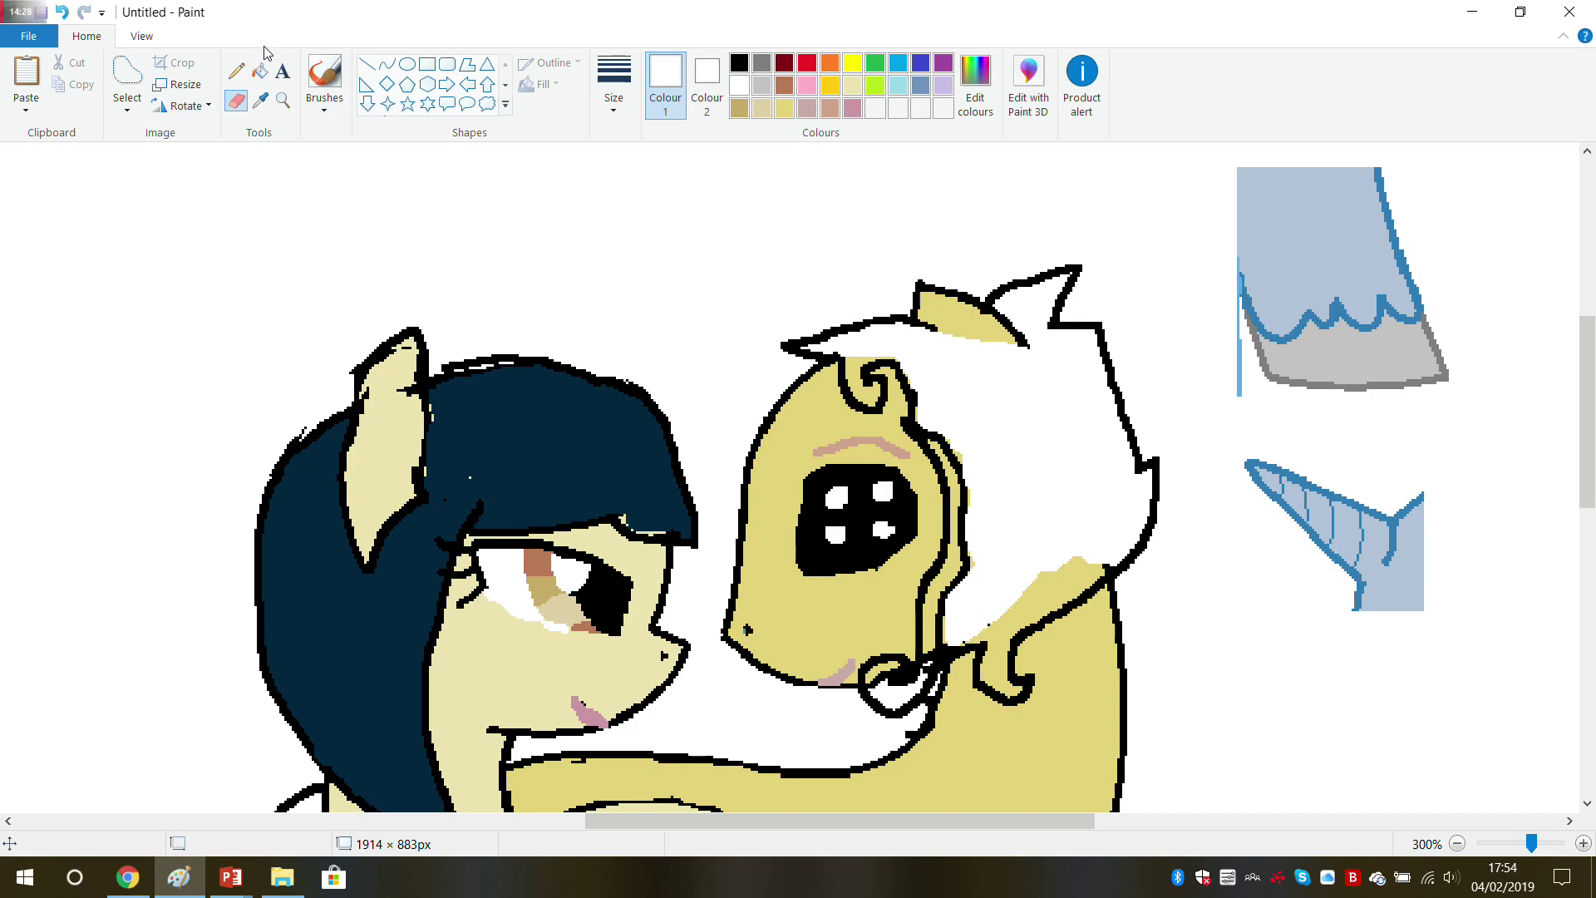
{"action": "left_click", "coordinate": [264, 73]}
{"action": "left_click", "coordinate": [1041, 585]}
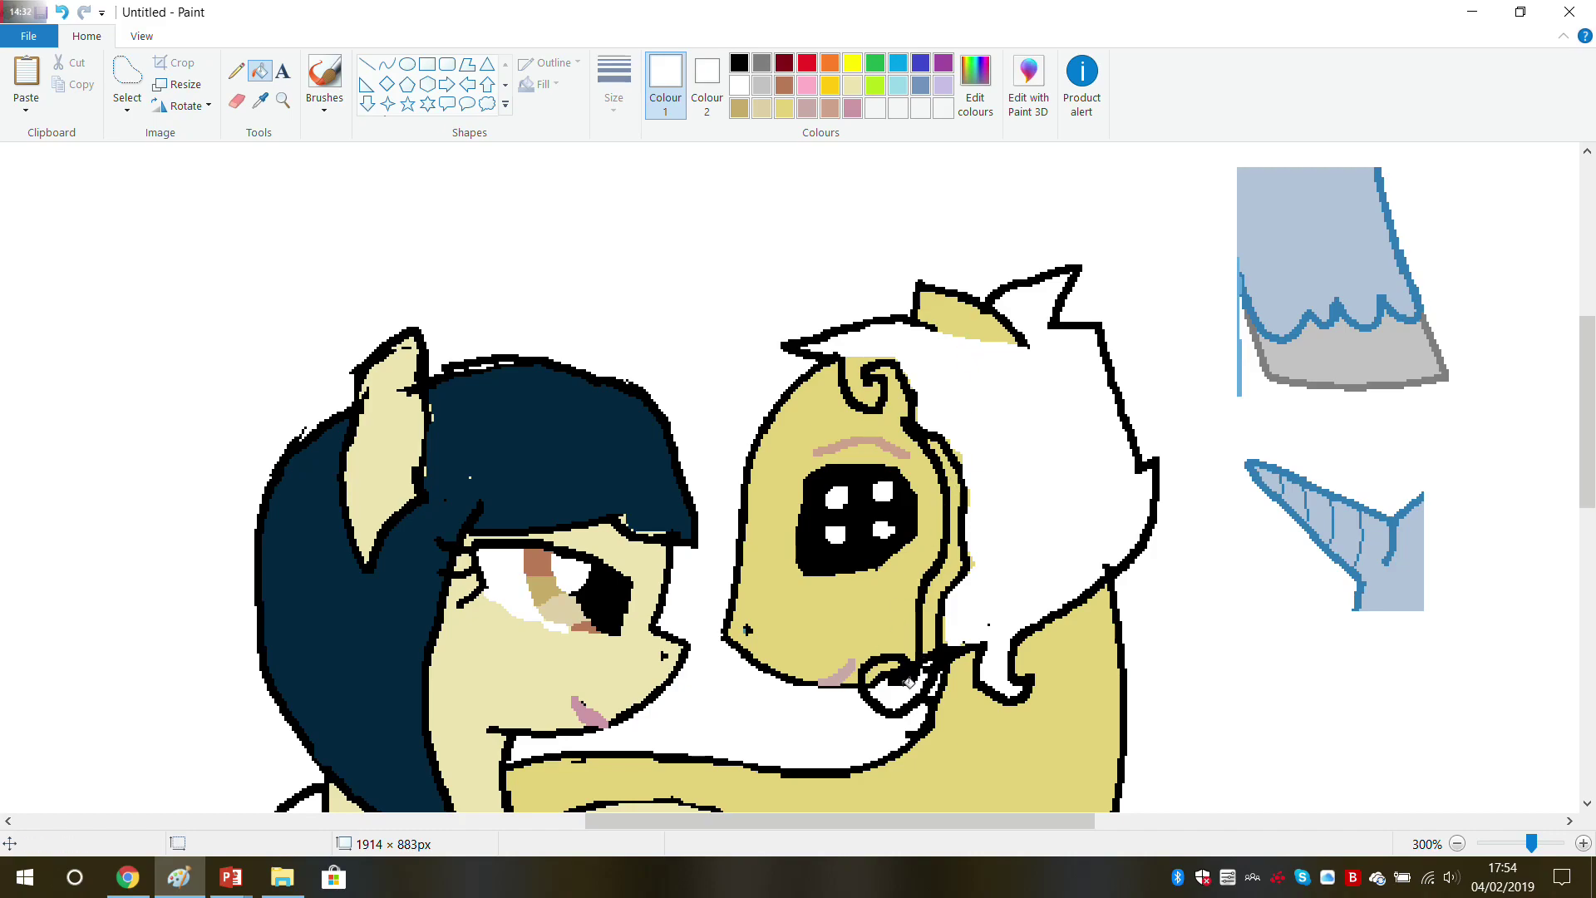
{"action": "left_click", "coordinate": [933, 599]}
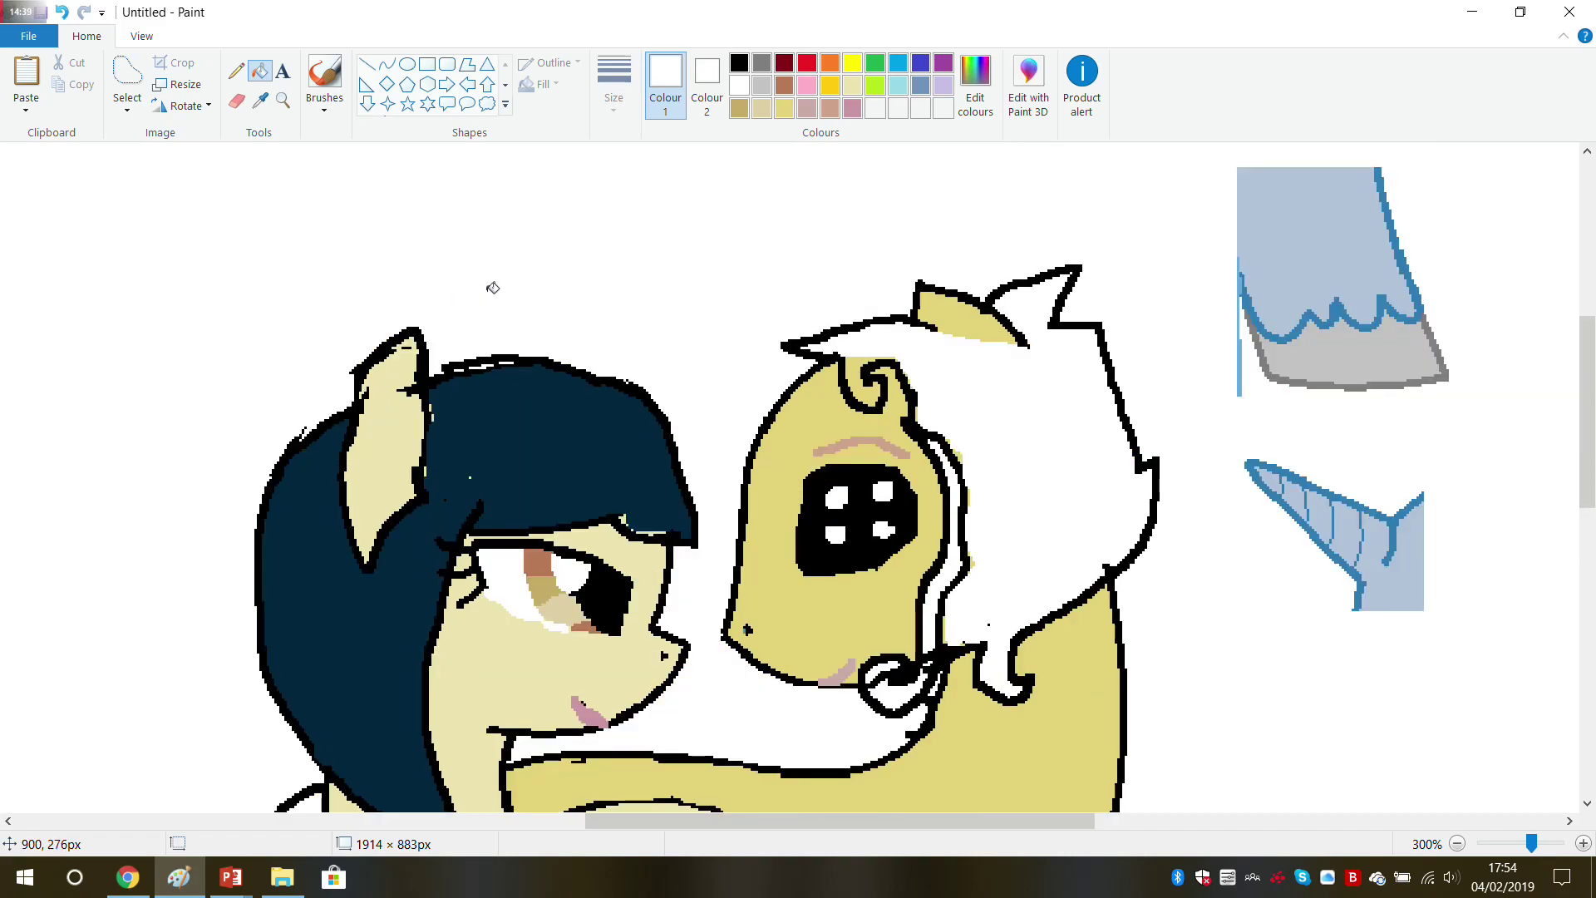
Step: Add a black pointed spike to the back of the tan pony's mane and a long lower lock down its neck
{"action": "left_click", "coordinate": [260, 101]}
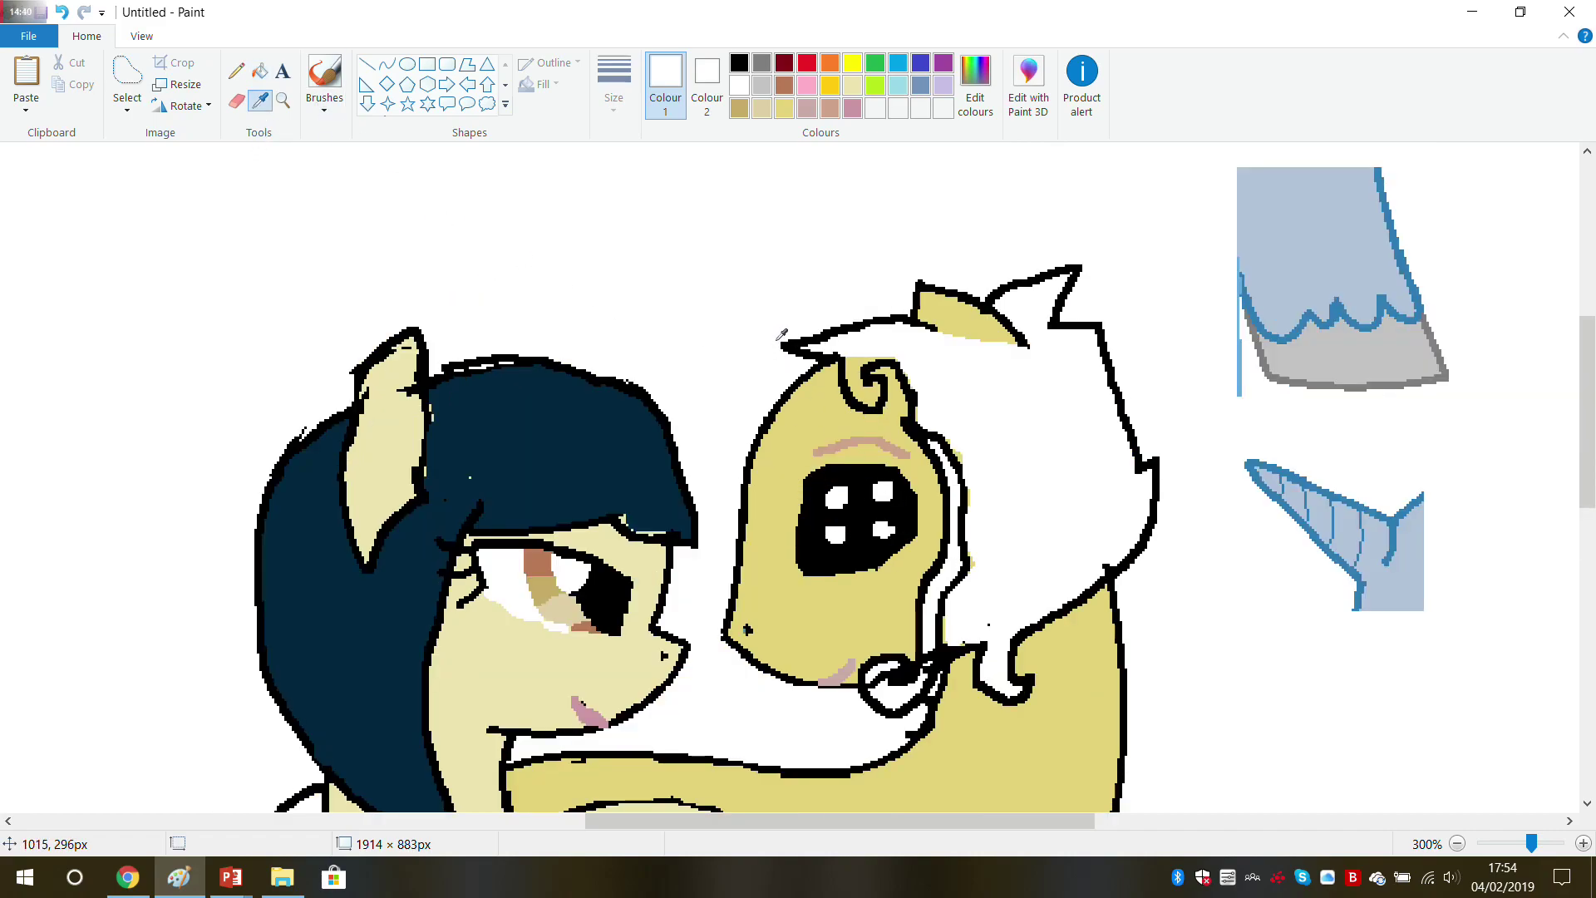
{"action": "left_click", "coordinate": [815, 332]}
{"action": "left_click", "coordinate": [236, 70]}
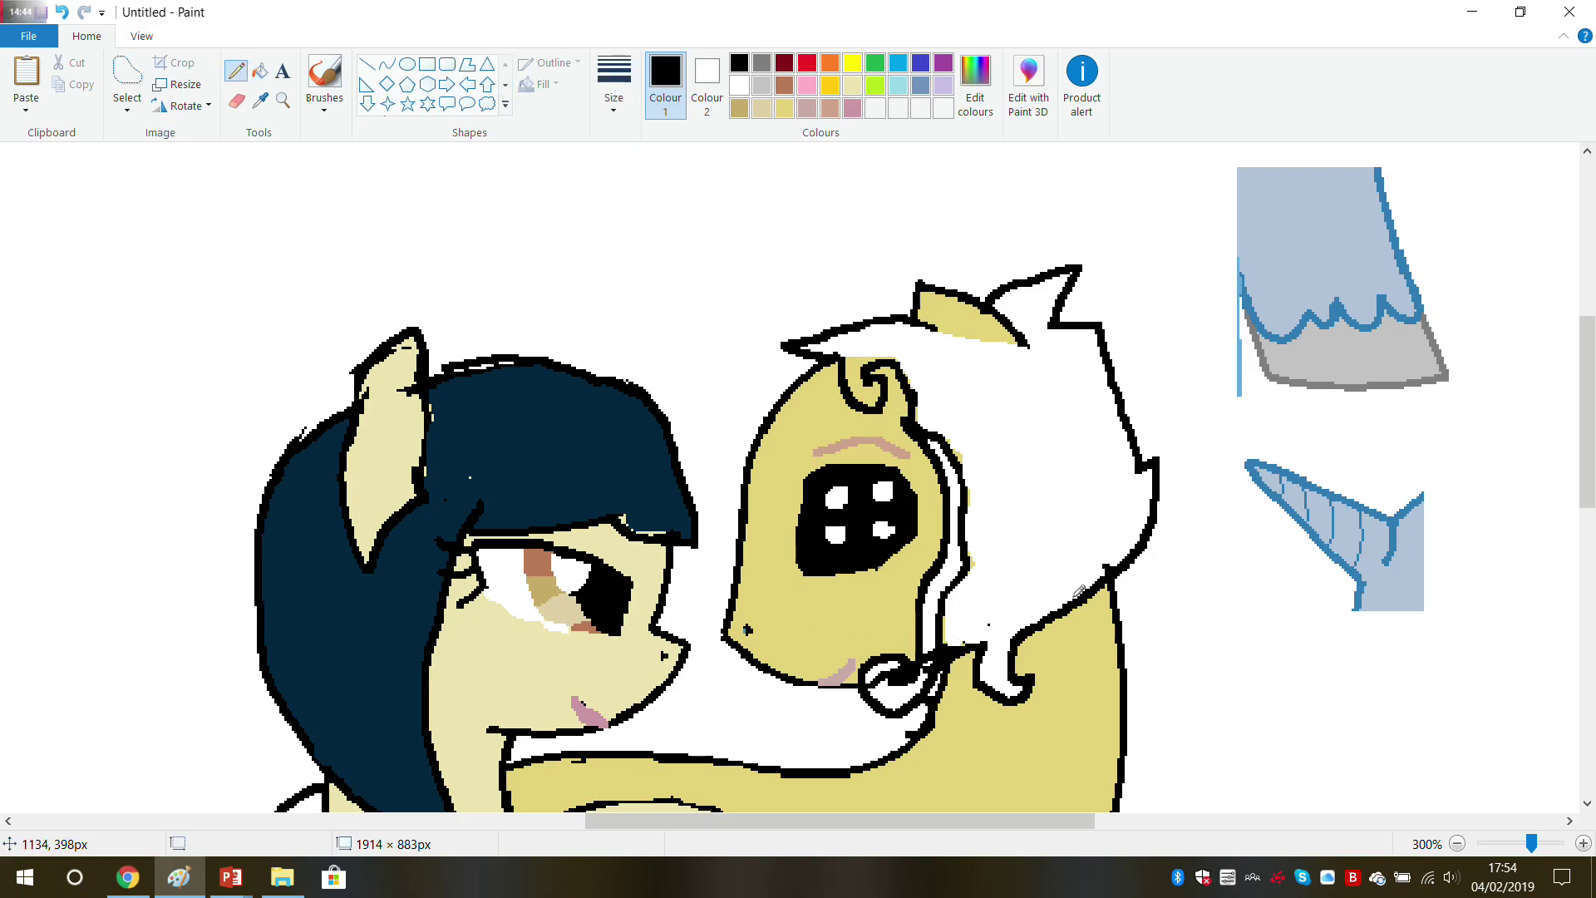
{"action": "scroll", "coordinate": [1081, 590], "scroll_direction": "up", "scroll_amount": 2}
{"action": "scroll", "coordinate": [1088, 488], "scroll_direction": "down", "scroll_amount": 4}
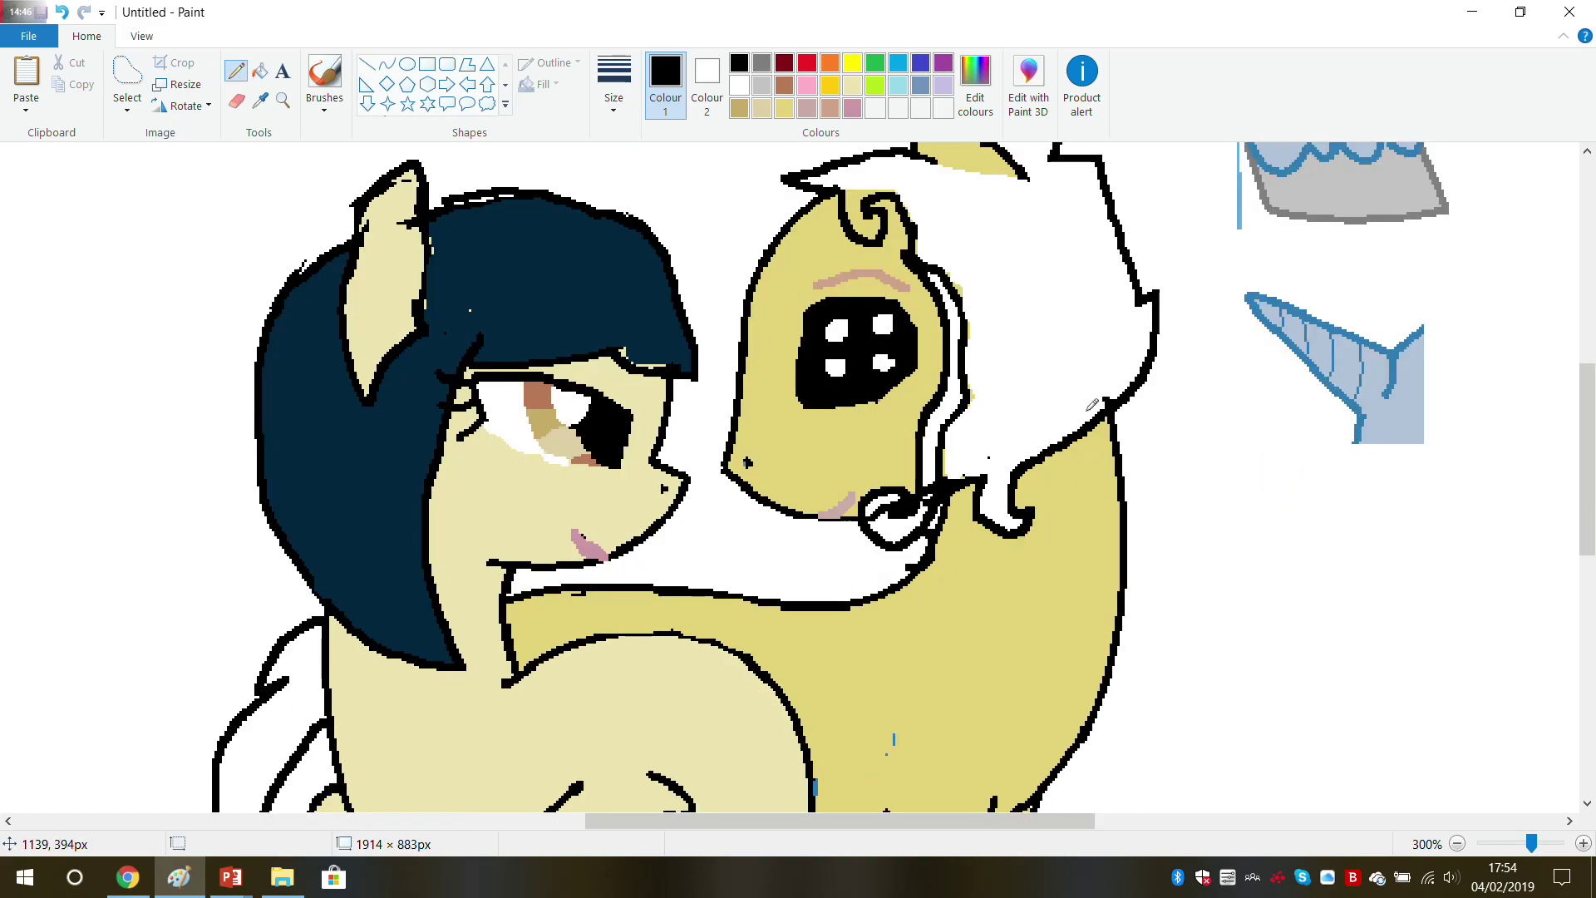
{"action": "mouse_move", "coordinate": [1113, 153]}
{"action": "left_mouse_down"}
{"action": "mouse_move", "coordinate": [1203, 234]}
{"action": "mouse_move", "coordinate": [1214, 260]}
{"action": "mouse_move", "coordinate": [1128, 278]}
{"action": "left_mouse_up"}
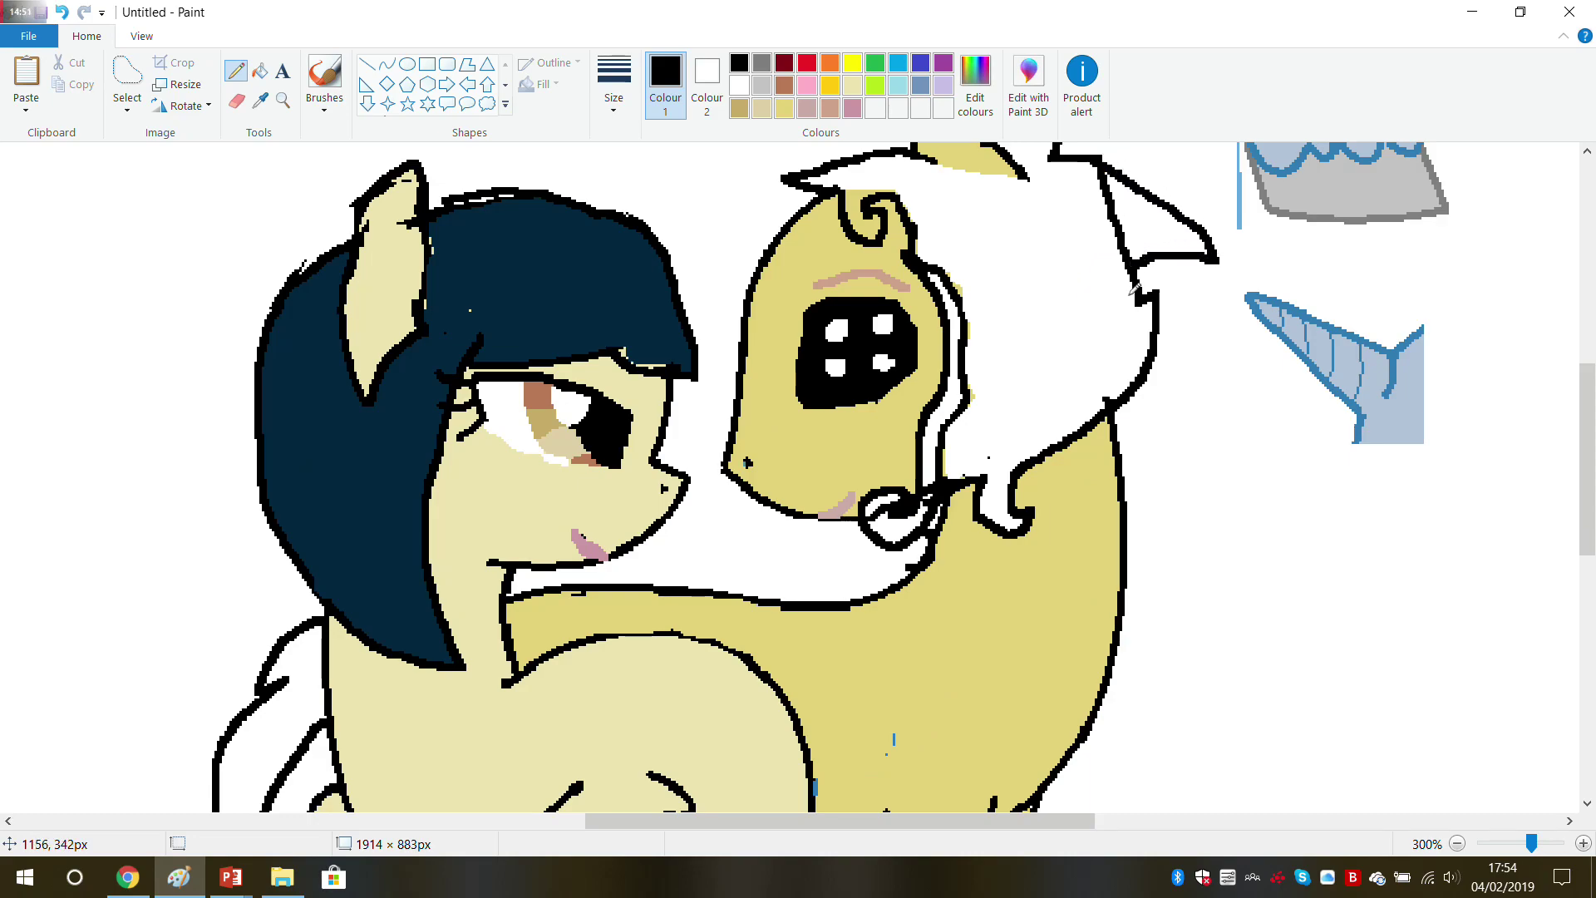
{"action": "mouse_move", "coordinate": [1150, 375]}
{"action": "left_mouse_down"}
{"action": "mouse_move", "coordinate": [1158, 500]}
{"action": "mouse_move", "coordinate": [1133, 581]}
{"action": "mouse_move", "coordinate": [1114, 453]}
{"action": "mouse_move", "coordinate": [1055, 446]}
{"action": "mouse_move", "coordinate": [1110, 598]}
{"action": "left_mouse_up"}
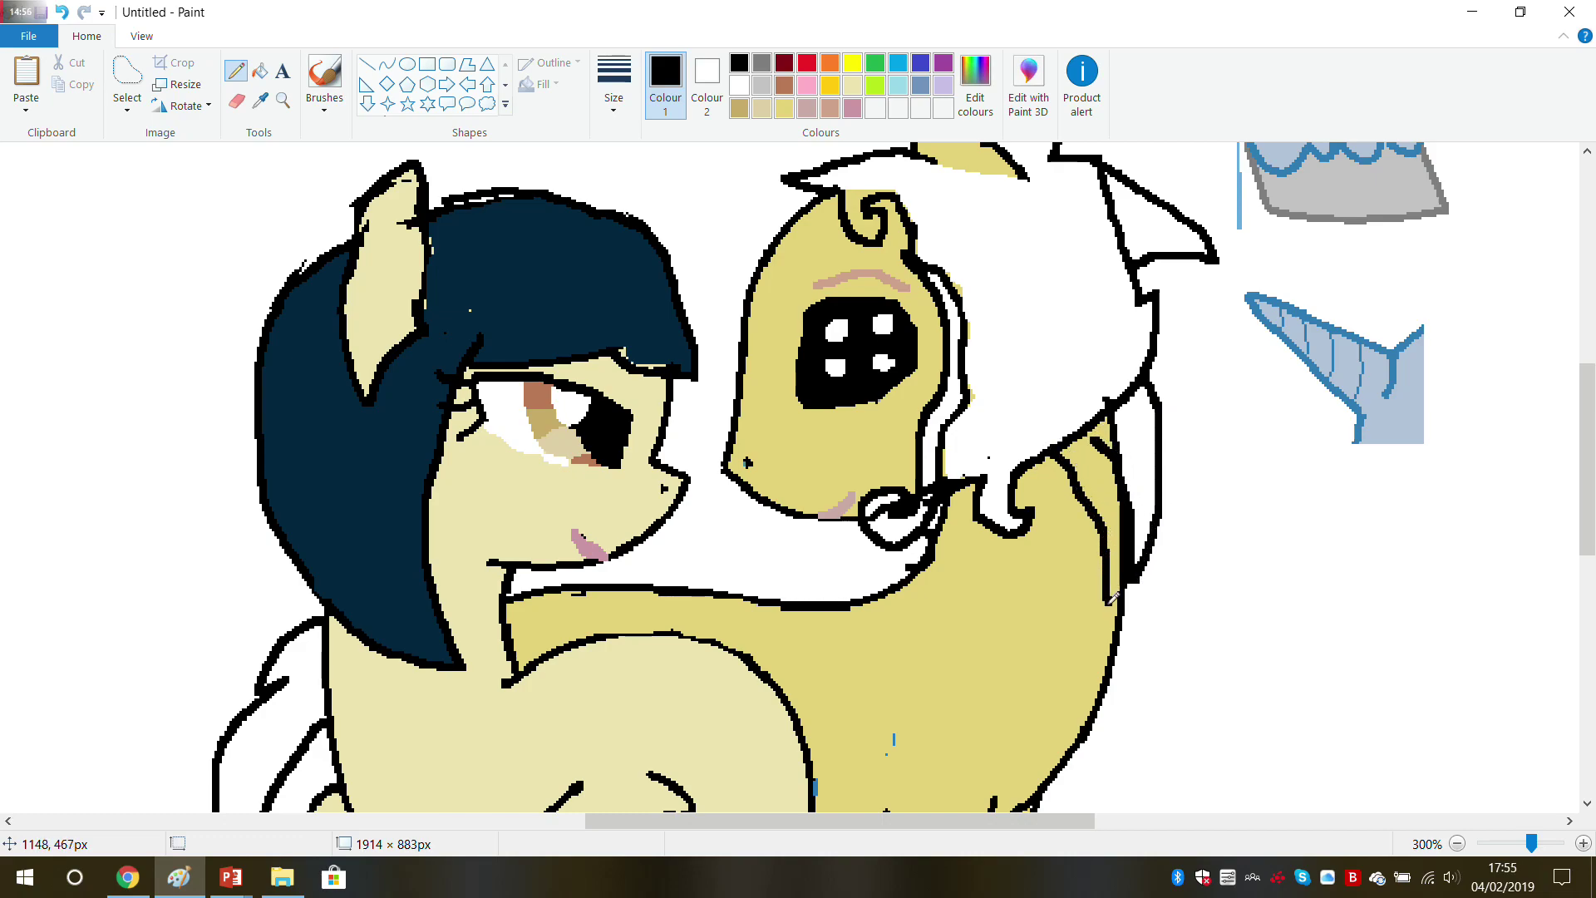
Step: Erase the old outlines and coat inside the extended mane and redraw its lower edge along the neck in black
{"action": "left_click", "coordinate": [236, 101]}
{"action": "mouse_move", "coordinate": [1110, 259]}
{"action": "left_mouse_down"}
{"action": "mouse_move", "coordinate": [1101, 189]}
{"action": "mouse_move", "coordinate": [1119, 243]}
{"action": "mouse_move", "coordinate": [1105, 249]}
{"action": "mouse_move", "coordinate": [1106, 413]}
{"action": "mouse_move", "coordinate": [1072, 433]}
{"action": "mouse_move", "coordinate": [1116, 484]}
{"action": "mouse_move", "coordinate": [1116, 384]}
{"action": "left_mouse_up"}
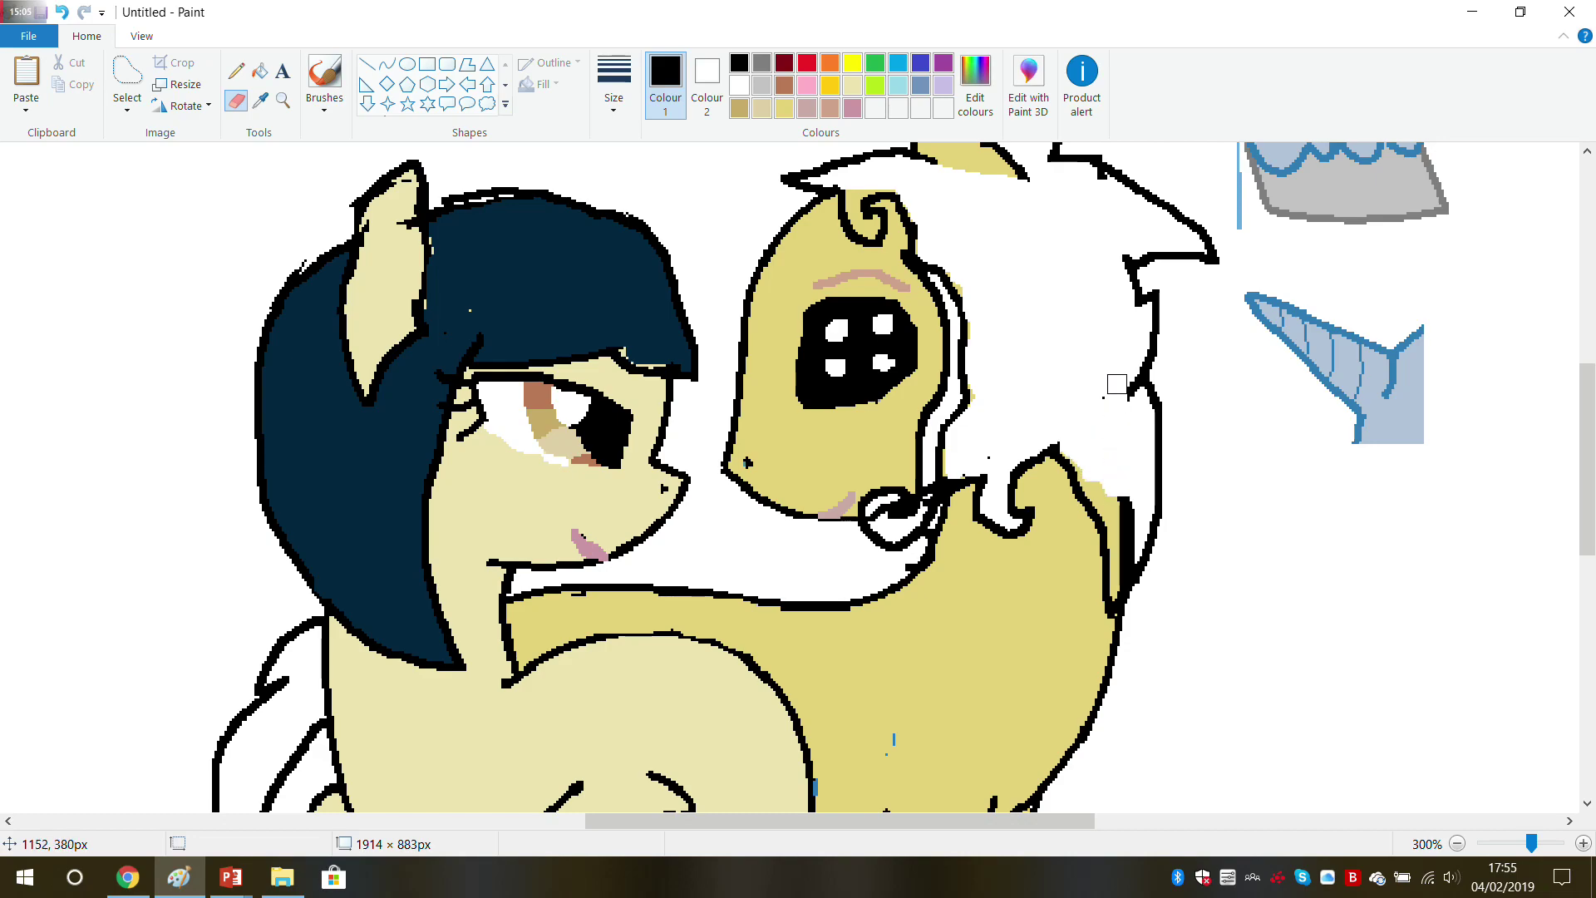
{"action": "mouse_move", "coordinate": [1118, 442]}
{"action": "left_mouse_down"}
{"action": "mouse_move", "coordinate": [1107, 532]}
{"action": "mouse_move", "coordinate": [1087, 461]}
{"action": "mouse_move", "coordinate": [1112, 504]}
{"action": "mouse_move", "coordinate": [1111, 565]}
{"action": "mouse_move", "coordinate": [1130, 493]}
{"action": "mouse_move", "coordinate": [1117, 585]}
{"action": "mouse_move", "coordinate": [1048, 446]}
{"action": "left_mouse_up"}
{"action": "mouse_move", "coordinate": [1110, 594]}
{"action": "left_mouse_down"}
{"action": "mouse_move", "coordinate": [1109, 611]}
{"action": "mouse_move", "coordinate": [1110, 596]}
{"action": "left_mouse_up"}
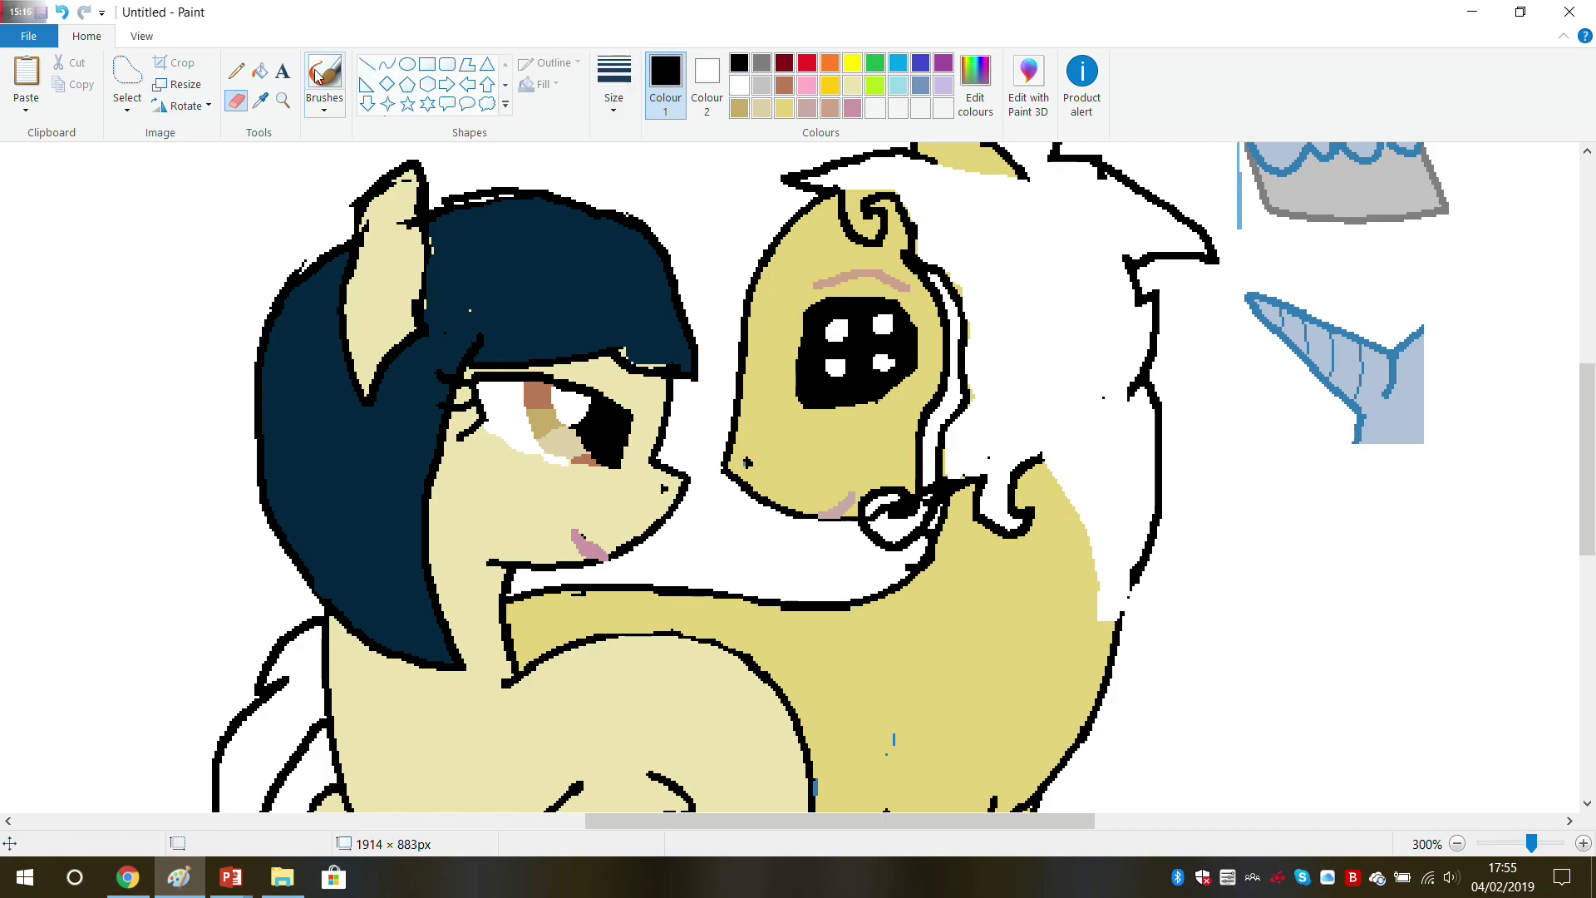
{"action": "left_click", "coordinate": [236, 72]}
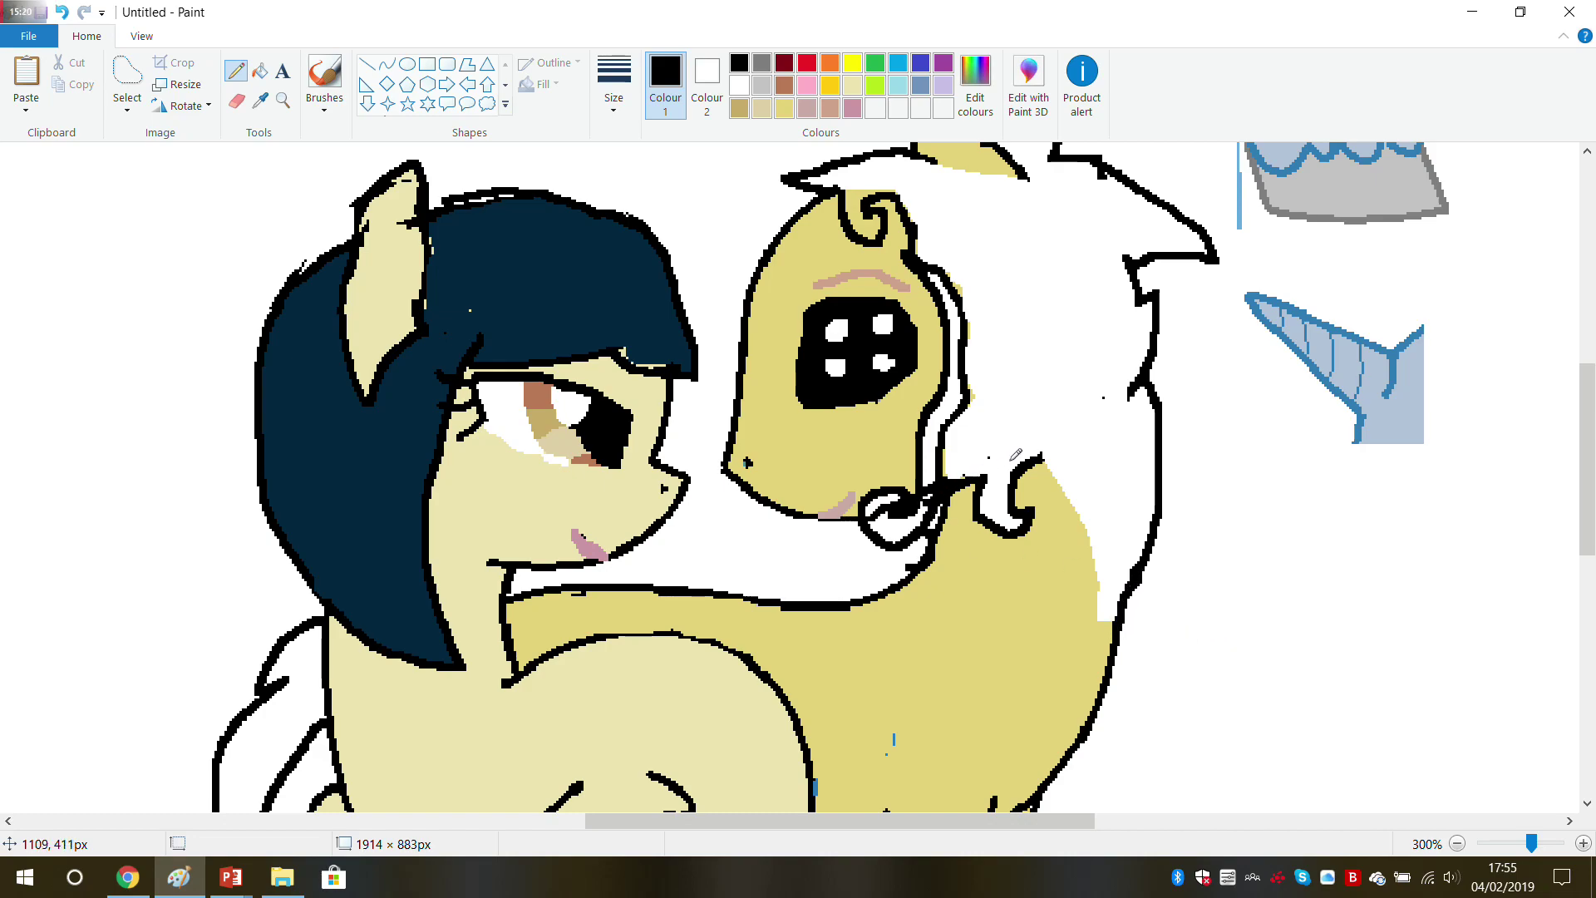
{"action": "mouse_move", "coordinate": [1043, 460]}
{"action": "left_mouse_down"}
{"action": "mouse_move", "coordinate": [1093, 543]}
{"action": "mouse_move", "coordinate": [1111, 661]}
{"action": "left_mouse_up"}
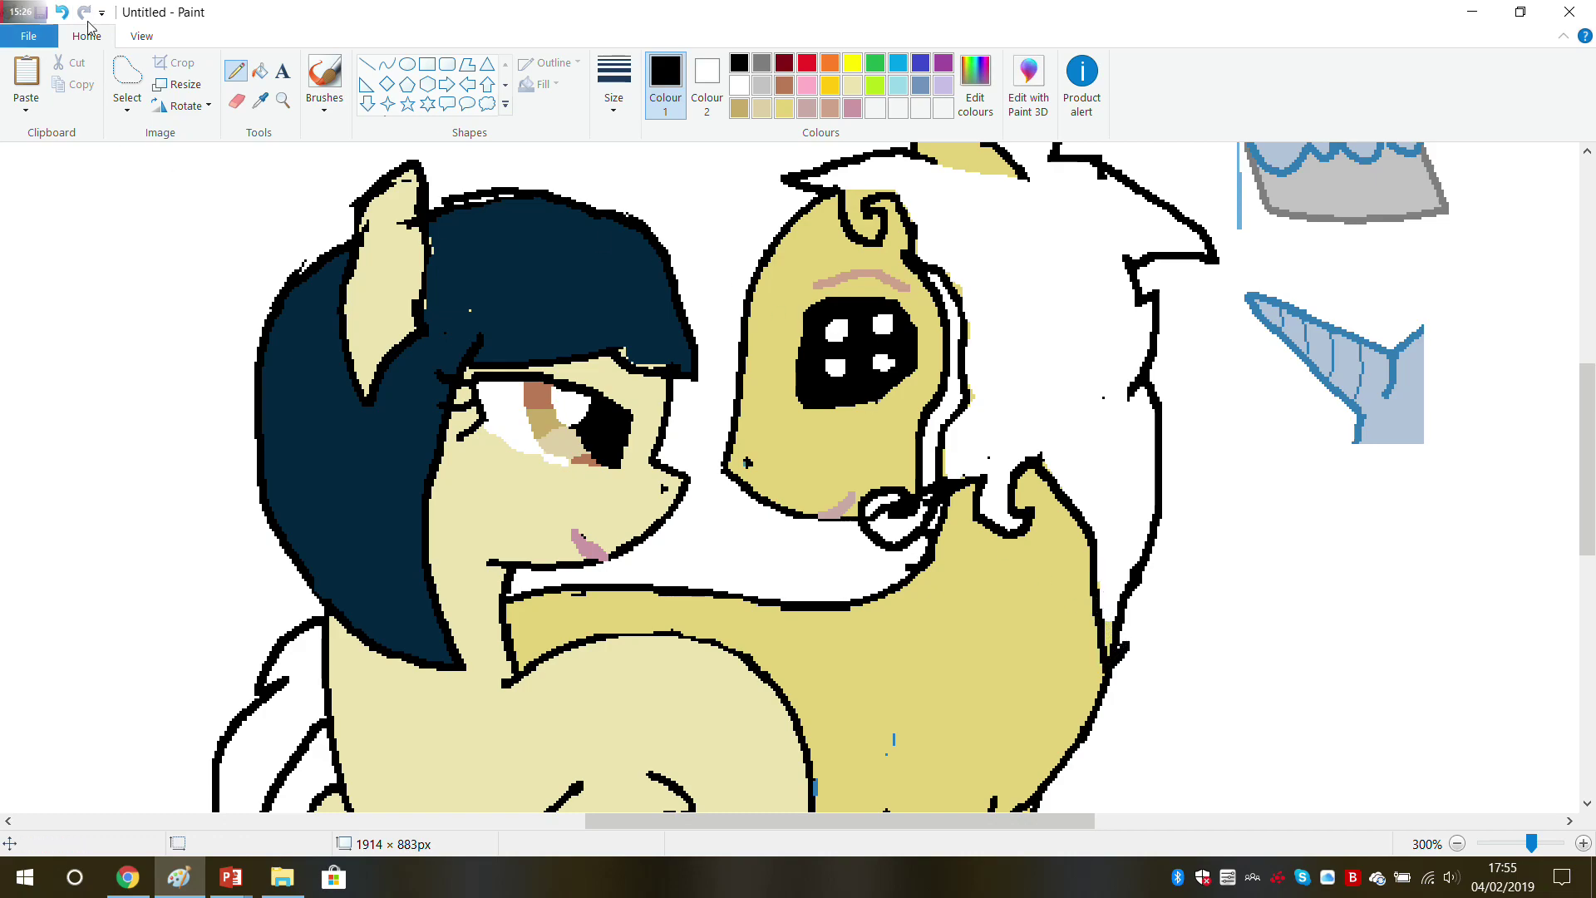
Step: Sample dark brown from the curly hair in the film still and fill the main area of the tan pony's mane with it
{"action": "left_click", "coordinate": [259, 100]}
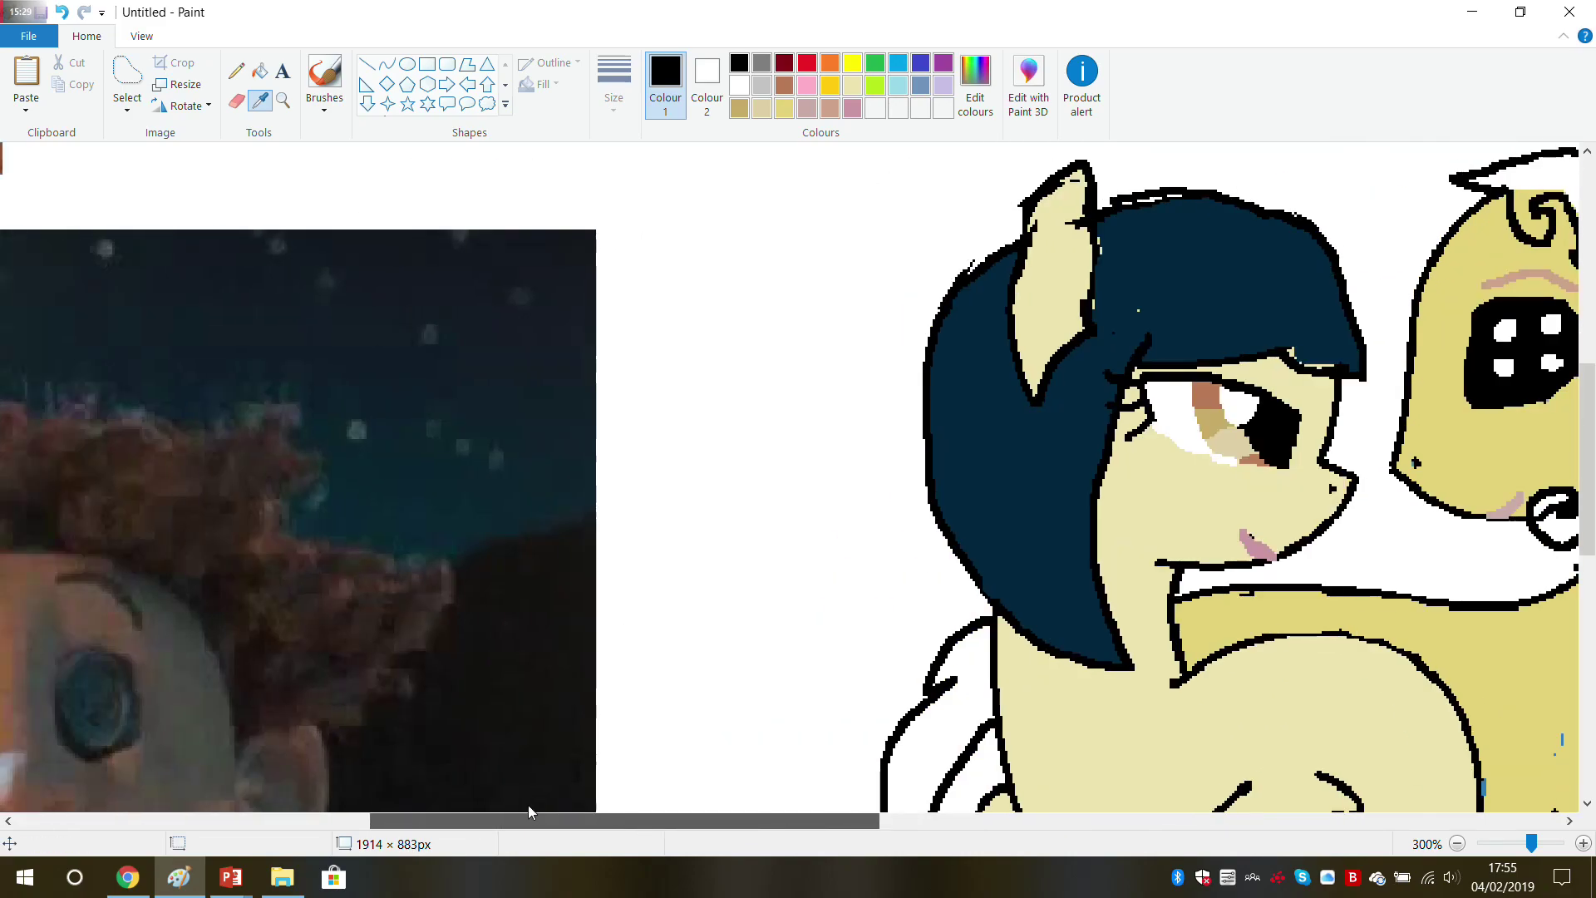
{"action": "scroll", "coordinate": [527, 805], "scroll_direction": "left", "scroll_amount": 3}
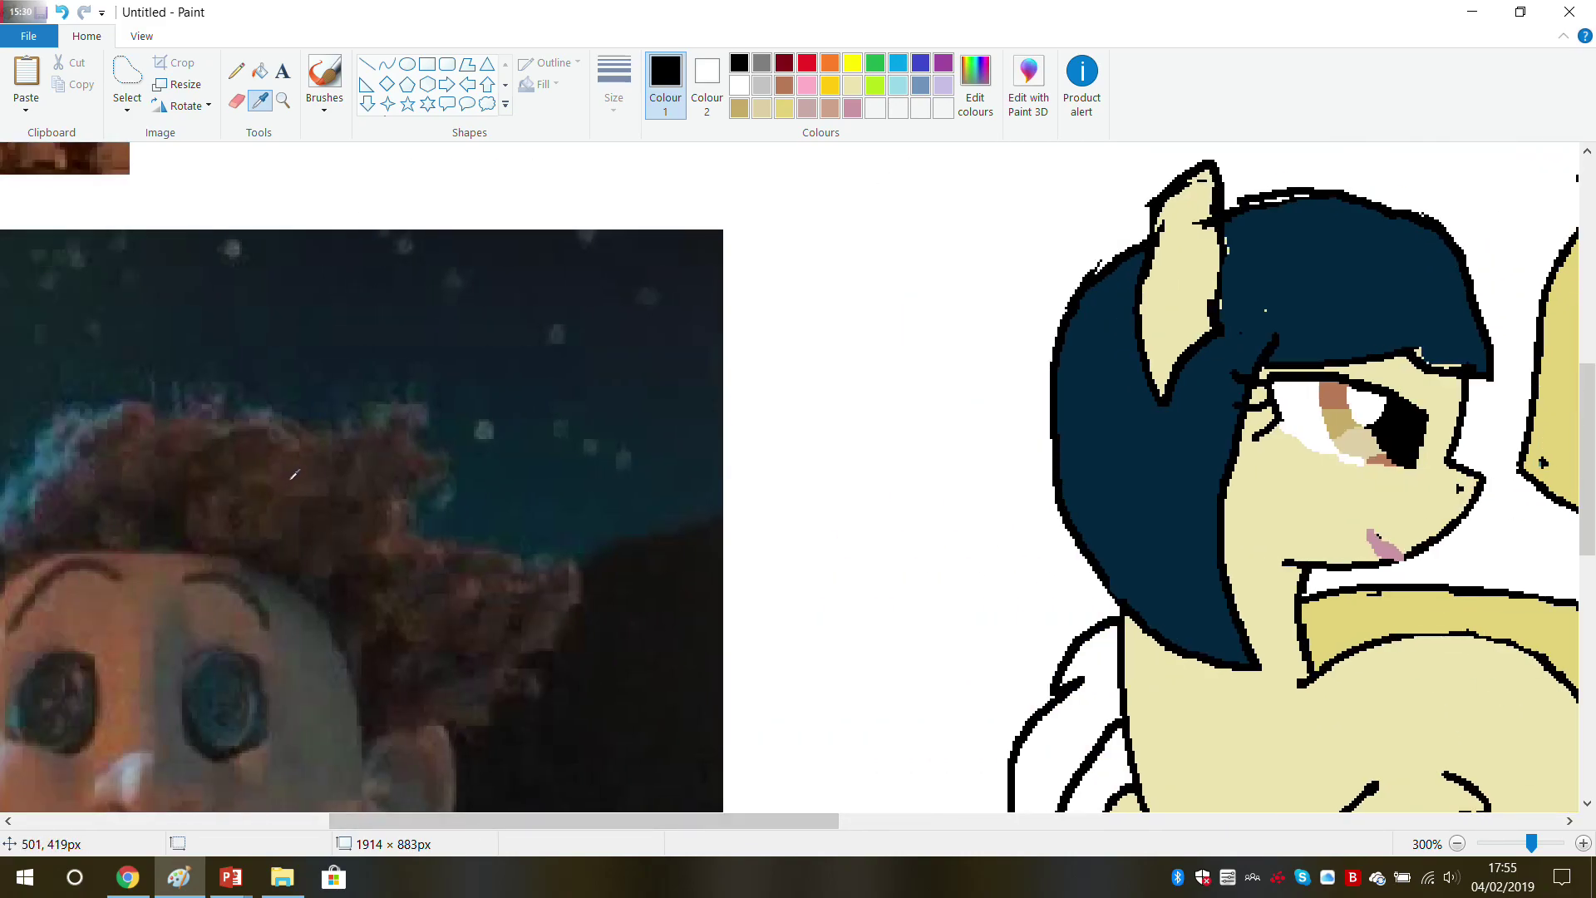
{"action": "left_click", "coordinate": [229, 447]}
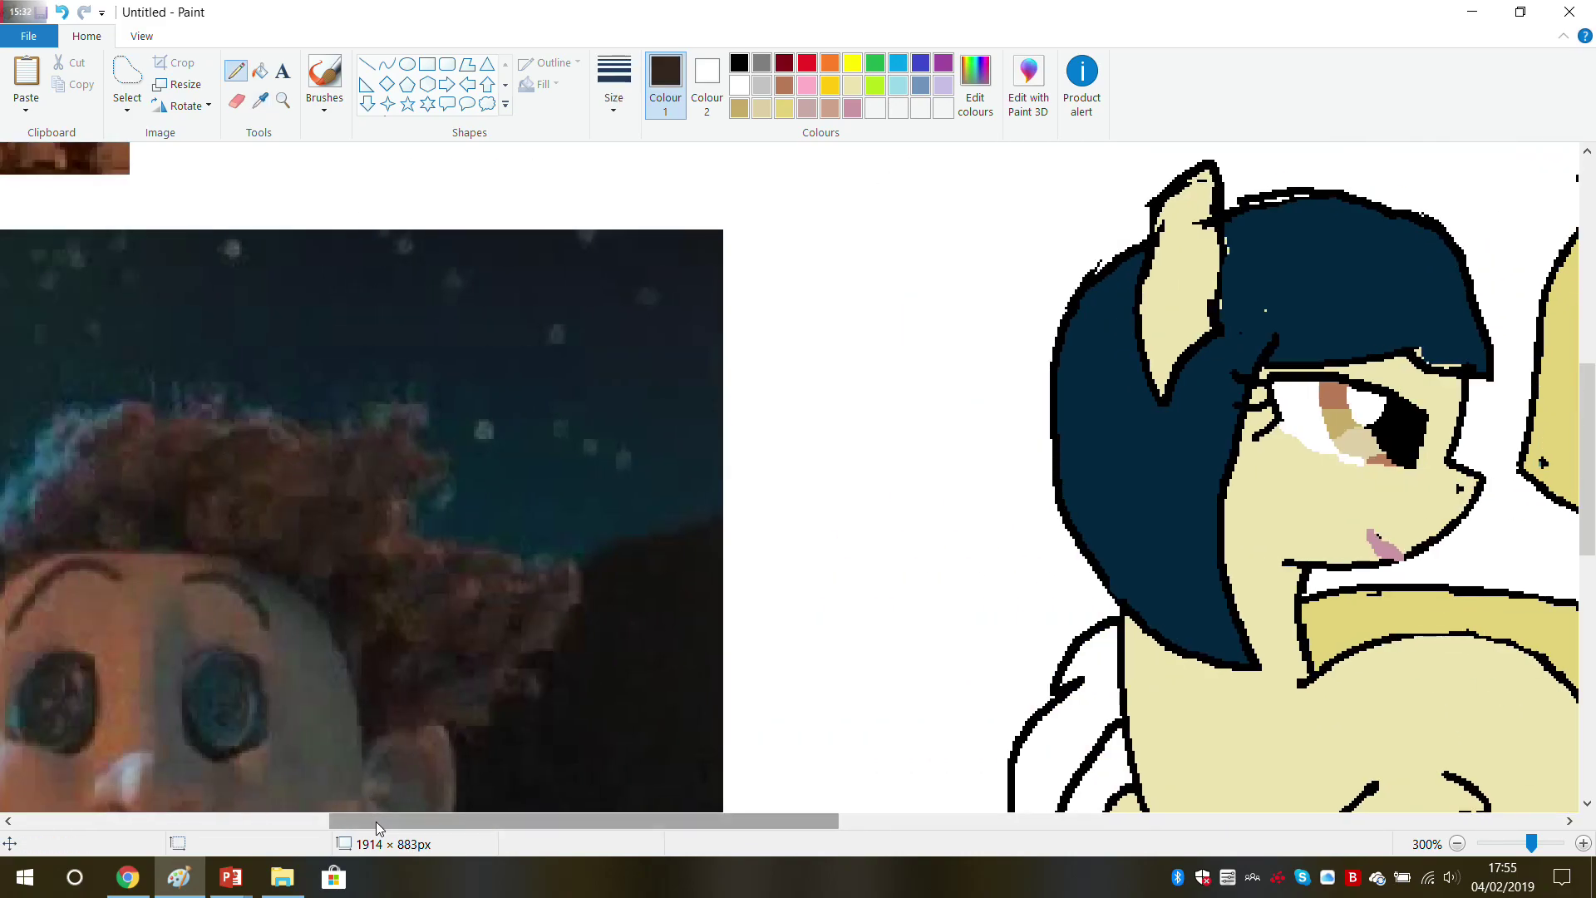
{"action": "left_click_drag", "start_coordinate": [376, 822], "coordinate": [660, 815]}
{"action": "left_click", "coordinate": [260, 71]}
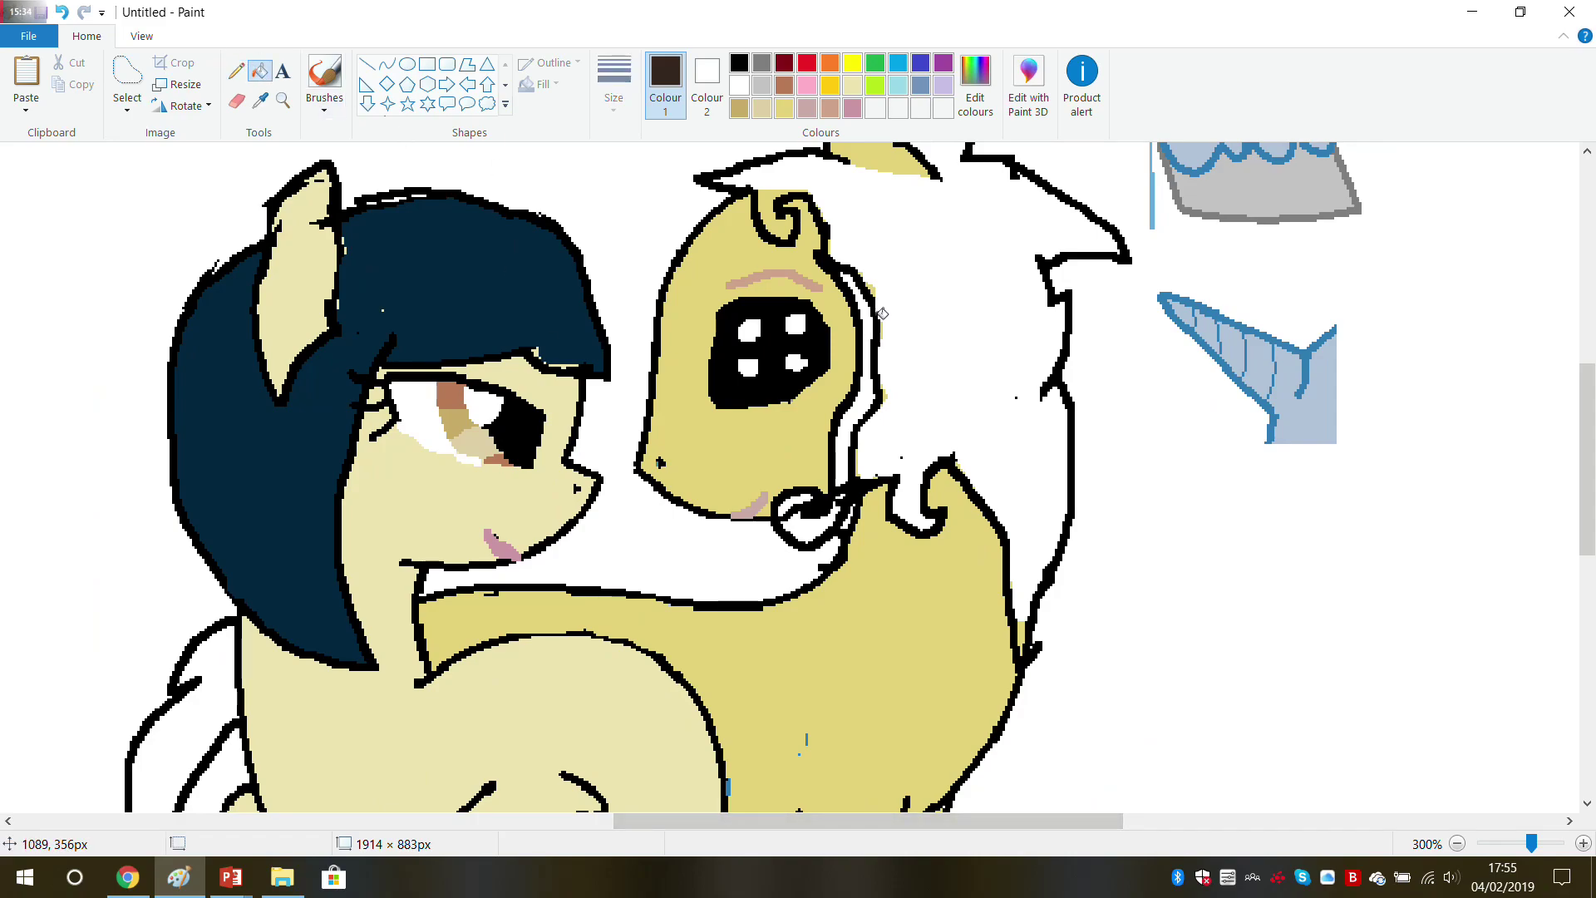
{"action": "left_click", "coordinate": [900, 295]}
Step: Fill the tan pony's side strand, forehead curl and the curl beside its chin with the same dark brown
{"action": "scroll", "coordinate": [899, 294], "scroll_direction": "up", "scroll_amount": 2}
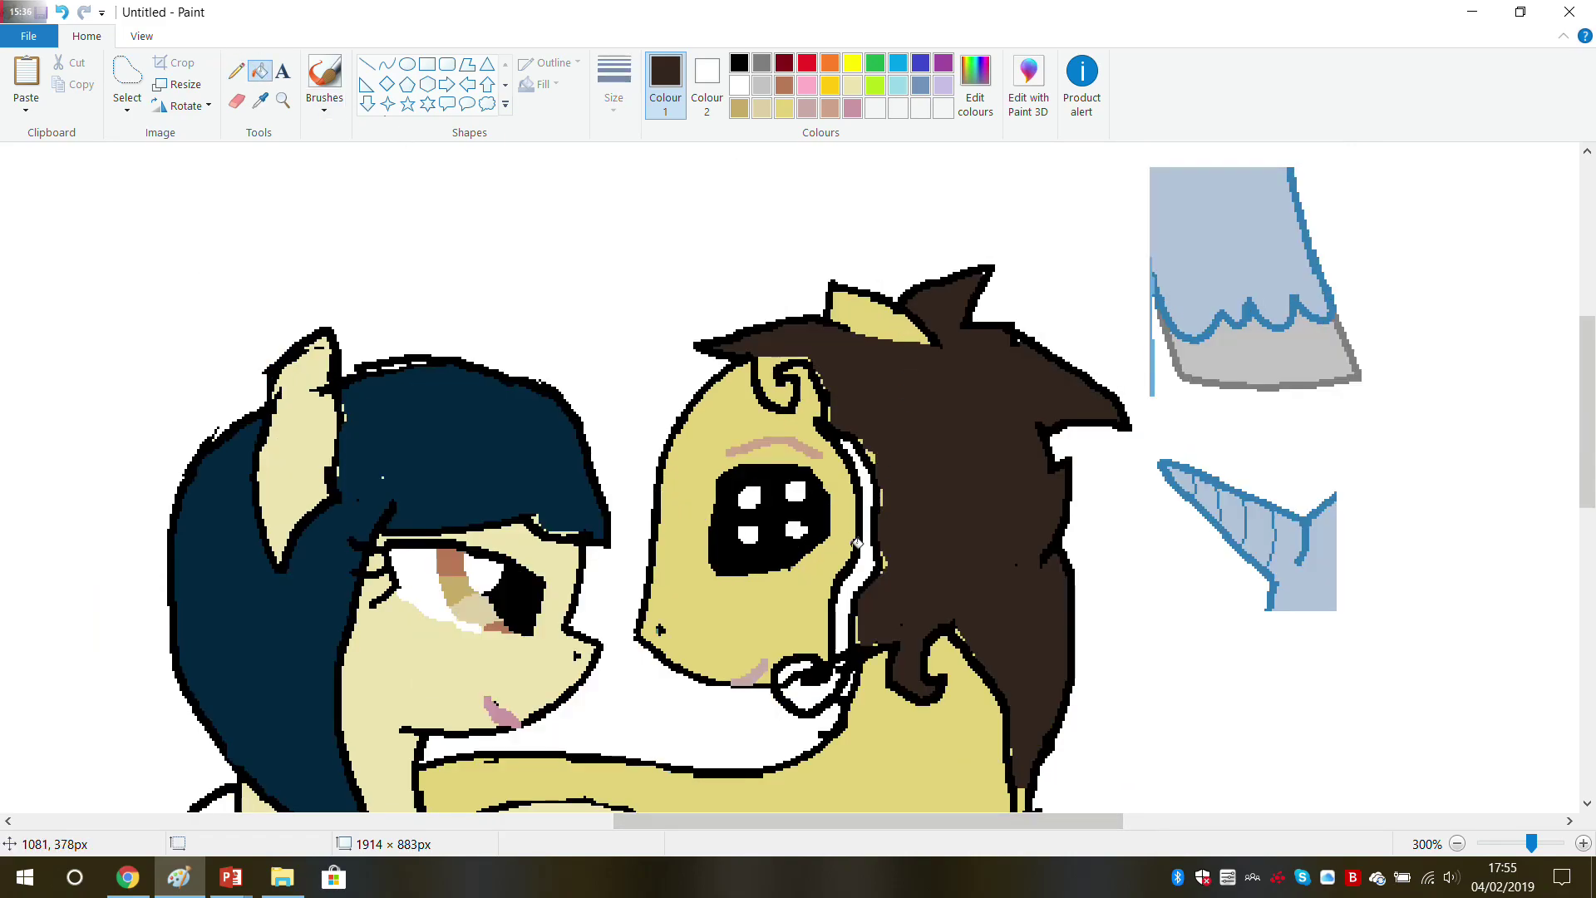
{"action": "left_click", "coordinate": [847, 492]}
{"action": "left_click", "coordinate": [789, 380]}
{"action": "scroll", "coordinate": [781, 381], "scroll_direction": "down", "scroll_amount": 2}
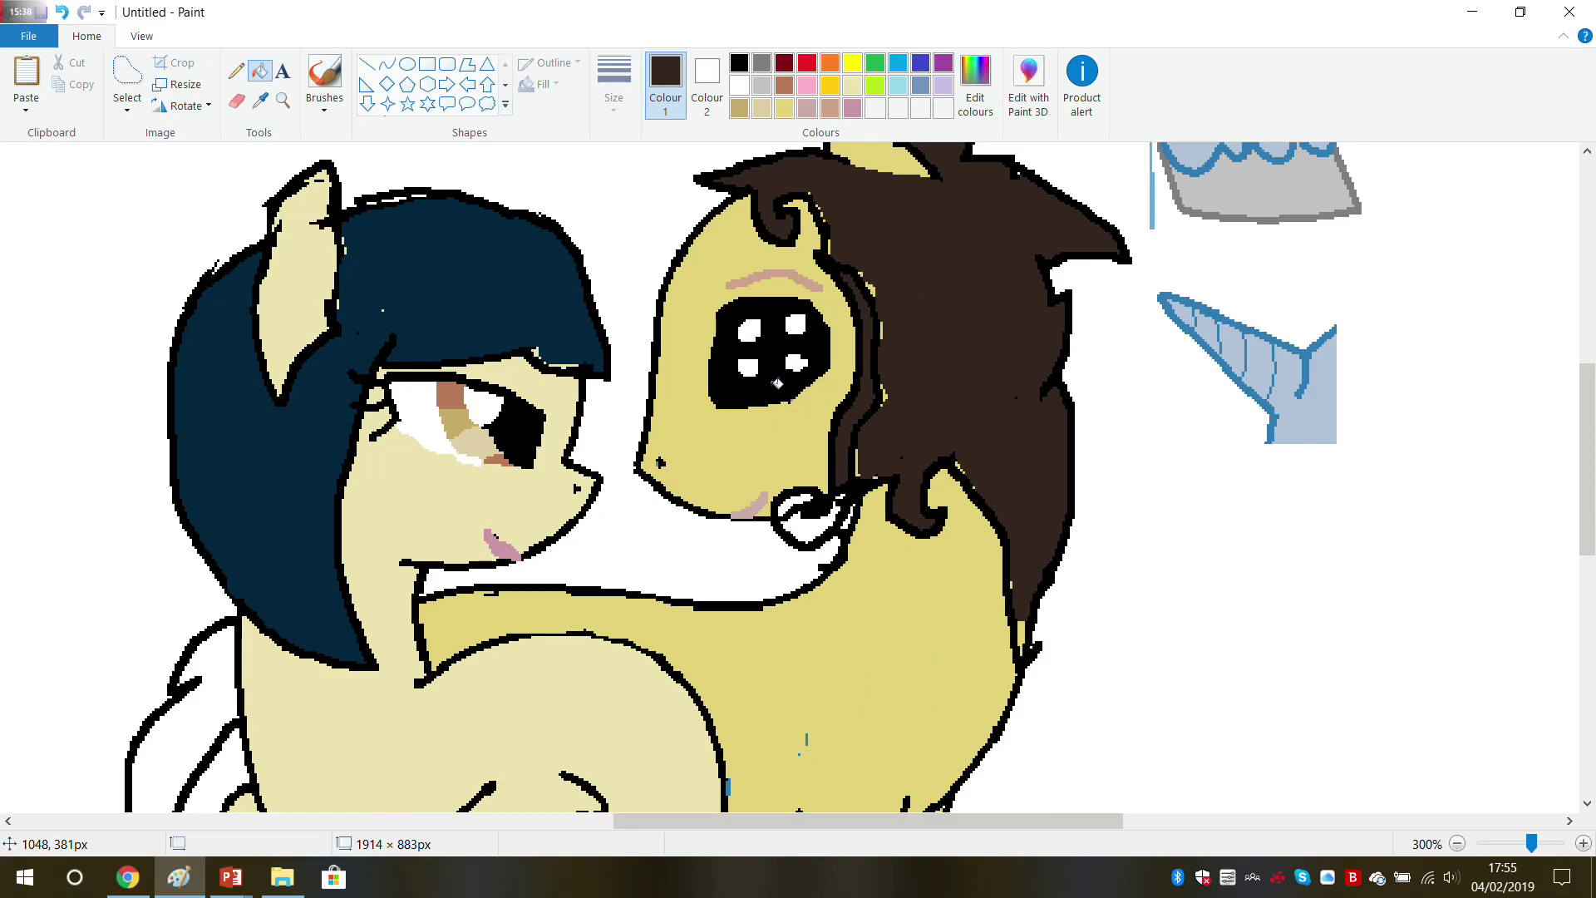
{"action": "left_click", "coordinate": [809, 526]}
{"action": "left_click", "coordinate": [788, 498]}
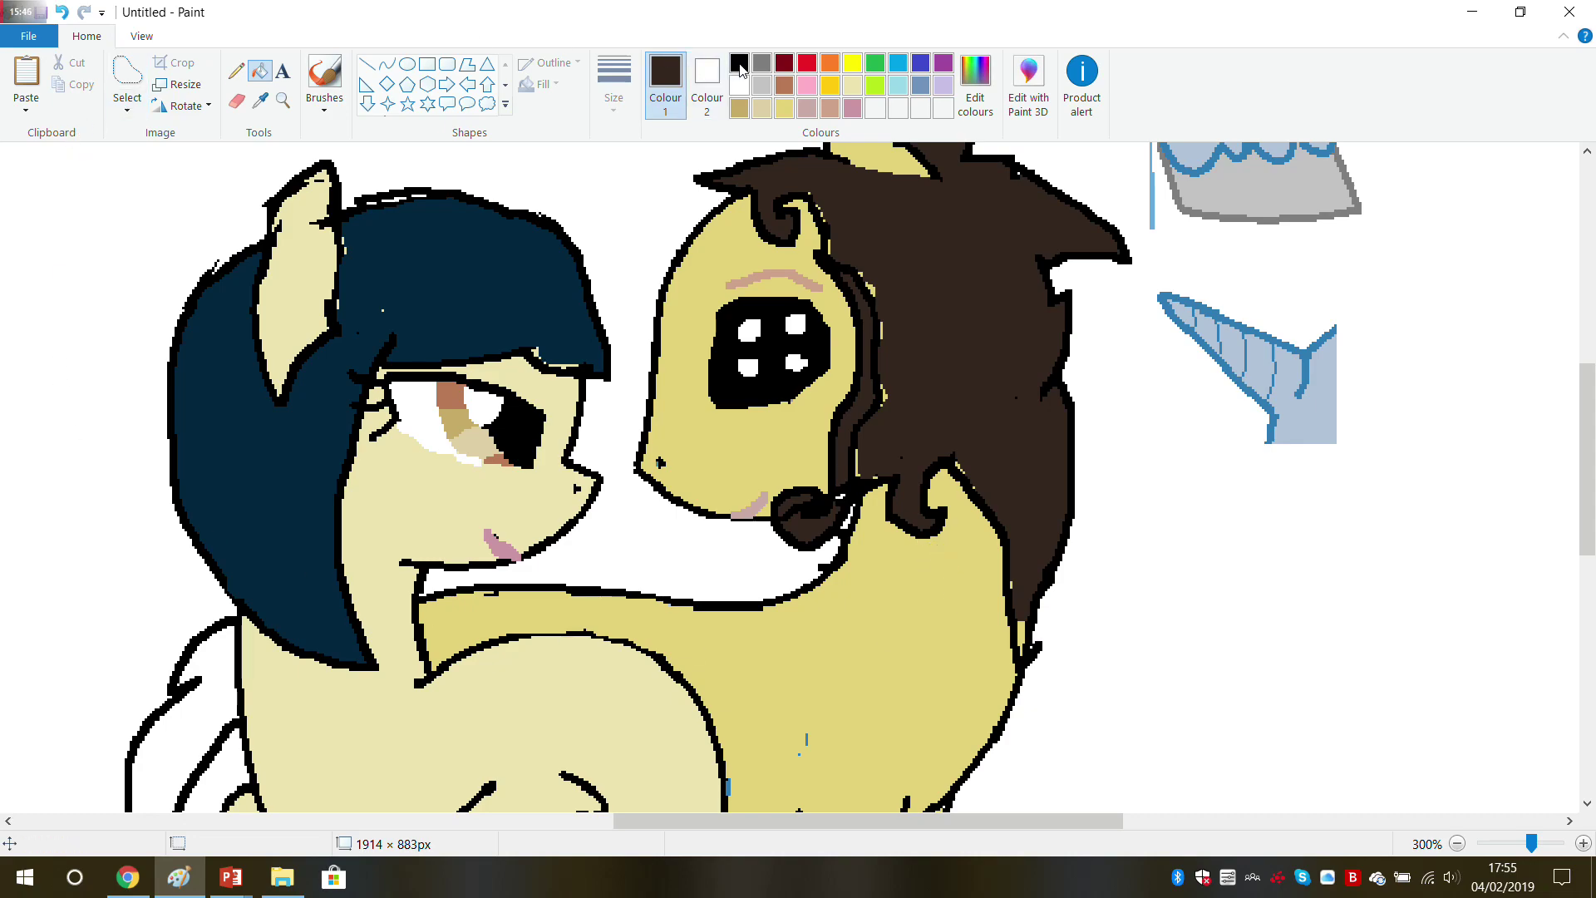
Step: Draw two curved black collar lines across the tan pony's neck with the Pencil
{"action": "left_click", "coordinate": [236, 71]}
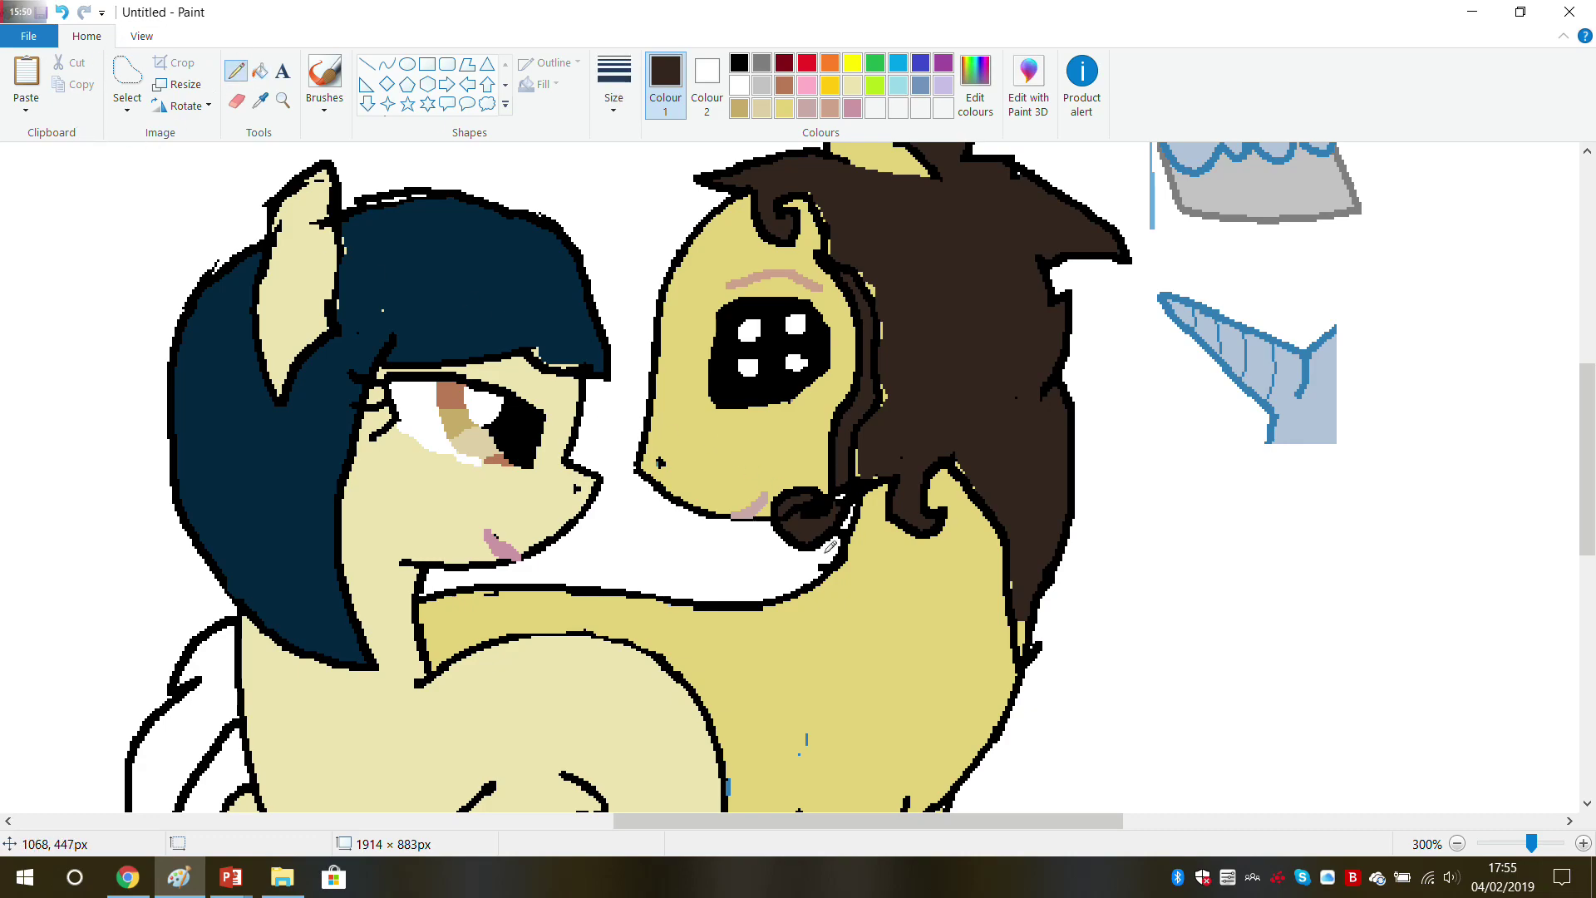
{"action": "left_click_drag", "start_coordinate": [843, 546], "coordinate": [898, 561]}
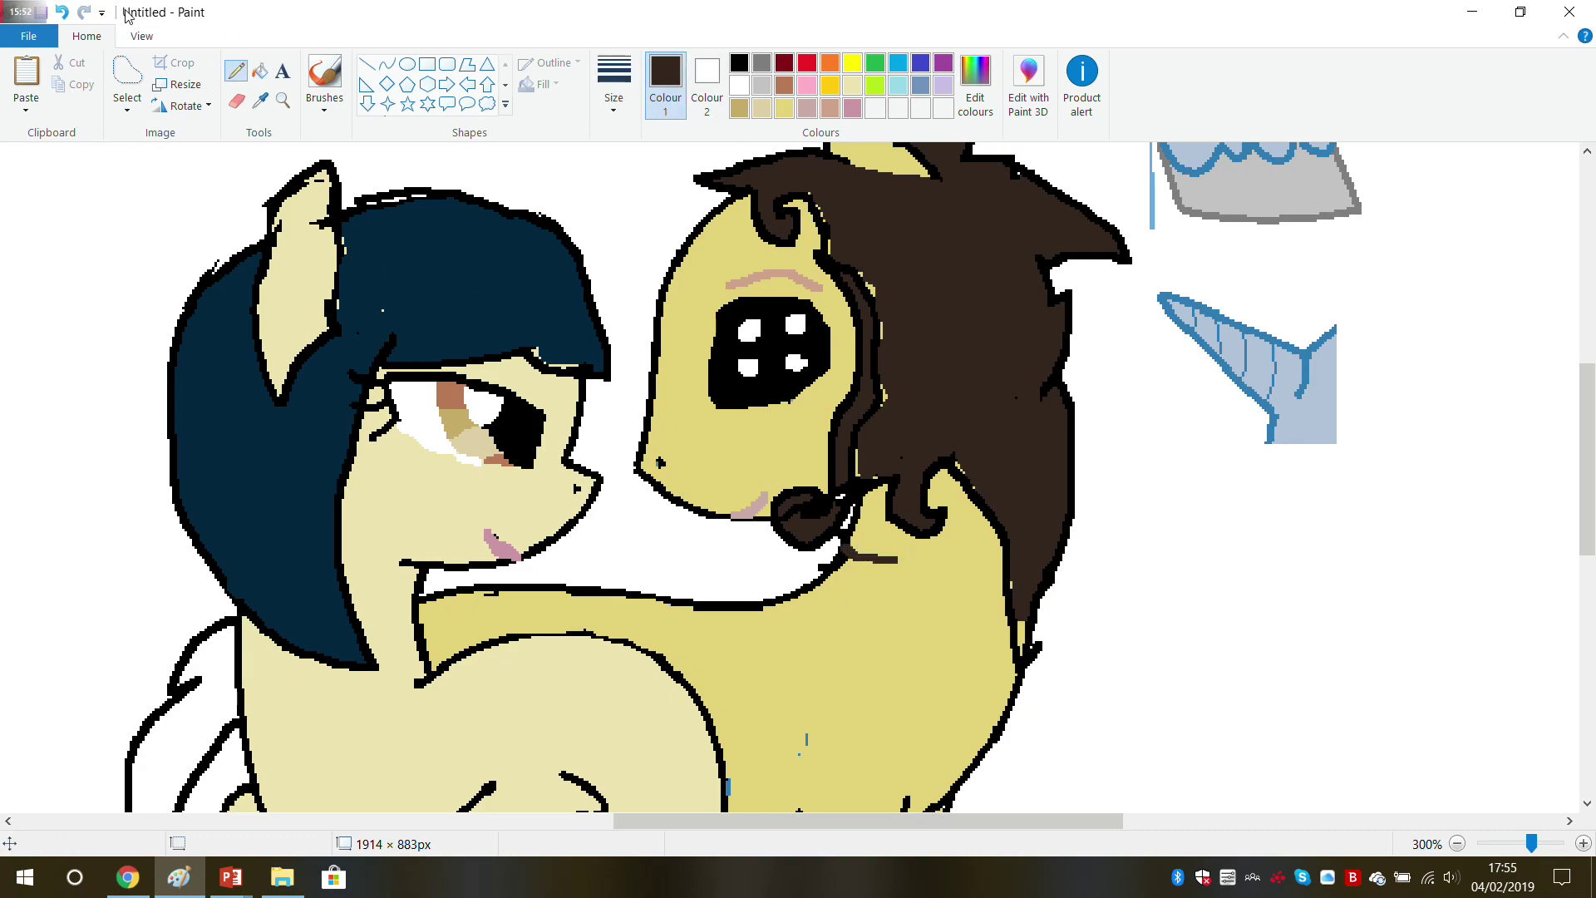
{"action": "left_click", "coordinate": [62, 12]}
{"action": "left_click", "coordinate": [740, 63]}
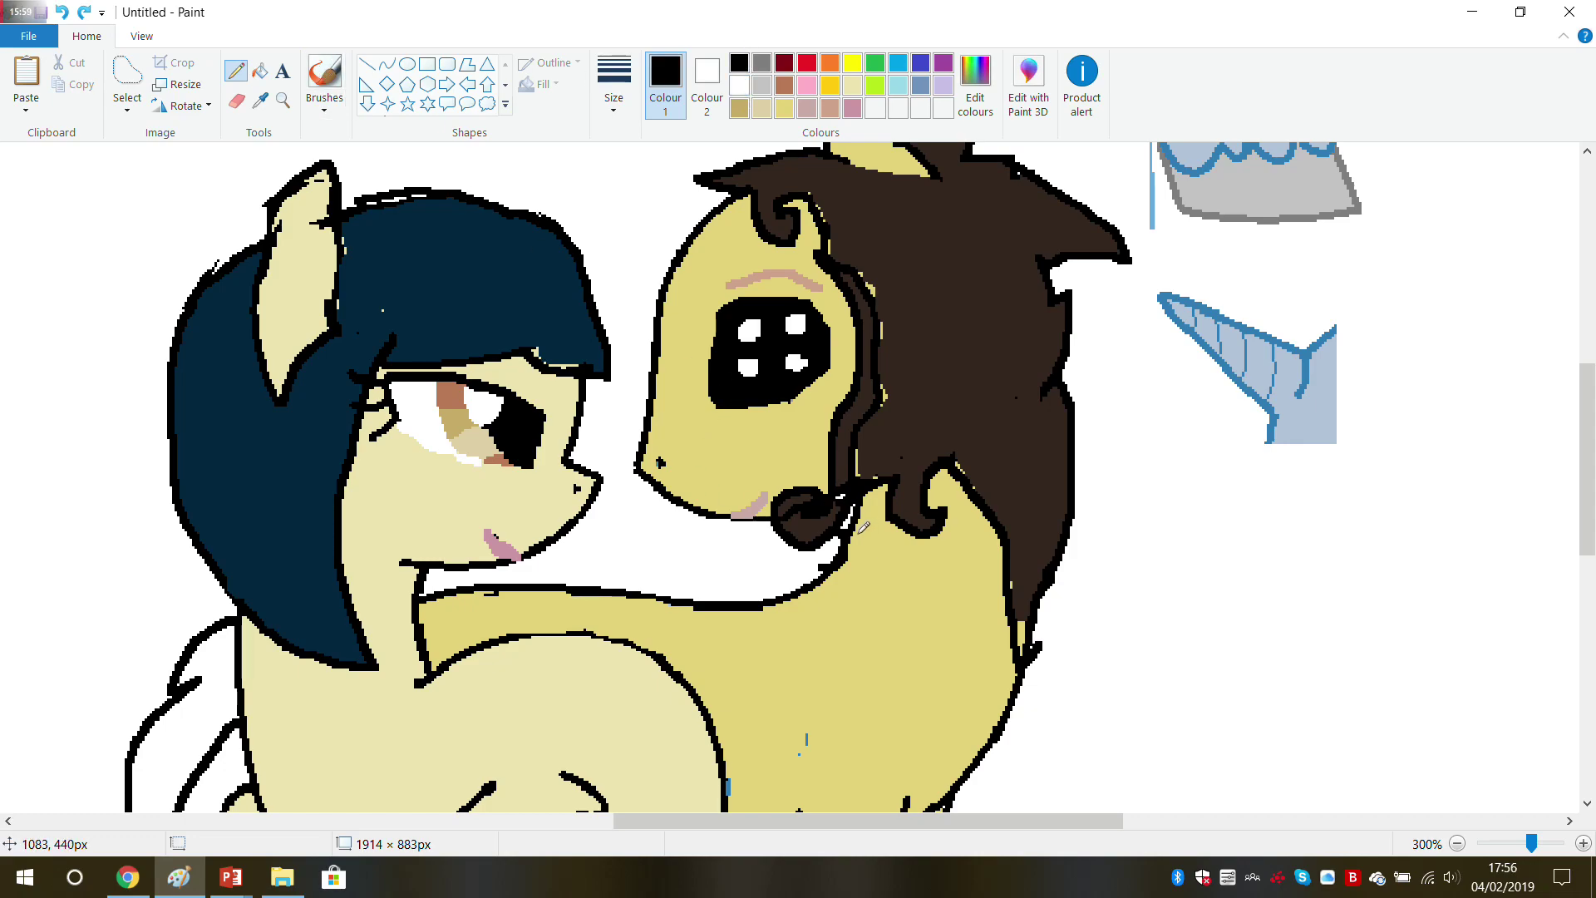
{"action": "left_click_drag", "start_coordinate": [857, 529], "coordinate": [980, 557]}
{"action": "mouse_move", "coordinate": [848, 561]}
{"action": "left_mouse_down"}
{"action": "mouse_move", "coordinate": [956, 624]}
{"action": "mouse_move", "coordinate": [1001, 615]}
{"action": "left_mouse_up"}
{"action": "left_click_drag", "start_coordinate": [1007, 558], "coordinate": [931, 560]}
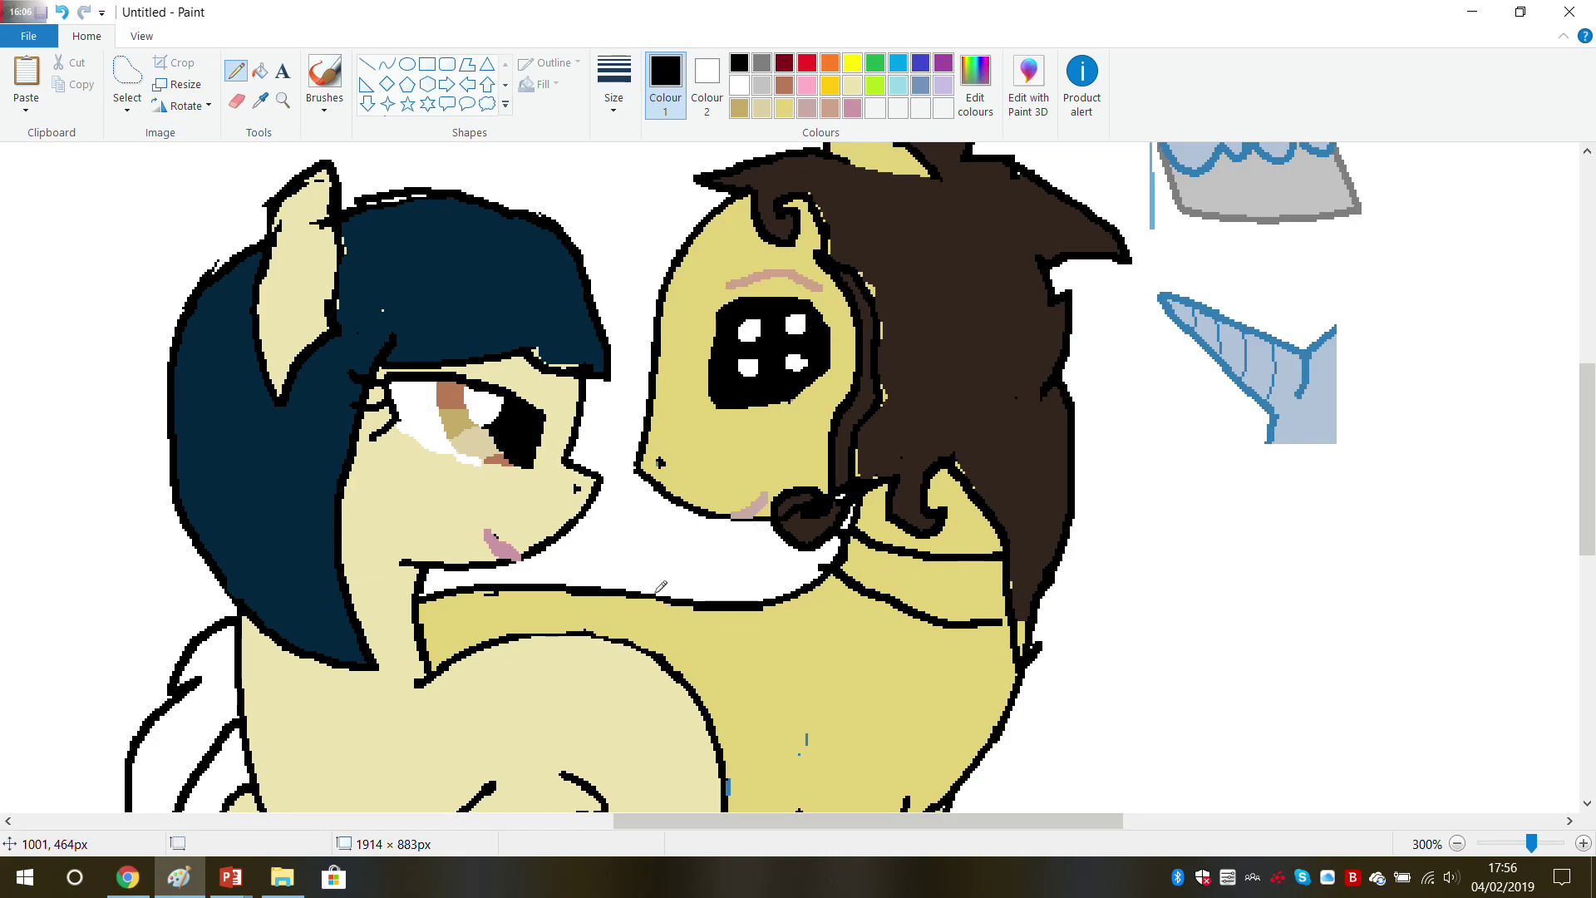
Step: Draw a pair of black cuff lines across the tan pony's outstretched foreleg and another pair across its lower front leg
{"action": "left_click_drag", "start_coordinate": [654, 595], "coordinate": [649, 650]}
{"action": "scroll", "coordinate": [653, 652], "scroll_direction": "down", "scroll_amount": 4}
{"action": "scroll", "coordinate": [776, 616], "scroll_direction": "down", "scroll_amount": 2}
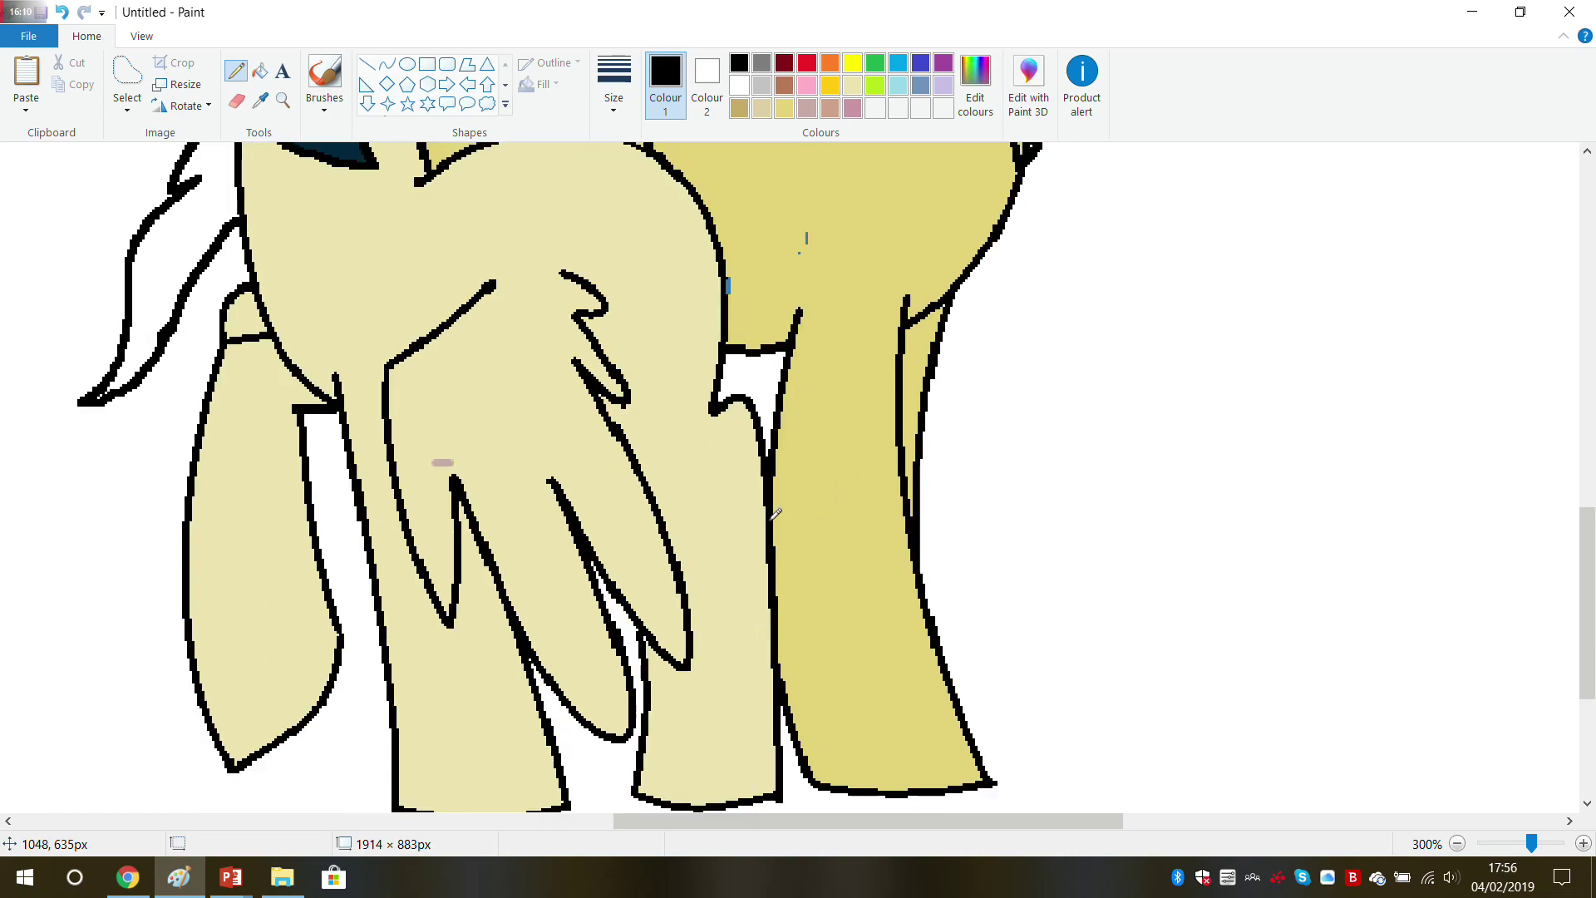
{"action": "left_click_drag", "start_coordinate": [785, 549], "coordinate": [914, 556]}
{"action": "left_click_drag", "start_coordinate": [777, 591], "coordinate": [921, 596]}
{"action": "scroll", "coordinate": [927, 592], "scroll_direction": "up", "scroll_amount": 4}
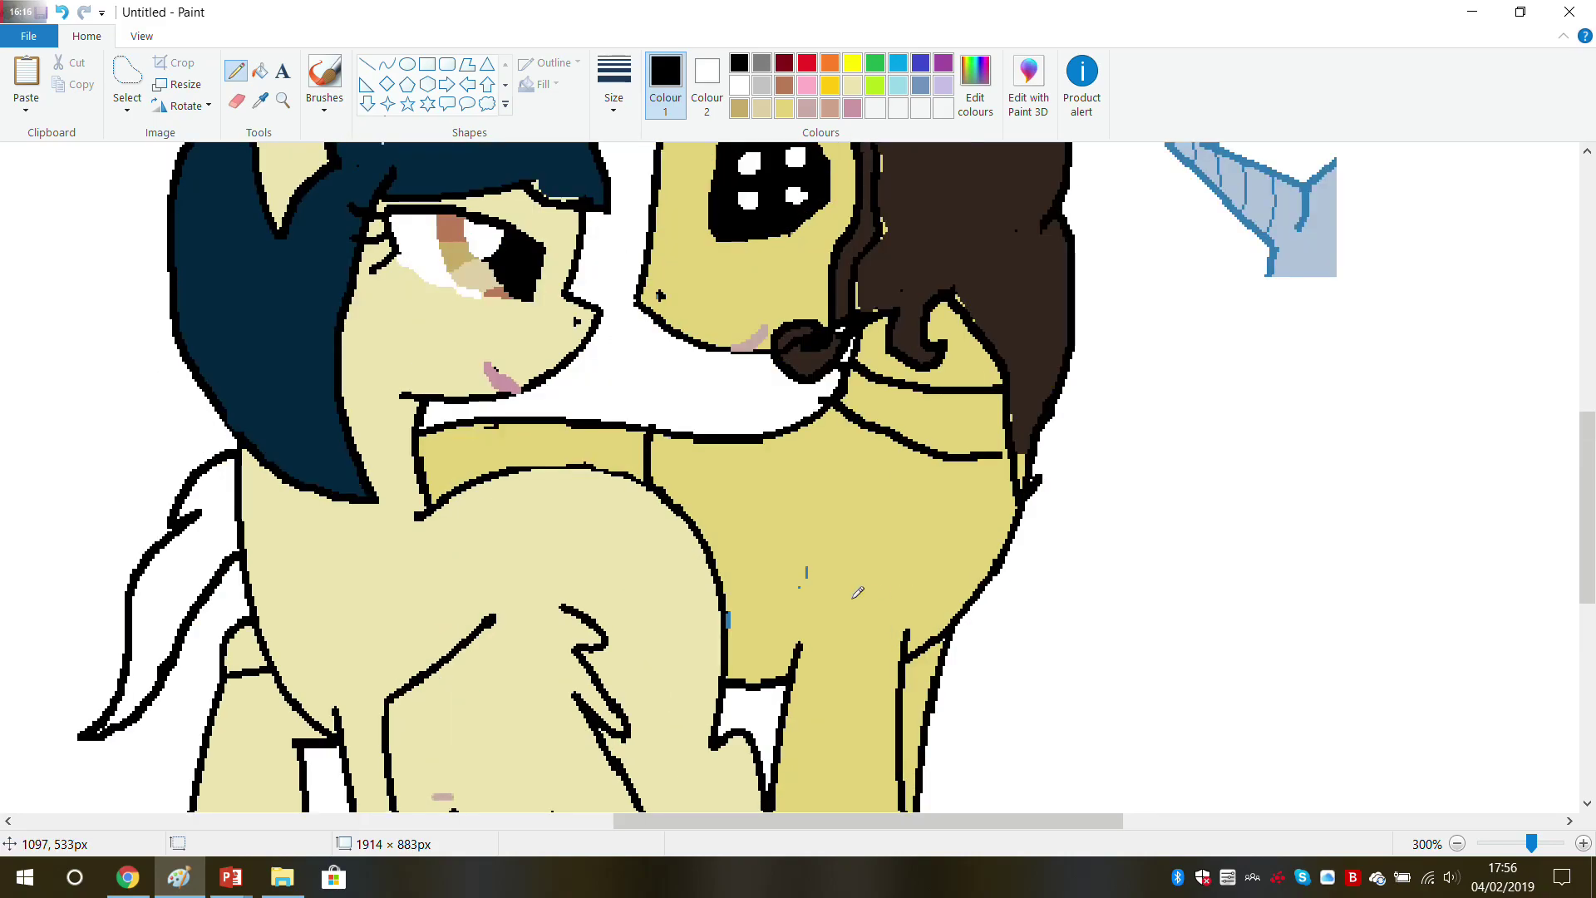
{"action": "left_click_drag", "start_coordinate": [606, 423], "coordinate": [605, 456]}
Step: Try filling the tan pony's torso and front leg between the collar and cuff lines with the palette grey
{"action": "scroll", "coordinate": [610, 461], "scroll_direction": "up", "scroll_amount": 4}
{"action": "scroll", "coordinate": [609, 462], "scroll_direction": "down", "scroll_amount": 2}
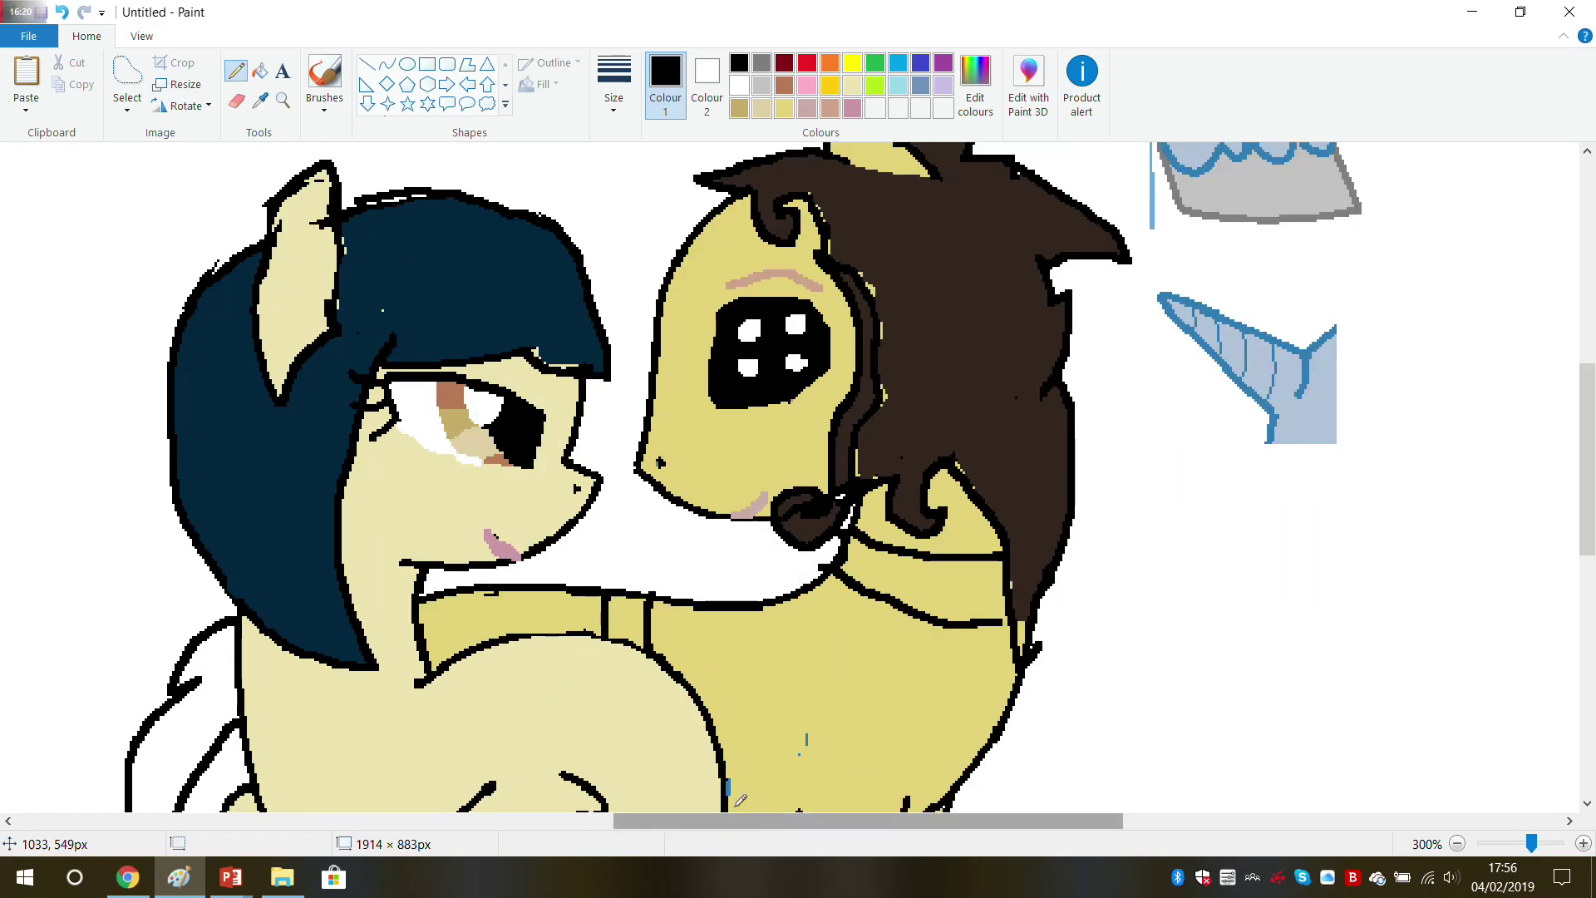
{"action": "left_click_drag", "start_coordinate": [740, 817], "coordinate": [453, 810]}
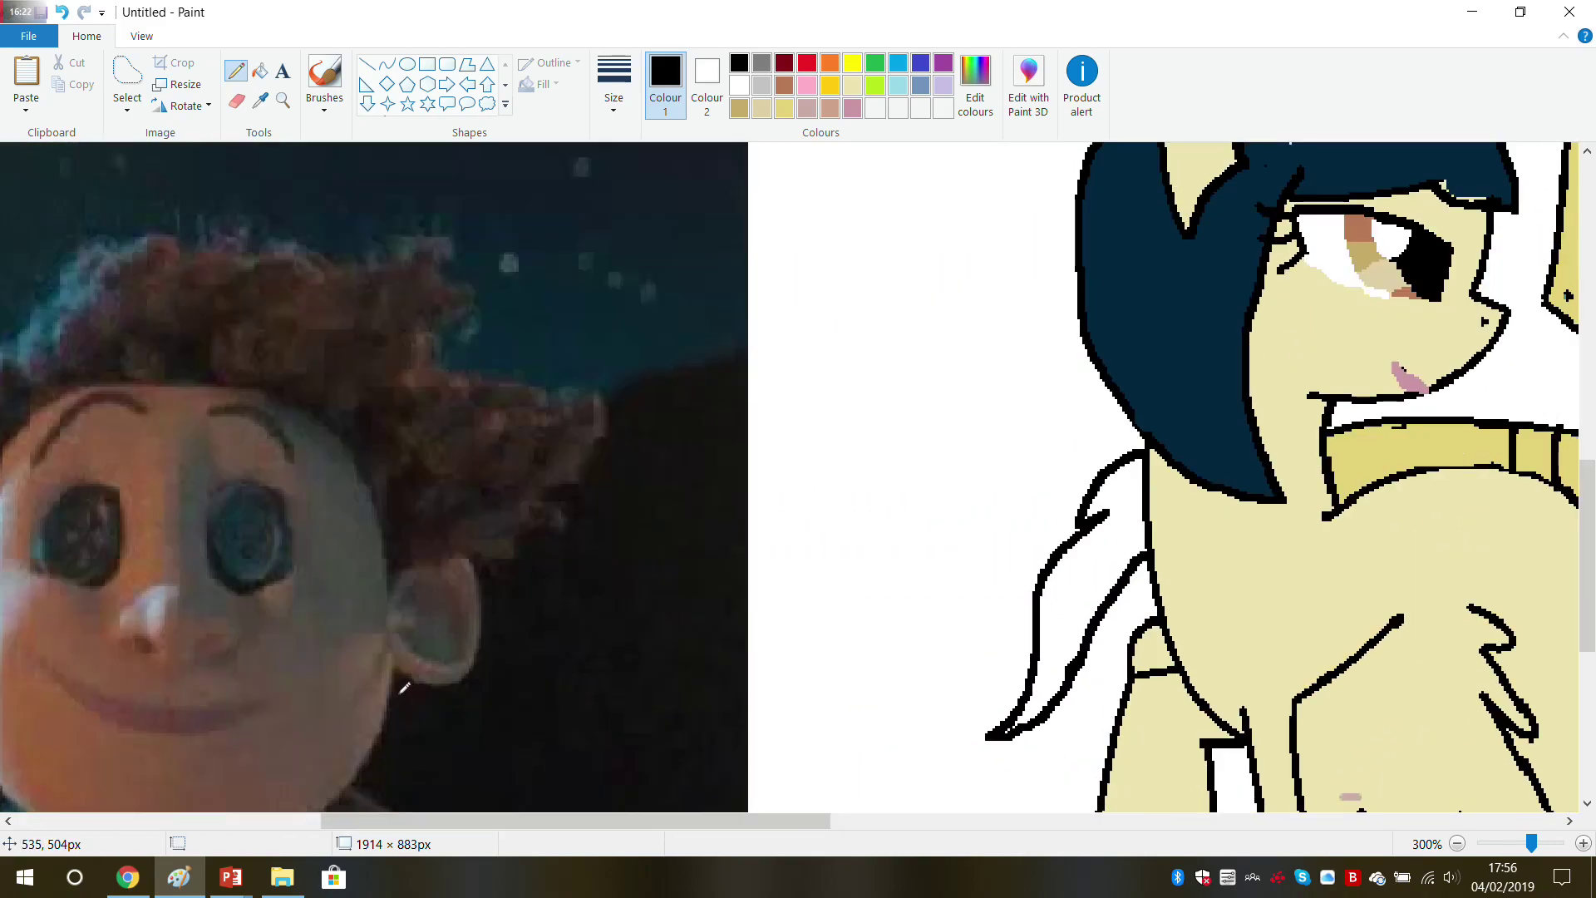
{"action": "scroll", "coordinate": [405, 688], "scroll_direction": "down", "scroll_amount": 5}
{"action": "scroll", "coordinate": [405, 688], "scroll_direction": "up", "scroll_amount": 2}
{"action": "left_click_drag", "start_coordinate": [418, 825], "coordinate": [771, 738]}
{"action": "scroll", "coordinate": [771, 738], "scroll_direction": "up", "scroll_amount": 6}
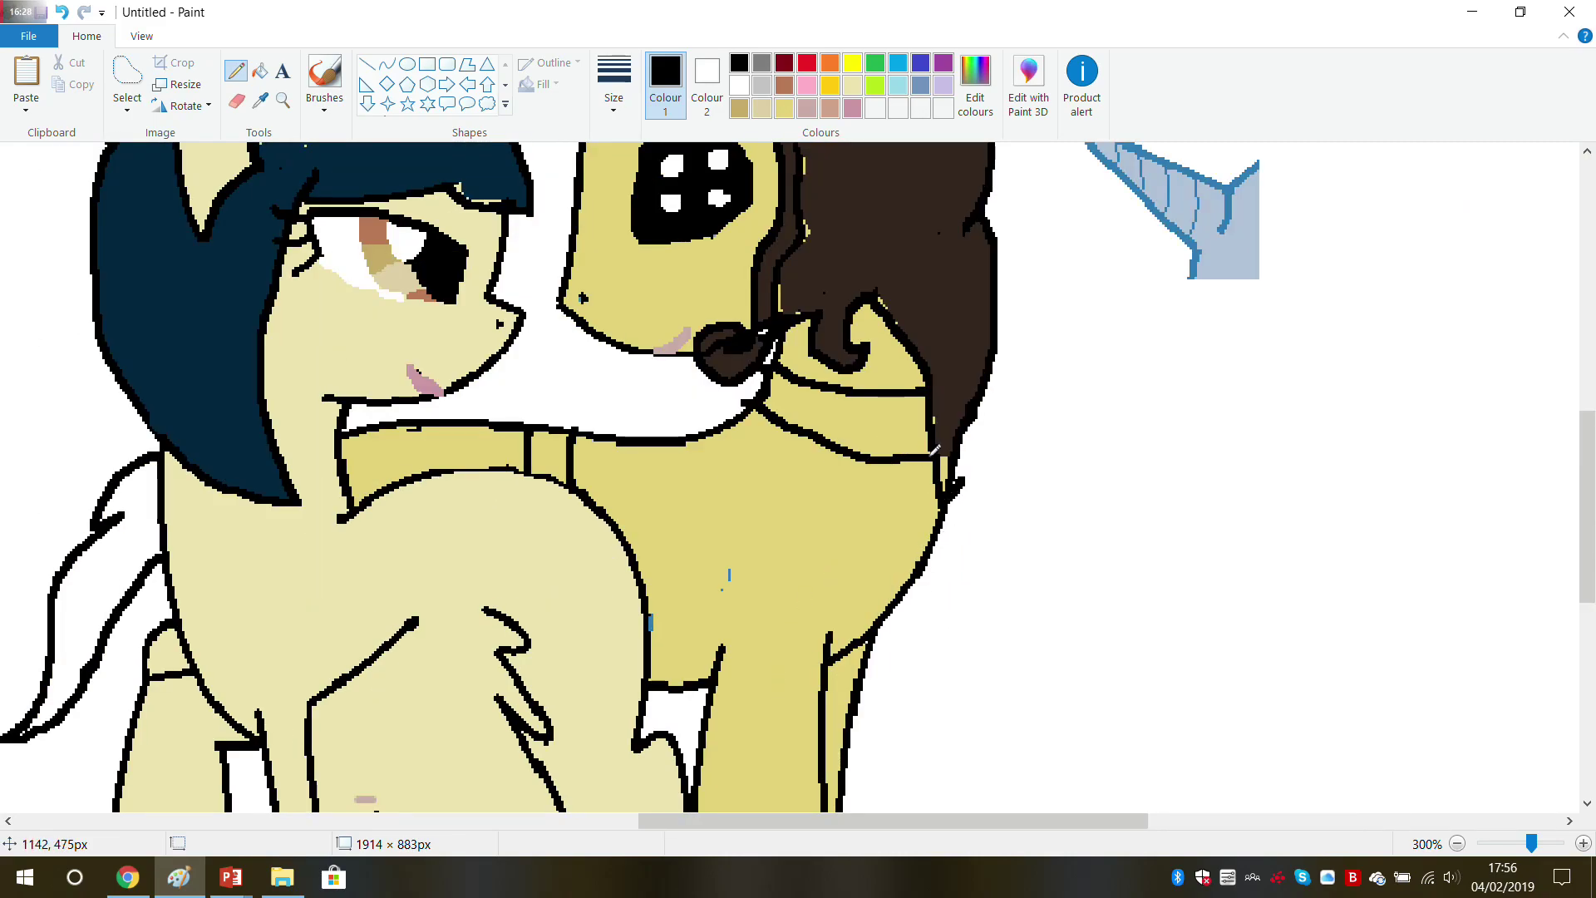
{"action": "left_click", "coordinate": [761, 62]}
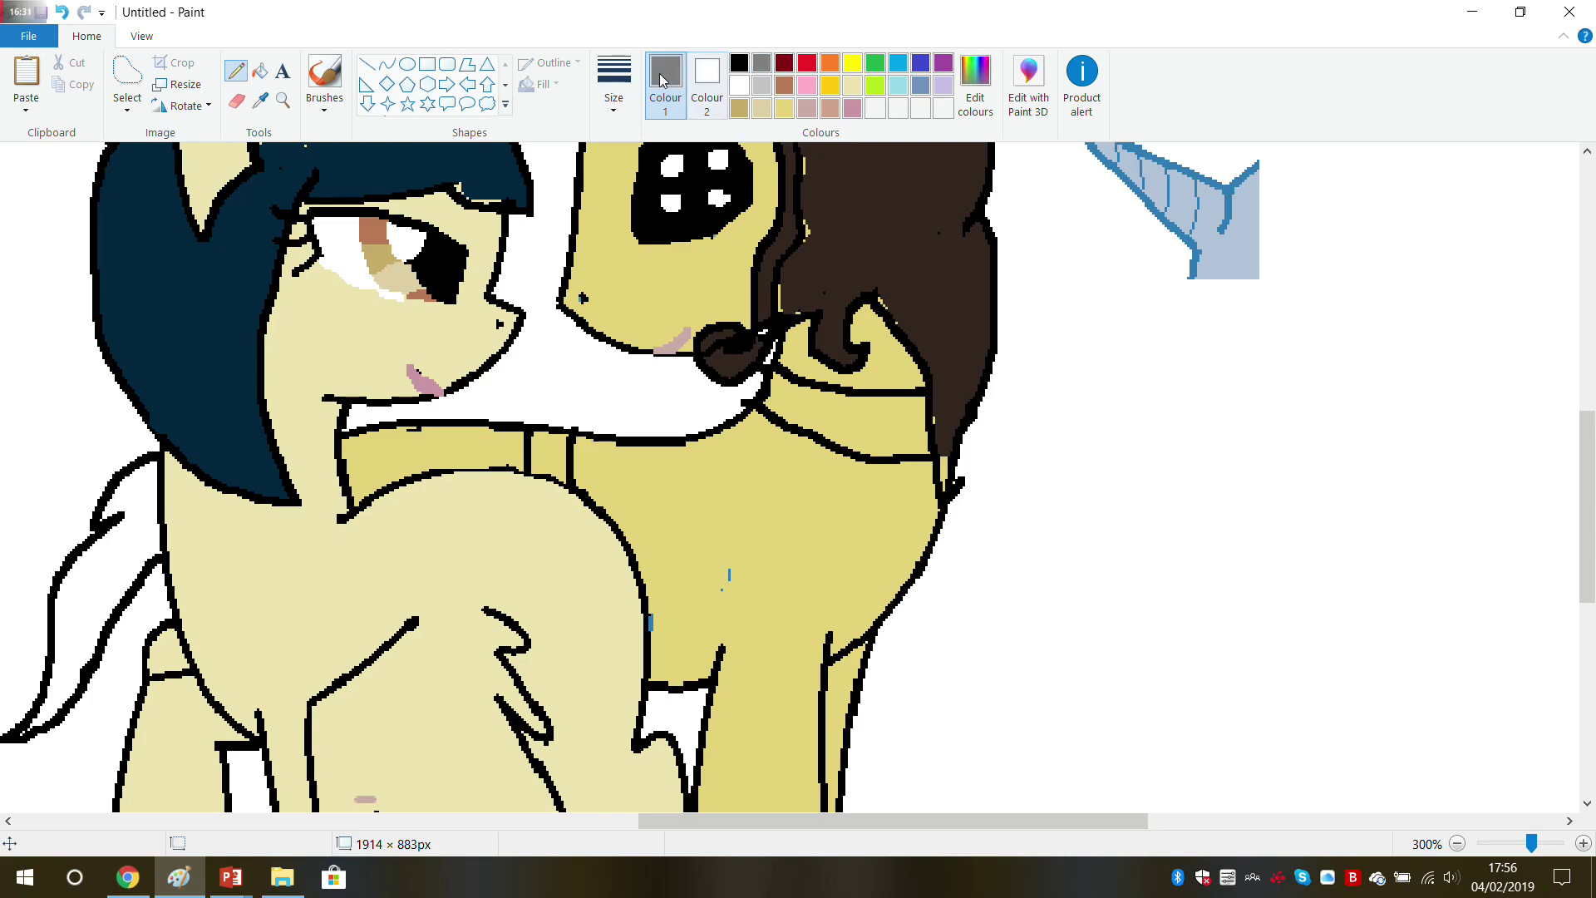
{"action": "left_click", "coordinate": [259, 73]}
{"action": "left_click", "coordinate": [669, 532]}
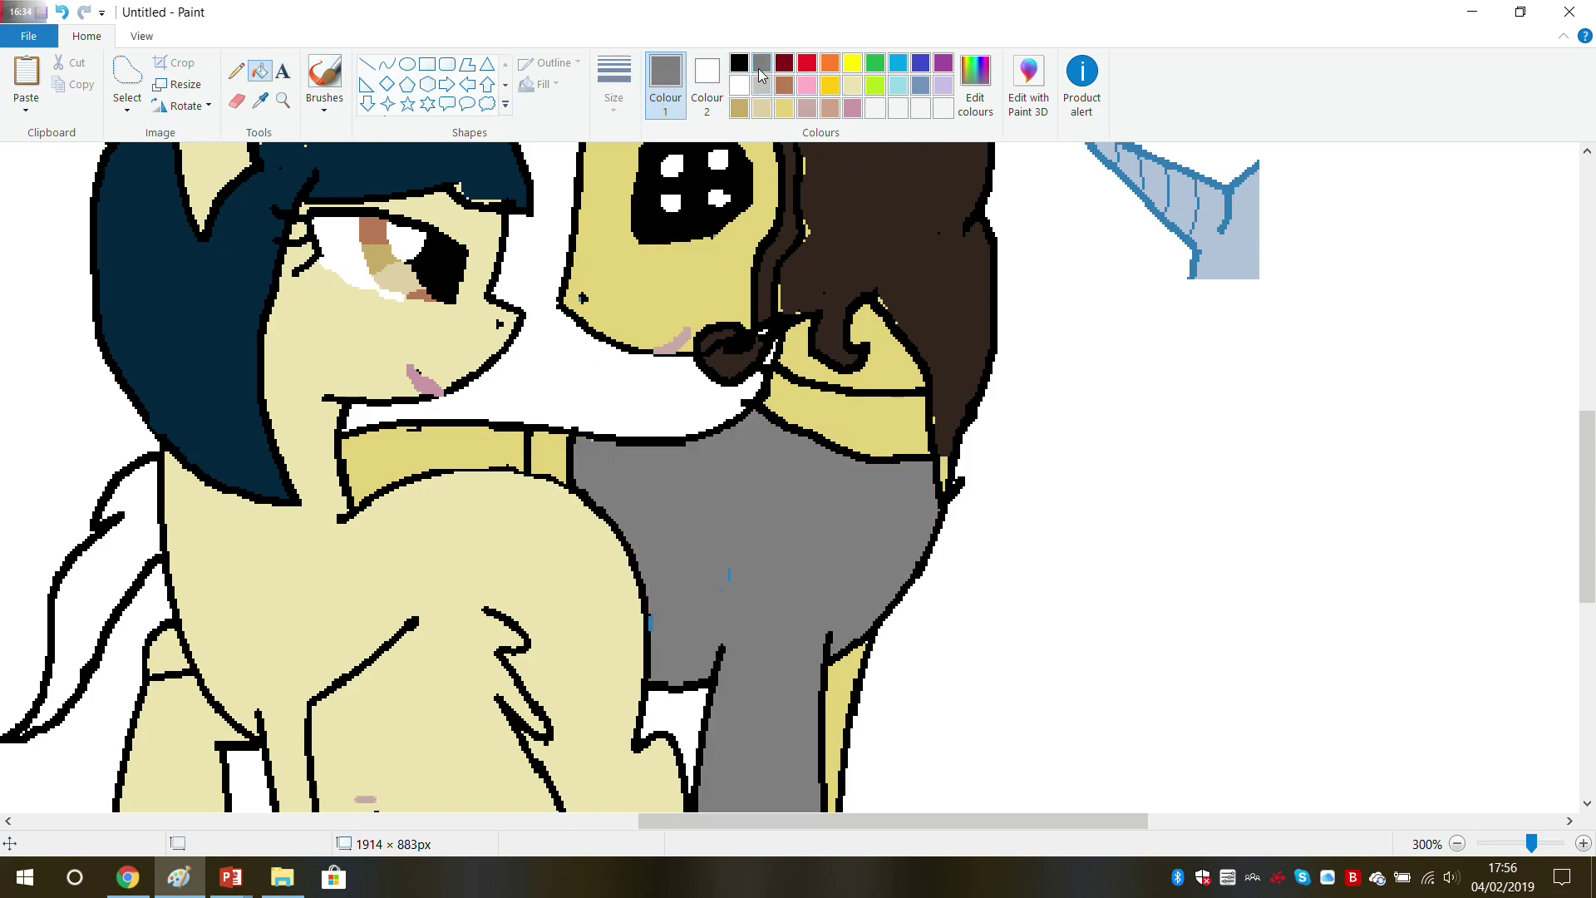
Step: Mix a darker custom grey (RGB 76, 76, 76) and fill the tan pony's torso, legs, collar band and cuffs with it as a jumper
{"action": "left_click", "coordinate": [975, 83]}
{"action": "left_click_drag", "start_coordinate": [1045, 419], "coordinate": [1039, 435]}
{"action": "left_click", "coordinate": [619, 577]}
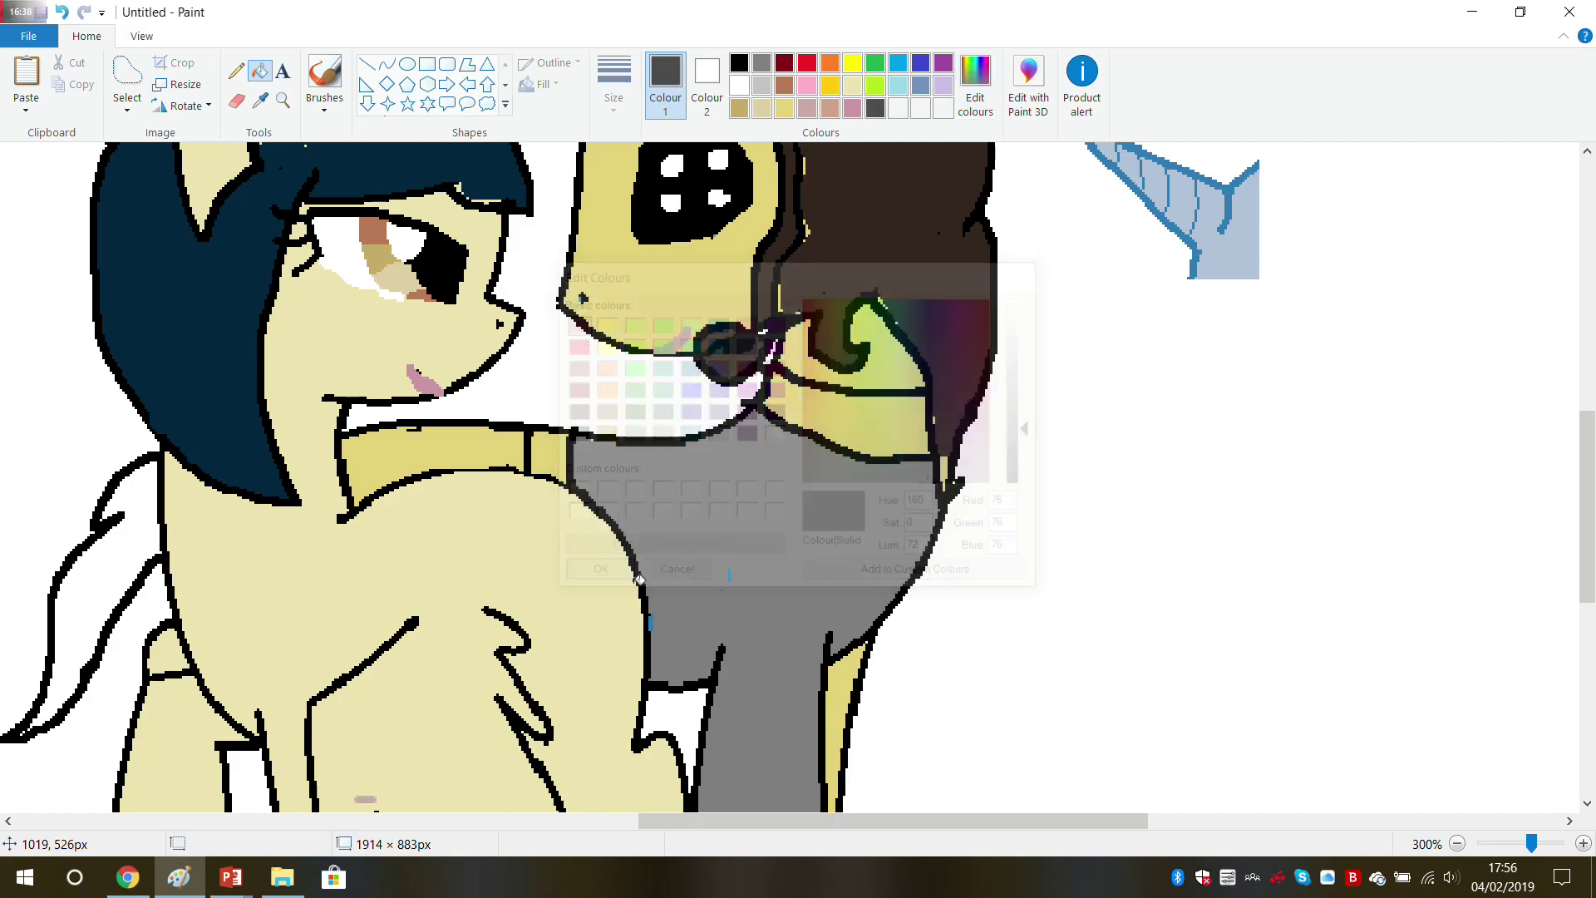
{"action": "left_click", "coordinate": [699, 565]}
{"action": "scroll", "coordinate": [772, 531], "scroll_direction": "down", "scroll_amount": 3}
{"action": "left_click", "coordinate": [841, 516]}
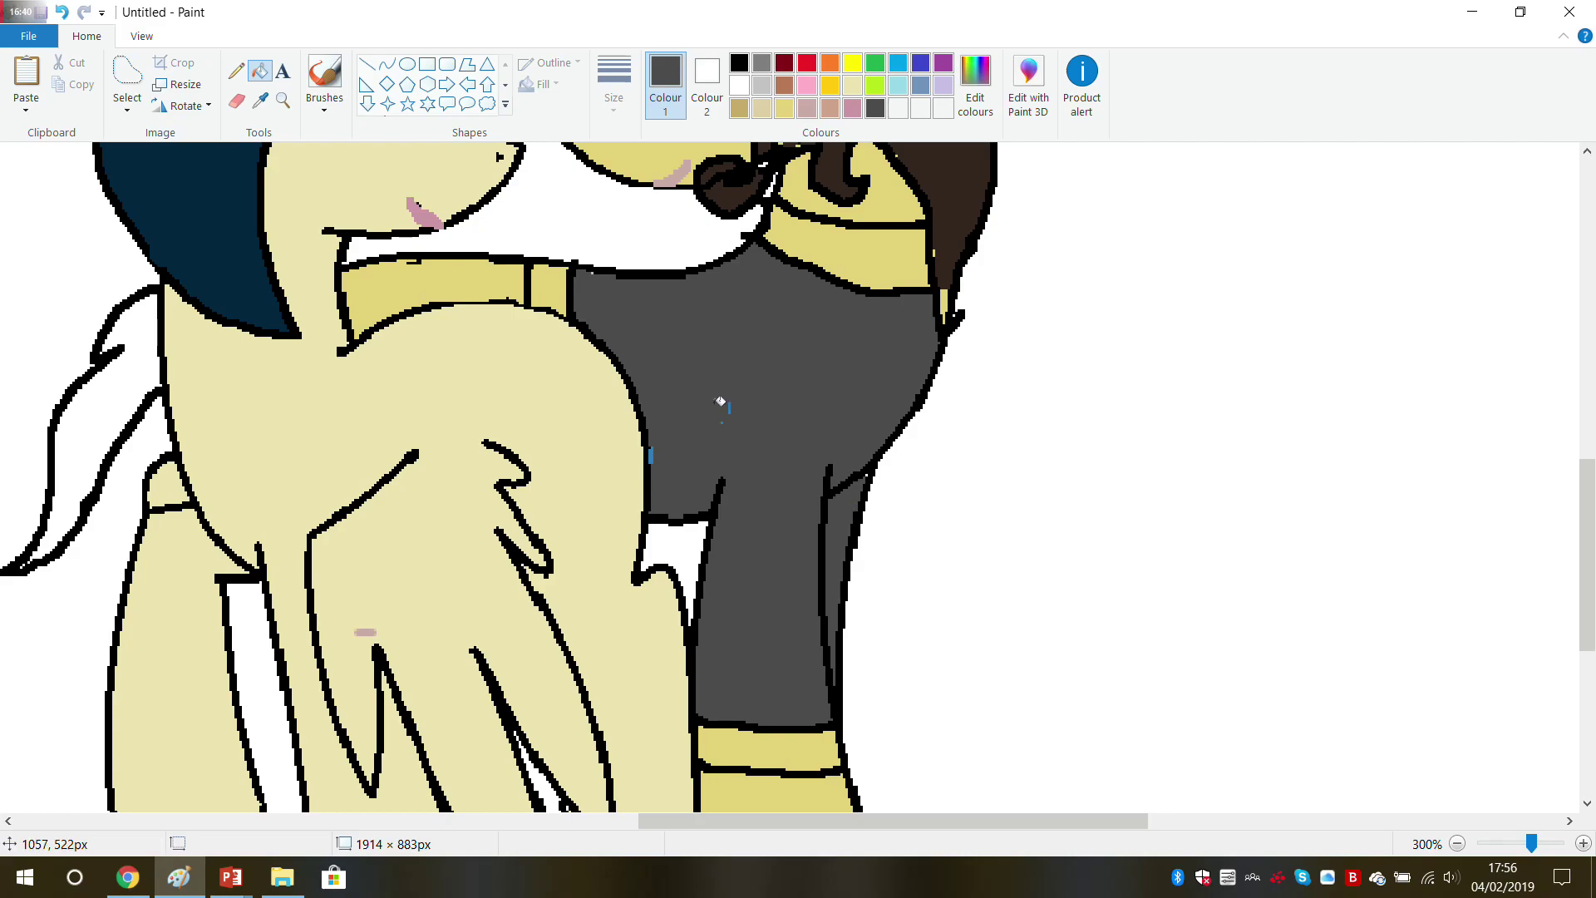
{"action": "left_click", "coordinate": [827, 243]}
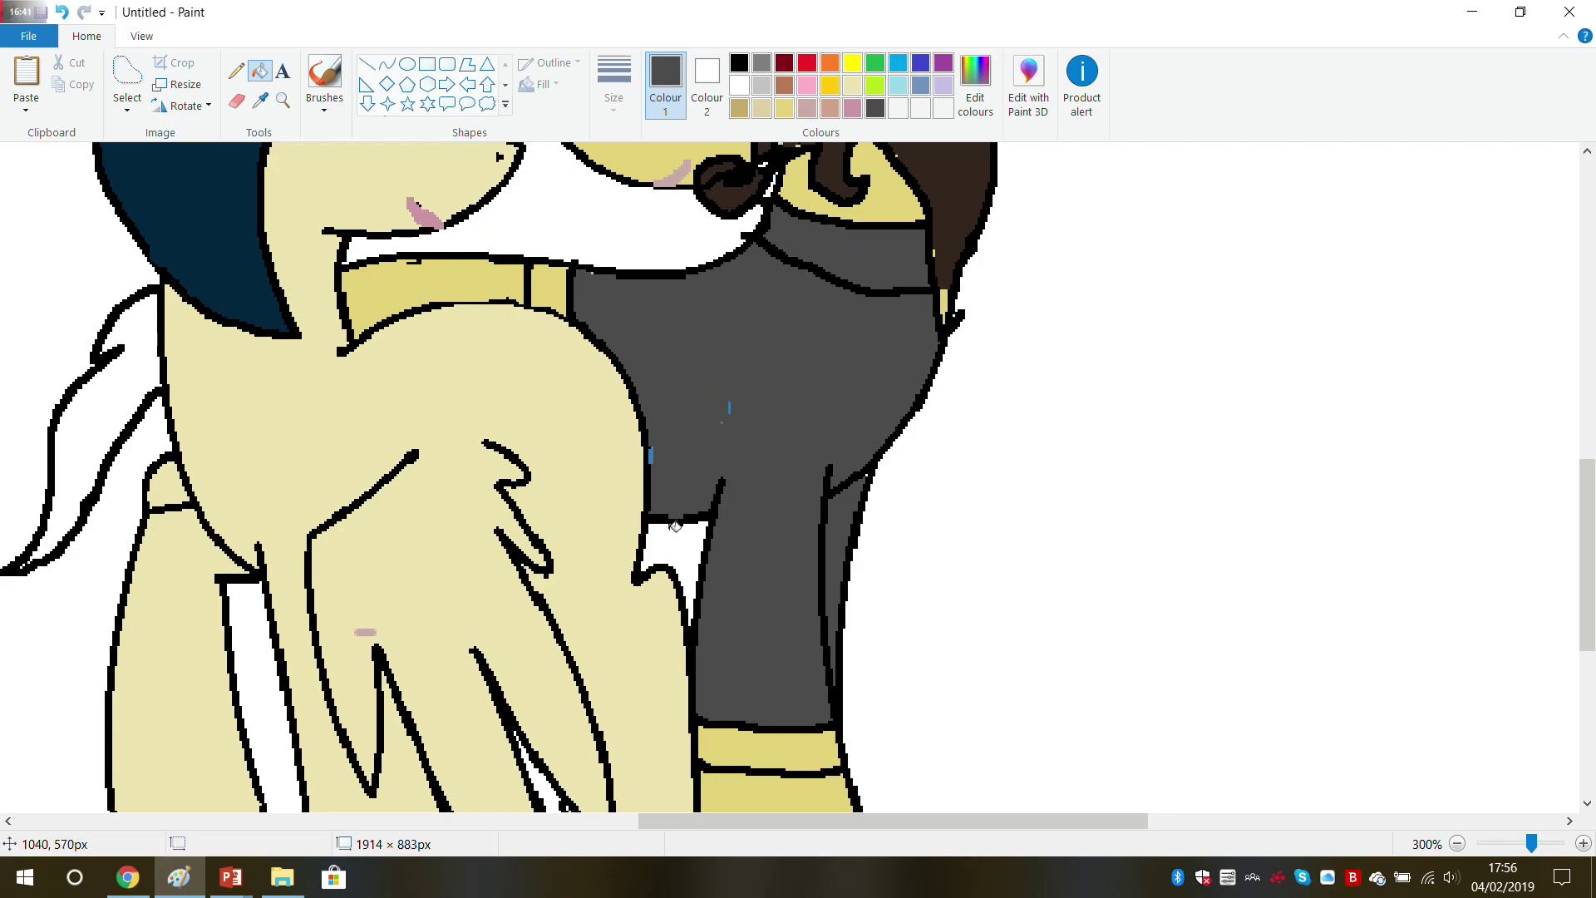
{"action": "left_click", "coordinate": [778, 744]}
Step: Erase the stray blue specks on the tan pony's jumper and refill the erased patches with the dark grey
{"action": "scroll", "coordinate": [525, 361], "scroll_direction": "up", "scroll_amount": 3}
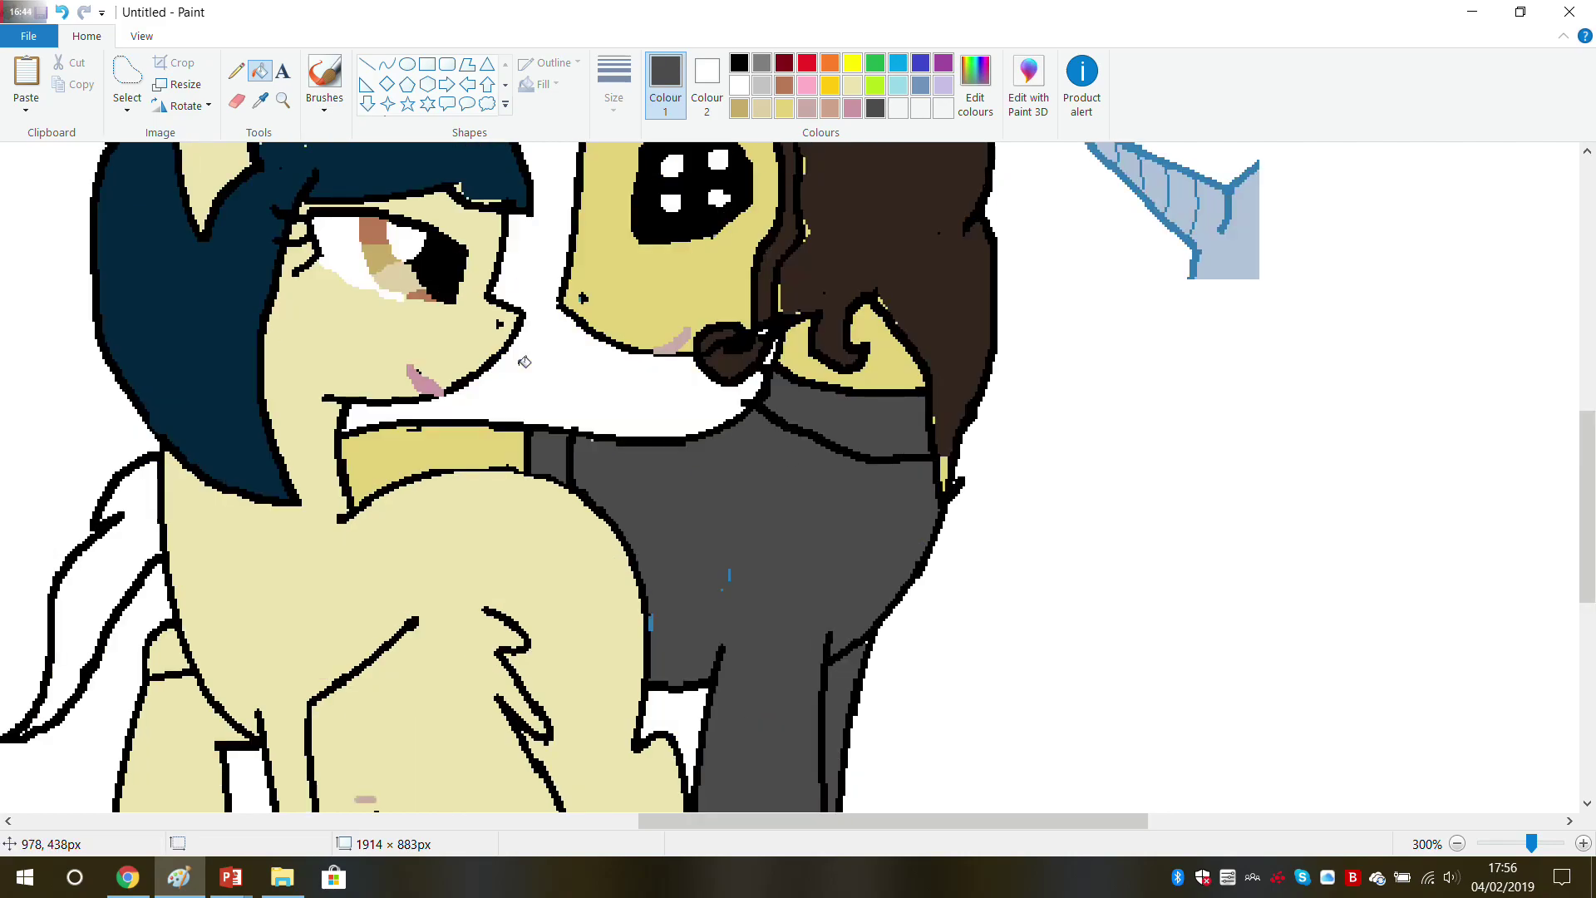
{"action": "scroll", "coordinate": [525, 362], "scroll_direction": "up", "scroll_amount": 3}
{"action": "scroll", "coordinate": [524, 362], "scroll_direction": "down", "scroll_amount": 6}
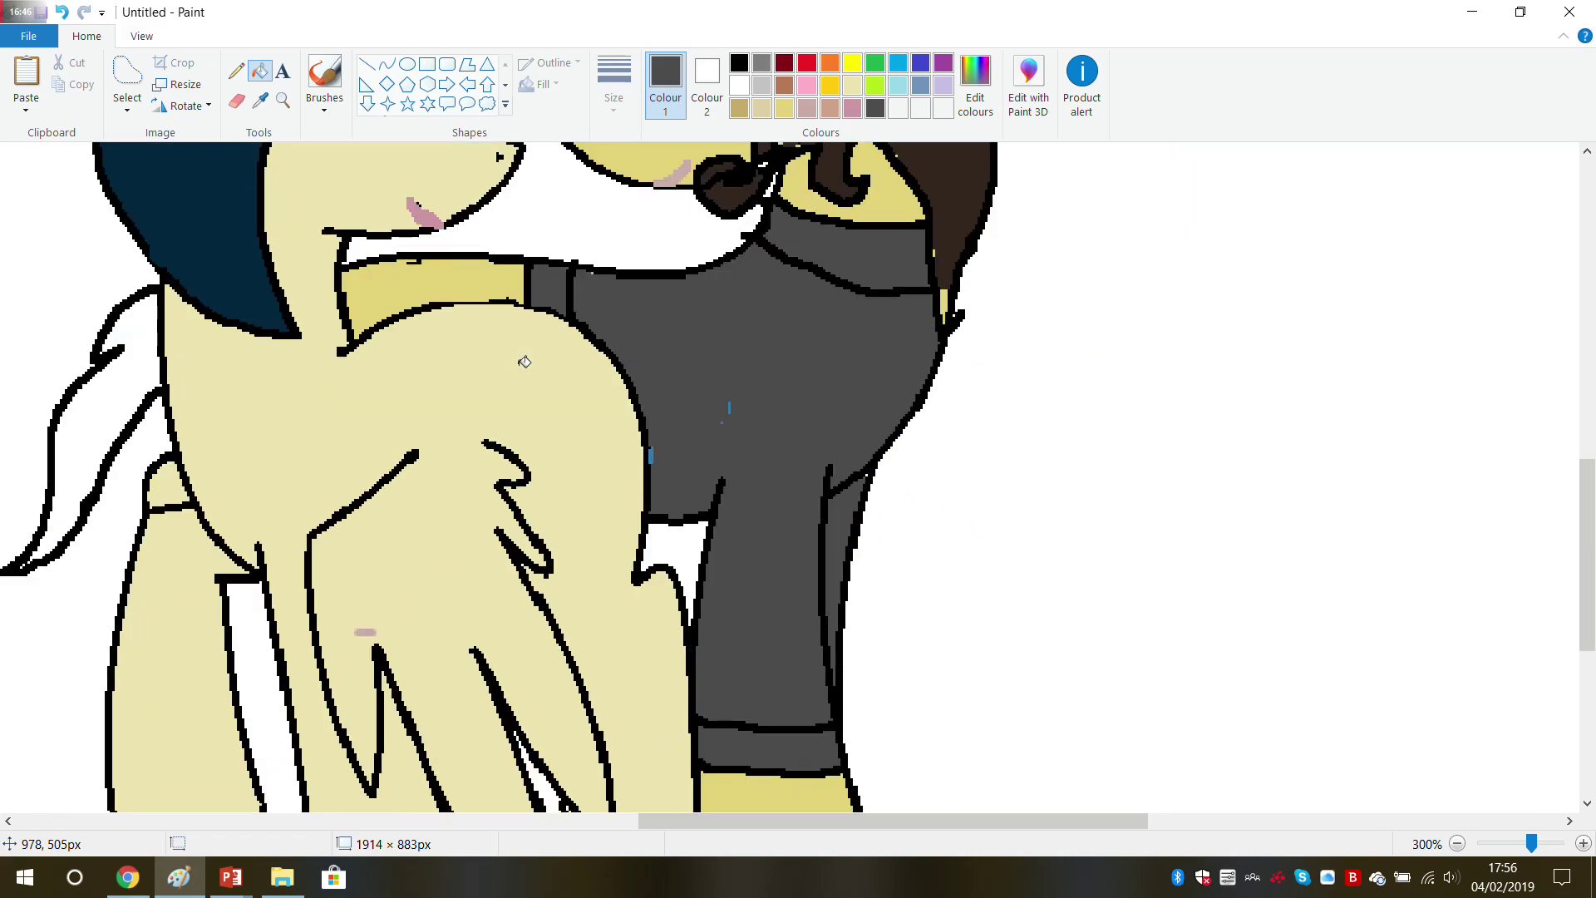
{"action": "left_click", "coordinate": [236, 101]}
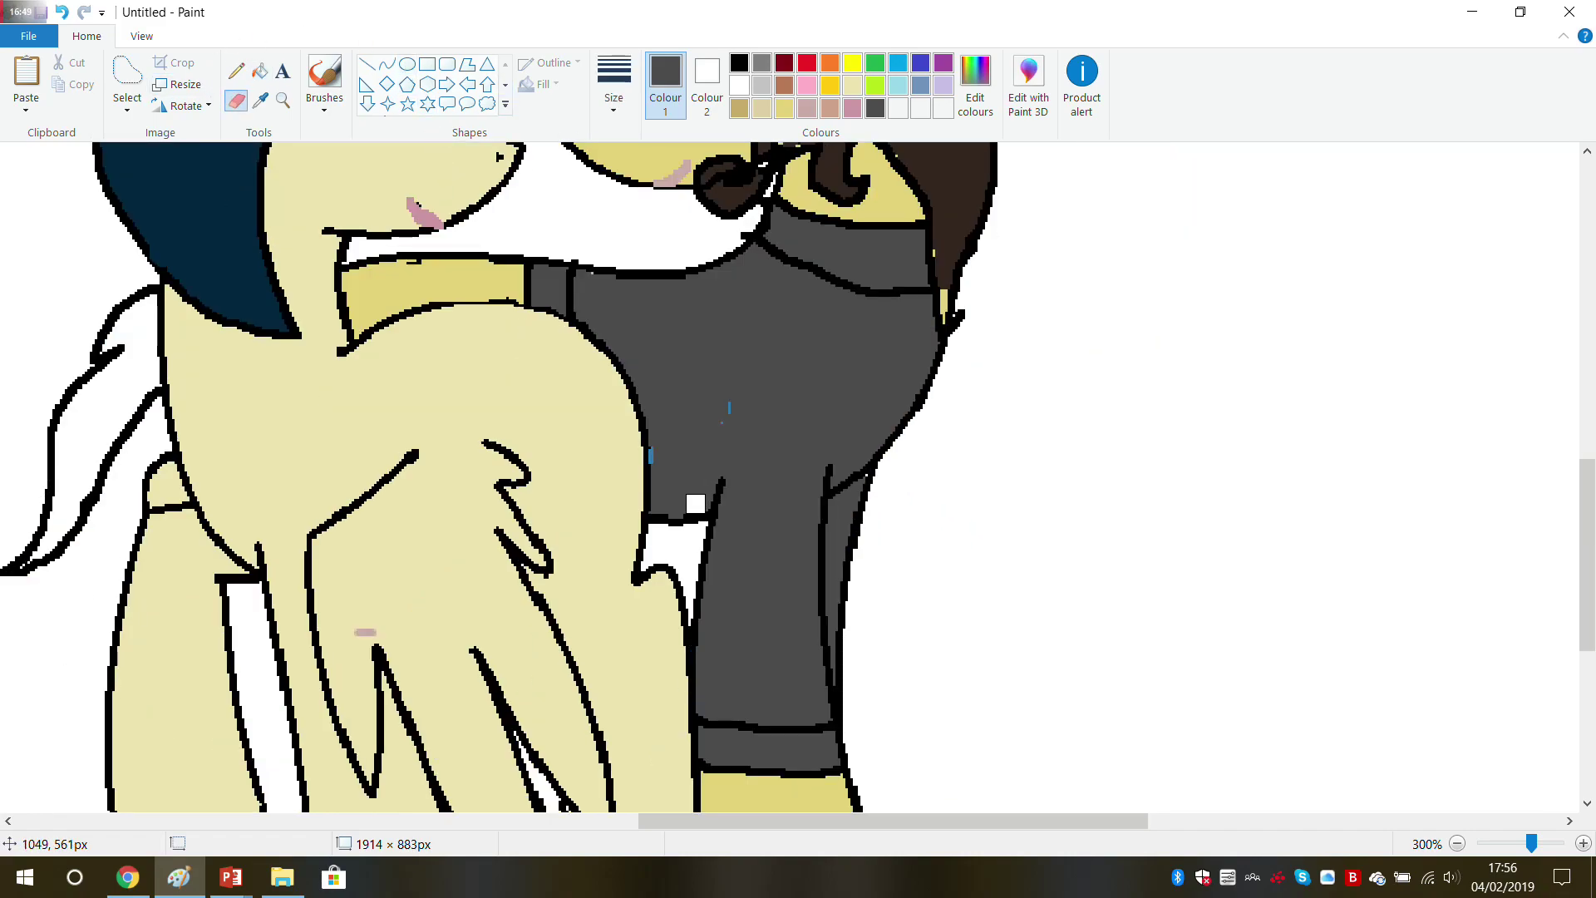
{"action": "left_click_drag", "start_coordinate": [721, 427], "coordinate": [701, 408]}
{"action": "left_click_drag", "start_coordinate": [665, 436], "coordinate": [661, 454]}
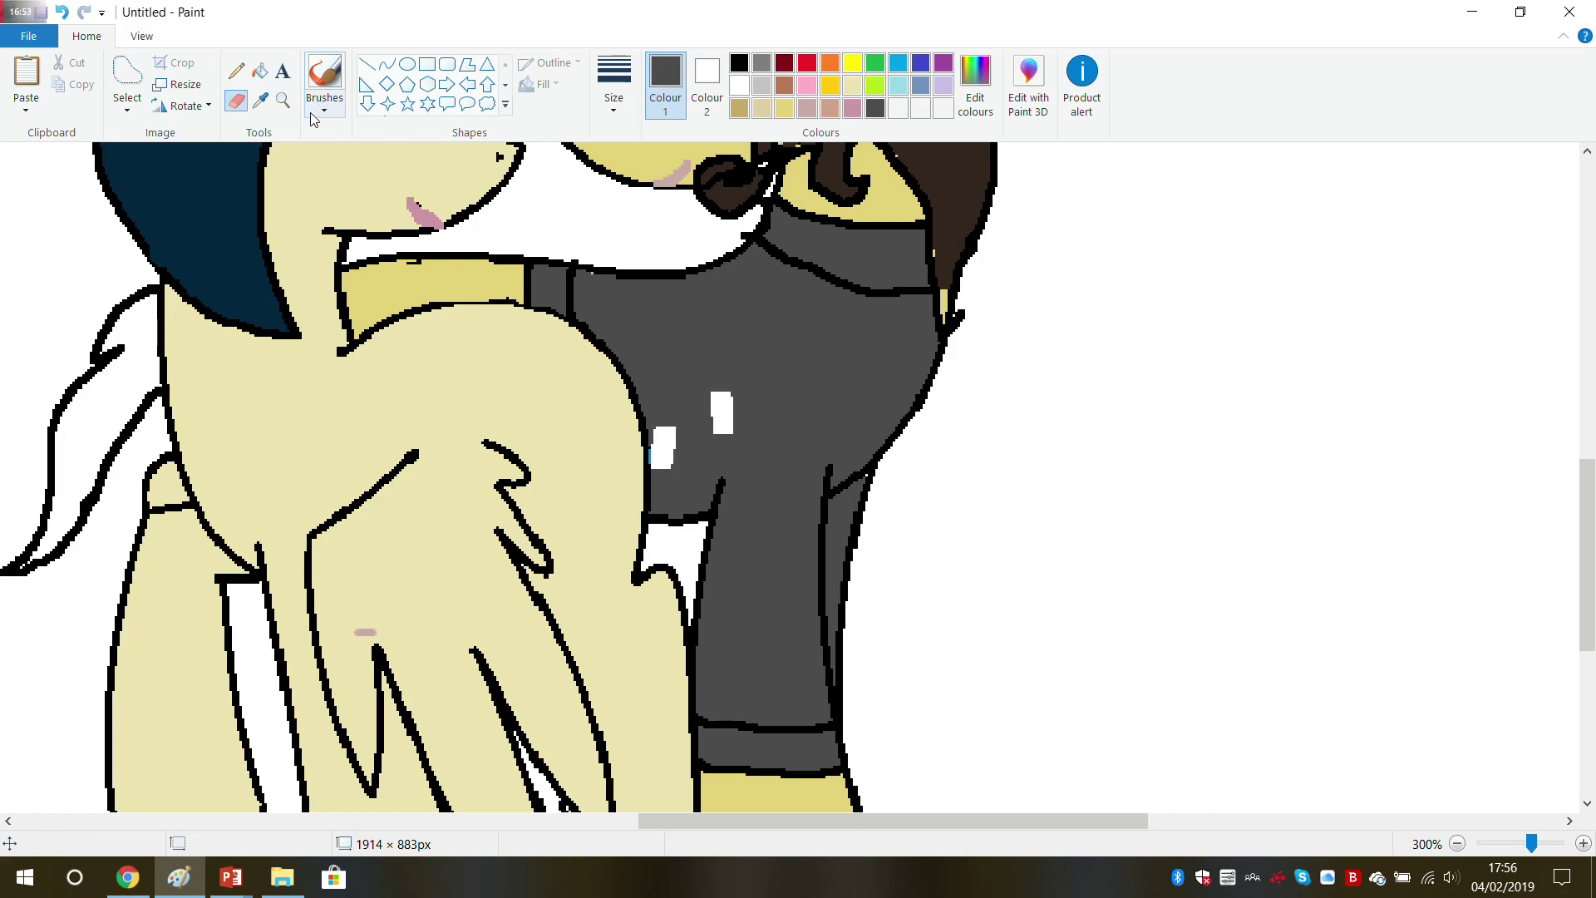
{"action": "left_click", "coordinate": [260, 72]}
{"action": "left_click", "coordinate": [725, 417]}
{"action": "left_click", "coordinate": [668, 445]}
{"action": "scroll", "coordinate": [494, 504], "scroll_direction": "up", "scroll_amount": 4}
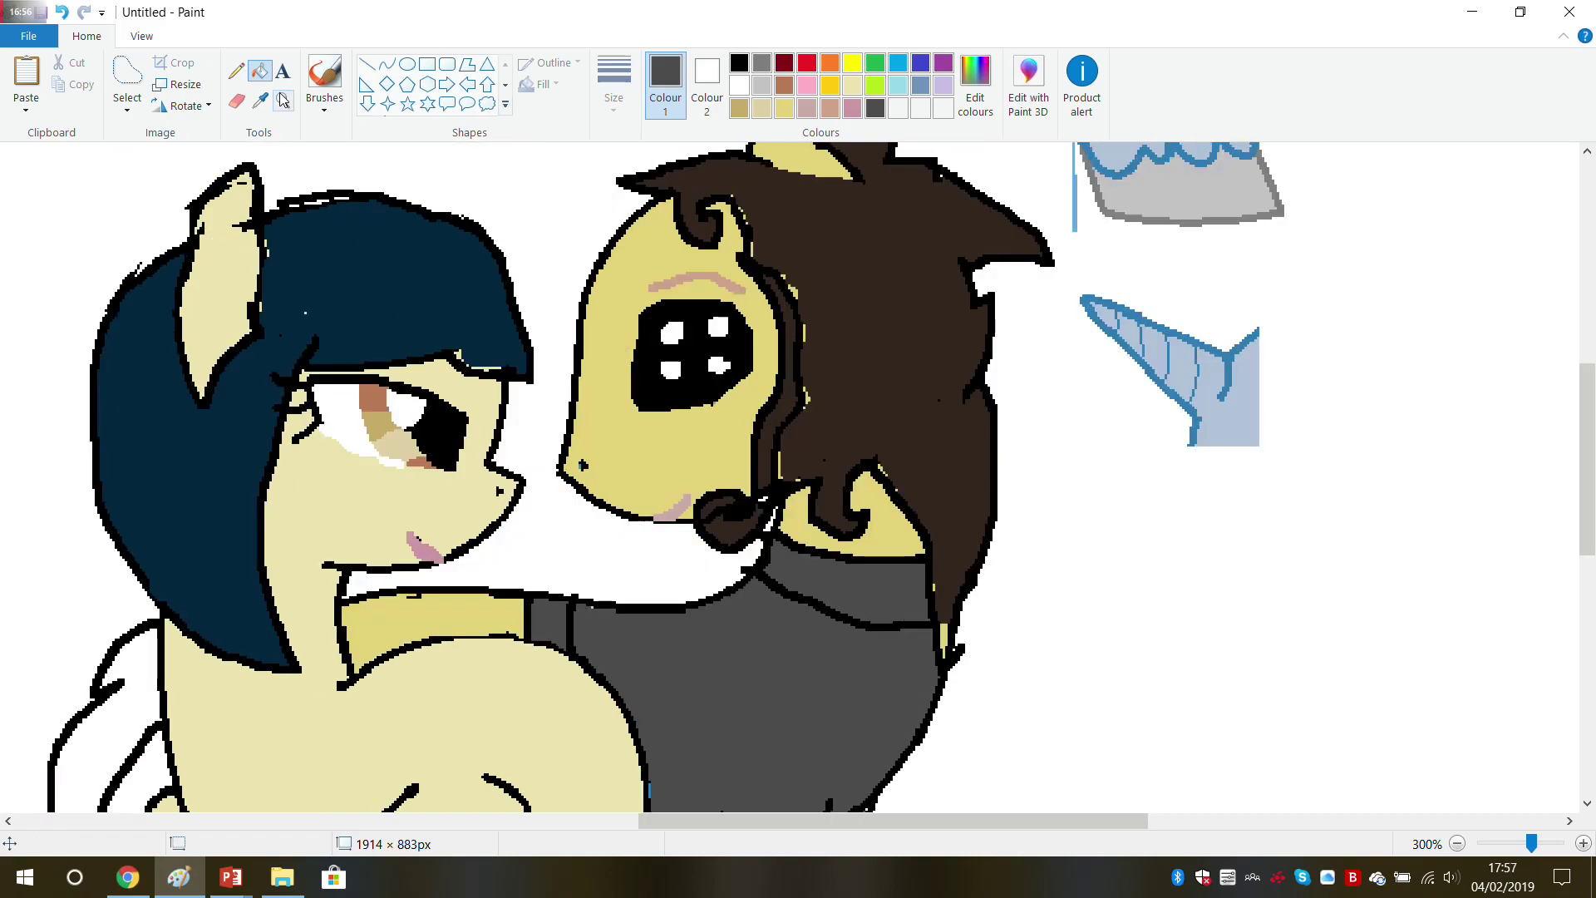
{"action": "left_click", "coordinate": [141, 35]}
{"action": "scroll", "coordinate": [382, 233], "scroll_direction": "down", "scroll_amount": 2}
{"action": "scroll", "coordinate": [381, 233], "scroll_direction": "down", "scroll_amount": 2}
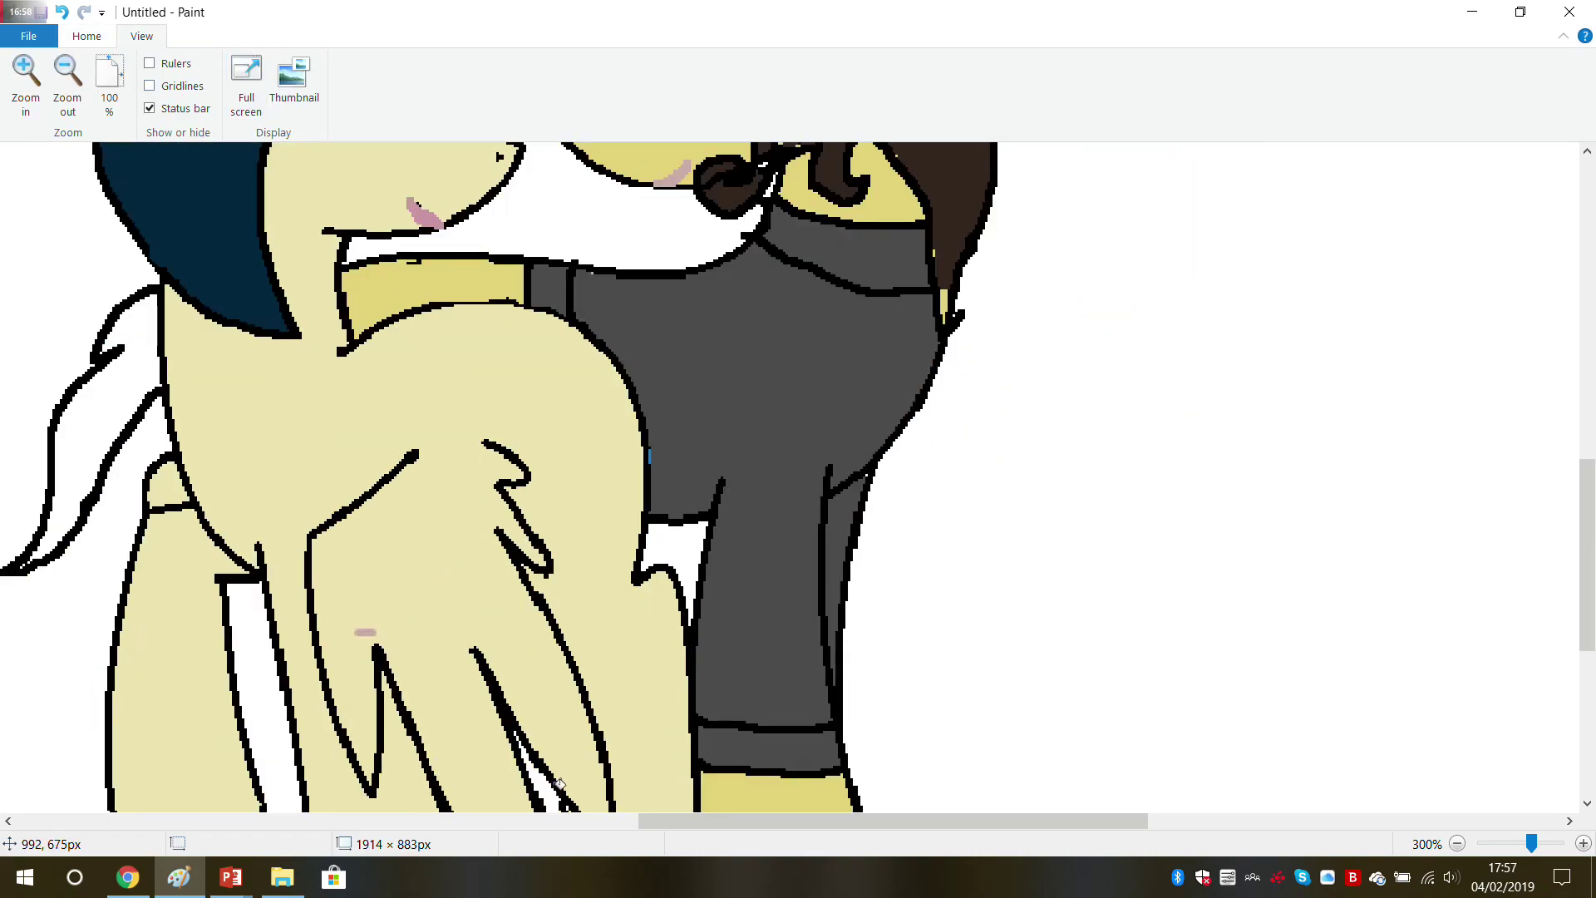
{"action": "scroll", "coordinate": [634, 572], "scroll_direction": "down", "scroll_amount": 4}
{"action": "scroll", "coordinate": [633, 572], "scroll_direction": "up", "scroll_amount": 7}
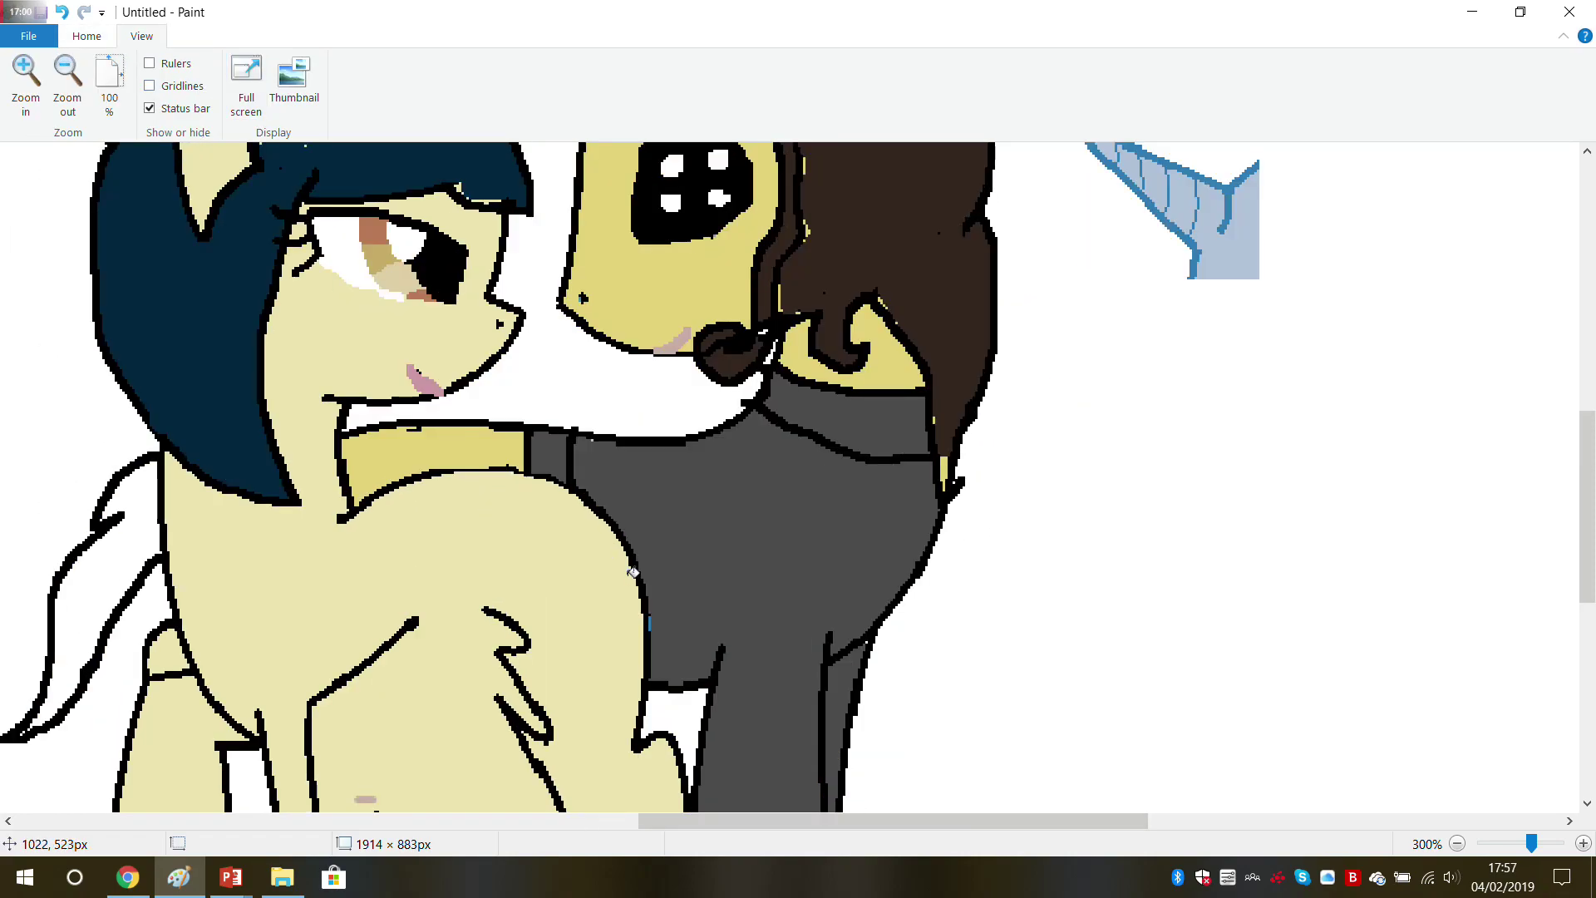
{"action": "left_click", "coordinate": [86, 36]}
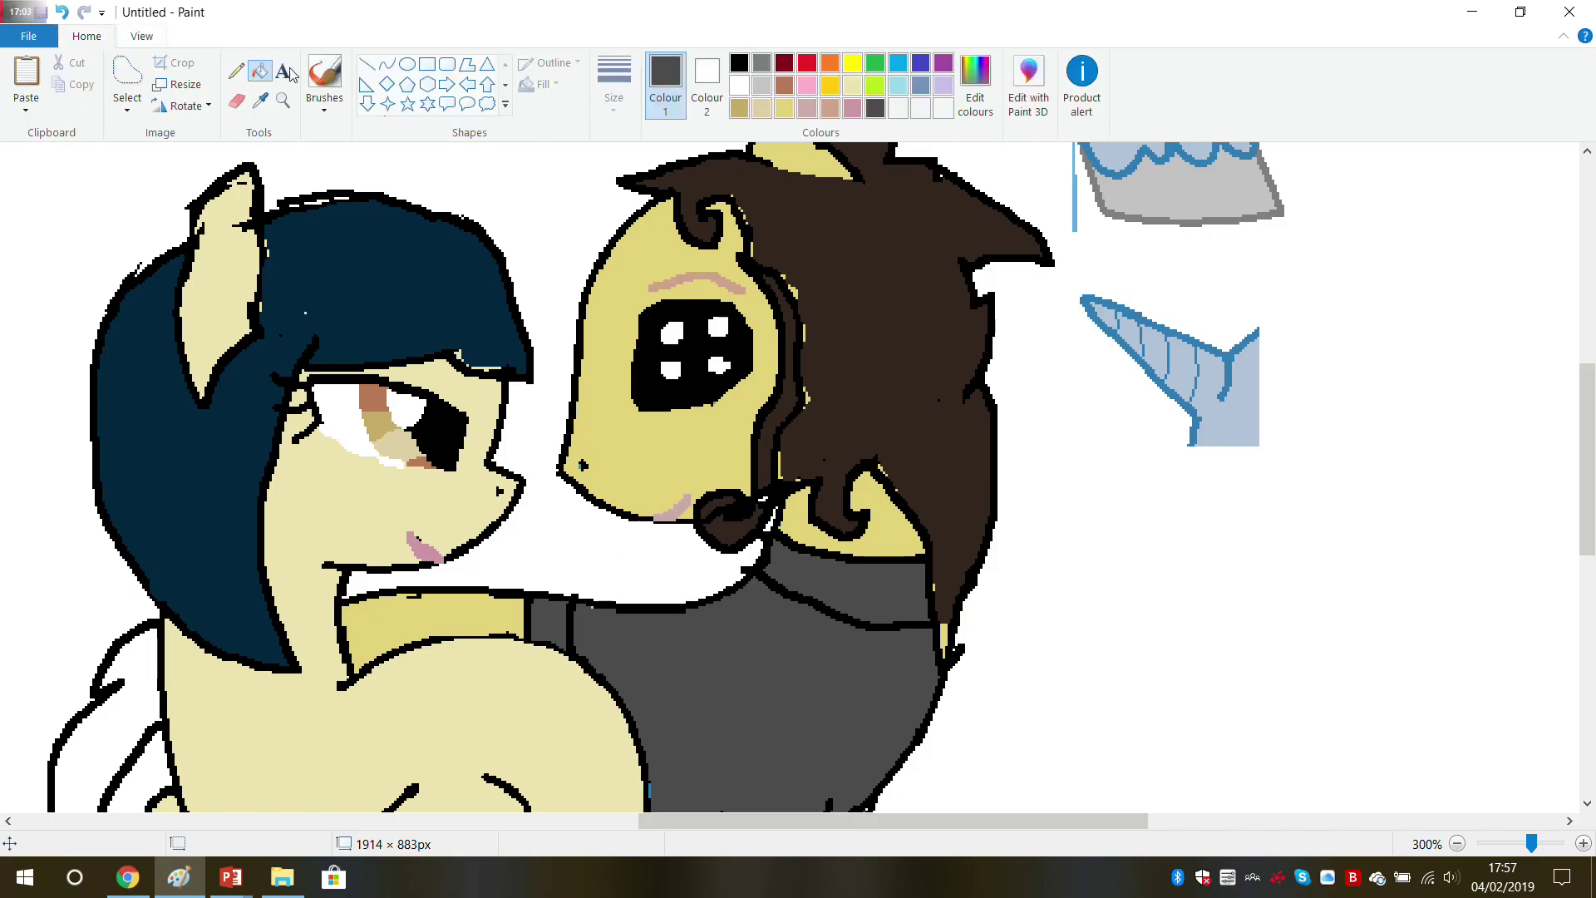
Step: Draw a black collar line across the cream pony's neck and a black neckline along its base below the blue mane
{"action": "left_click", "coordinate": [741, 65]}
{"action": "left_click_drag", "start_coordinate": [702, 828], "coordinate": [178, 798]}
{"action": "left_click_drag", "start_coordinate": [363, 818], "coordinate": [744, 818]}
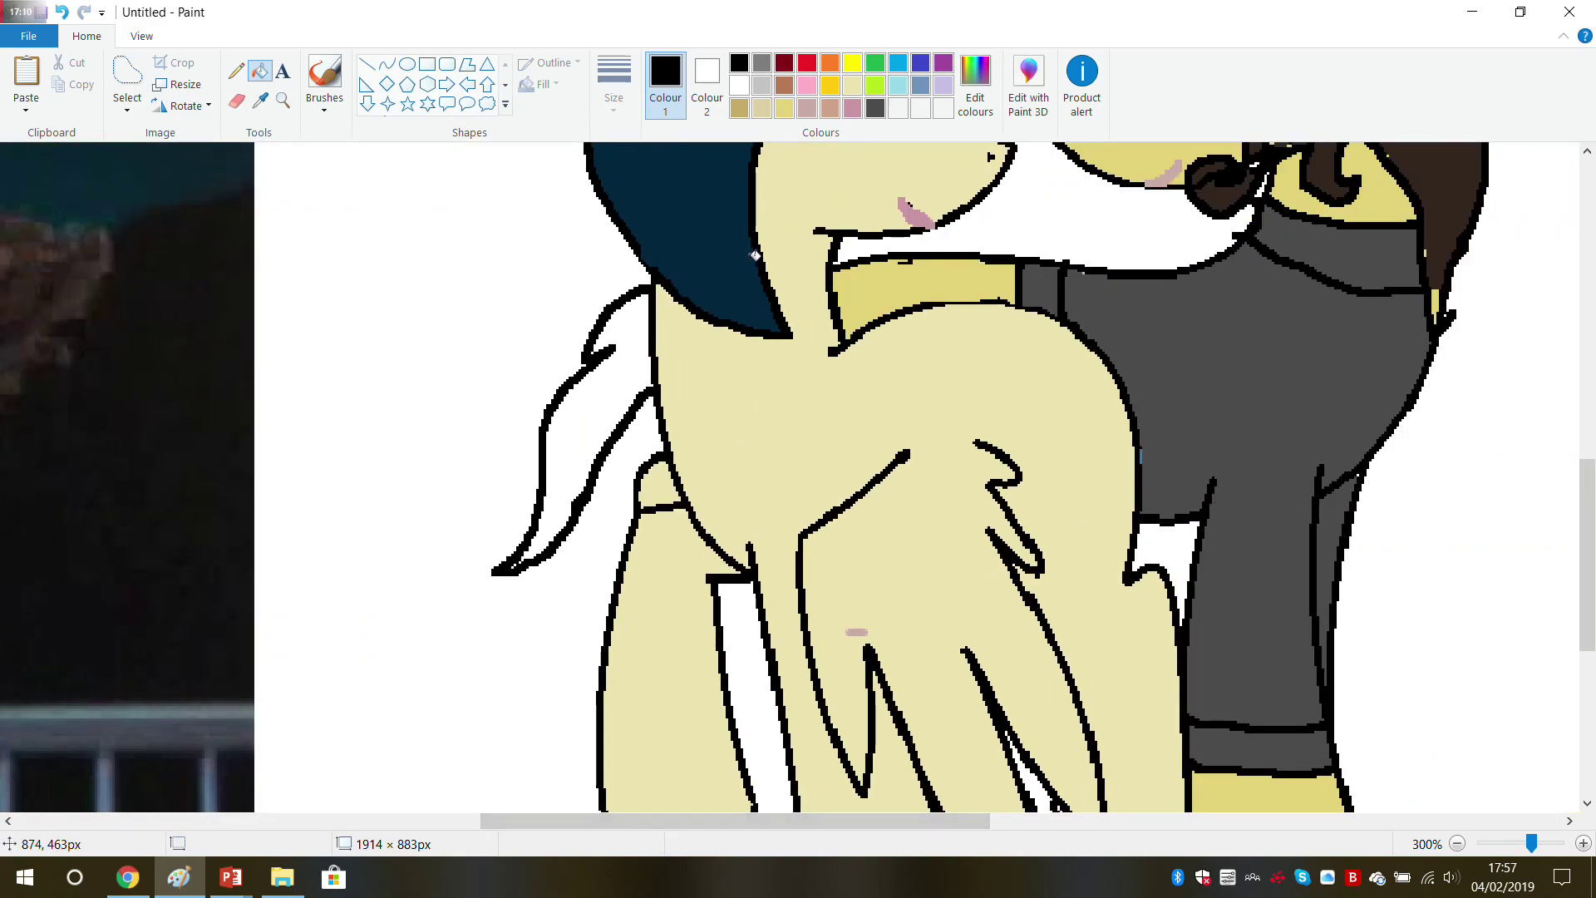
{"action": "left_click", "coordinate": [236, 70]}
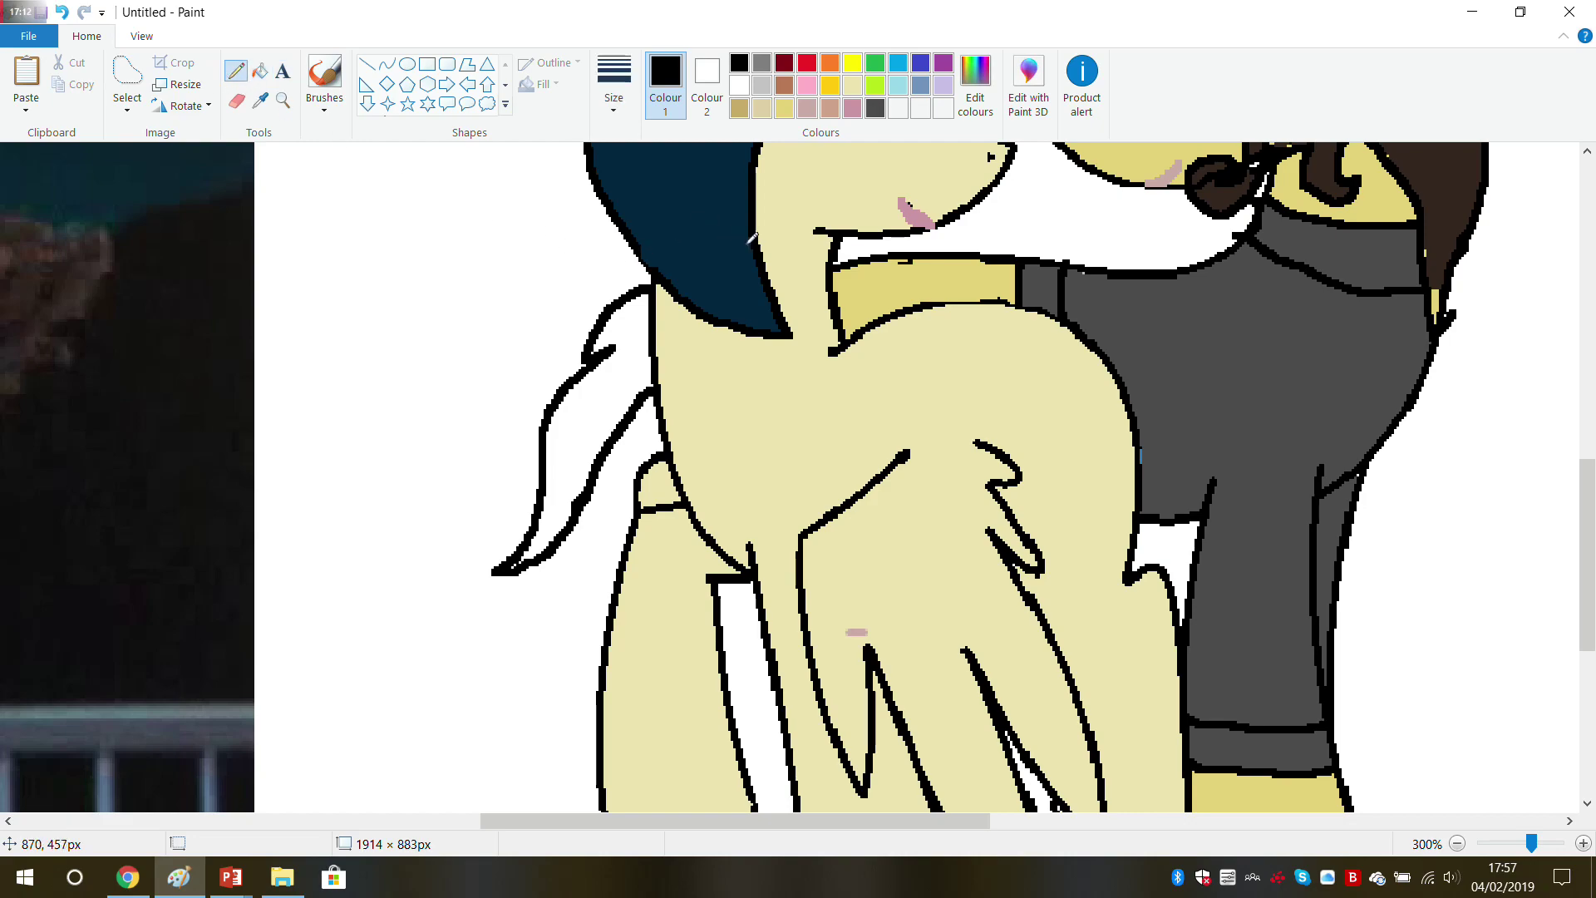
{"action": "mouse_move", "coordinate": [831, 273]}
{"action": "left_mouse_down"}
{"action": "mouse_move", "coordinate": [779, 273]}
{"action": "mouse_move", "coordinate": [799, 326]}
{"action": "mouse_move", "coordinate": [834, 352]}
{"action": "left_mouse_up"}
{"action": "left_click_drag", "start_coordinate": [729, 329], "coordinate": [691, 351]}
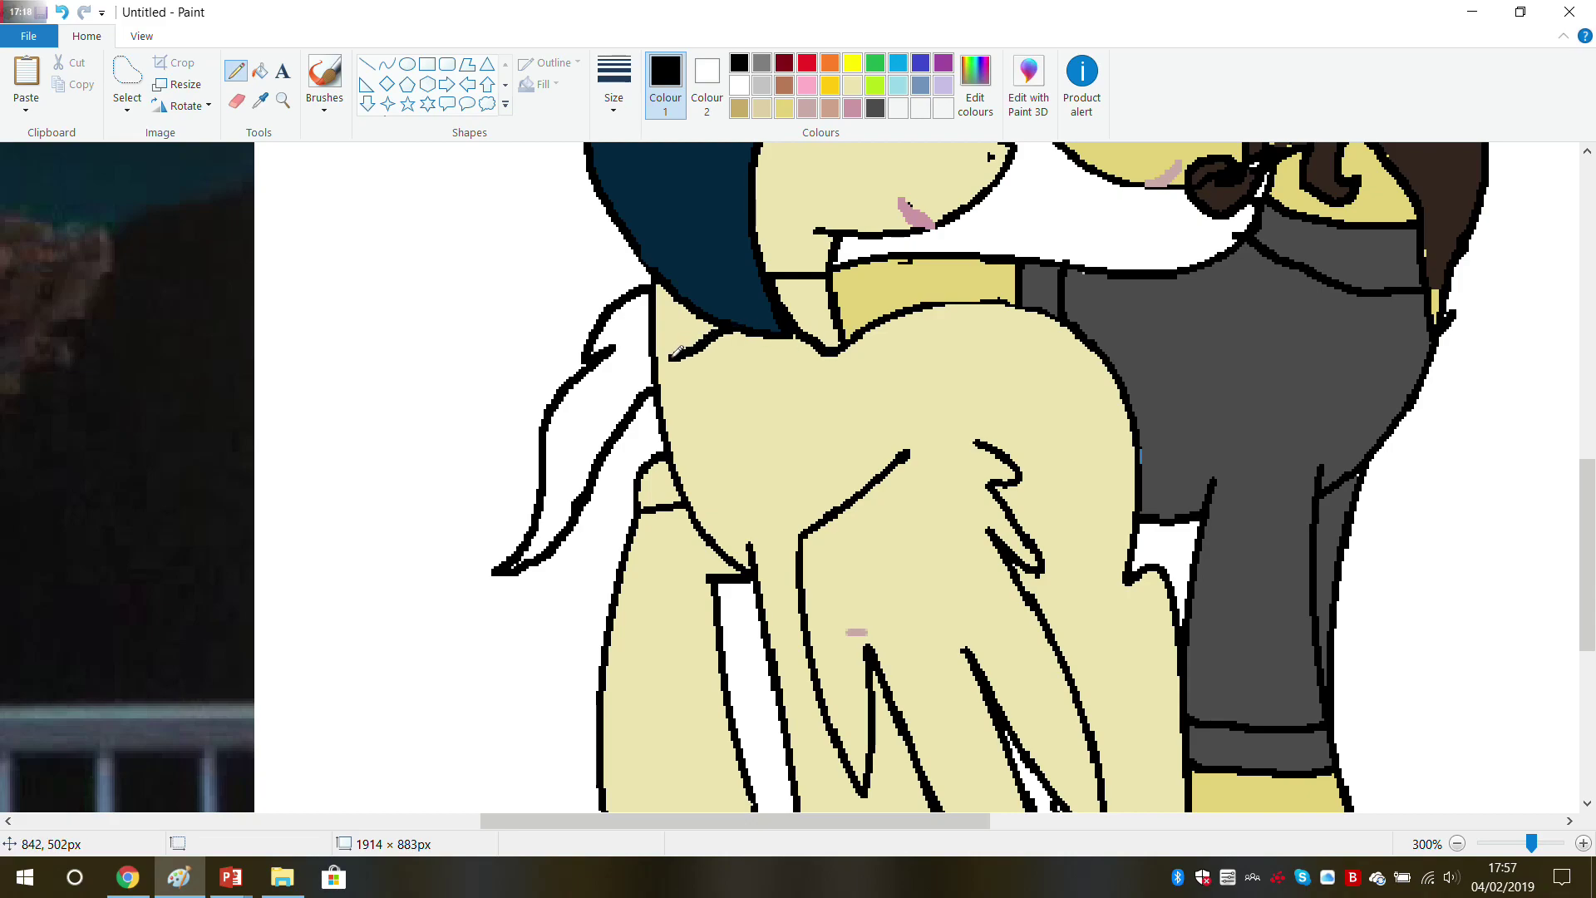
Step: Close the gap in the cream pony's upper wing edge in black and draw two vertical lines from it up to the back
{"action": "scroll", "coordinate": [879, 459], "scroll_direction": "down", "scroll_amount": 3}
{"action": "scroll", "coordinate": [878, 459], "scroll_direction": "up", "scroll_amount": 3}
{"action": "scroll", "coordinate": [1079, 513], "scroll_direction": "down", "scroll_amount": 2}
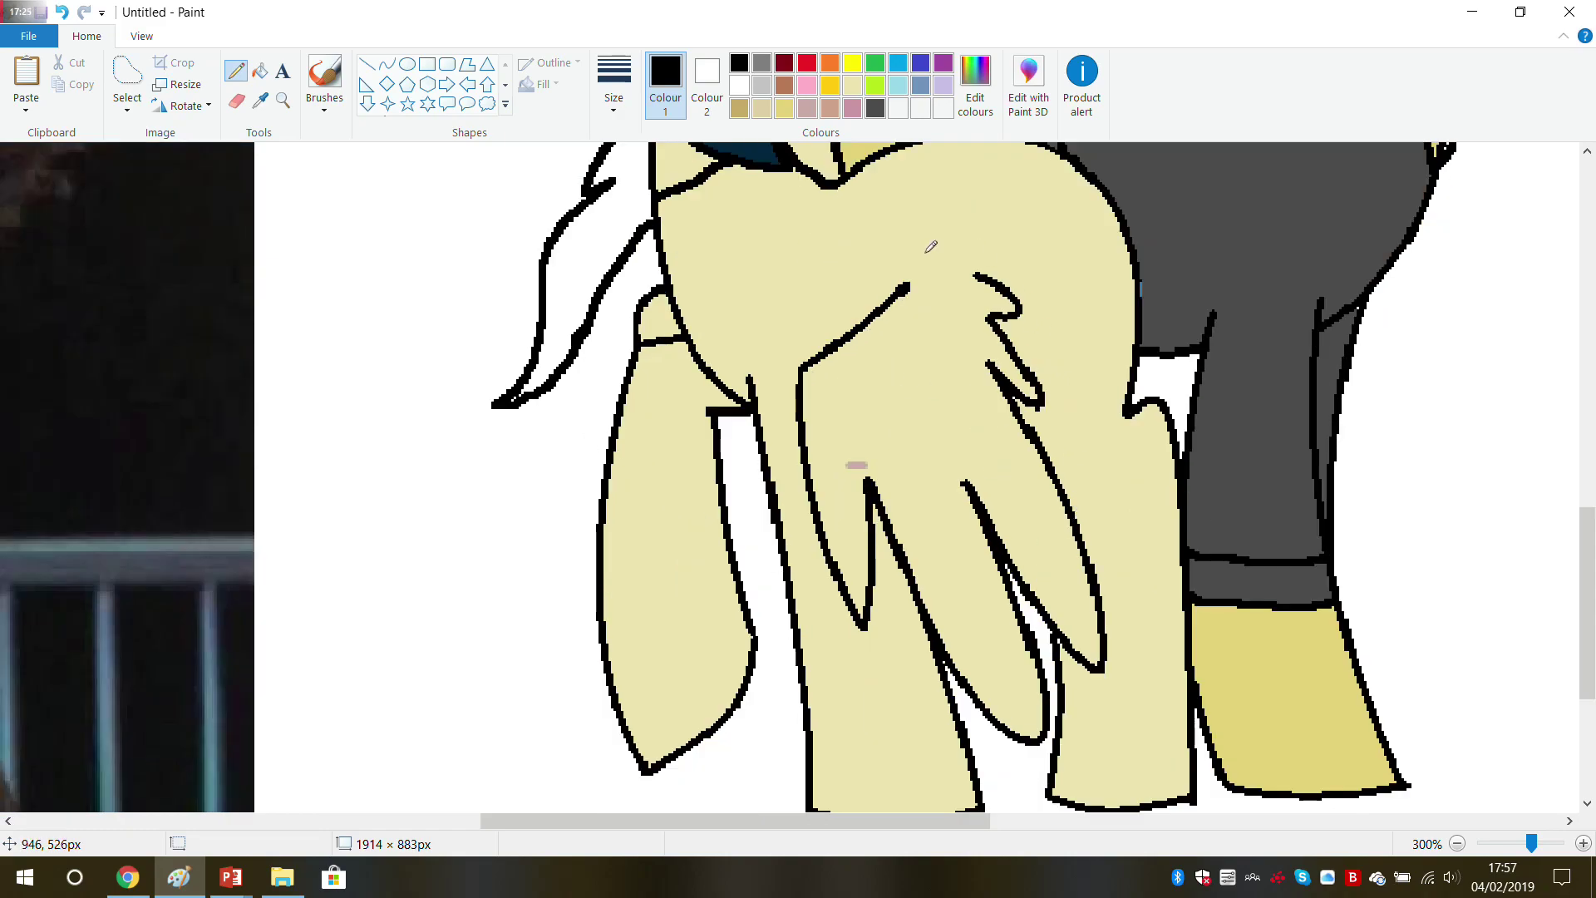
{"action": "left_click_drag", "start_coordinate": [913, 281], "coordinate": [979, 275]}
{"action": "scroll", "coordinate": [944, 210], "scroll_direction": "up", "scroll_amount": 2}
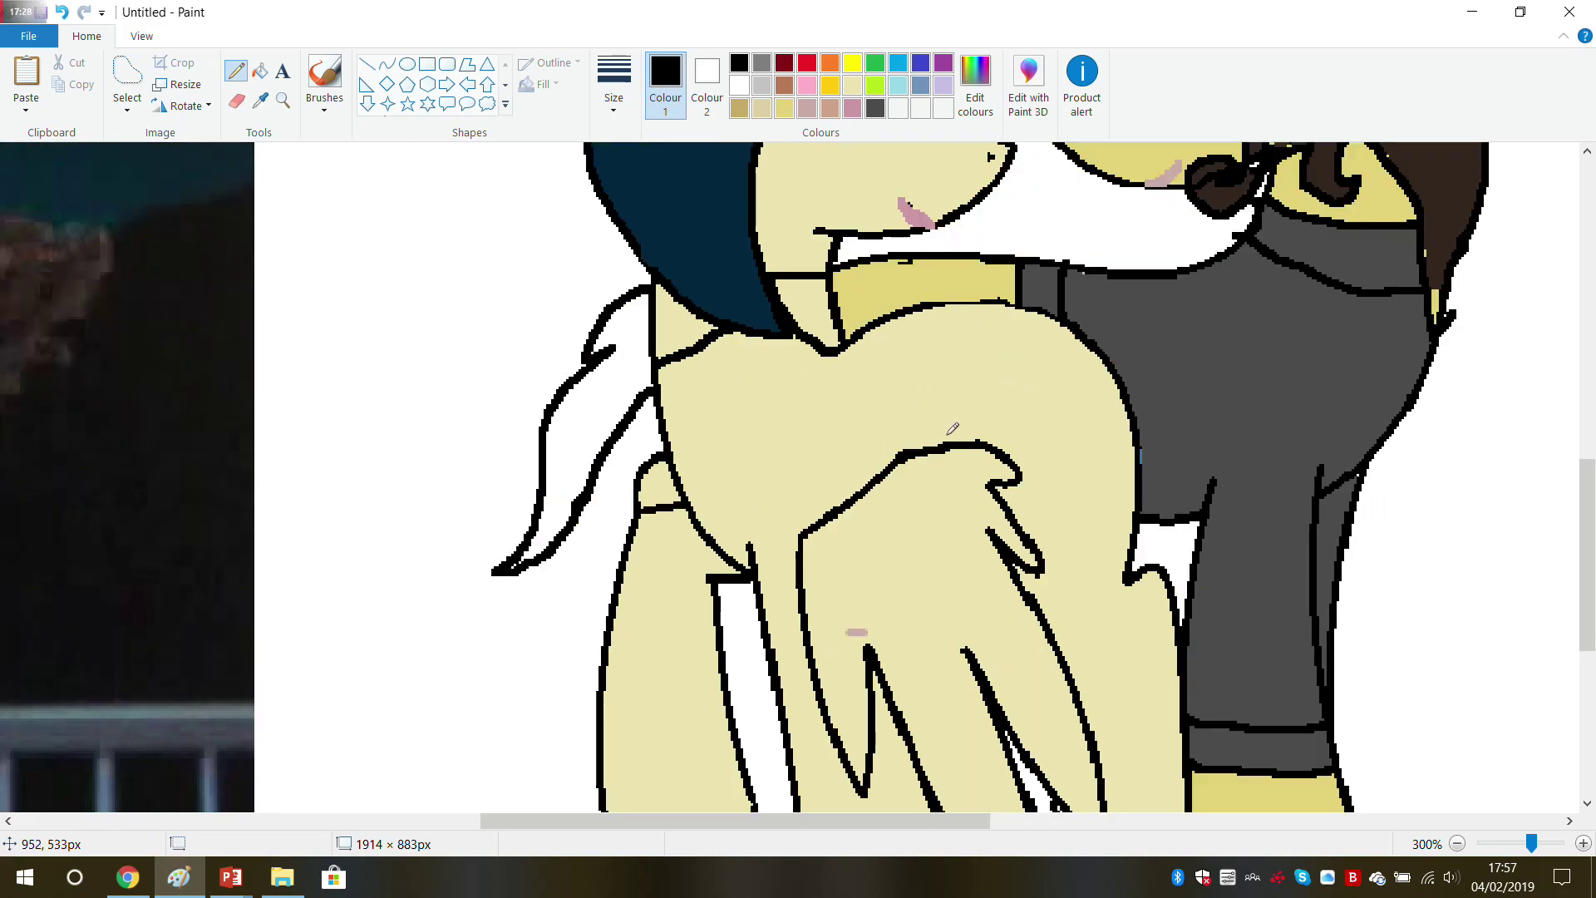
{"action": "left_click_drag", "start_coordinate": [923, 447], "coordinate": [922, 341]}
{"action": "left_click_drag", "start_coordinate": [965, 435], "coordinate": [960, 295]}
{"action": "scroll", "coordinate": [993, 370], "scroll_direction": "down", "scroll_amount": 2}
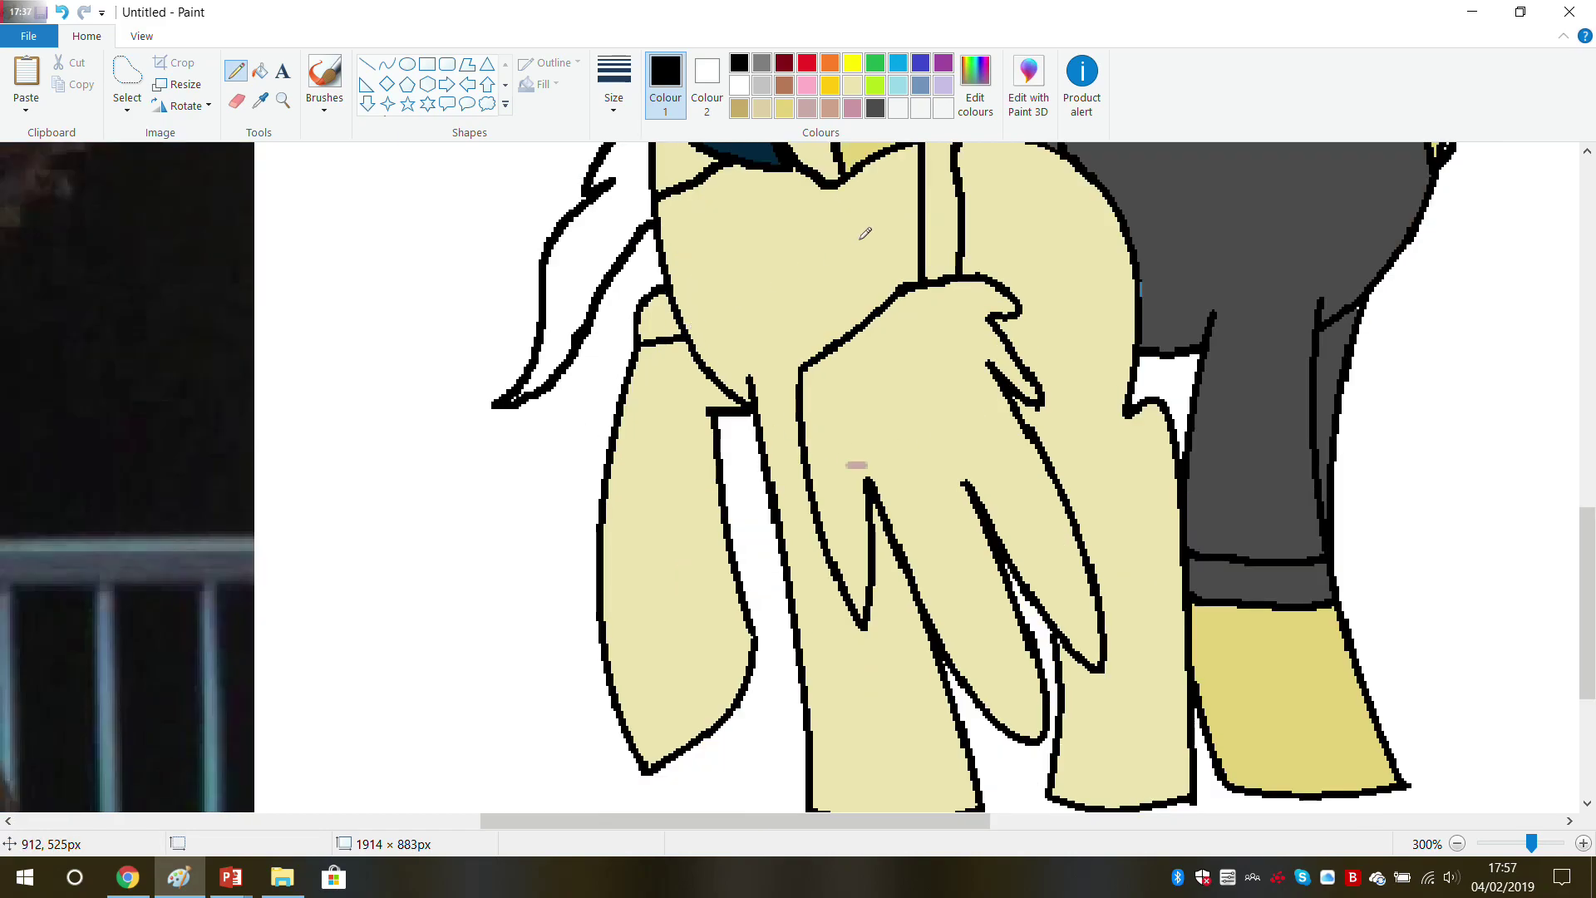
Step: Draw two small round black buttons on the cream pony's chest and retrace the outline along its back
{"action": "scroll", "coordinate": [852, 241], "scroll_direction": "up", "scroll_amount": 5}
{"action": "scroll", "coordinate": [790, 315], "scroll_direction": "down", "scroll_amount": 3}
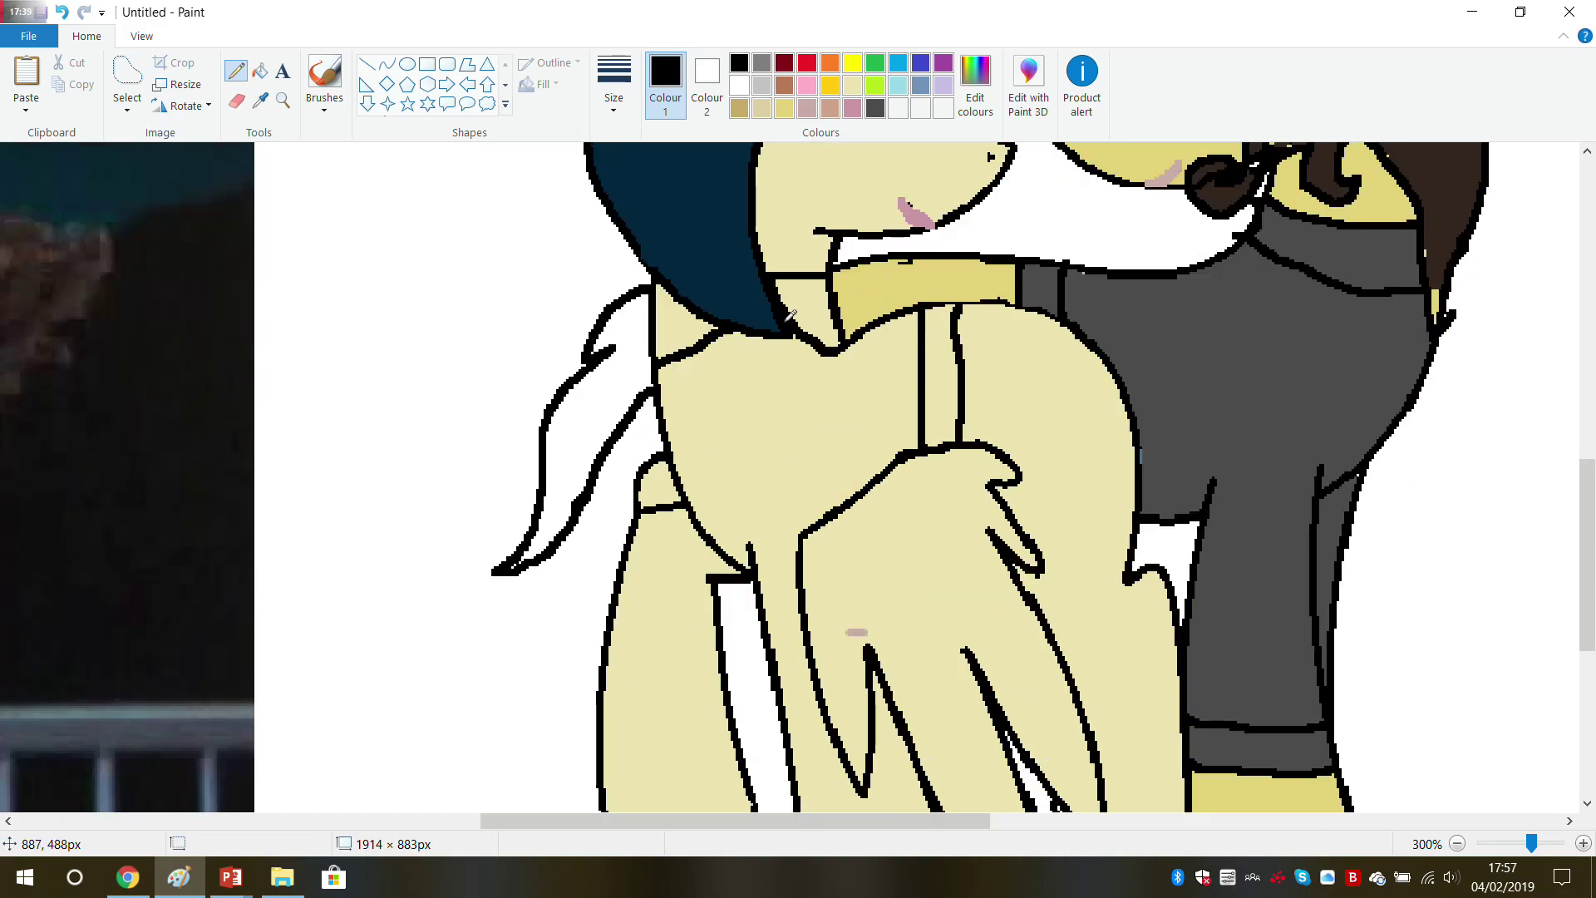
{"action": "mouse_move", "coordinate": [740, 355]}
{"action": "left_mouse_down"}
{"action": "mouse_move", "coordinate": [751, 380]}
{"action": "mouse_move", "coordinate": [762, 363]}
{"action": "left_mouse_up"}
{"action": "mouse_move", "coordinate": [744, 418]}
{"action": "left_mouse_down"}
{"action": "mouse_move", "coordinate": [759, 429]}
{"action": "mouse_move", "coordinate": [749, 408]}
{"action": "left_mouse_up"}
{"action": "left_click_drag", "start_coordinate": [956, 306], "coordinate": [1000, 305]}
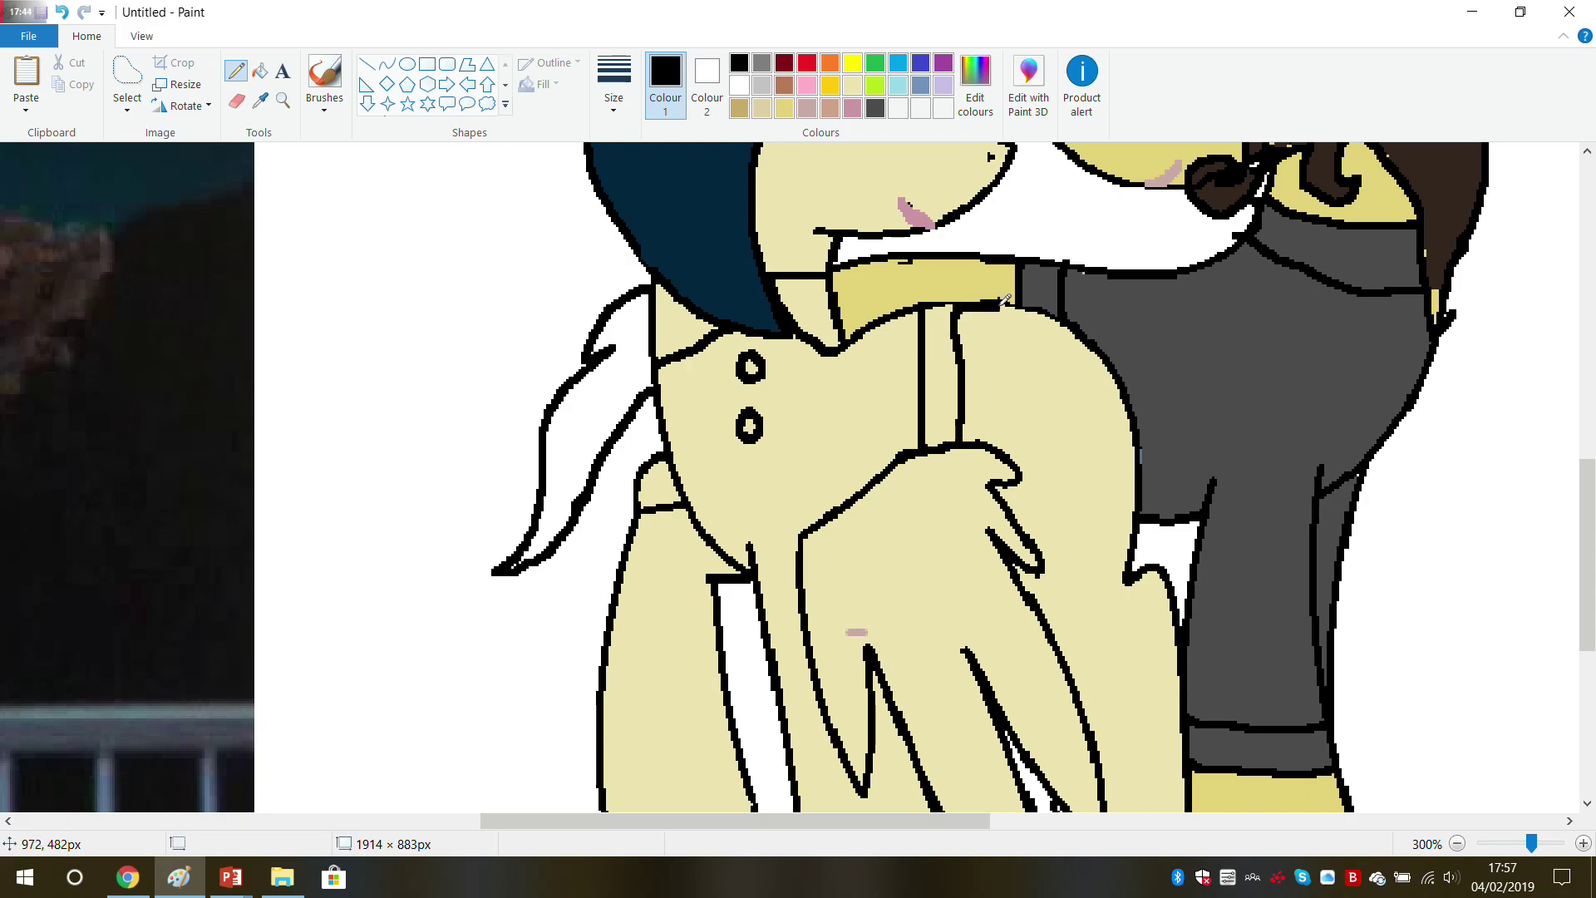
Step: Draw a long curved, pointed tail outline in black from the cream pony's rump over the tan pony's grey jumper
{"action": "scroll", "coordinate": [1132, 460], "scroll_direction": "up", "scroll_amount": 2}
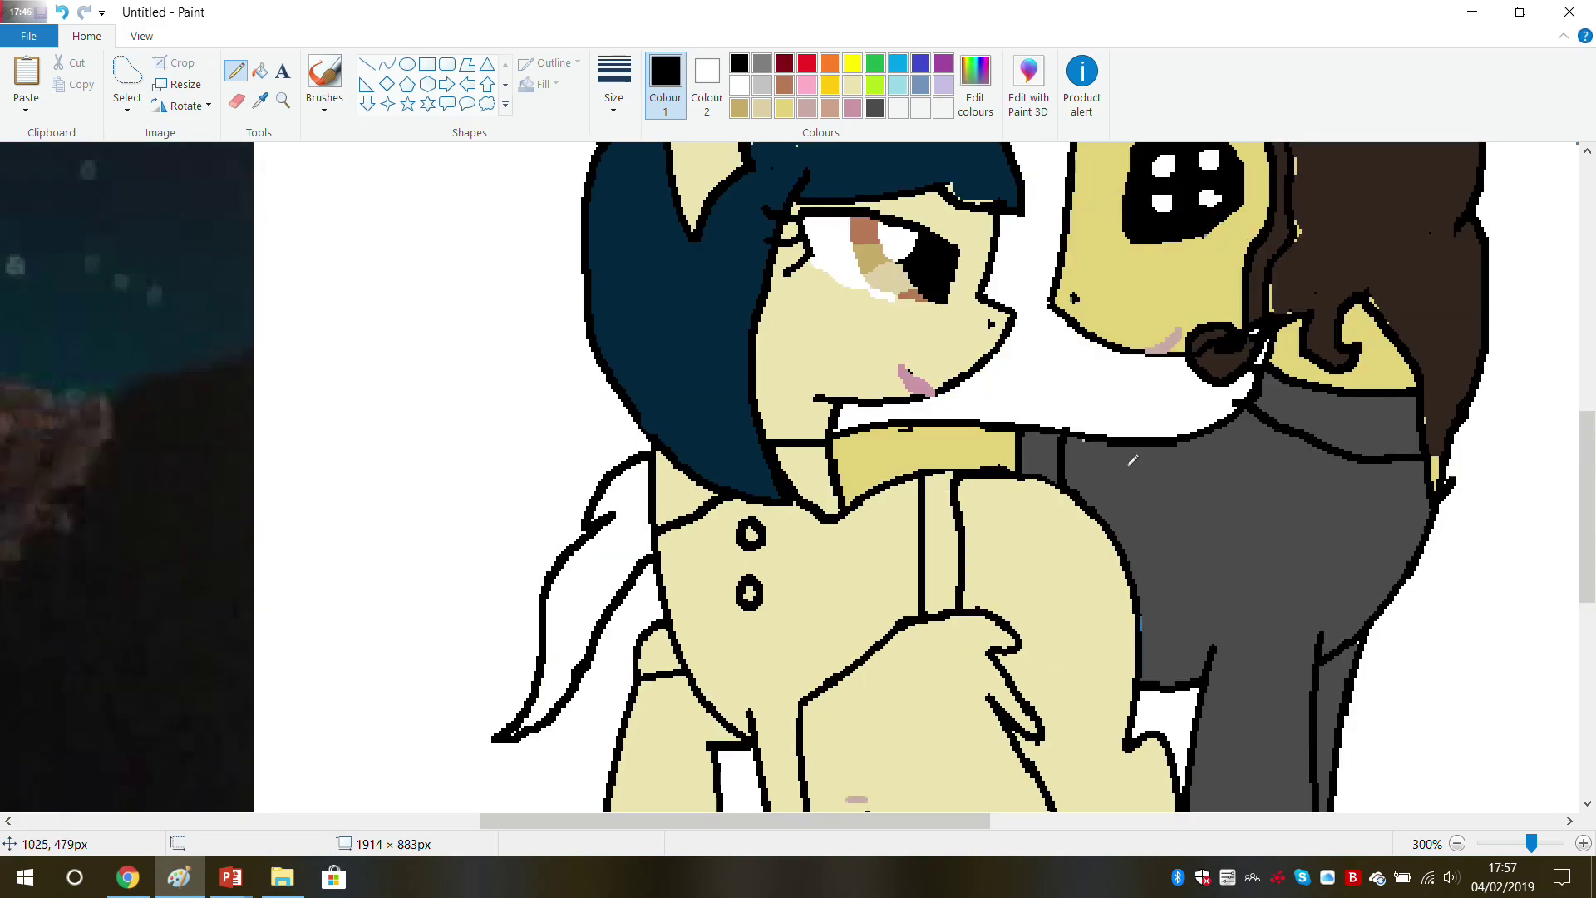
{"action": "mouse_move", "coordinate": [1072, 479]}
{"action": "left_mouse_down"}
{"action": "mouse_move", "coordinate": [1173, 480]}
{"action": "mouse_move", "coordinate": [1253, 549]}
{"action": "mouse_move", "coordinate": [1282, 675]}
{"action": "left_mouse_up"}
{"action": "scroll", "coordinate": [1285, 679], "scroll_direction": "down", "scroll_amount": 4}
{"action": "mouse_move", "coordinate": [1281, 351]}
{"action": "left_mouse_down"}
{"action": "mouse_move", "coordinate": [1271, 432]}
{"action": "mouse_move", "coordinate": [1223, 526]}
{"action": "mouse_move", "coordinate": [1230, 416]}
{"action": "mouse_move", "coordinate": [1208, 300]}
{"action": "mouse_move", "coordinate": [1169, 268]}
{"action": "left_mouse_up"}
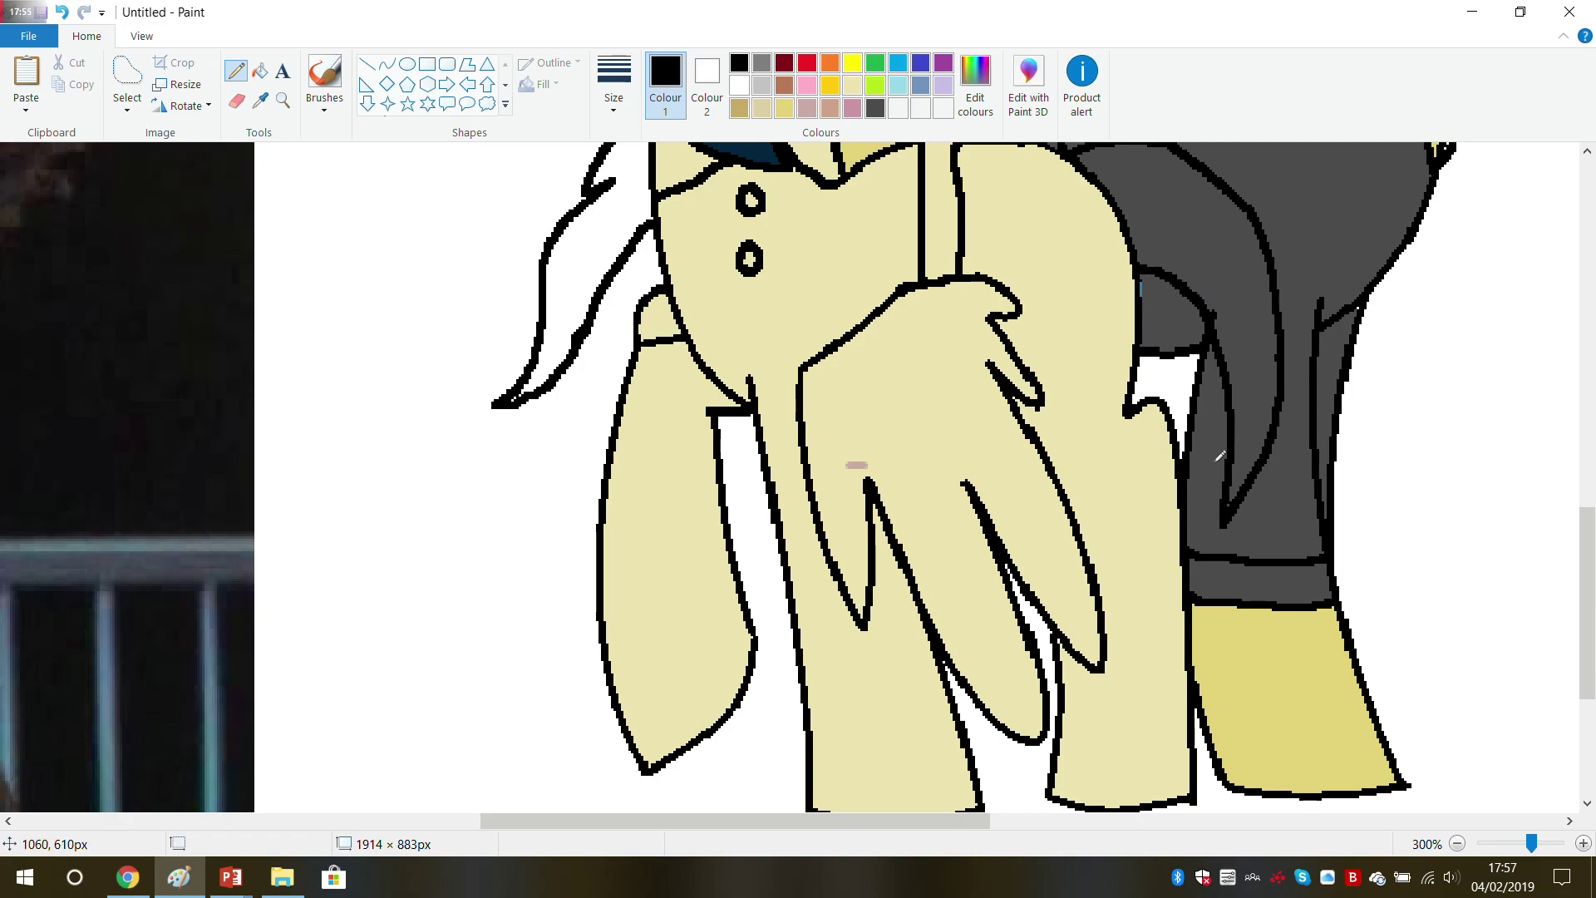
{"action": "scroll", "coordinate": [1218, 481], "scroll_direction": "up", "scroll_amount": 4}
{"action": "scroll", "coordinate": [1218, 480], "scroll_direction": "down", "scroll_amount": 2}
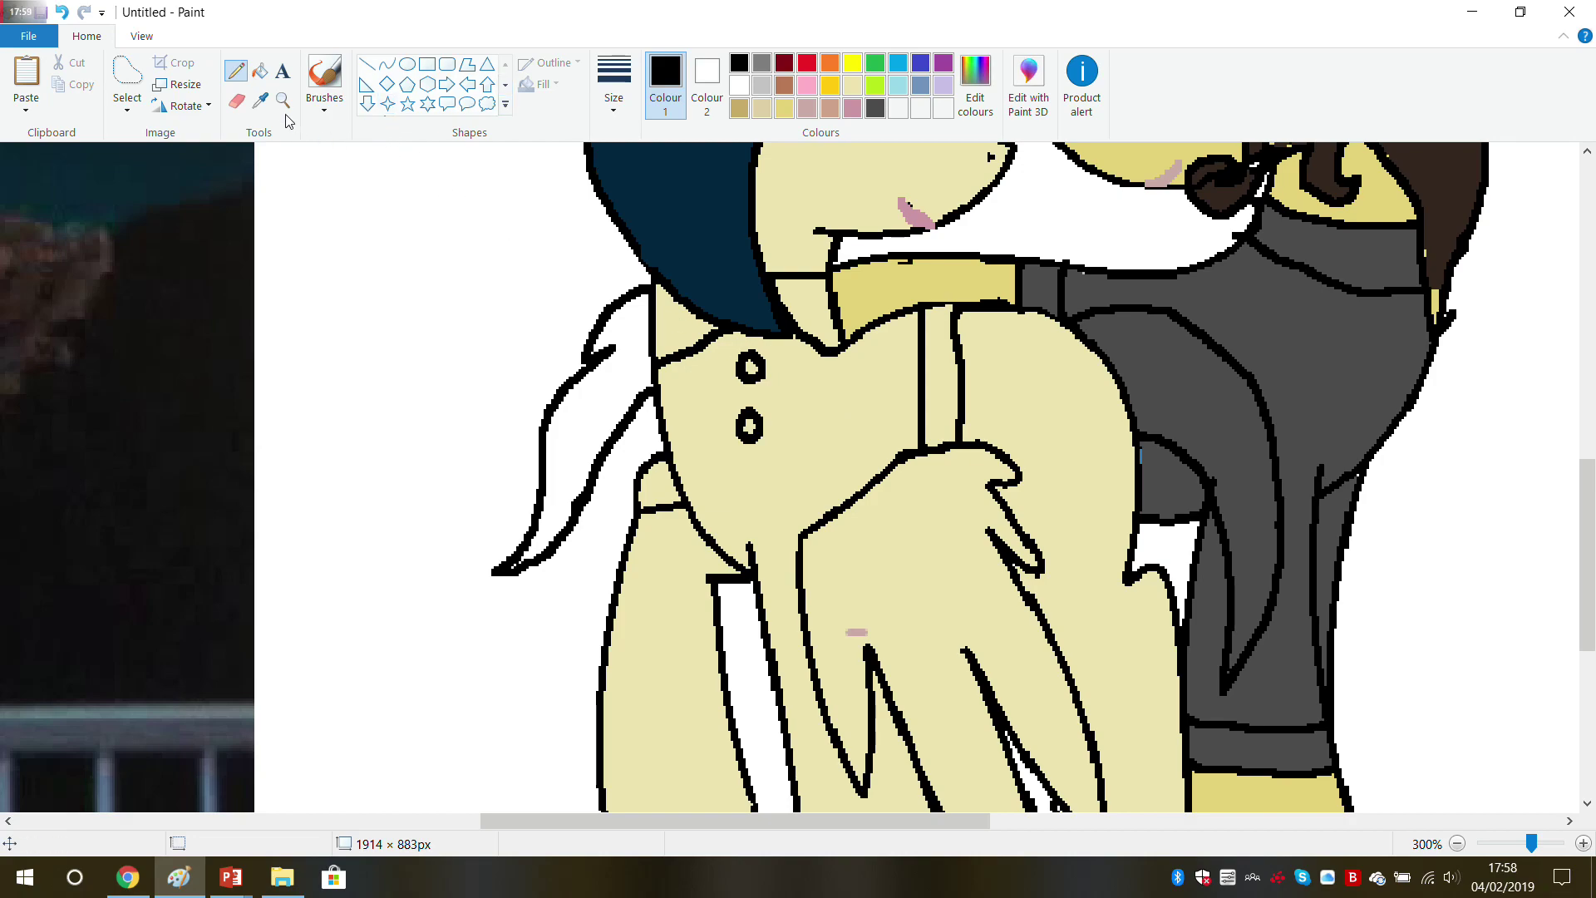
Step: Sample a jacket colour from the orange-clad girl in the film still
{"action": "left_click", "coordinate": [260, 100]}
{"action": "left_click_drag", "start_coordinate": [545, 824], "coordinate": [182, 803]}
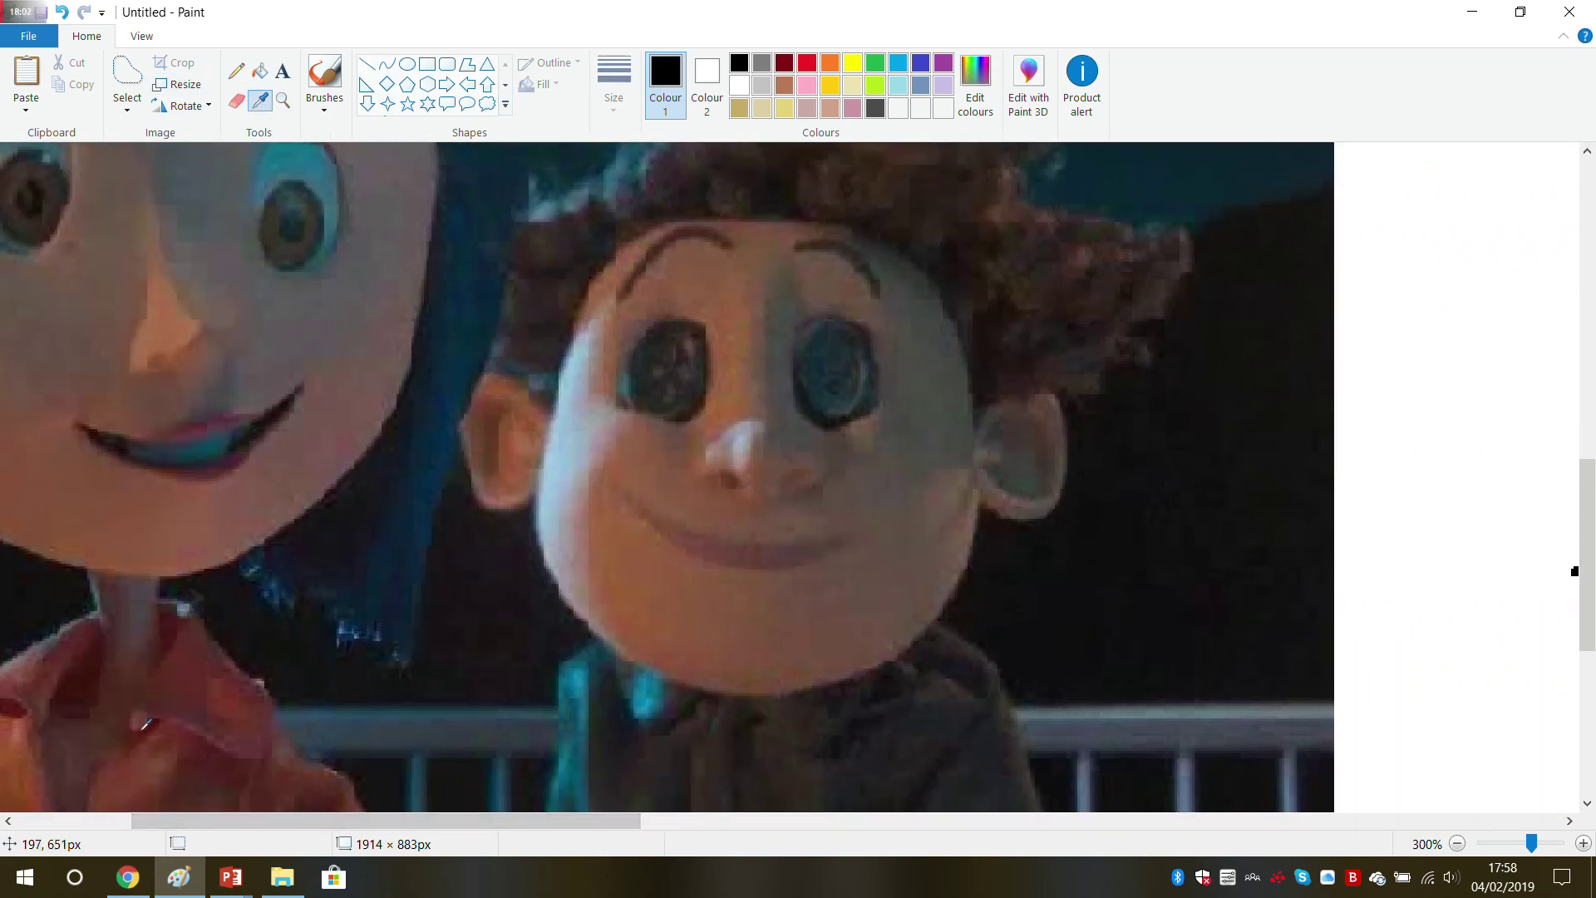
{"action": "left_click", "coordinate": [5, 751]}
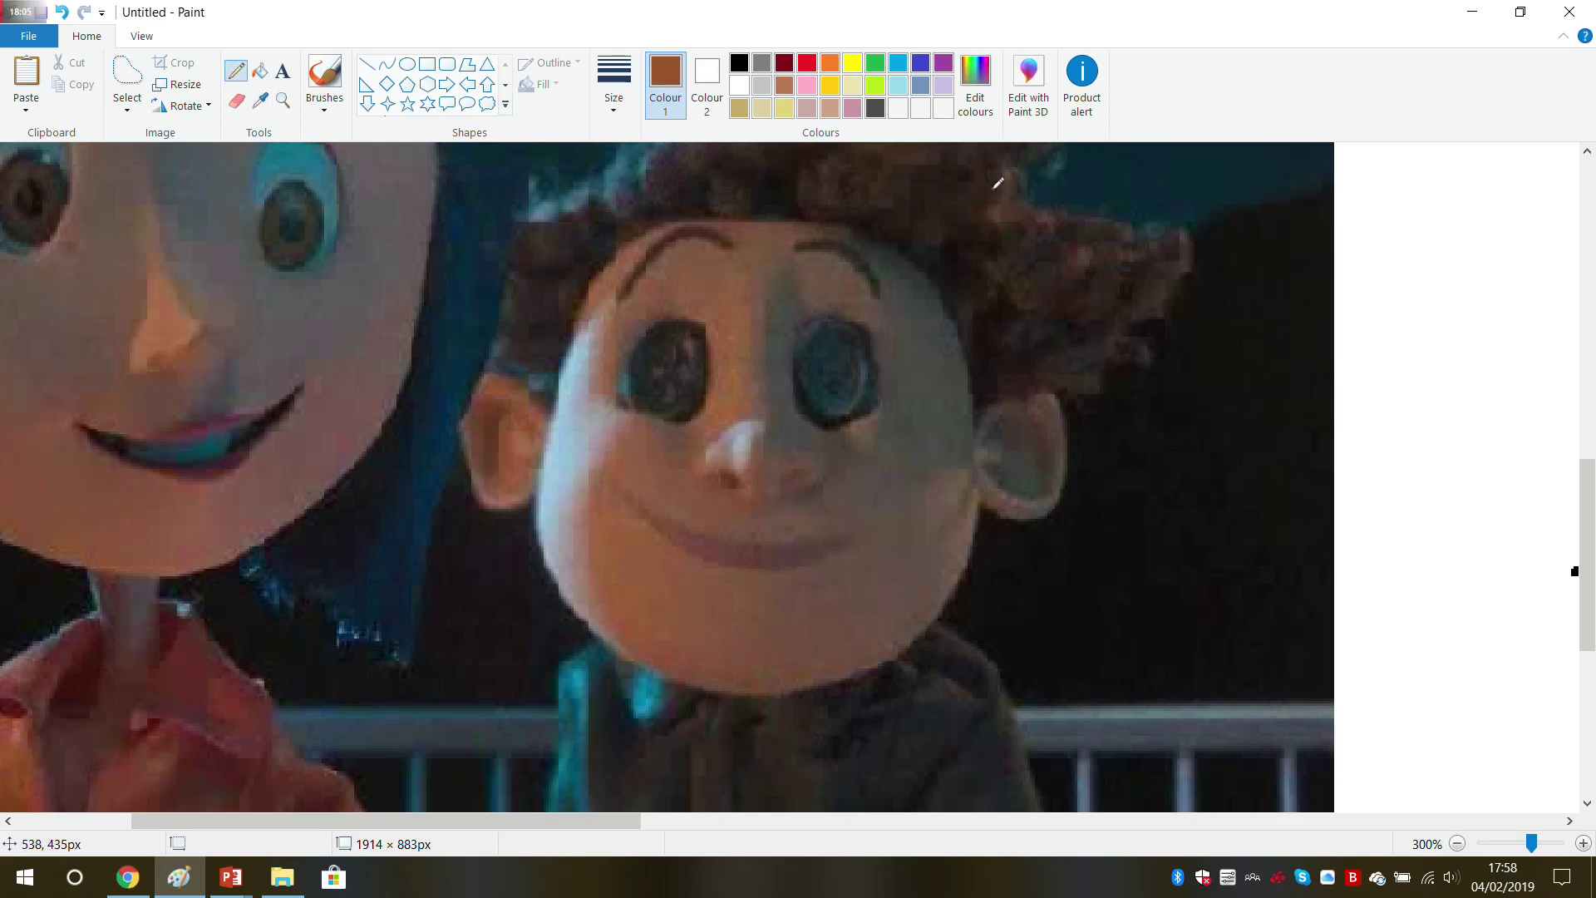
Step: Mix a light orange (RGB 255, 158, 94) from the palette orange as the drawing colour
{"action": "left_click", "coordinate": [830, 64]}
{"action": "left_click", "coordinate": [975, 83]}
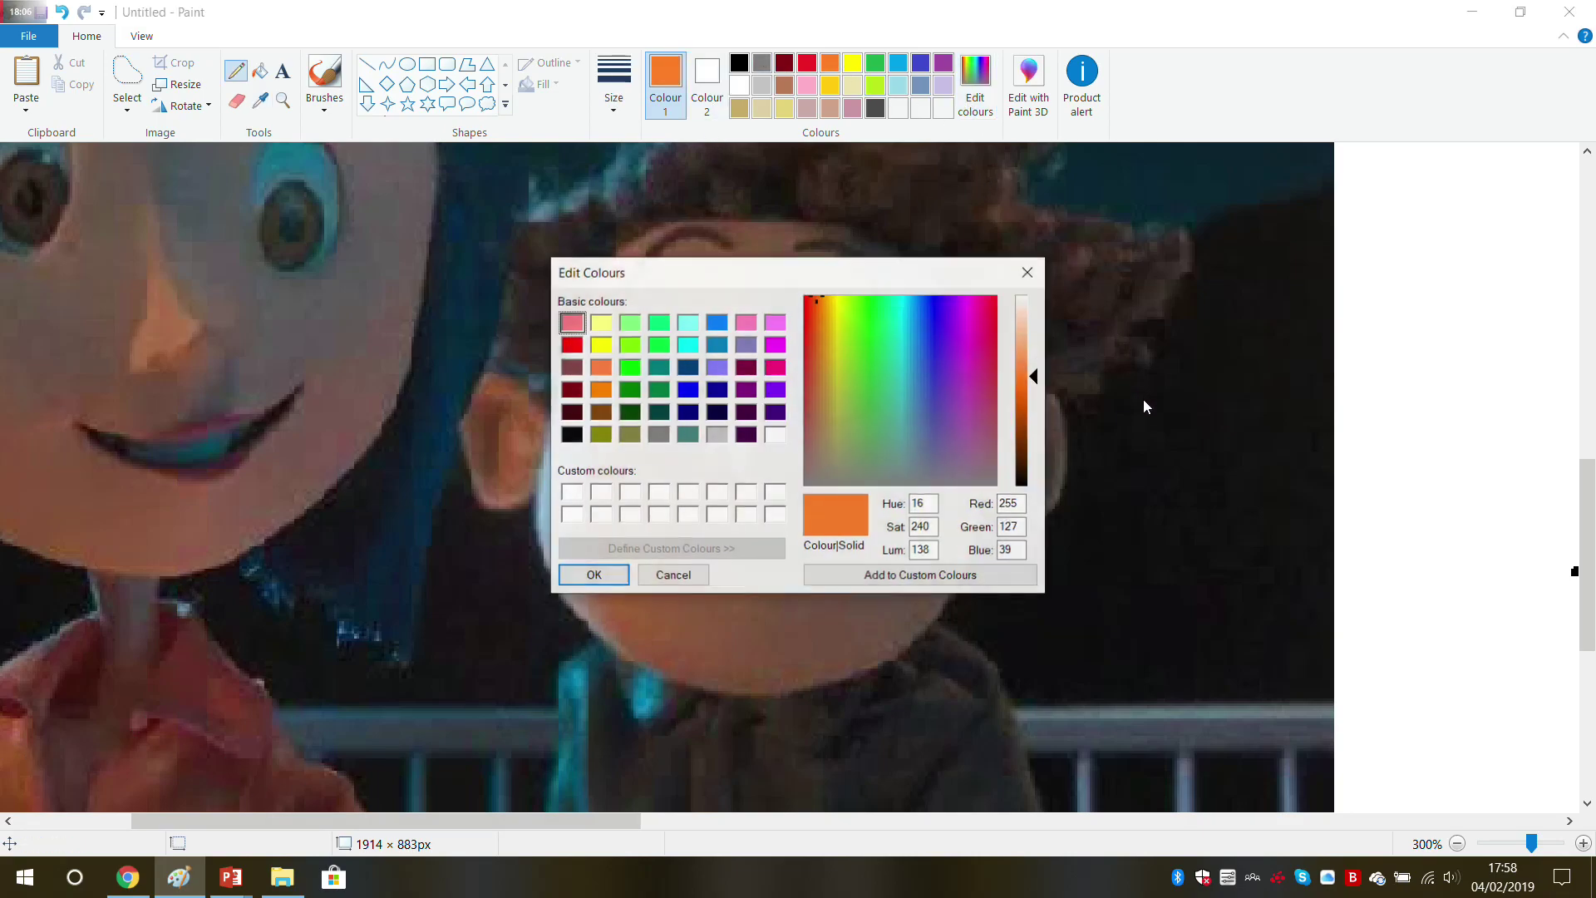
{"action": "left_click_drag", "start_coordinate": [1034, 389], "coordinate": [1034, 363]}
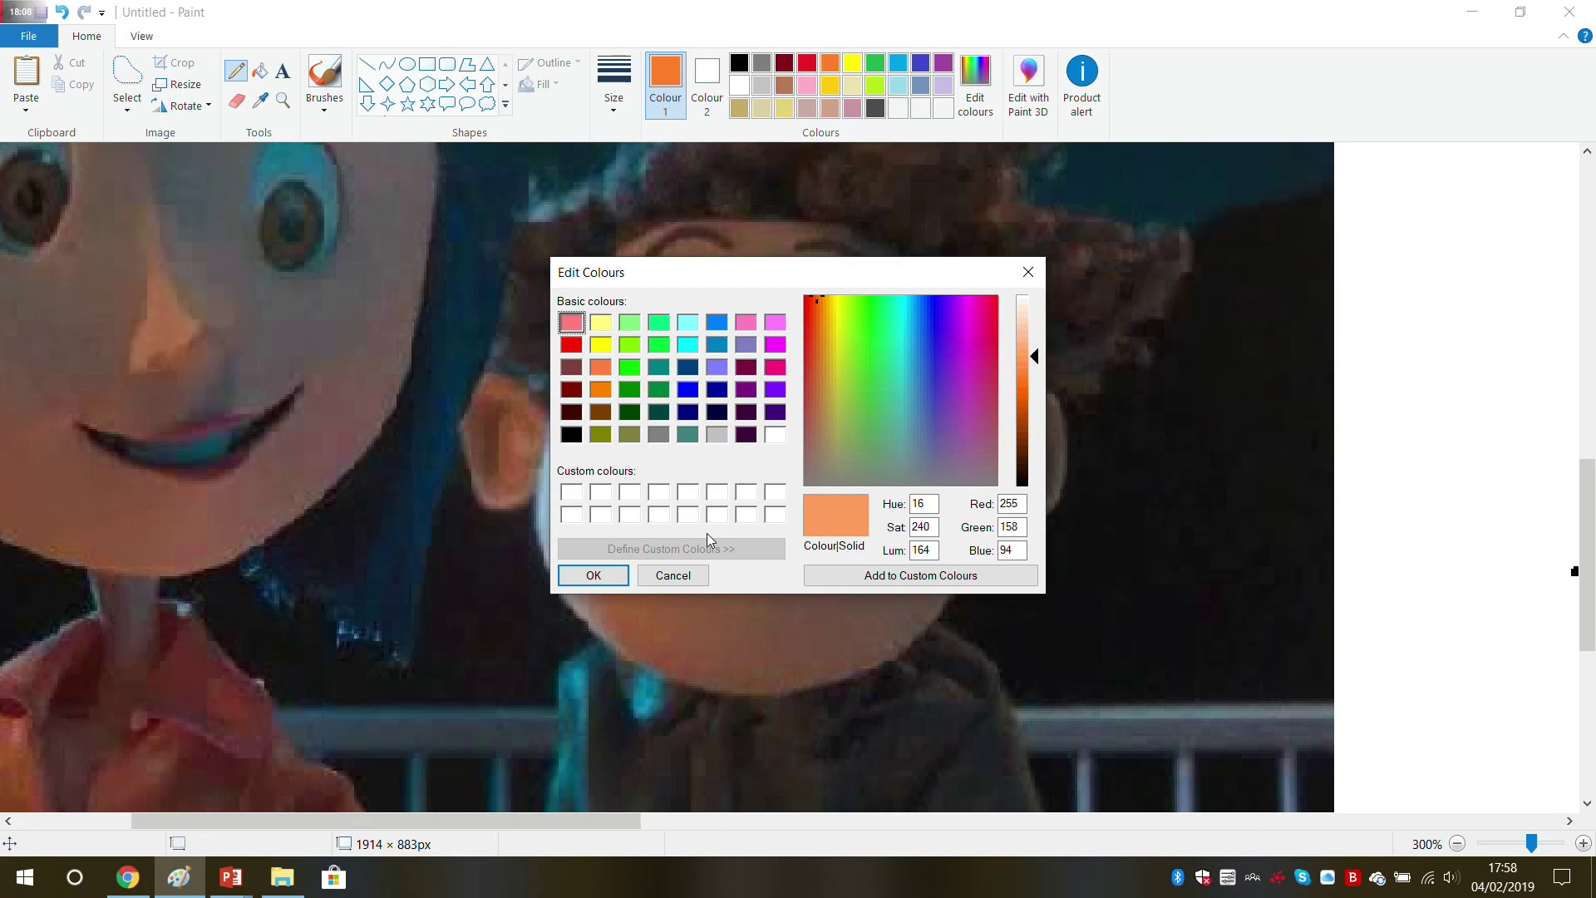
{"action": "left_click", "coordinate": [593, 576]}
Step: Fill the cream pony's chest, standing foreleg and front collar patch with the light orange
{"action": "left_click_drag", "start_coordinate": [445, 820], "coordinate": [877, 825]}
{"action": "left_click", "coordinate": [259, 71]}
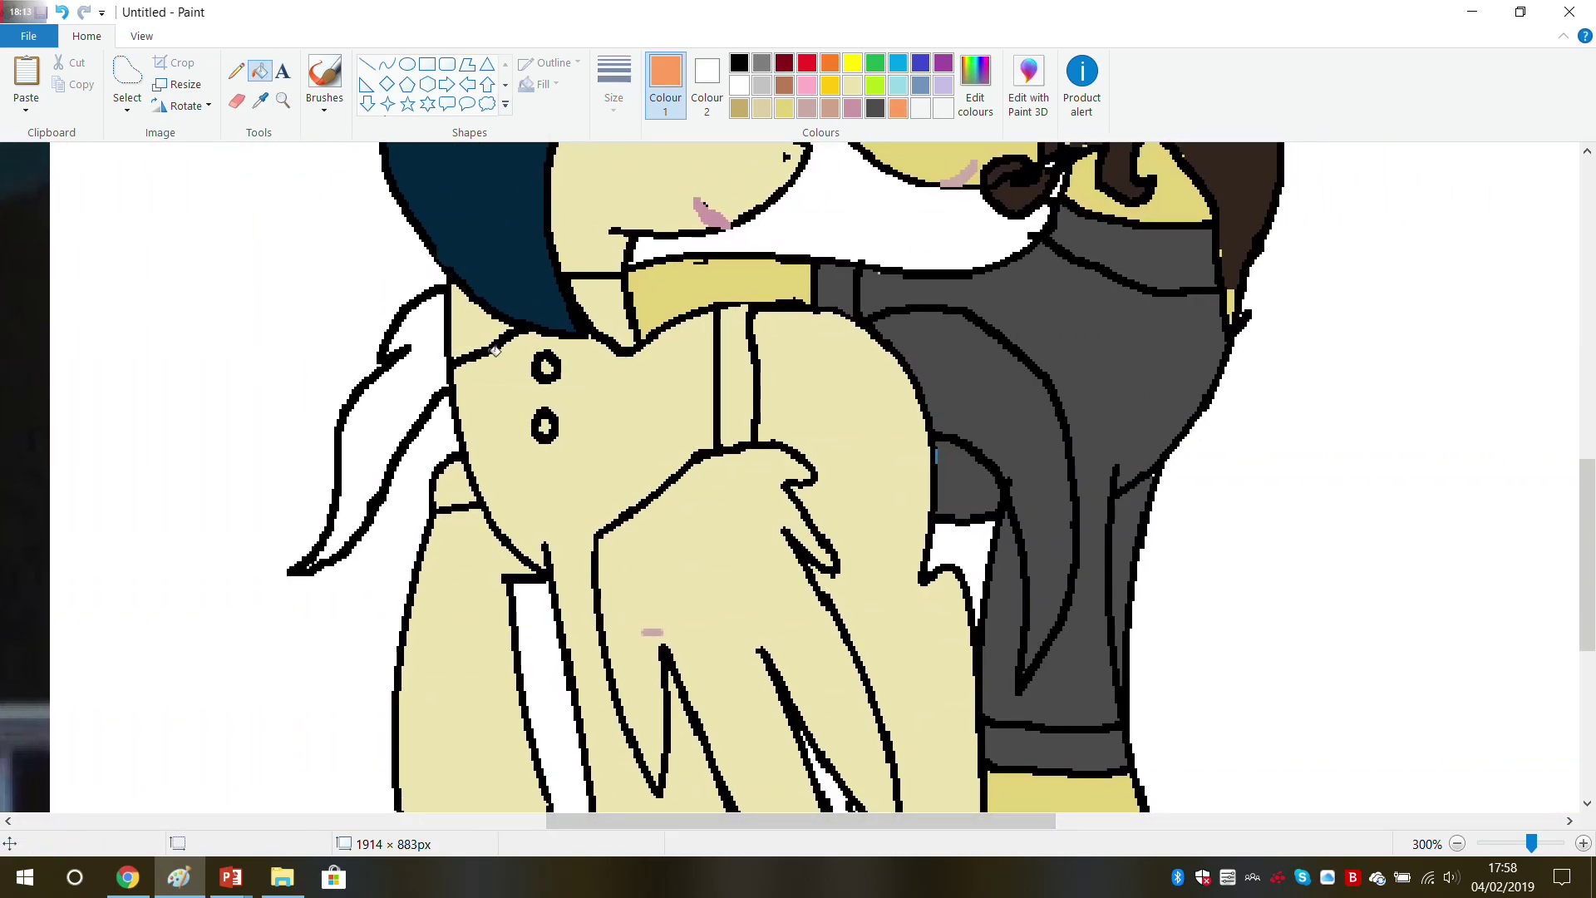
{"action": "left_click", "coordinate": [595, 428]}
{"action": "left_click", "coordinate": [607, 319]}
Step: Try filling the cream pony's rear collar patch and raised foreleg with light orange, and undo both fills
{"action": "left_click", "coordinate": [485, 327]}
{"action": "left_click", "coordinate": [469, 531]}
{"action": "scroll", "coordinate": [461, 553], "scroll_direction": "down", "scroll_amount": 2}
{"action": "scroll", "coordinate": [463, 559], "scroll_direction": "up", "scroll_amount": 2}
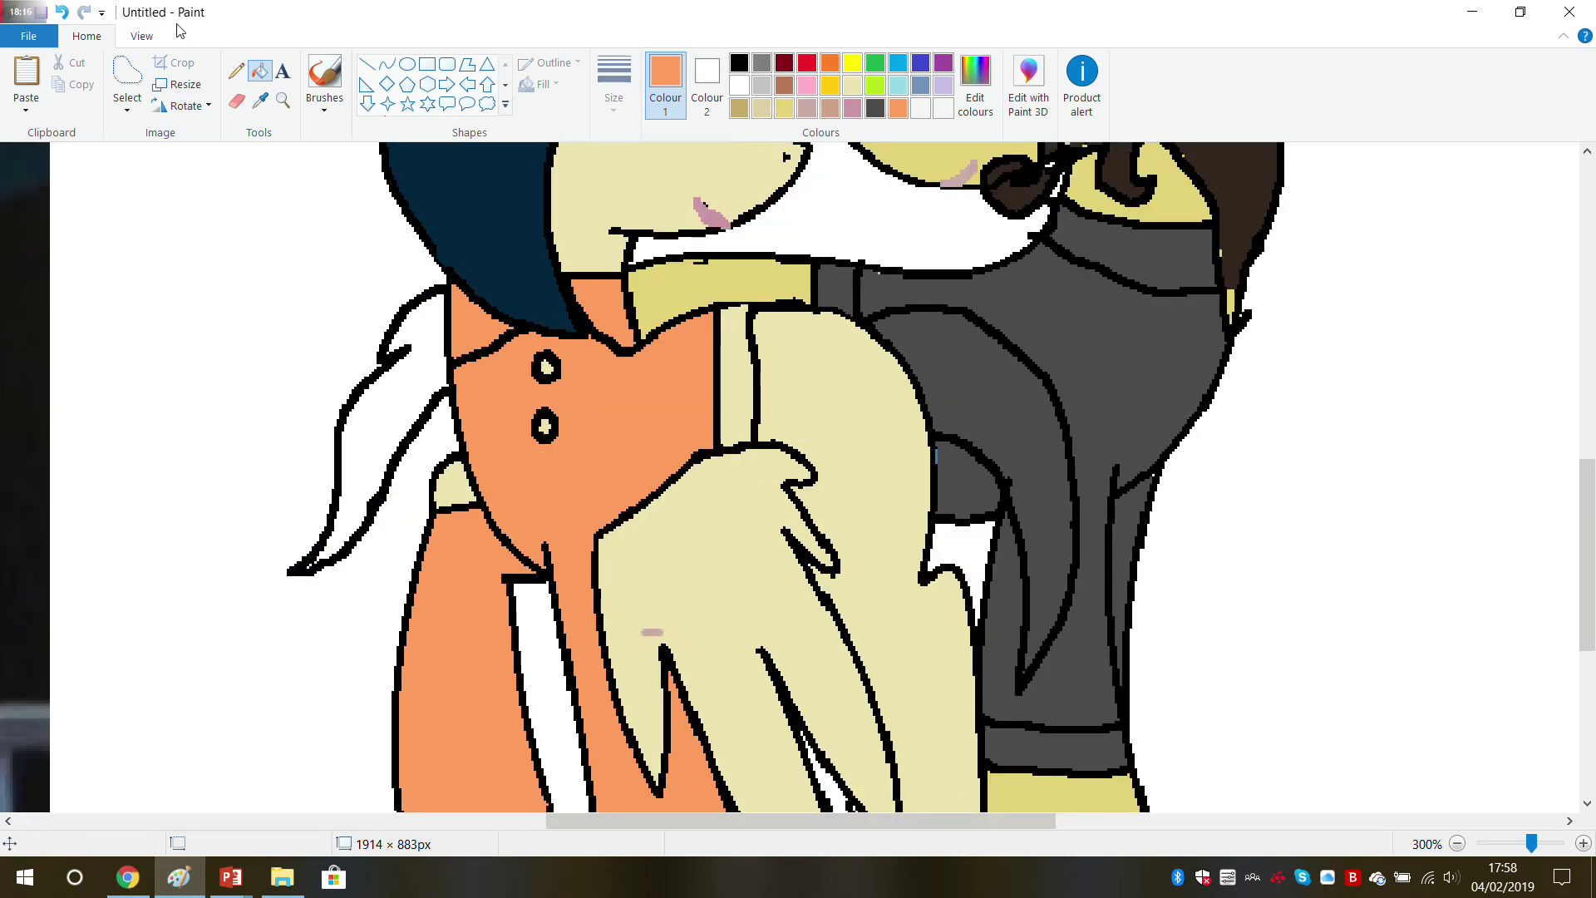
{"action": "left_click", "coordinate": [61, 12]}
{"action": "left_click", "coordinate": [61, 11]}
Step: Draw a cuff band with a round button across the cream pony's raised foreleg in the black sampled from the outline
{"action": "left_click", "coordinate": [262, 103]}
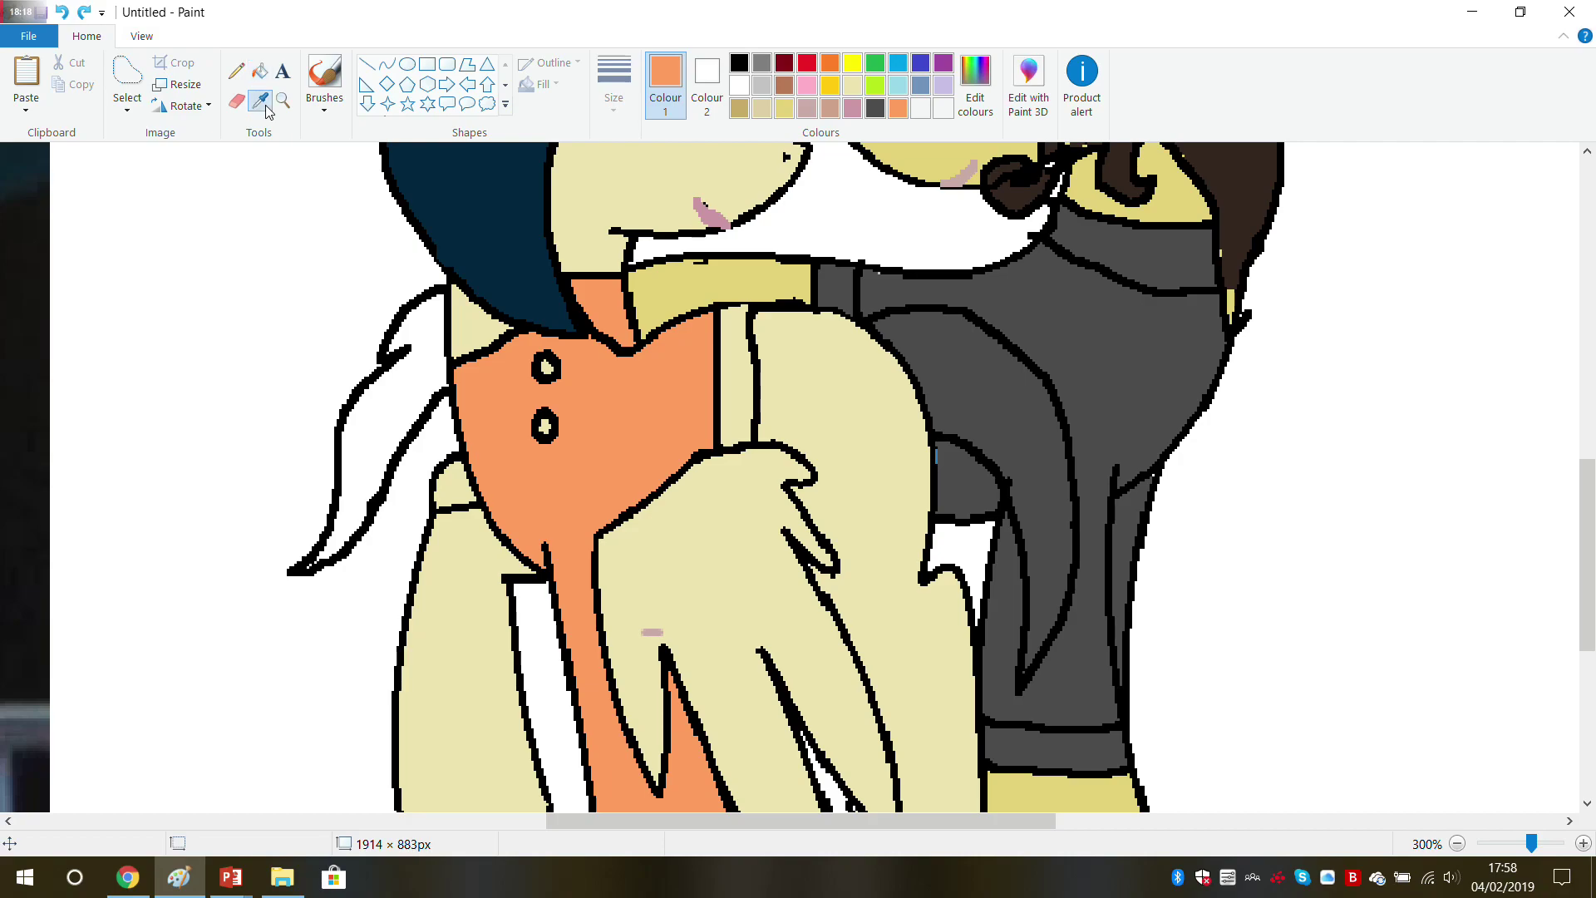
{"action": "left_click", "coordinate": [455, 287]}
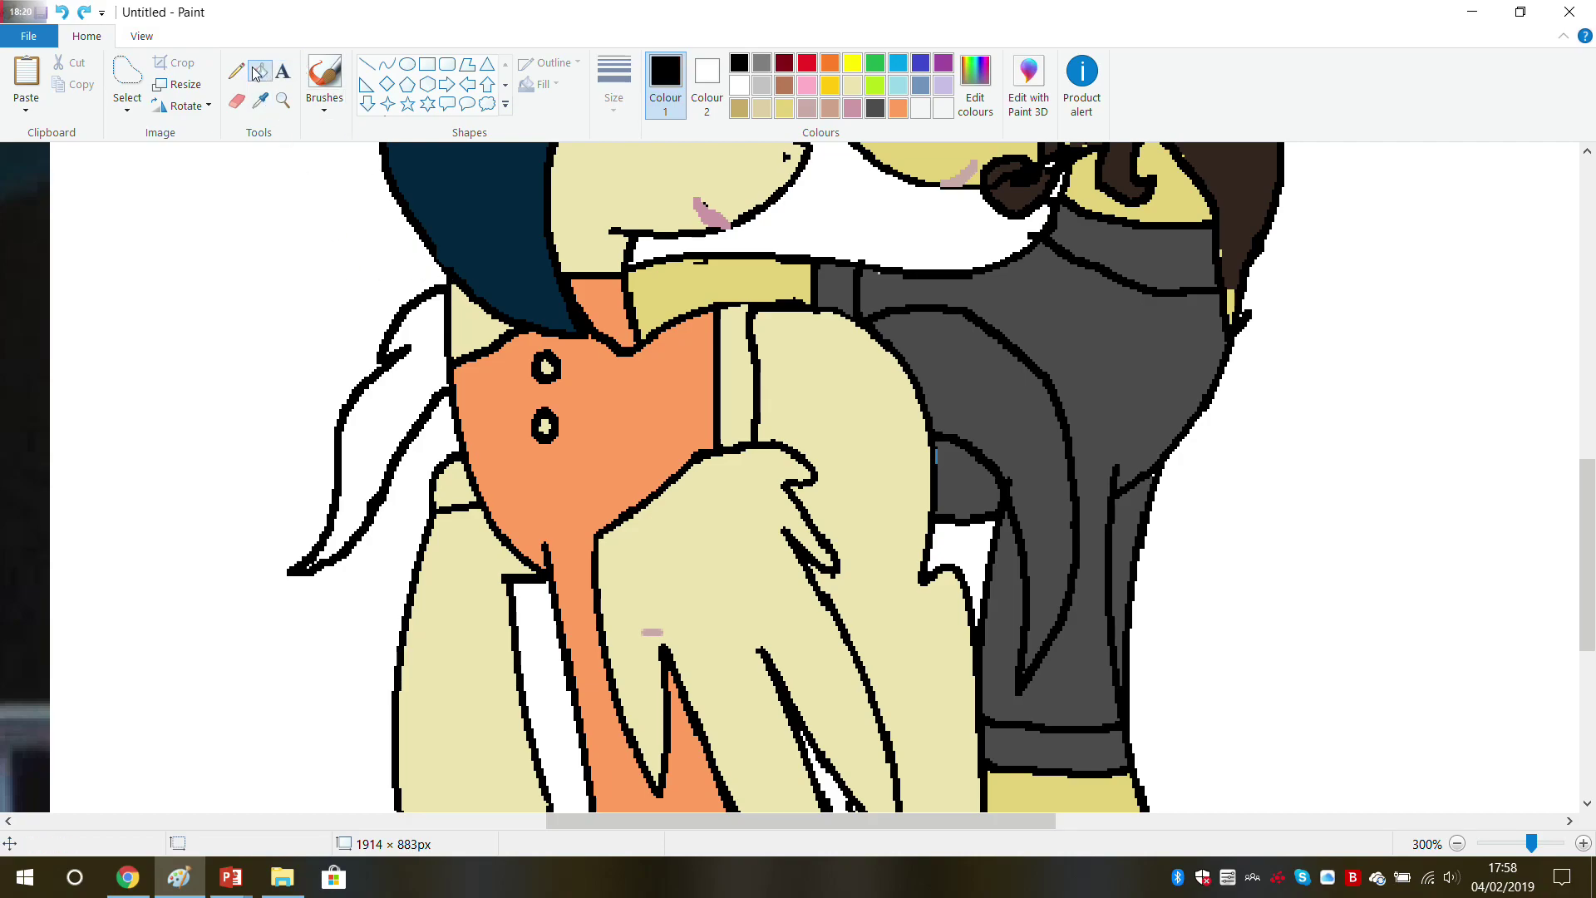
{"action": "scroll", "coordinate": [250, 75], "scroll_direction": "down", "scroll_amount": 1}
{"action": "scroll", "coordinate": [317, 217], "scroll_direction": "down", "scroll_amount": 2}
{"action": "scroll", "coordinate": [316, 217], "scroll_direction": "down", "scroll_amount": 2}
{"action": "mouse_move", "coordinate": [401, 454]}
{"action": "left_mouse_down"}
{"action": "mouse_move", "coordinate": [464, 403]}
{"action": "mouse_move", "coordinate": [522, 398]}
{"action": "left_mouse_up"}
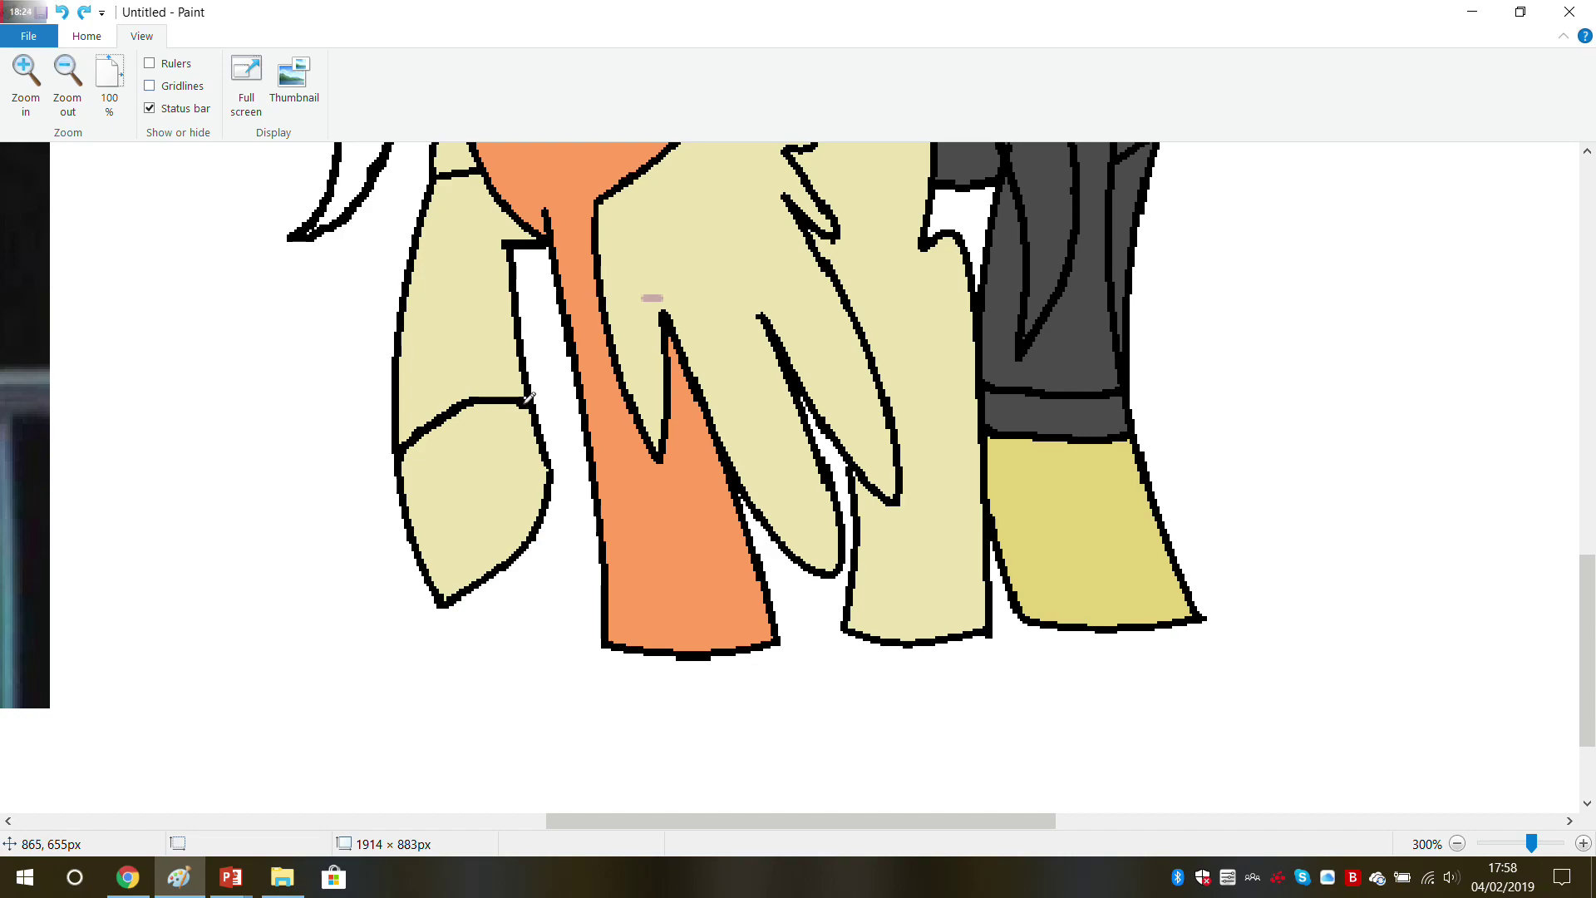
{"action": "mouse_move", "coordinate": [396, 408]}
{"action": "left_mouse_down"}
{"action": "mouse_move", "coordinate": [467, 368]}
{"action": "mouse_move", "coordinate": [522, 370]}
{"action": "mouse_move", "coordinate": [487, 373]}
{"action": "left_mouse_up"}
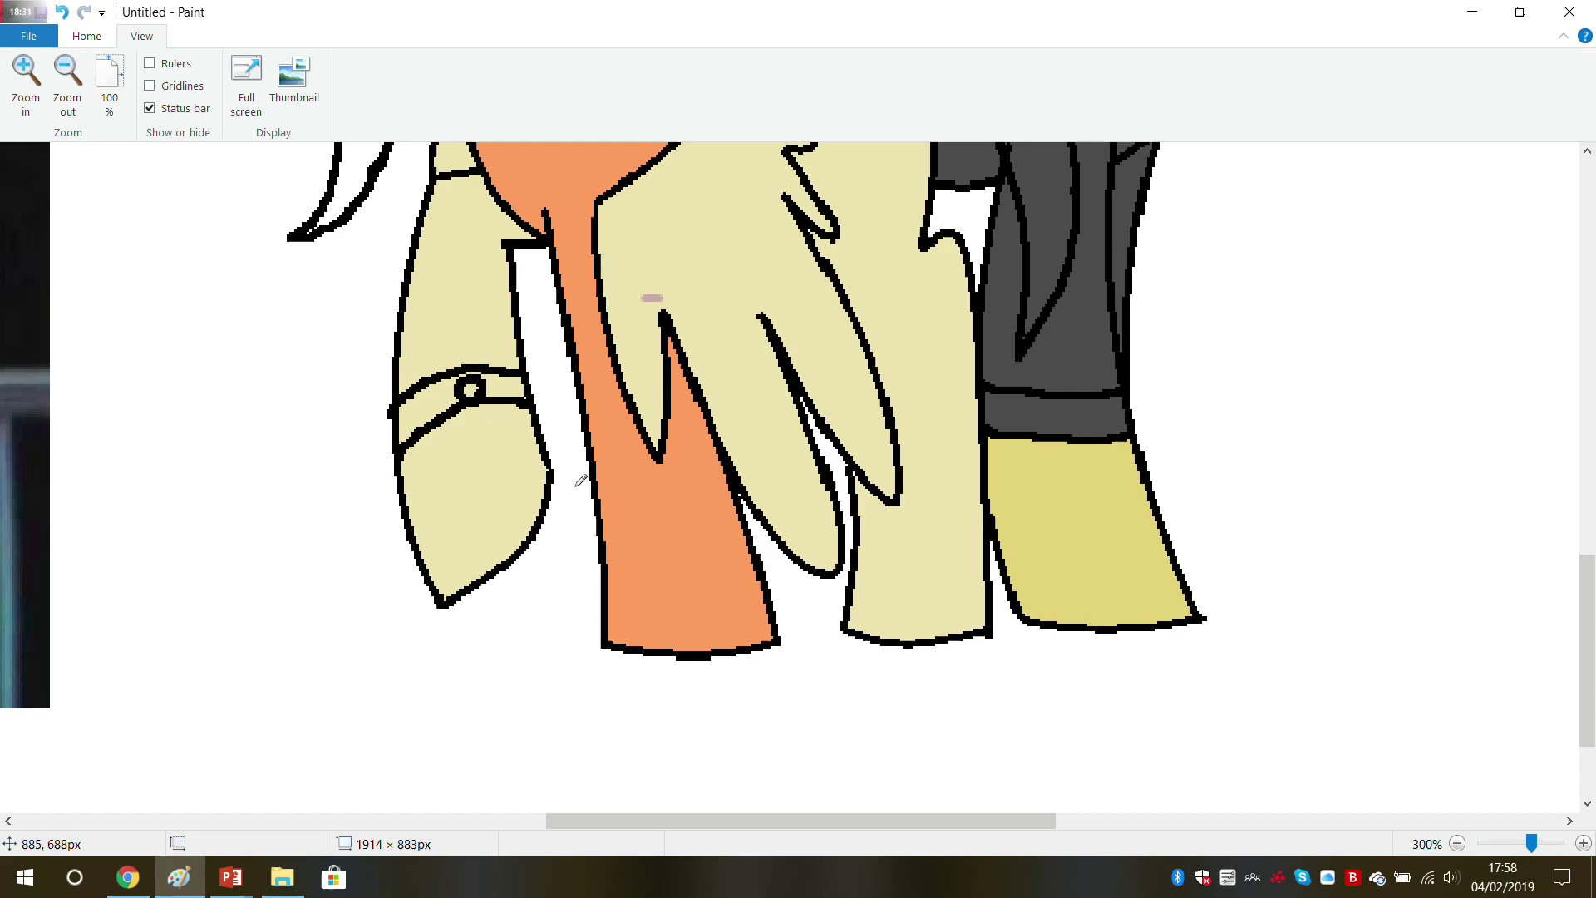
Step: Draw a black cuff band with a round button across the cream pony's standing foreleg, level with the wing tips, replacing a lower cuff line
{"action": "left_click_drag", "start_coordinate": [601, 484], "coordinate": [720, 471]}
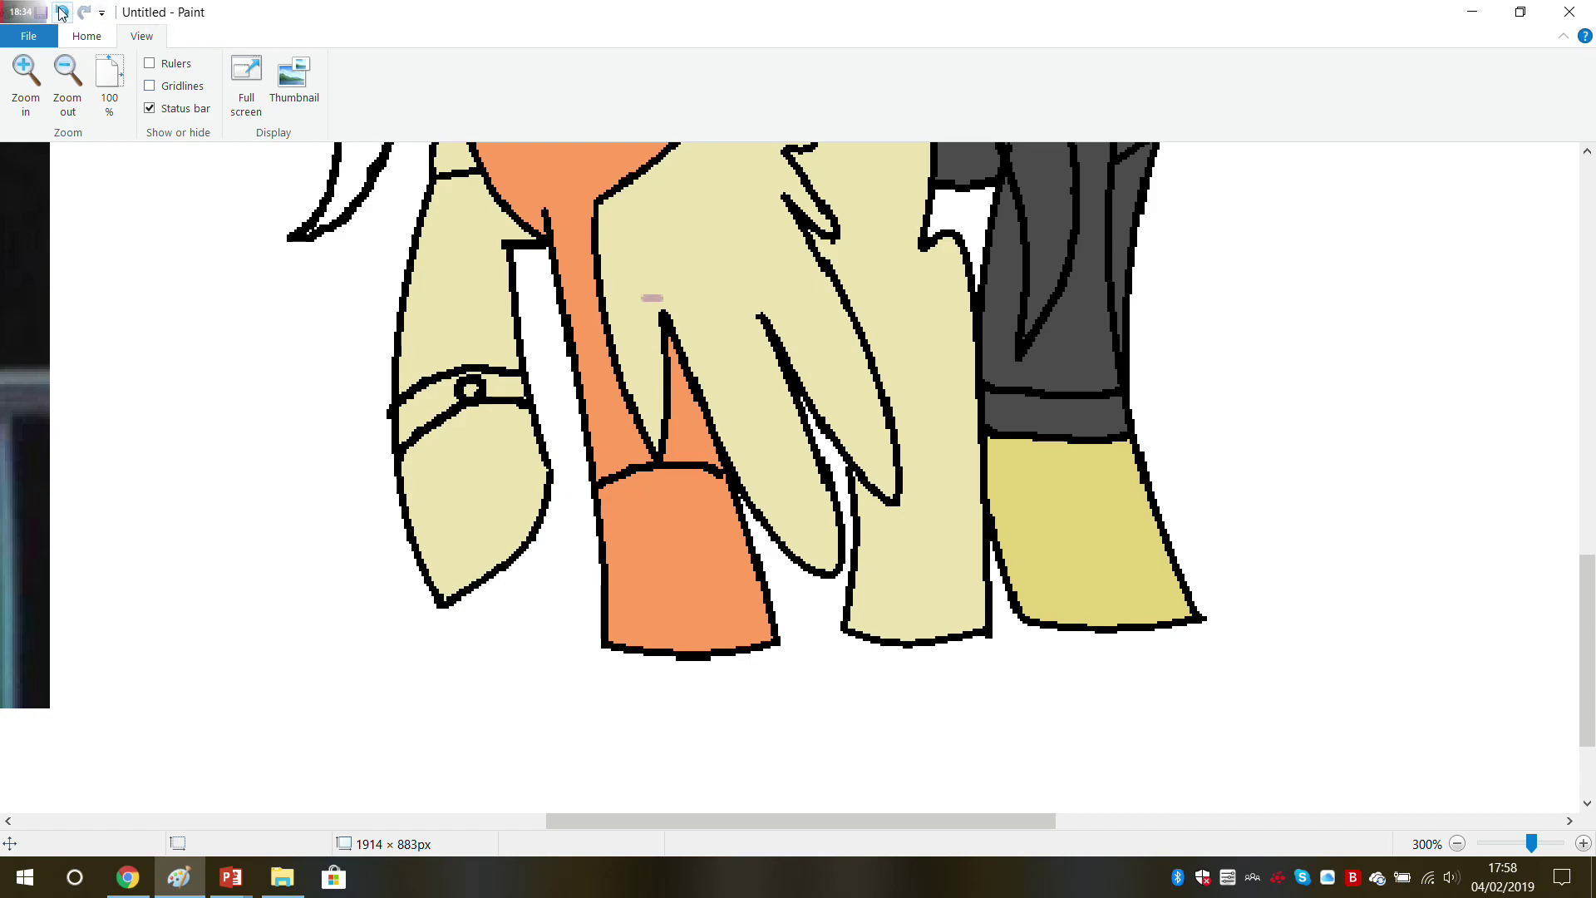
{"action": "key", "text": "ctrl+z"}
{"action": "mouse_move", "coordinate": [583, 382]}
{"action": "left_mouse_down"}
{"action": "mouse_move", "coordinate": [625, 376]}
{"action": "mouse_move", "coordinate": [592, 412]}
{"action": "mouse_move", "coordinate": [697, 378]}
{"action": "left_mouse_up"}
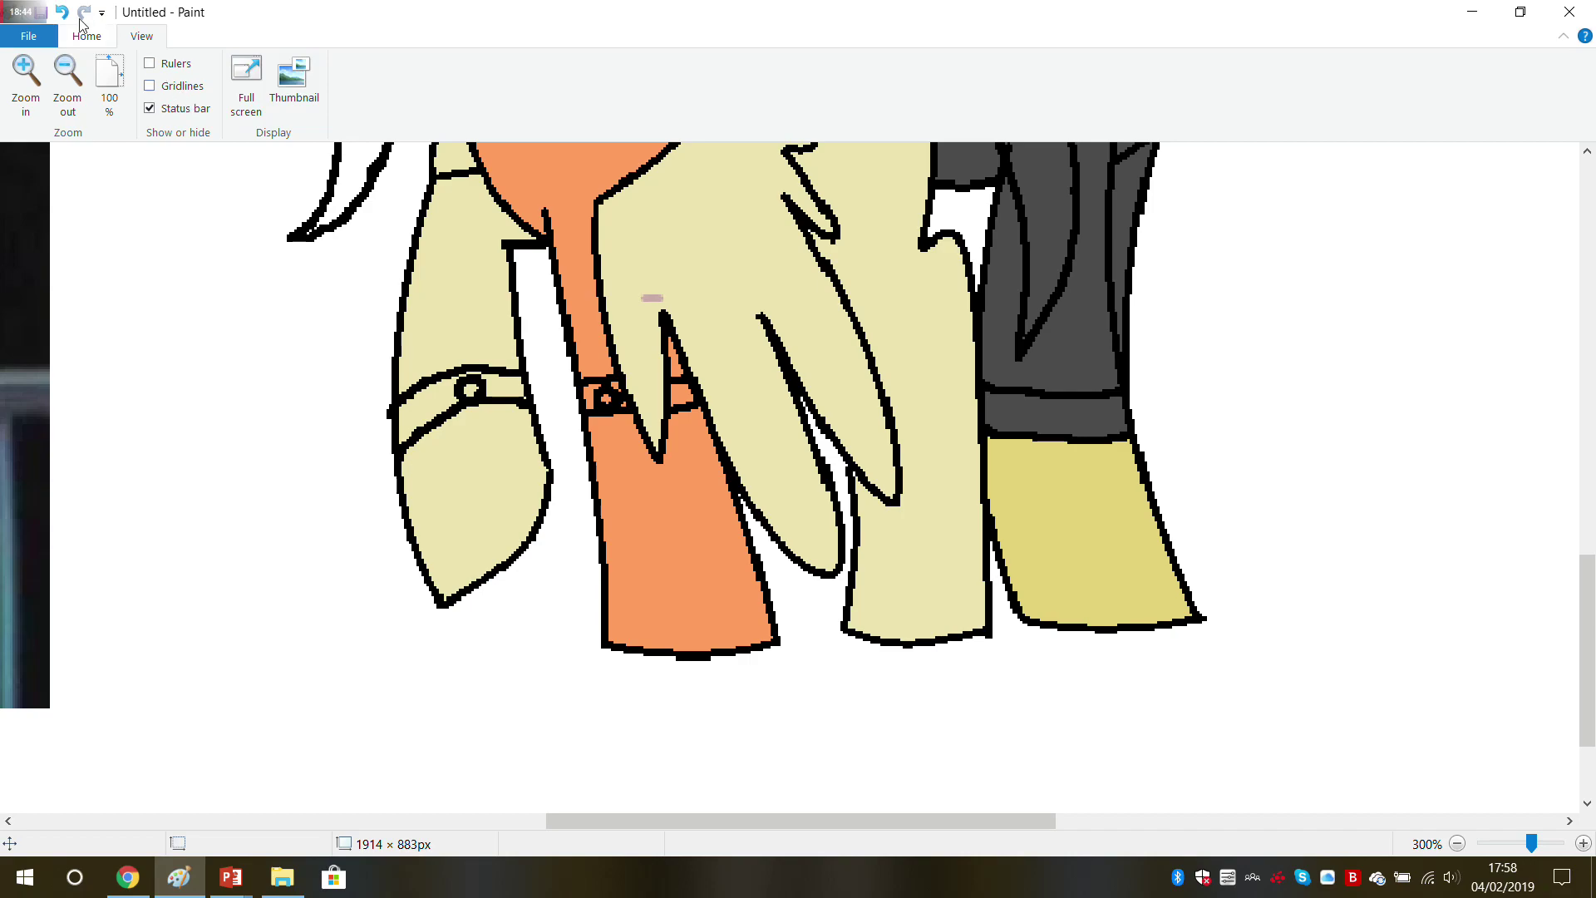
Step: Sample the cream coat colour and fill the standing foreleg below the cuff with it
{"action": "left_click", "coordinate": [88, 37]}
{"action": "left_click", "coordinate": [260, 100]}
{"action": "left_click", "coordinate": [439, 461]}
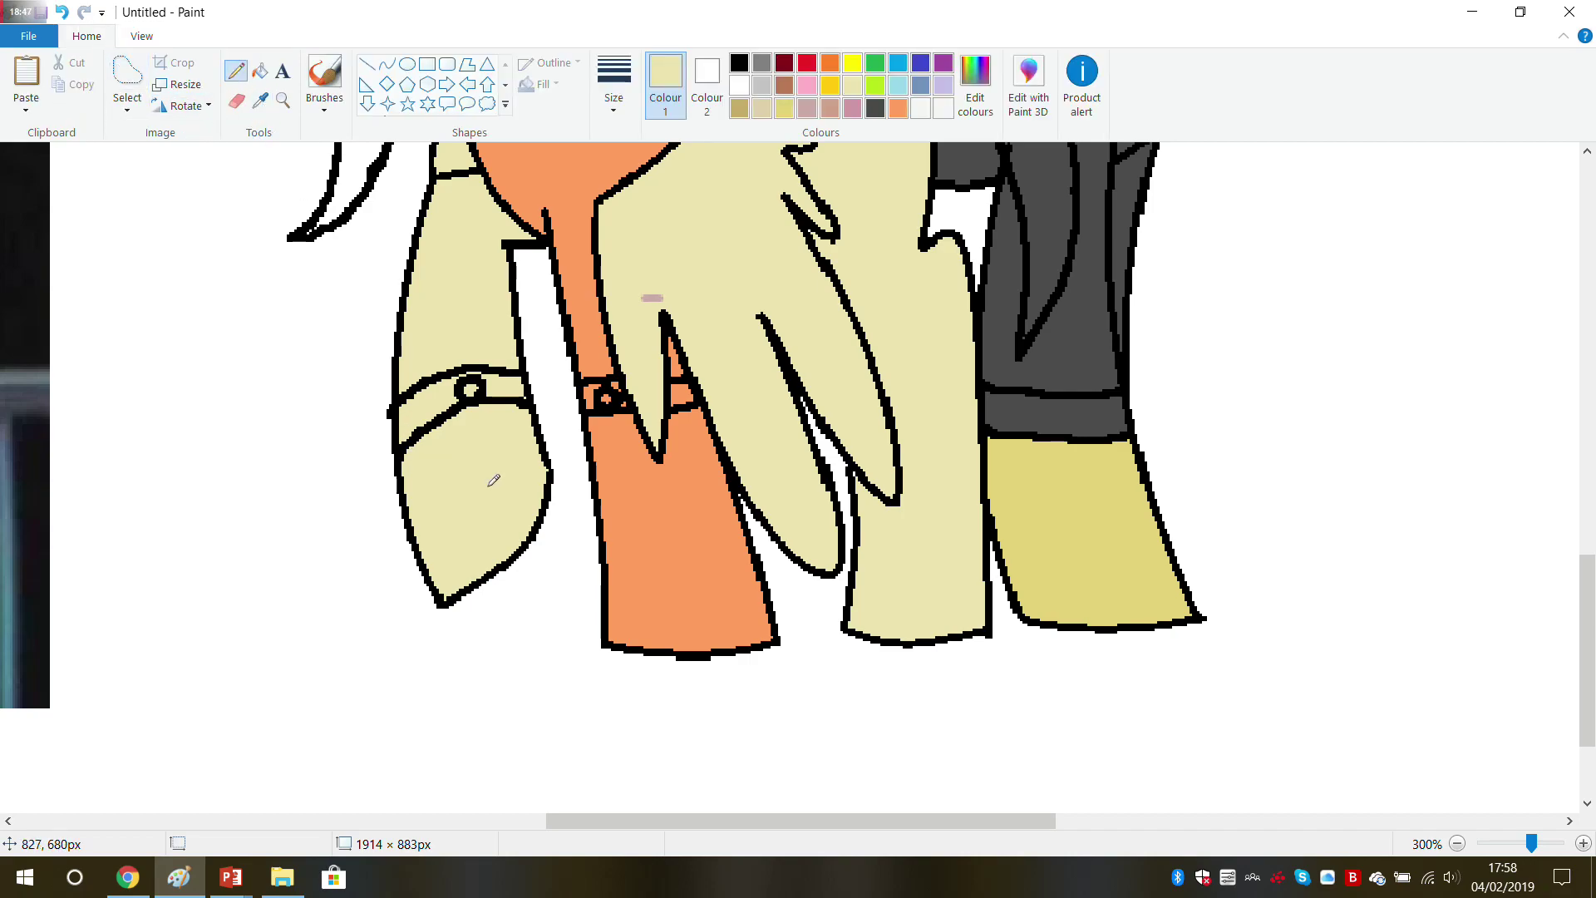
{"action": "left_click", "coordinate": [261, 71]}
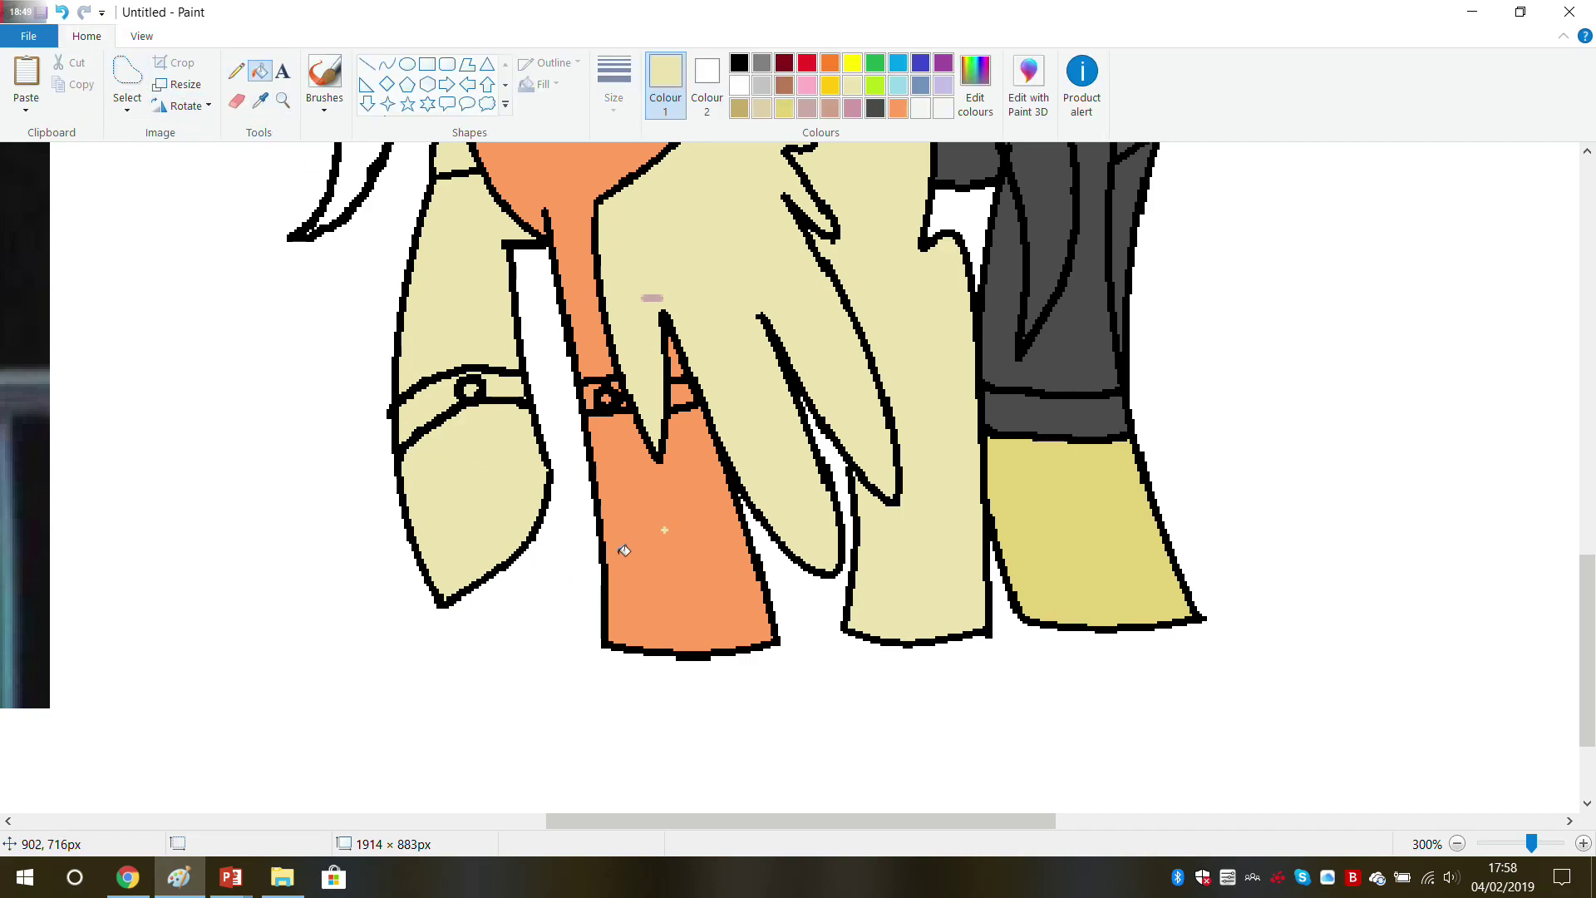
{"action": "left_click", "coordinate": [642, 545]}
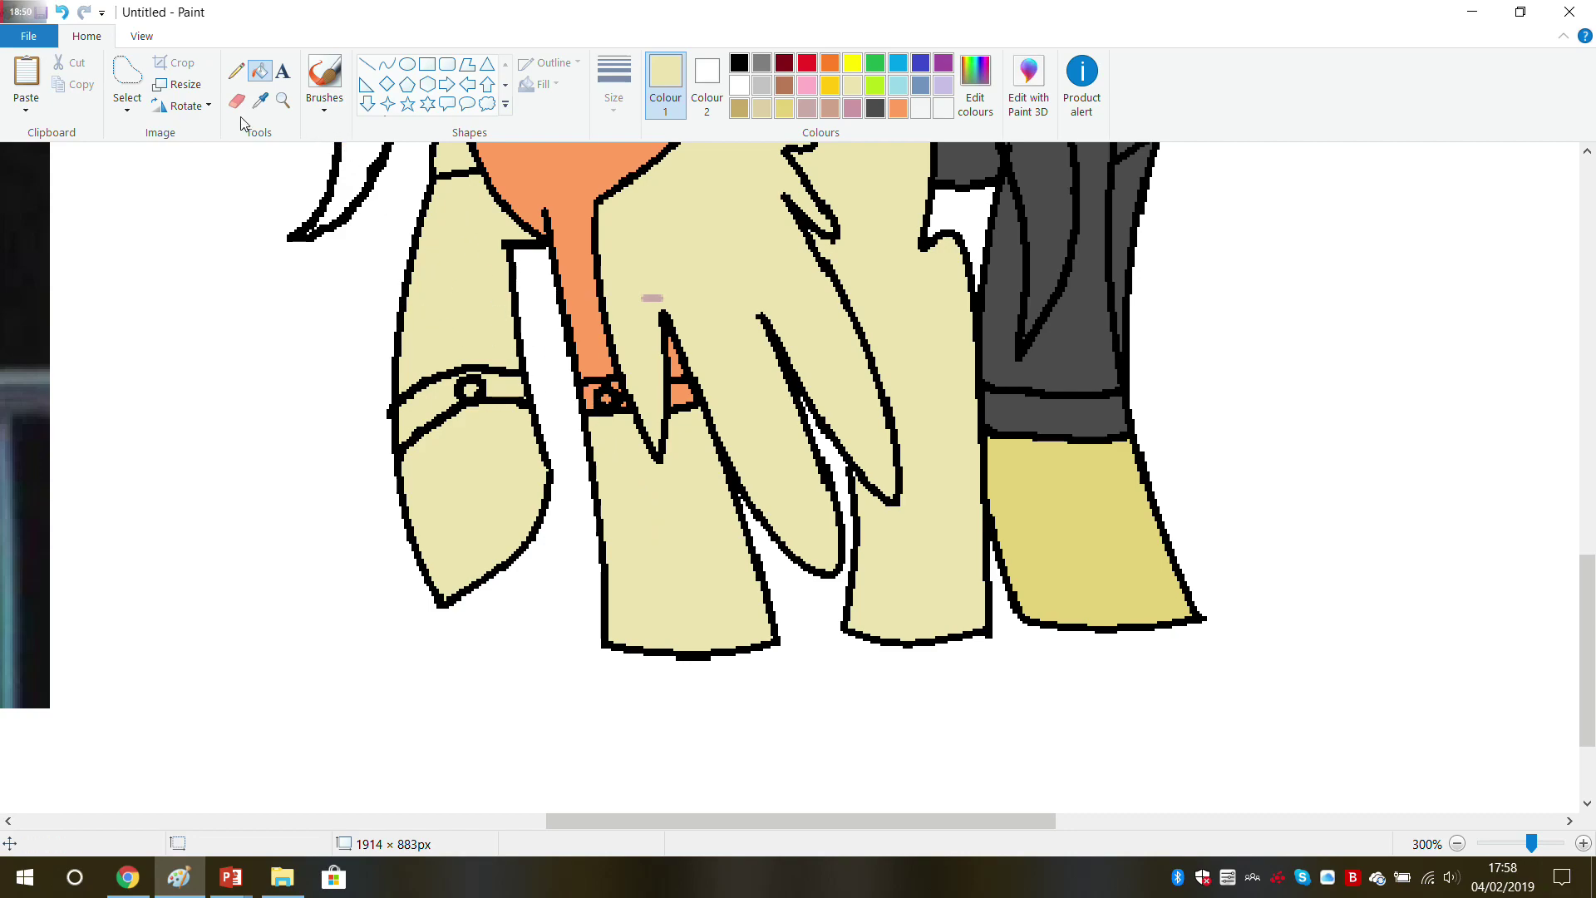
Step: Sample the light orange and fill the cream pony's raised foreleg, its cuff, the shoulder patch and the rear collar patch
{"action": "left_click", "coordinate": [260, 100]}
{"action": "left_click", "coordinate": [556, 192]}
{"action": "left_click", "coordinate": [470, 327]}
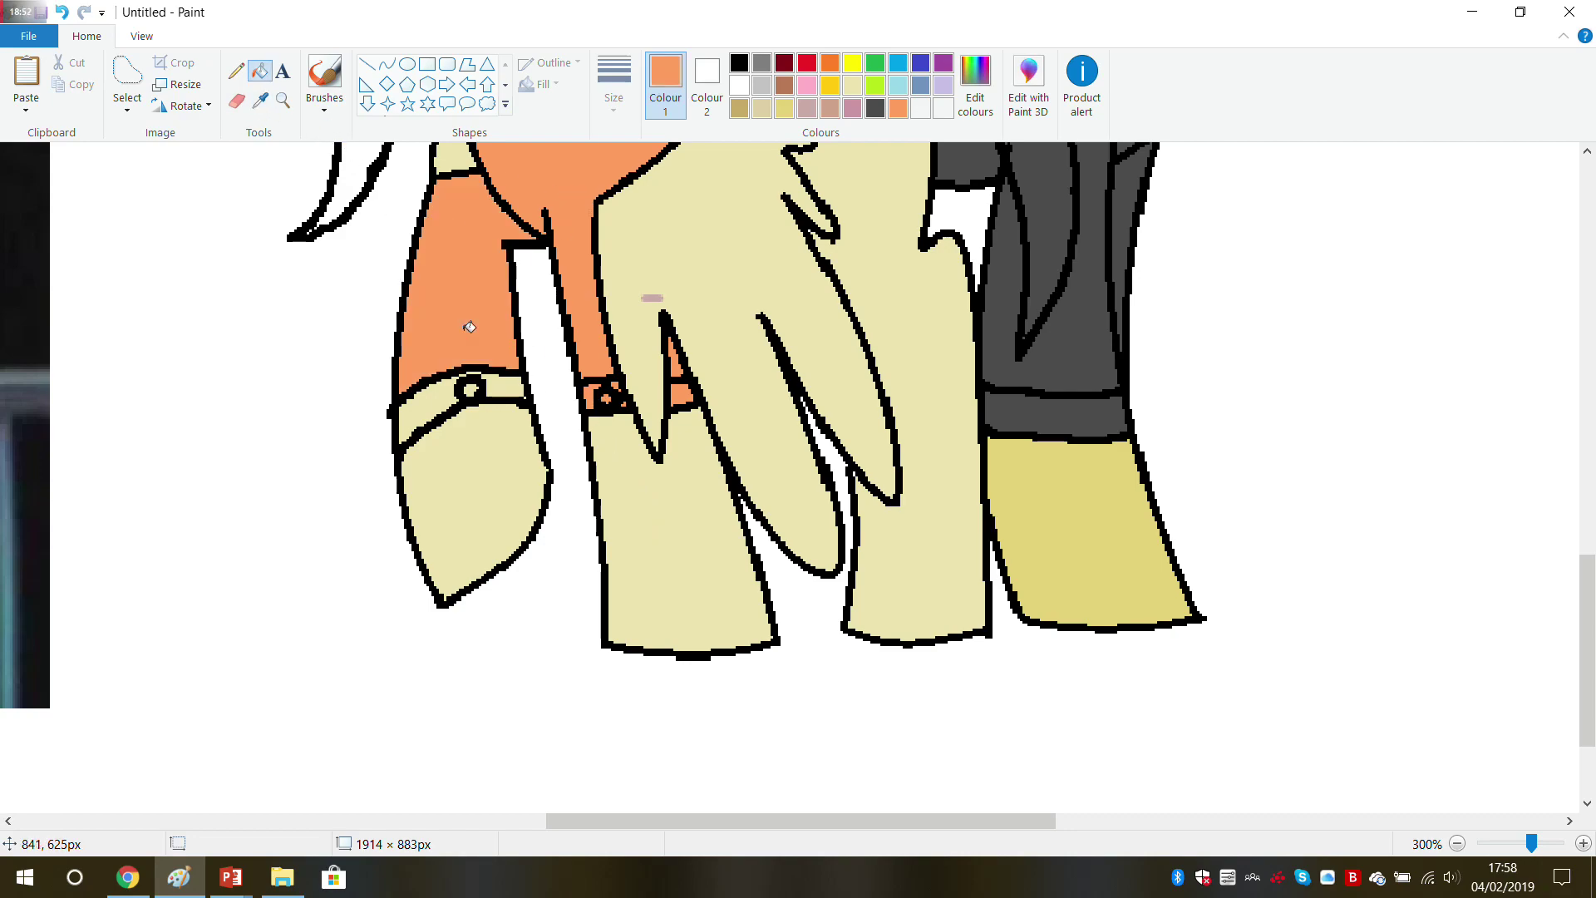
{"action": "scroll", "coordinate": [497, 372], "scroll_direction": "up", "scroll_amount": 2}
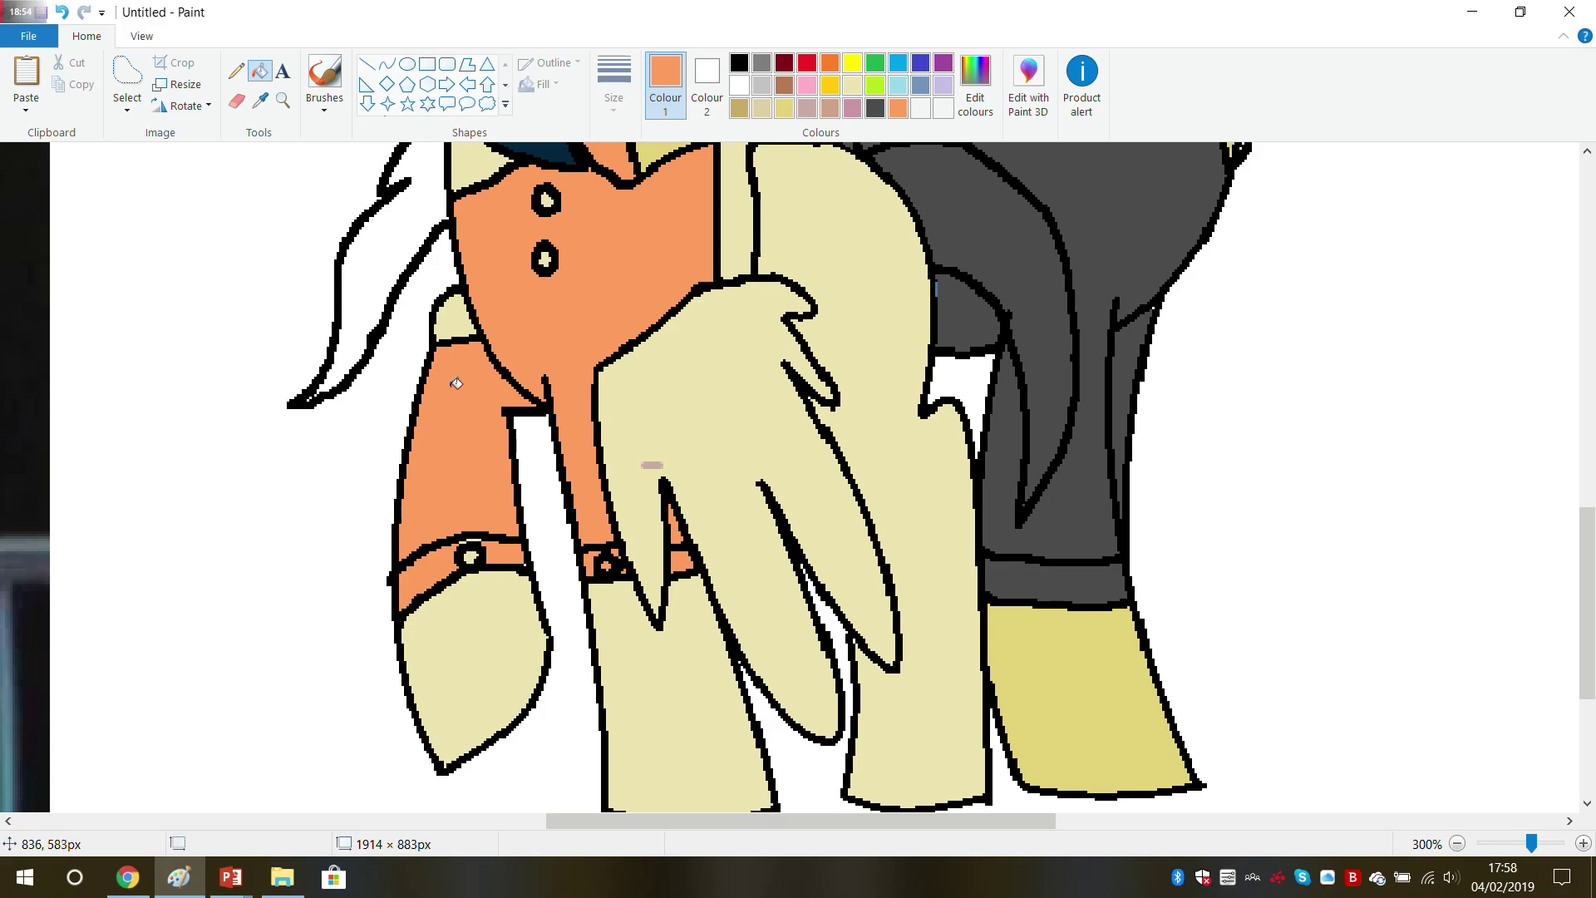
{"action": "scroll", "coordinate": [443, 309], "scroll_direction": "up", "scroll_amount": 2}
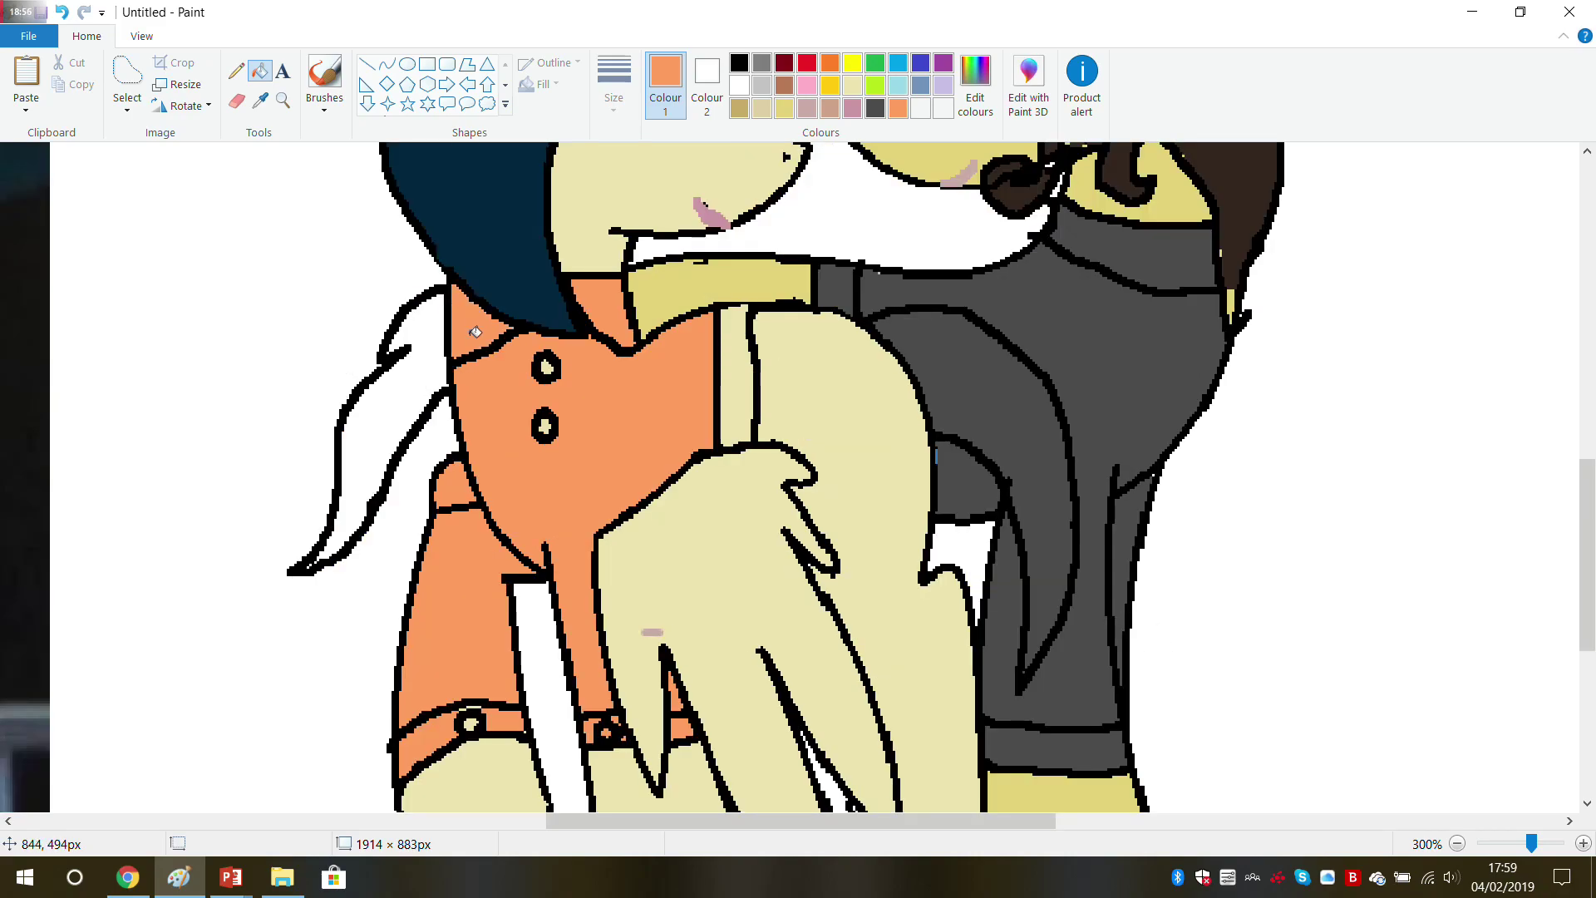
Step: Try filling the cream pony's hindquarters and whole hind leg with light orange, and undo the fill
{"action": "scroll", "coordinate": [486, 396], "scroll_direction": "down", "scroll_amount": 2}
{"action": "left_click", "coordinate": [857, 224]}
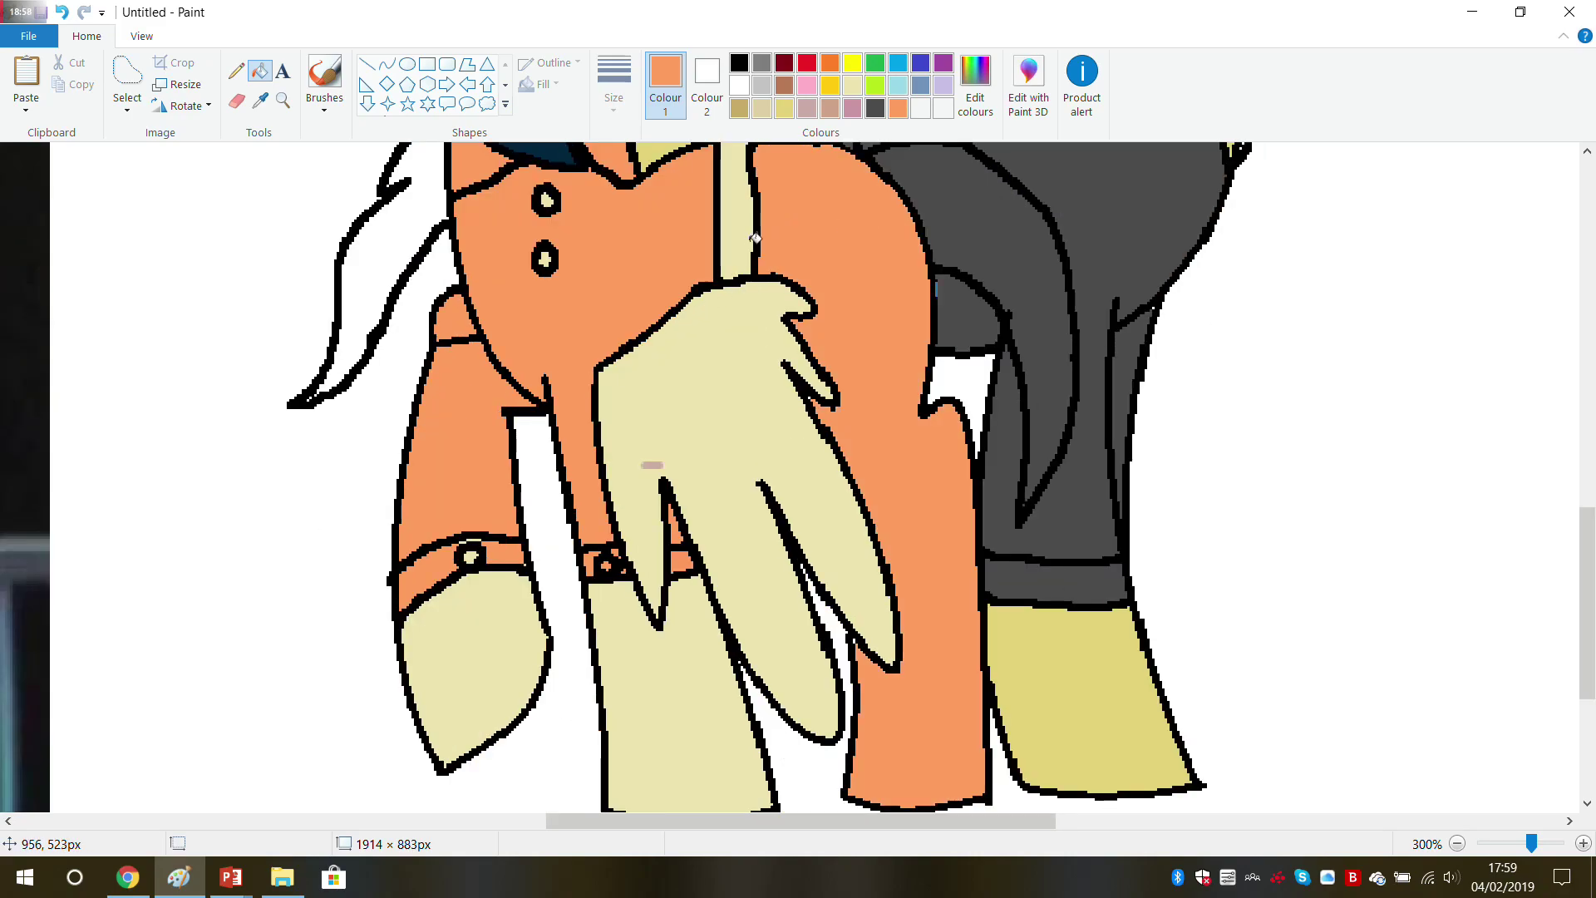
{"action": "left_click", "coordinate": [62, 13]}
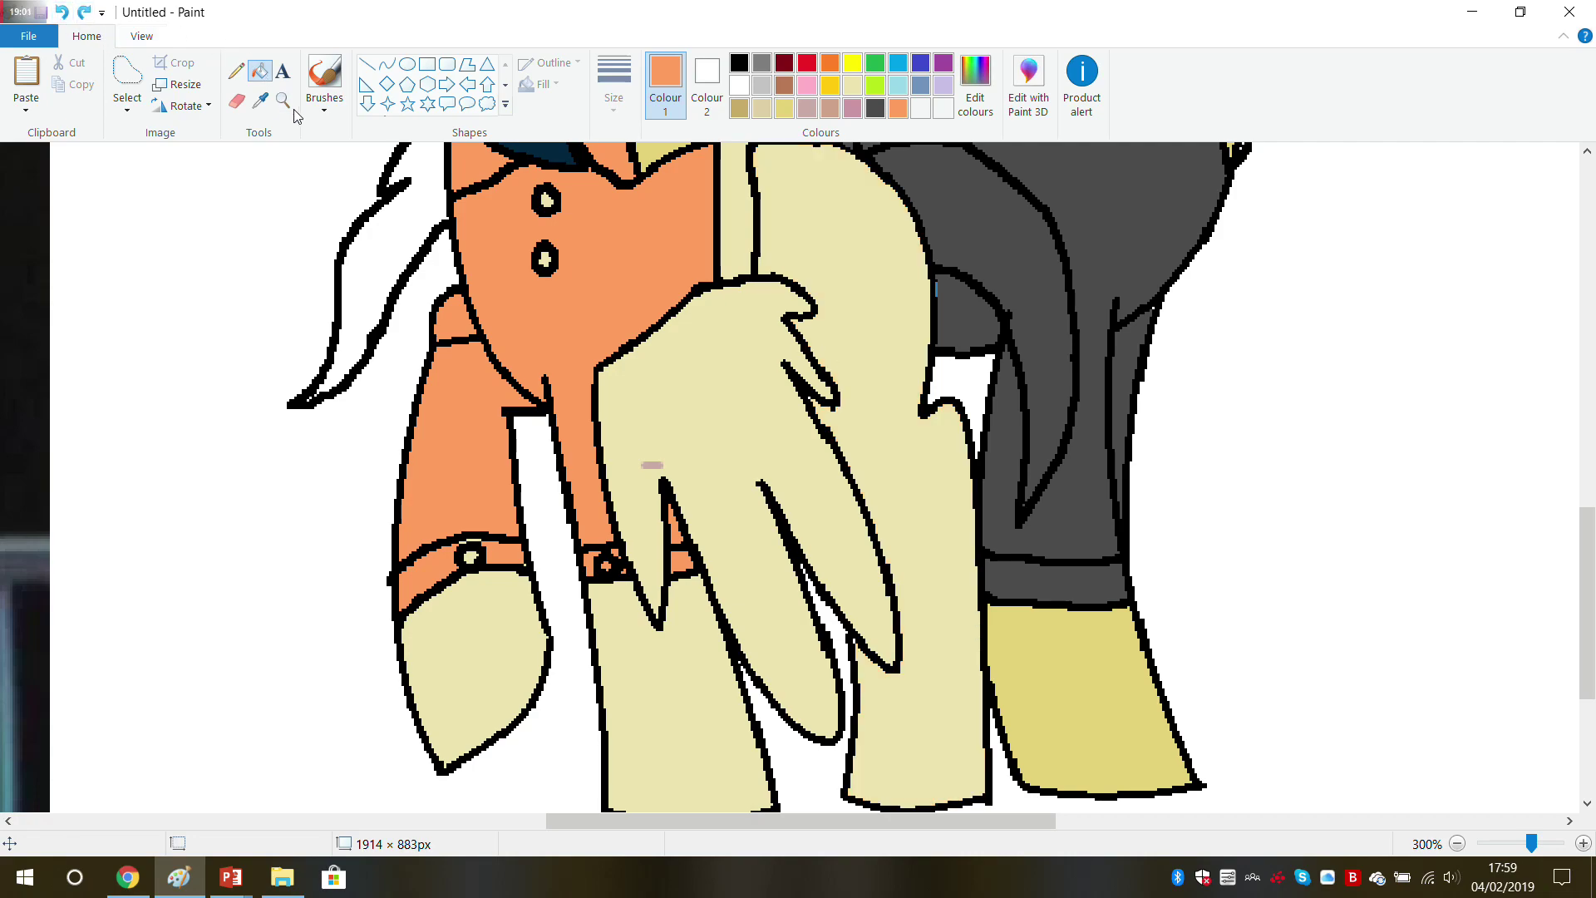
Step: Draw two black cuff lines across the cream pony's hind leg beside the wing tip
{"action": "left_click", "coordinate": [236, 71]}
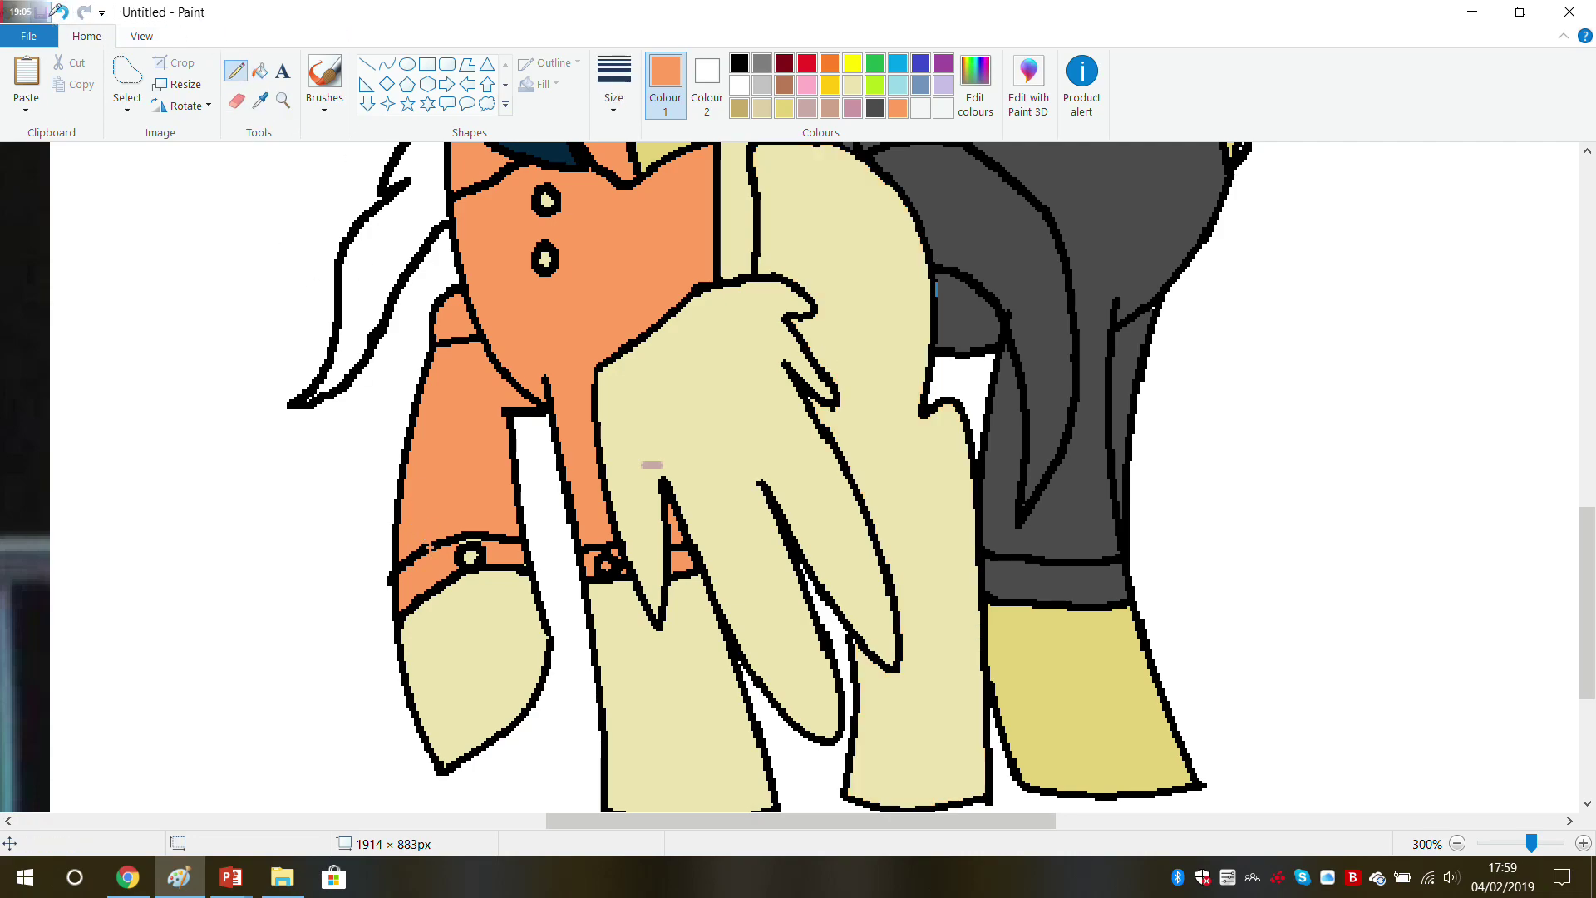
{"action": "left_click", "coordinate": [40, 11]}
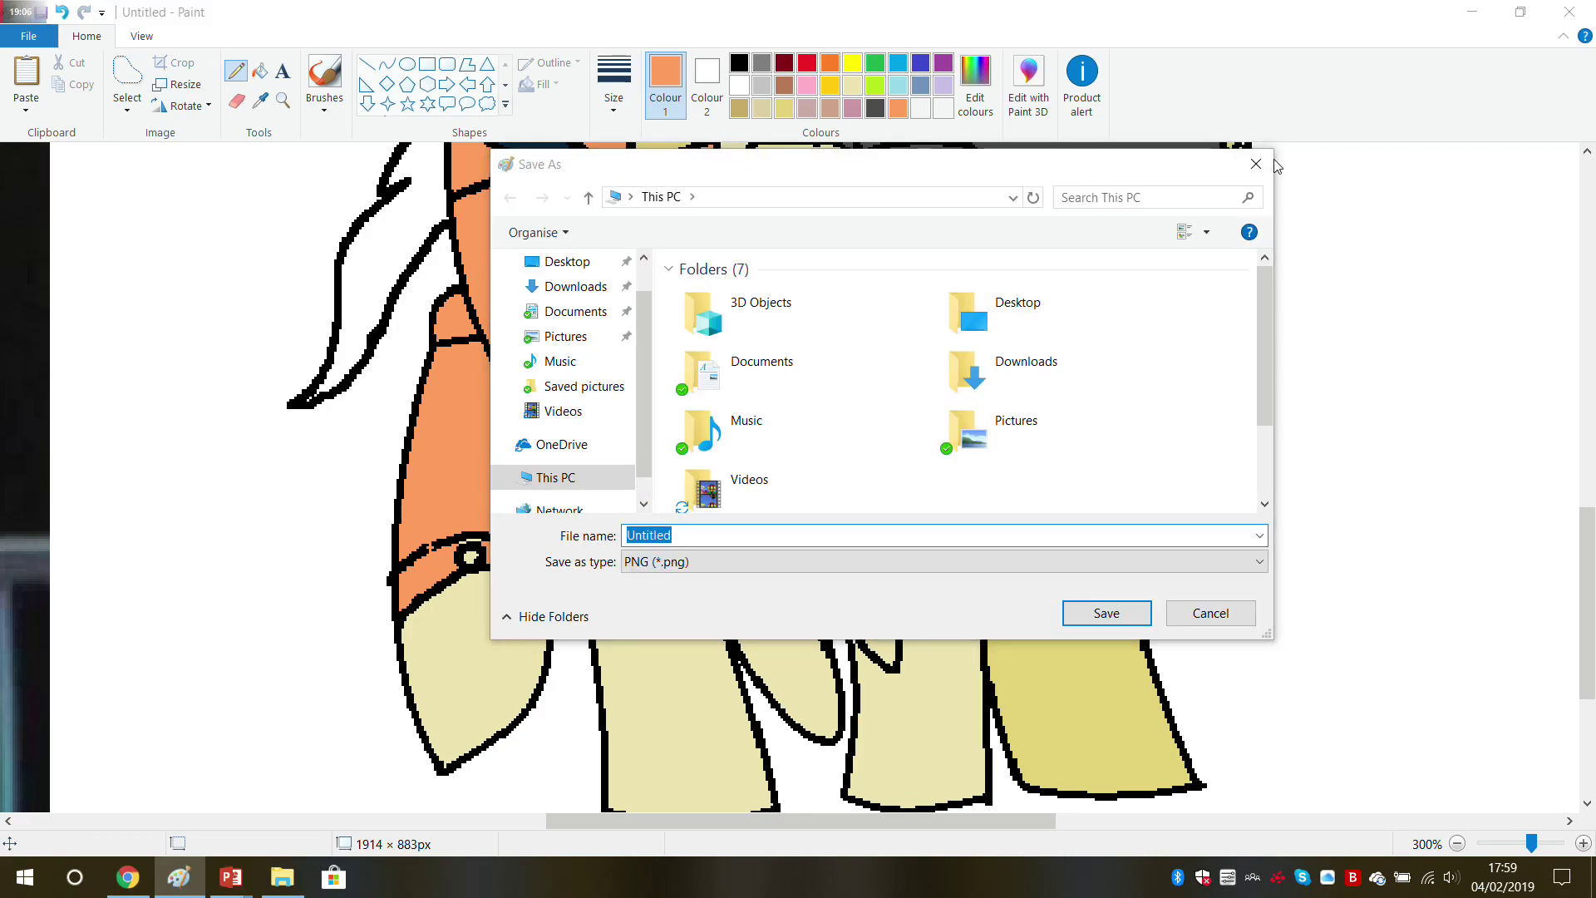
{"action": "left_click", "coordinate": [1256, 164]}
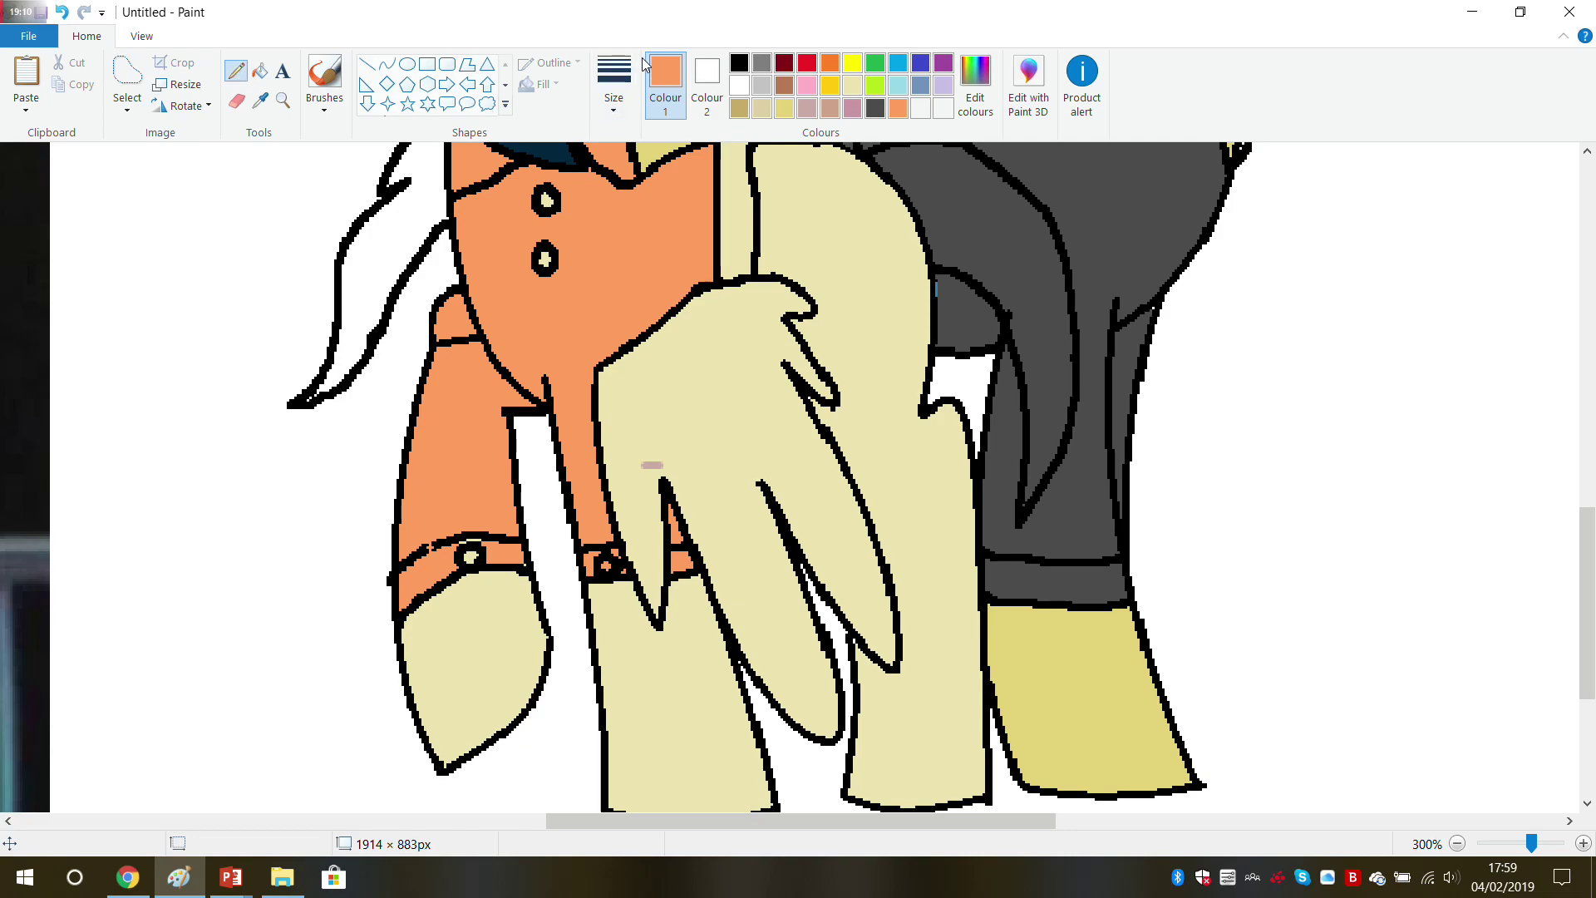
{"action": "left_click", "coordinate": [740, 64]}
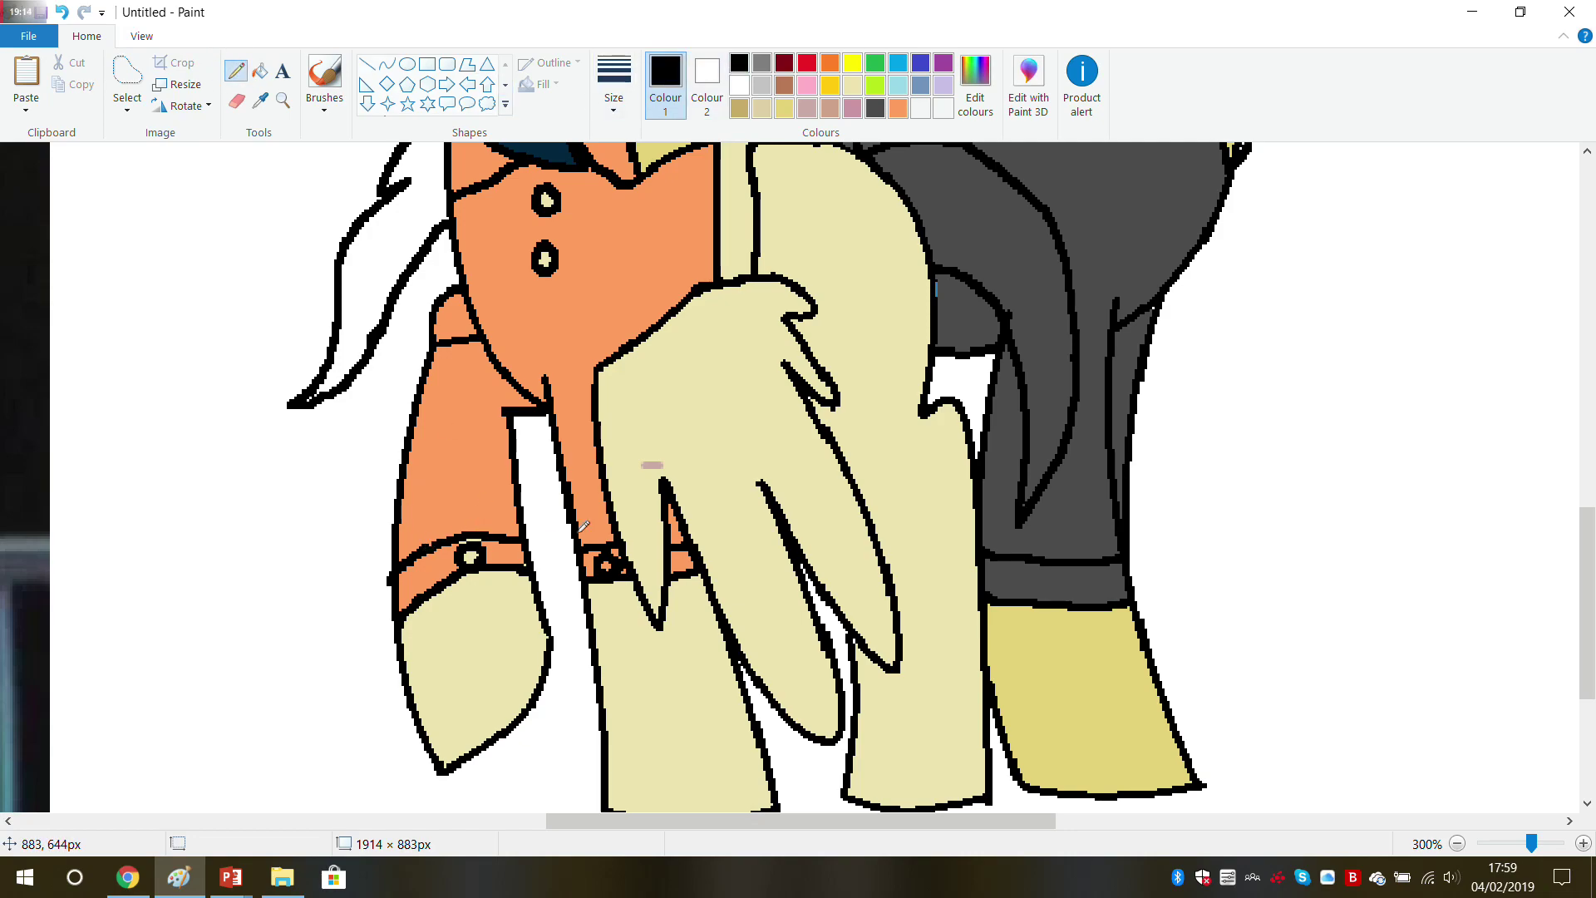
{"action": "mouse_move", "coordinate": [895, 593]}
{"action": "left_mouse_down"}
{"action": "mouse_move", "coordinate": [982, 604]}
{"action": "mouse_move", "coordinate": [983, 638]}
{"action": "mouse_move", "coordinate": [932, 642]}
{"action": "left_mouse_up"}
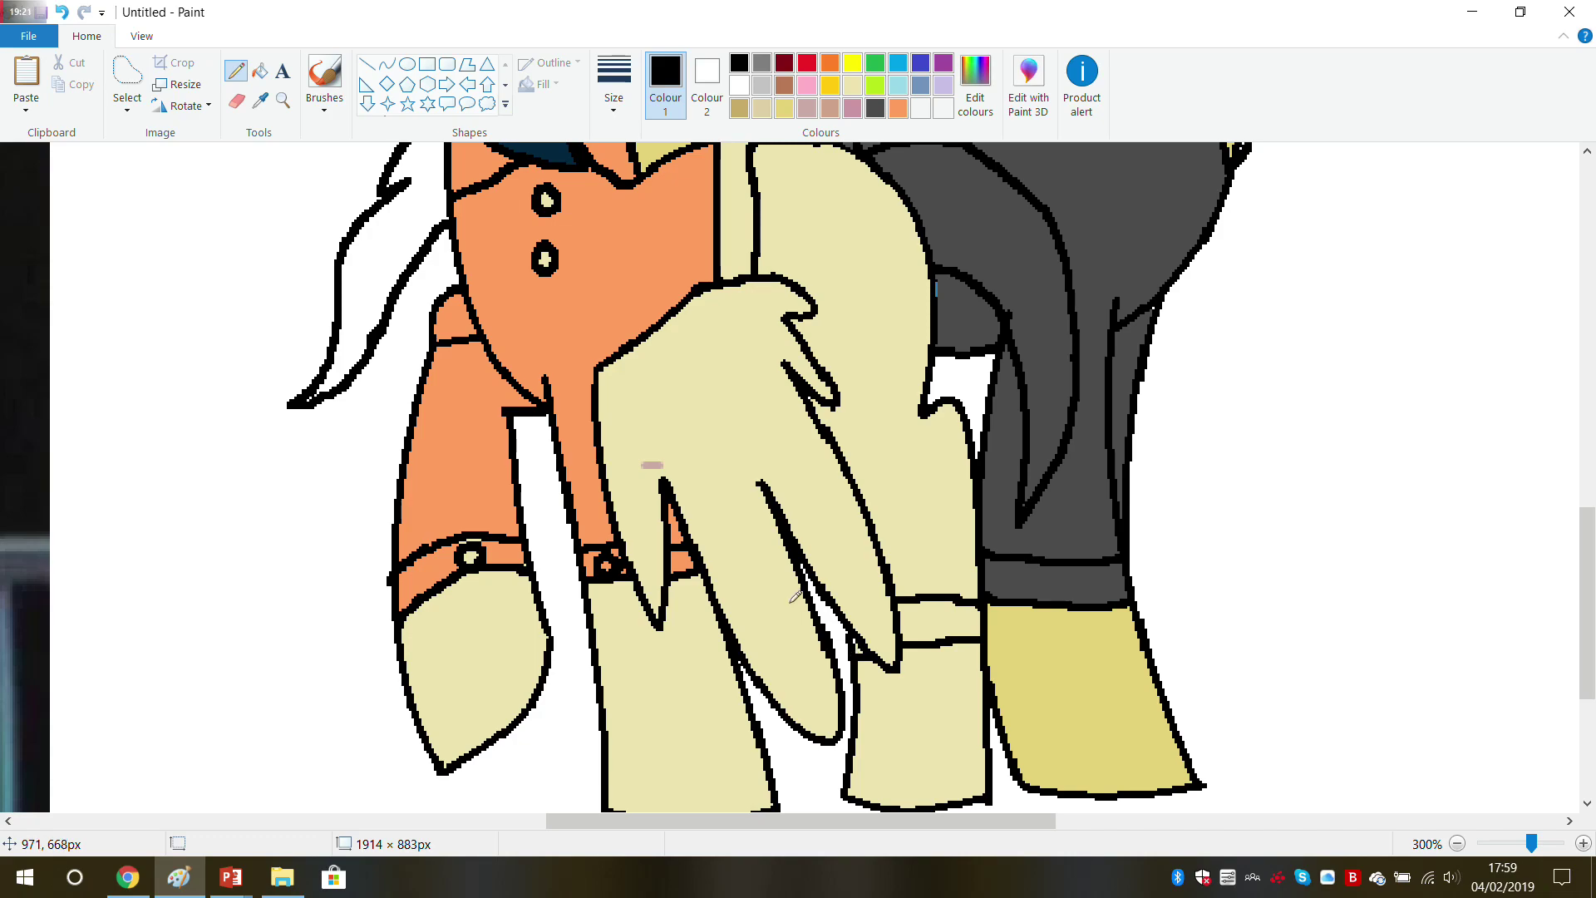
Step: Sample the light orange and fill the cream pony's hindquarters, the strip above the wing and the hind leg cuff
{"action": "left_click", "coordinate": [260, 100]}
{"action": "left_click", "coordinate": [504, 313]}
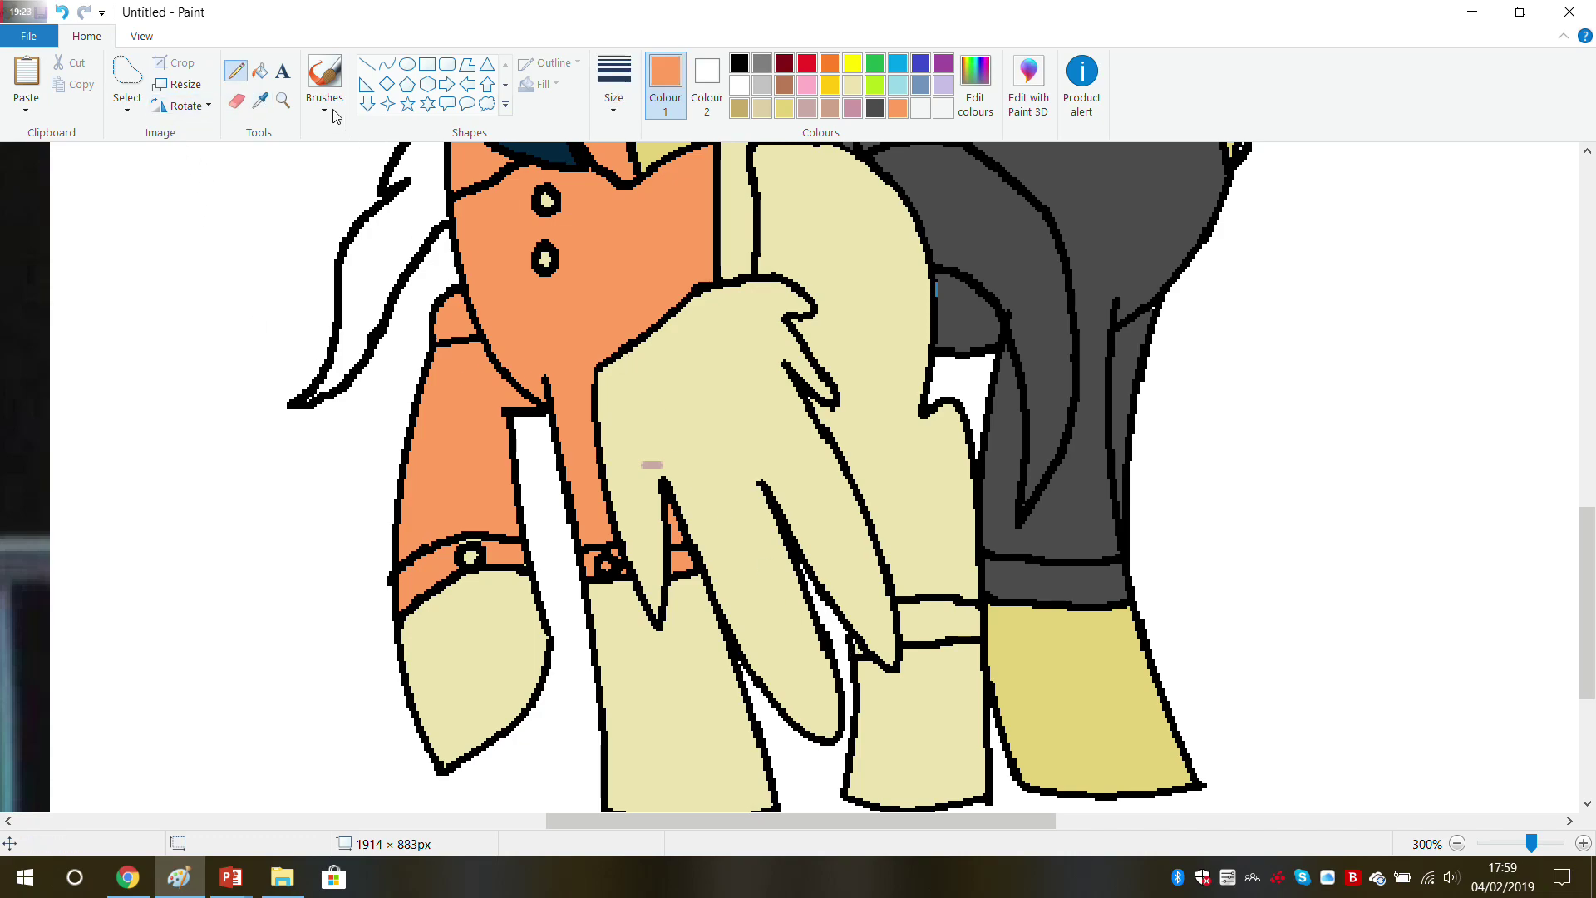
{"action": "left_click", "coordinate": [261, 75]}
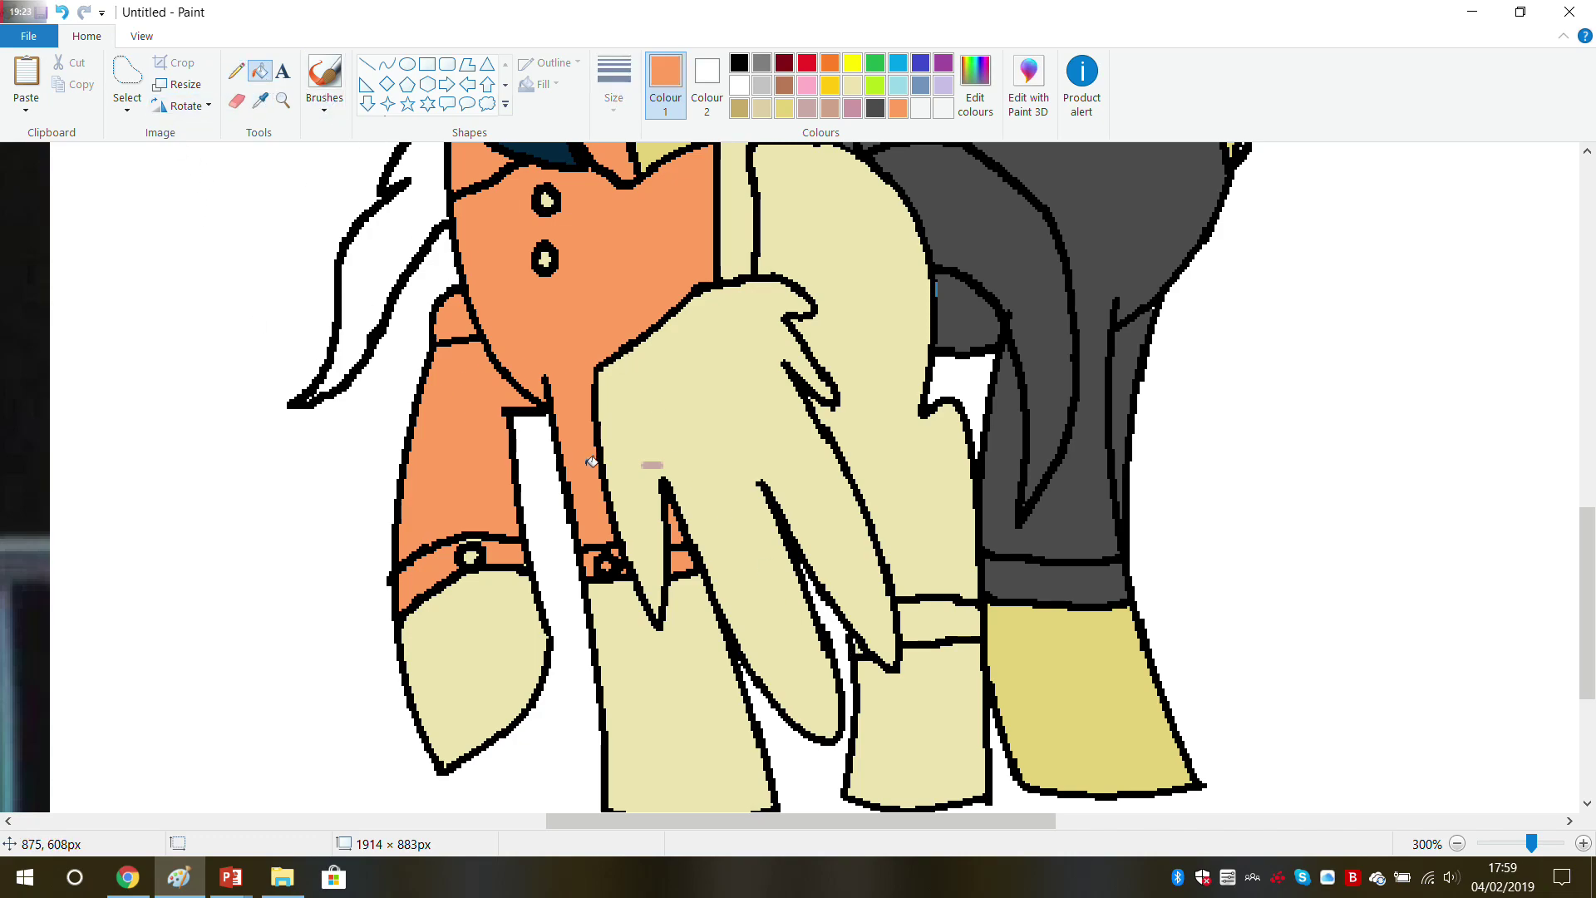
{"action": "left_click", "coordinate": [817, 331]}
{"action": "left_click", "coordinate": [734, 207]}
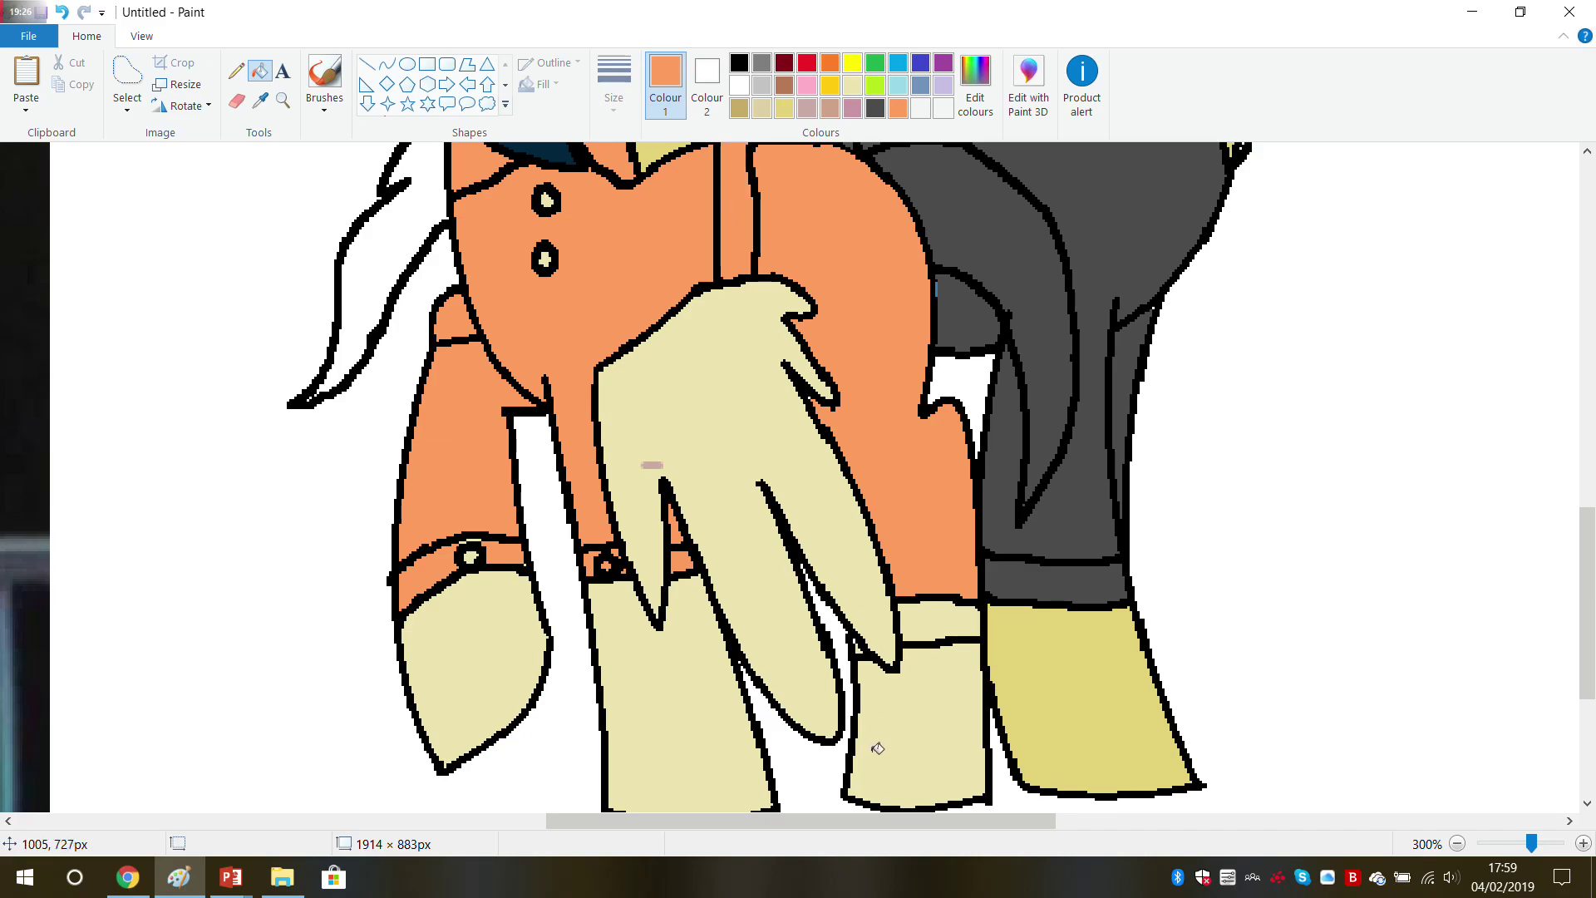
{"action": "left_click", "coordinate": [948, 618]}
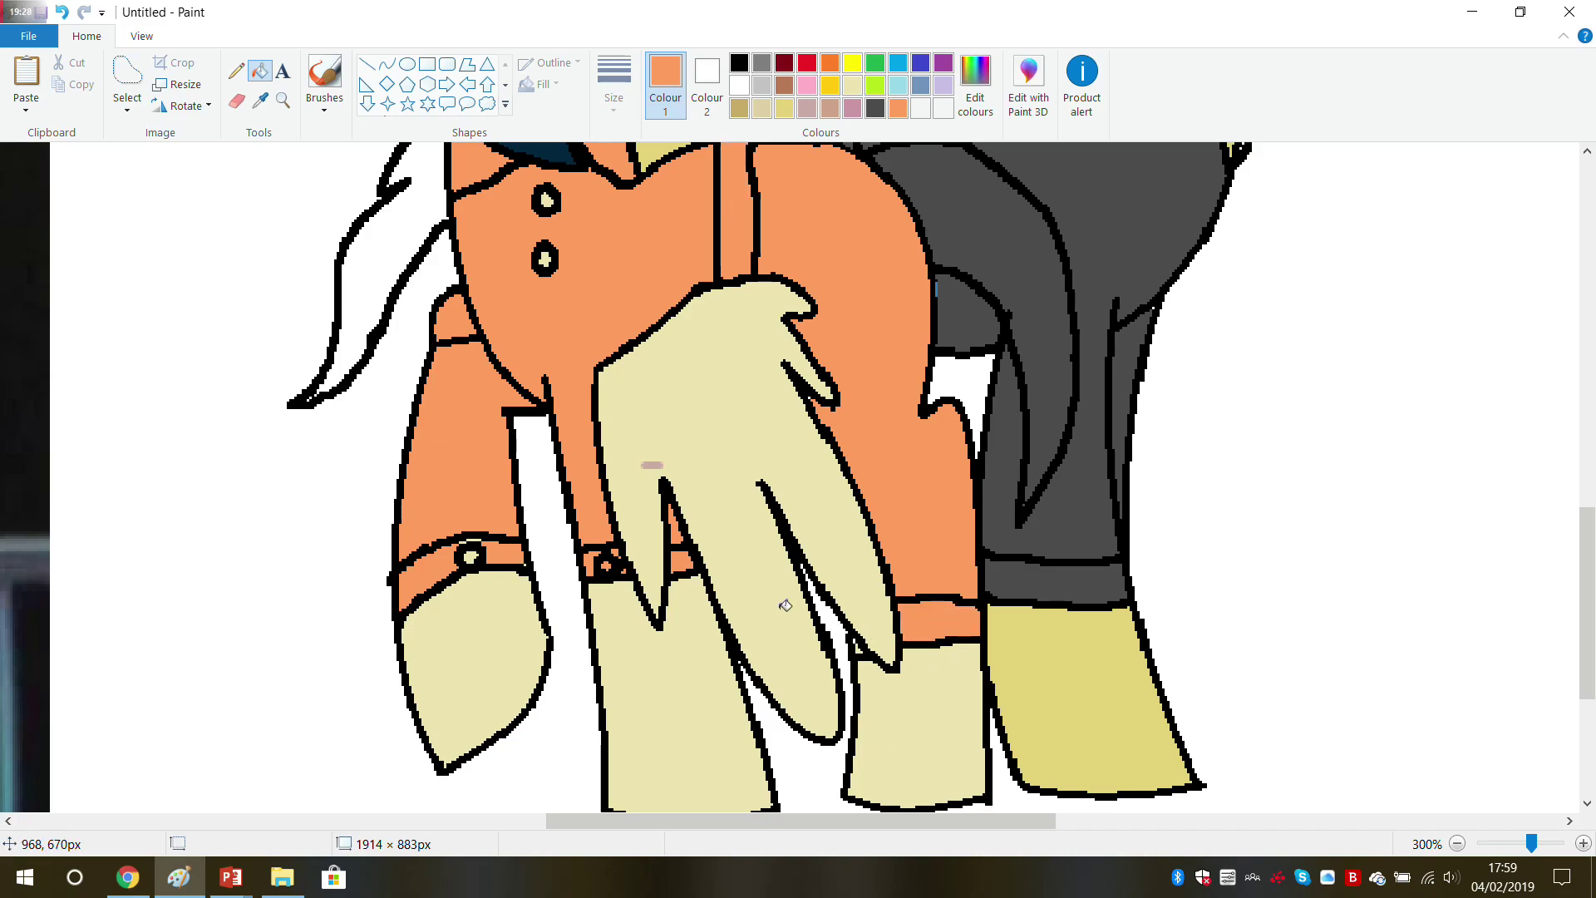
{"action": "scroll", "coordinate": [786, 606], "scroll_direction": "up", "scroll_amount": 2}
{"action": "scroll", "coordinate": [785, 606], "scroll_direction": "down", "scroll_amount": 2}
{"action": "scroll", "coordinate": [786, 606], "scroll_direction": "up", "scroll_amount": 2}
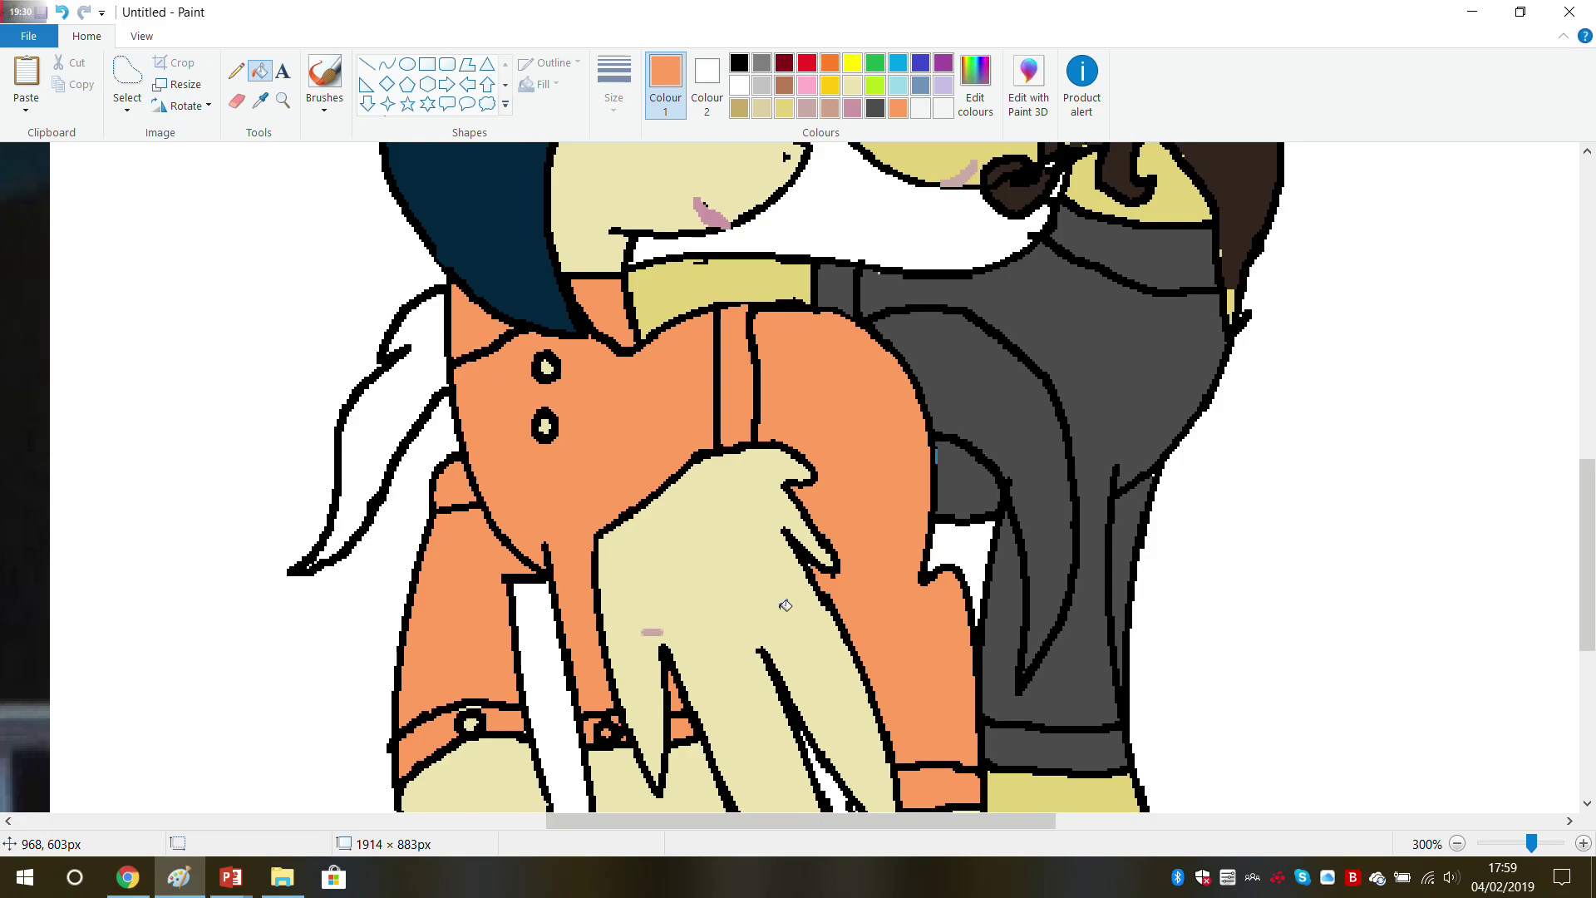
Step: Fill the uncoloured gap at the tip of the dark brown mane and the cream pony's tail with dark brown
{"action": "scroll", "coordinate": [785, 606], "scroll_direction": "up", "scroll_amount": 2}
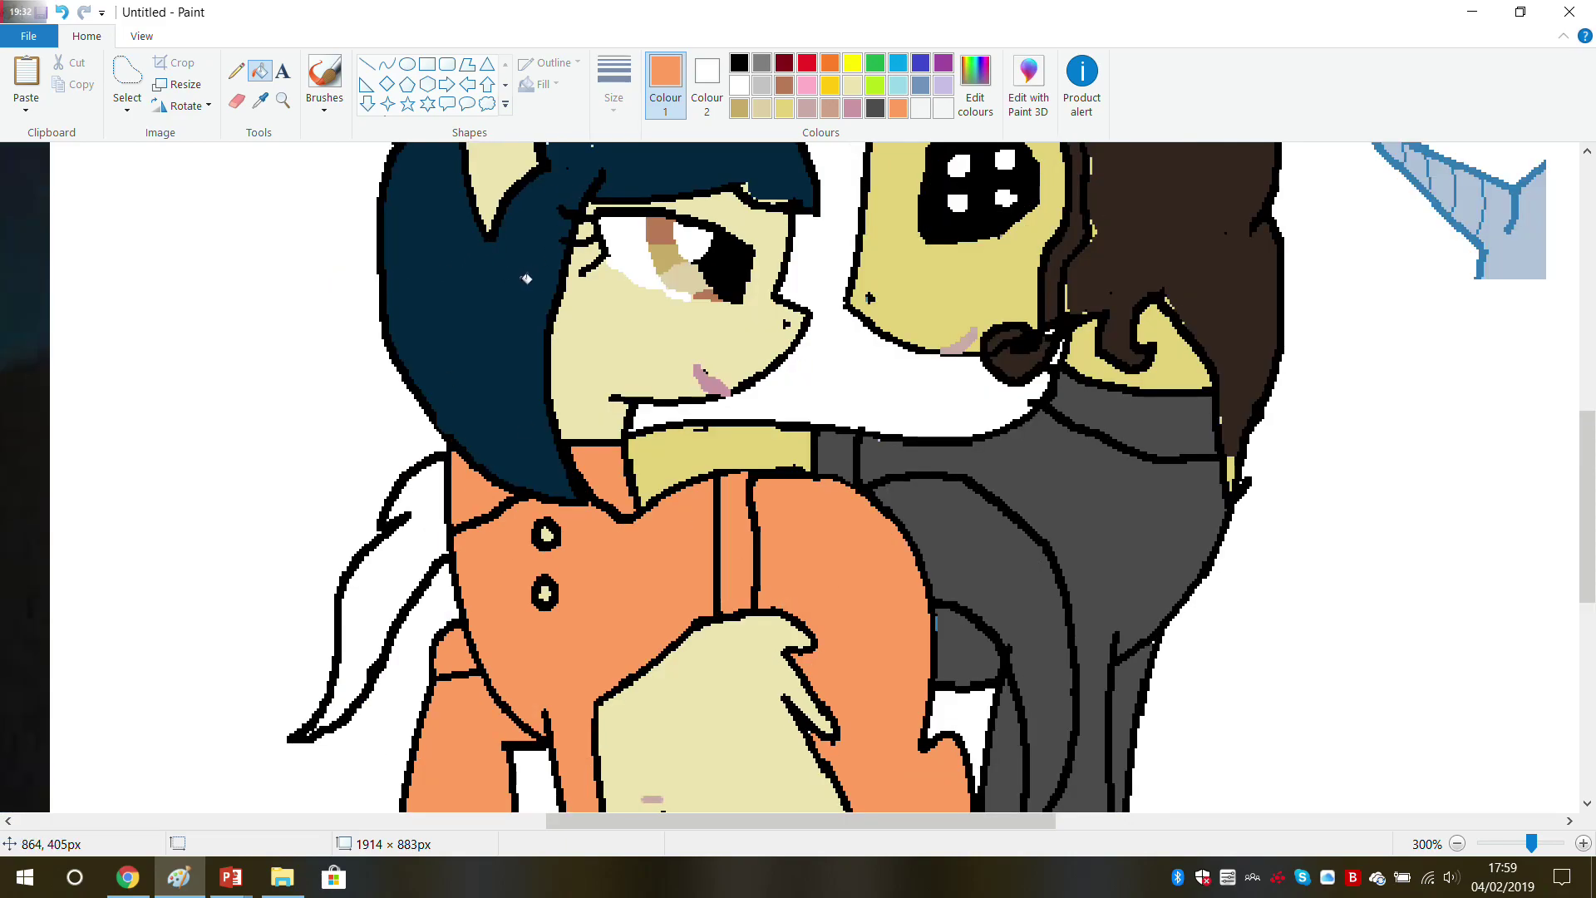
{"action": "scroll", "coordinate": [526, 277], "scroll_direction": "up", "scroll_amount": 2}
{"action": "scroll", "coordinate": [524, 262], "scroll_direction": "down", "scroll_amount": 8}
{"action": "scroll", "coordinate": [524, 262], "scroll_direction": "up", "scroll_amount": 4}
{"action": "left_click", "coordinate": [260, 101]}
{"action": "left_click", "coordinate": [1239, 288]}
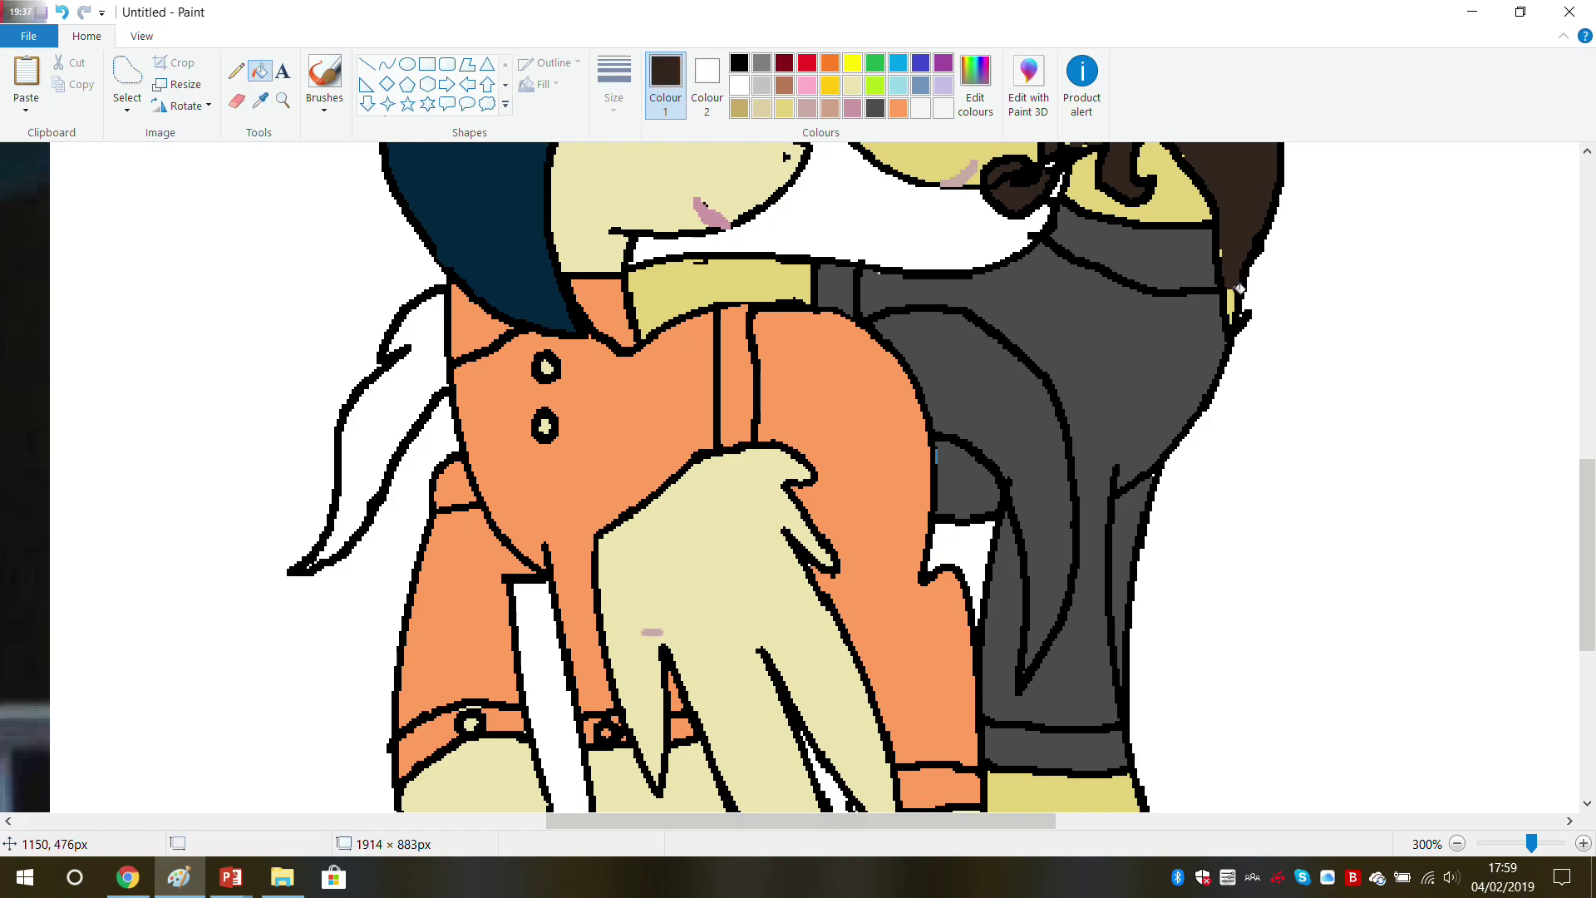
{"action": "left_click", "coordinate": [425, 374]}
{"action": "scroll", "coordinate": [425, 374], "scroll_direction": "up", "scroll_amount": 4}
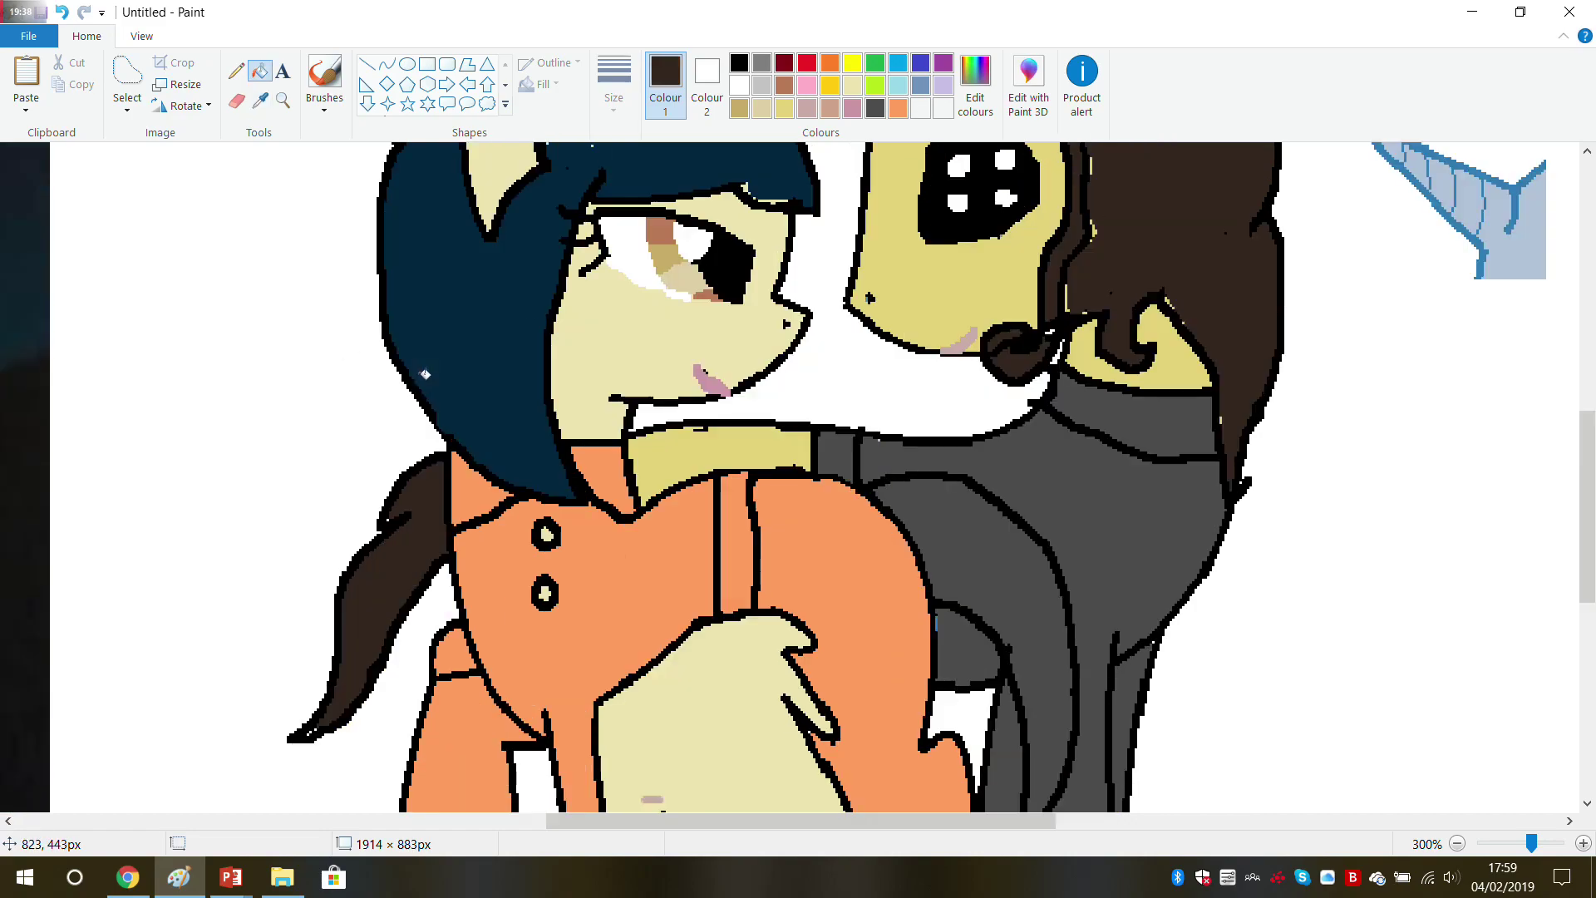
Step: Erase the black outline between the coat and the wing's upper edge, and fill the erased strip with the coat's light orange
{"action": "scroll", "coordinate": [425, 375], "scroll_direction": "down", "scroll_amount": 8}
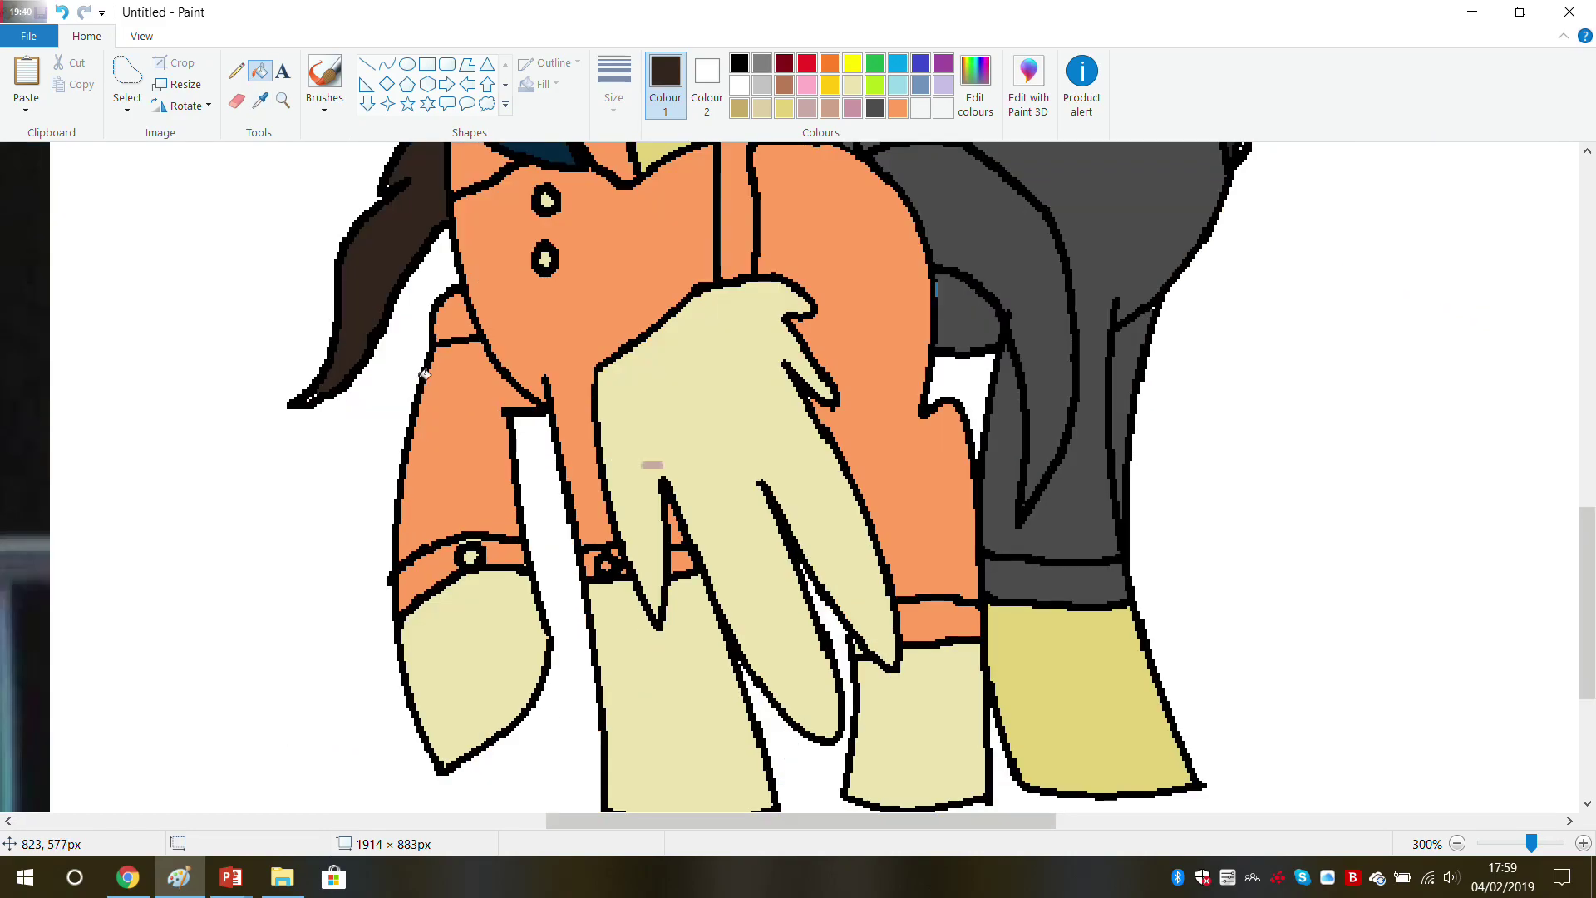
{"action": "scroll", "coordinate": [425, 374], "scroll_direction": "up", "scroll_amount": 4}
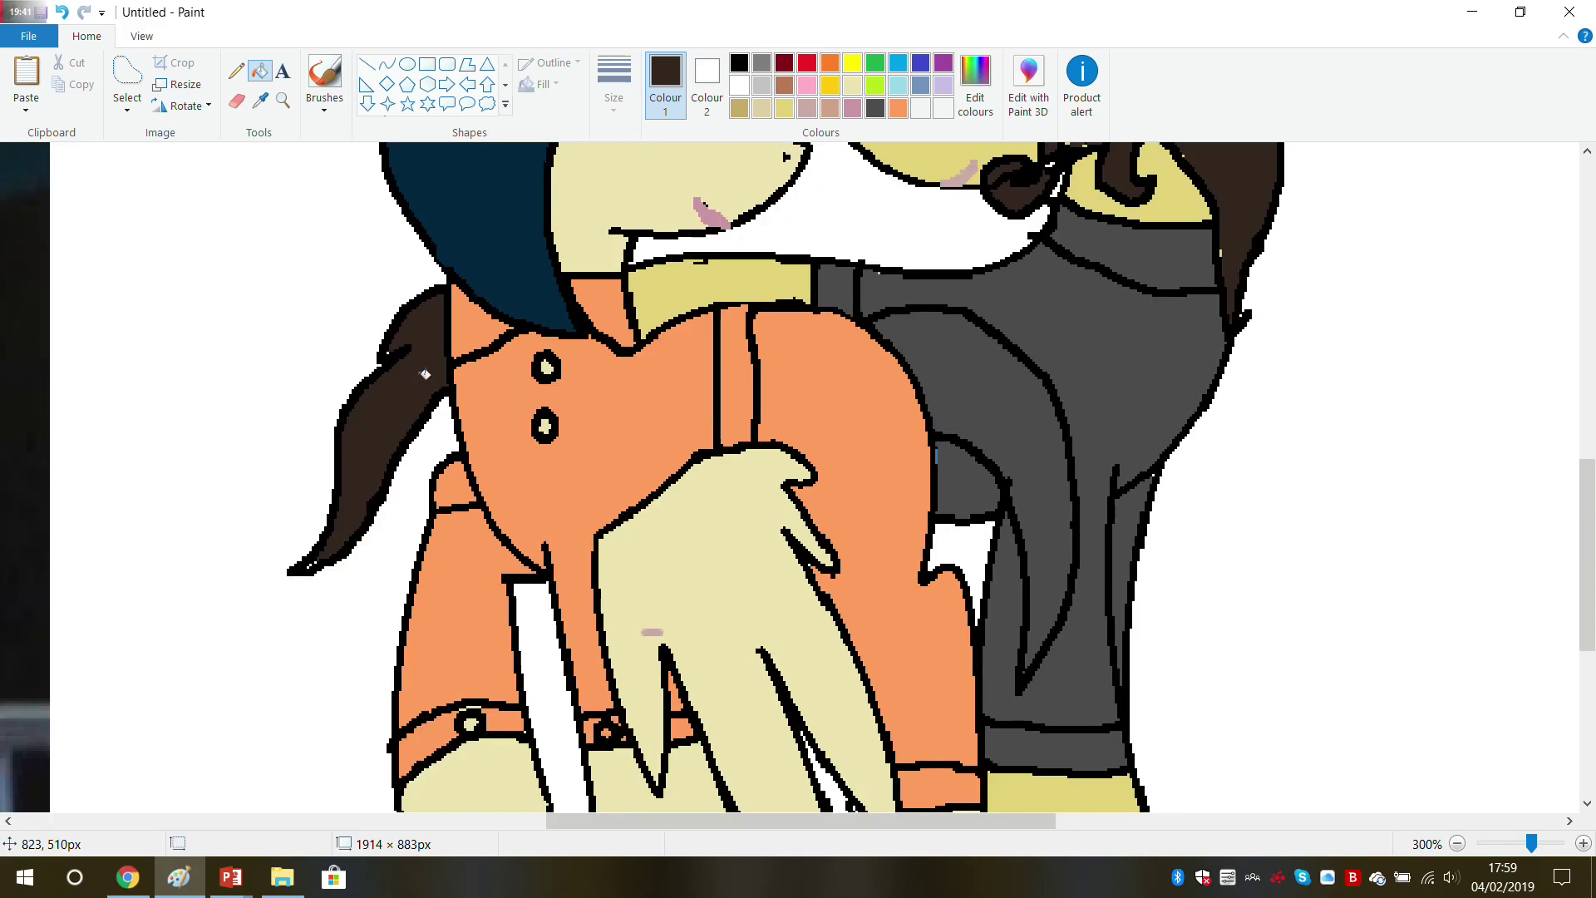
{"action": "left_click", "coordinate": [236, 101]}
{"action": "left_click_drag", "start_coordinate": [682, 471], "coordinate": [609, 529]}
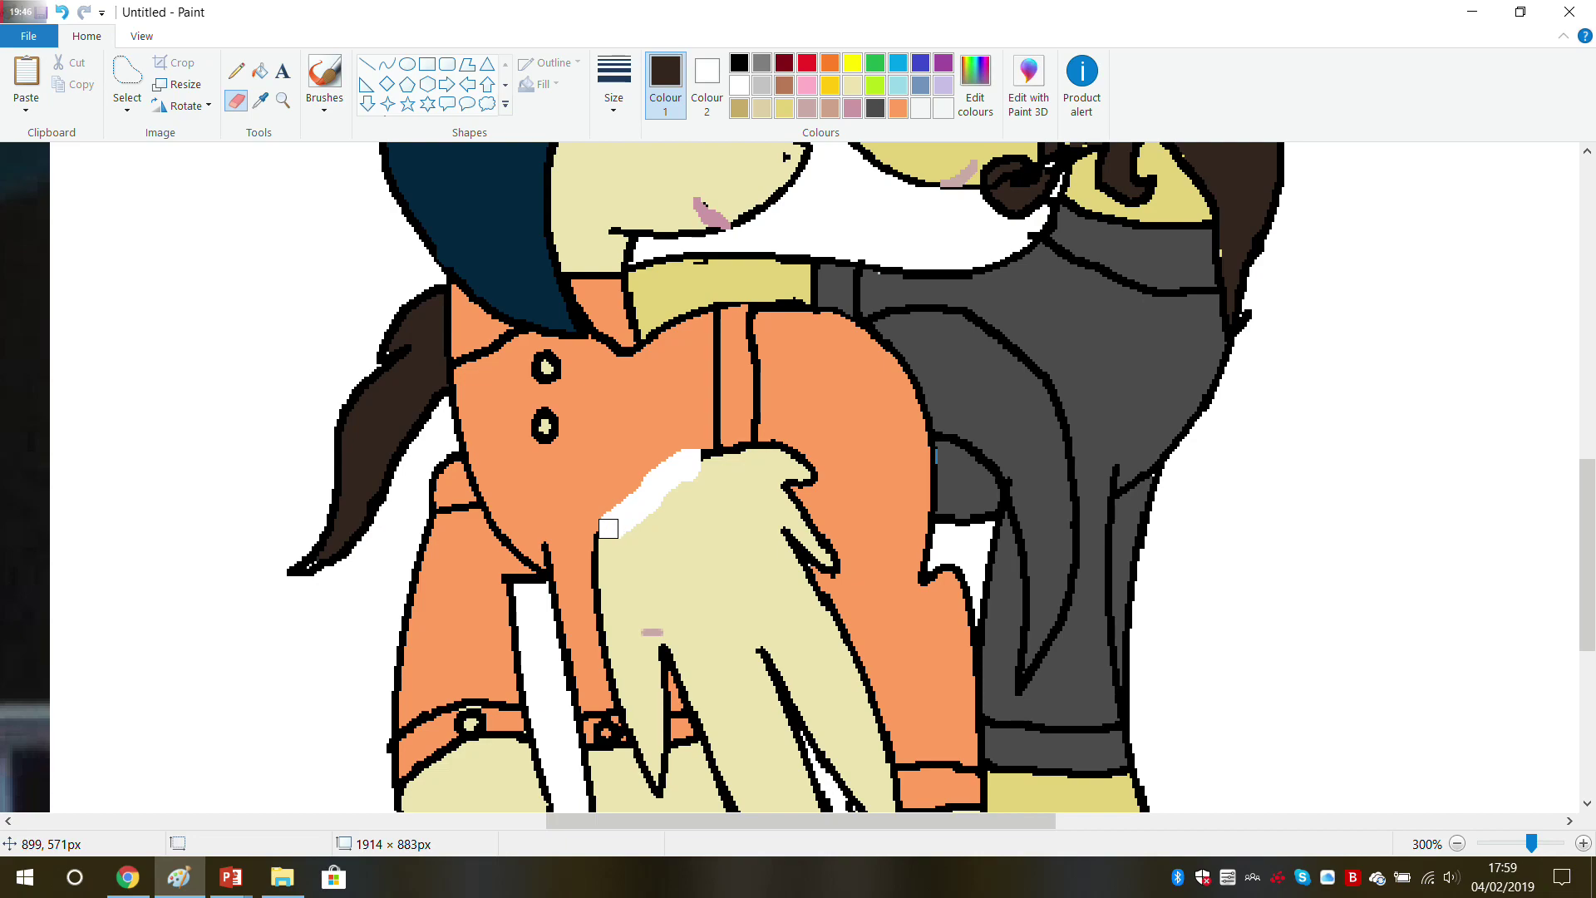
{"action": "left_click", "coordinate": [260, 100]}
{"action": "left_click", "coordinate": [579, 433]}
{"action": "left_click", "coordinate": [259, 71]}
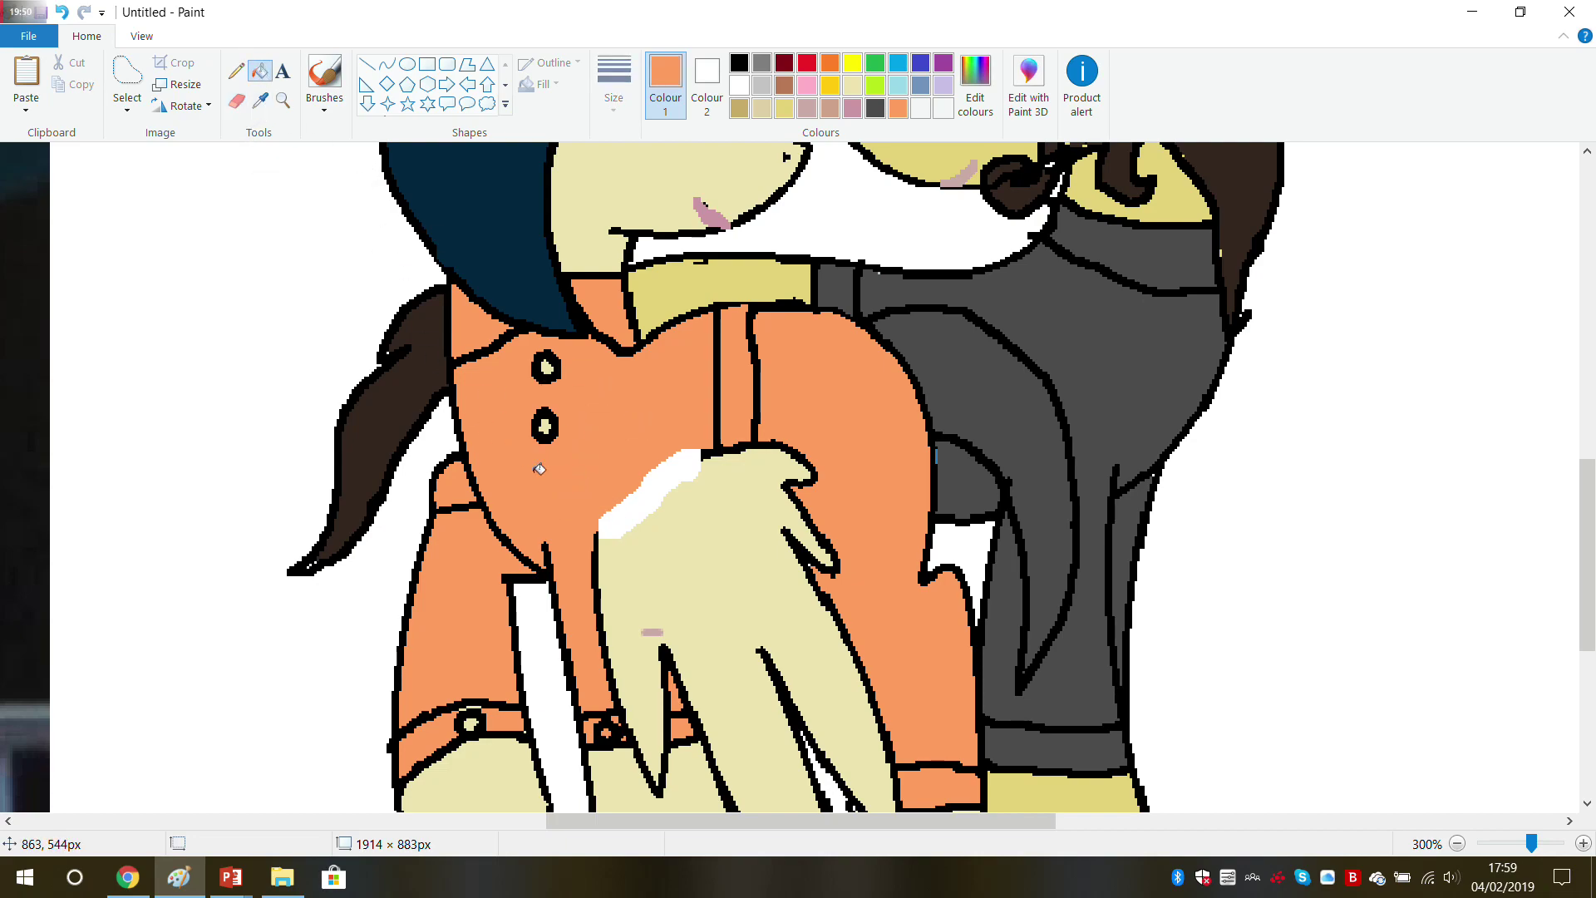
{"action": "left_click", "coordinate": [640, 497]}
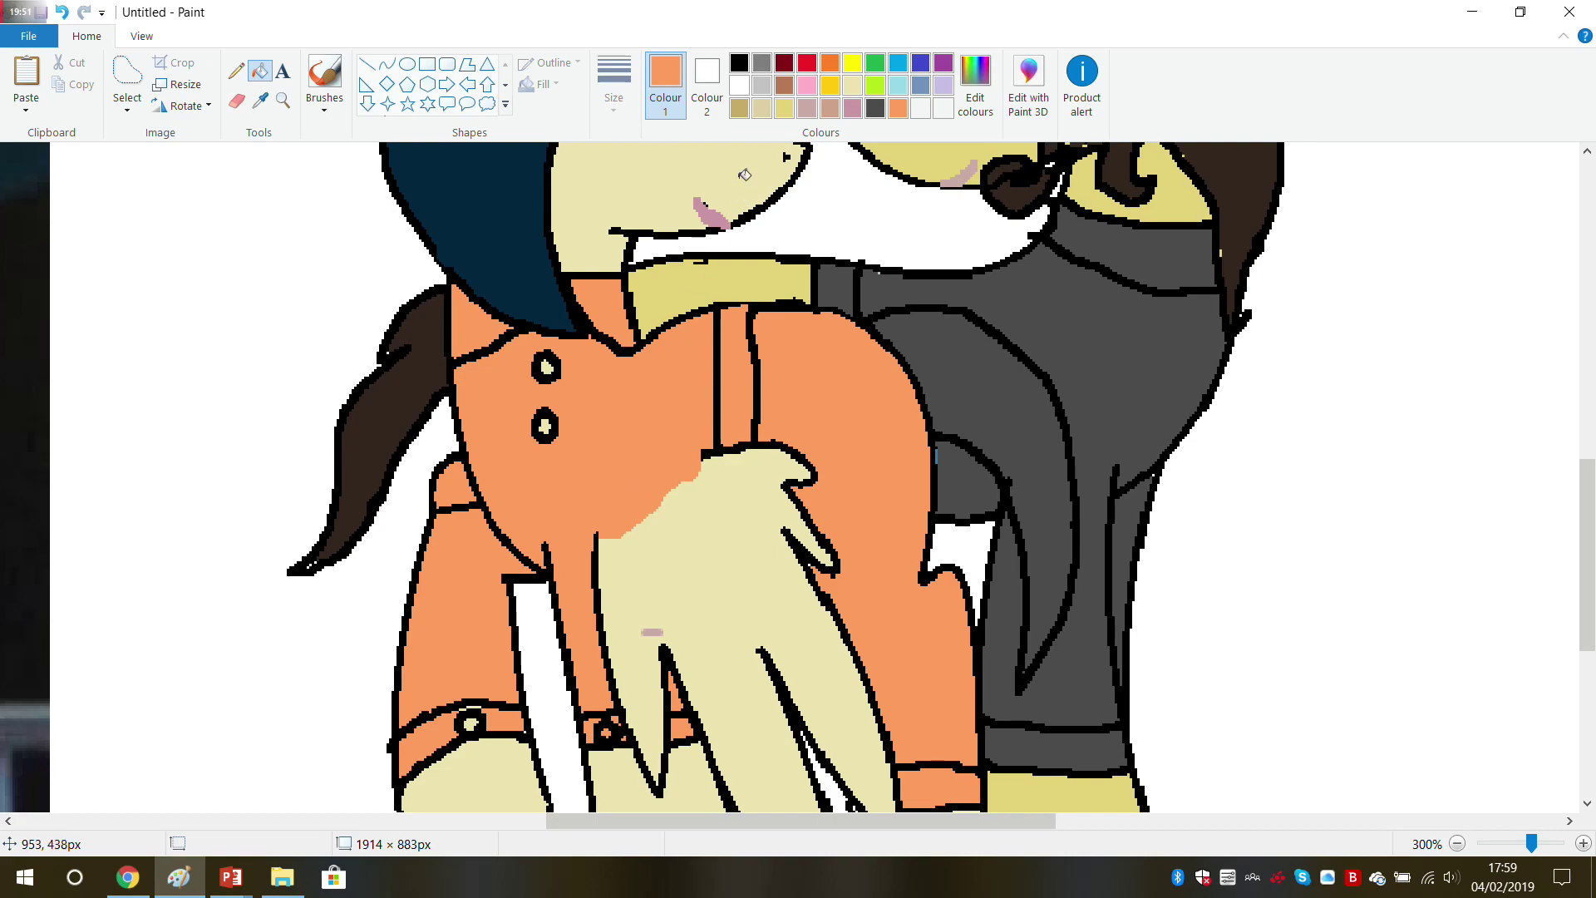
Step: Colour the two chest buttons and the two foreleg cuff buttons of the orange coat solid black with the pencil
{"action": "left_click", "coordinate": [738, 65]}
{"action": "left_click", "coordinate": [236, 71]}
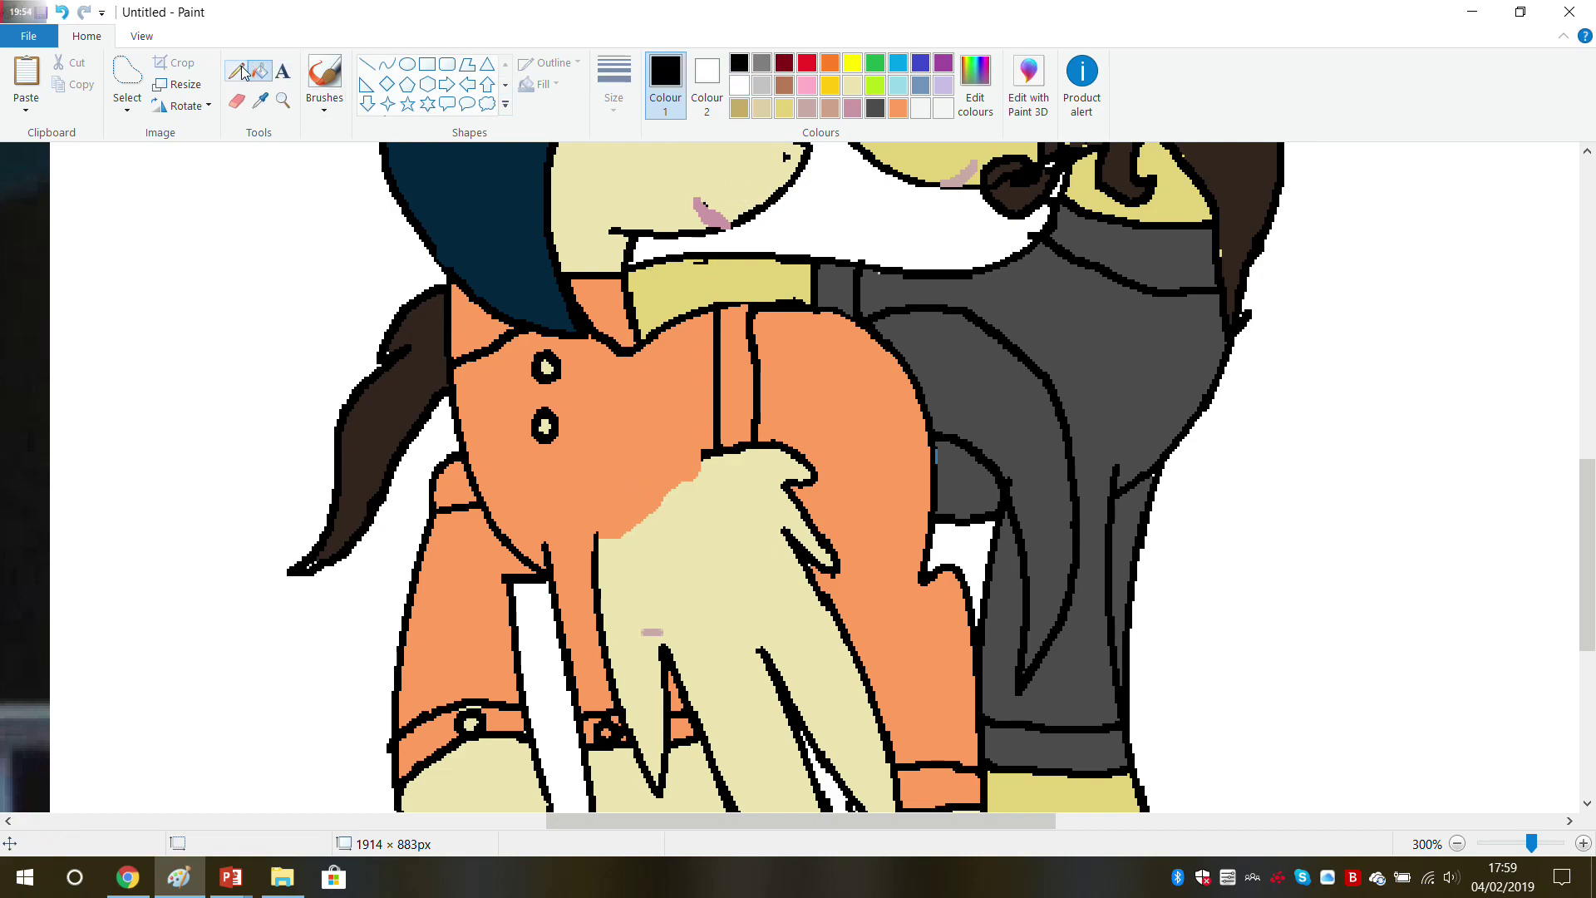
{"action": "left_click_drag", "start_coordinate": [547, 424], "coordinate": [547, 367]}
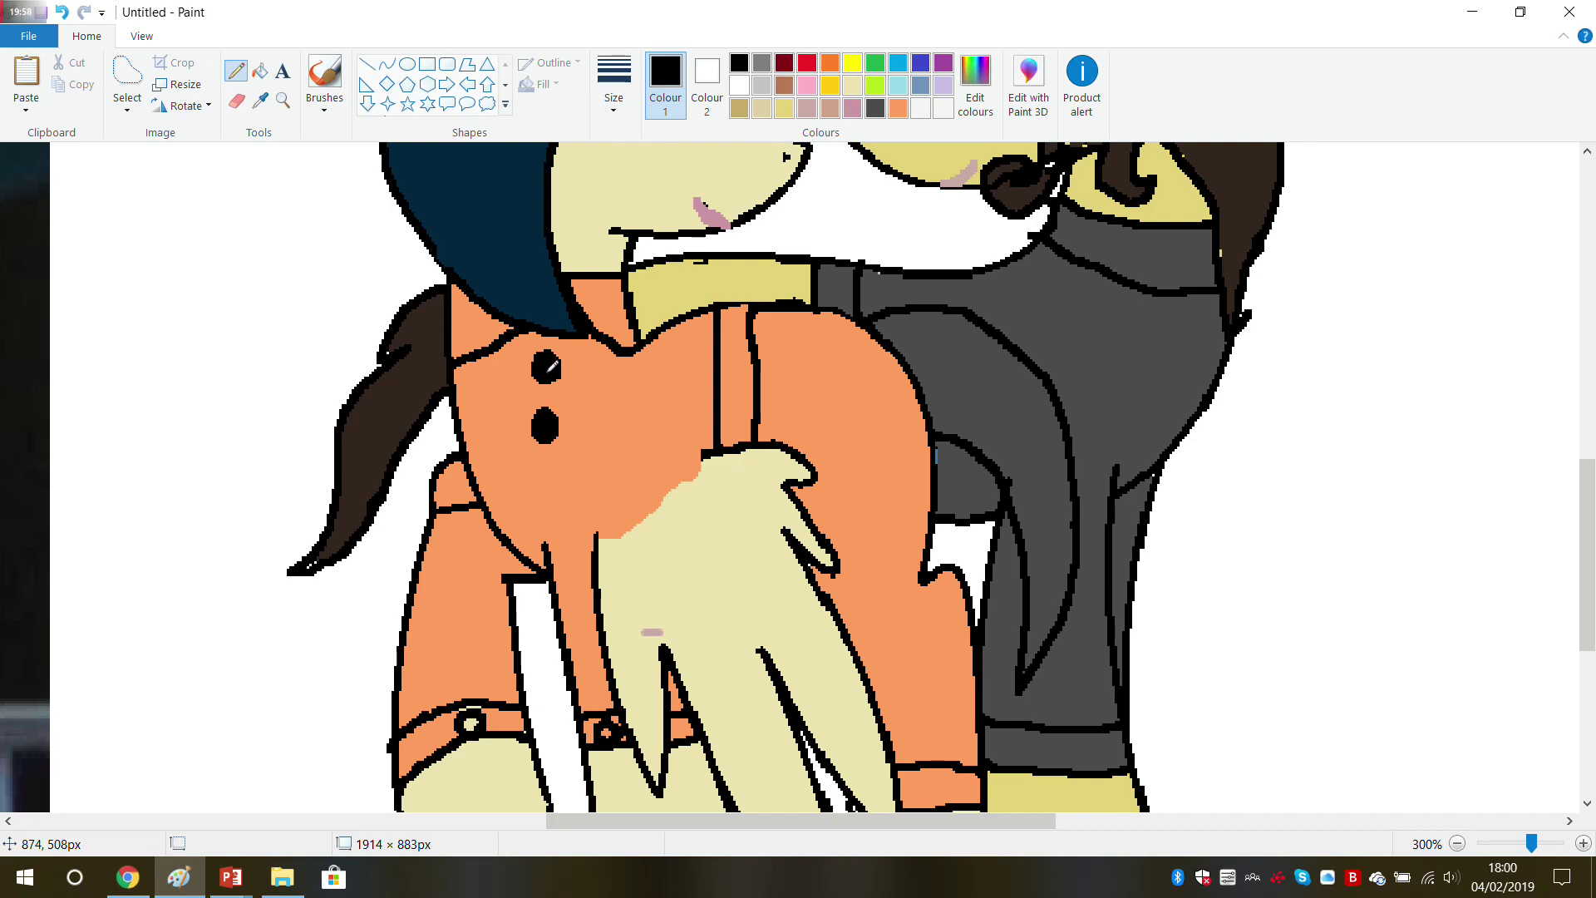
{"action": "left_click_drag", "start_coordinate": [470, 720], "coordinate": [480, 718]}
{"action": "left_click_drag", "start_coordinate": [609, 732], "coordinate": [613, 730]}
{"action": "scroll", "coordinate": [590, 674], "scroll_direction": "up", "scroll_amount": 2}
{"action": "scroll", "coordinate": [582, 657], "scroll_direction": "down", "scroll_amount": 2}
{"action": "scroll", "coordinate": [572, 634], "scroll_direction": "up", "scroll_amount": 2}
{"action": "scroll", "coordinate": [572, 634], "scroll_direction": "up", "scroll_amount": 2}
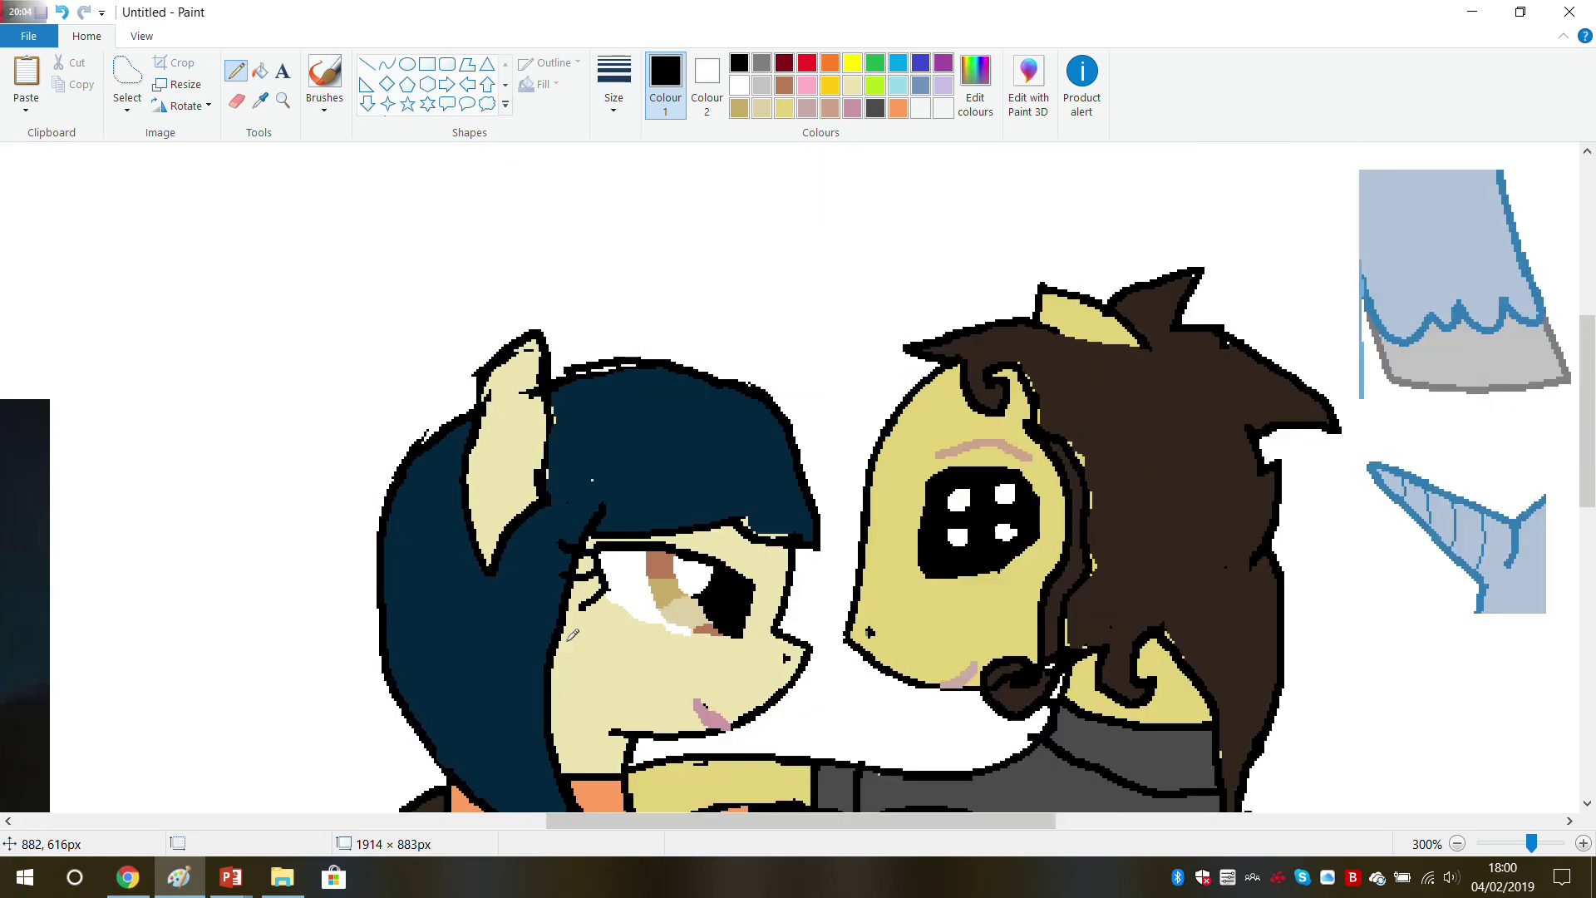
{"action": "scroll", "coordinate": [572, 634], "scroll_direction": "down", "scroll_amount": 2}
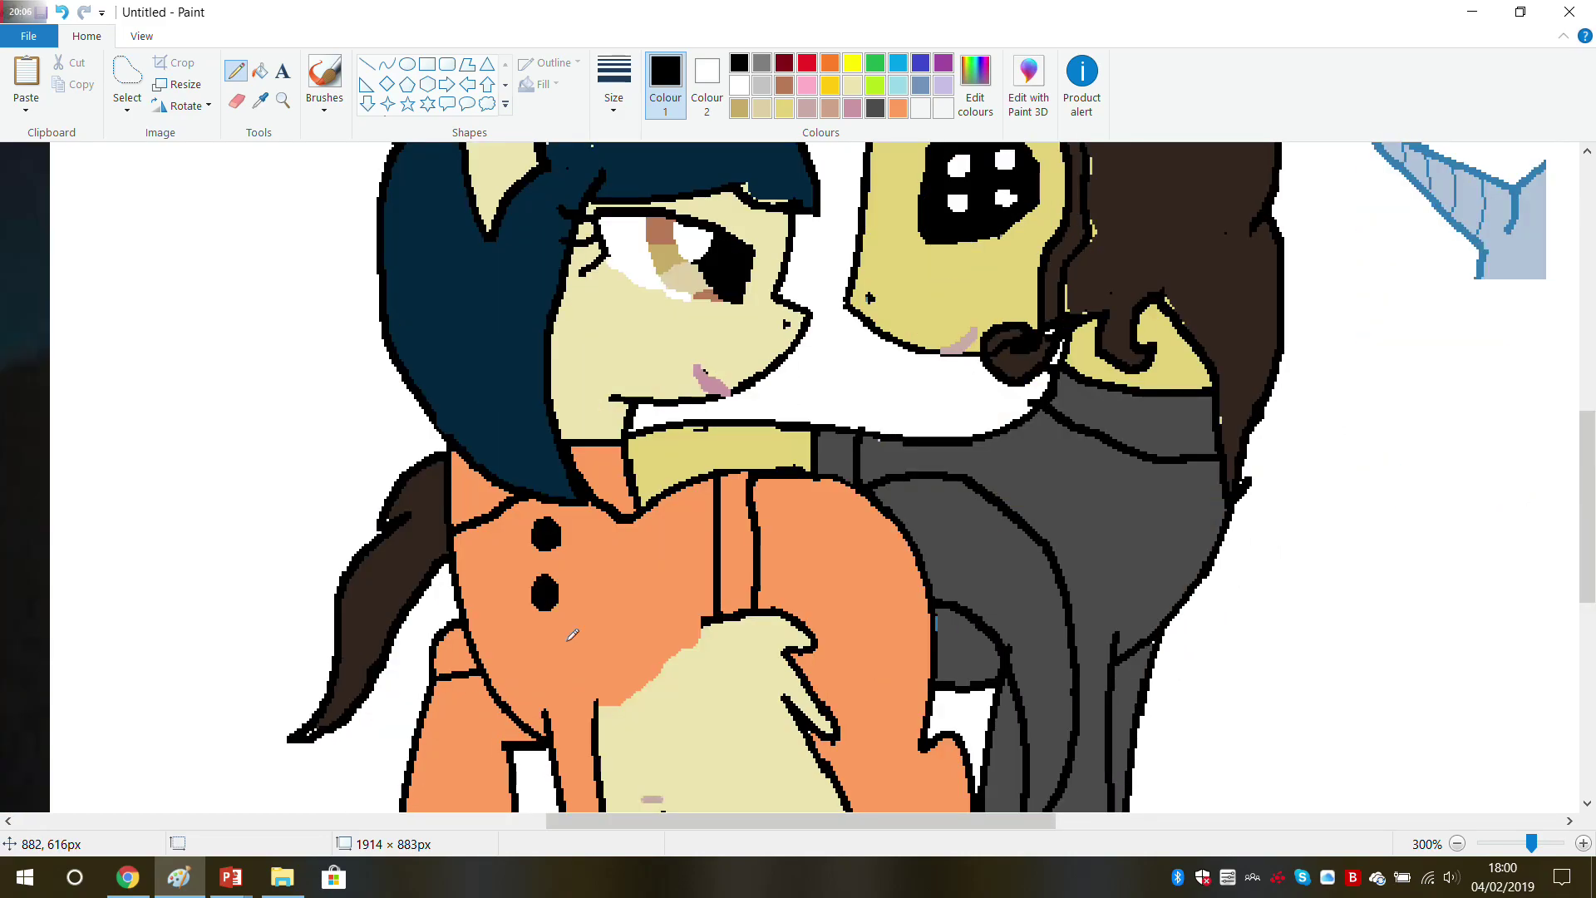
{"action": "scroll", "coordinate": [572, 634], "scroll_direction": "down", "scroll_amount": 4}
{"action": "scroll", "coordinate": [570, 582], "scroll_direction": "up", "scroll_amount": 6}
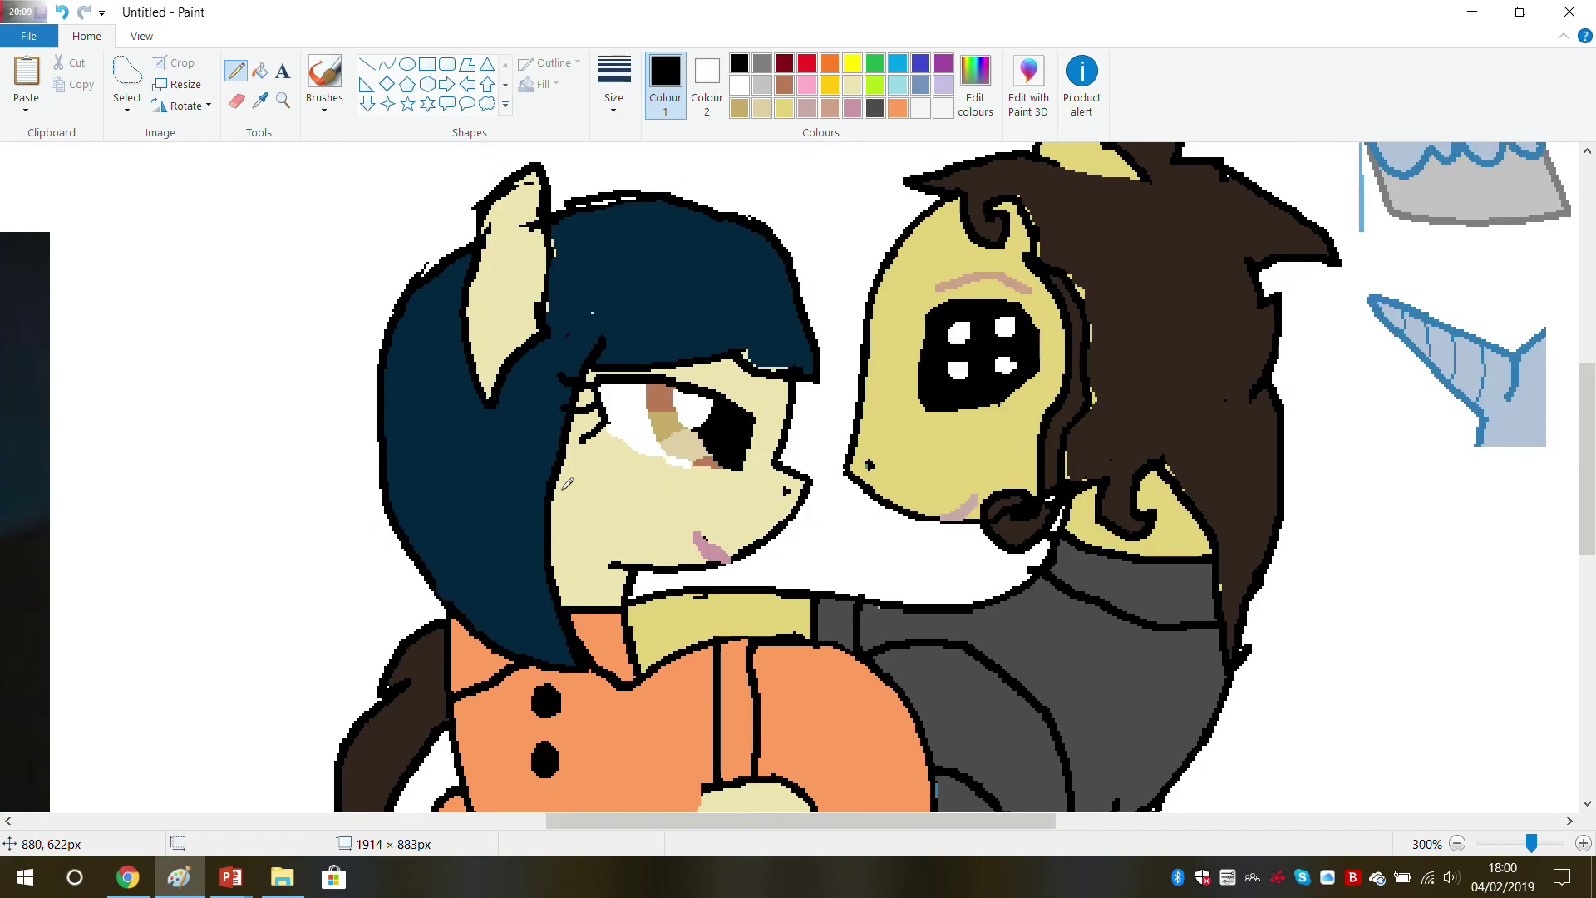
Step: Select the leftover blue hoof and horn pieces beside the brown-maned pony with a free-form selection and delete them
{"action": "left_click", "coordinate": [103, 83]}
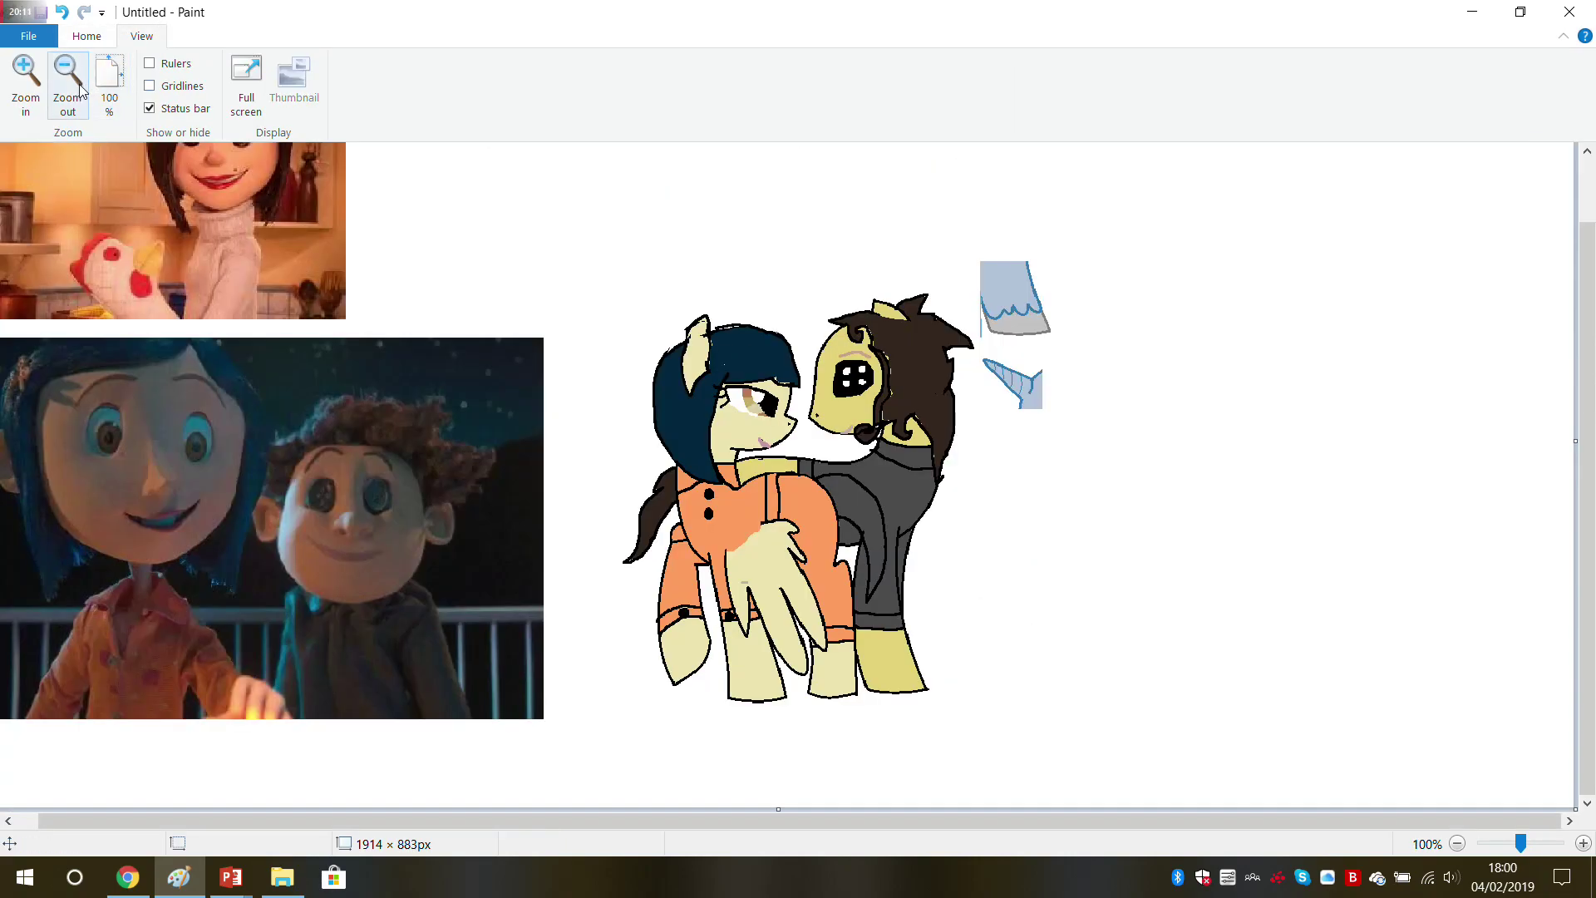
{"action": "left_click", "coordinate": [88, 37]}
{"action": "left_click", "coordinate": [140, 98]}
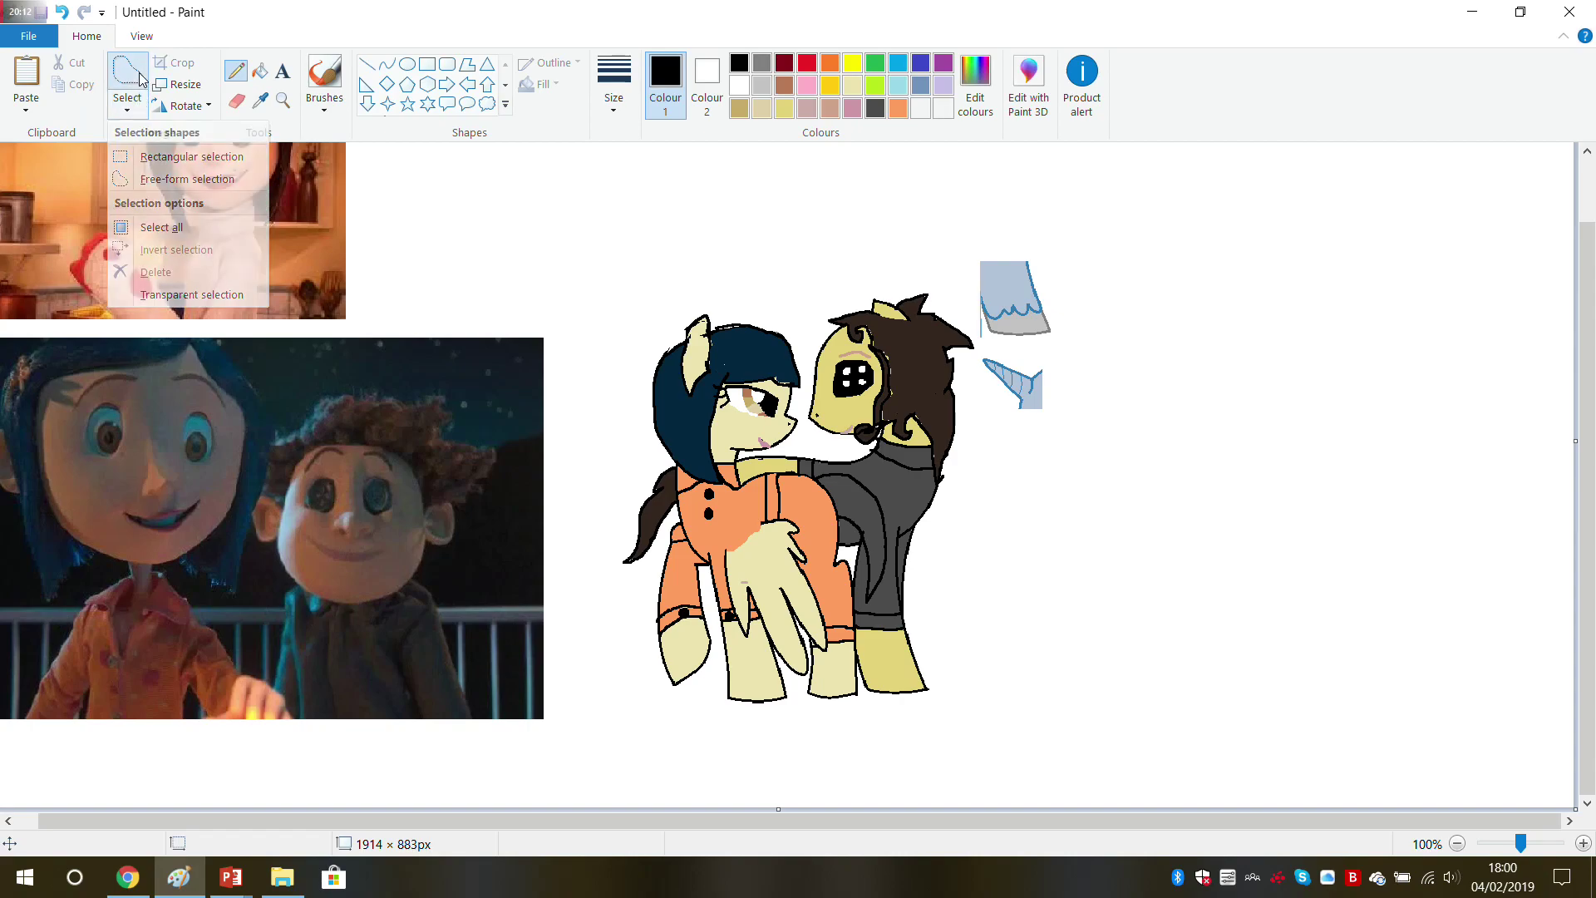
{"action": "left_click", "coordinate": [166, 199]}
{"action": "mouse_move", "coordinate": [940, 246]}
{"action": "left_mouse_down"}
{"action": "mouse_move", "coordinate": [1034, 243]}
{"action": "mouse_move", "coordinate": [1073, 304]}
{"action": "mouse_move", "coordinate": [1080, 380]}
{"action": "mouse_move", "coordinate": [1022, 431]}
{"action": "mouse_move", "coordinate": [965, 374]}
{"action": "mouse_move", "coordinate": [979, 330]}
{"action": "mouse_move", "coordinate": [939, 242]}
{"action": "left_mouse_up"}
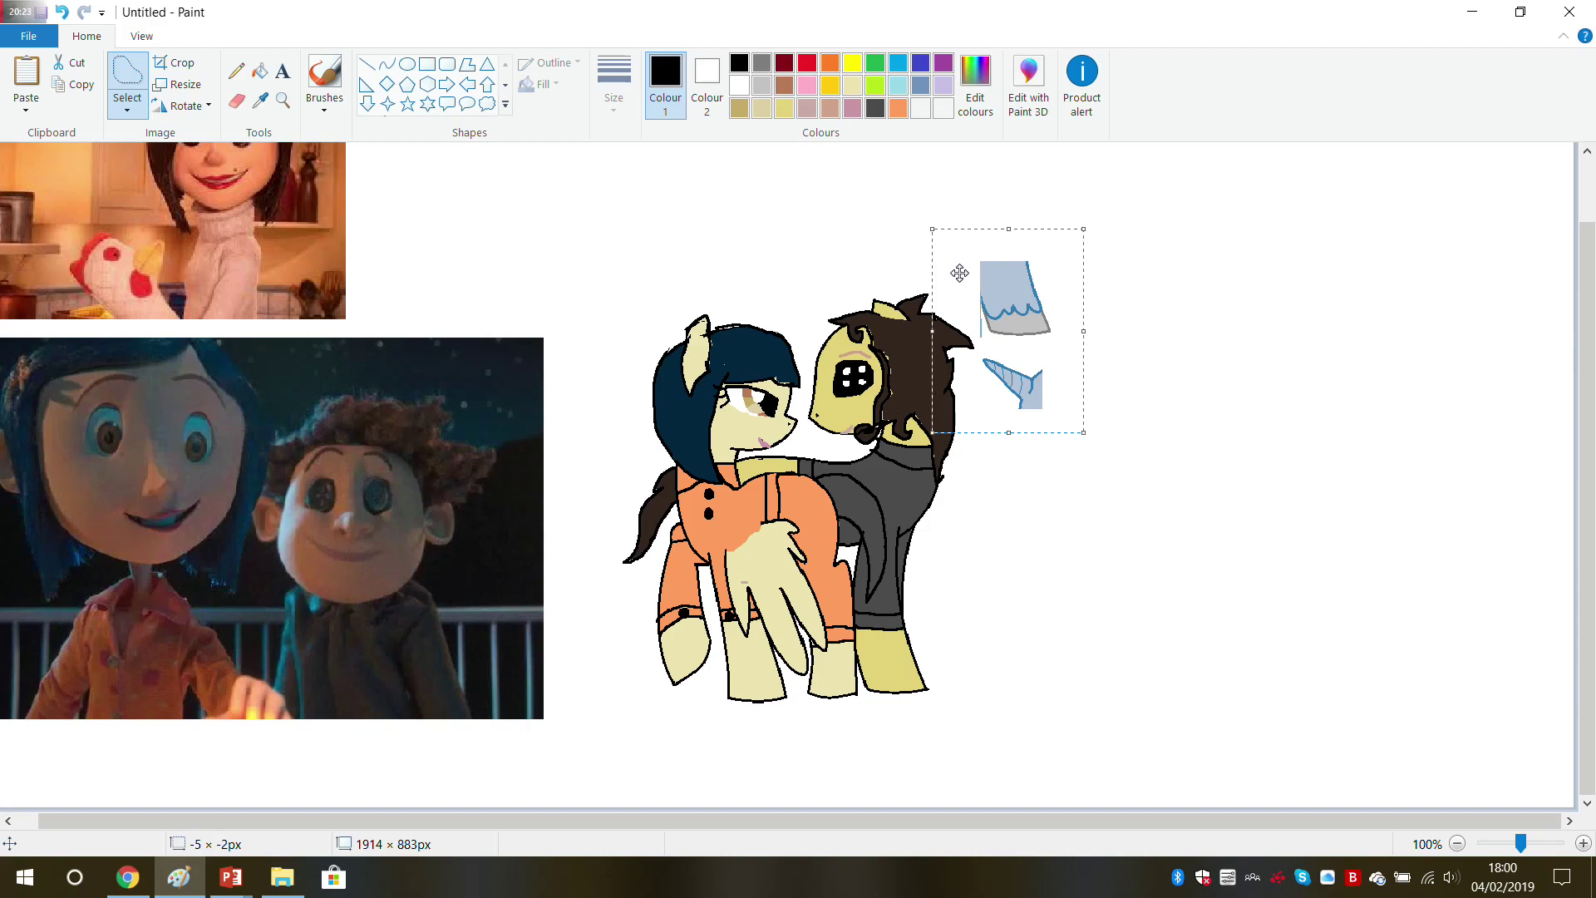
{"action": "key", "text": "Delete"}
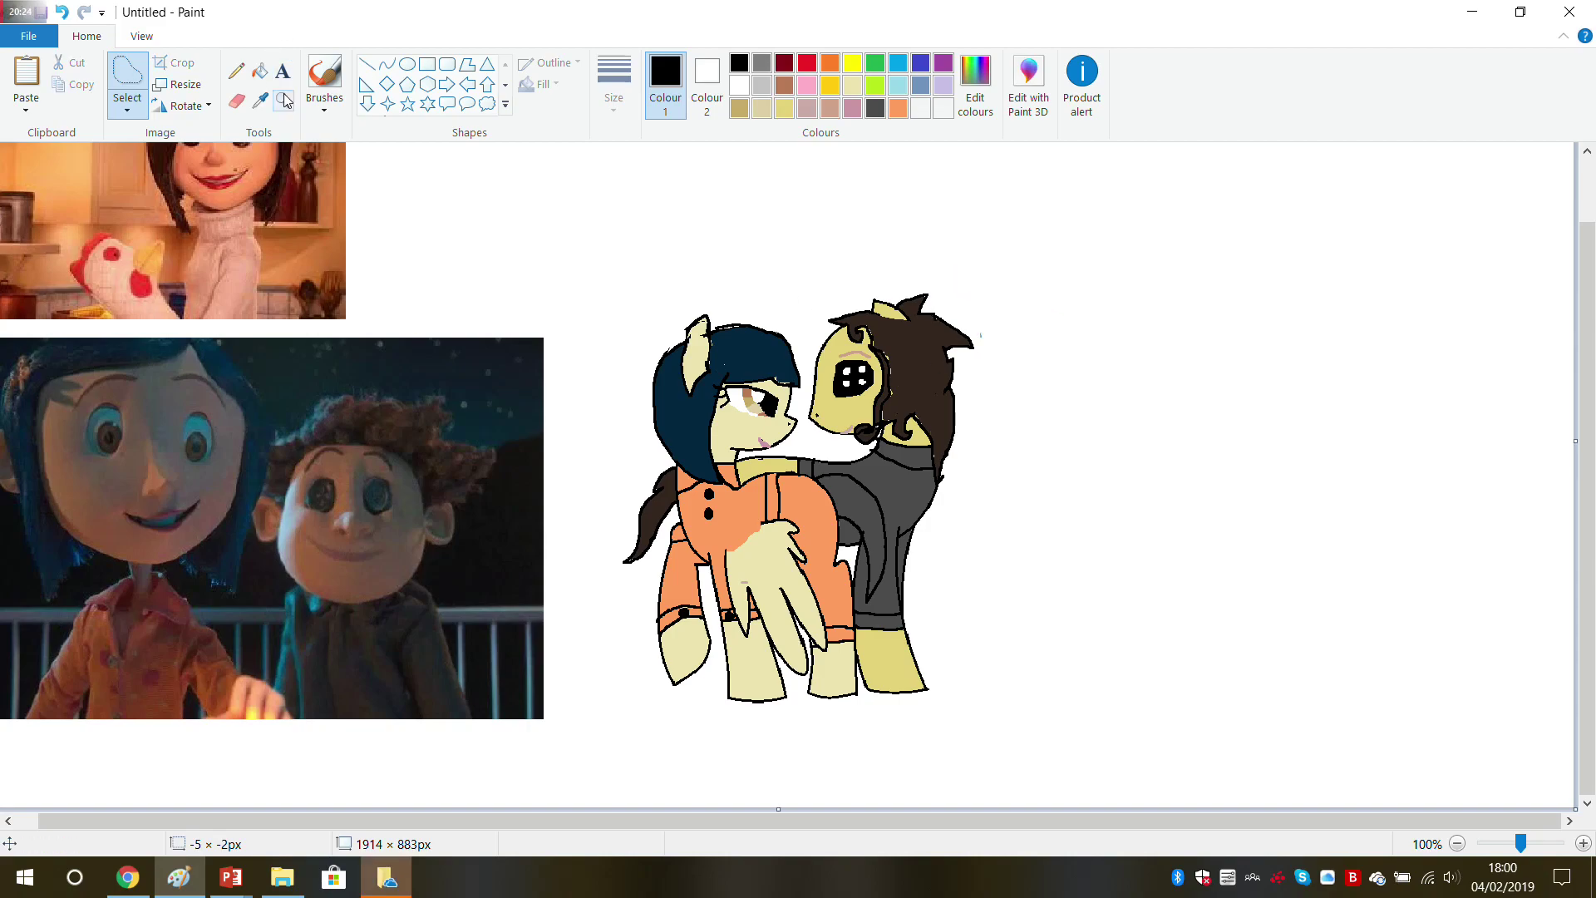
Step: Draw a small yellow flower with the pencil in the blue mane at the edge of the cream pony's ear
{"action": "left_click", "coordinate": [283, 100]}
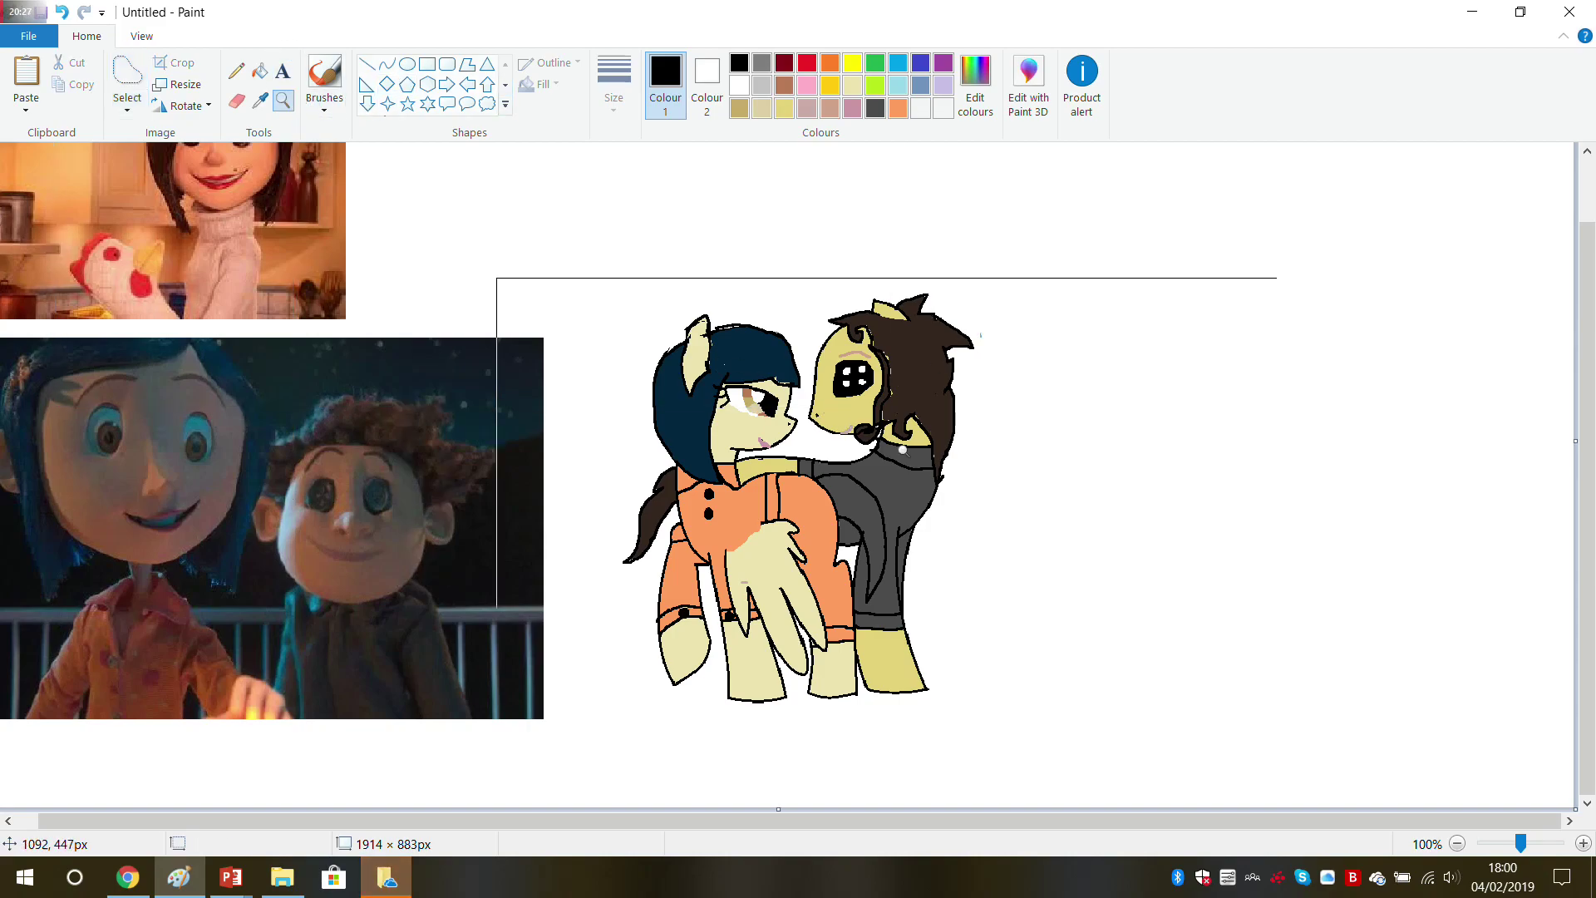
{"action": "left_click", "coordinate": [939, 440]}
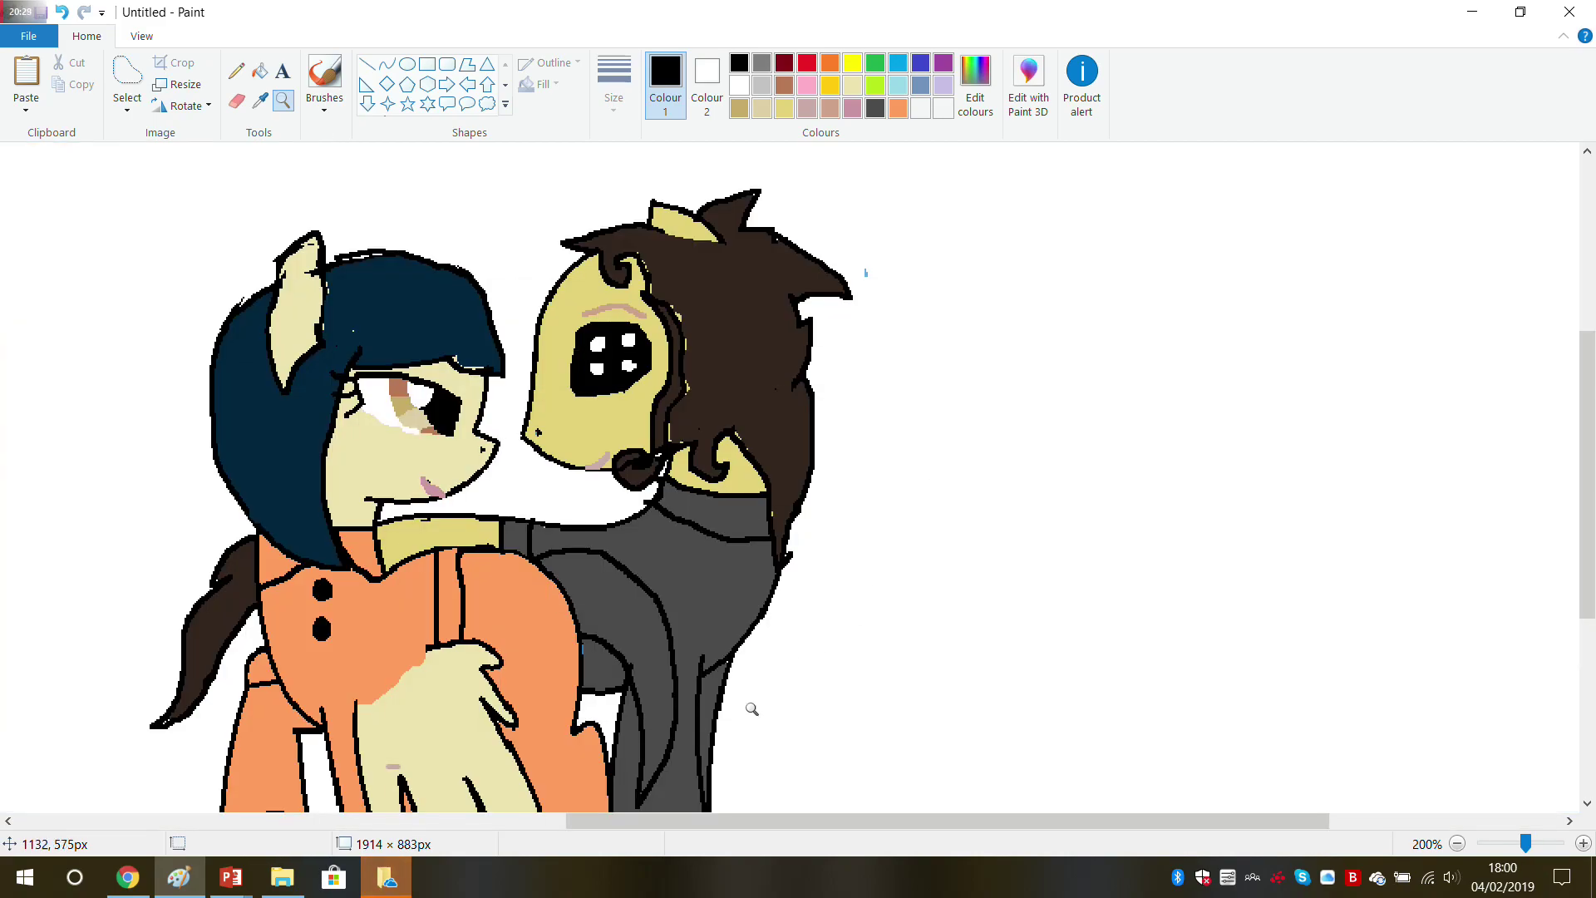
{"action": "left_click_drag", "start_coordinate": [669, 821], "coordinate": [268, 785]}
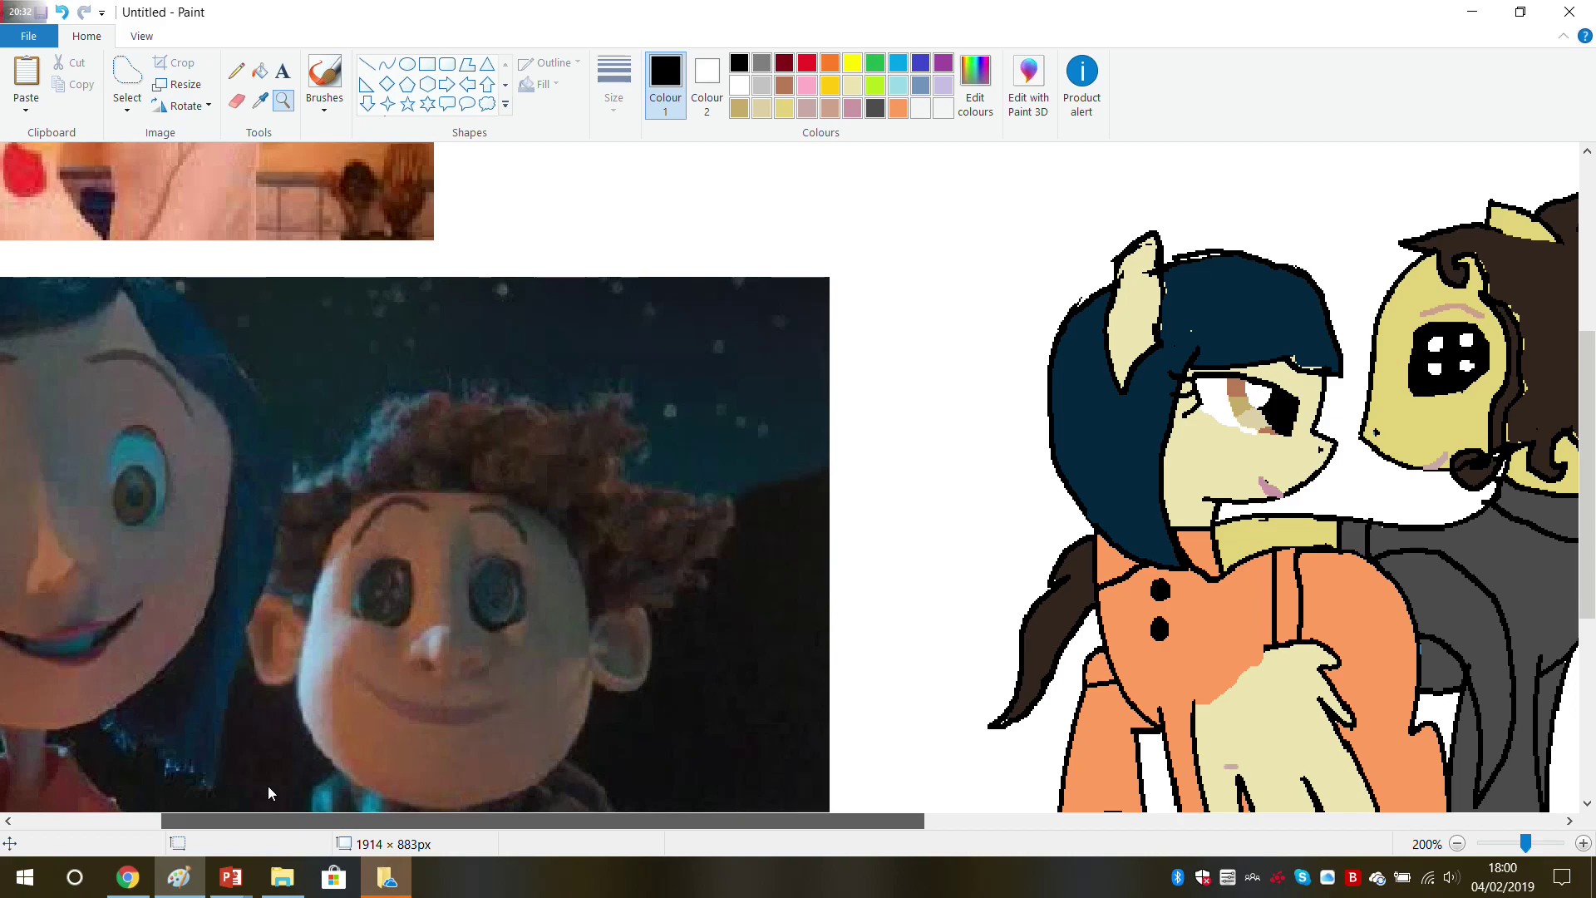
{"action": "left_click_drag", "start_coordinate": [267, 786], "coordinate": [502, 788]}
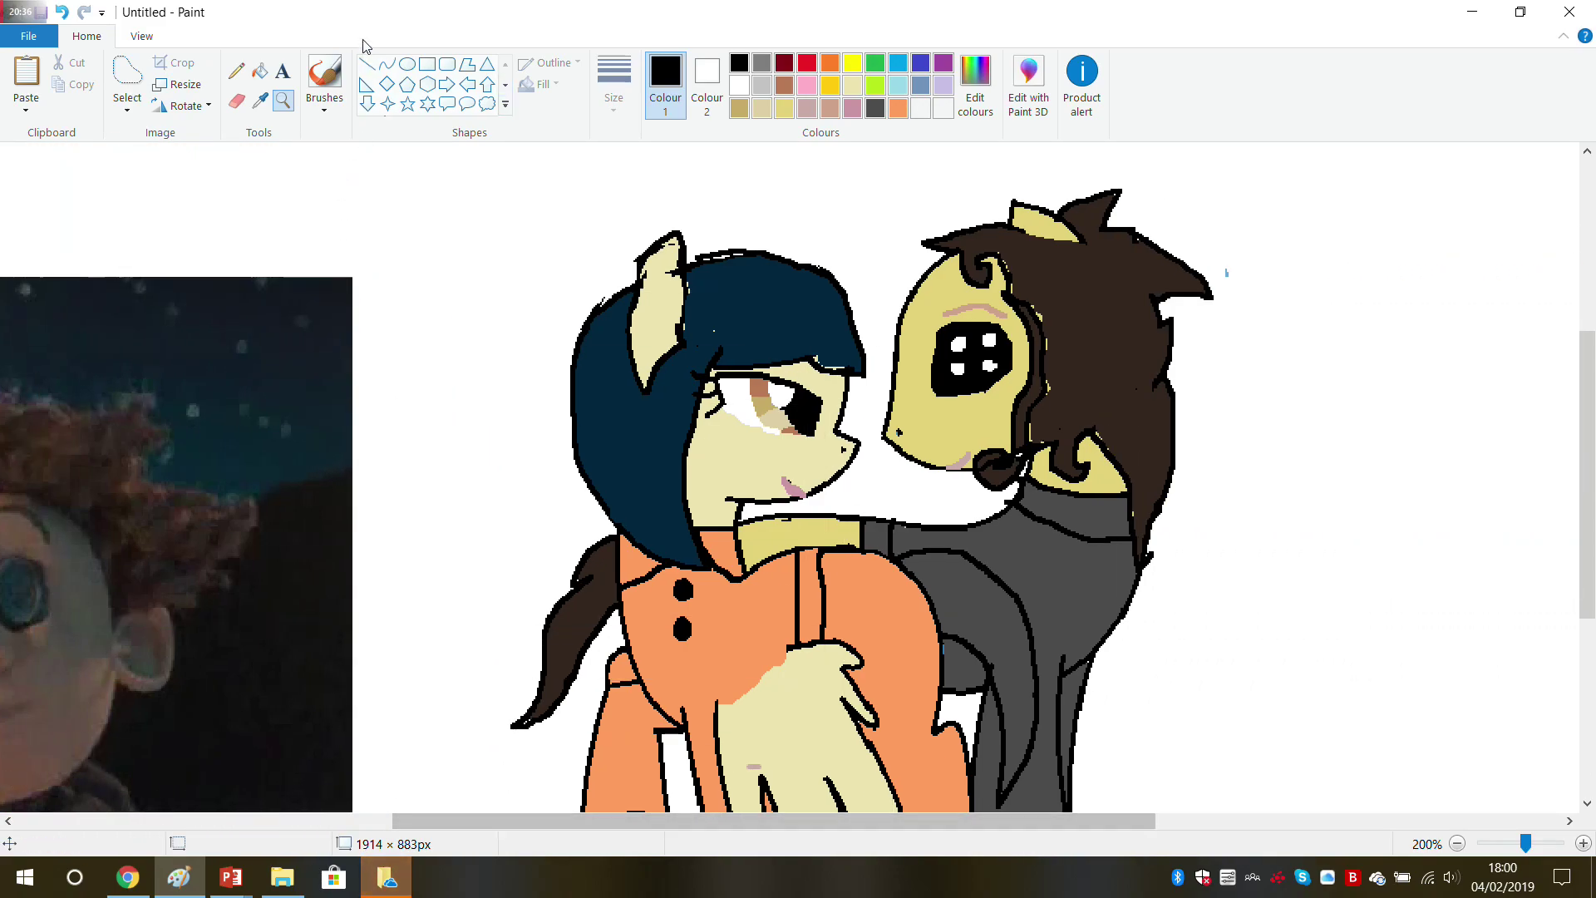
{"action": "left_click", "coordinate": [740, 148]}
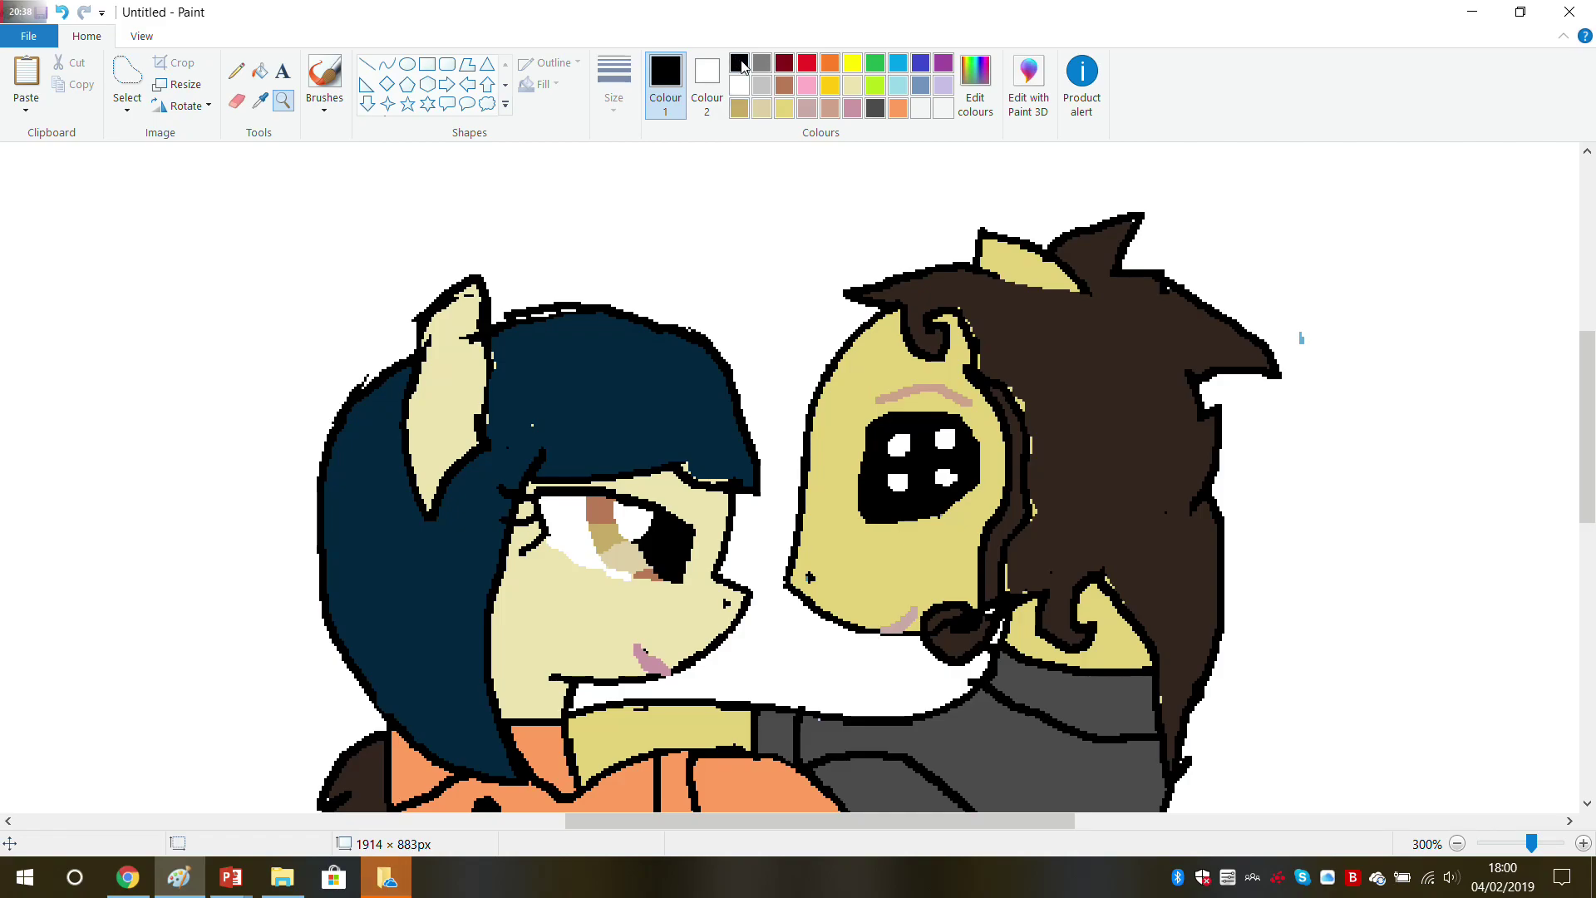
{"action": "left_click", "coordinate": [852, 64]}
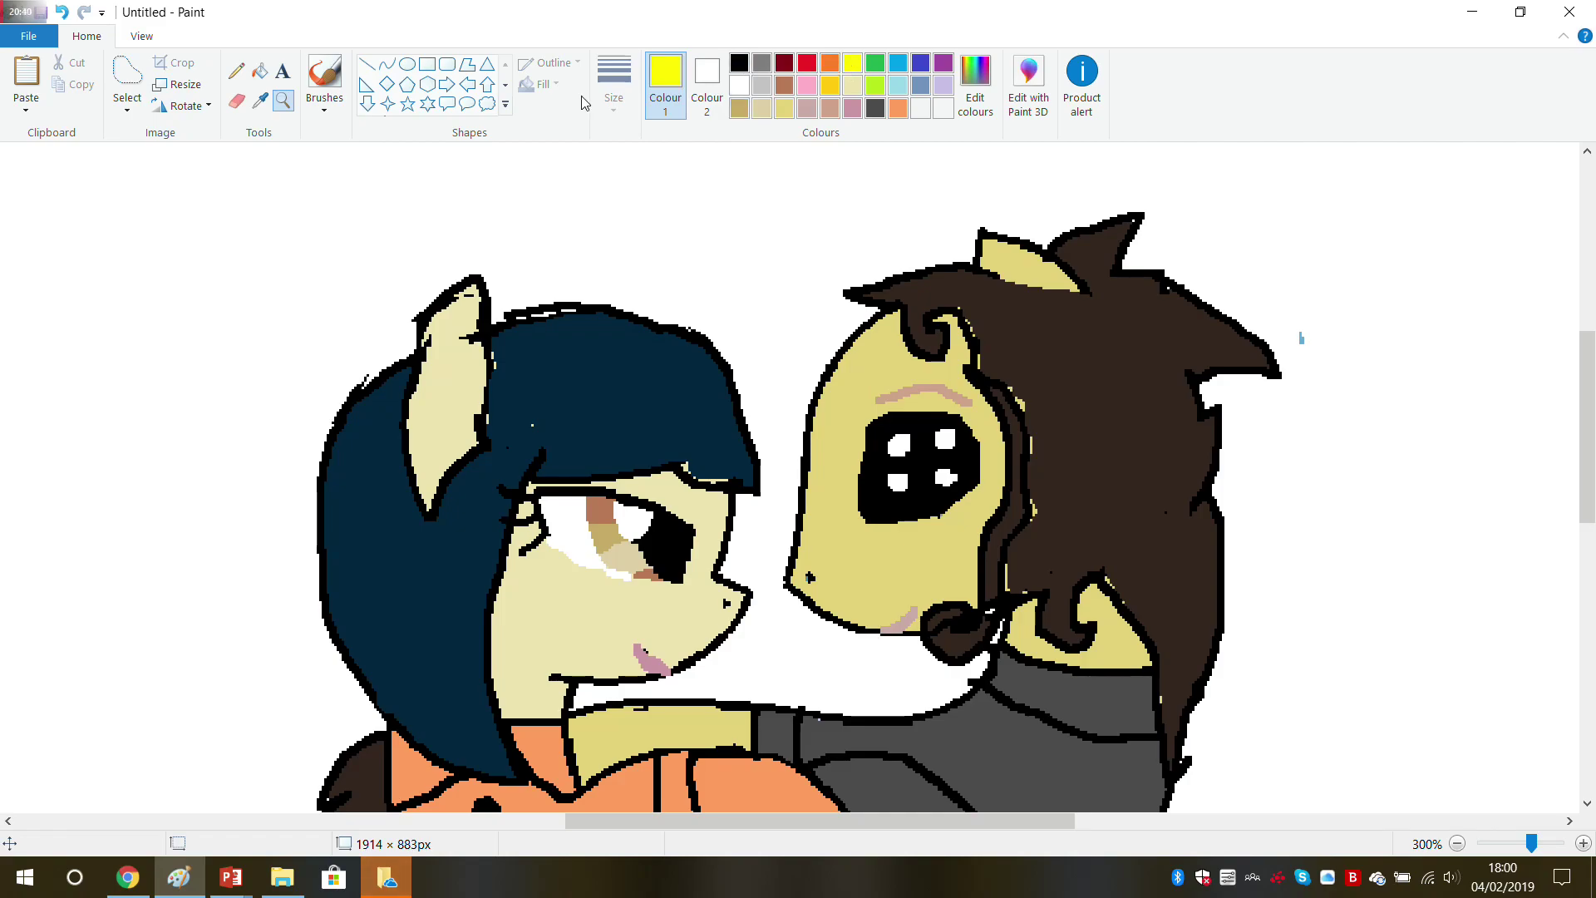
{"action": "left_click", "coordinate": [236, 71]}
{"action": "scroll", "coordinate": [348, 266], "scroll_direction": "down", "scroll_amount": 2}
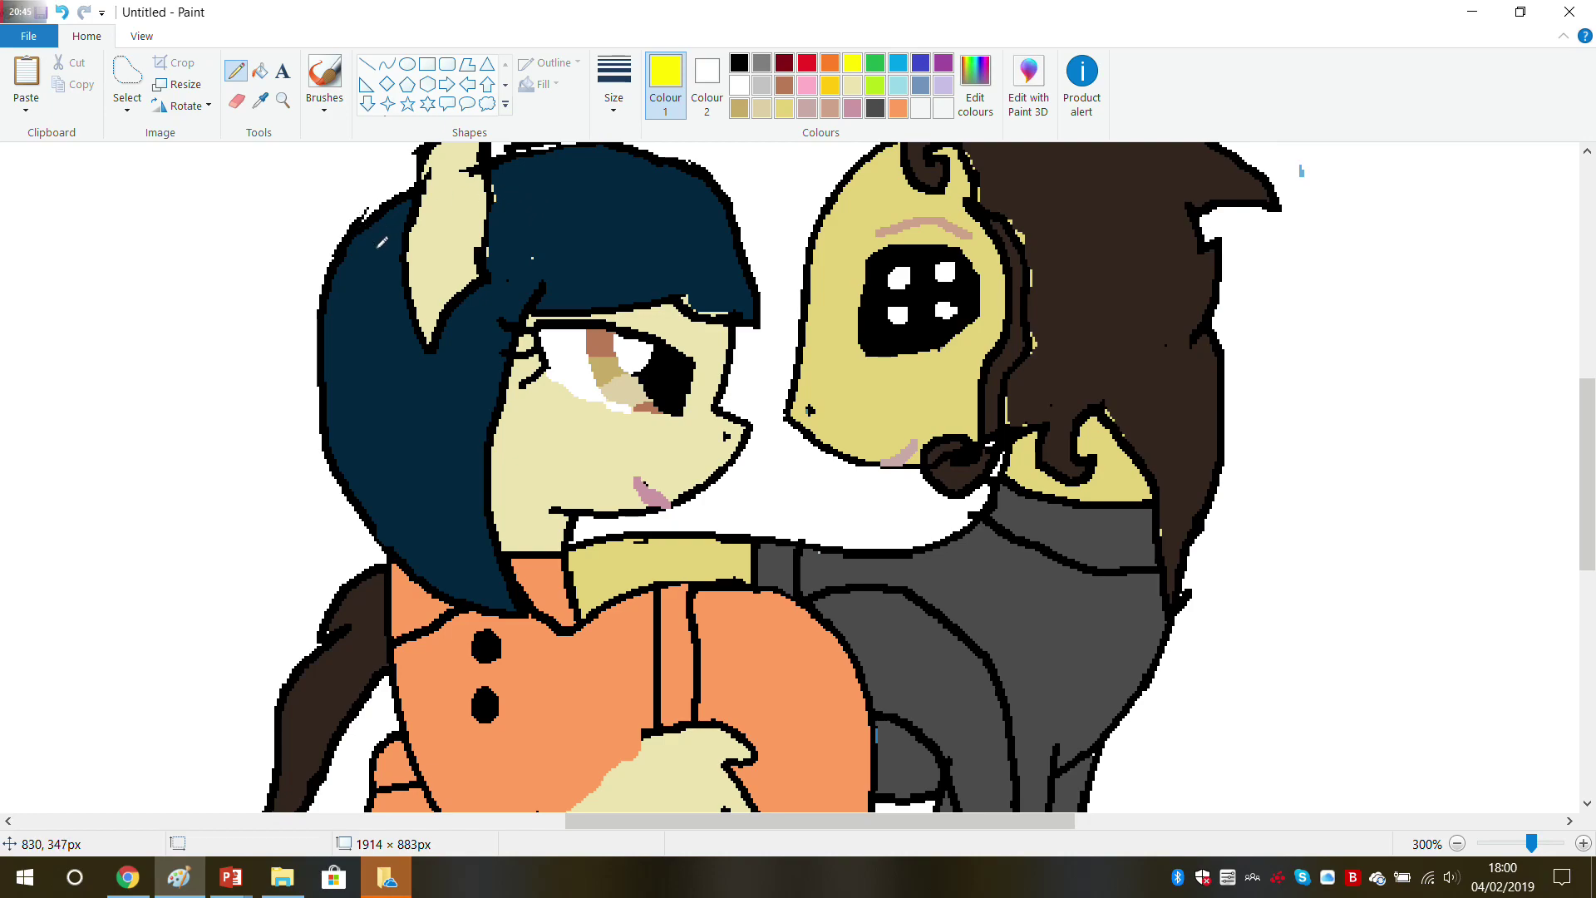
{"action": "mouse_move", "coordinate": [497, 244]}
{"action": "left_mouse_down"}
{"action": "mouse_move", "coordinate": [479, 291]}
{"action": "mouse_move", "coordinate": [480, 242]}
{"action": "left_mouse_up"}
{"action": "left_click_drag", "start_coordinate": [495, 254], "coordinate": [491, 266]}
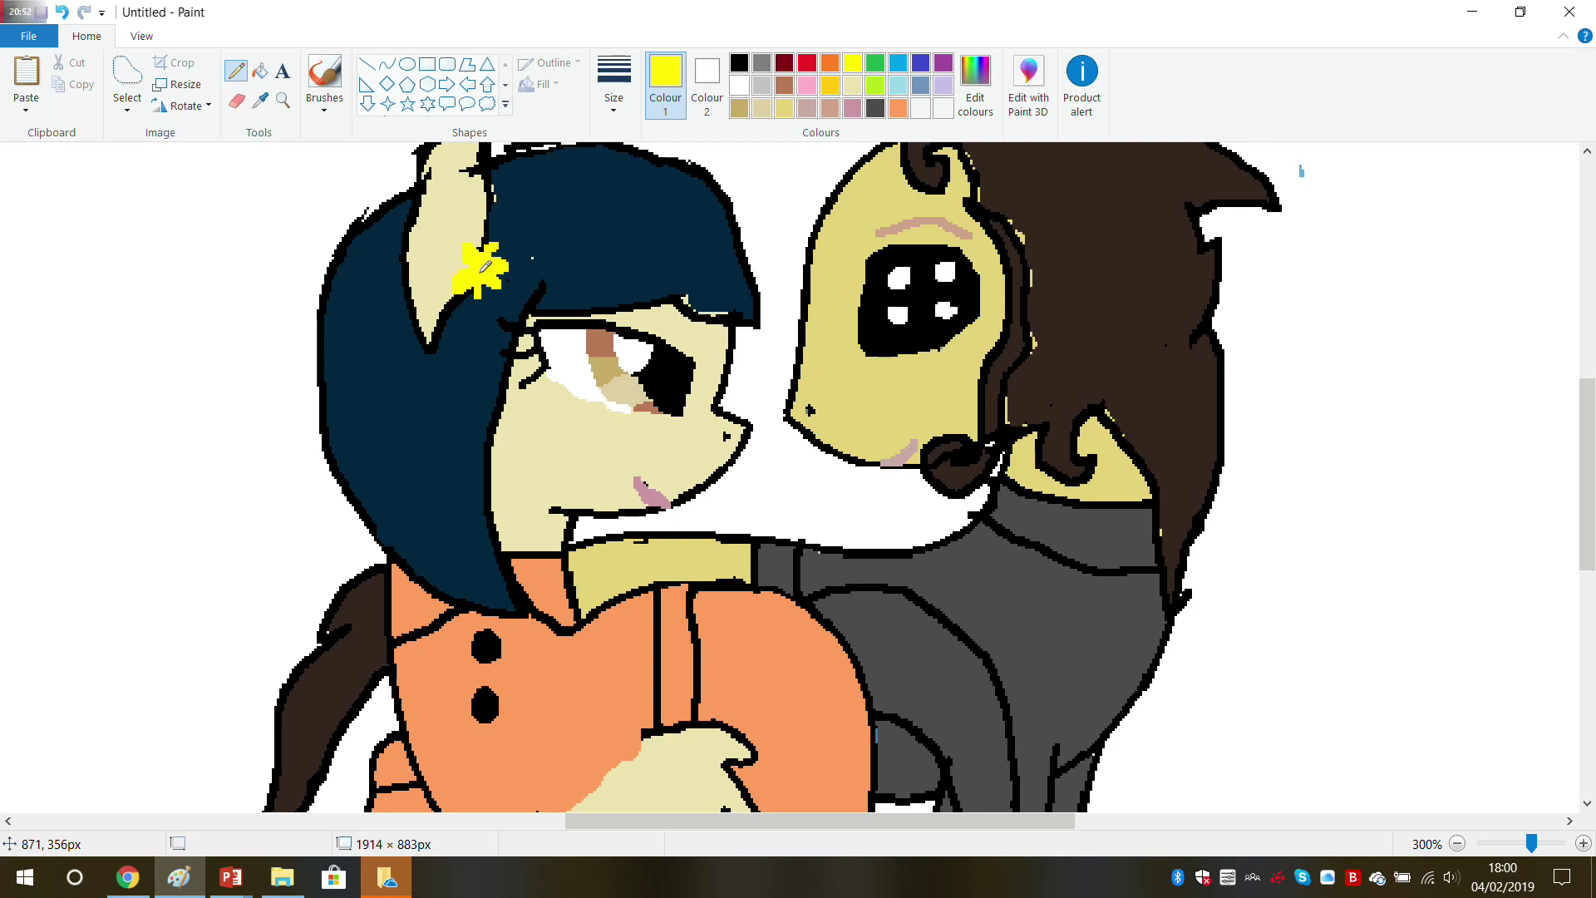
Step: Add a black centre to the yellow flower beside the cream pony's ear
{"action": "scroll", "coordinate": [755, 315], "scroll_direction": "up", "scroll_amount": 2}
{"action": "scroll", "coordinate": [756, 315], "scroll_direction": "down", "scroll_amount": 2}
{"action": "left_click", "coordinate": [737, 64]}
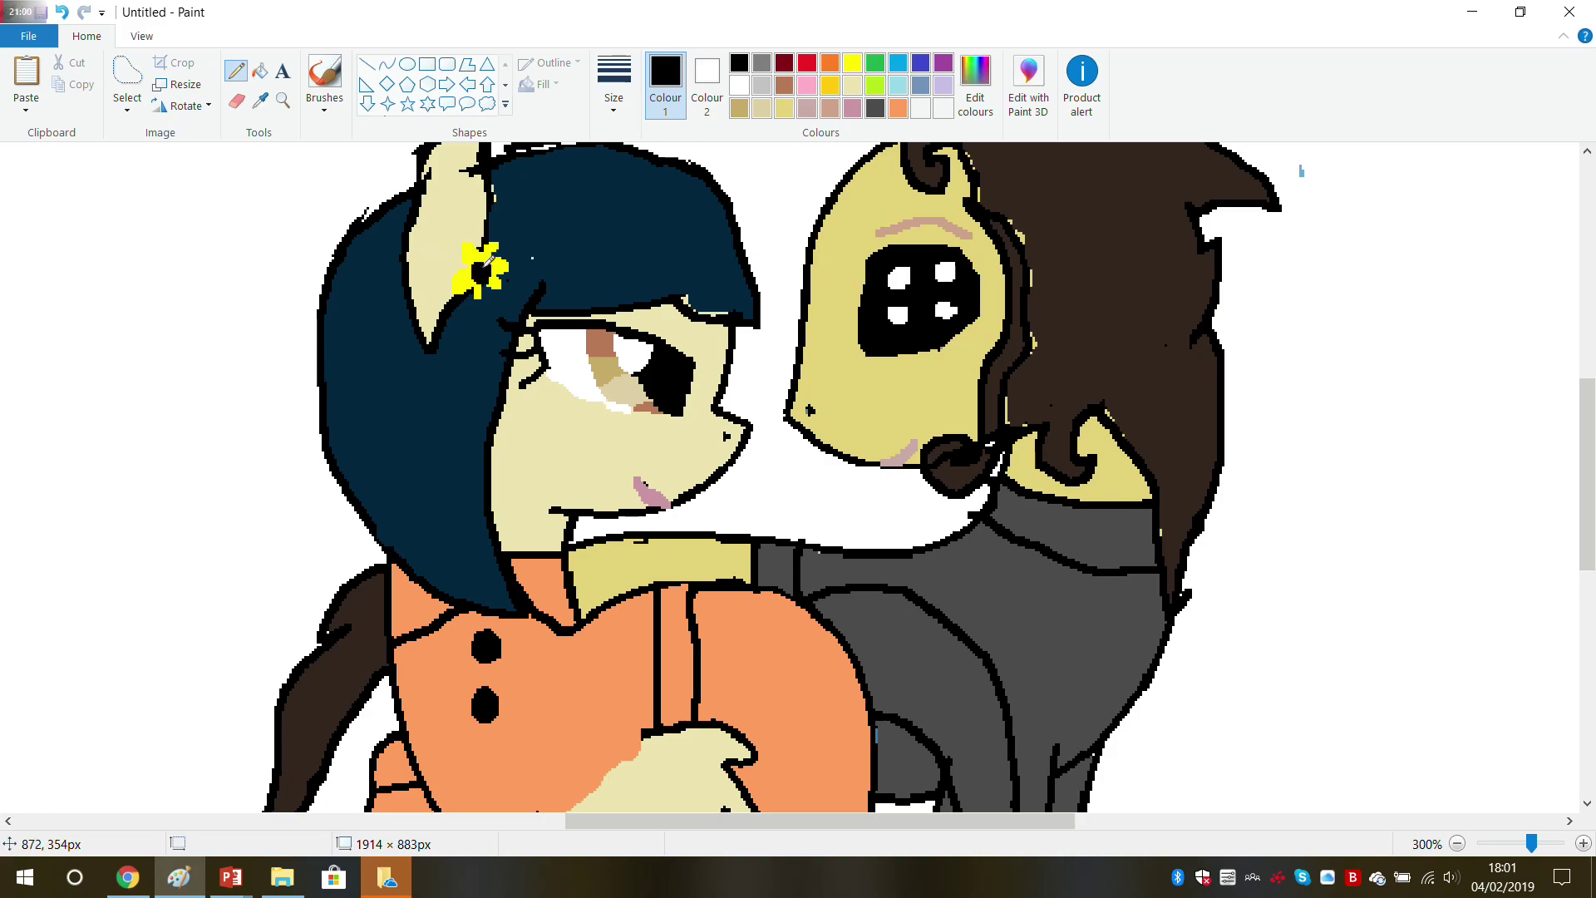
Step: Draw zigzag pink blush marks with the pencil under the eyes of both ponies
{"action": "scroll", "coordinate": [680, 324], "scroll_direction": "up", "scroll_amount": 2}
{"action": "scroll", "coordinate": [680, 323], "scroll_direction": "down", "scroll_amount": 4}
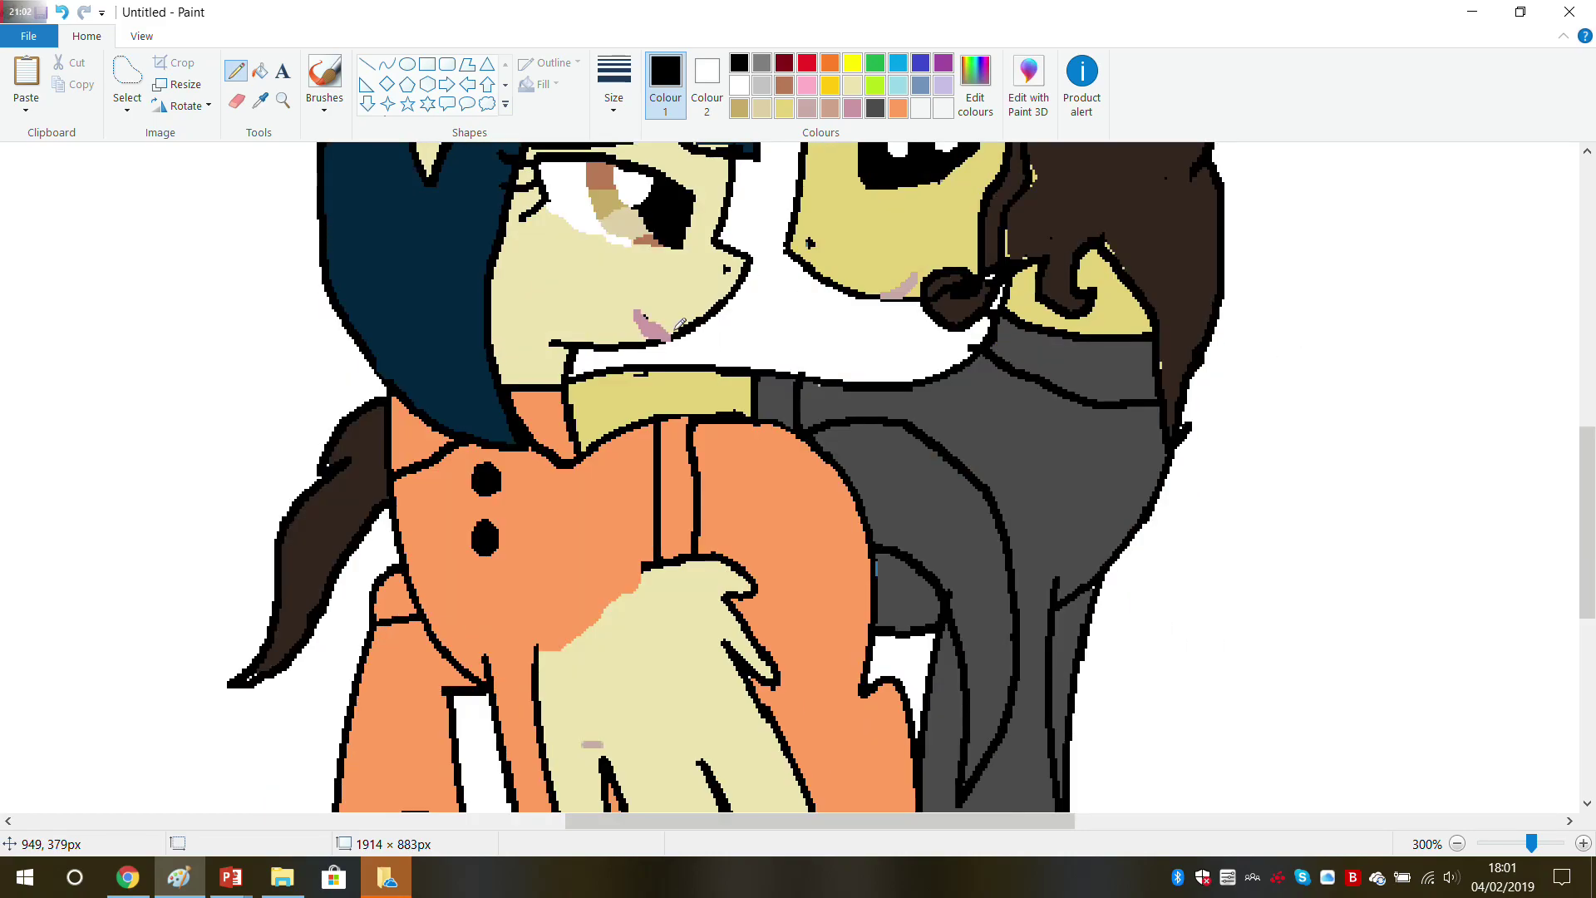
{"action": "scroll", "coordinate": [680, 323], "scroll_direction": "up", "scroll_amount": 4}
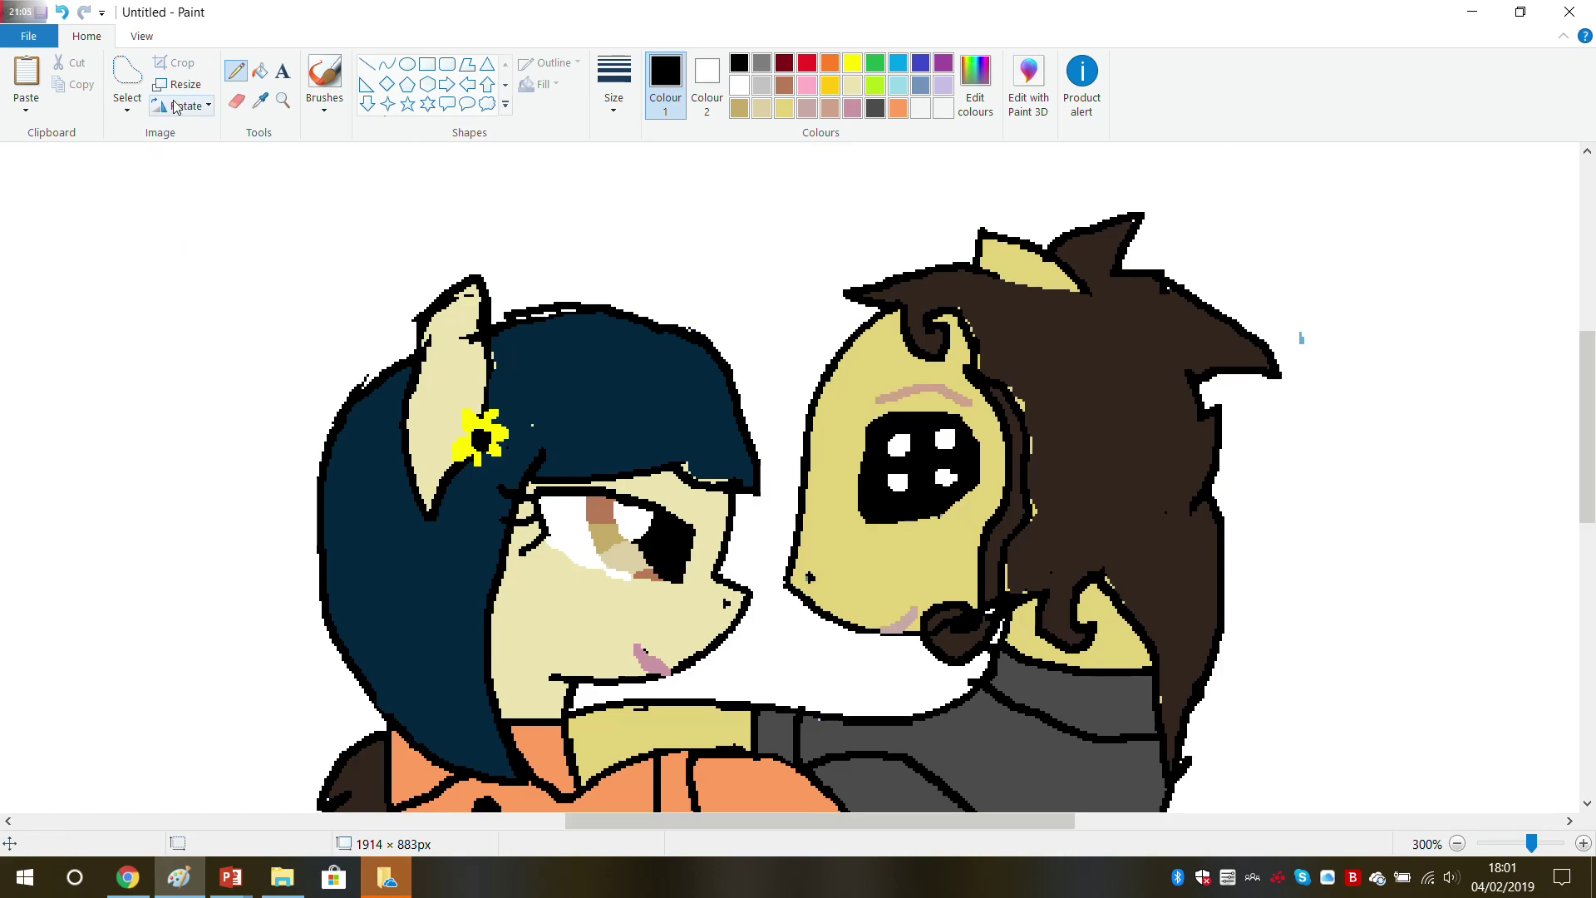
{"action": "left_click", "coordinate": [236, 101]}
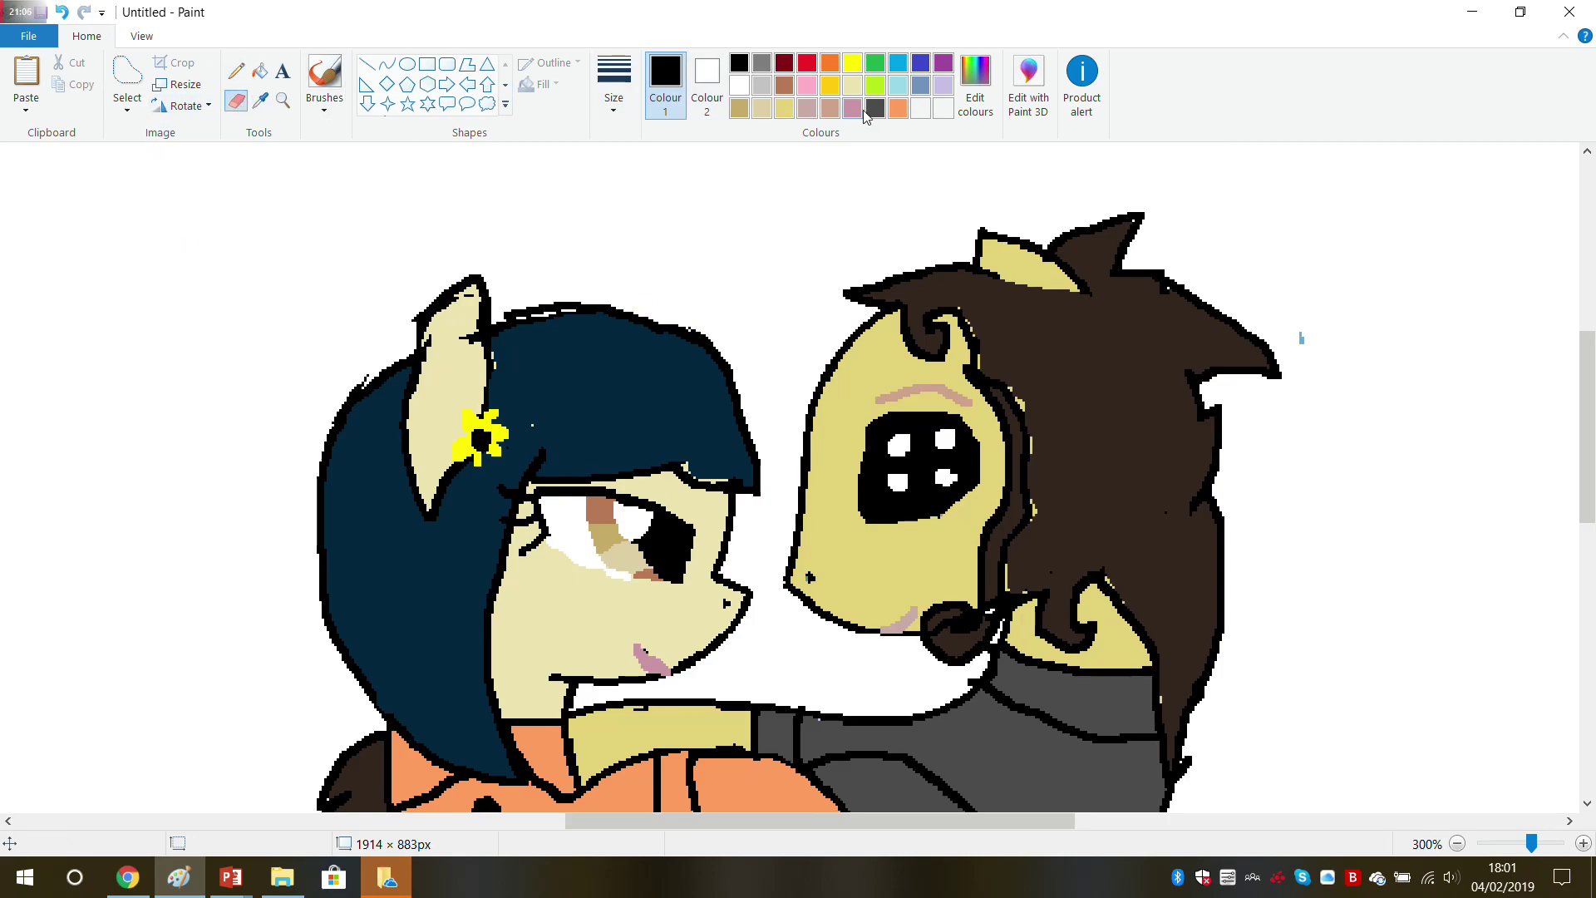
{"action": "left_click", "coordinate": [807, 85]}
{"action": "left_click", "coordinate": [236, 71]}
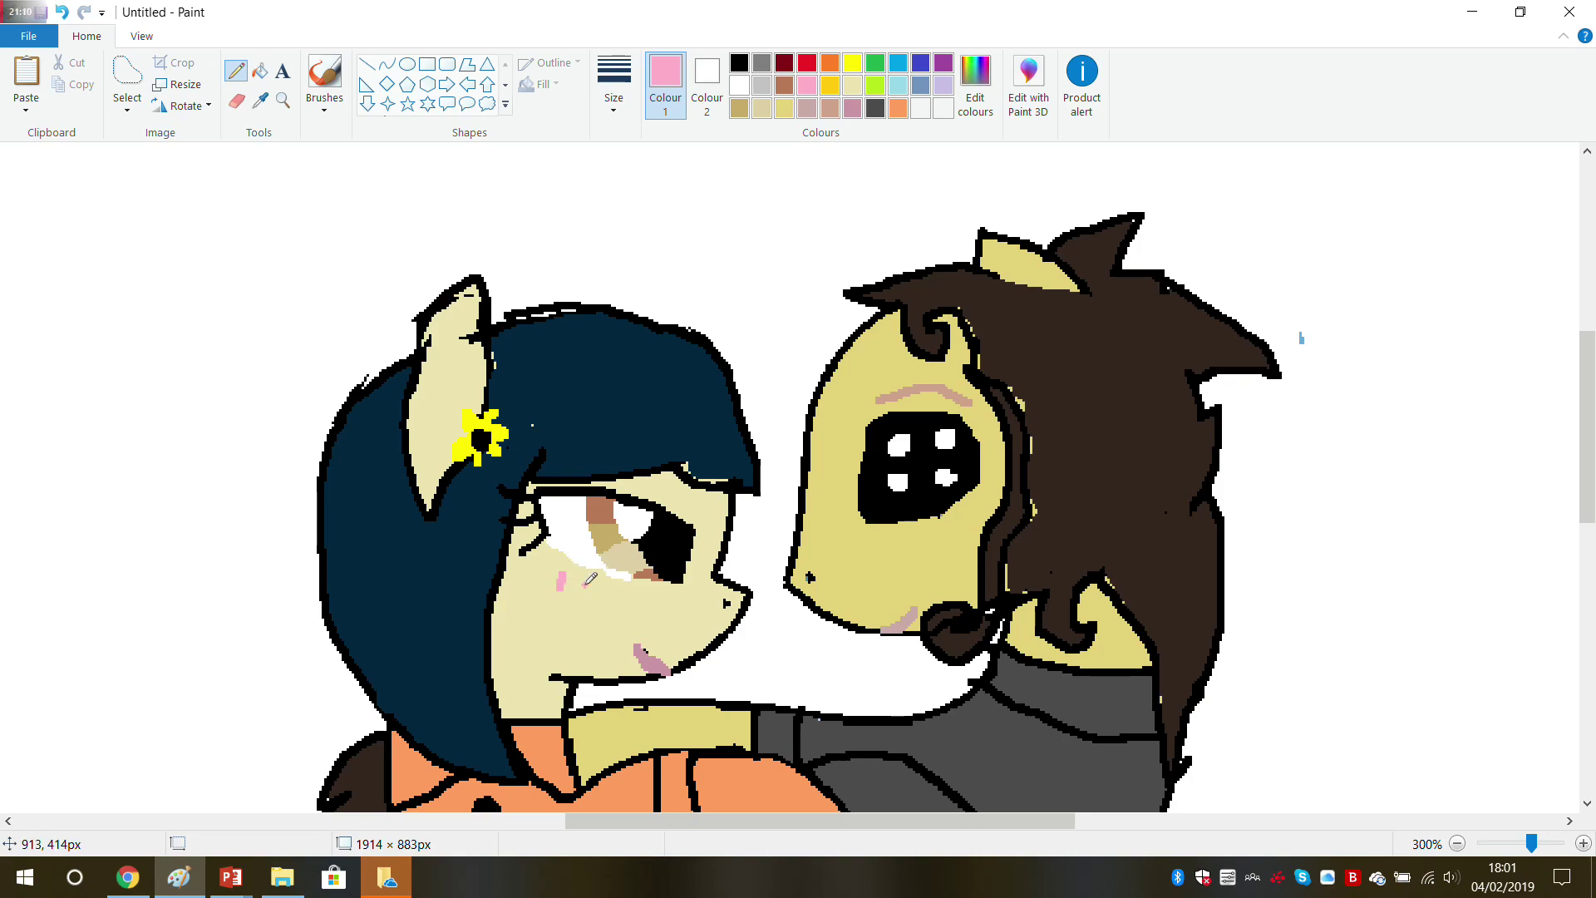
{"action": "left_click_drag", "start_coordinate": [616, 595], "coordinate": [616, 604]}
{"action": "left_click_drag", "start_coordinate": [648, 606], "coordinate": [584, 588]}
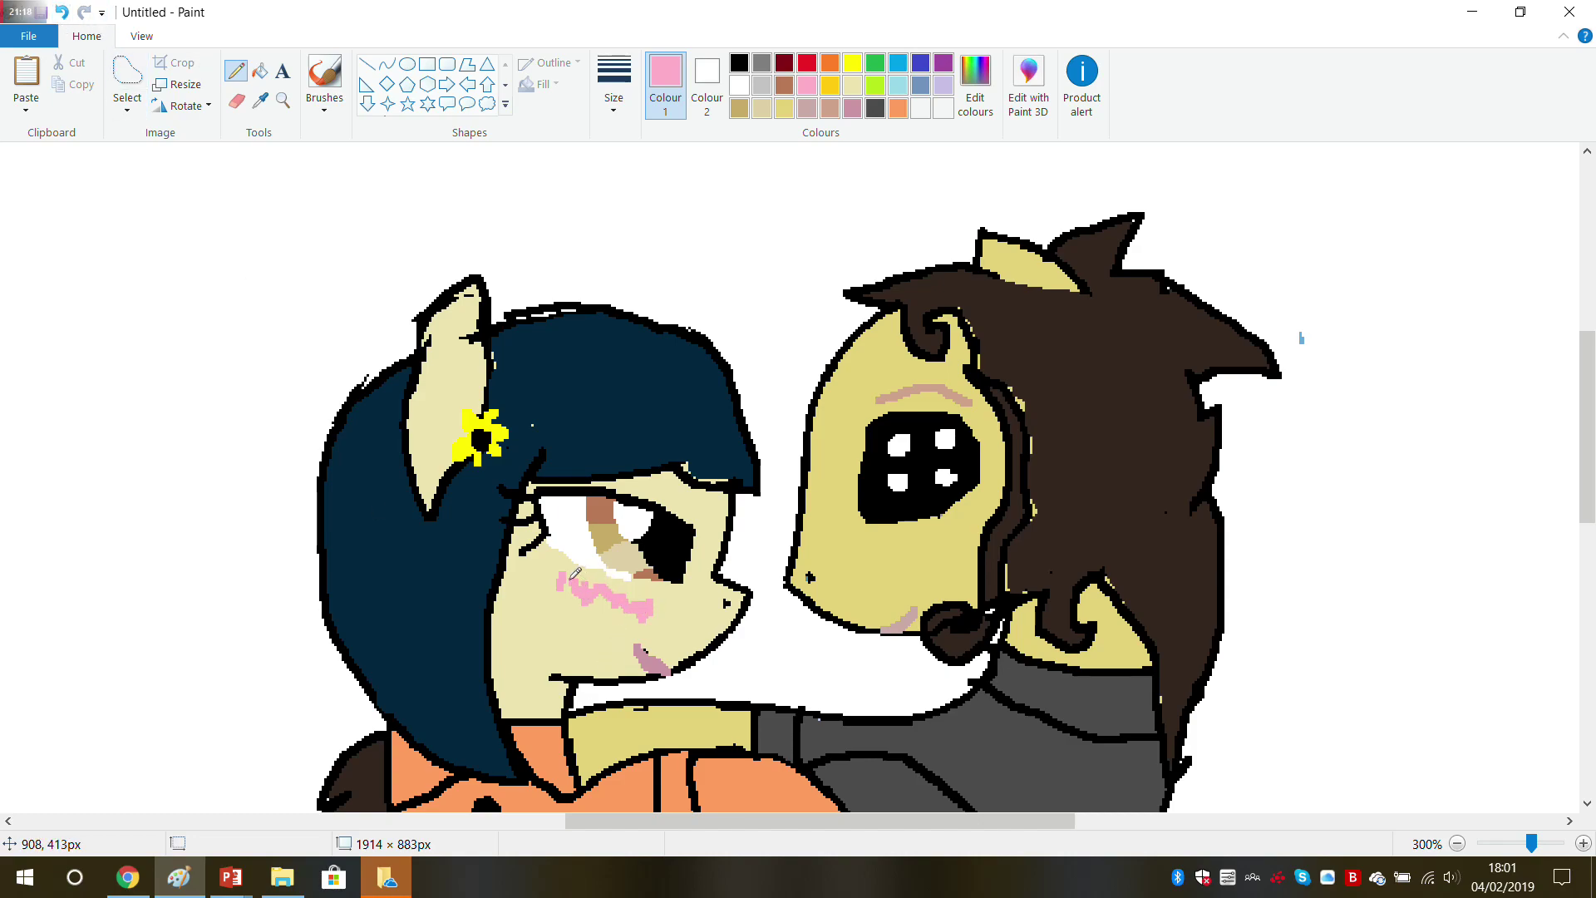
{"action": "left_click_drag", "start_coordinate": [863, 542], "coordinate": [917, 556]}
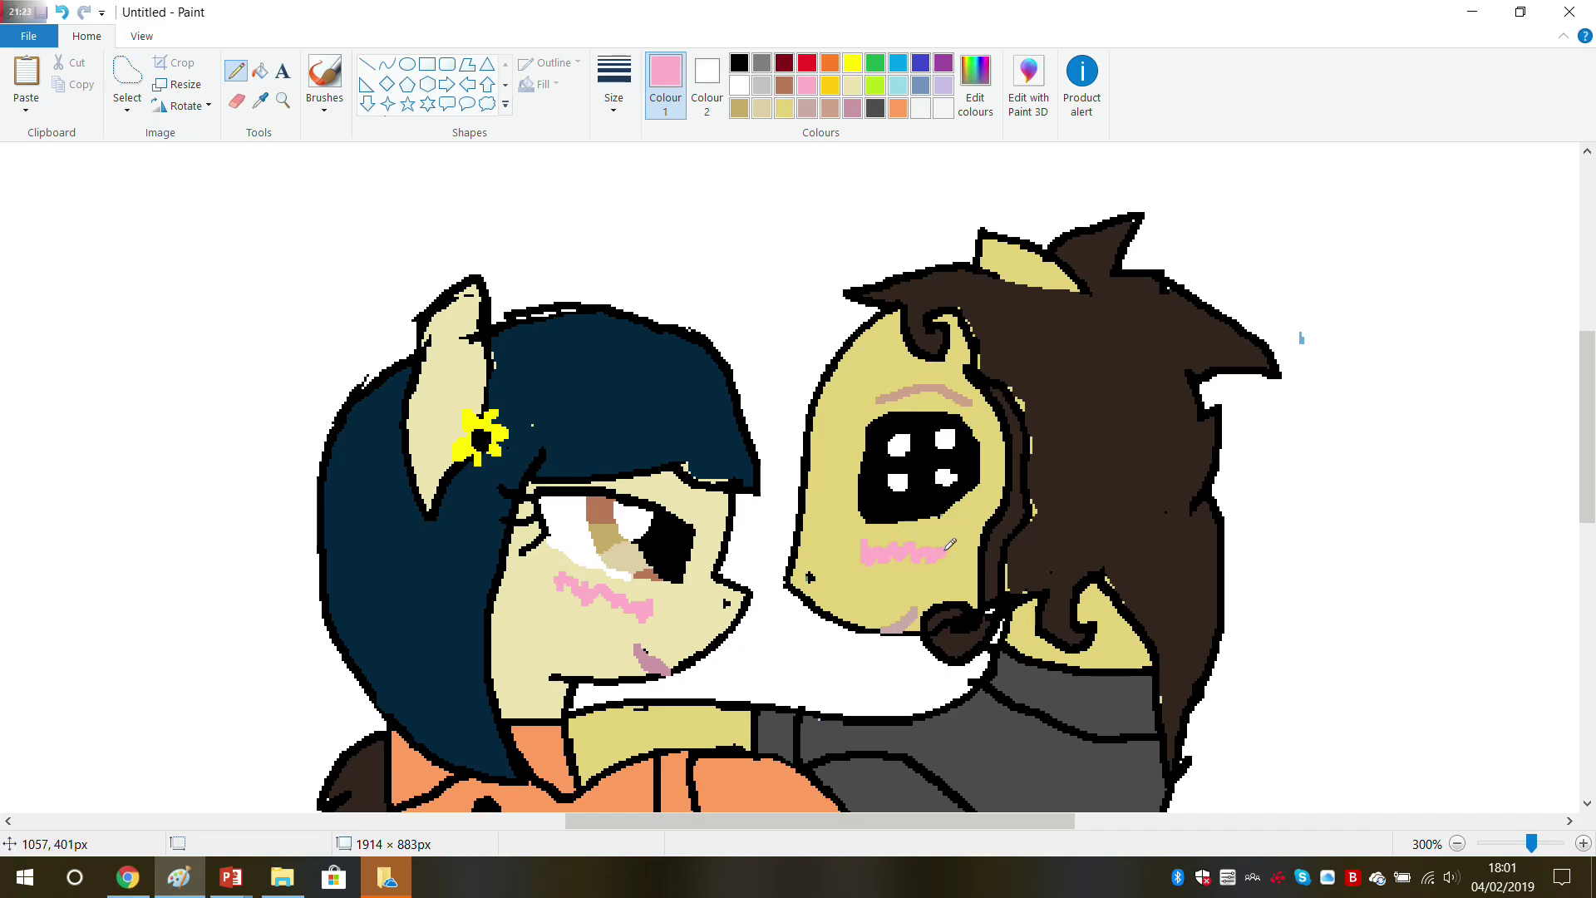
Step: Draw a red heart shape about 52 × 52 px above and between the two ponies' heads and fill it with red
{"action": "scroll", "coordinate": [958, 540], "scroll_direction": "up", "scroll_amount": 2}
{"action": "scroll", "coordinate": [958, 541], "scroll_direction": "down", "scroll_amount": 2}
{"action": "scroll", "coordinate": [832, 332], "scroll_direction": "up", "scroll_amount": 3}
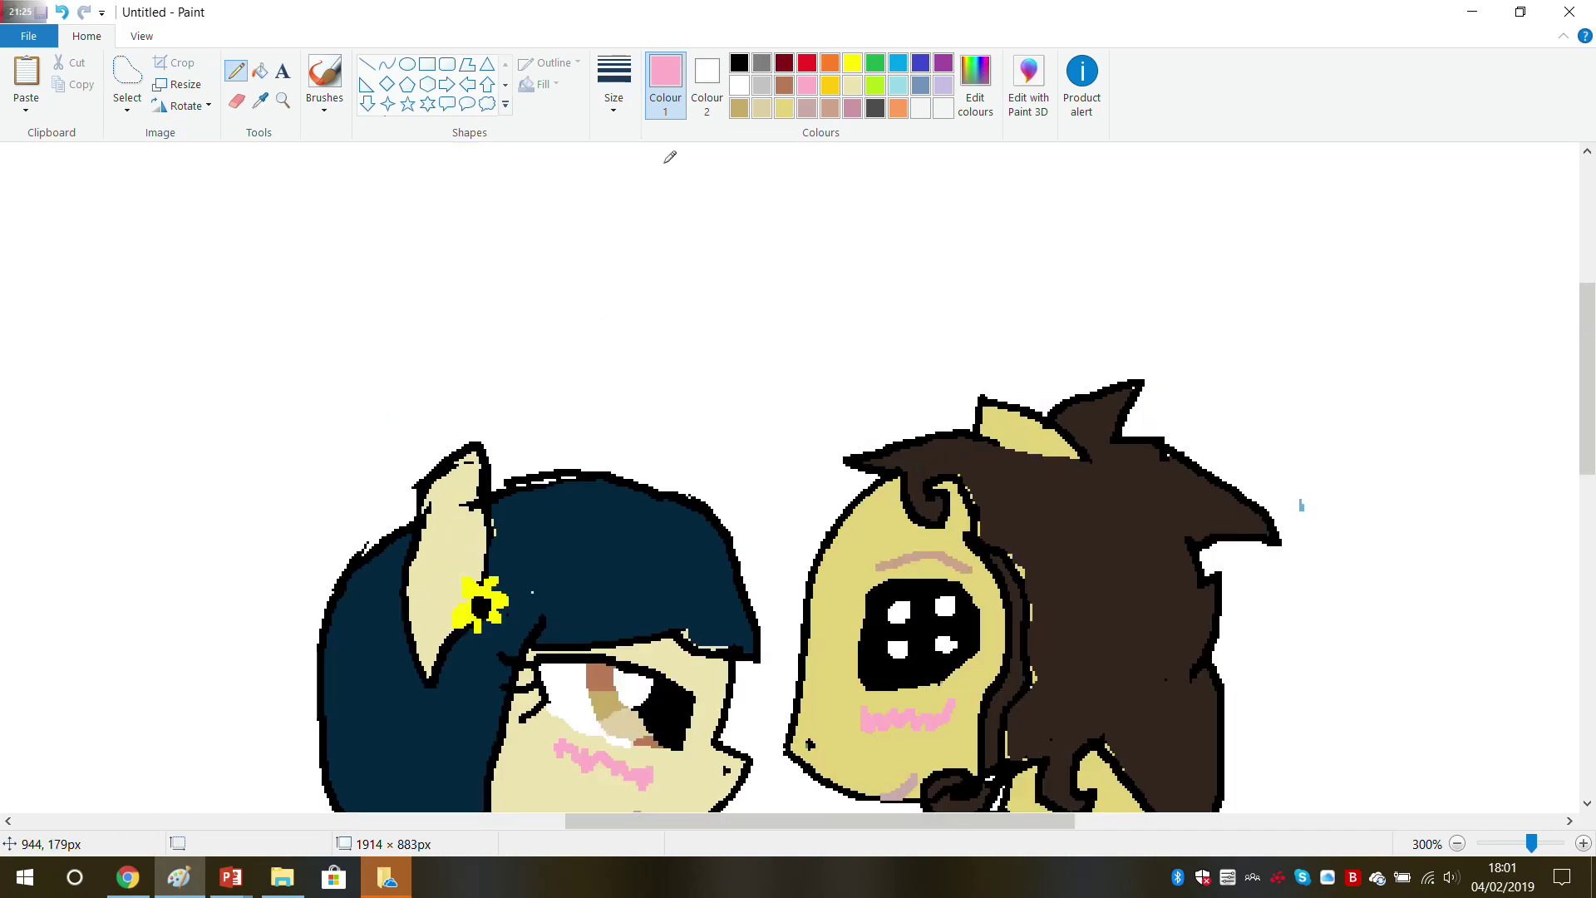
{"action": "left_click", "coordinate": [808, 67]}
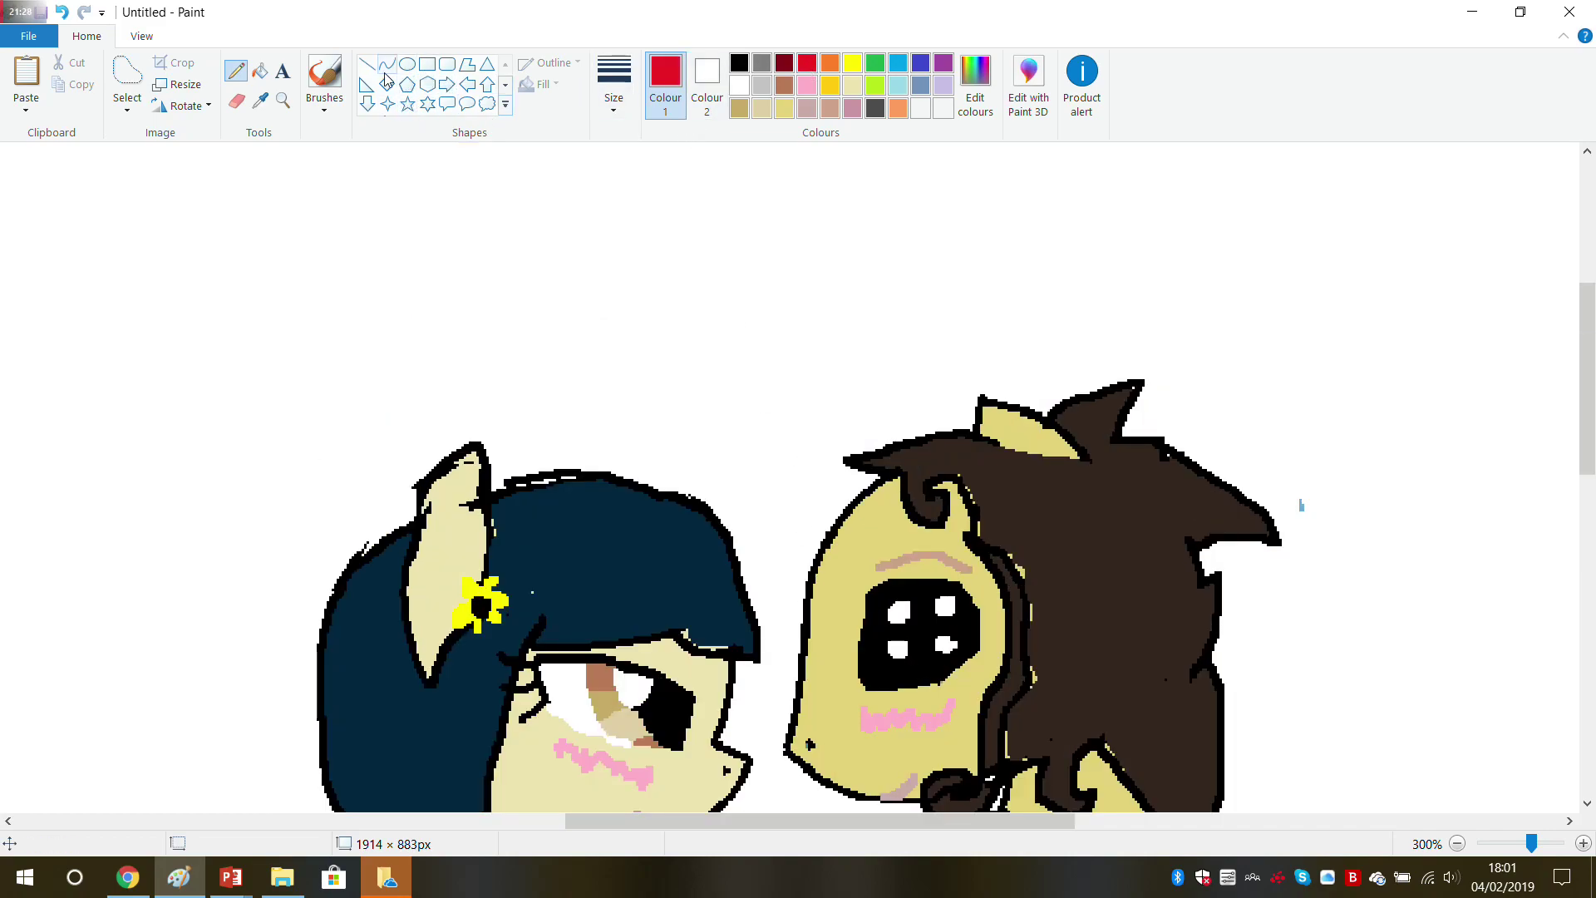
{"action": "left_click", "coordinate": [505, 105]}
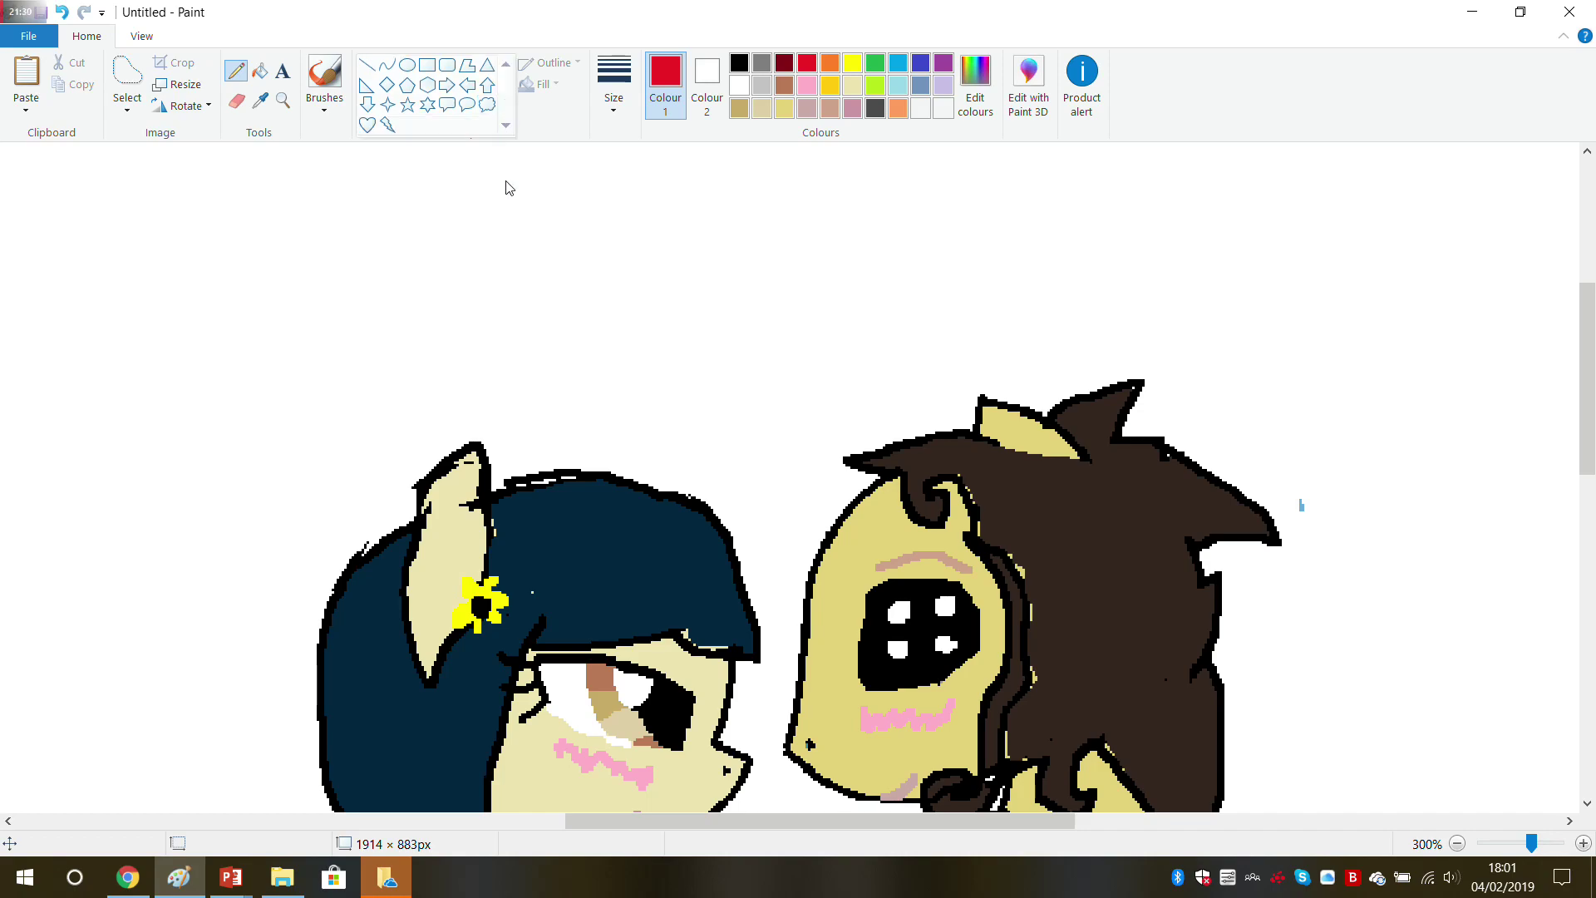
{"action": "left_click", "coordinate": [367, 124]}
{"action": "left_click_drag", "start_coordinate": [728, 321], "coordinate": [864, 462]}
{"action": "left_click_drag", "start_coordinate": [791, 380], "coordinate": [756, 392]}
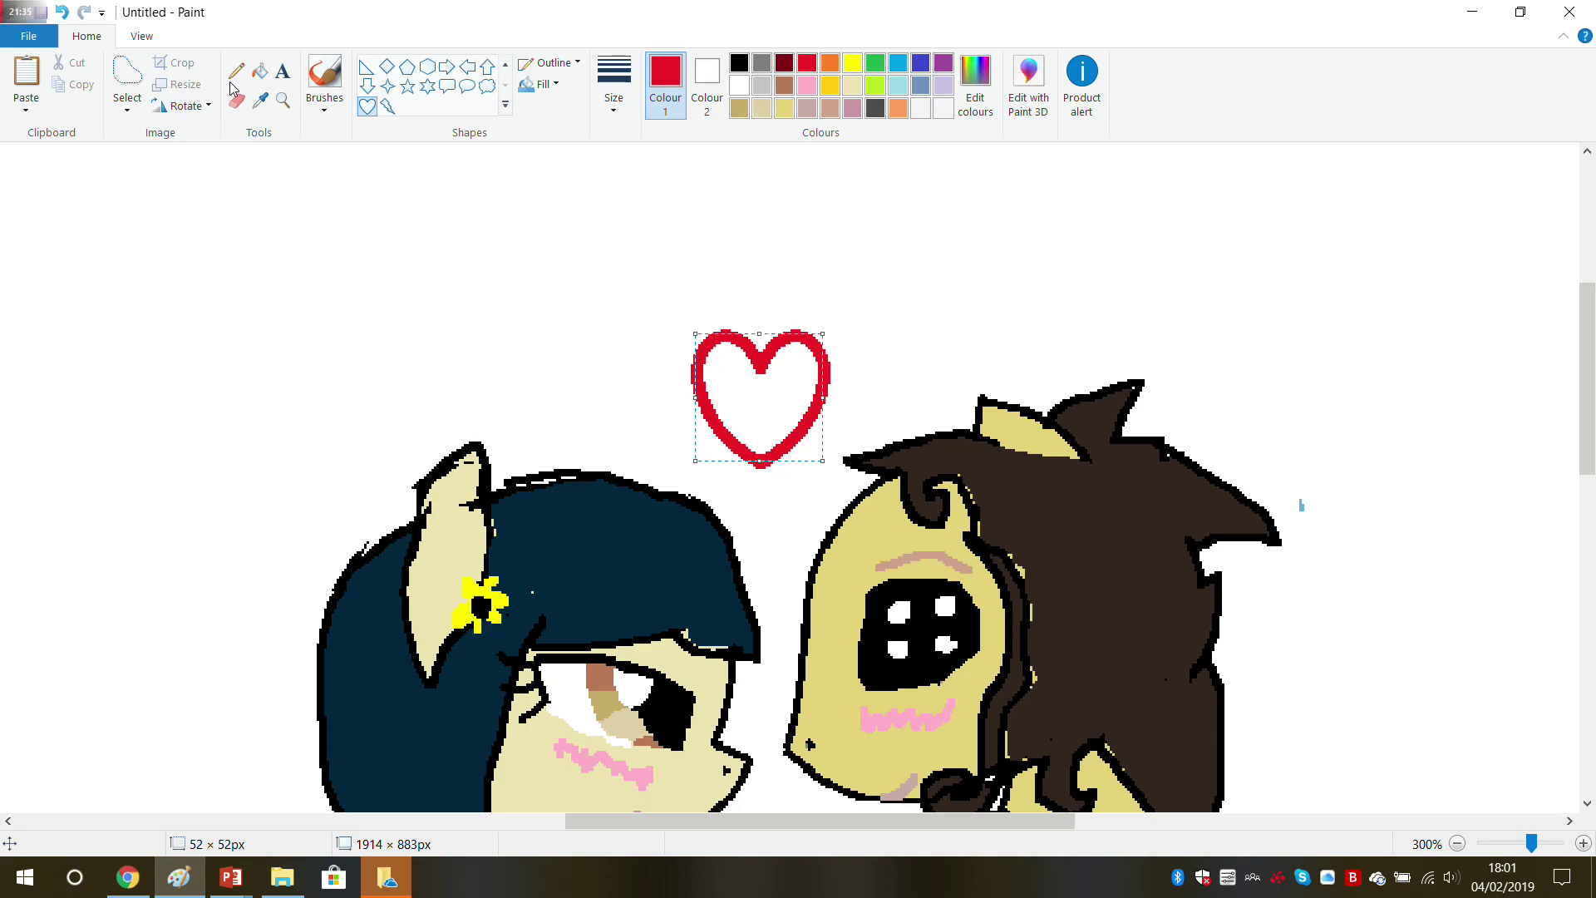
{"action": "left_click", "coordinate": [260, 71]}
{"action": "left_click", "coordinate": [736, 386]}
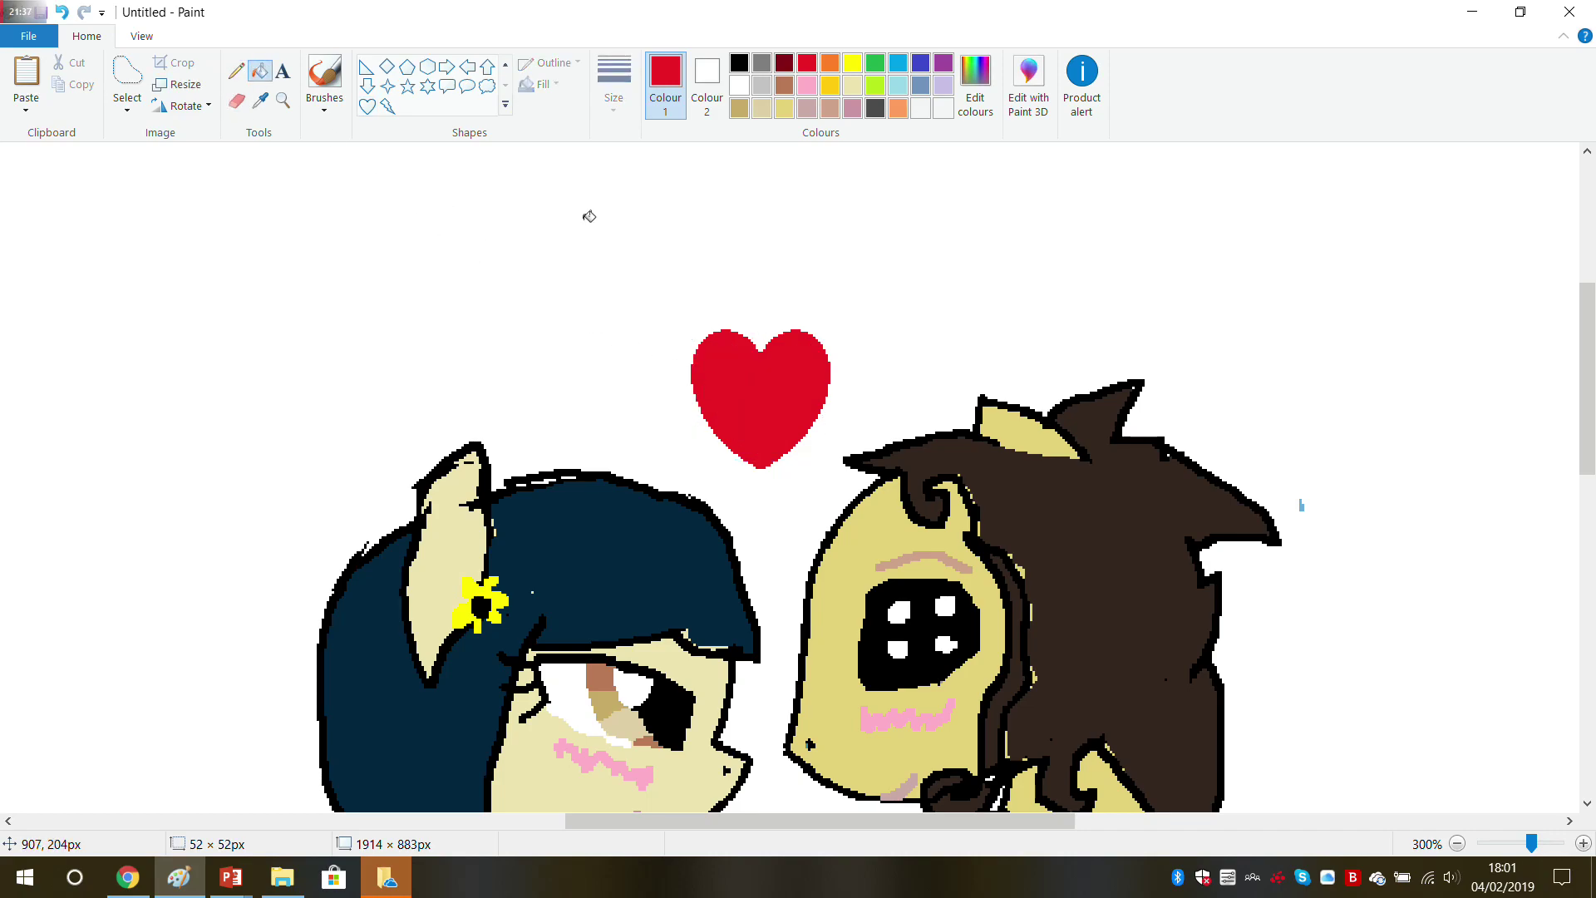
Step: Outline the red heart with a slightly larger black heart shape and adjust it to fit around the red one
{"action": "left_click", "coordinate": [739, 62]}
{"action": "left_click", "coordinate": [367, 105]}
{"action": "left_click_drag", "start_coordinate": [677, 317], "coordinate": [831, 472]}
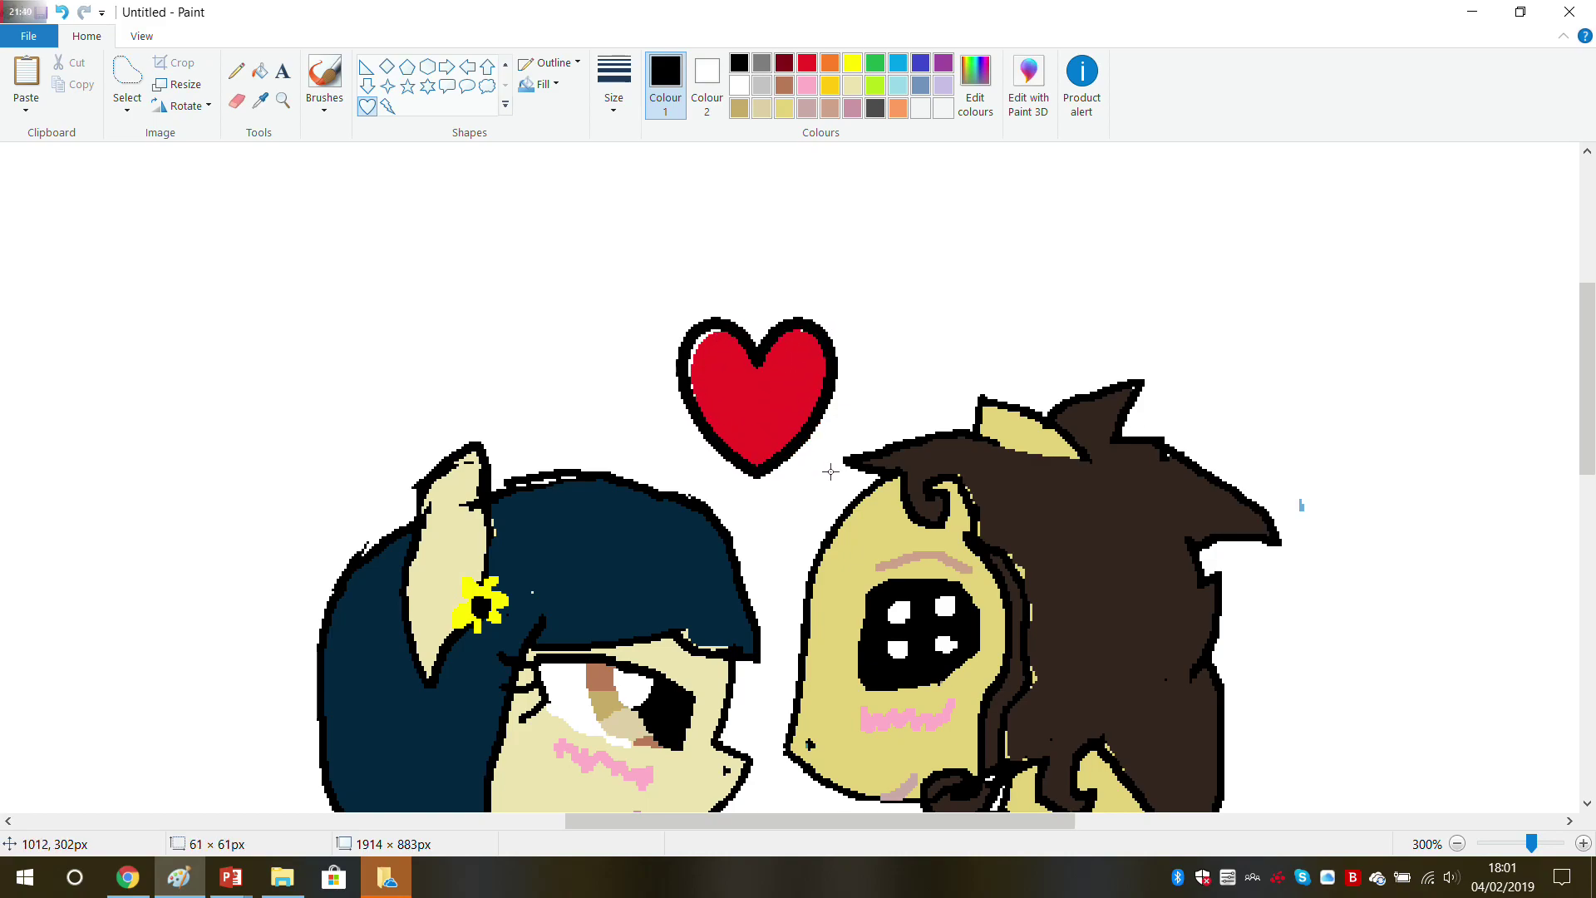
{"action": "left_click_drag", "start_coordinate": [679, 316], "coordinate": [684, 320]}
{"action": "left_click", "coordinate": [749, 232]}
Step: Select the upper reference photo of the button-eyed woman with a rectangular selection and delete it
{"action": "scroll", "coordinate": [752, 250], "scroll_direction": "down", "scroll_amount": 5}
{"action": "scroll", "coordinate": [763, 301], "scroll_direction": "up", "scroll_amount": 3}
{"action": "scroll", "coordinate": [764, 301], "scroll_direction": "up", "scroll_amount": 2}
{"action": "left_click", "coordinate": [142, 36]}
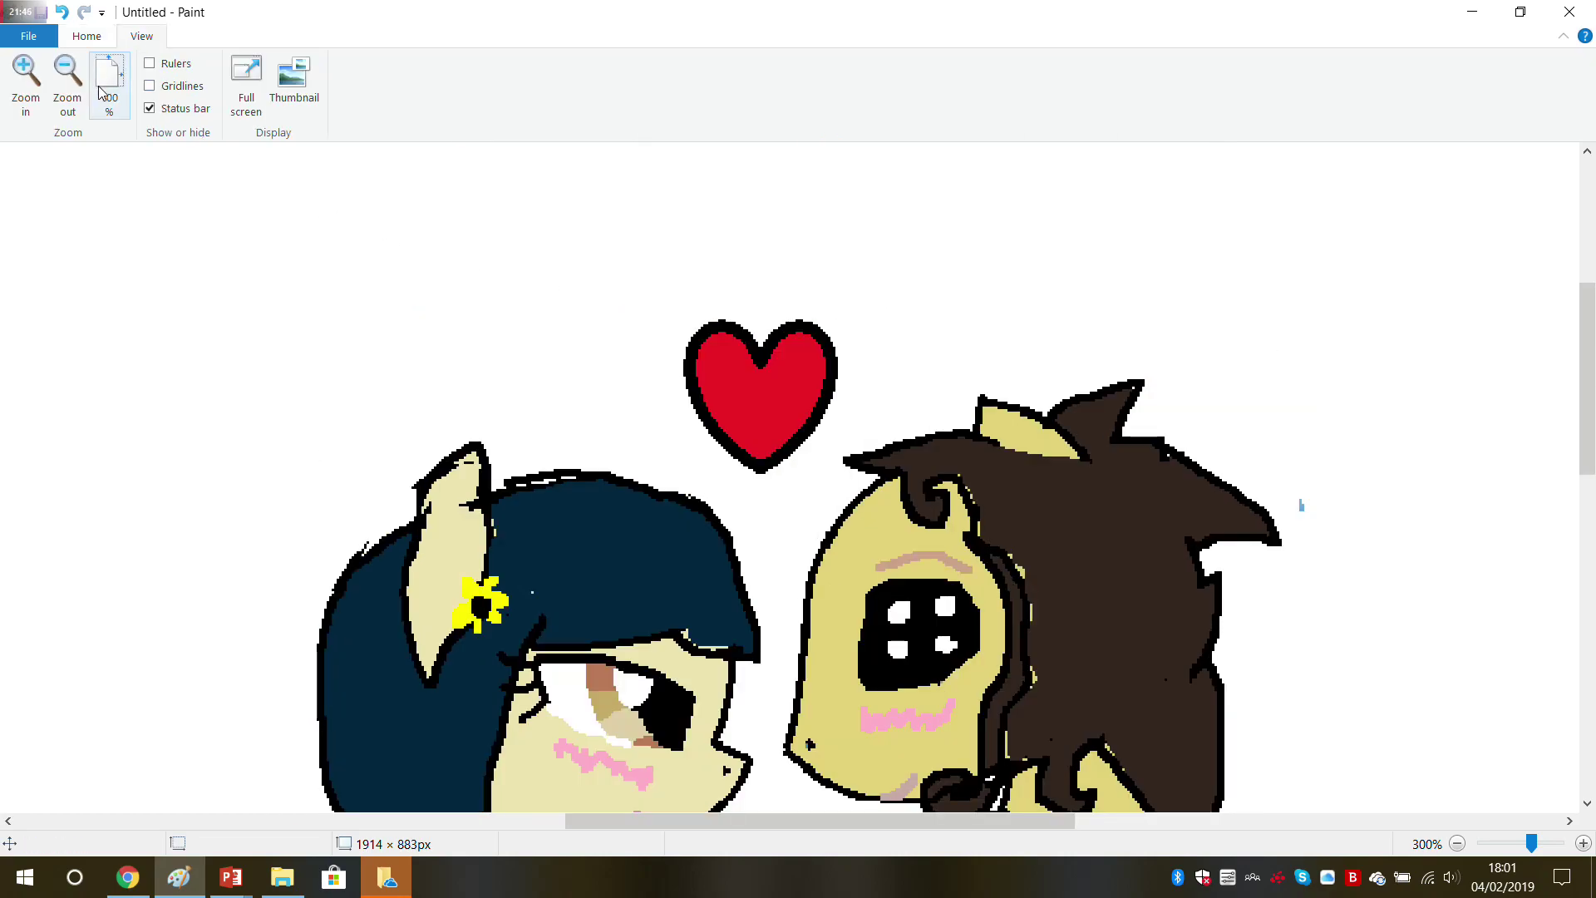
{"action": "left_click", "coordinate": [67, 79]}
{"action": "scroll", "coordinate": [217, 335], "scroll_direction": "down", "scroll_amount": 5}
{"action": "scroll", "coordinate": [249, 378], "scroll_direction": "up", "scroll_amount": 3}
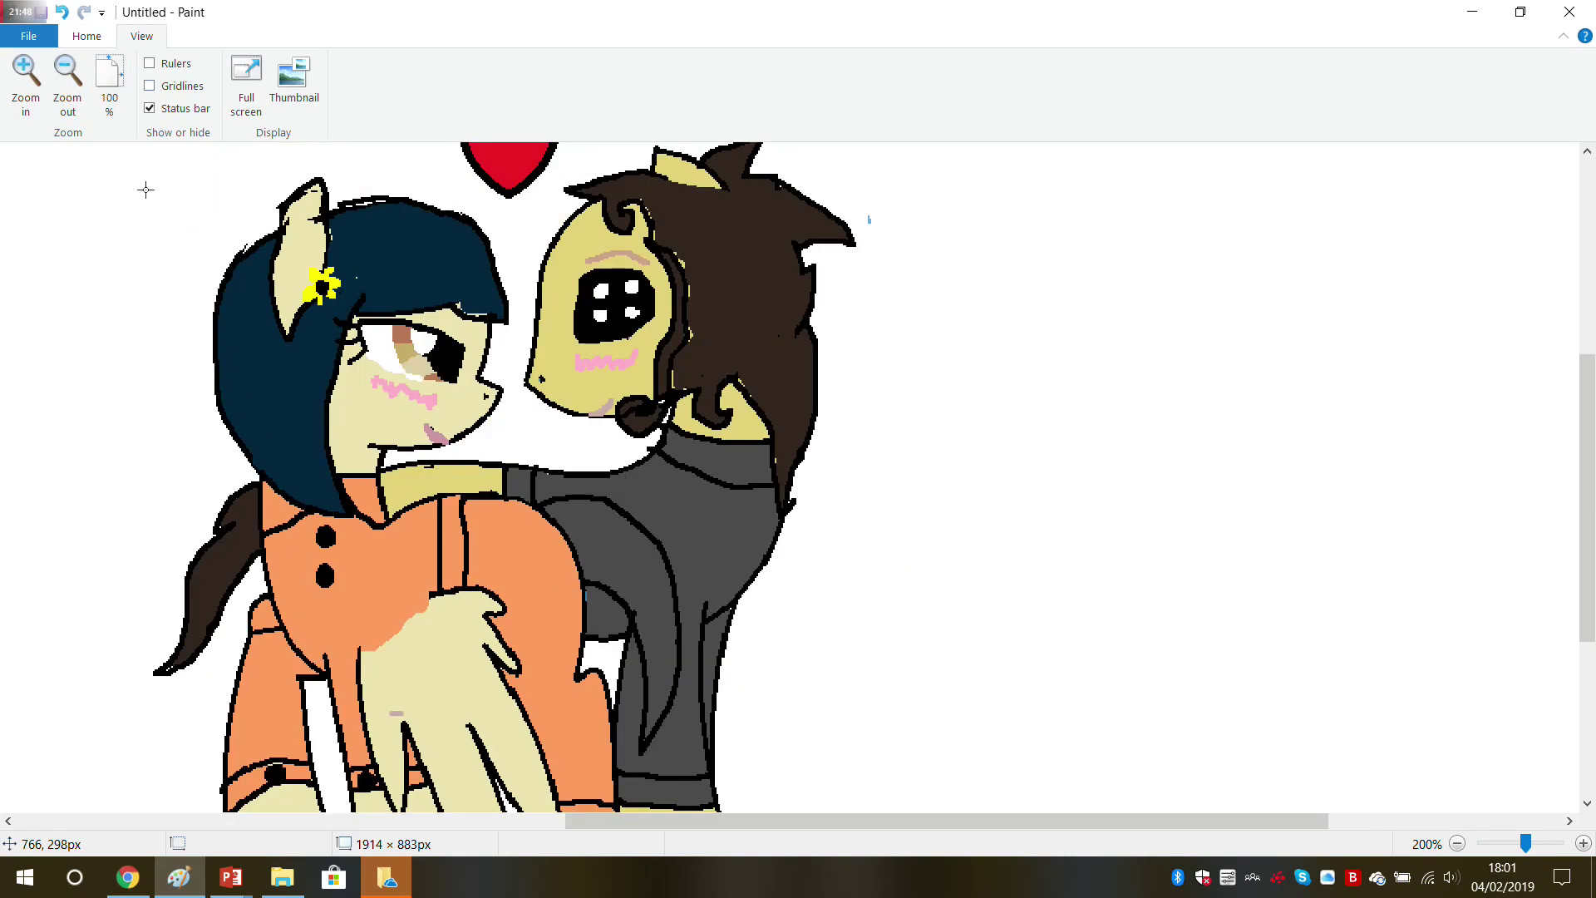
{"action": "left_click", "coordinate": [67, 79]}
{"action": "scroll", "coordinate": [777, 498], "scroll_direction": "up", "scroll_amount": 2}
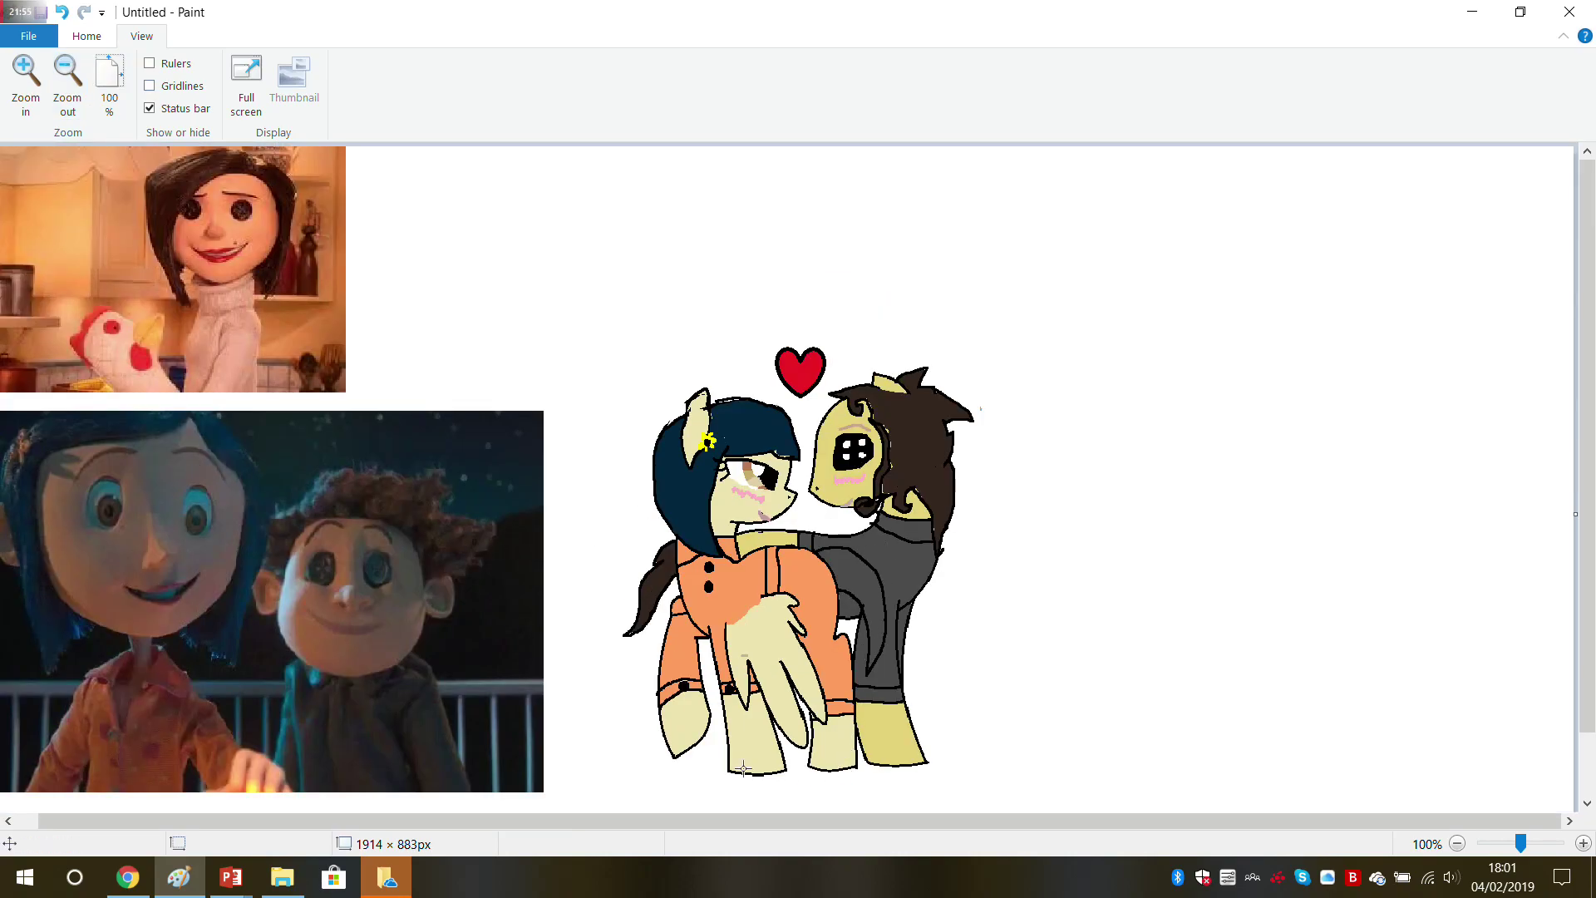
{"action": "left_click", "coordinate": [111, 41]}
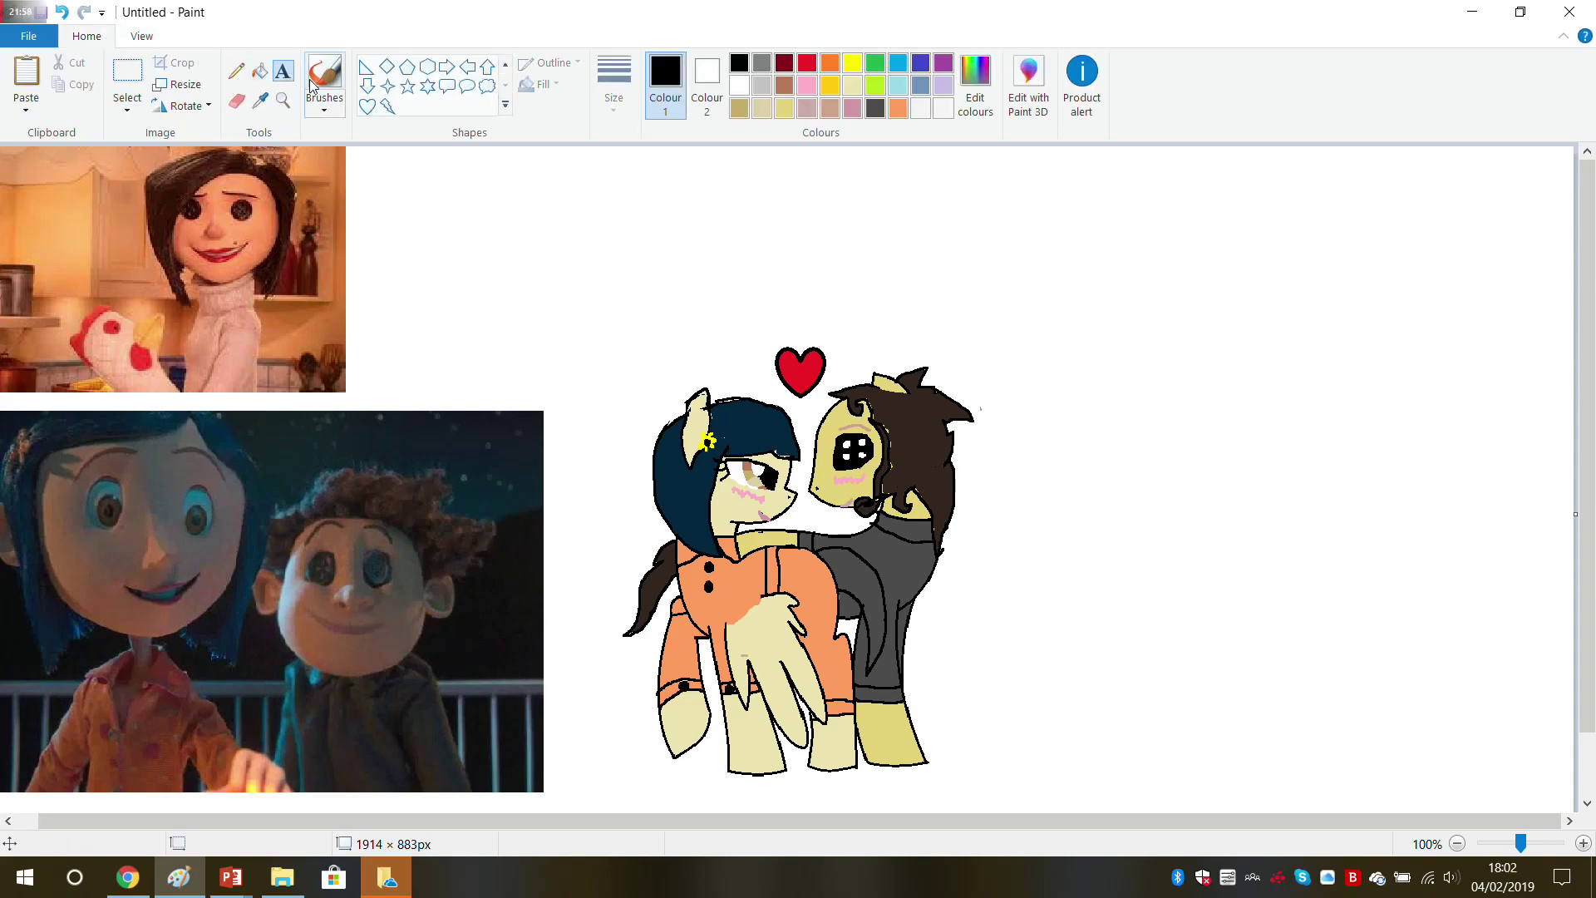
{"action": "left_click", "coordinate": [126, 76]}
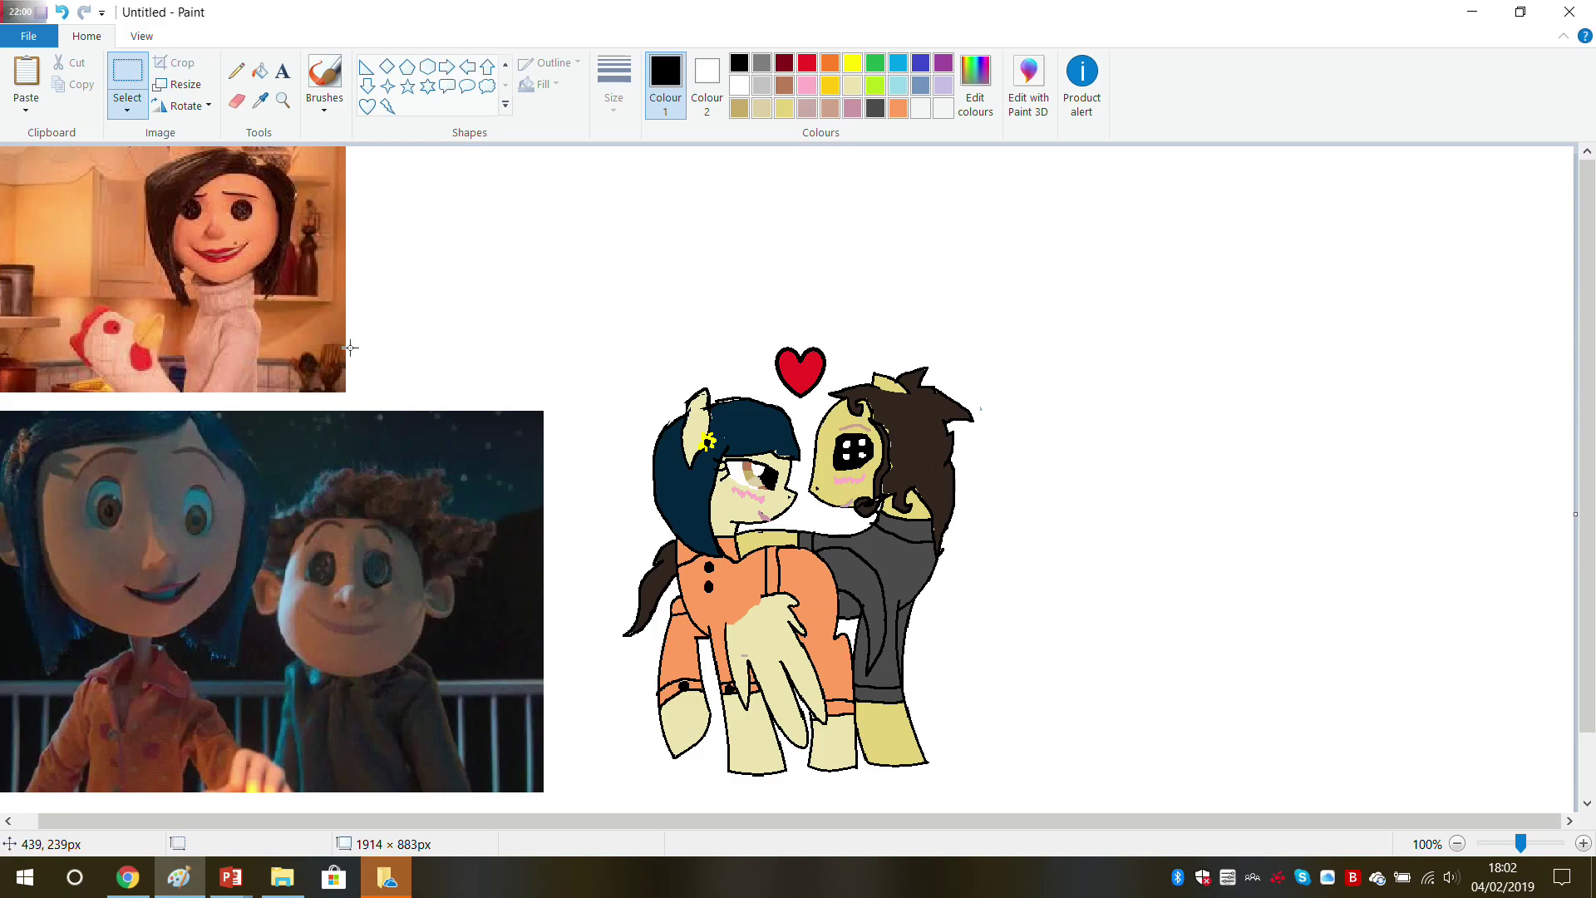
{"action": "left_click_drag", "start_coordinate": [357, 391], "coordinate": [2, 141]}
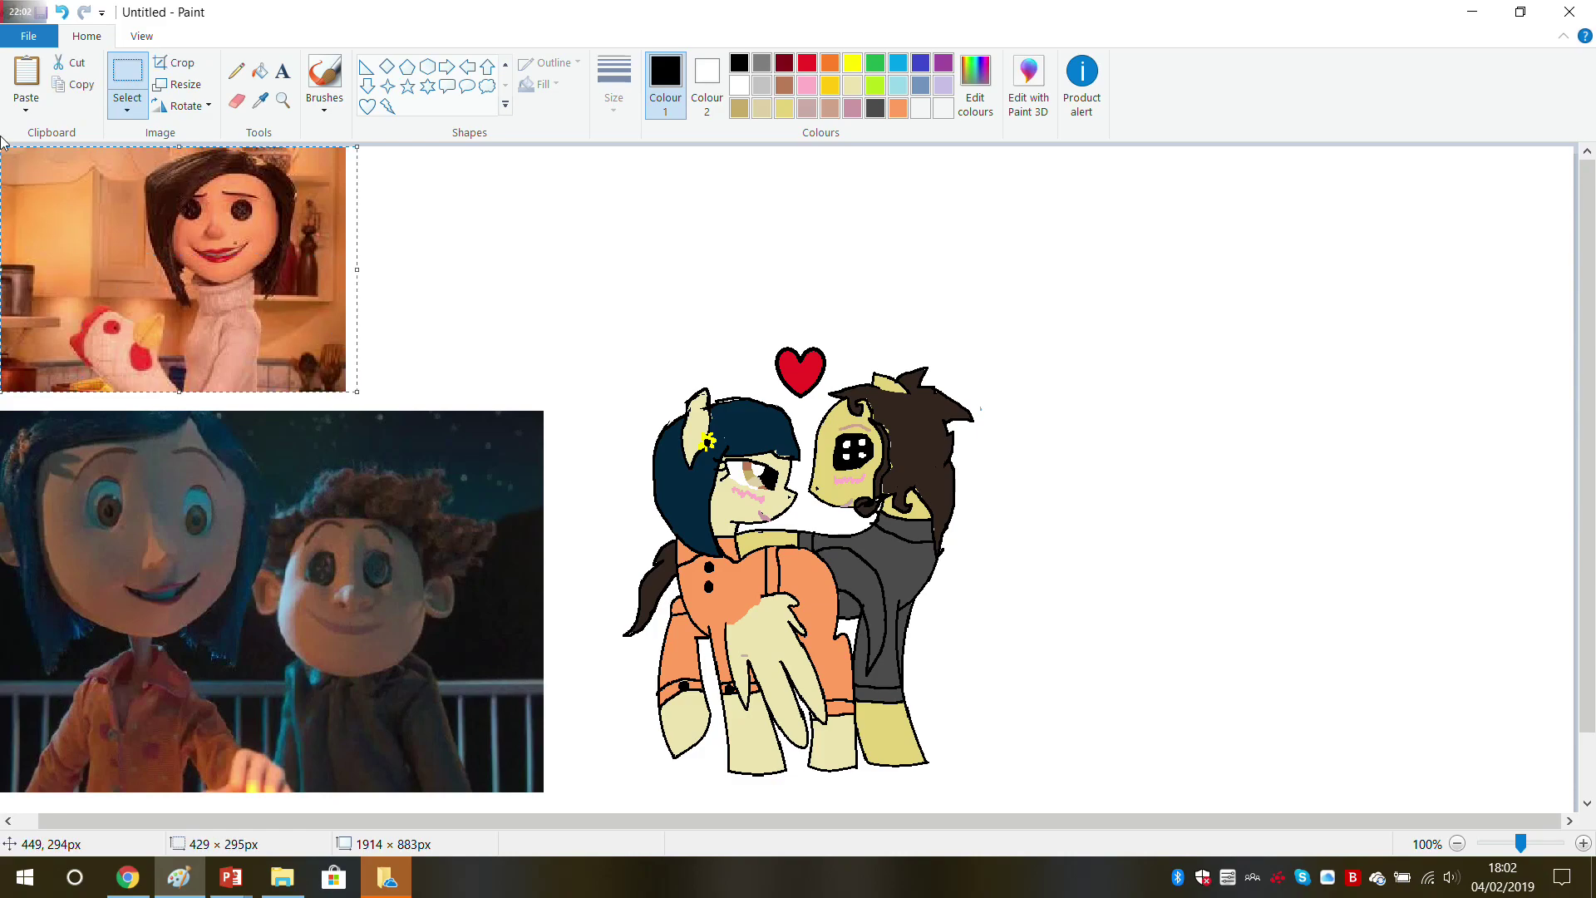
{"action": "key", "text": "Delete"}
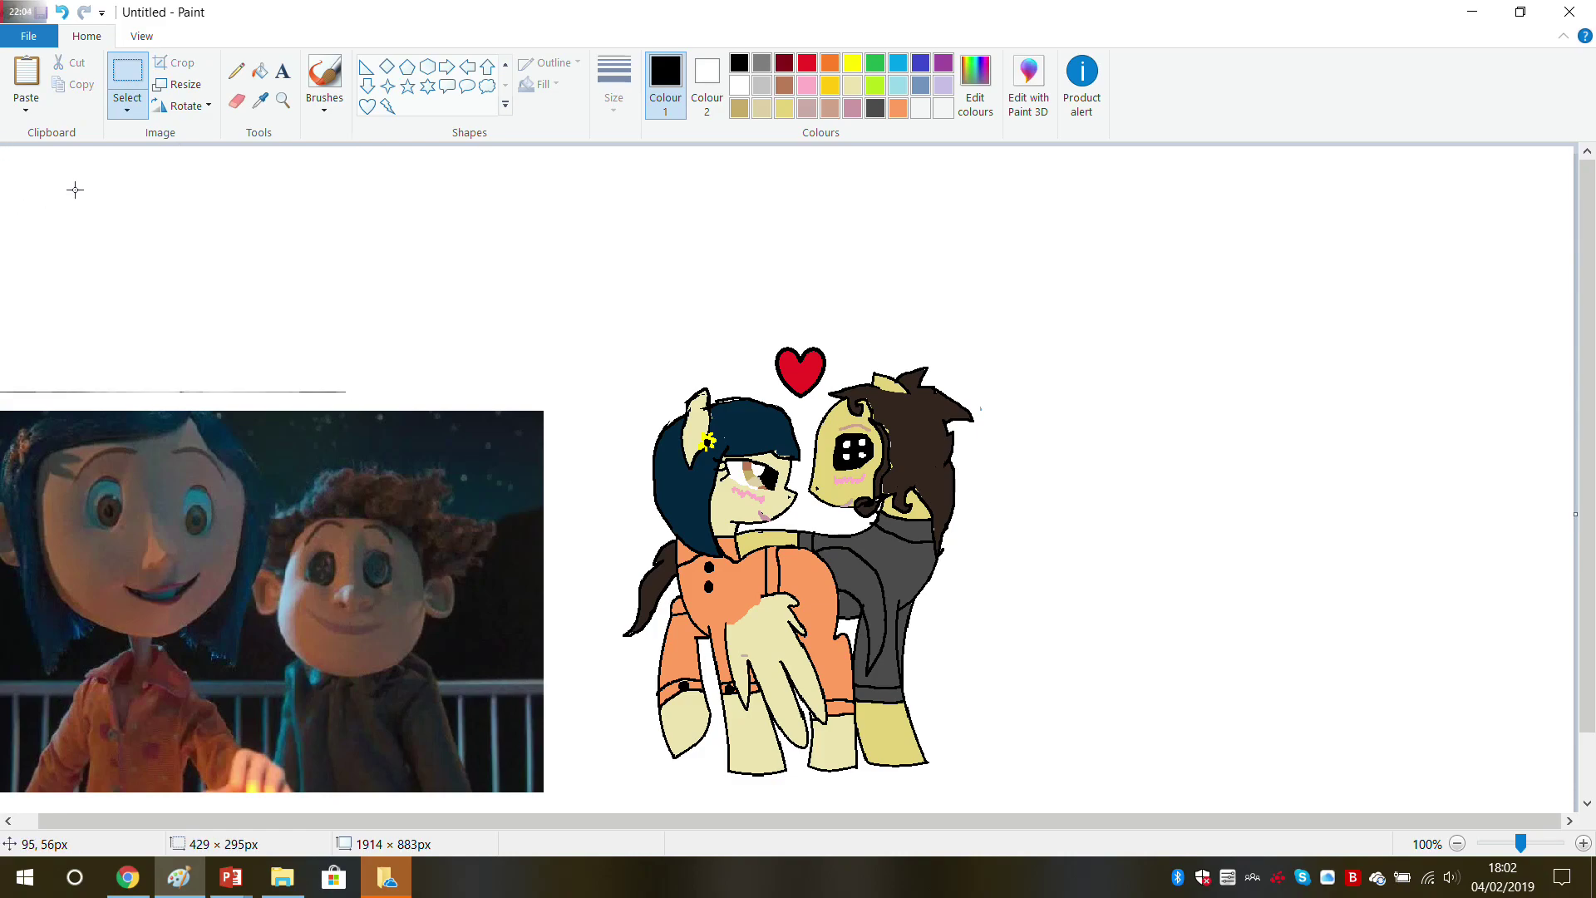
Step: Add the title text "CORALINE AND OTHER WYBIE SPEEDPAINT" in black at font size 22 above the remaining reference photo
{"action": "left_click", "coordinate": [283, 71]}
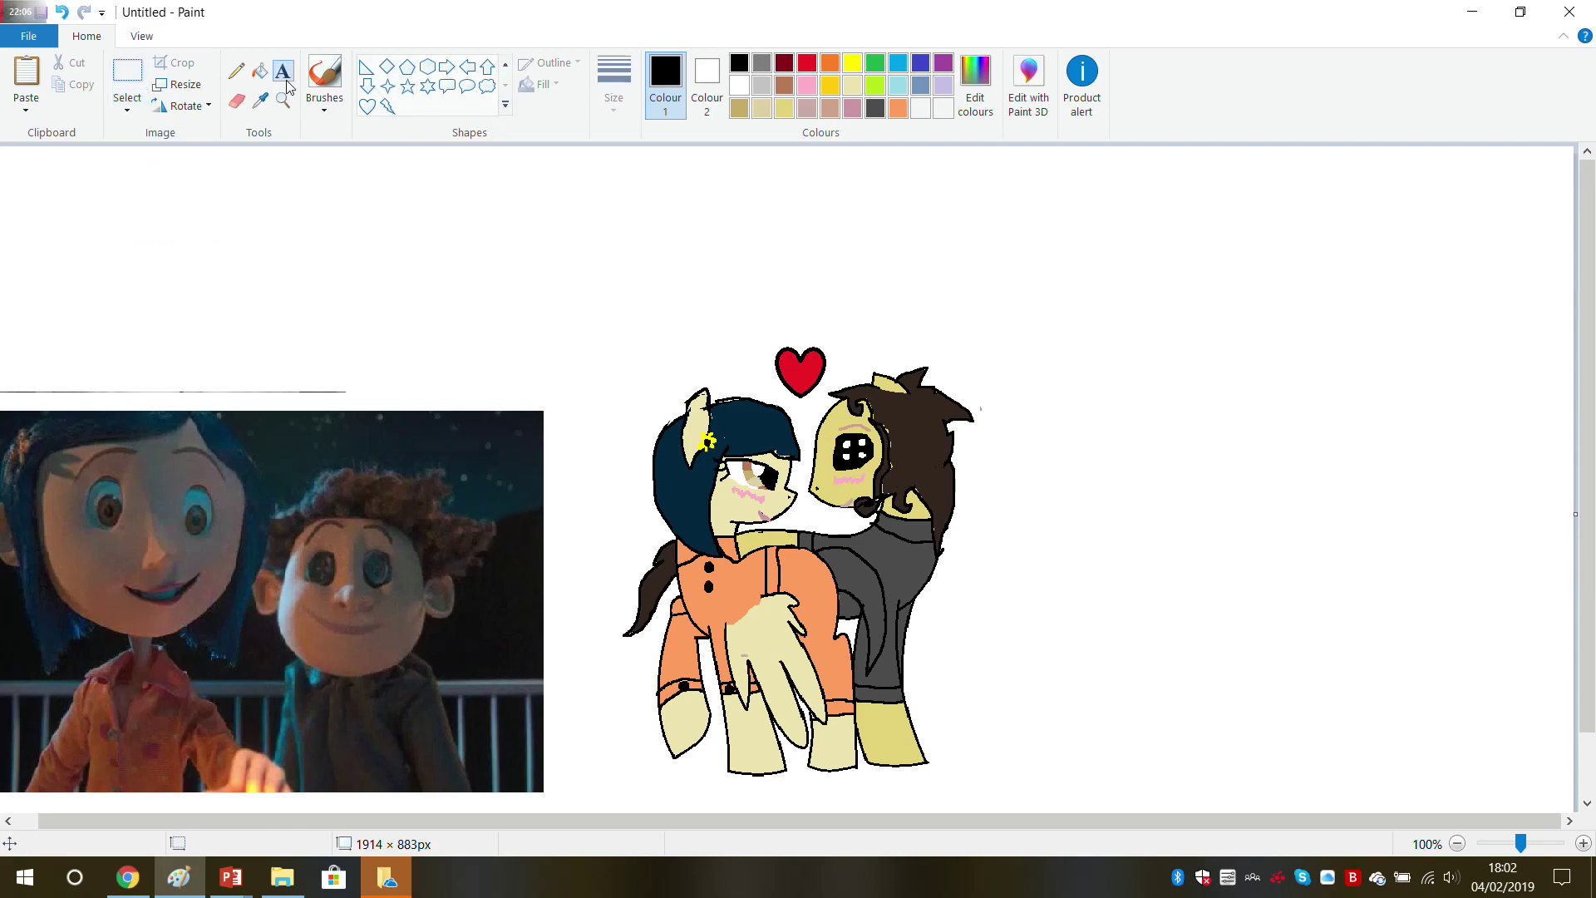
{"action": "left_click_drag", "start_coordinate": [68, 158], "coordinate": [473, 336]}
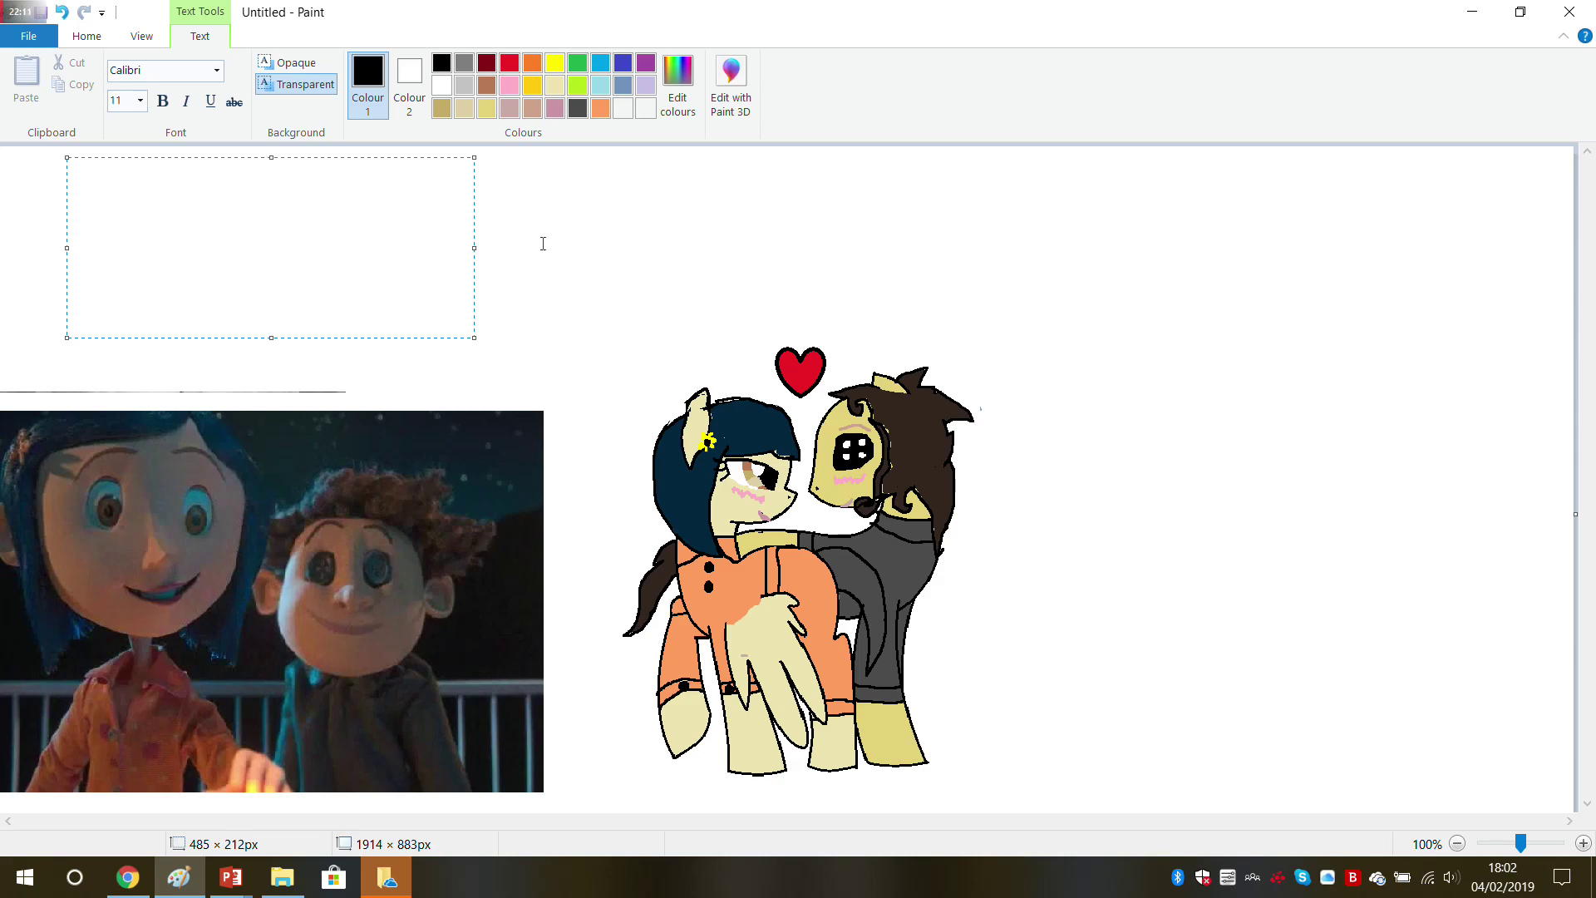
{"action": "left_click", "coordinate": [139, 105]}
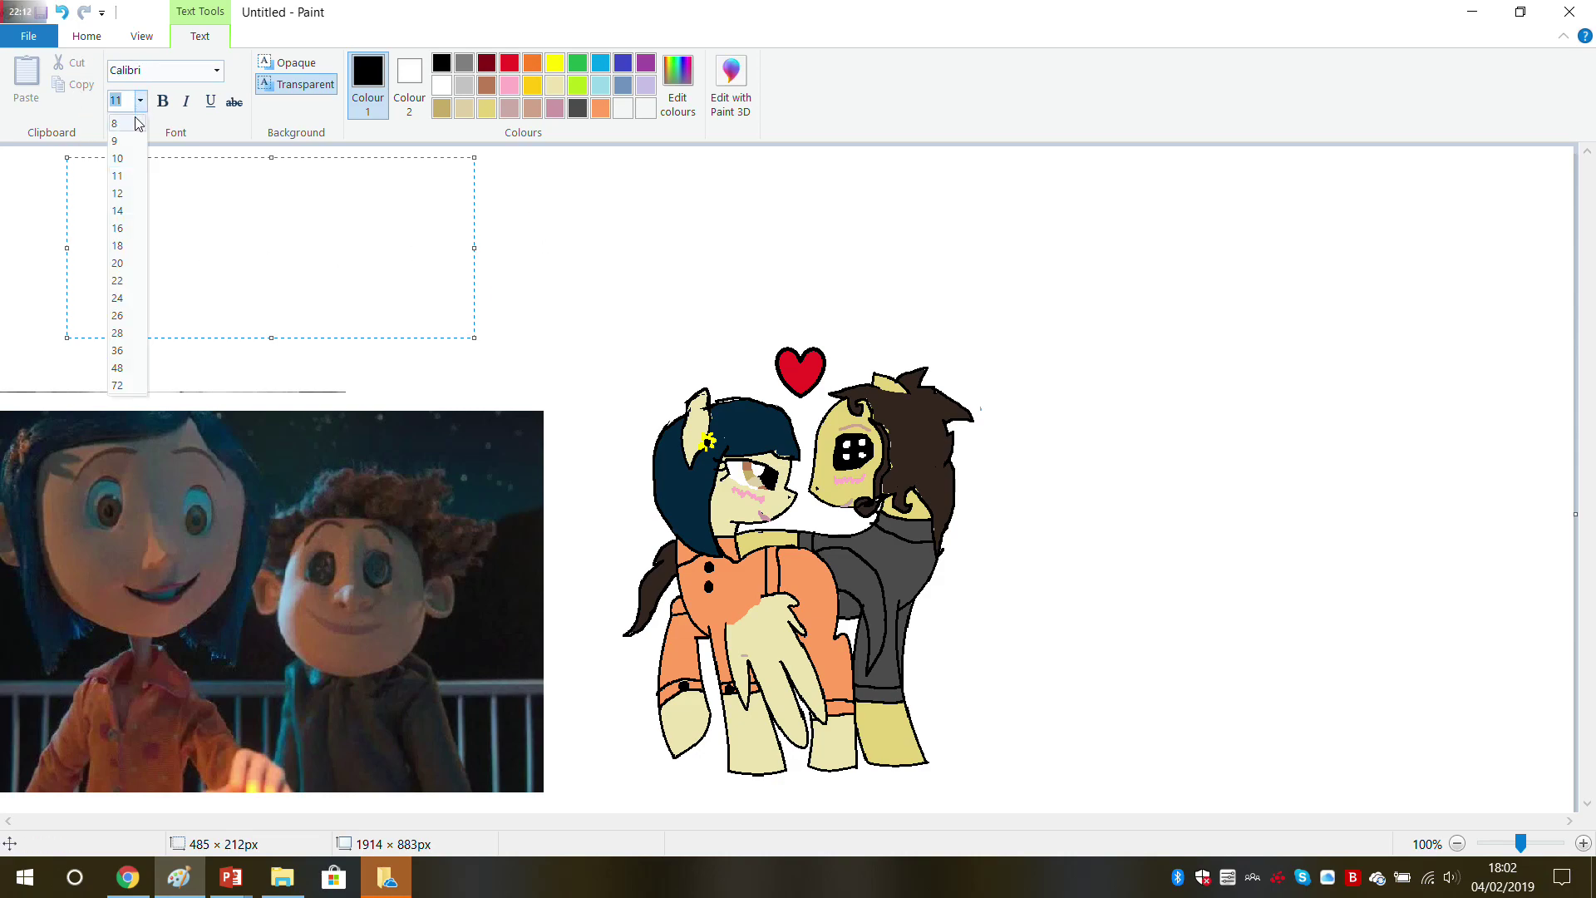
{"action": "left_click", "coordinate": [130, 273]}
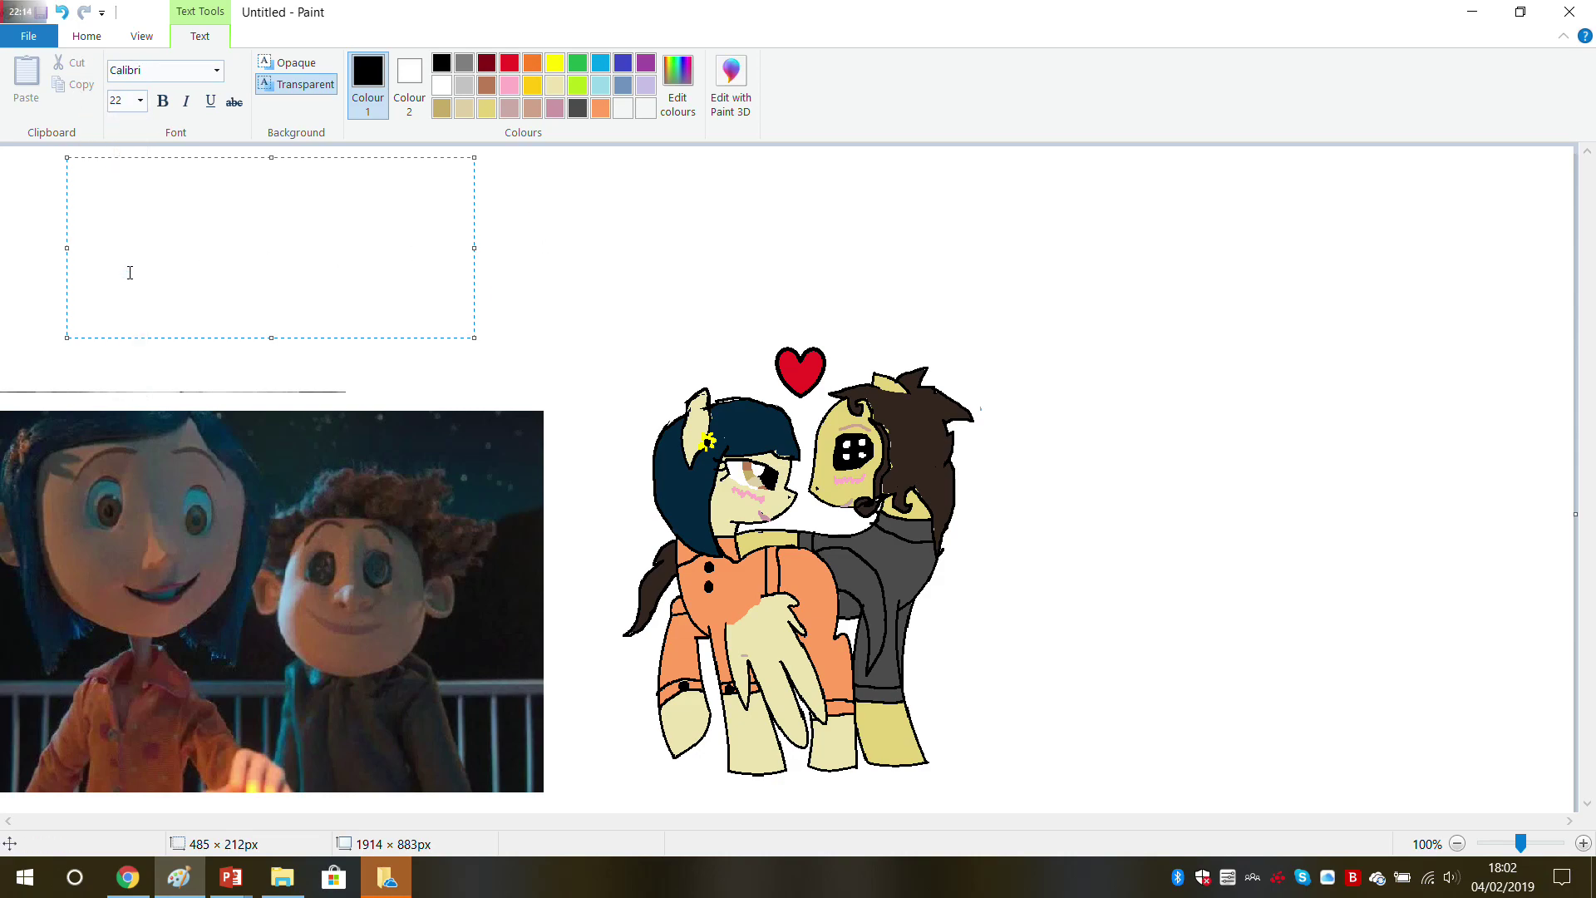
{"action": "type", "text": "CORALINE AND "}
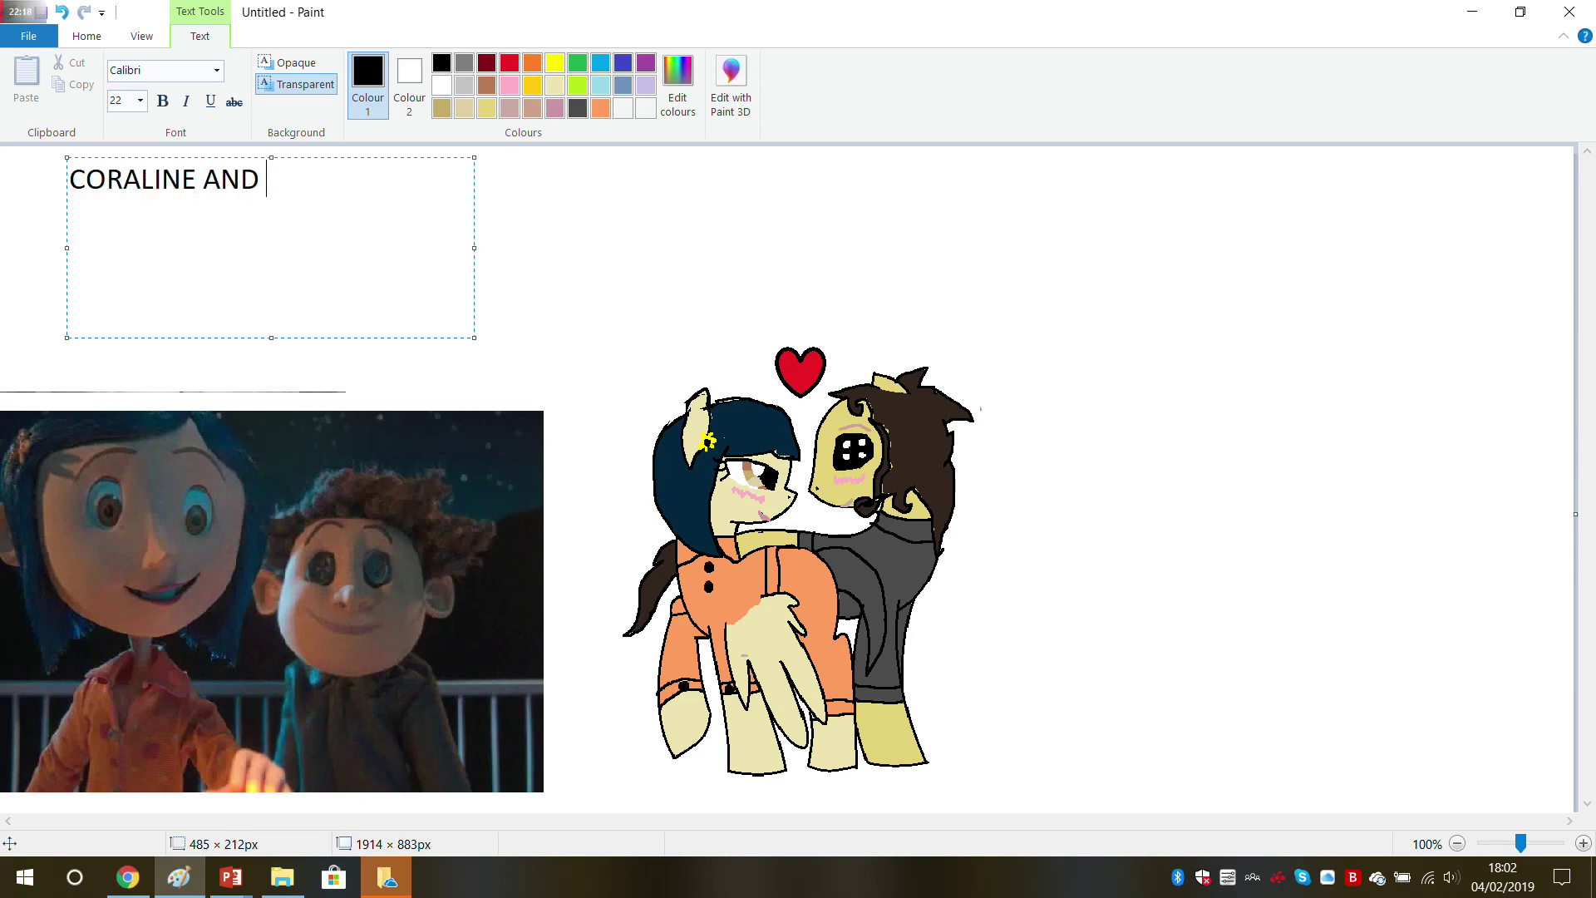
{"action": "type", "text": "OTHER WYBIE"}
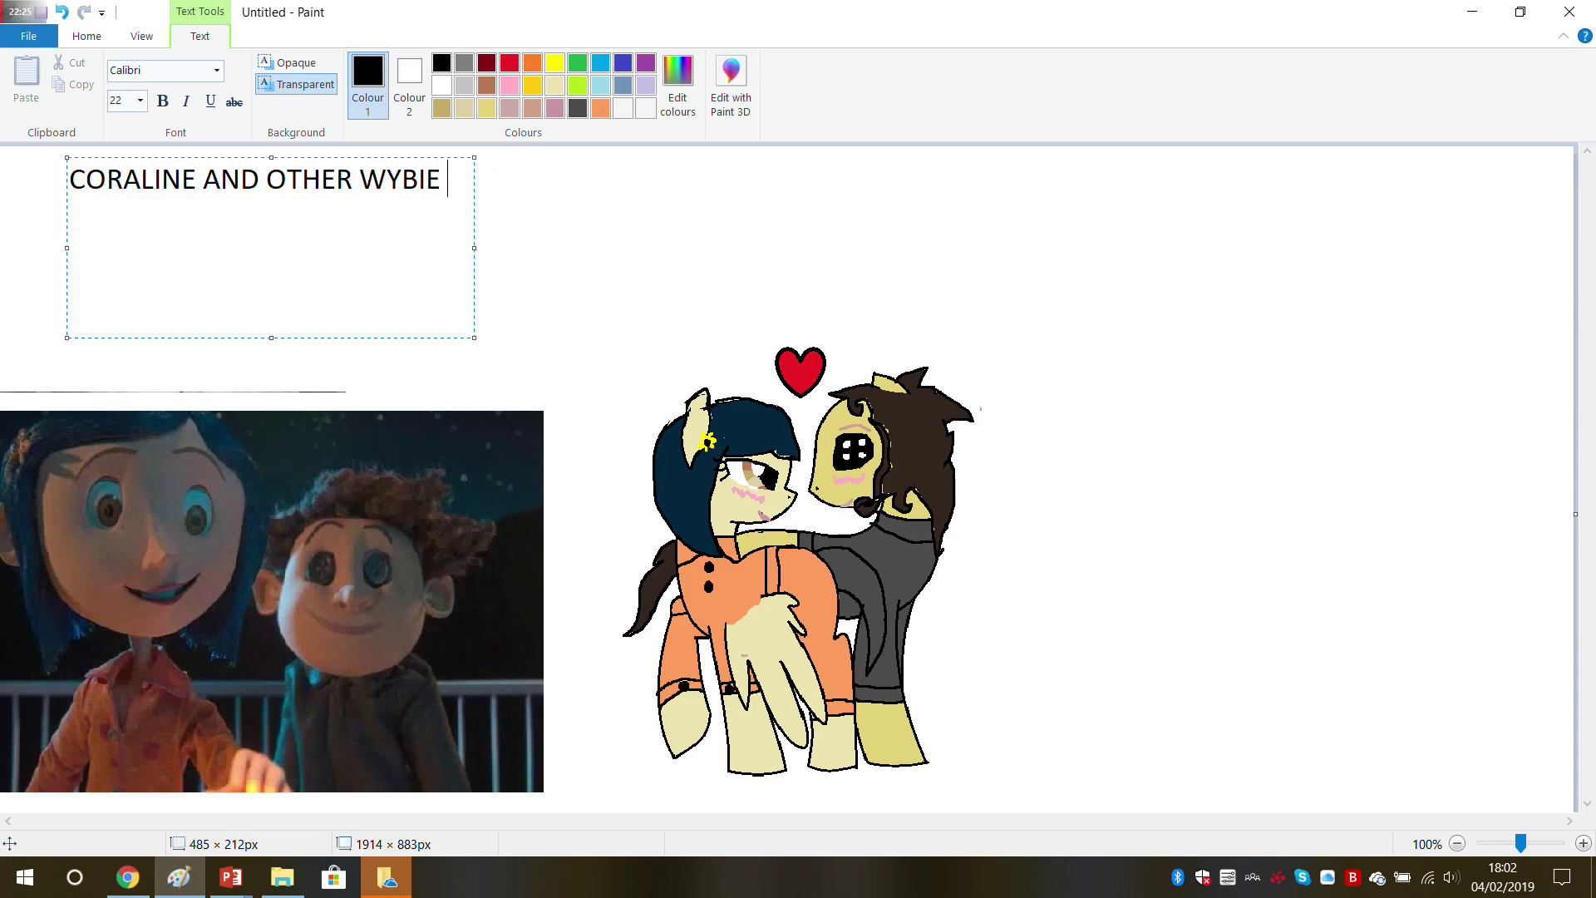
{"action": "type", "text": " SPEEDPAINT"}
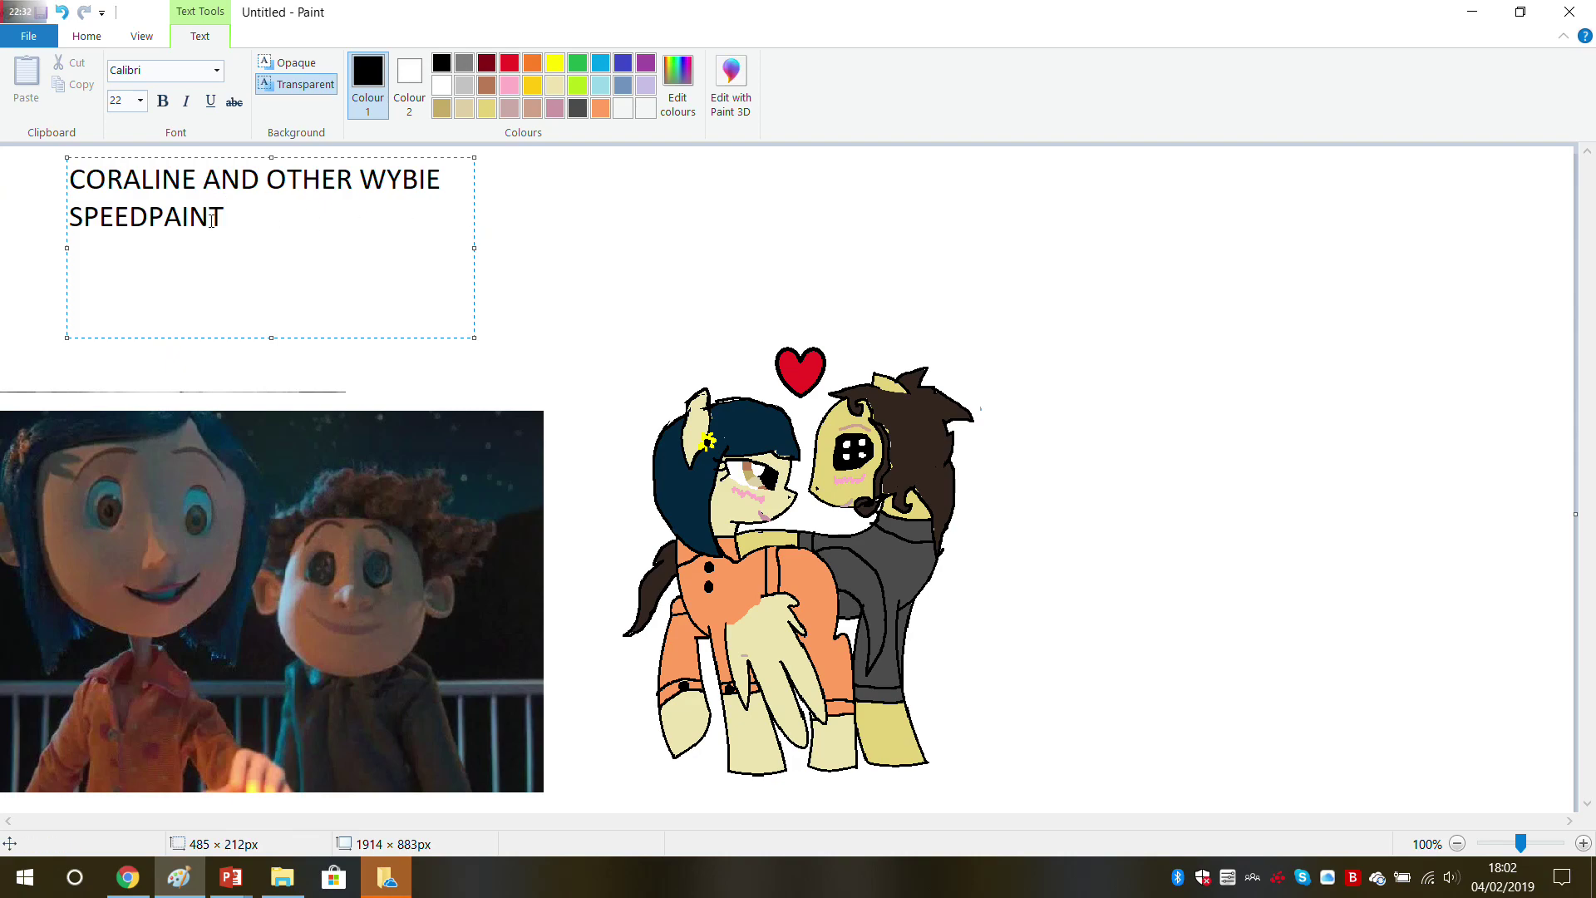
Step: Shorten the word "SPEEDPAINT" in the title to "PAINT" and place the text
{"action": "left_click", "coordinate": [147, 216]}
{"action": "left_click_drag", "start_coordinate": [148, 216], "coordinate": [49, 217]}
{"action": "key", "text": "BackSpace"}
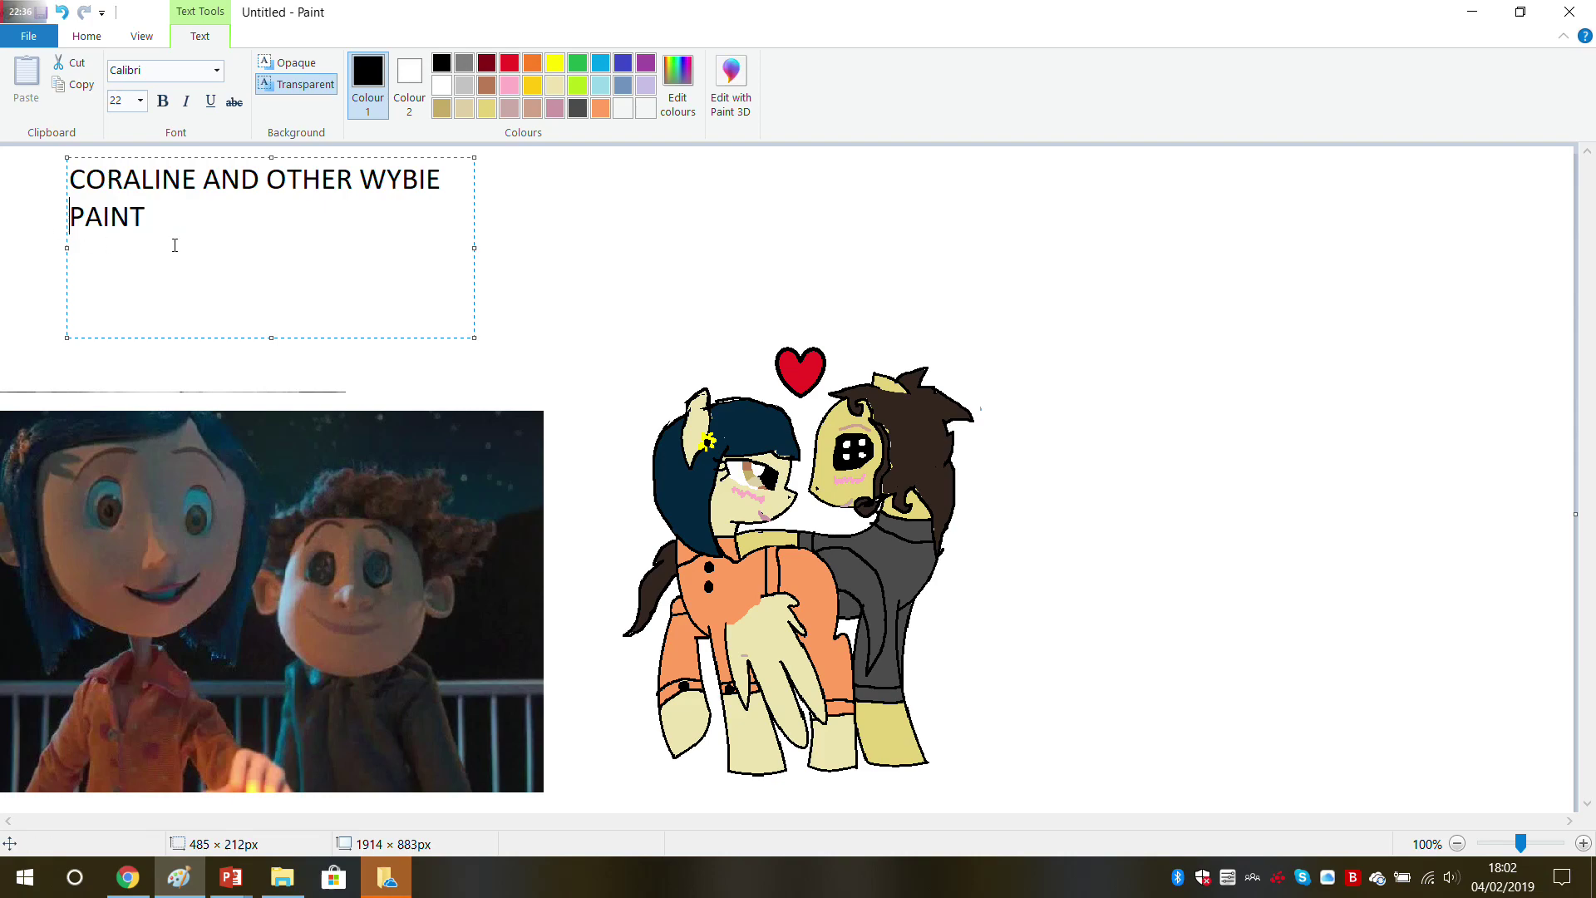
{"action": "left_click", "coordinate": [524, 213]}
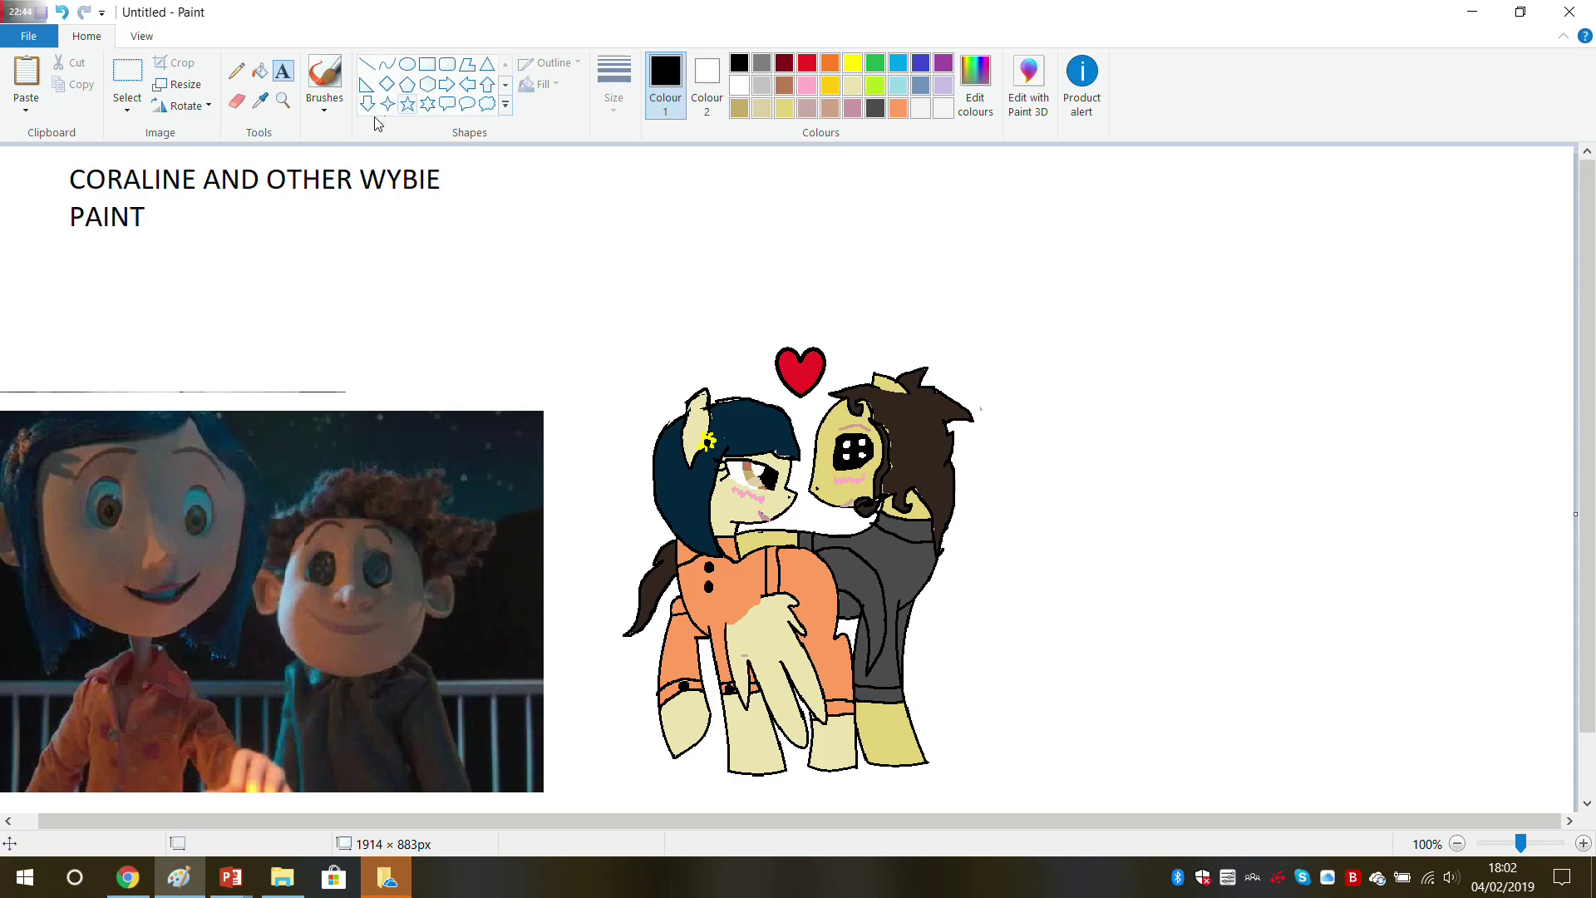
Step: Add the label "Coraline Jones" above the blue-maned pony, moved into place beside the heart
{"action": "left_click_drag", "start_coordinate": [621, 328], "coordinate": [757, 370]}
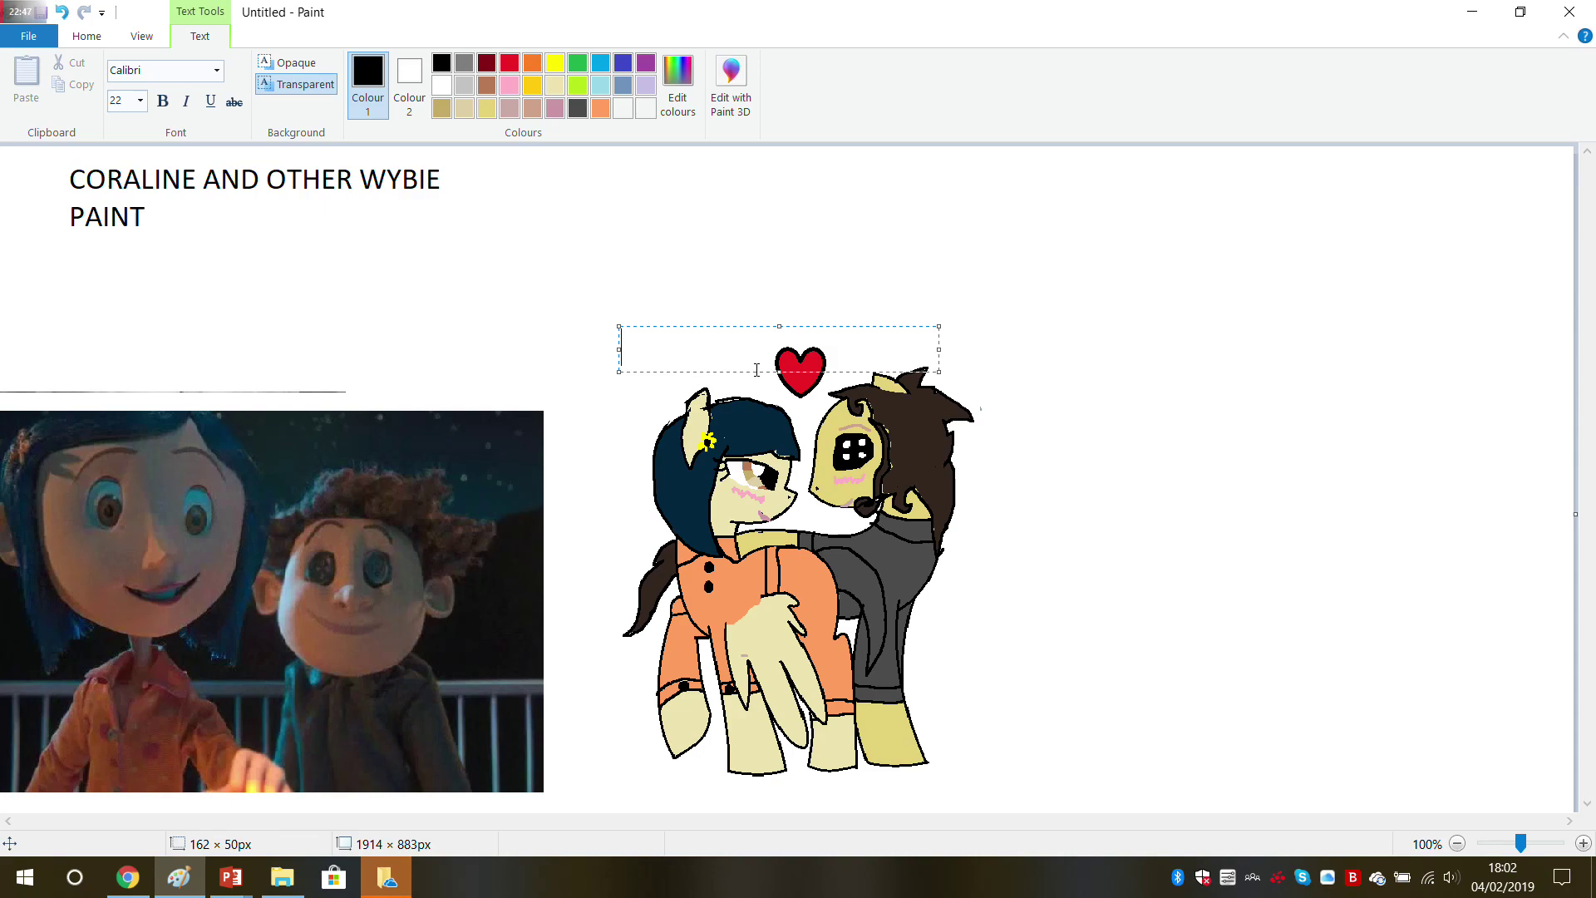
{"action": "type", "text": "Cors"}
{"action": "key", "text": "BackSpace"}
{"action": "type", "text": "aline"}
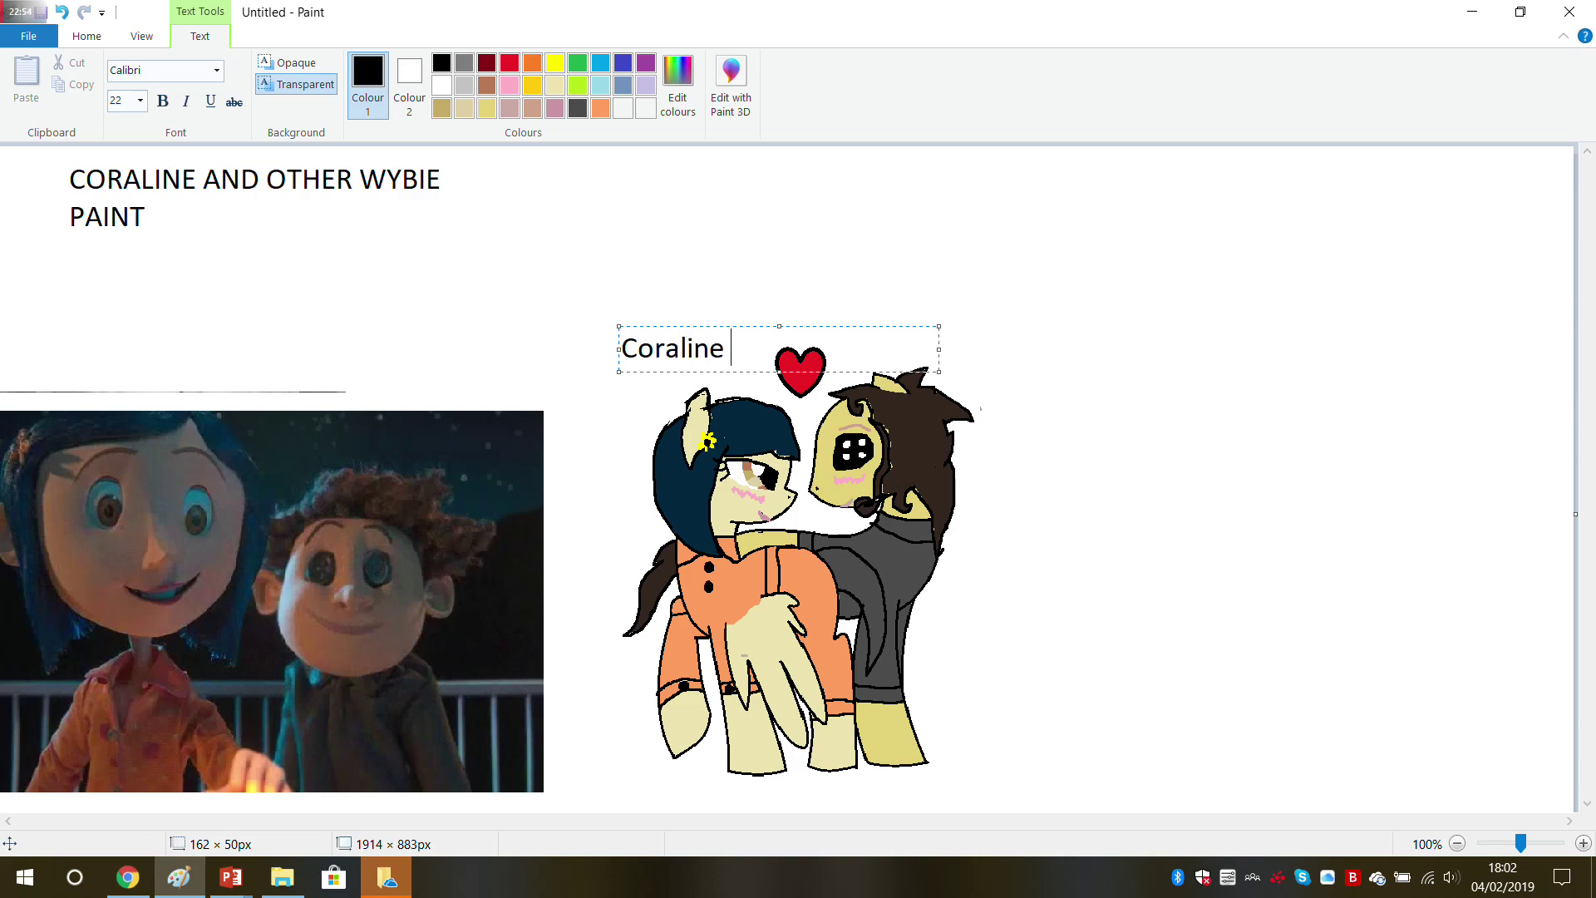
{"action": "type", "text": " Jonea"}
{"action": "left_click_drag", "start_coordinate": [836, 329], "coordinate": [791, 340]}
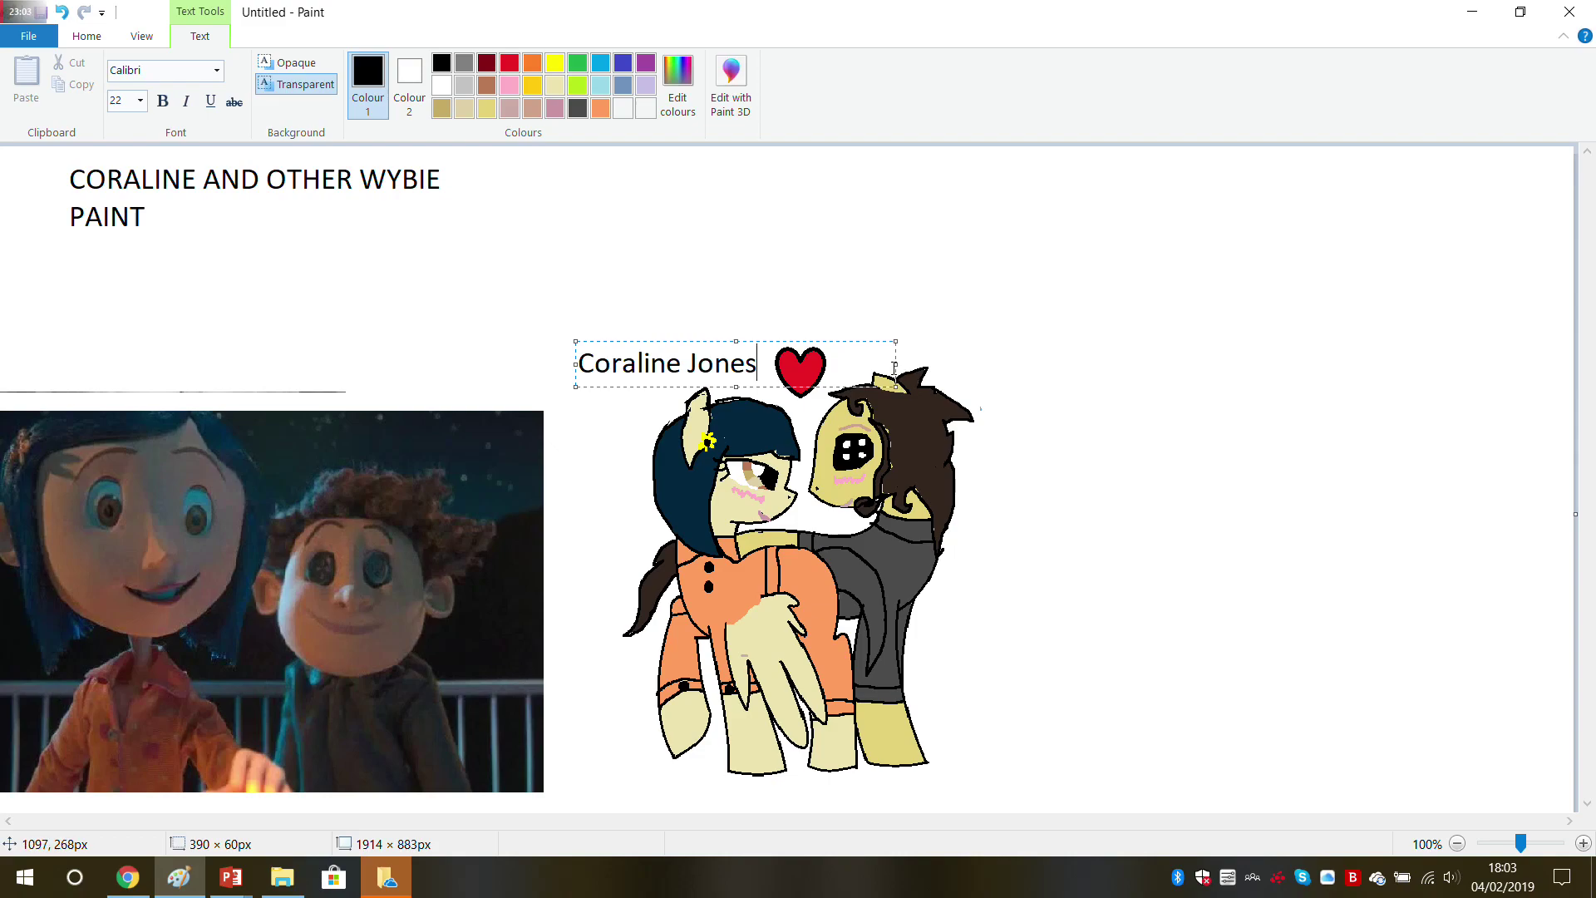
{"action": "mouse_move", "coordinate": [899, 365]}
{"action": "left_mouse_down"}
{"action": "mouse_move", "coordinate": [851, 366]}
{"action": "mouse_move", "coordinate": [855, 343]}
{"action": "mouse_move", "coordinate": [958, 381]}
{"action": "mouse_move", "coordinate": [1016, 355]}
{"action": "mouse_move", "coordinate": [1031, 370]}
{"action": "left_mouse_up"}
Step: Add the label "Other Wybie Lovat" above the brown-maned pony and place it
{"action": "left_click", "coordinate": [830, 313]}
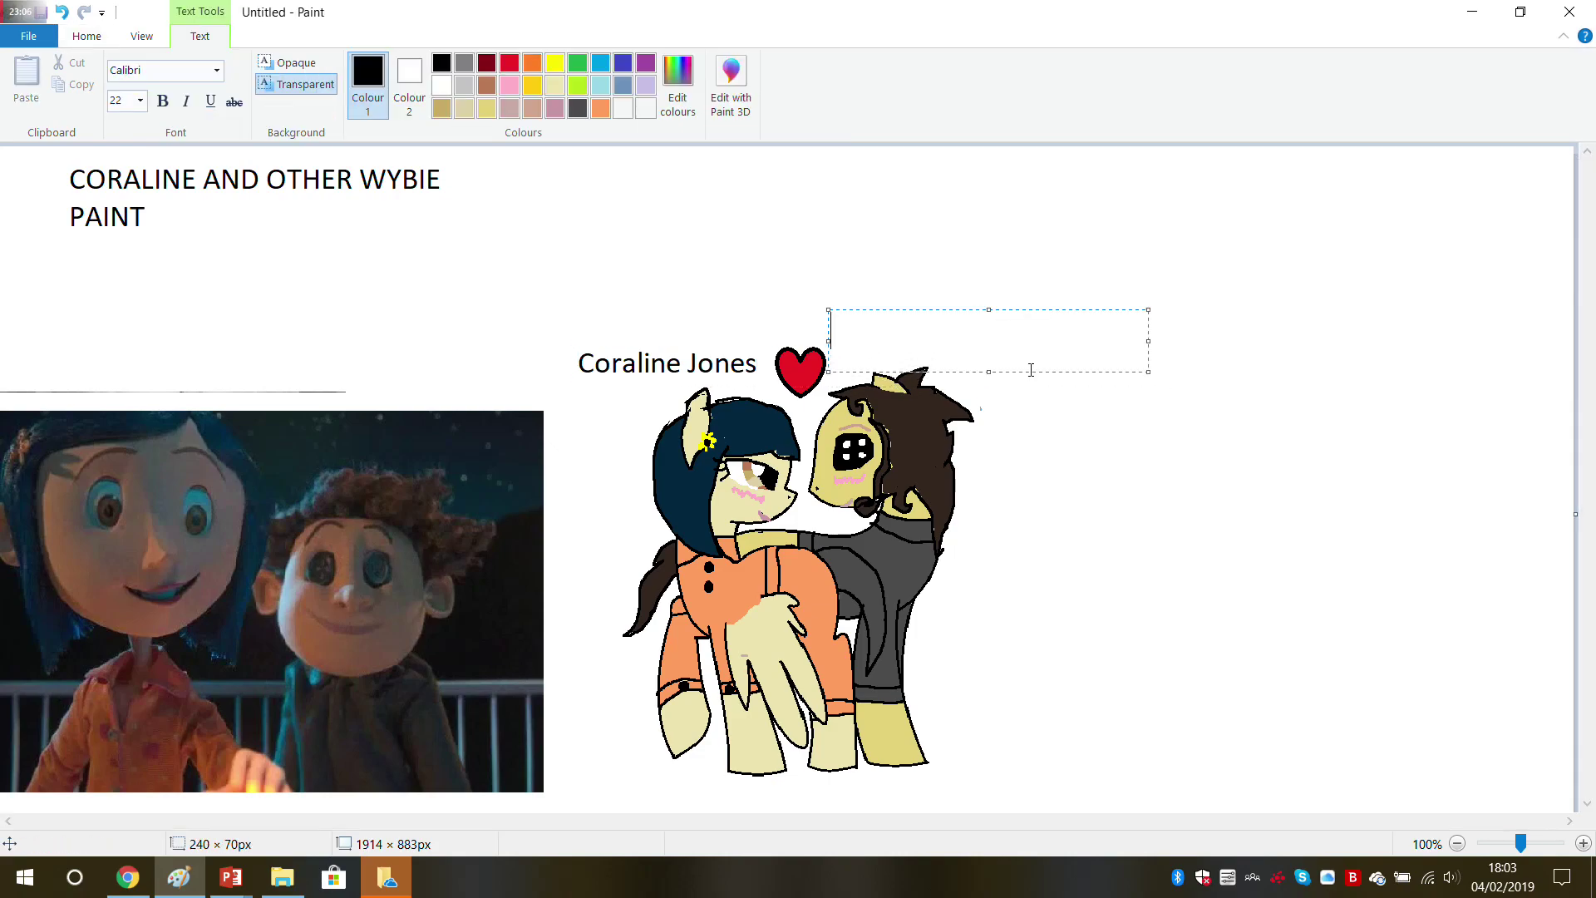
{"action": "type", "text": "Ogther"}
{"action": "key", "text": "BackSpace"}
{"action": "key", "text": "BackSpace"}
{"action": "key", "text": "BackSpace"}
{"action": "key", "text": "BackSpace"}
{"action": "key", "text": "BackSpace"}
{"action": "key", "text": "BackSpace"}
{"action": "type", "text": "ther Wybie"}
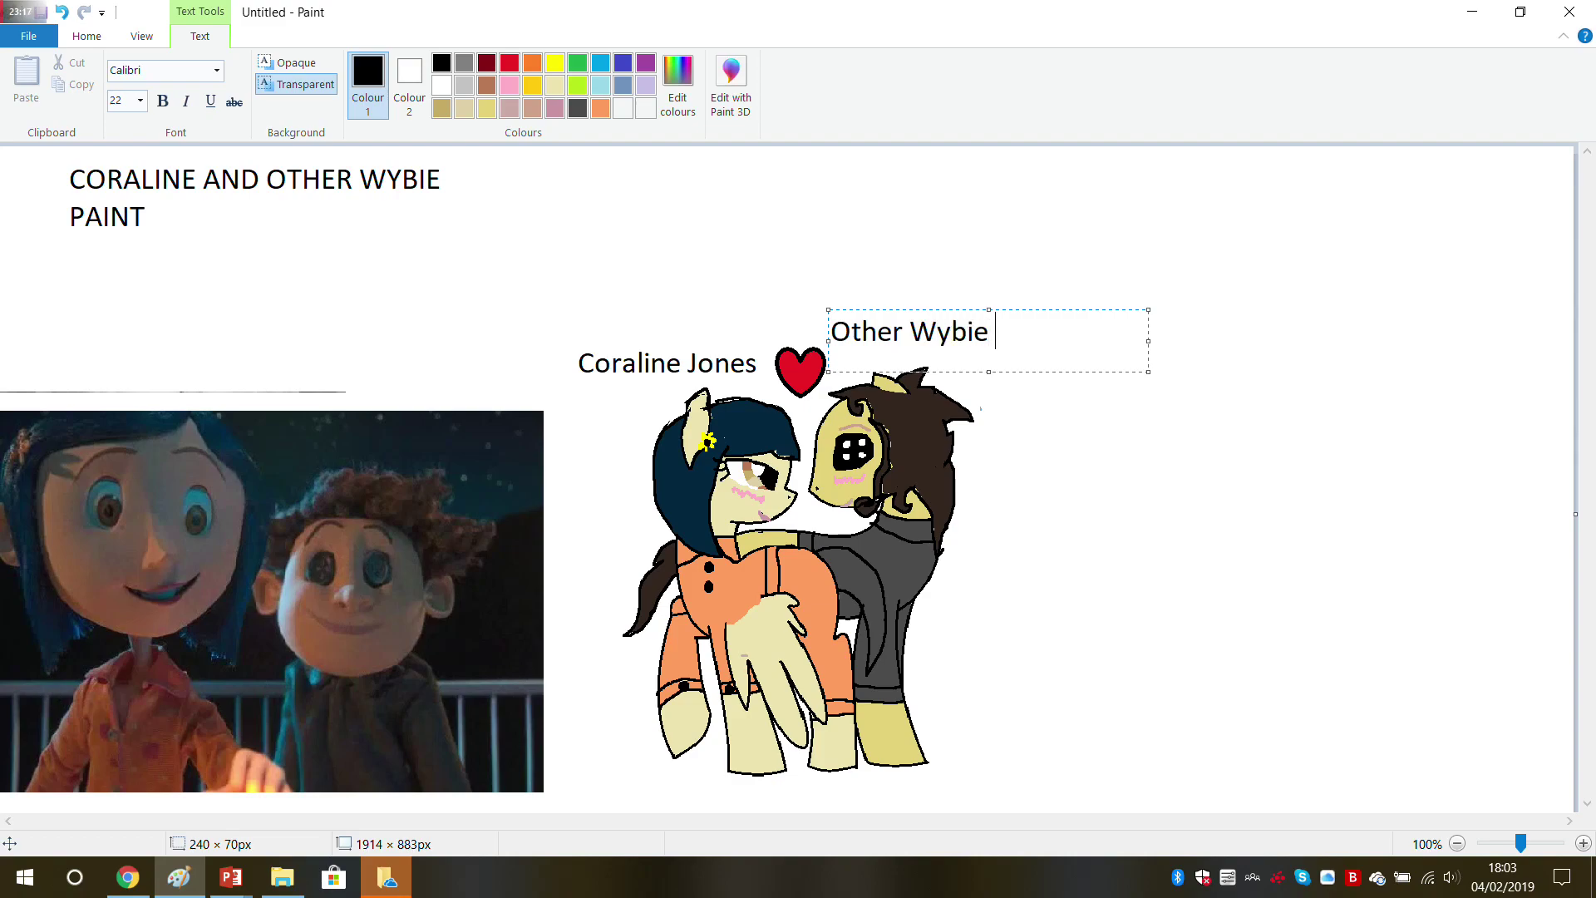
{"action": "type", "text": " Lovat"}
{"action": "left_click", "coordinate": [1339, 559]}
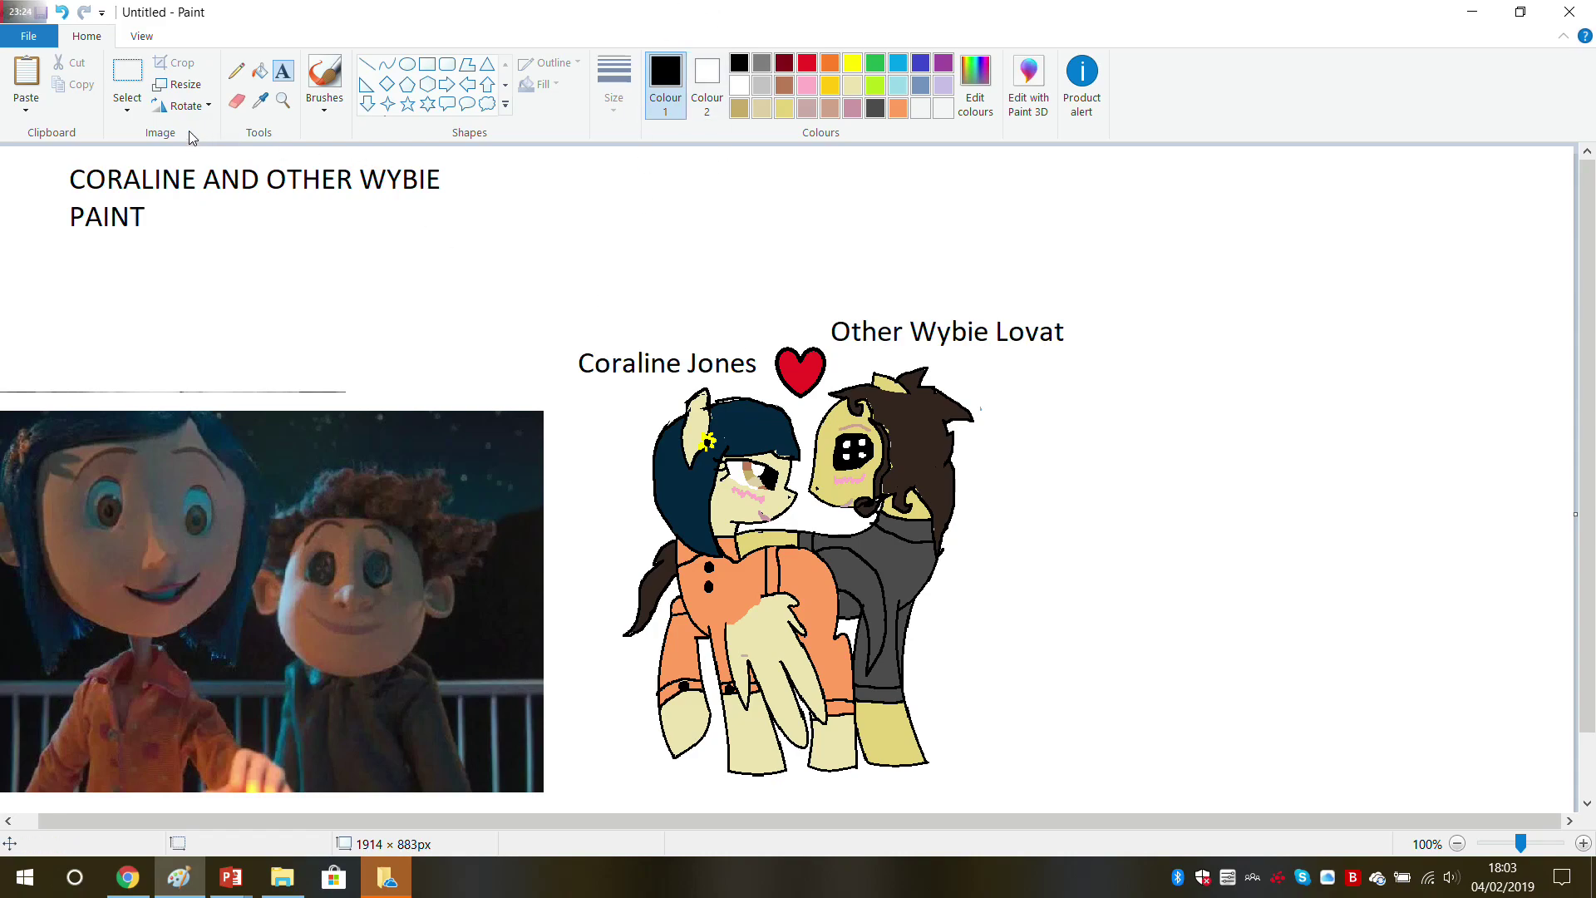
{"action": "scroll", "coordinate": [281, 235], "scroll_direction": "down", "scroll_amount": 1}
{"action": "scroll", "coordinate": [278, 341], "scroll_direction": "up", "scroll_amount": 1}
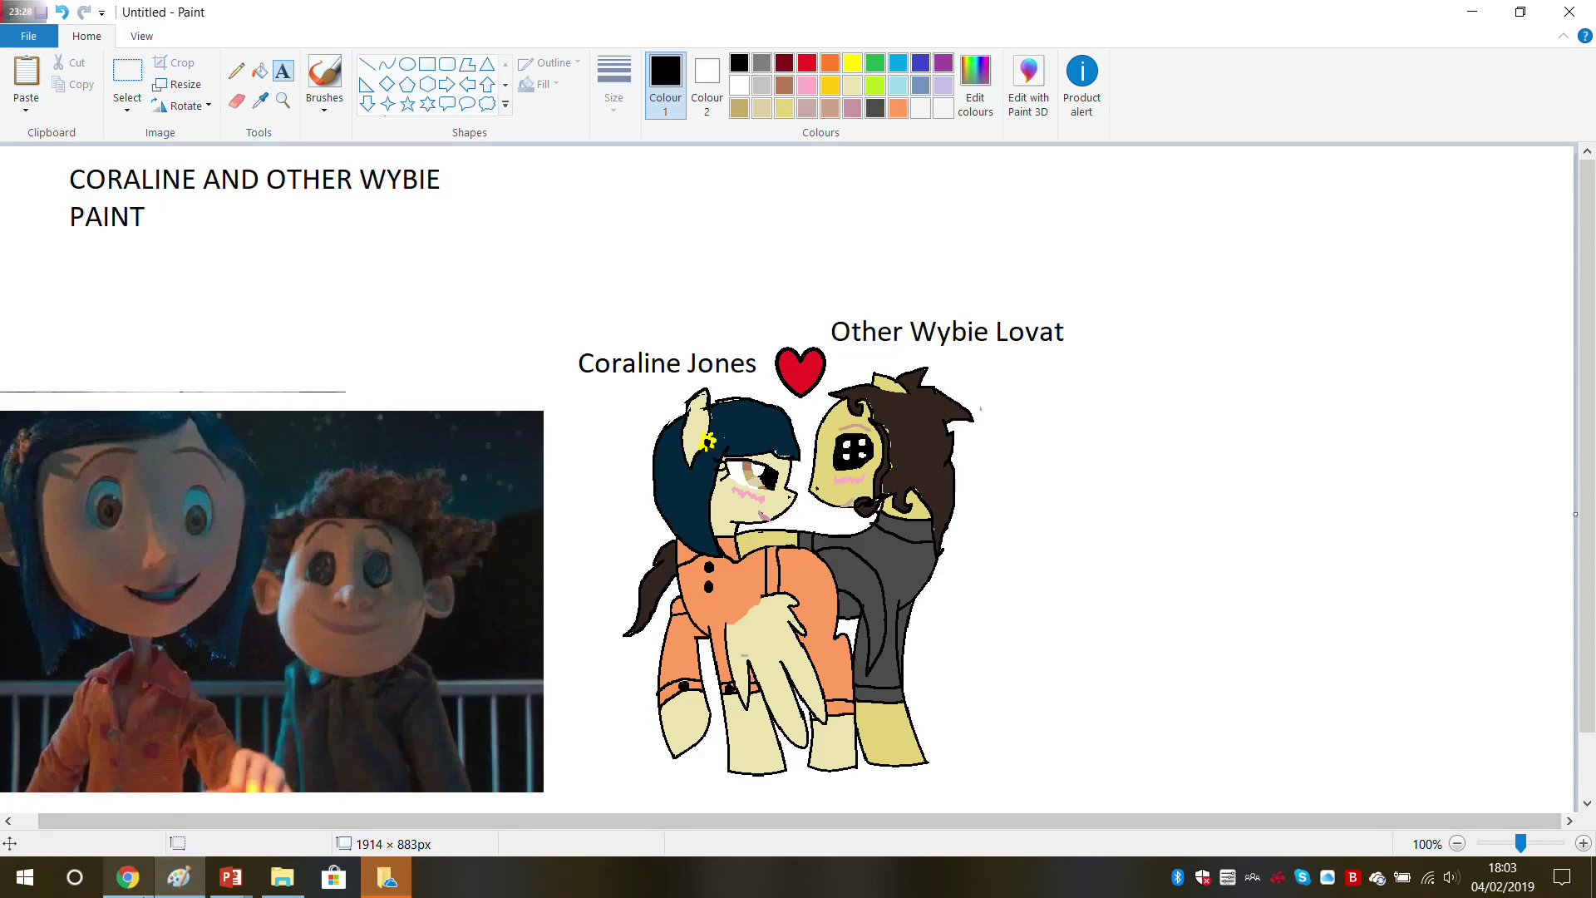
Step: Switch to Chrome and search Google Images for "coraline background"
{"action": "left_click", "coordinate": [127, 877]}
{"action": "left_click", "coordinate": [775, 17]}
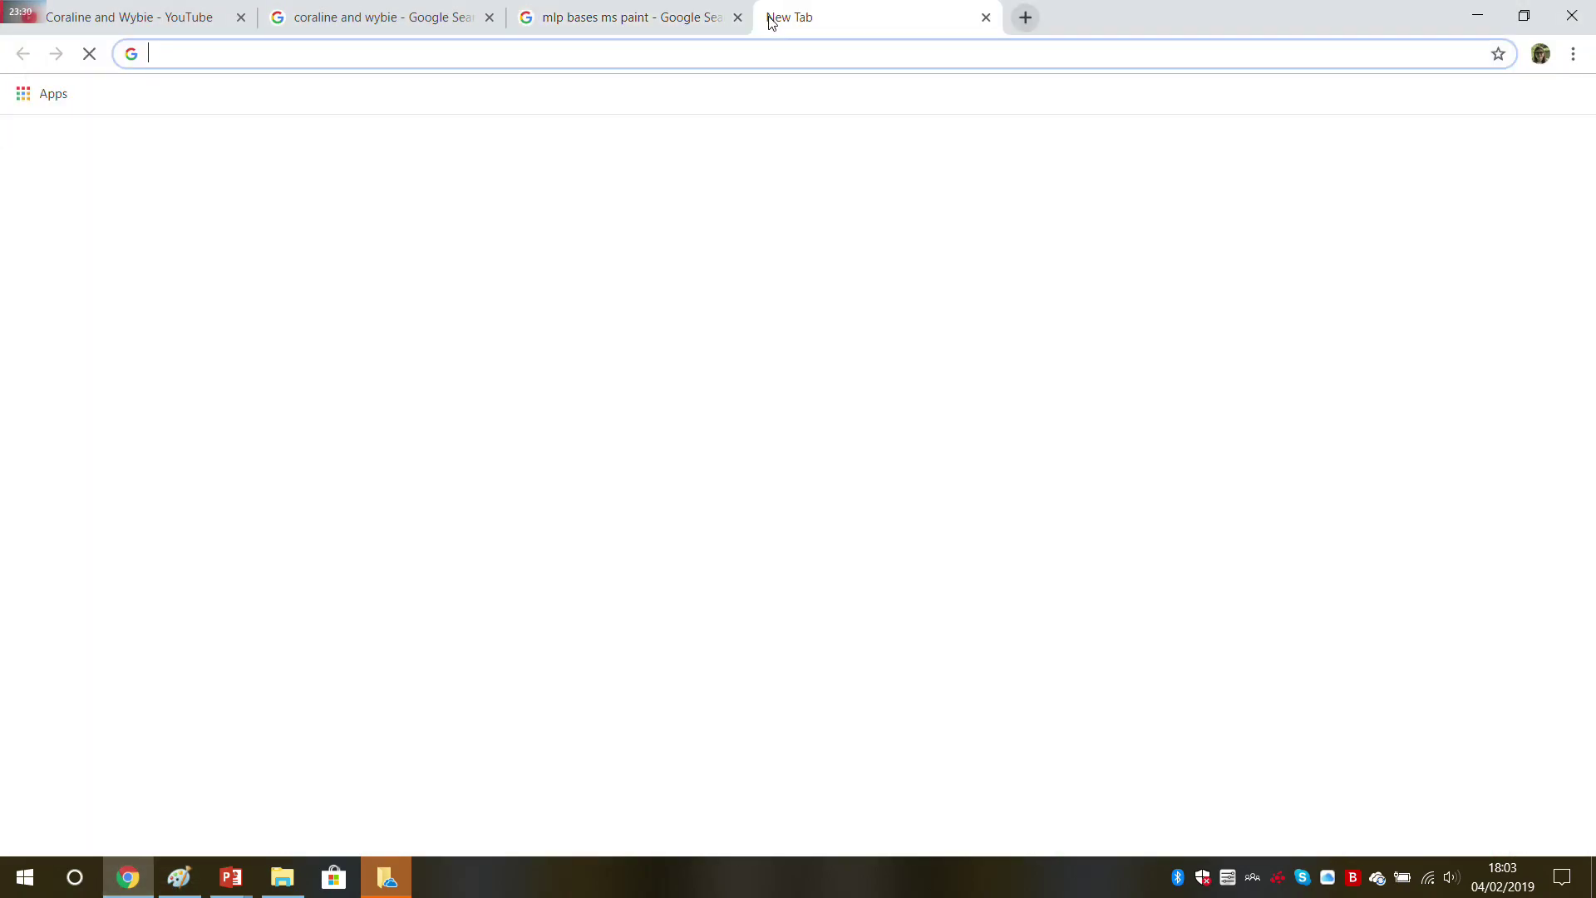
{"action": "type", "text": "cora"}
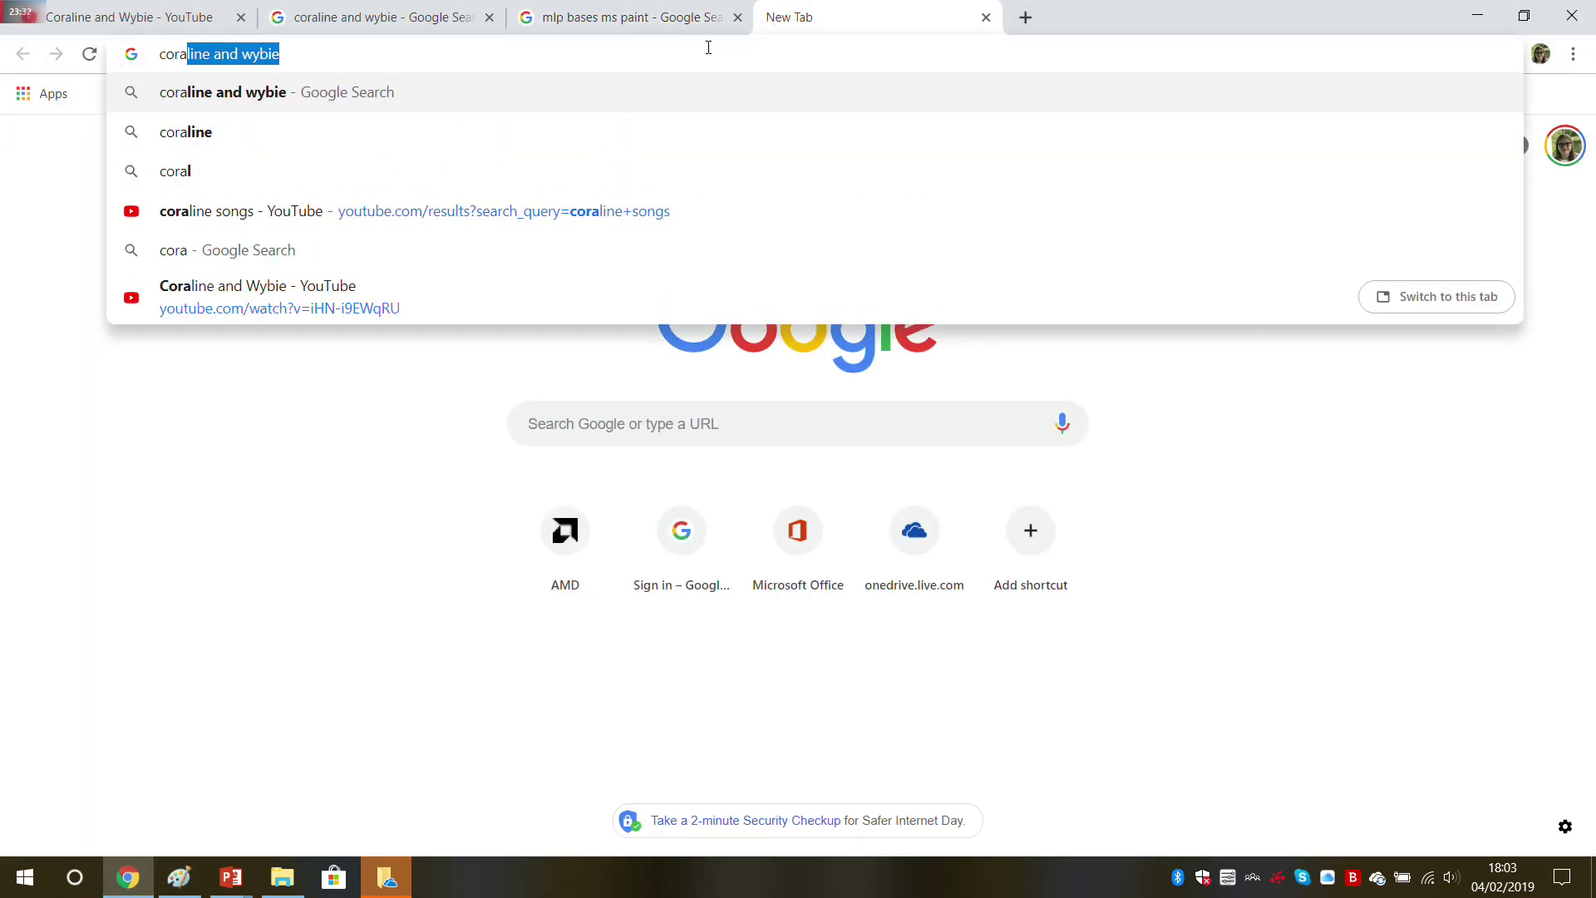
{"action": "type", "text": "line bac"}
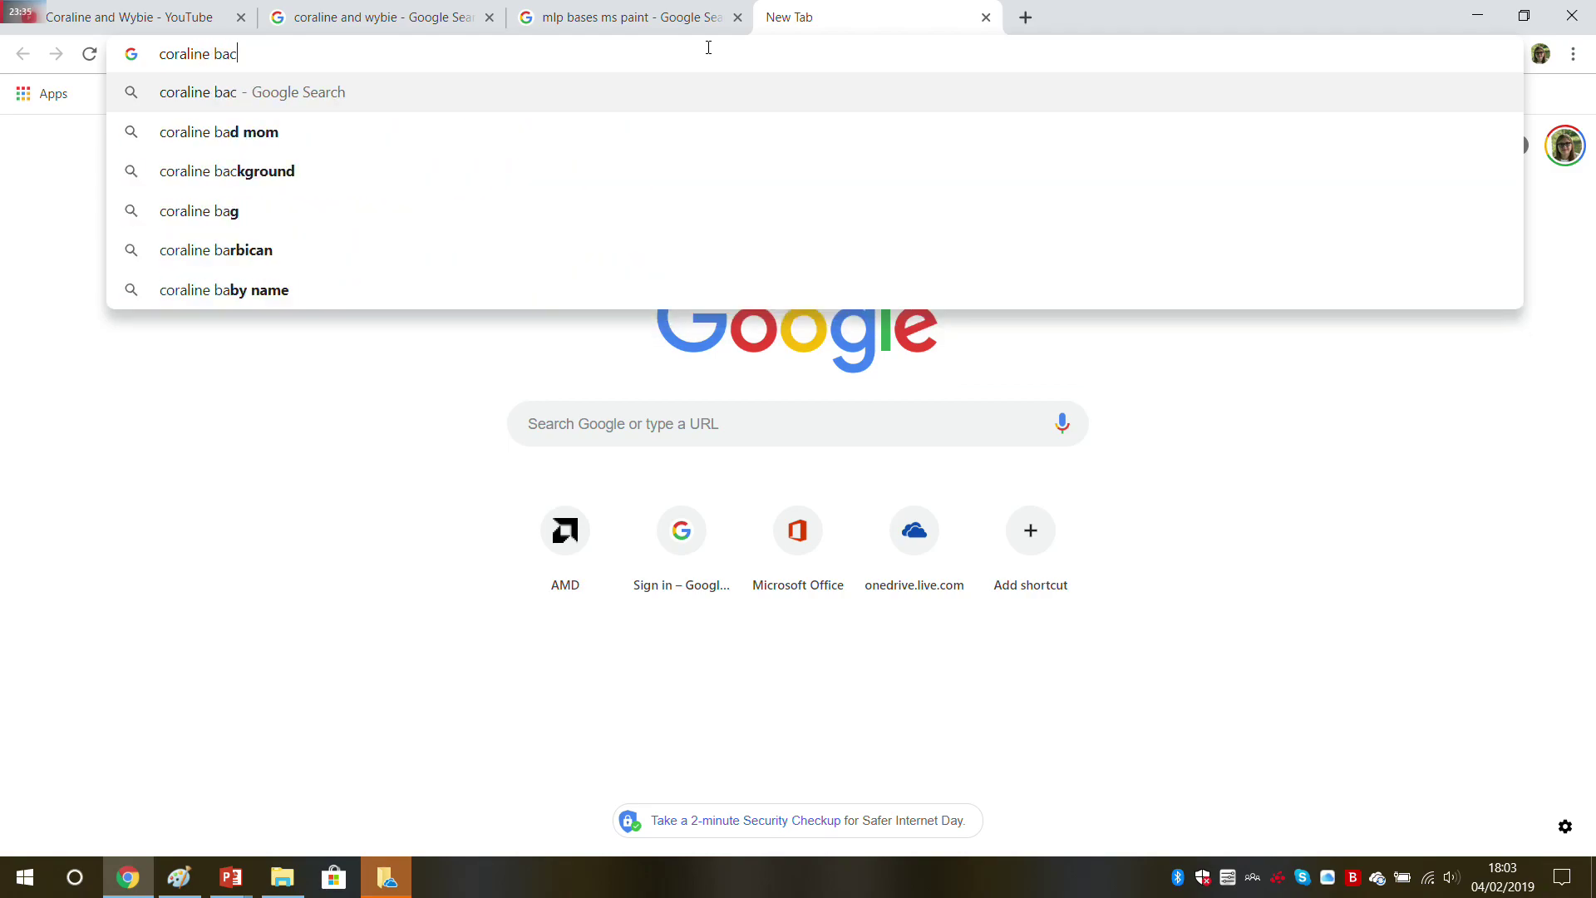
{"action": "type", "text": "kgne background"}
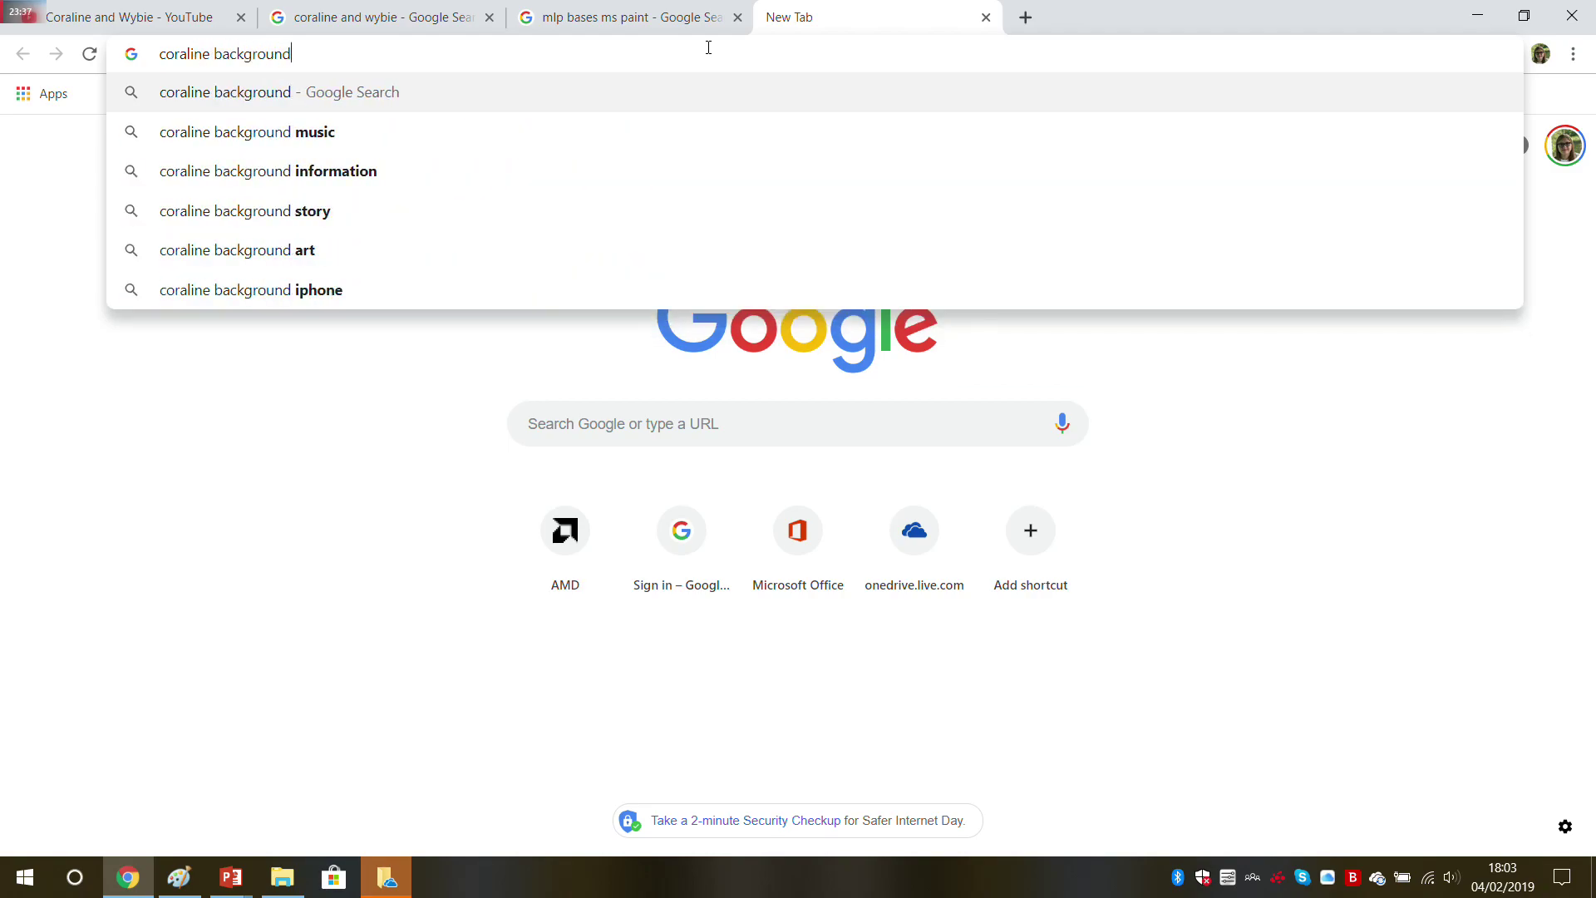
{"action": "key", "text": "Return"}
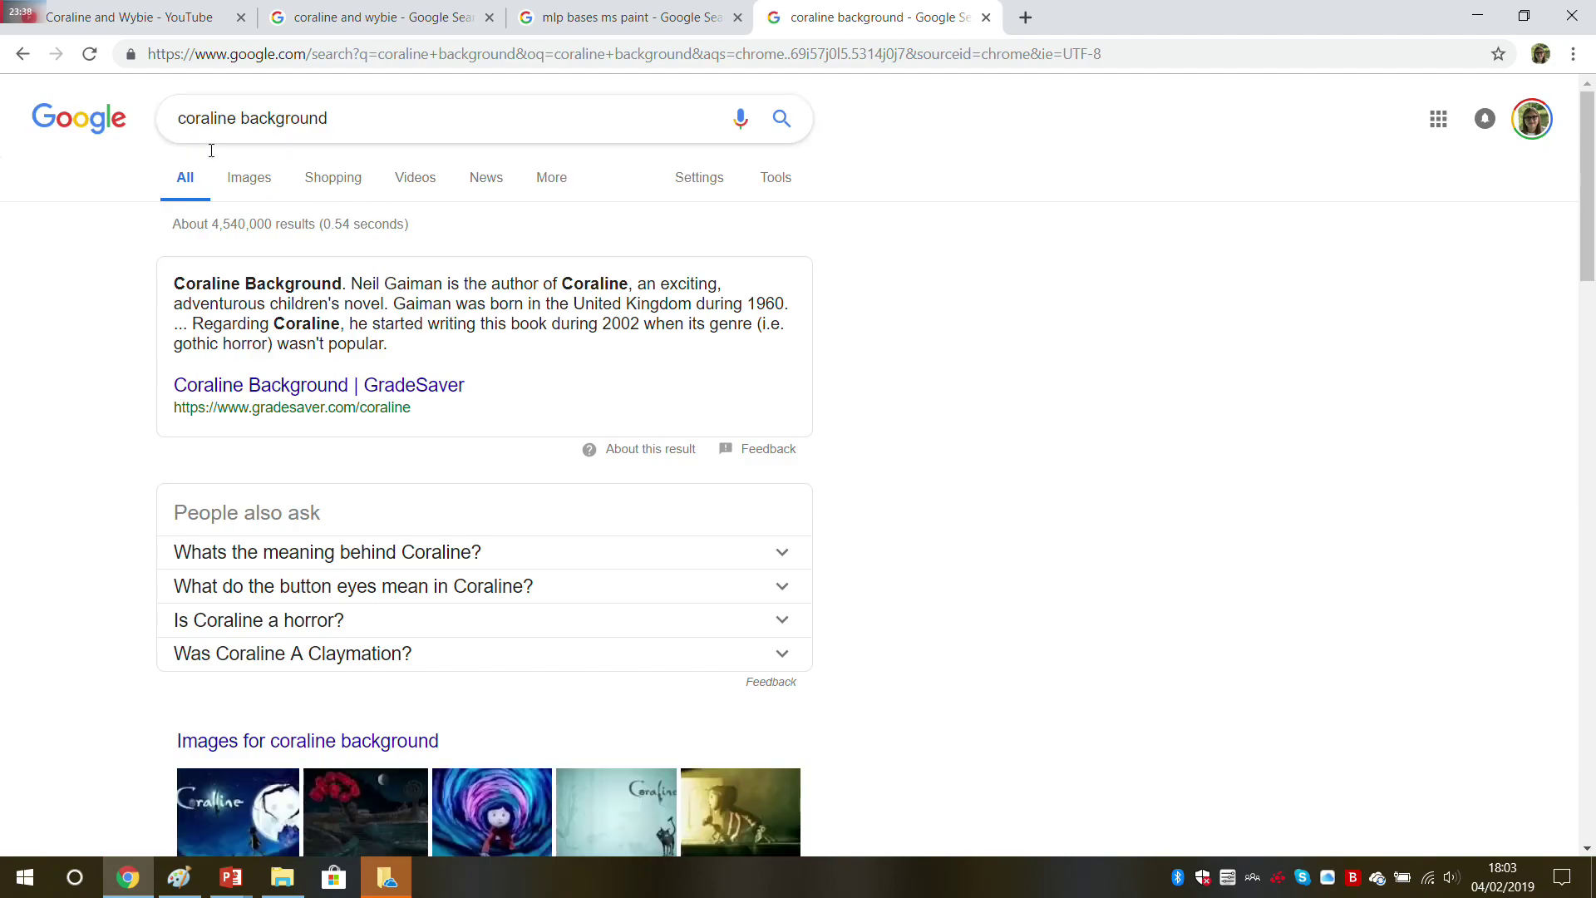
{"action": "left_click", "coordinate": [258, 185]}
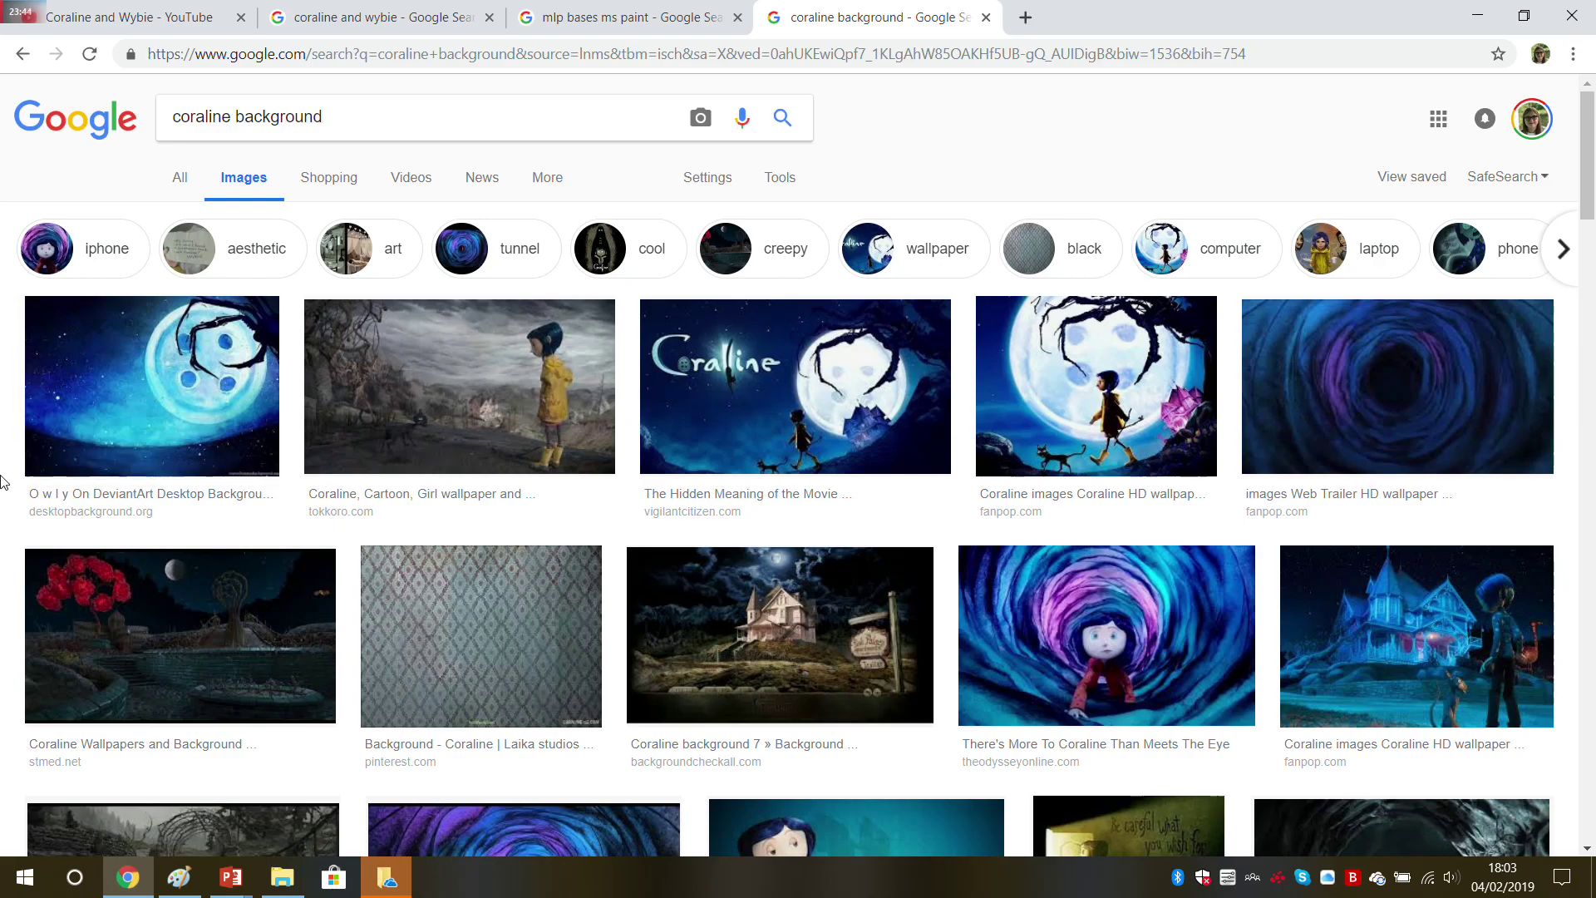
Step: Browse the Coraline background results and compare the button-moon picture with its related images
{"action": "scroll", "coordinate": [75, 461], "scroll_direction": "down", "scroll_amount": 2}
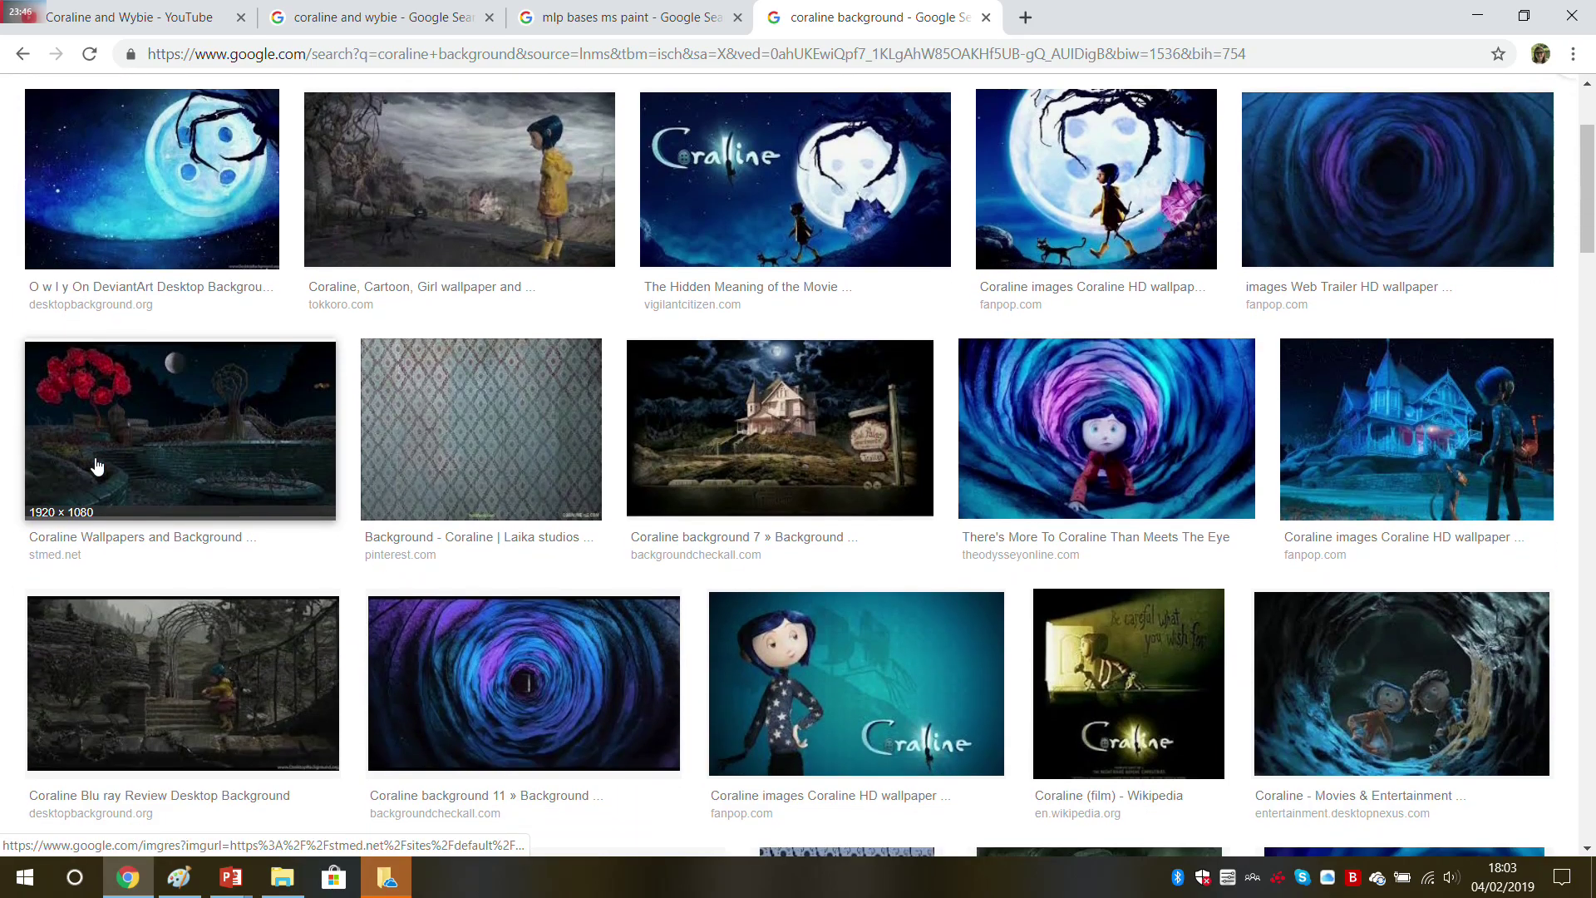
{"action": "scroll", "coordinate": [98, 465], "scroll_direction": "up", "scroll_amount": 1}
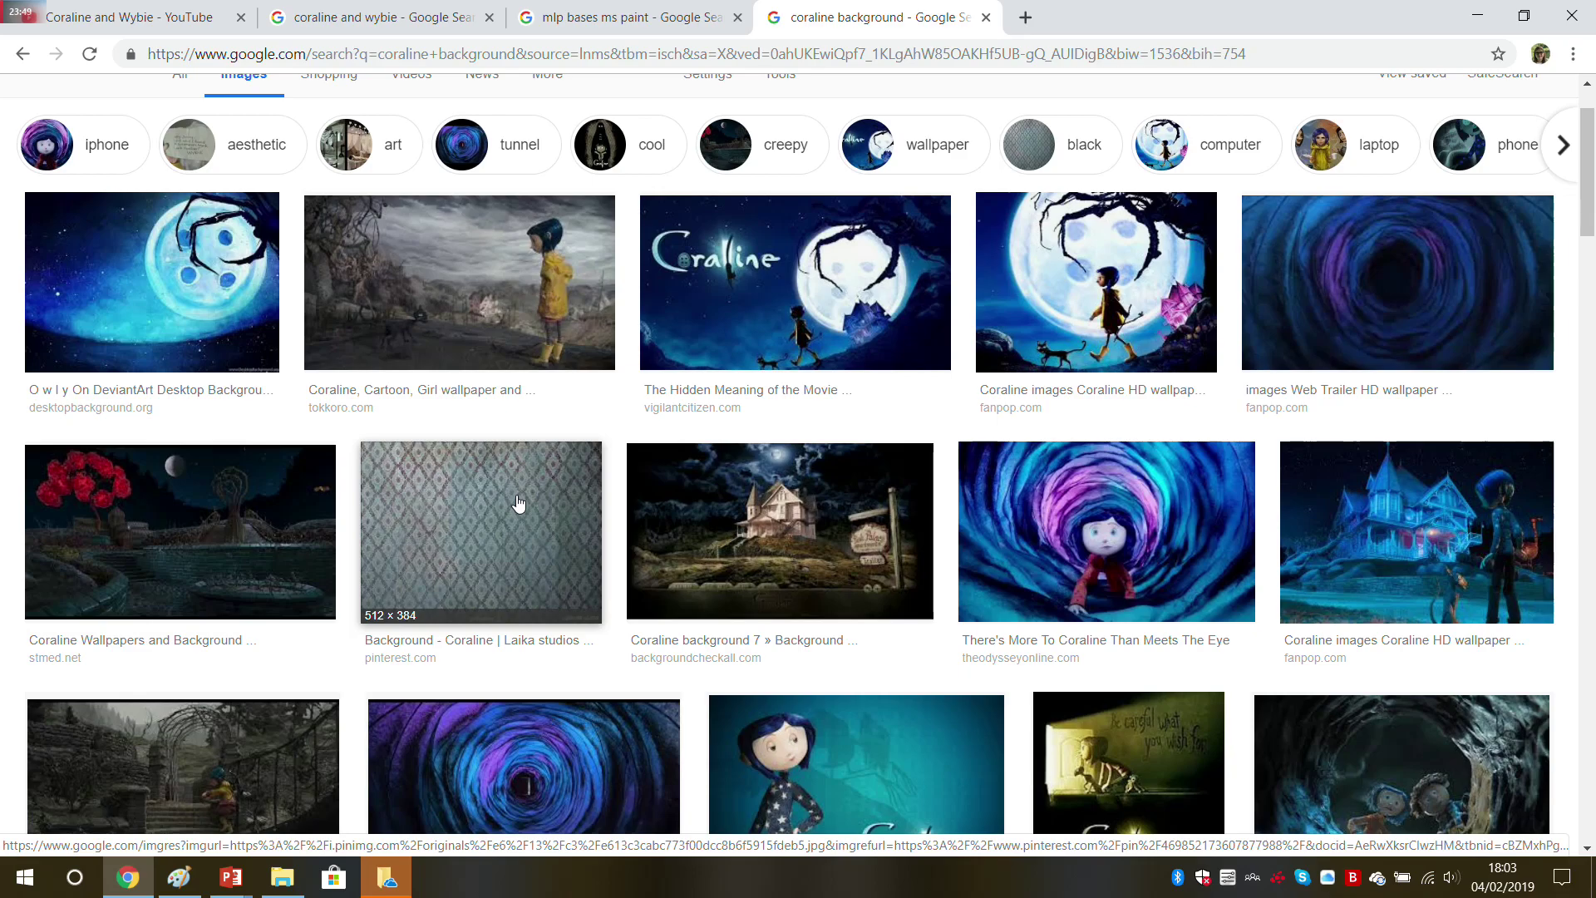
{"action": "left_click", "coordinate": [224, 333]}
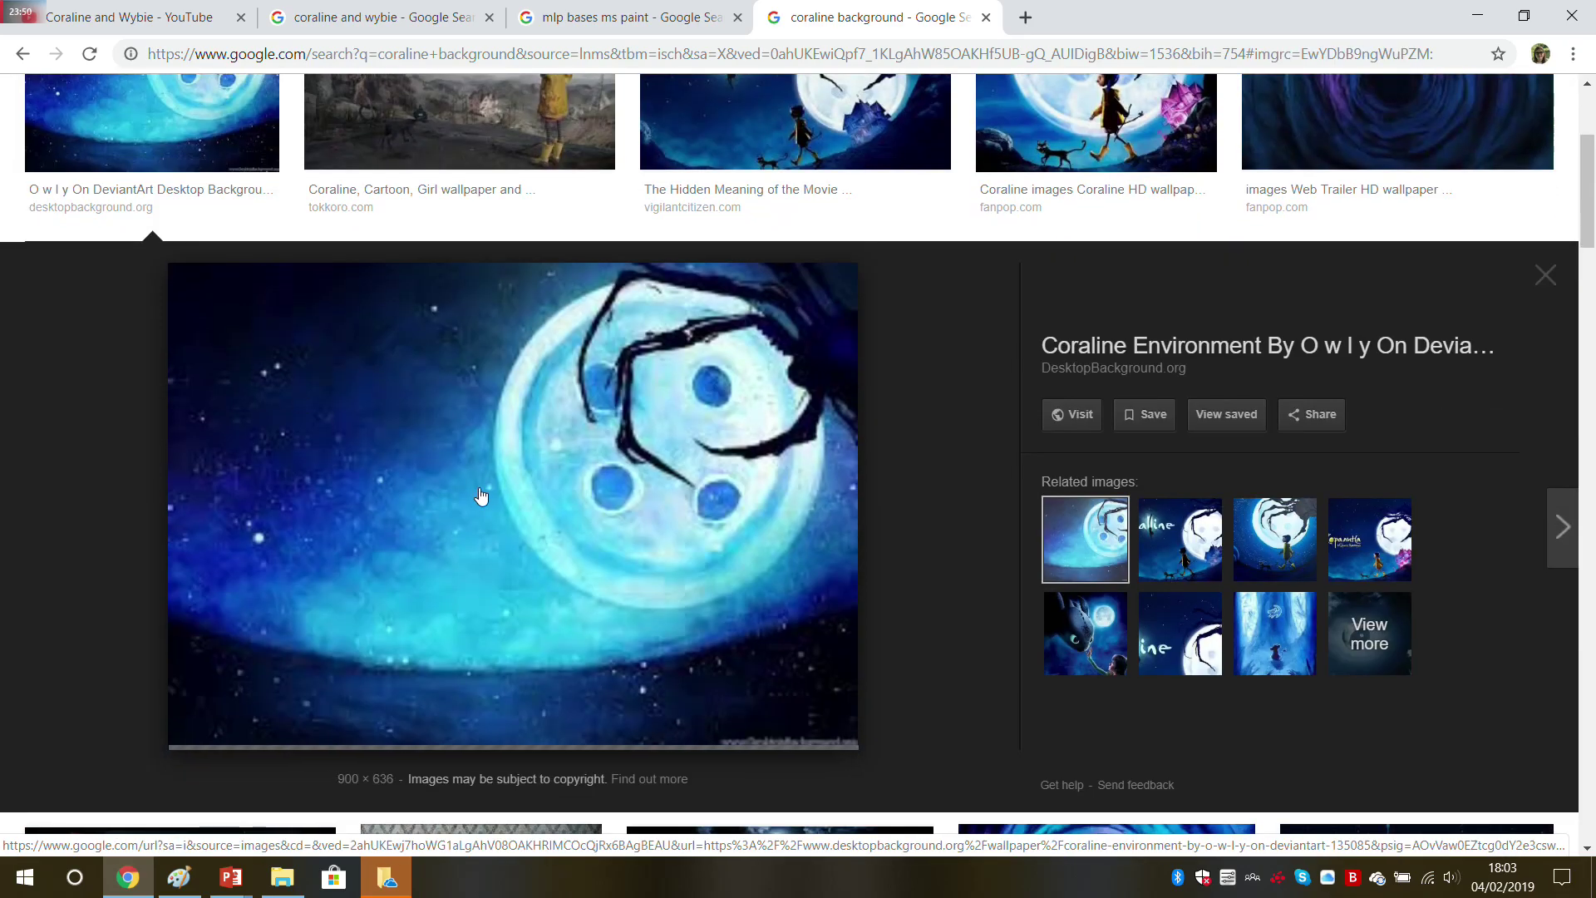
{"action": "right_click", "coordinate": [489, 497]}
{"action": "left_click", "coordinate": [549, 705]}
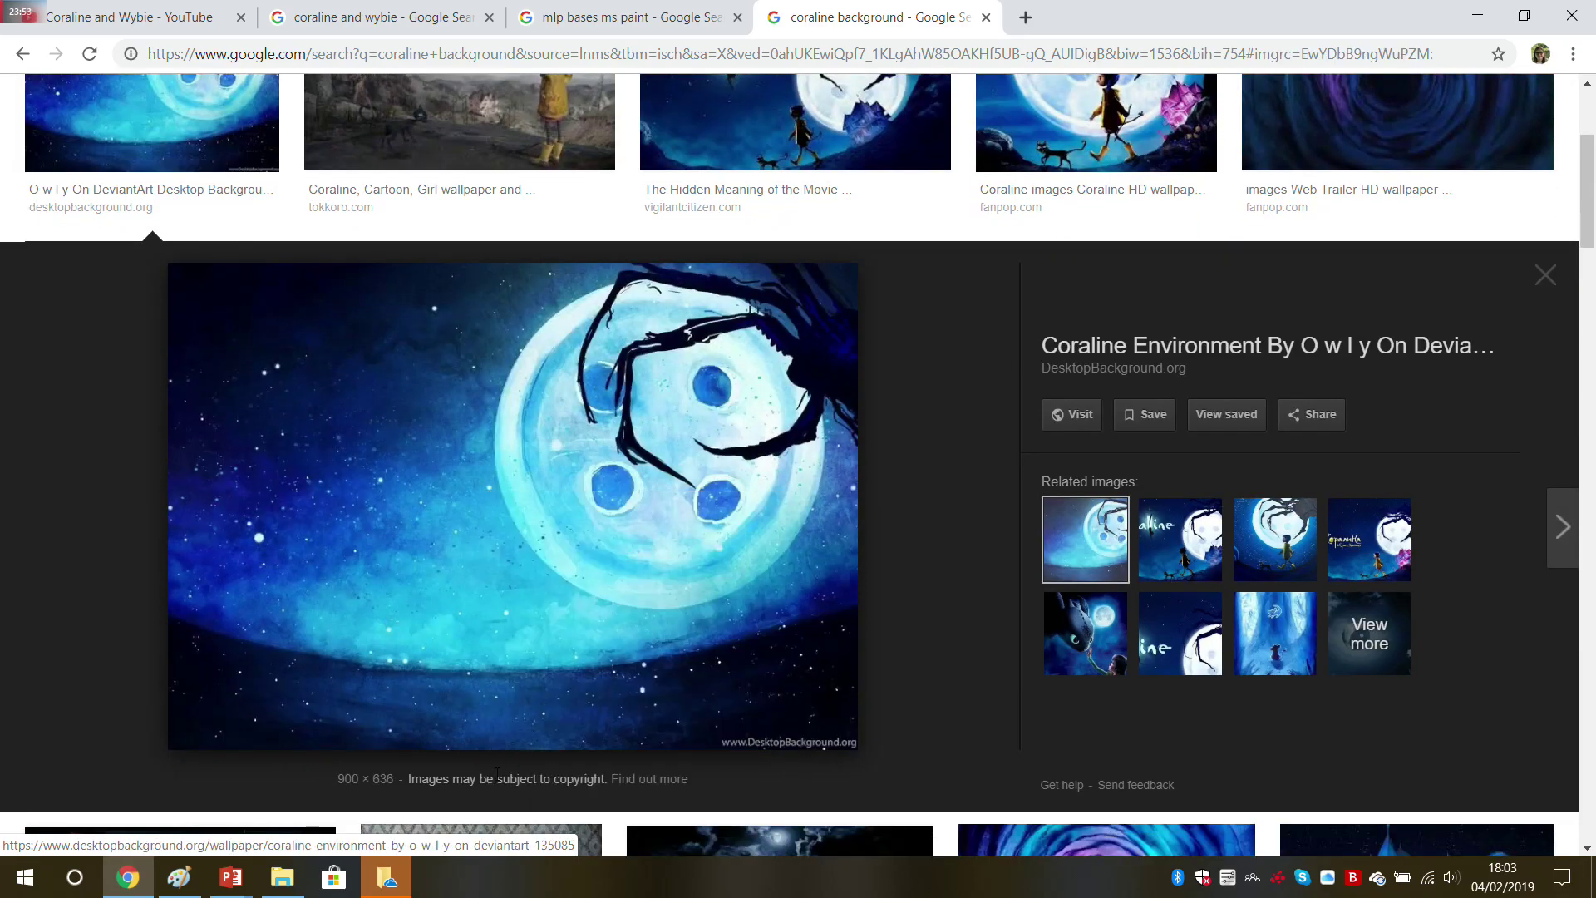
{"action": "left_click", "coordinate": [1180, 541]}
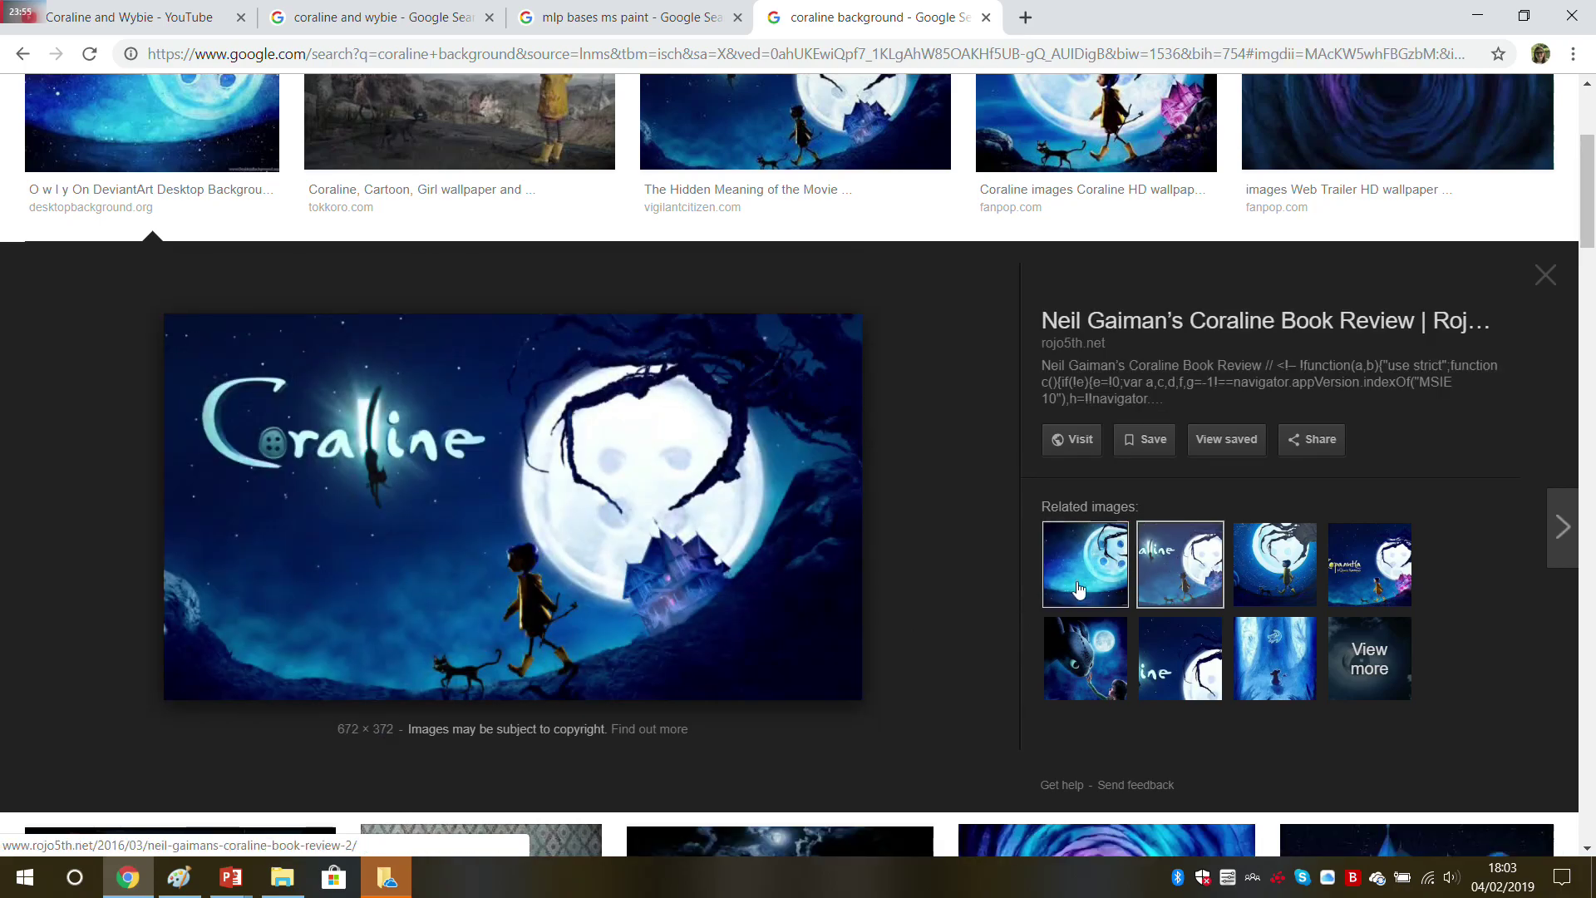
{"action": "left_click", "coordinate": [1368, 566]}
{"action": "left_click", "coordinate": [1276, 545]}
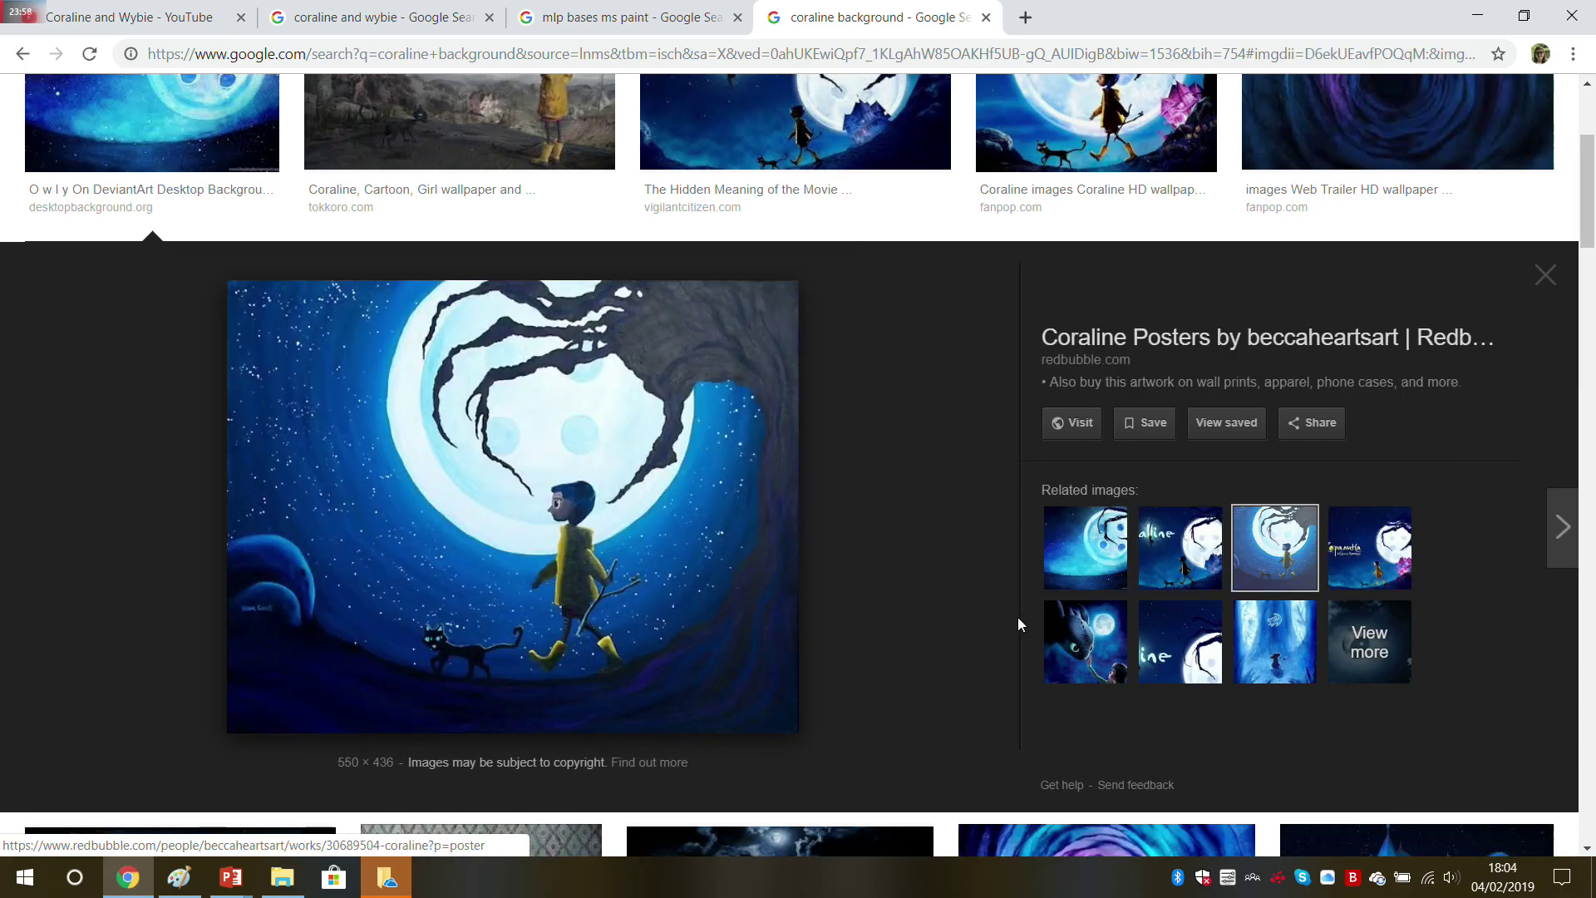
{"action": "left_click", "coordinate": [1180, 645]}
{"action": "left_click", "coordinate": [1094, 625]}
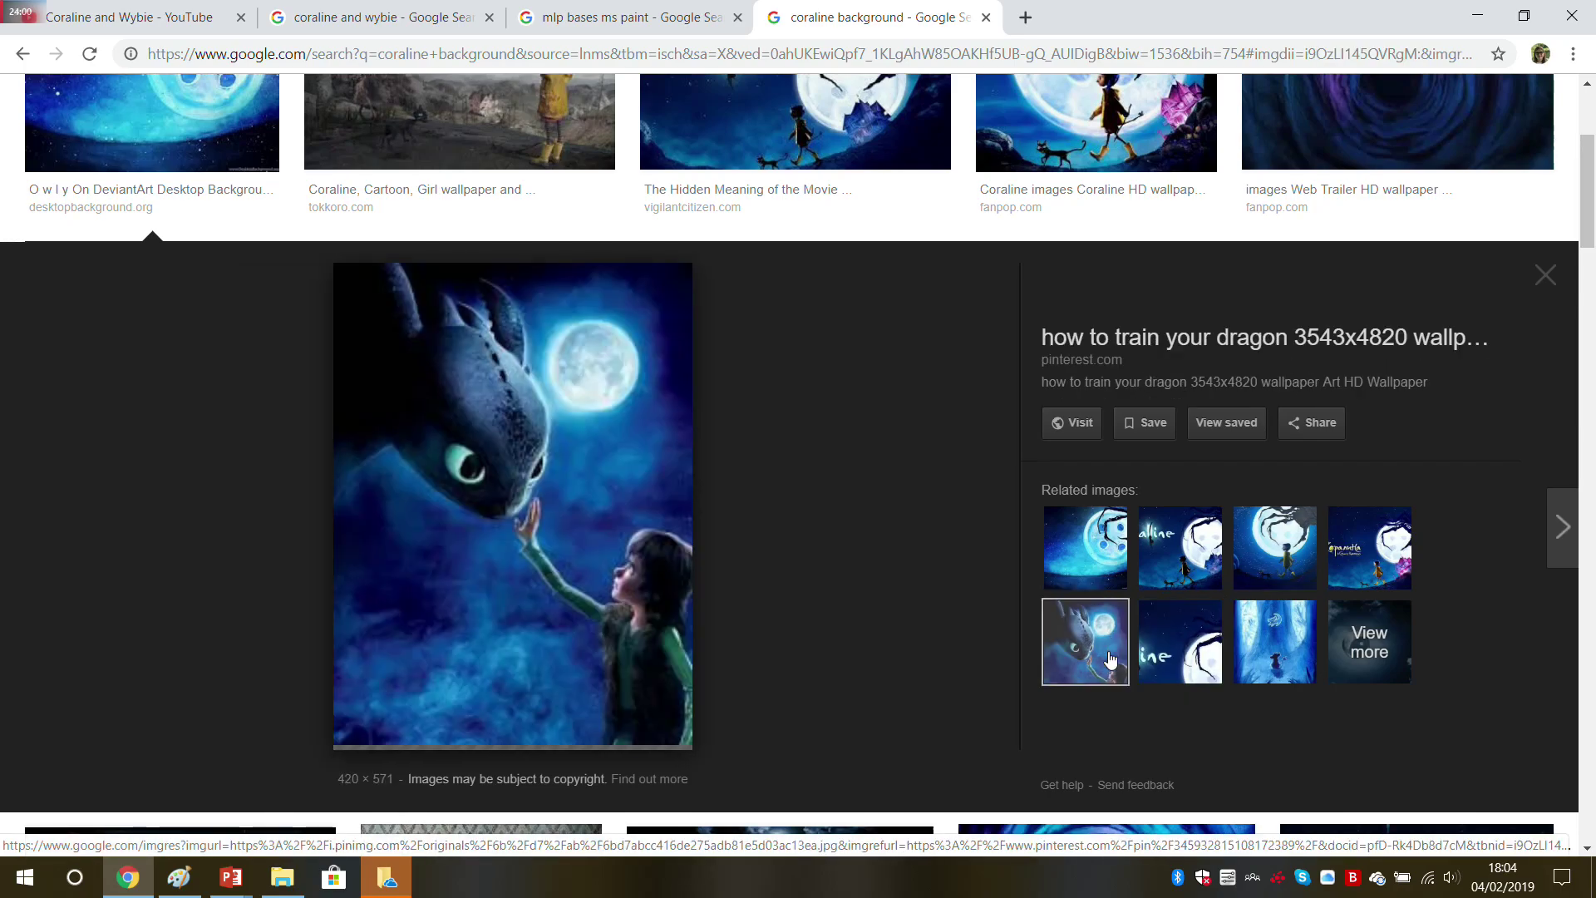
Step: Reopen the button-moon image from DesktopBackground.org, copy it and switch back to Paint
{"action": "left_click", "coordinate": [1079, 577]}
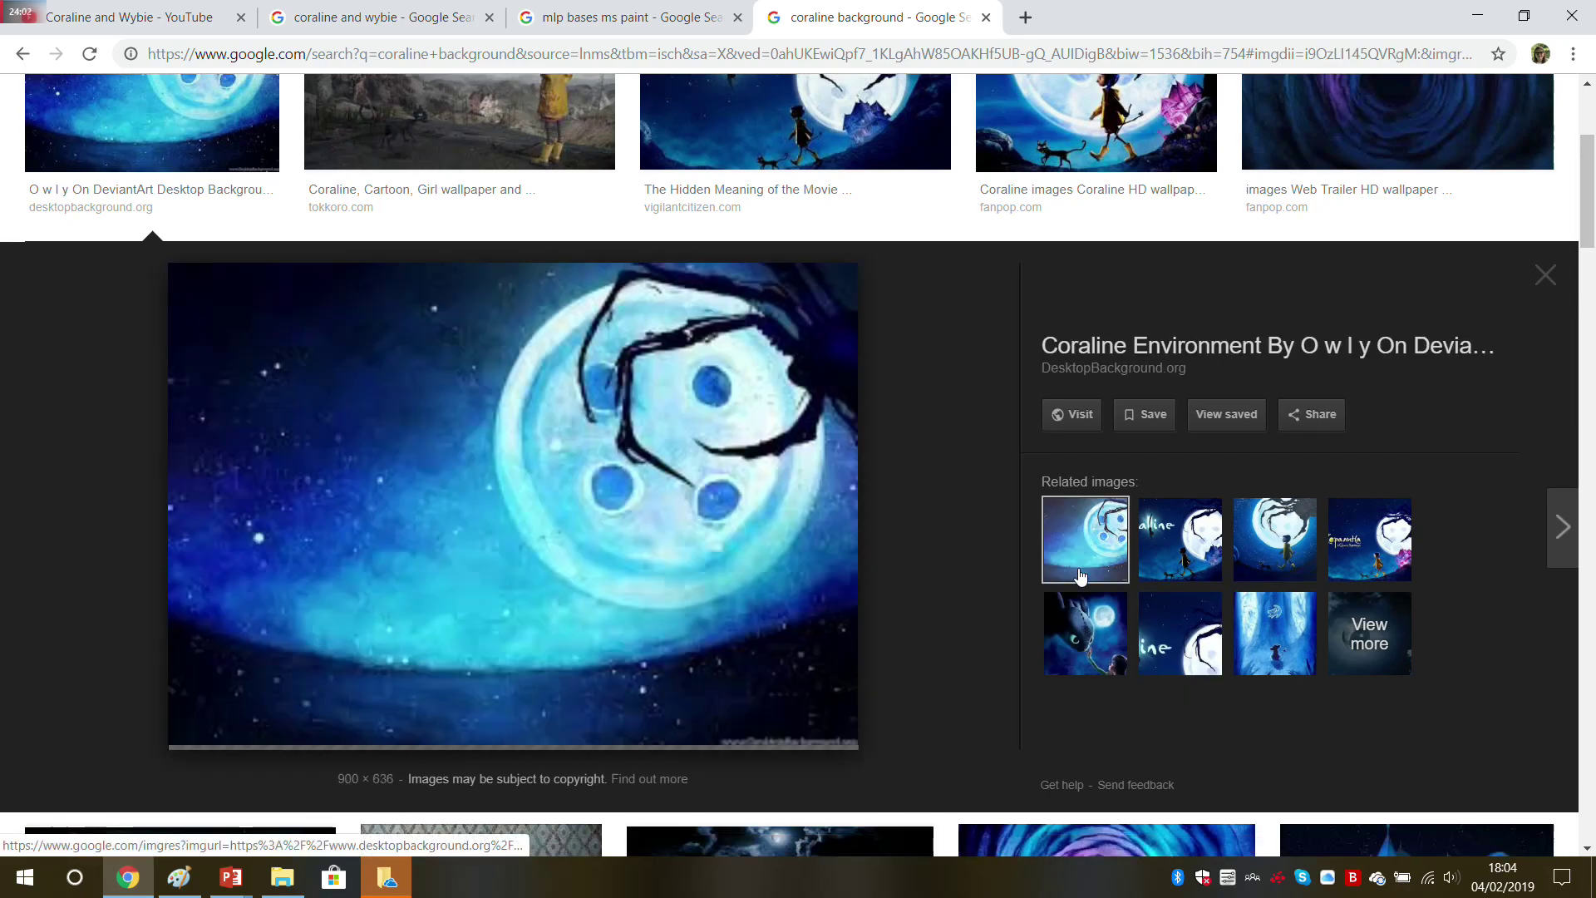
{"action": "right_click", "coordinate": [556, 565]}
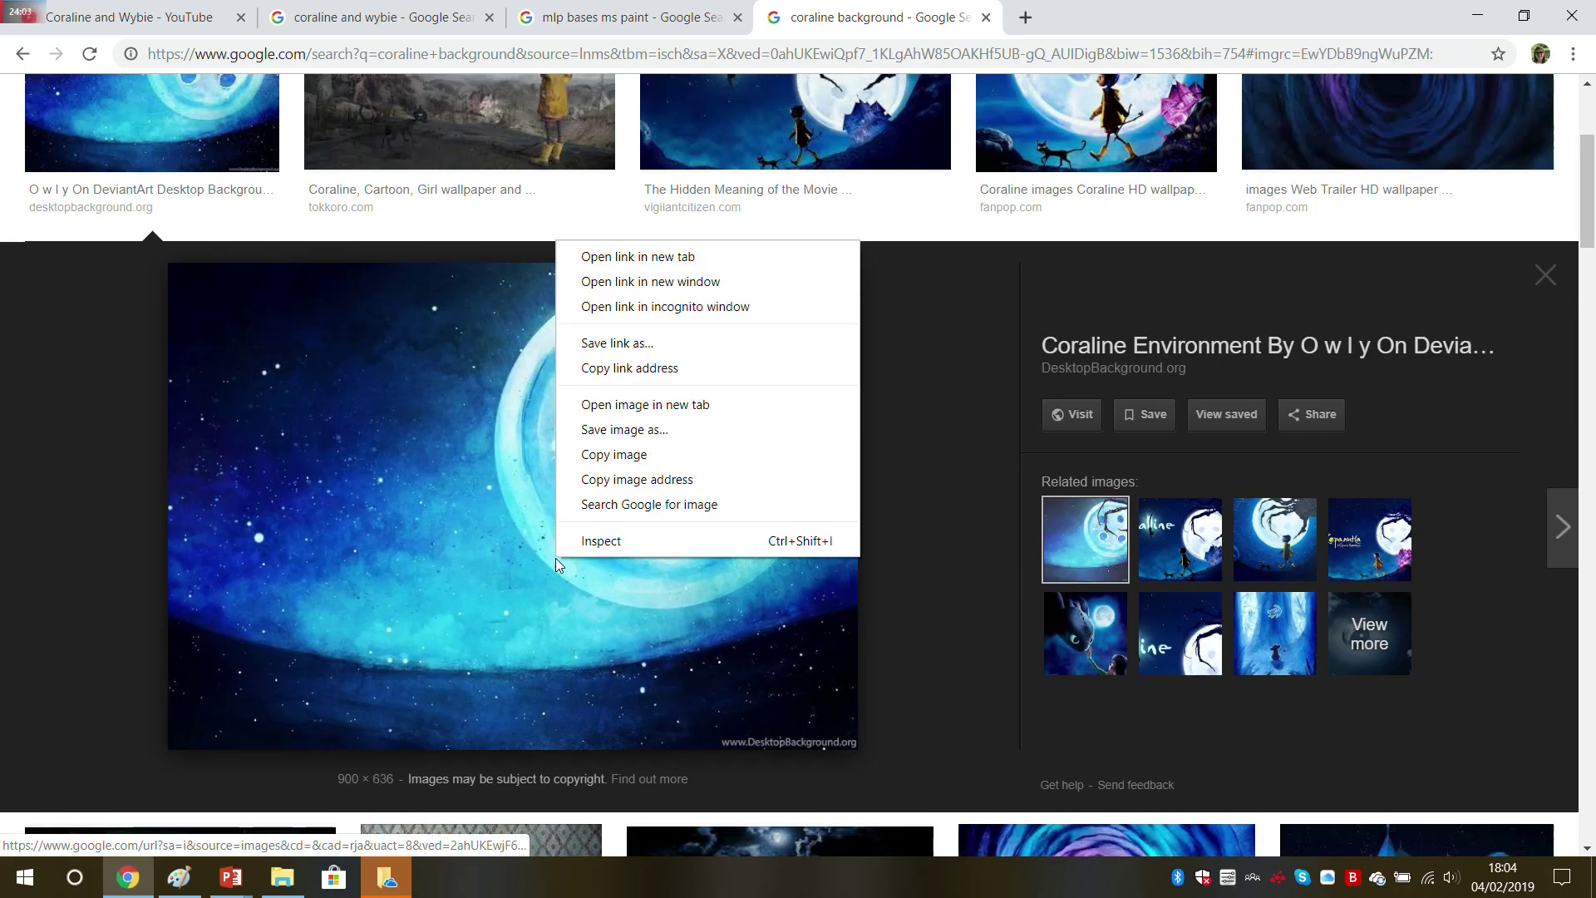
{"action": "left_click", "coordinate": [586, 454]}
{"action": "left_click", "coordinate": [179, 878]}
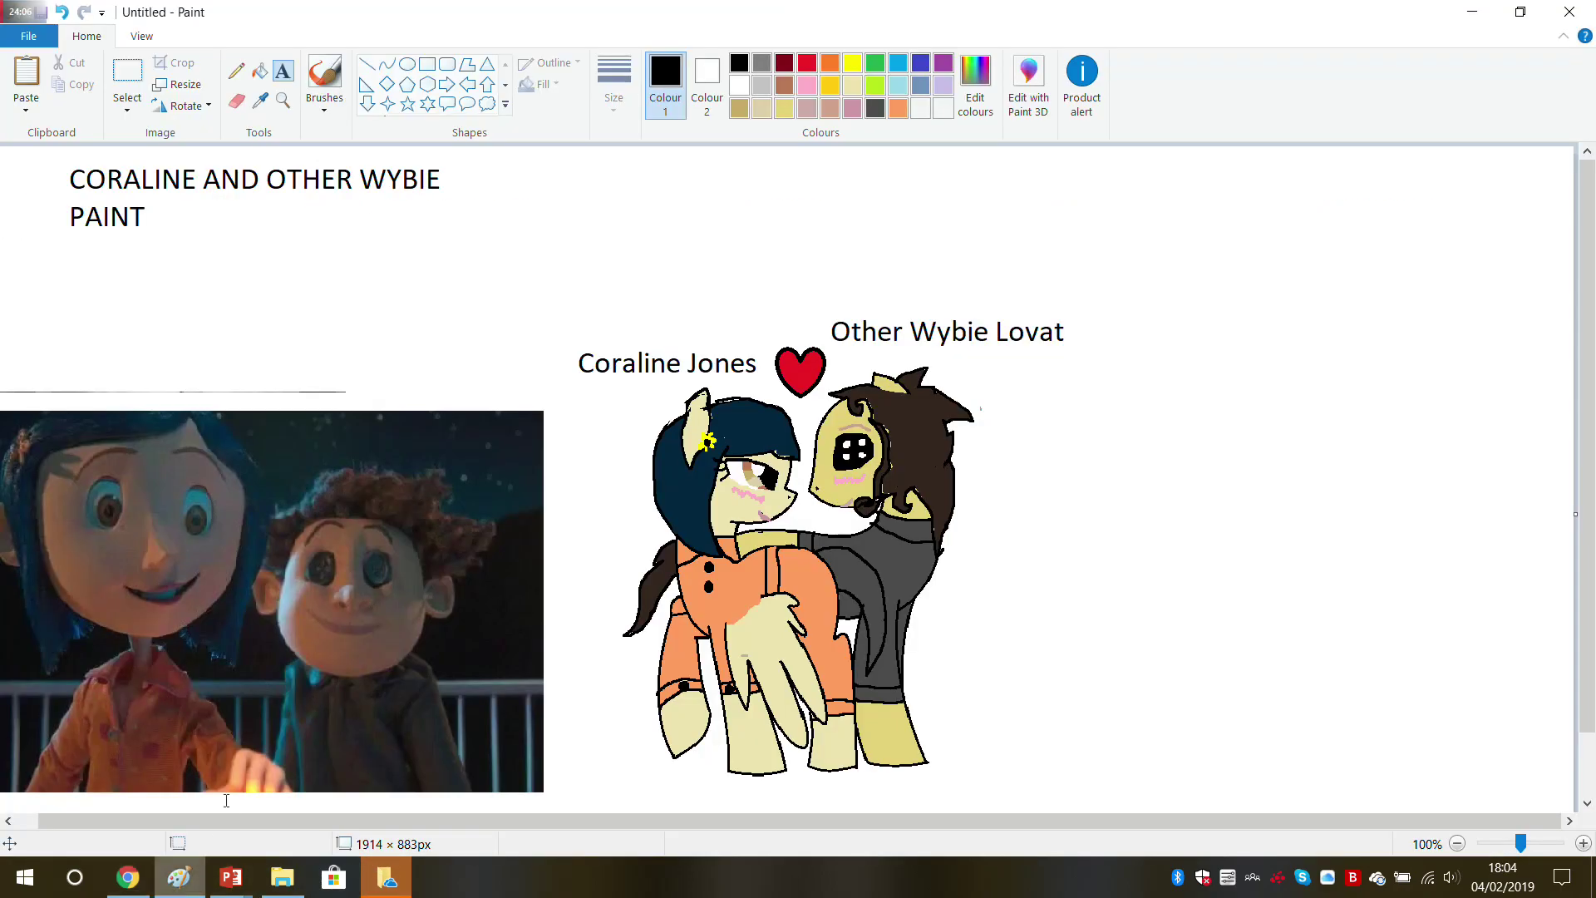
Step: Try the moon picture in the blank area beside the ponies, shrunk to about 681 × 479 px, and delete it
{"action": "left_click", "coordinate": [40, 86]}
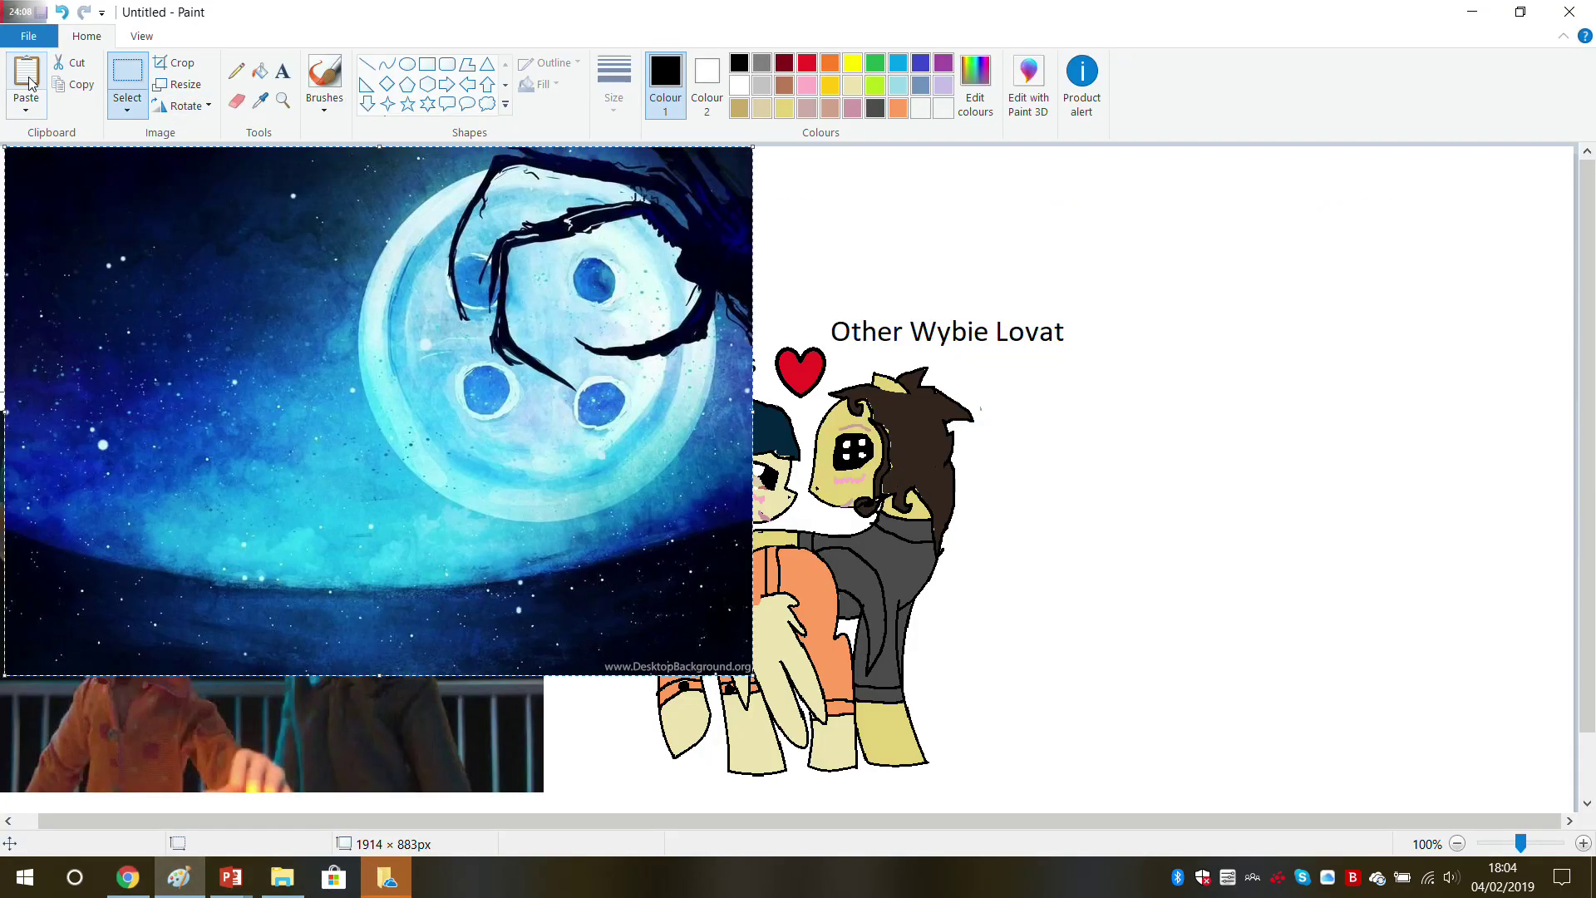
{"action": "scroll", "coordinate": [107, 153], "scroll_direction": "down", "scroll_amount": 1}
{"action": "left_click_drag", "start_coordinate": [365, 472], "coordinate": [1135, 564]}
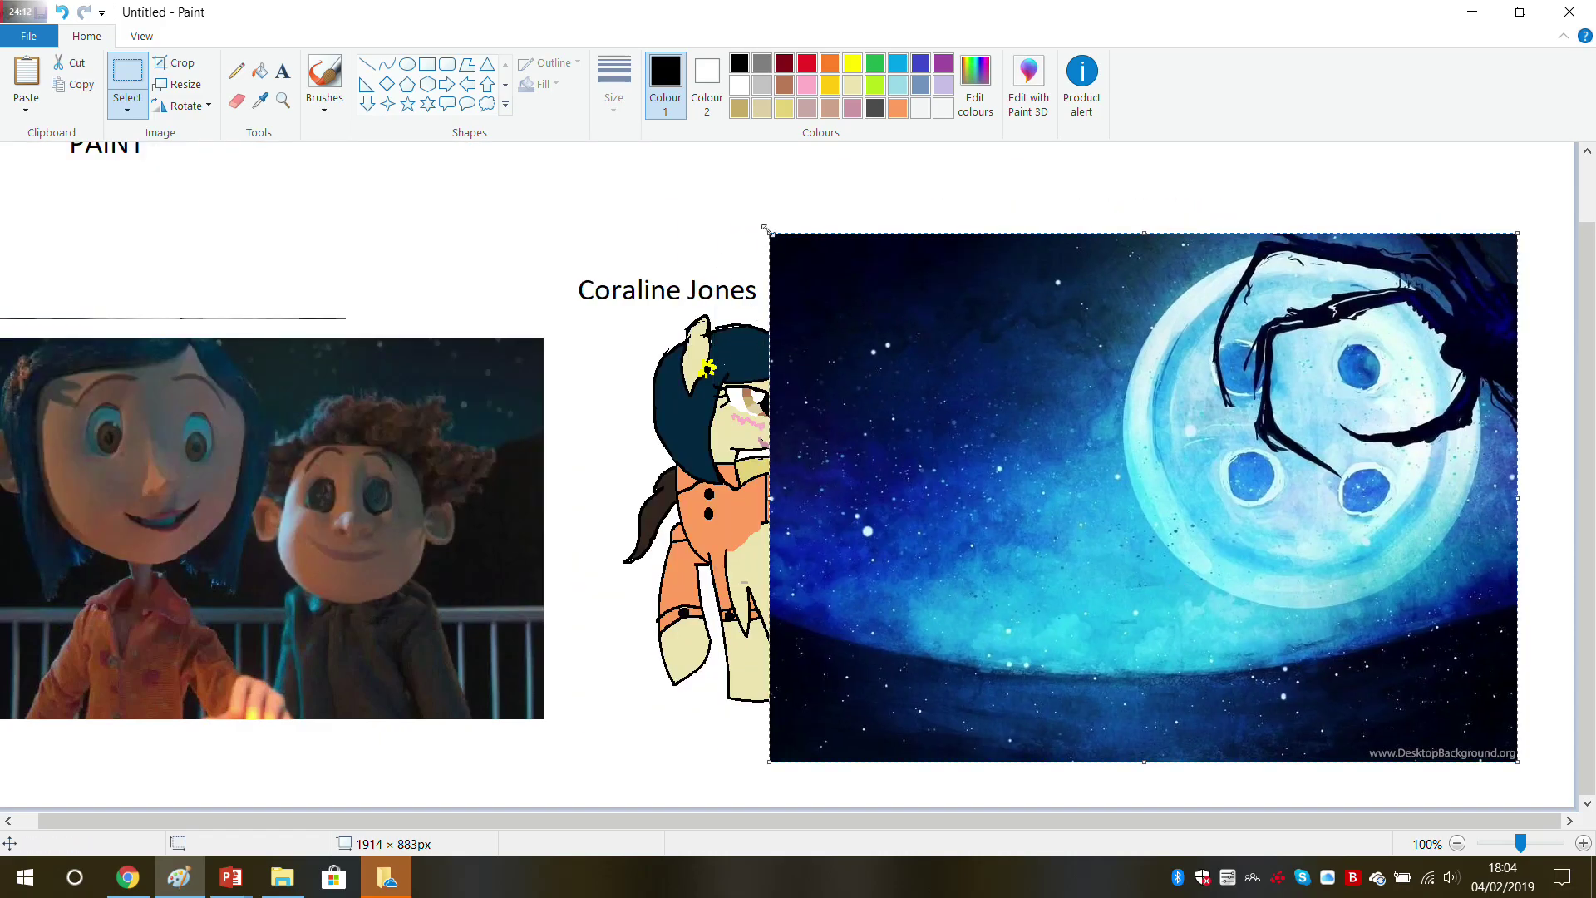
{"action": "left_click_drag", "start_coordinate": [783, 260], "coordinate": [944, 275]}
{"action": "left_click_drag", "start_coordinate": [1086, 390], "coordinate": [1096, 409]}
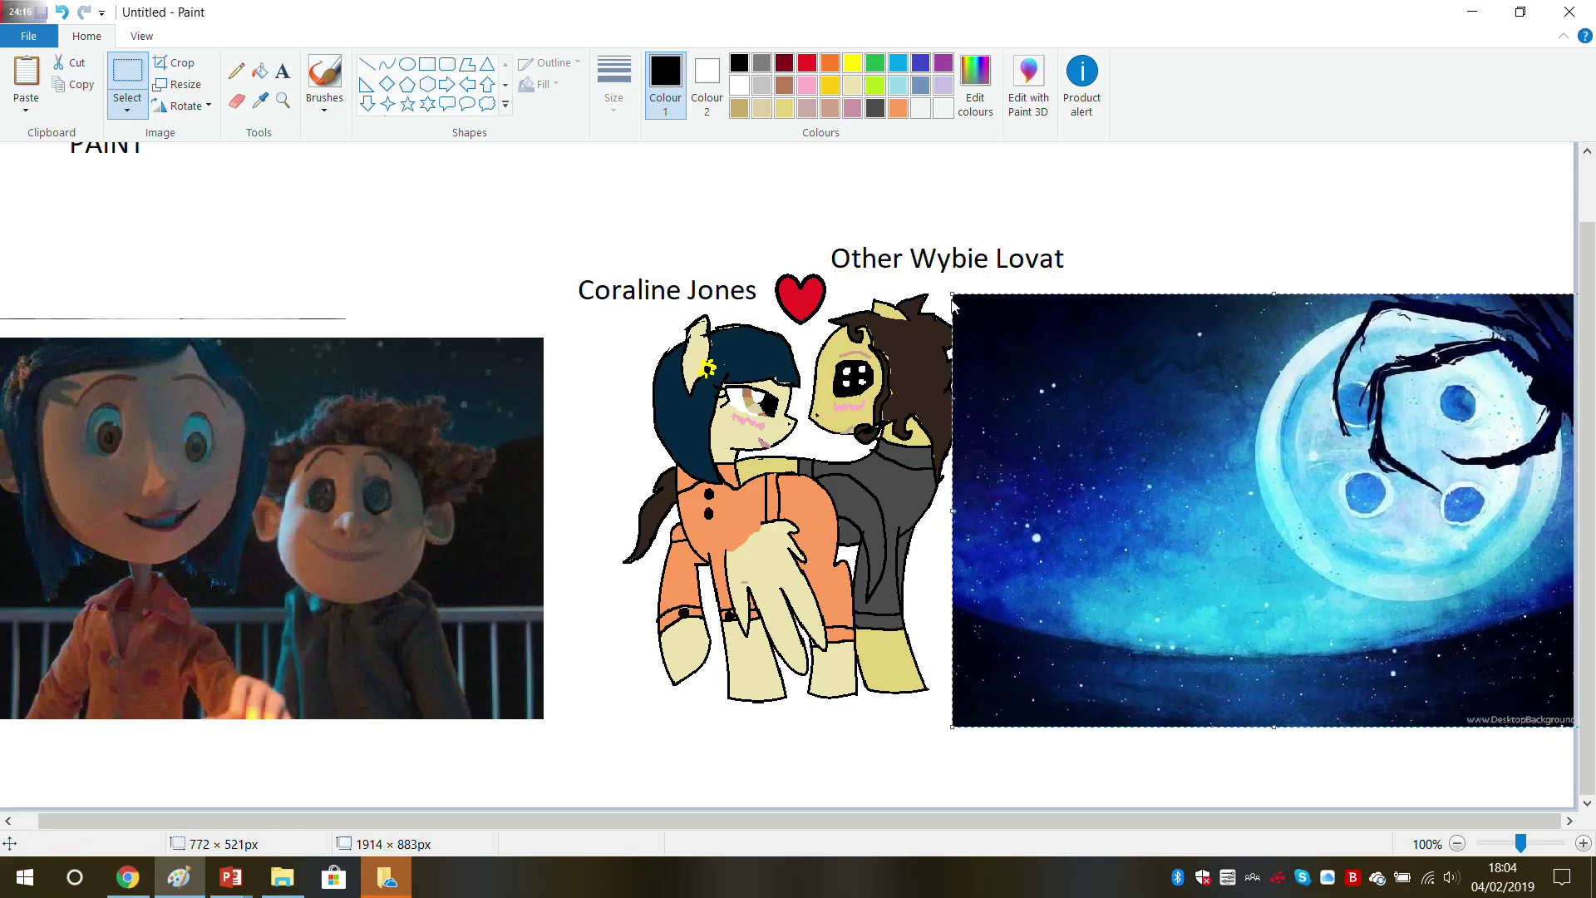
{"action": "left_click_drag", "start_coordinate": [945, 290], "coordinate": [1000, 324]}
{"action": "left_click_drag", "start_coordinate": [1183, 496], "coordinate": [1171, 448]}
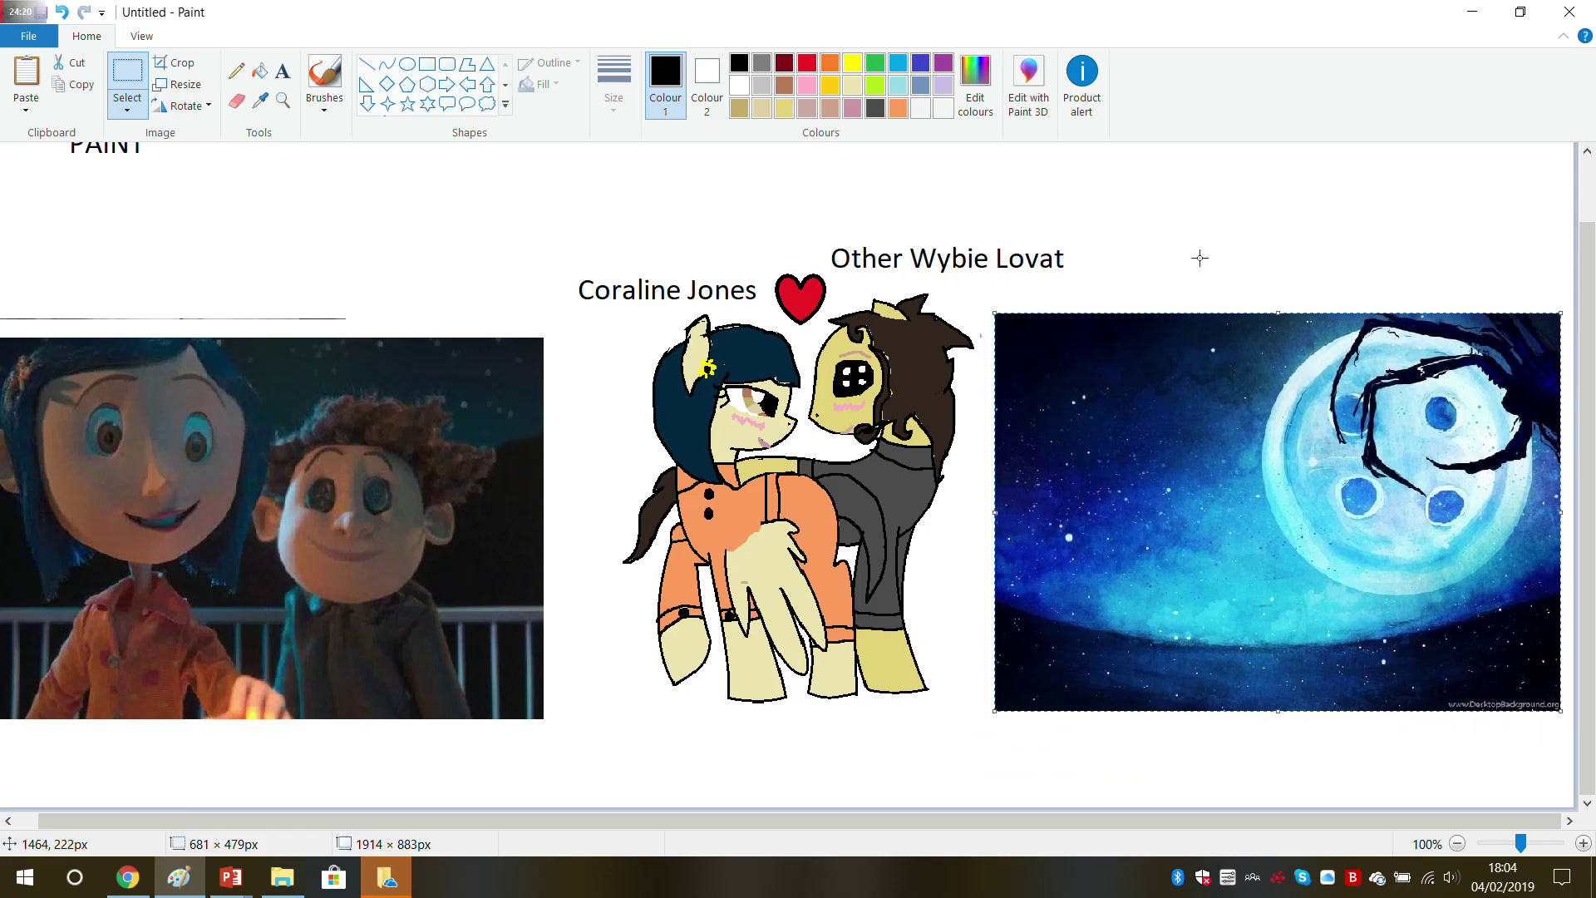
{"action": "key", "text": "Delete"}
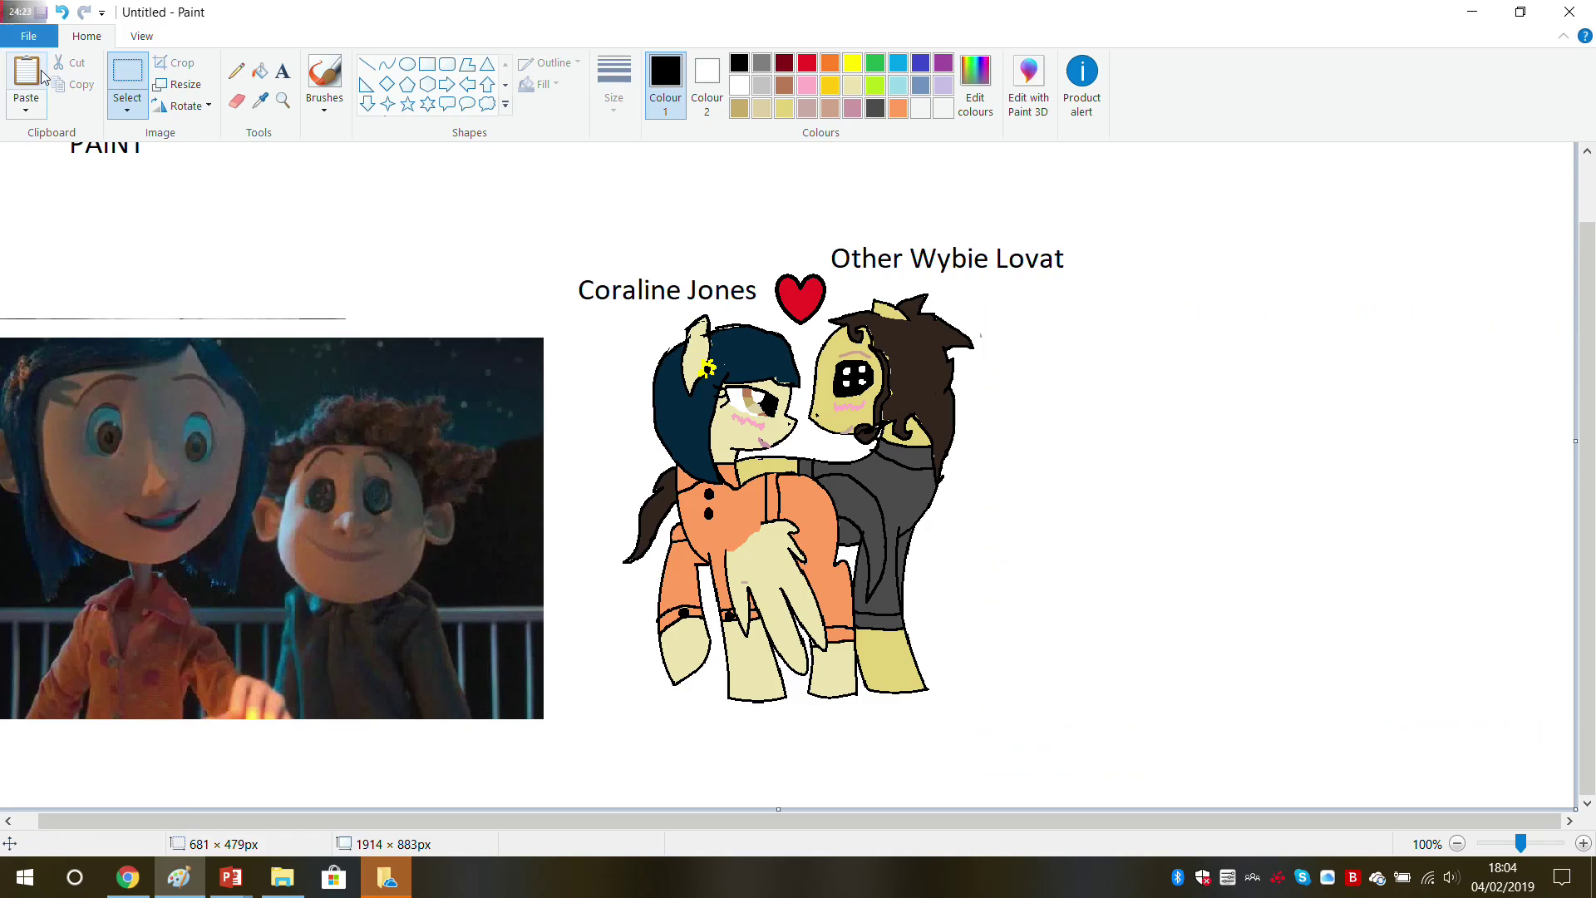
{"action": "double_click", "coordinate": [68, 36]}
{"action": "left_click", "coordinate": [46, 38]}
{"action": "left_click", "coordinate": [46, 38]}
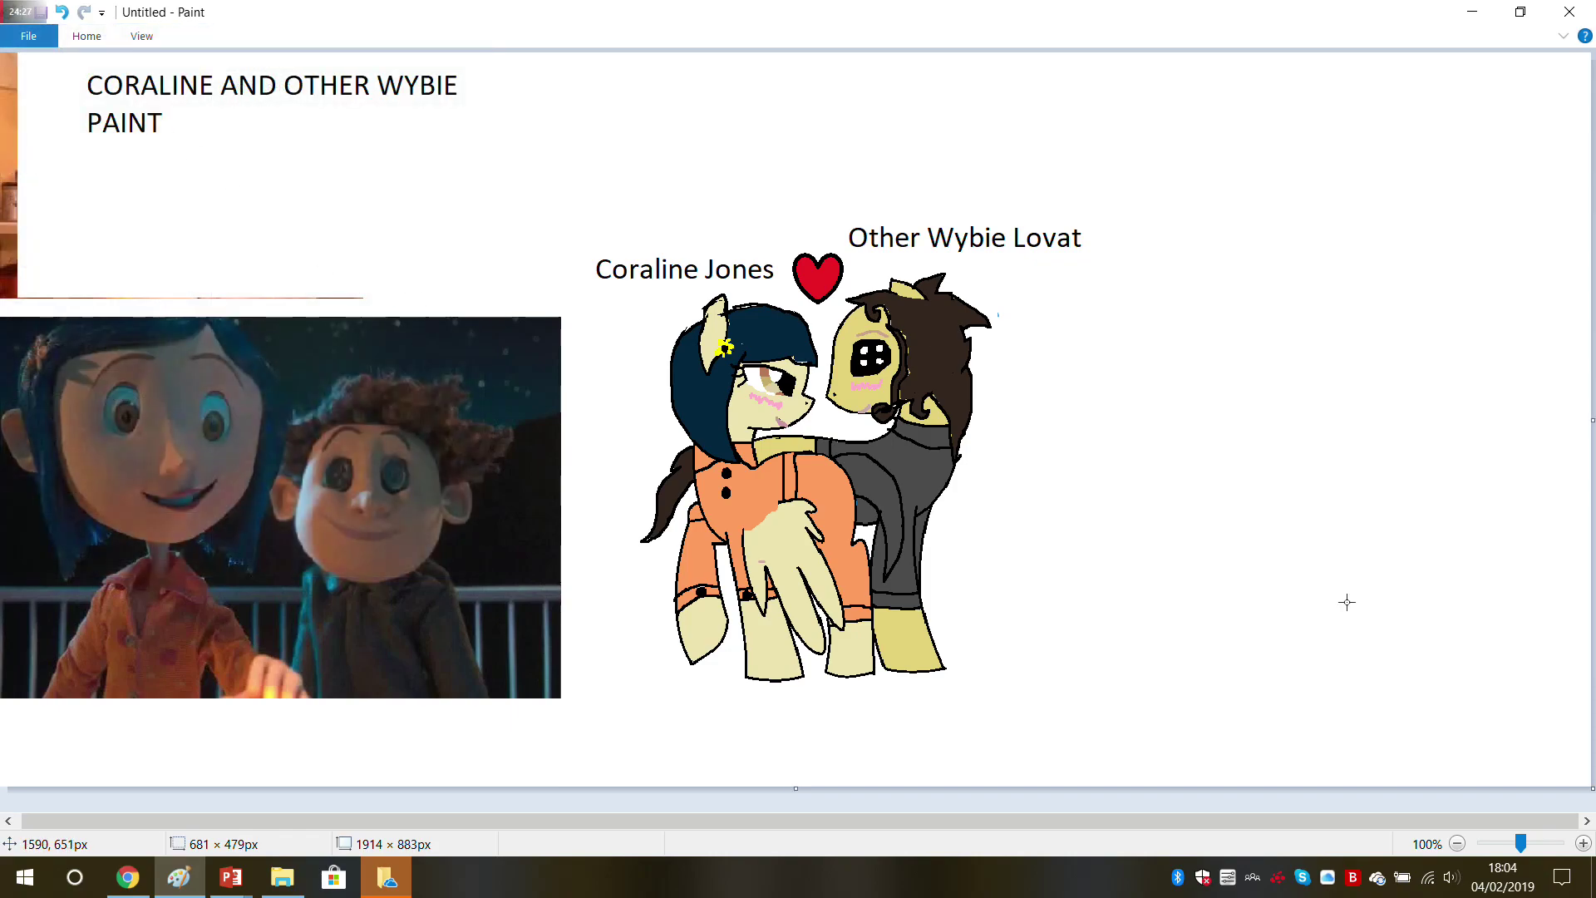
{"action": "left_click", "coordinate": [72, 38]}
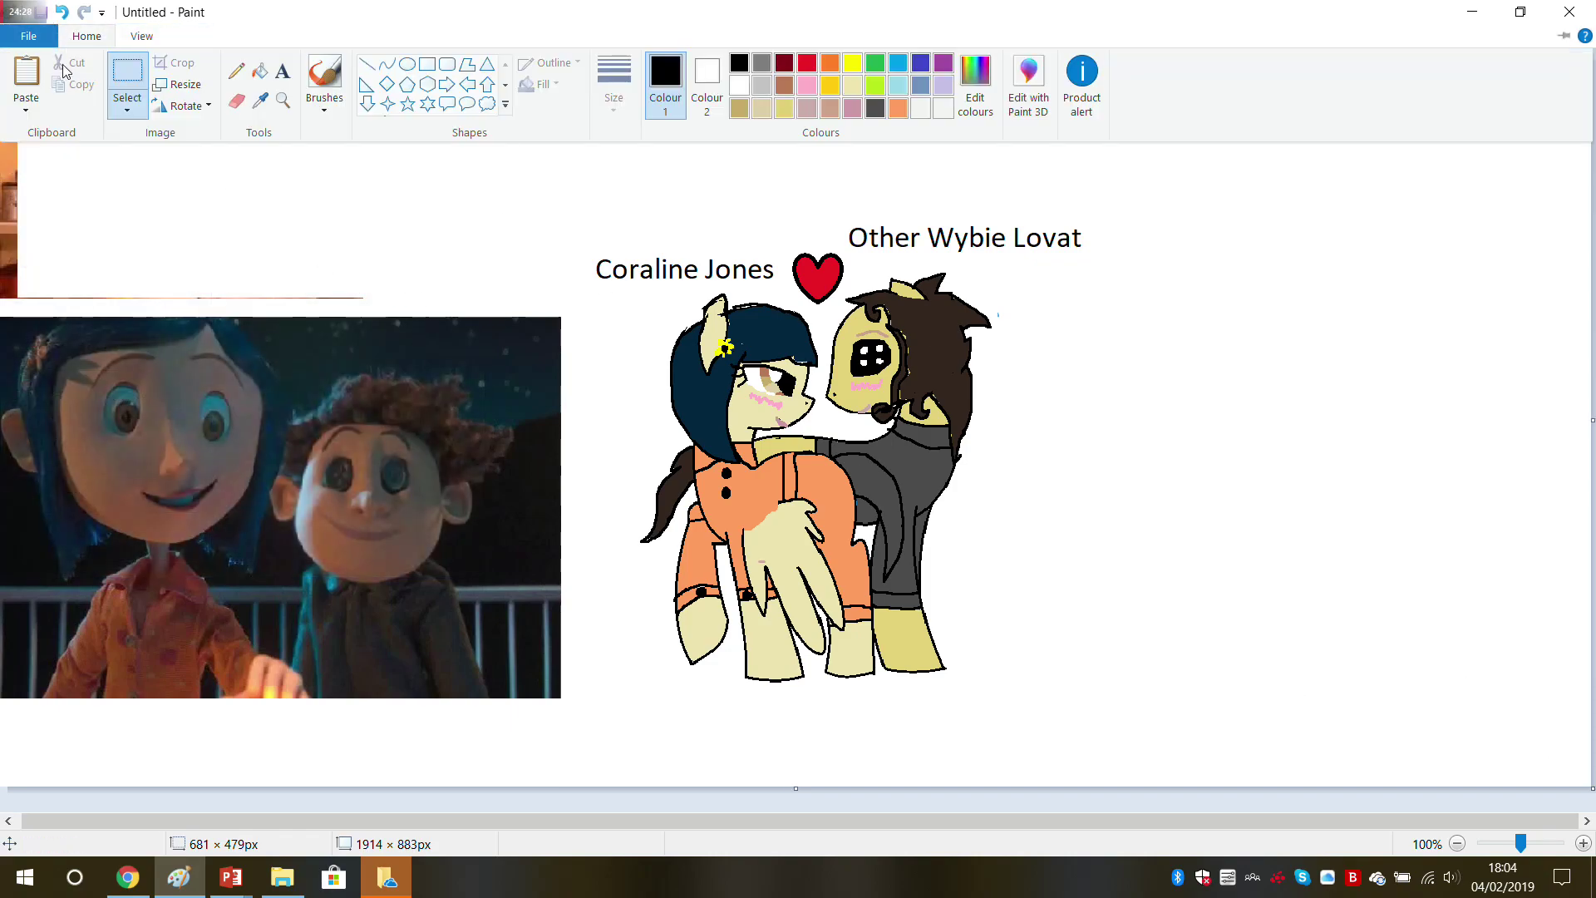
{"action": "double_click", "coordinate": [86, 42]}
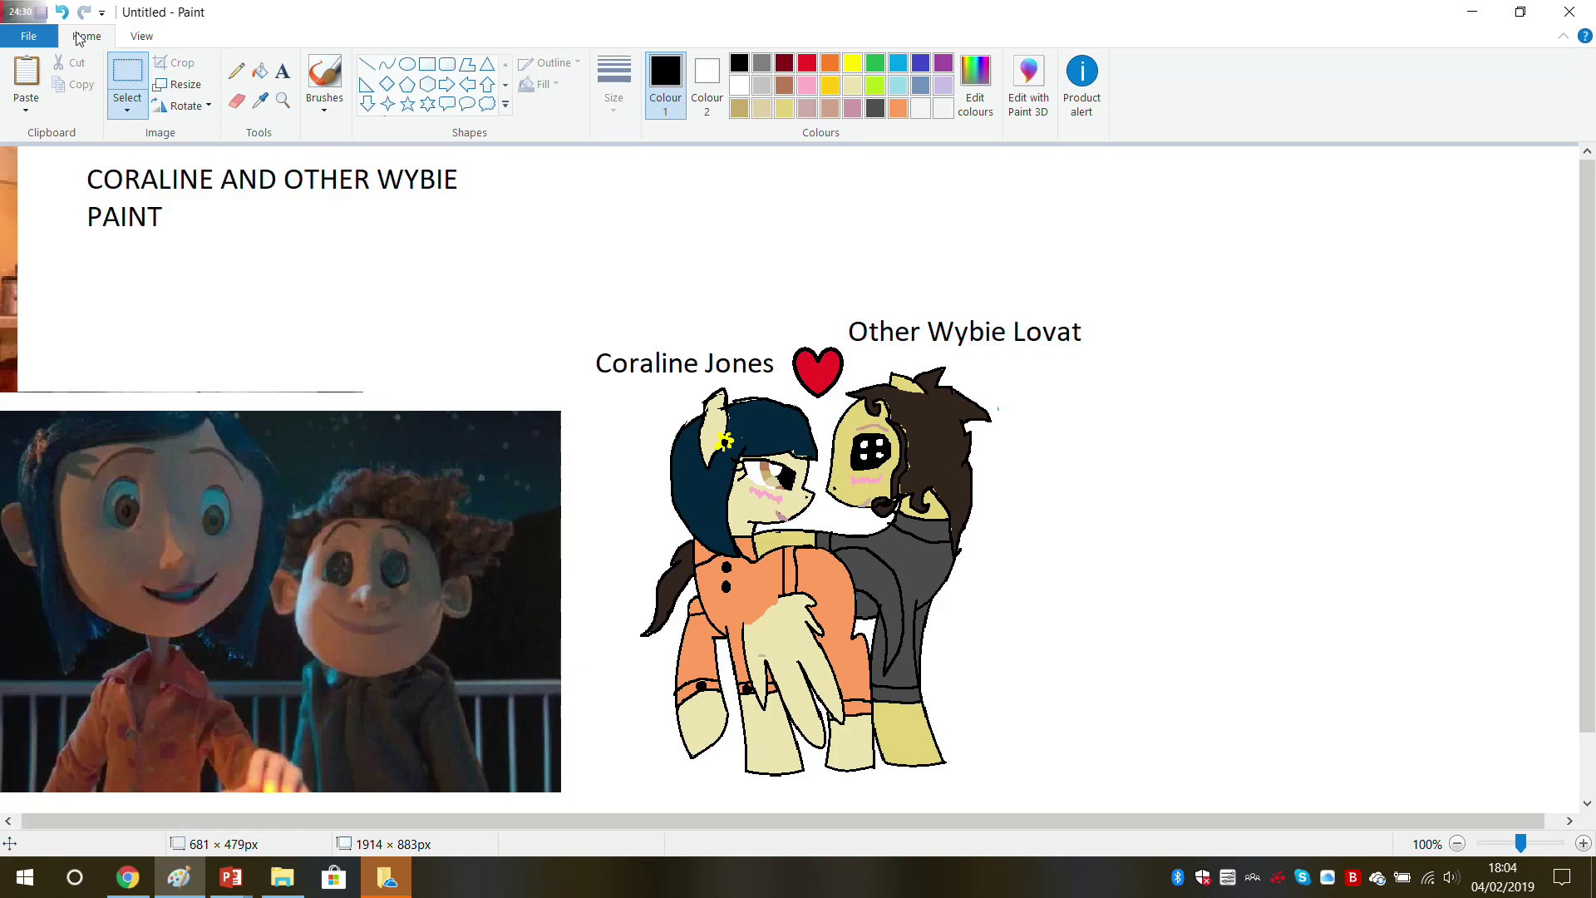
Step: Zoom out to 50% and enlarge the canvas to about 3412 × 1806 px
{"action": "left_click", "coordinate": [135, 37]}
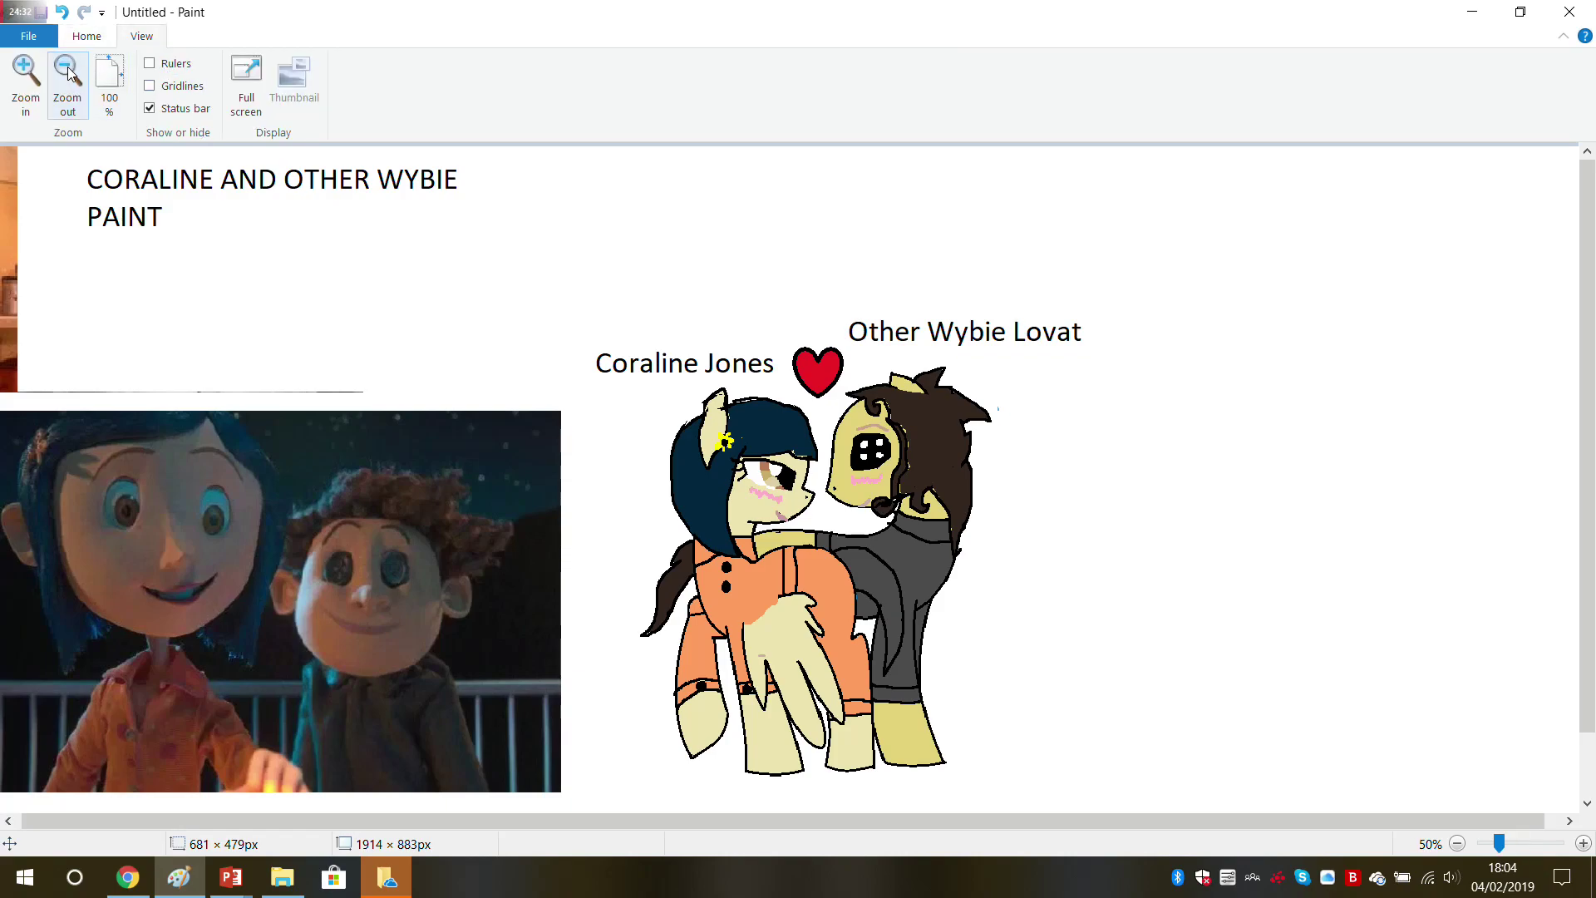
{"action": "left_click", "coordinate": [67, 75]}
{"action": "left_click_drag", "start_coordinate": [802, 515], "coordinate": [1422, 897]}
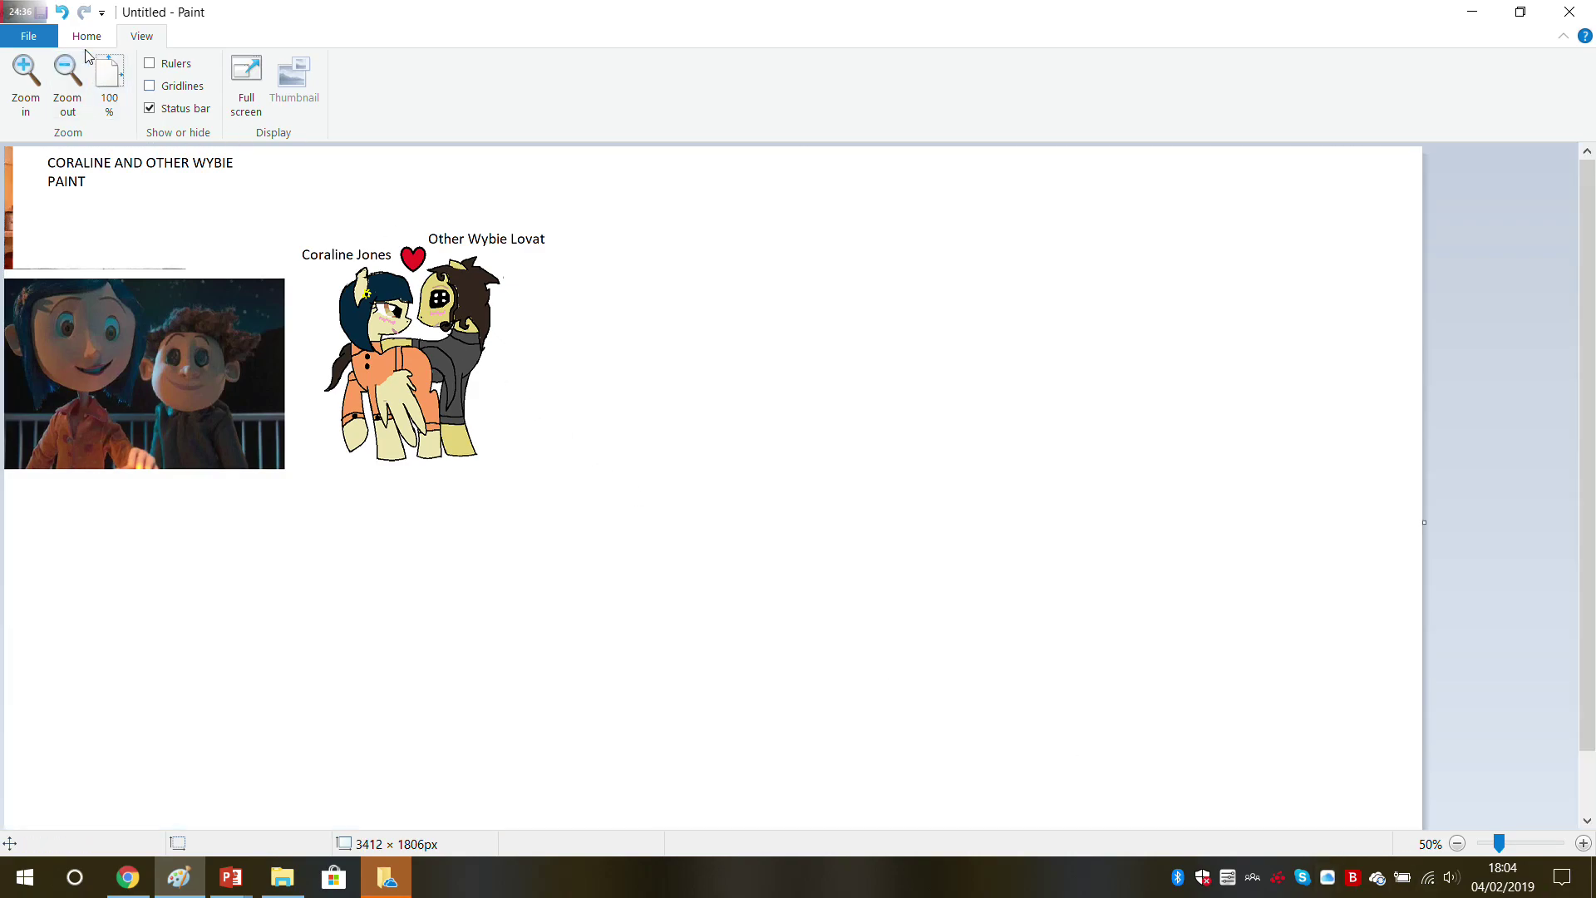
Step: Paste the moon picture at its original size and place it in the empty canvas area below the reference photo
{"action": "left_click", "coordinate": [87, 38]}
{"action": "left_click", "coordinate": [36, 73]}
{"action": "left_click_drag", "start_coordinate": [177, 287], "coordinate": [188, 651]}
{"action": "scroll", "coordinate": [503, 563], "scroll_direction": "down", "scroll_amount": 2}
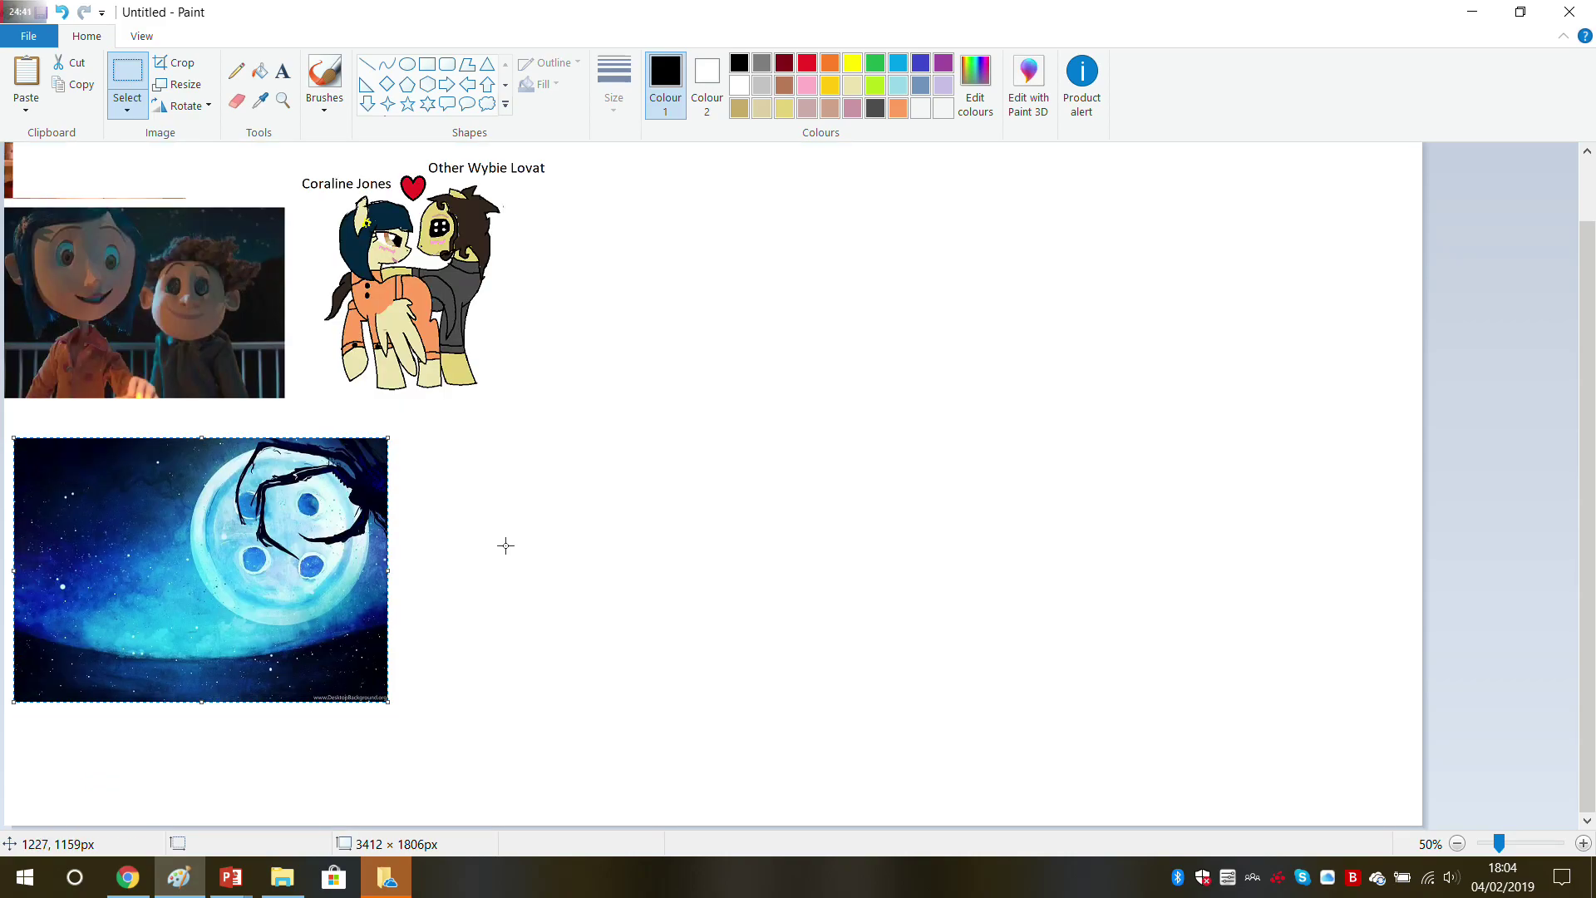
{"action": "left_click", "coordinate": [282, 101]}
{"action": "left_click", "coordinate": [297, 499]}
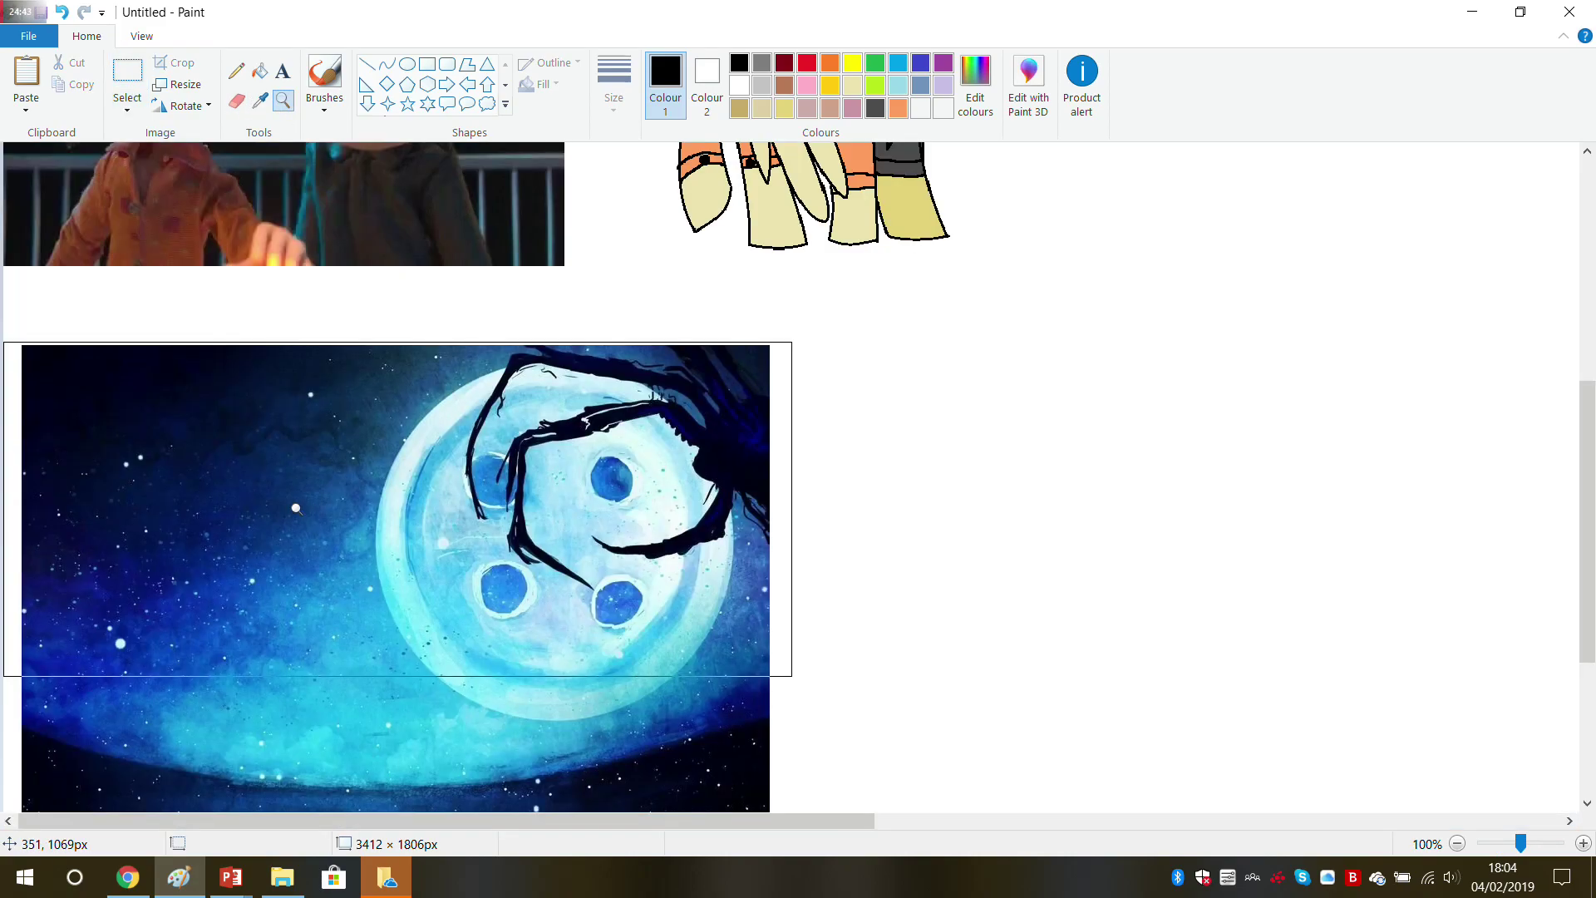